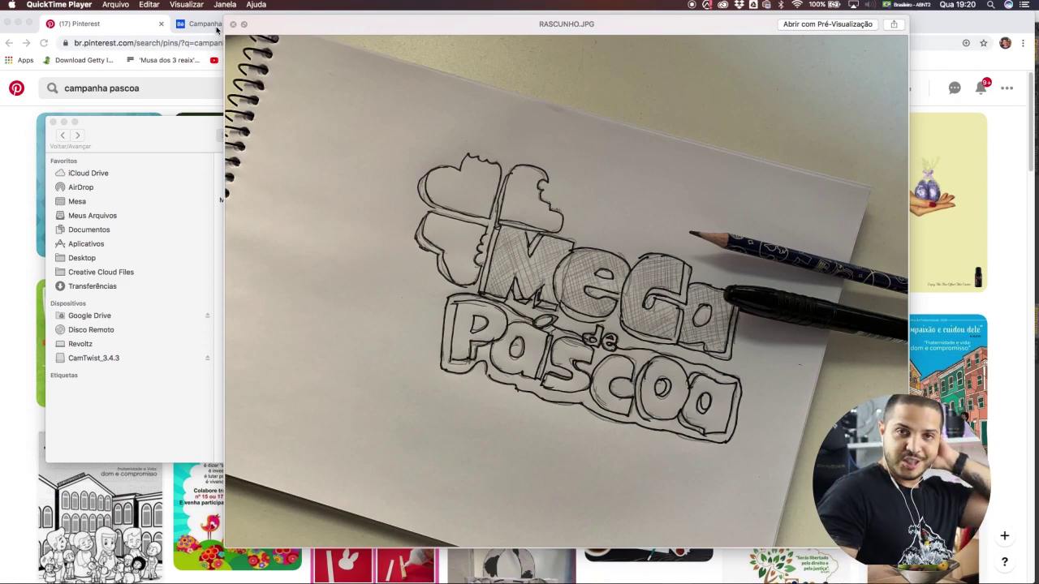
# Look over the RASCUNHO.JPG logo sketch and close its preview.
pyautogui.click(233, 24)
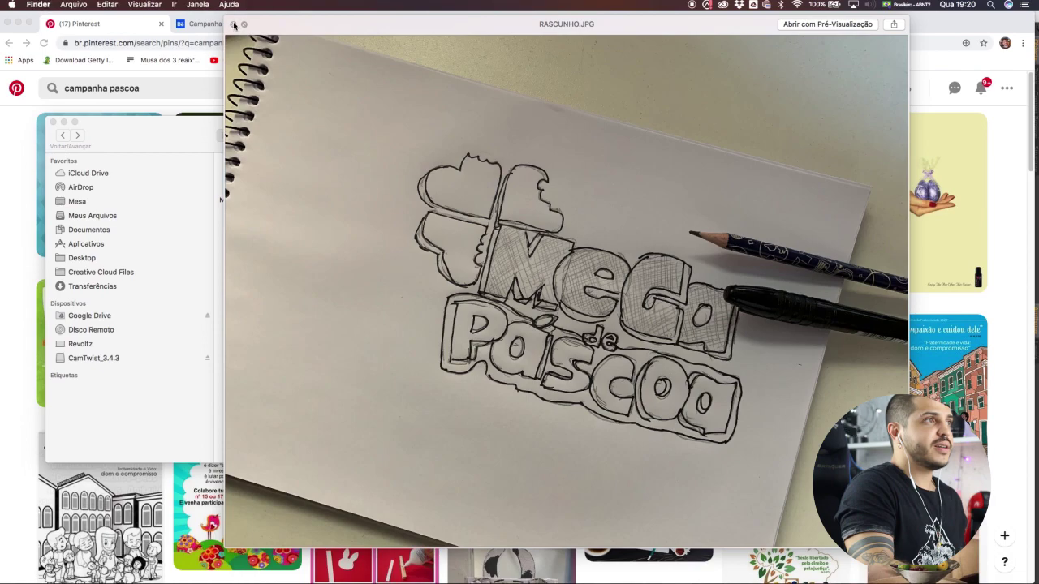
pyautogui.press('space')
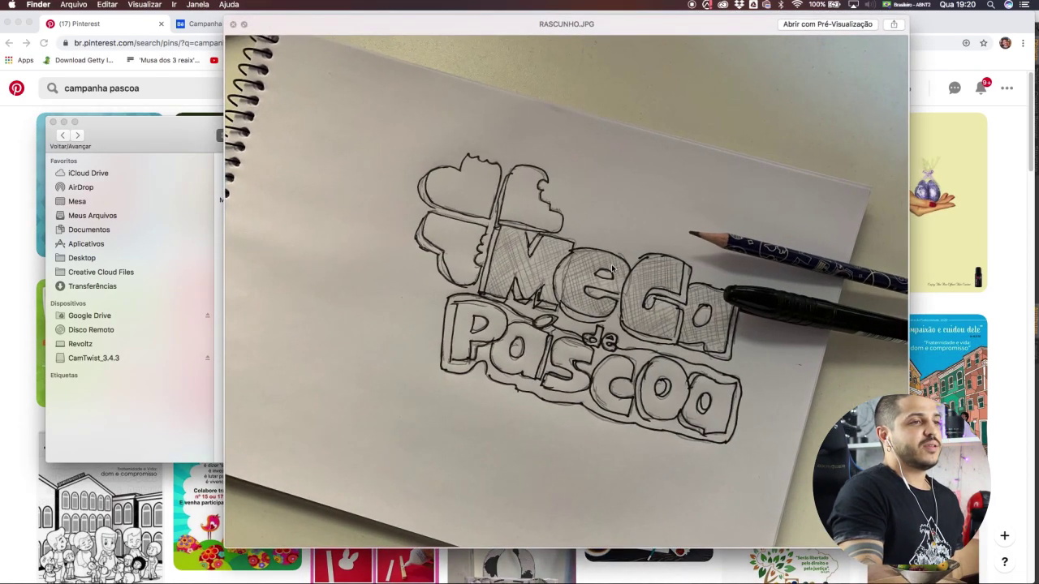
pyautogui.press('space')
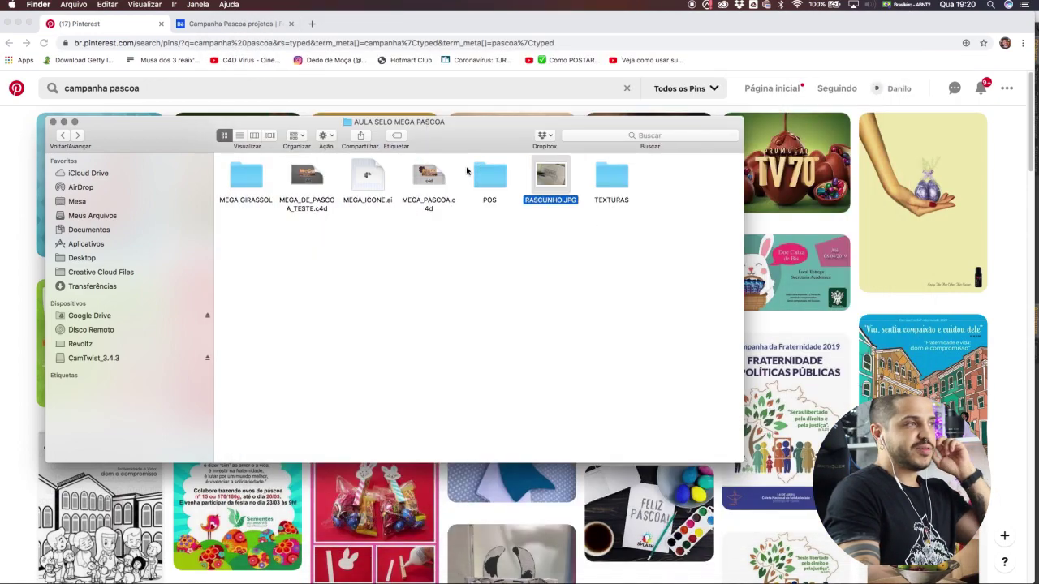
# Browse the Pinterest and Behance results for "campanha pascoa" as references for Easter campaign lettering.
pyautogui.click(748, 92)
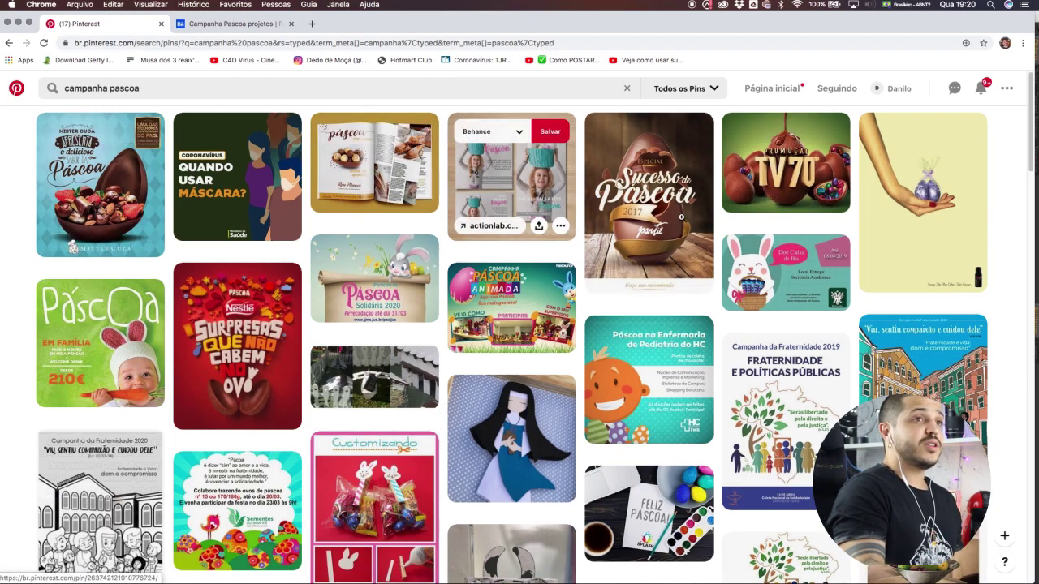
pyautogui.scroll(-2, 1034, 128)
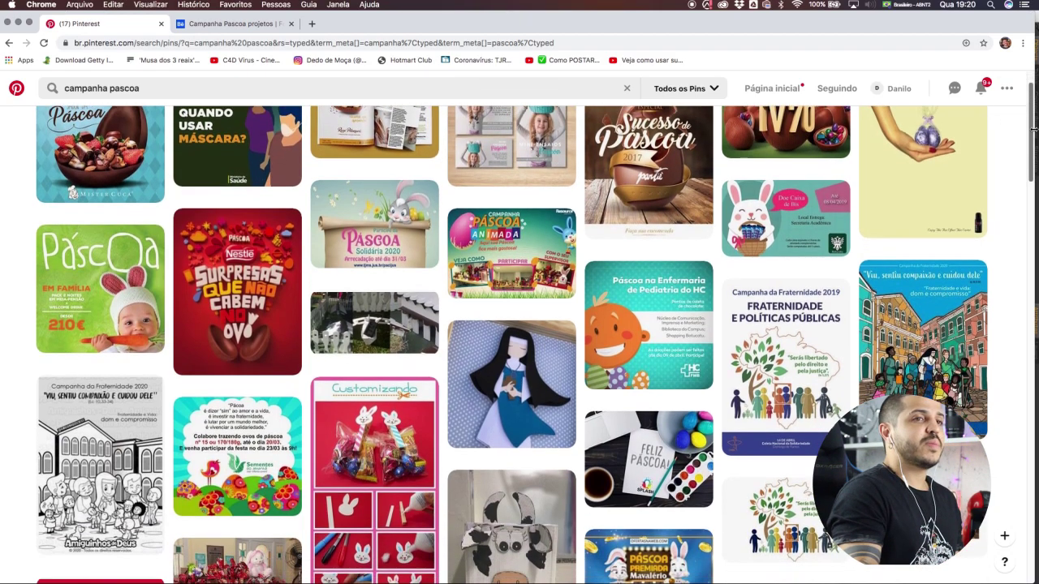
pyautogui.scroll(-15, 1033, 129)
pyautogui.scroll(6, 1034, 128)
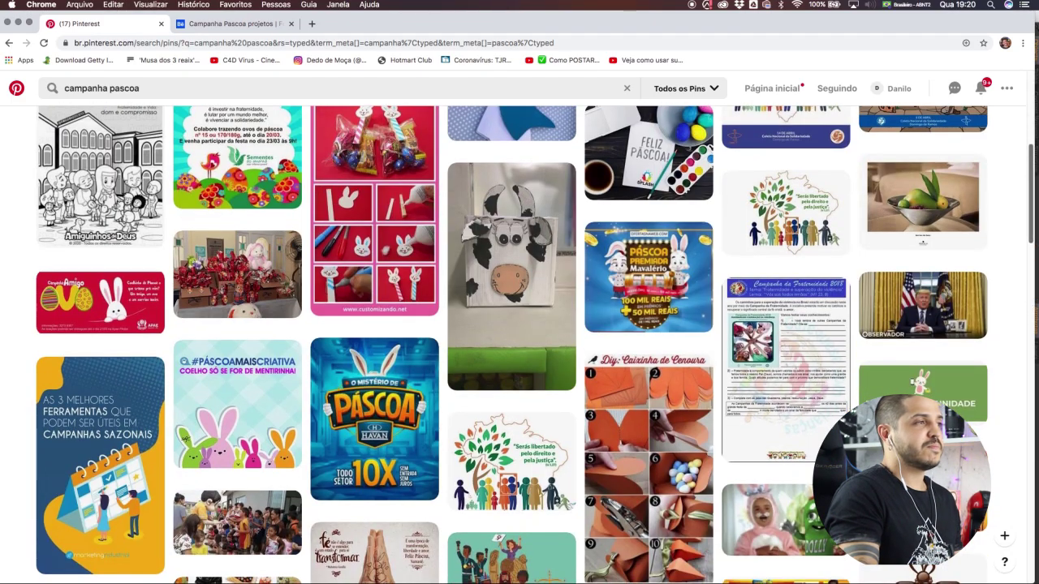
pyautogui.scroll(1, 1033, 164)
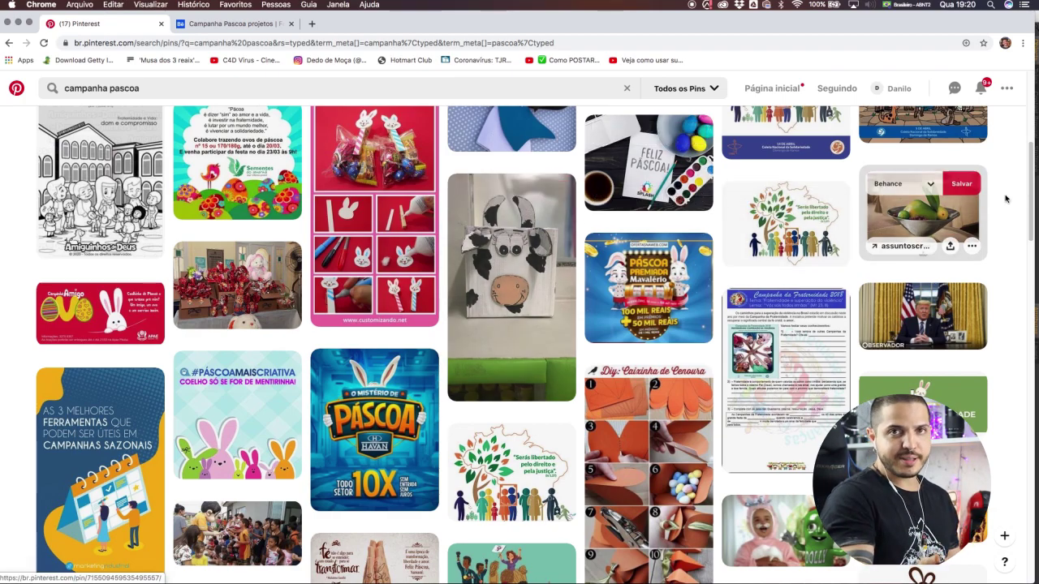
pyautogui.scroll(5, 1031, 182)
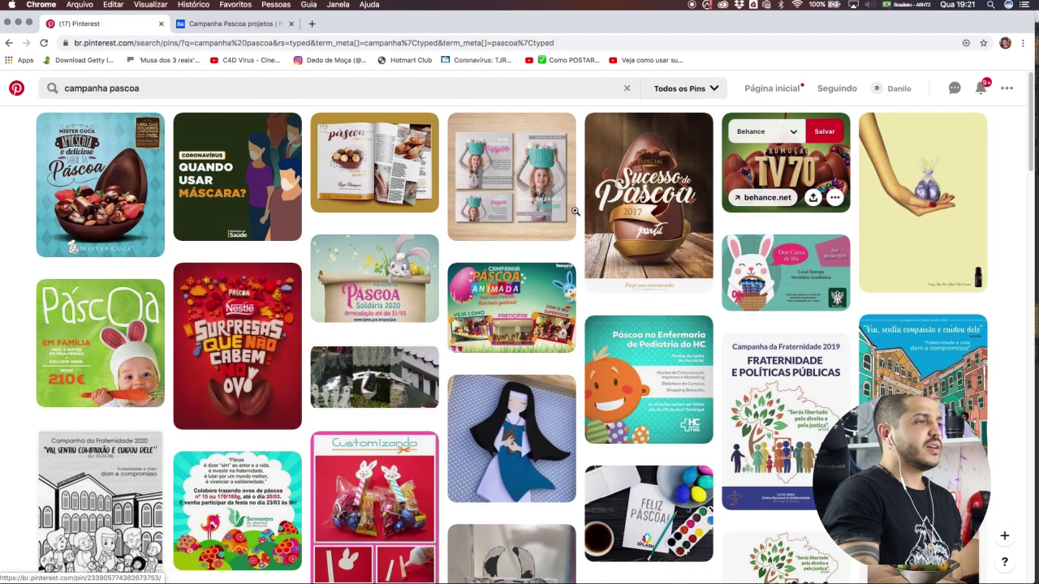
pyautogui.click(246, 26)
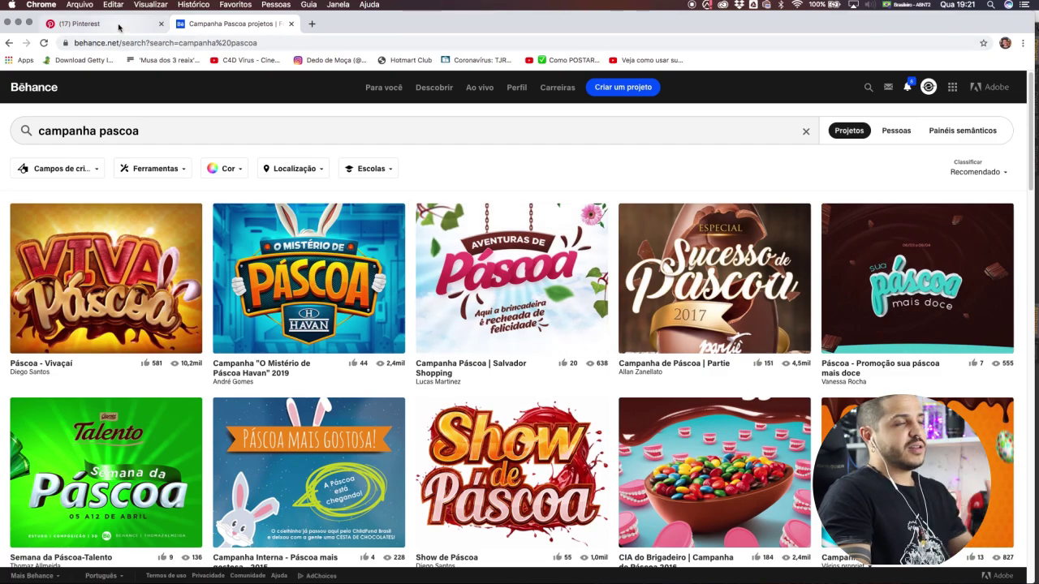
pyautogui.click(90, 24)
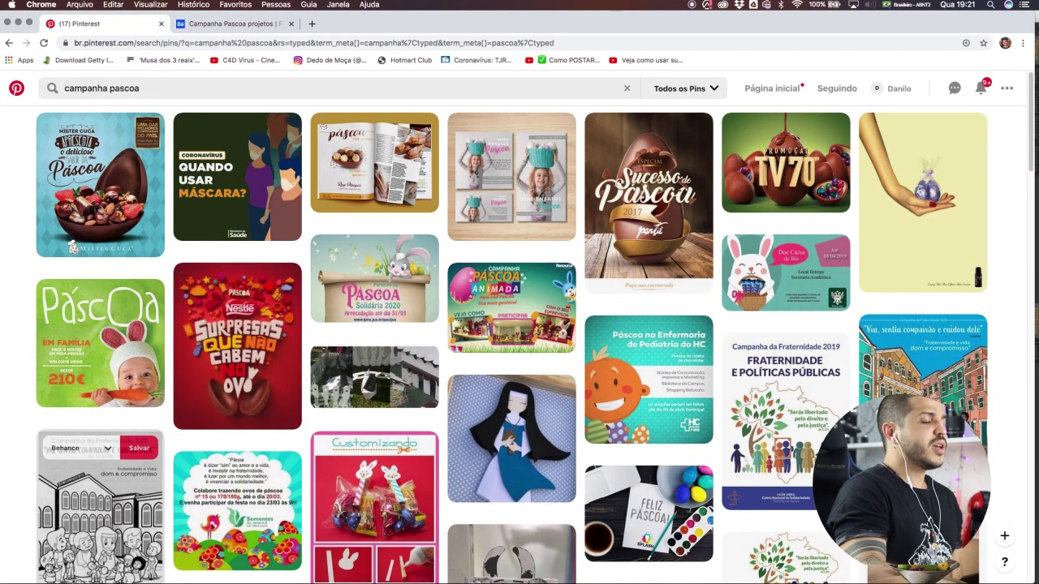
# Switch to Finder and preview the RASCUNHO.JPG sketch in the AULA SELO MEGA PASCOA folder.
pyautogui.moveTo(55, 575)
pyautogui.click(23, 550)
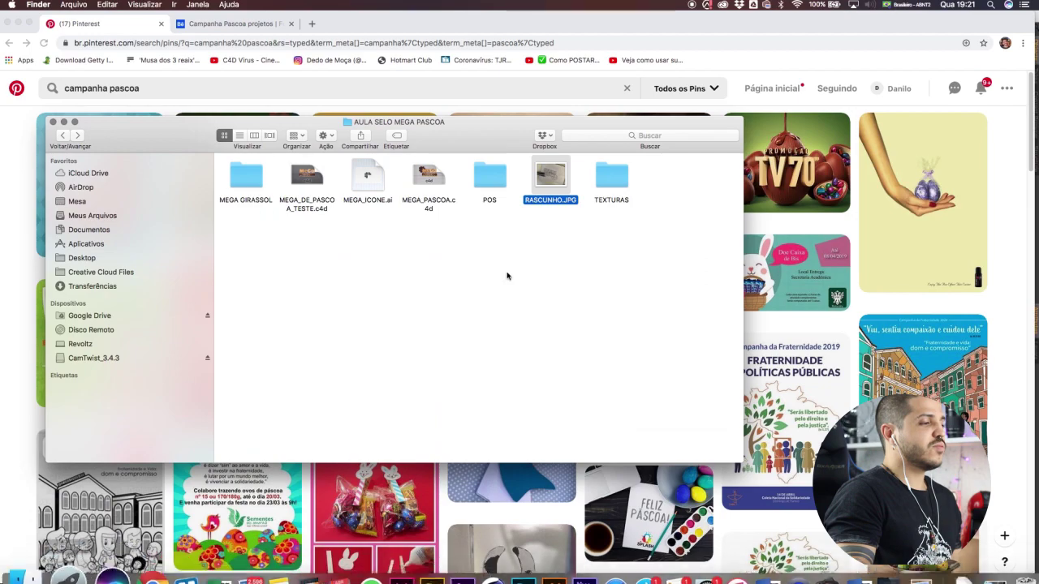
pyautogui.press('space')
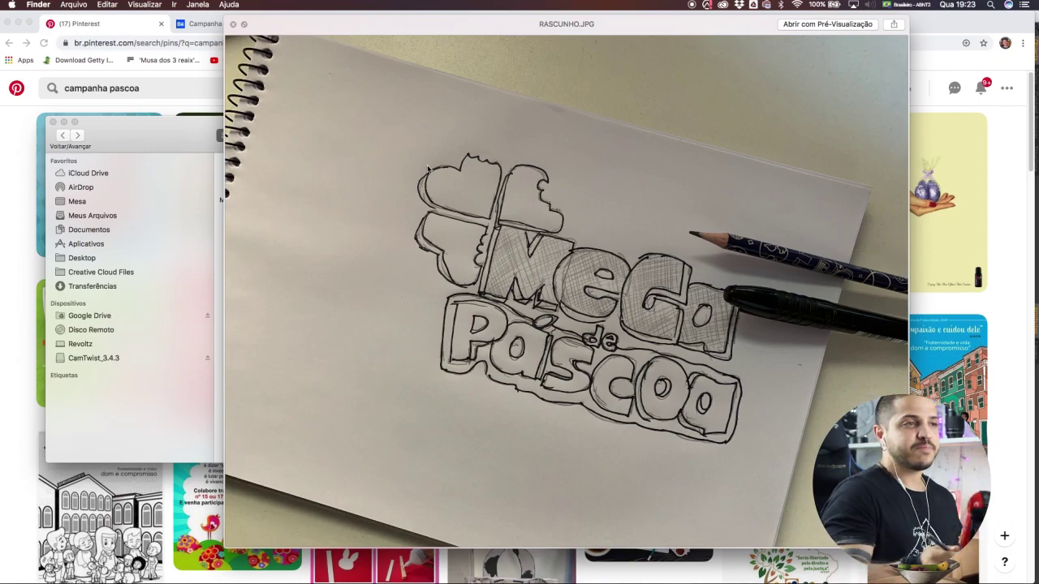
pyautogui.press('space')
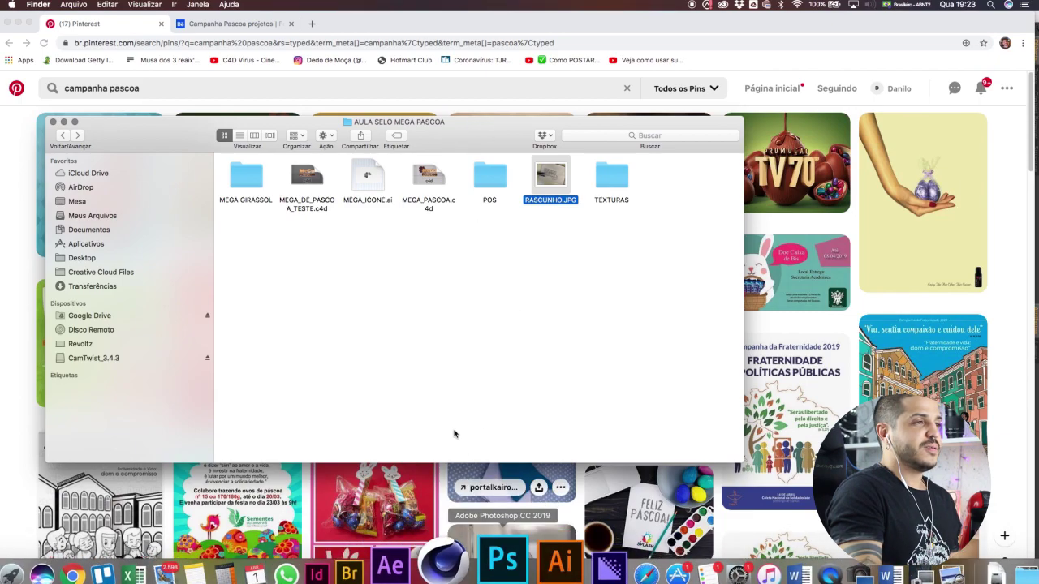
# Clear away the browser and sketch windows, switch to Illustrator and create a landscape A4 document of 841,89 x 595,276 pt.
pyautogui.click(17, 24)
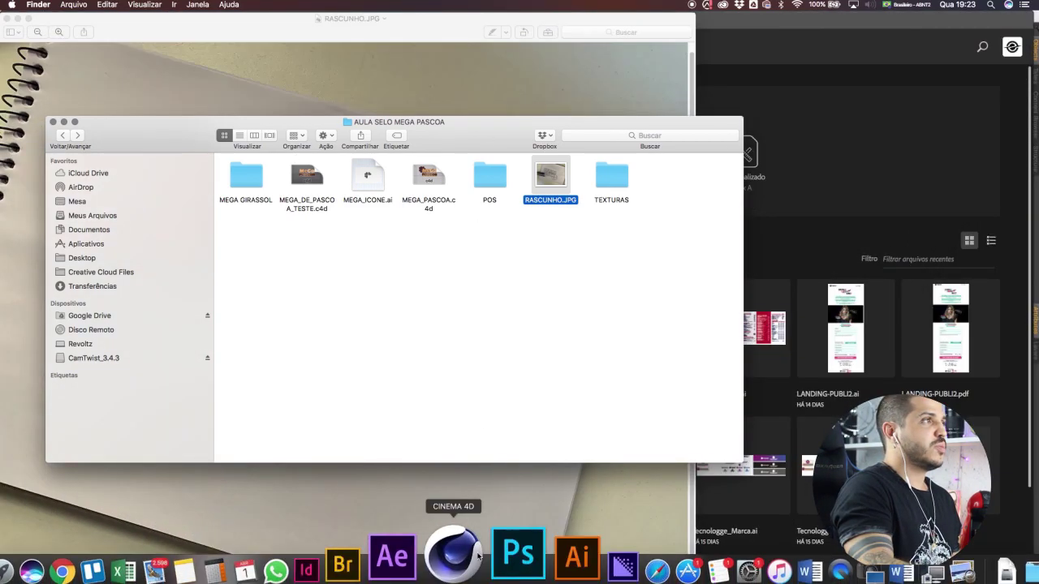
pyautogui.click(18, 17)
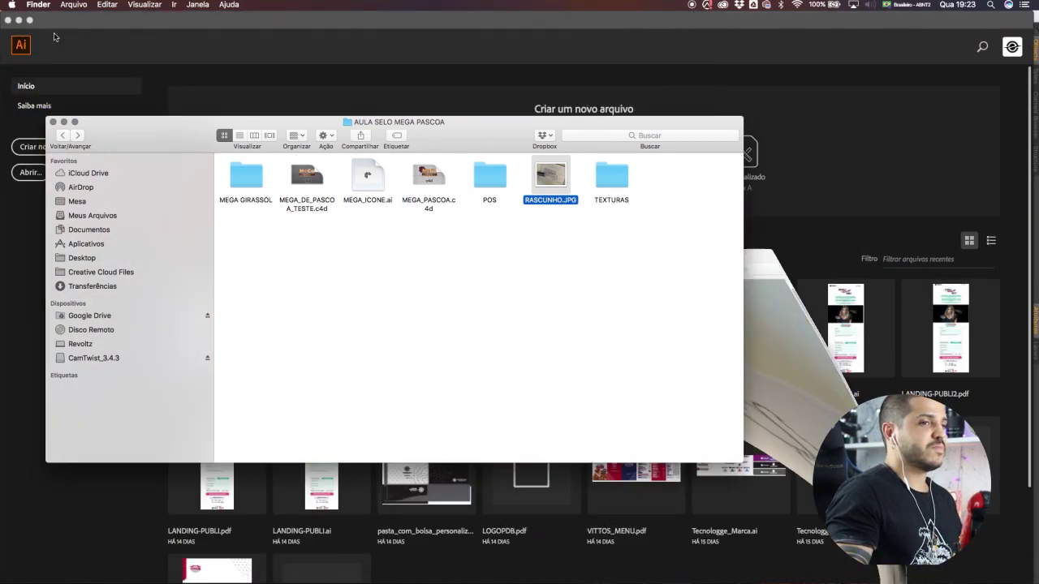
pyautogui.click(501, 47)
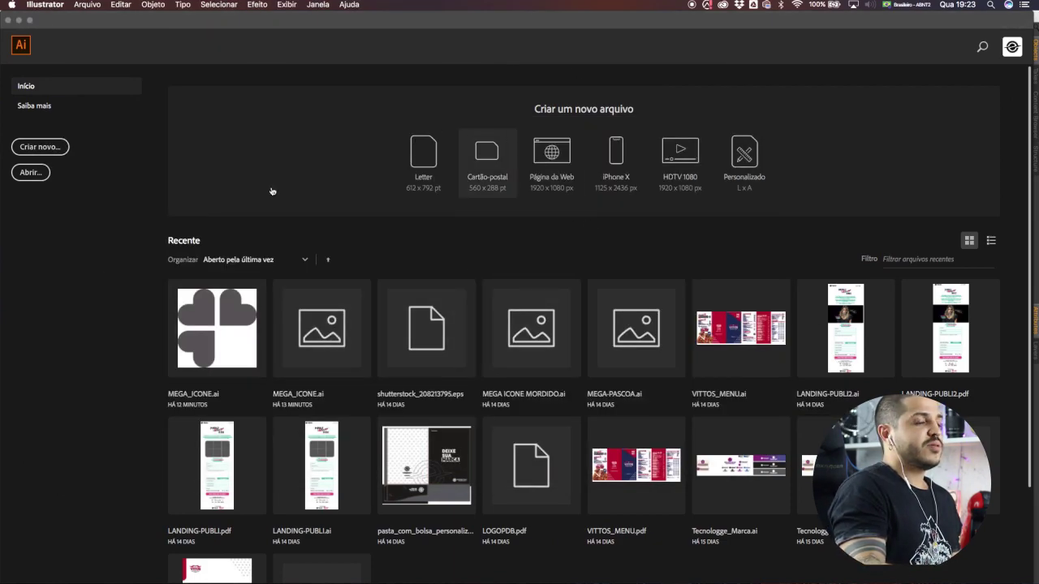
pyautogui.click(61, 145)
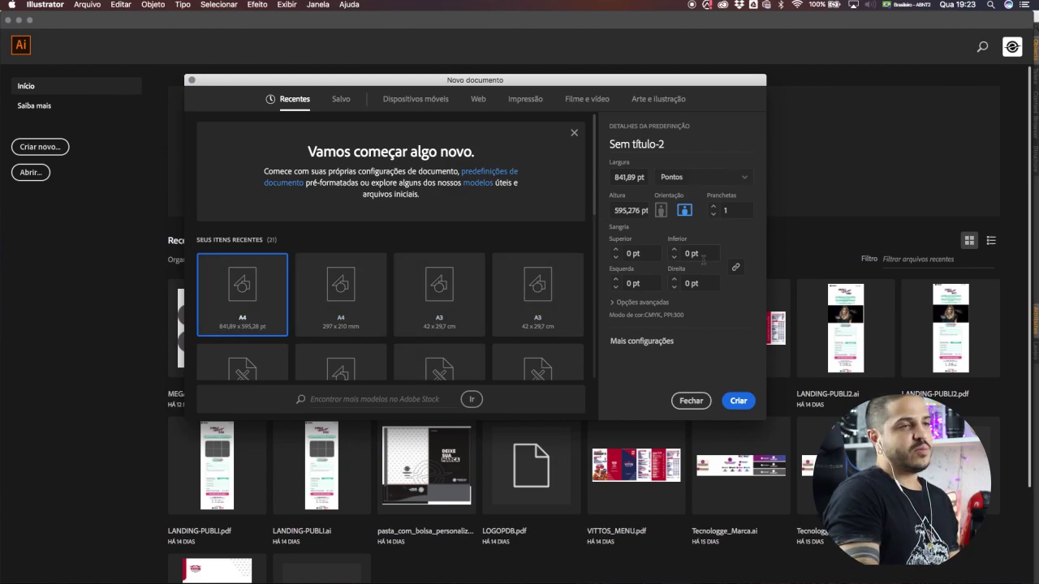
pyautogui.click(741, 403)
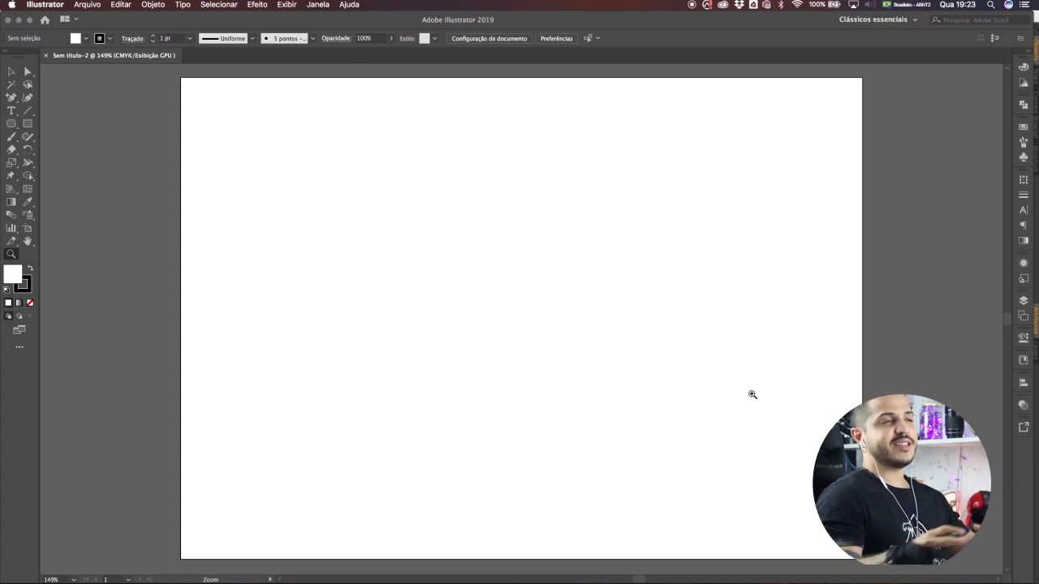
pyautogui.moveTo(494, 286); pyautogui.dragTo(476, 281)
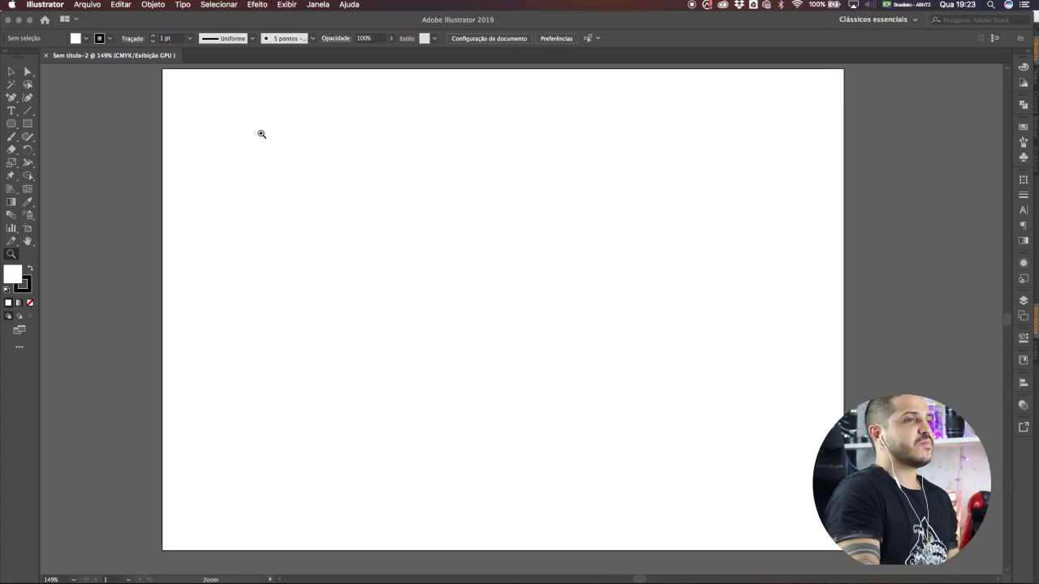
pyautogui.click(11, 71)
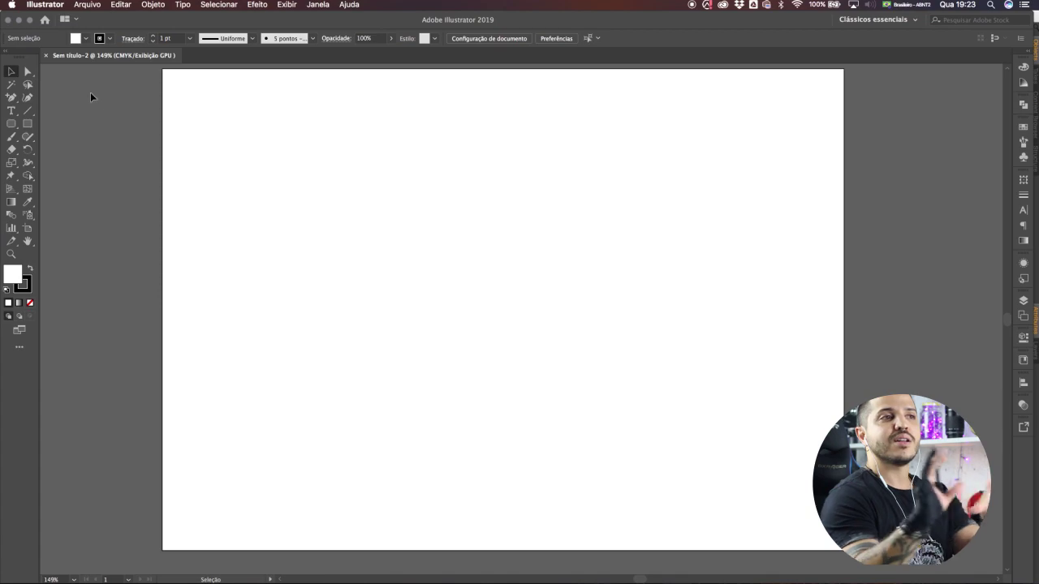
pyautogui.click(11, 111)
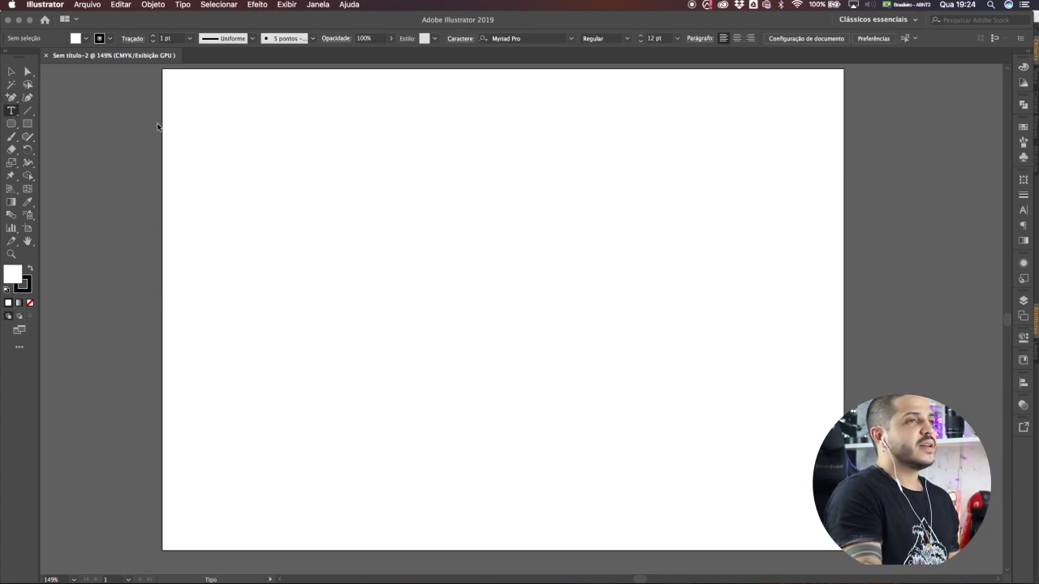
pyautogui.click(401, 247)
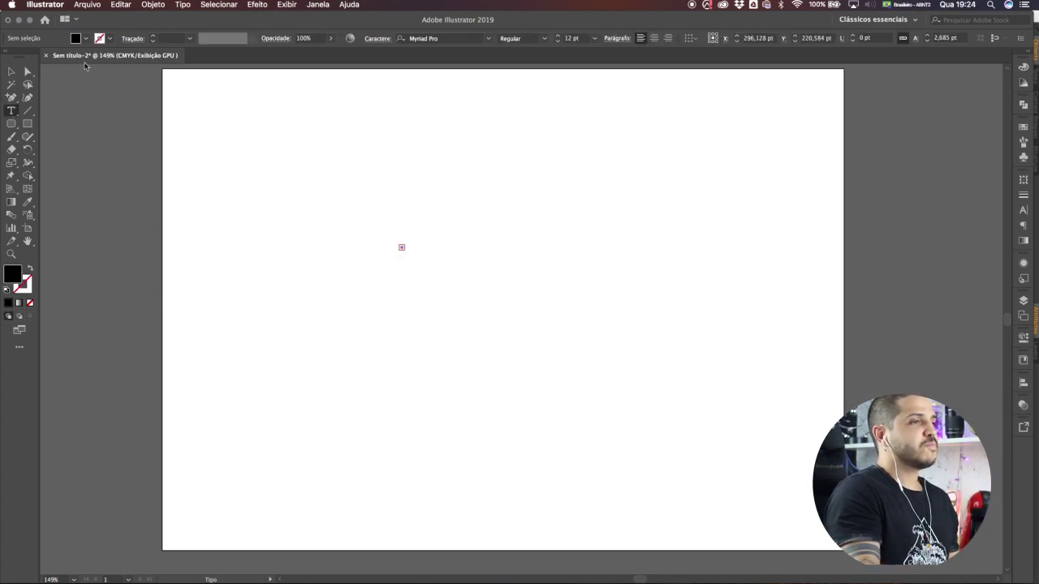
pyautogui.press('Escape')
pyautogui.click(360, 254)
# Add a point text object reading "Pascoa" near the middle of the artboard.
pyautogui.click(12, 111)
pyautogui.click(377, 248)
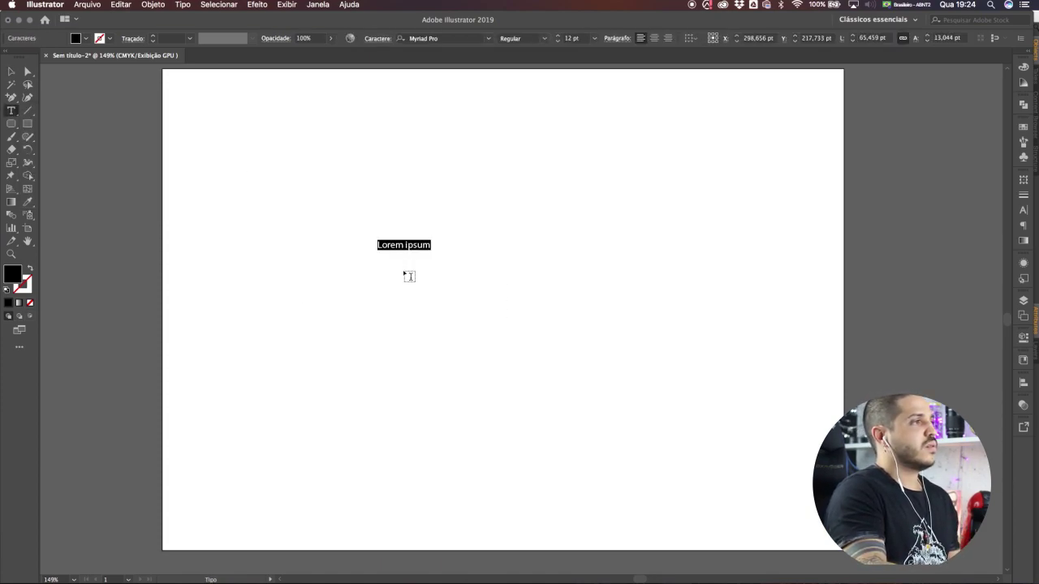
pyautogui.write('PA')
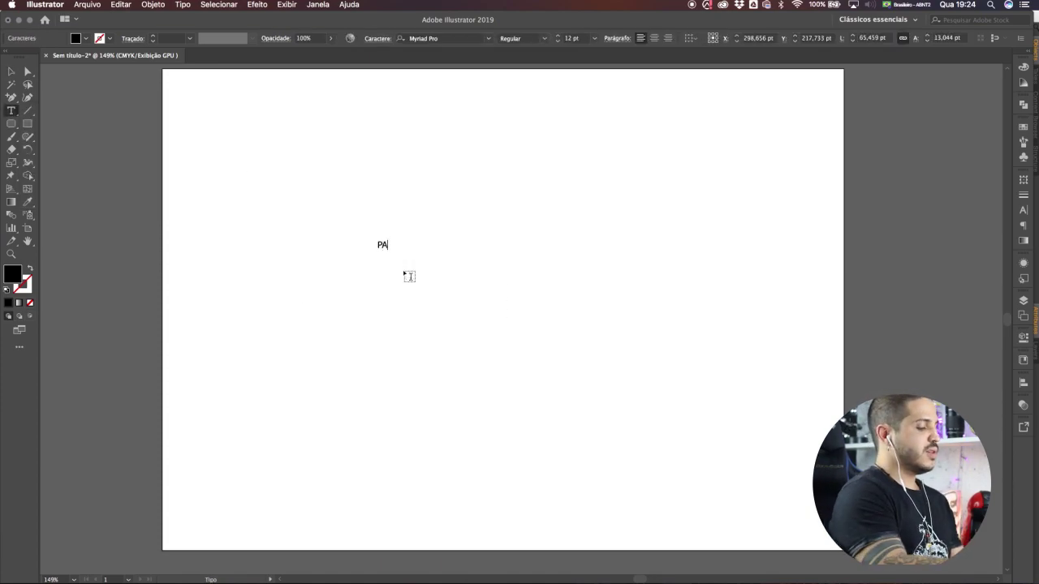
pyautogui.press('BackSpace')
pyautogui.write('ascoa')
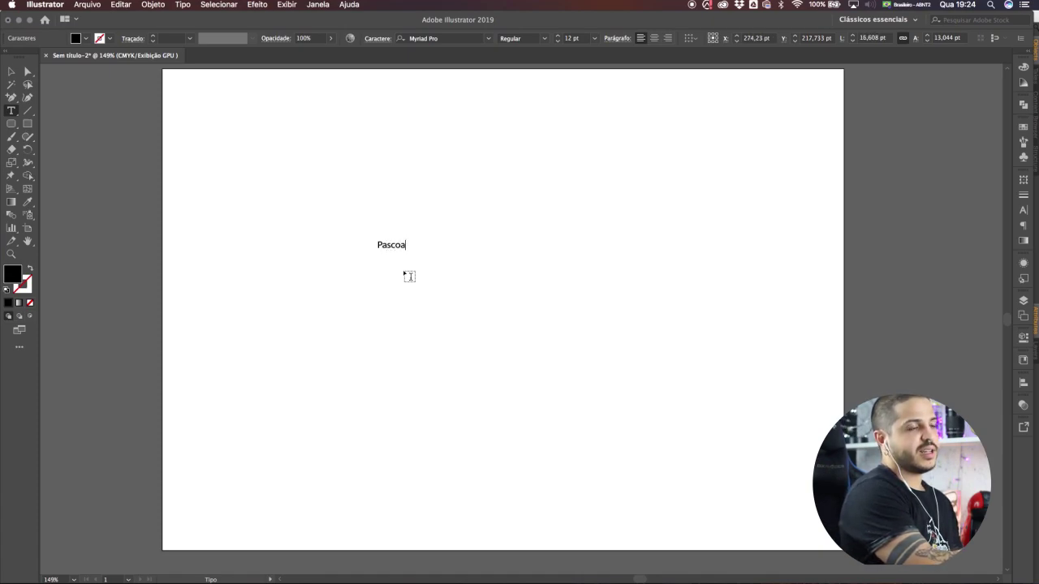
# Scale the "Pascoa" text up to about 98 pt and move it near the centre of the artboard.
pyautogui.click(11, 72)
pyautogui.moveTo(396, 246); pyautogui.dragTo(749, 122)
pyautogui.press('s')
pyautogui.press('v')
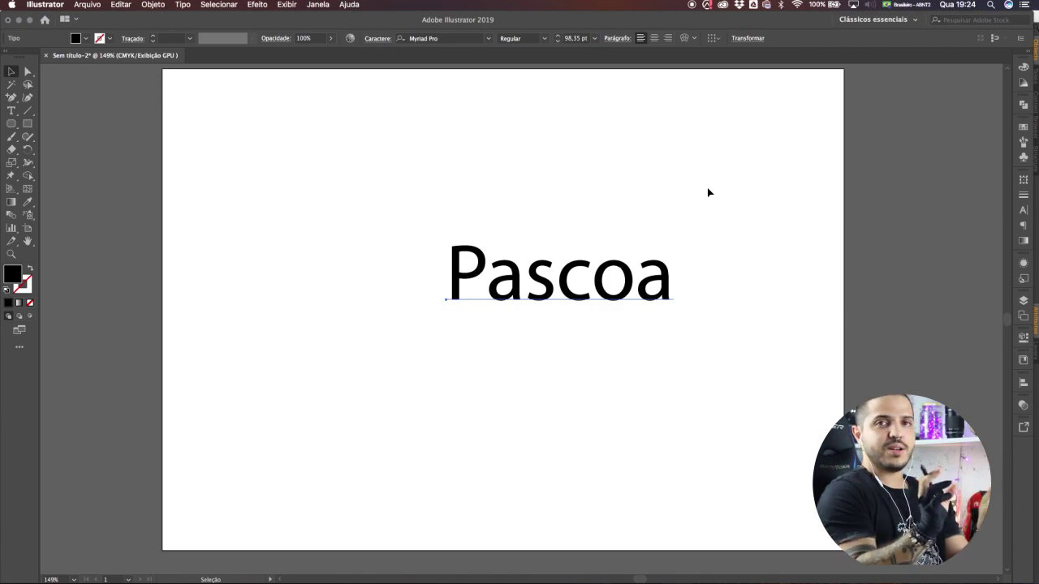
pyautogui.moveTo(596, 273); pyautogui.dragTo(556, 281)
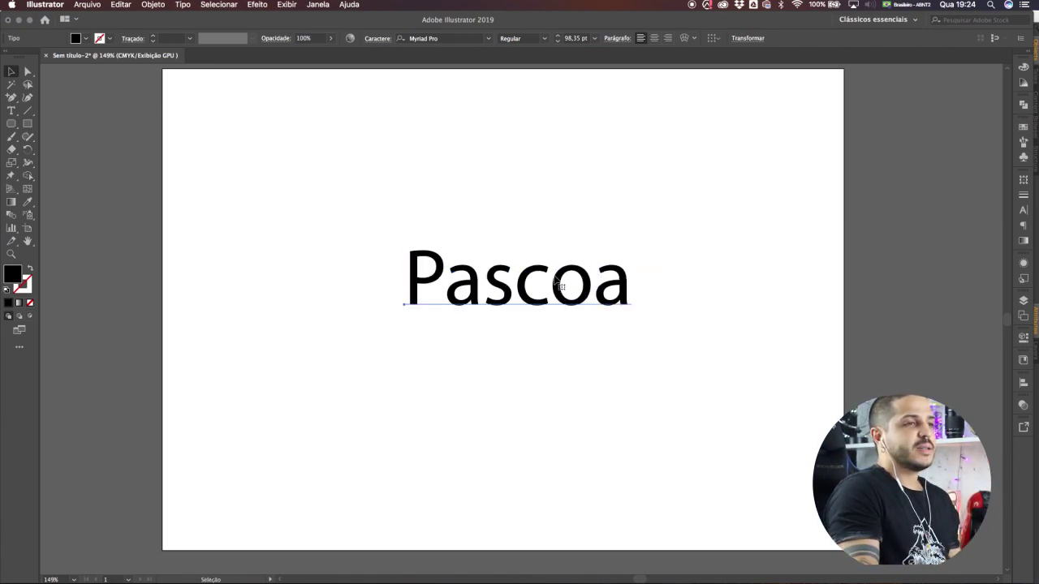
pyautogui.moveTo(540, 304); pyautogui.dragTo(493, 272)
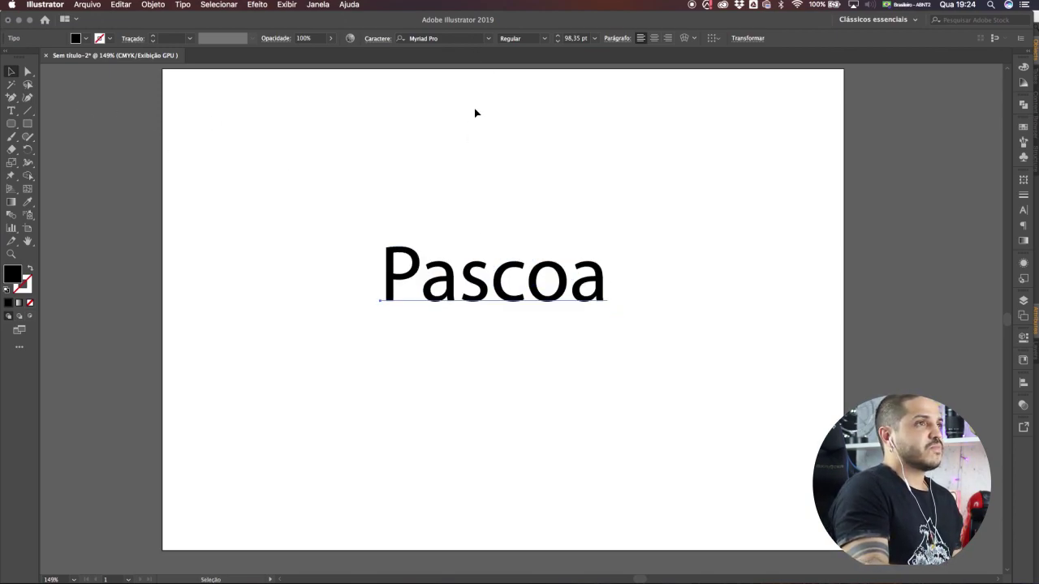
# Set the font of the "Pascoa" text to Ackbar.
pyautogui.click(528, 233)
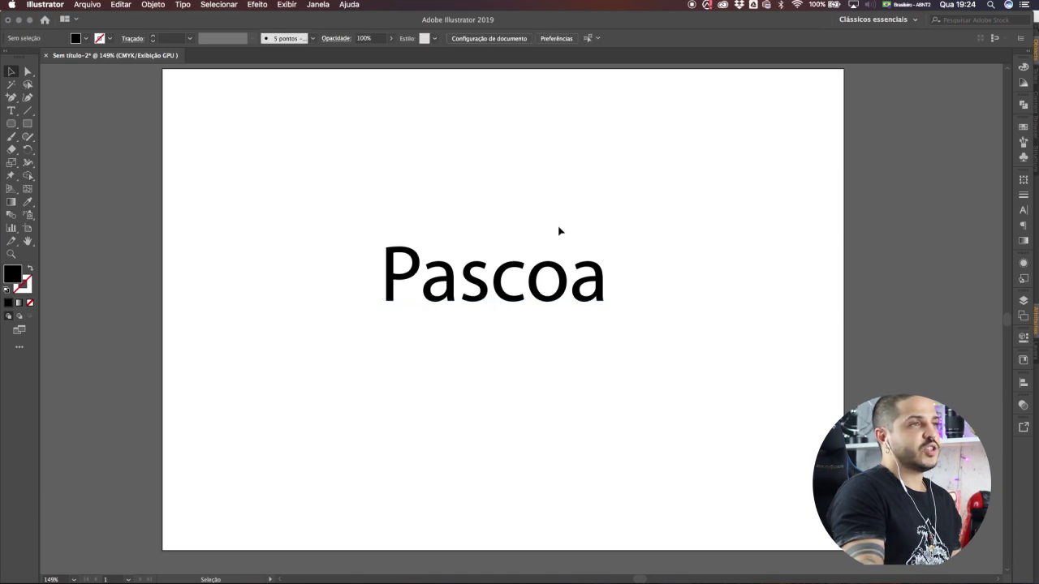
pyautogui.click(446, 294)
pyautogui.click(415, 38)
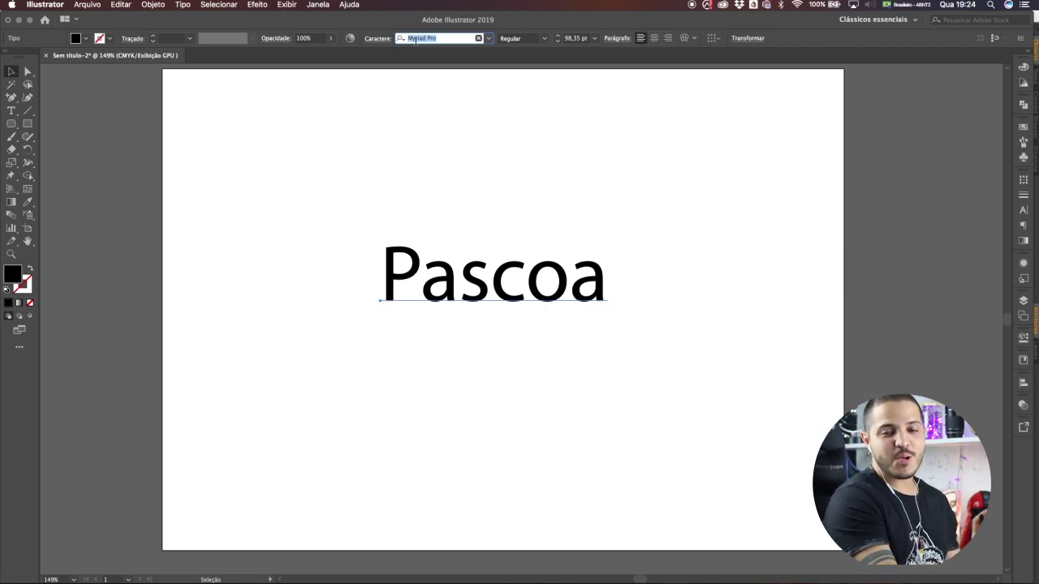
pyautogui.write('ack')
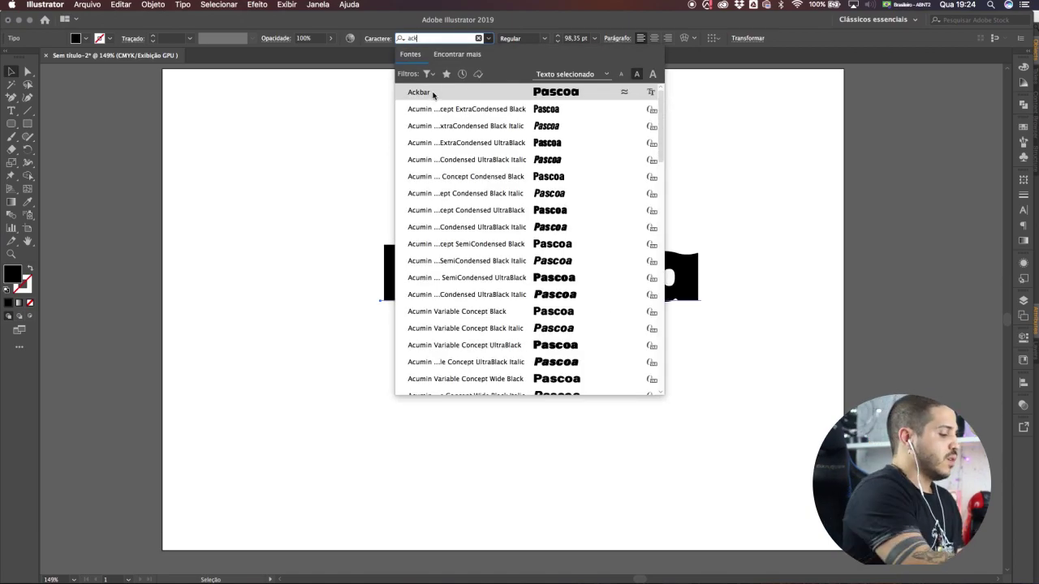
pyautogui.click(433, 95)
# Convert the "Pascoa" text to outlines and deselect it.
pyautogui.moveTo(623, 293); pyautogui.dragTo(580, 275)
pyautogui.press('space')
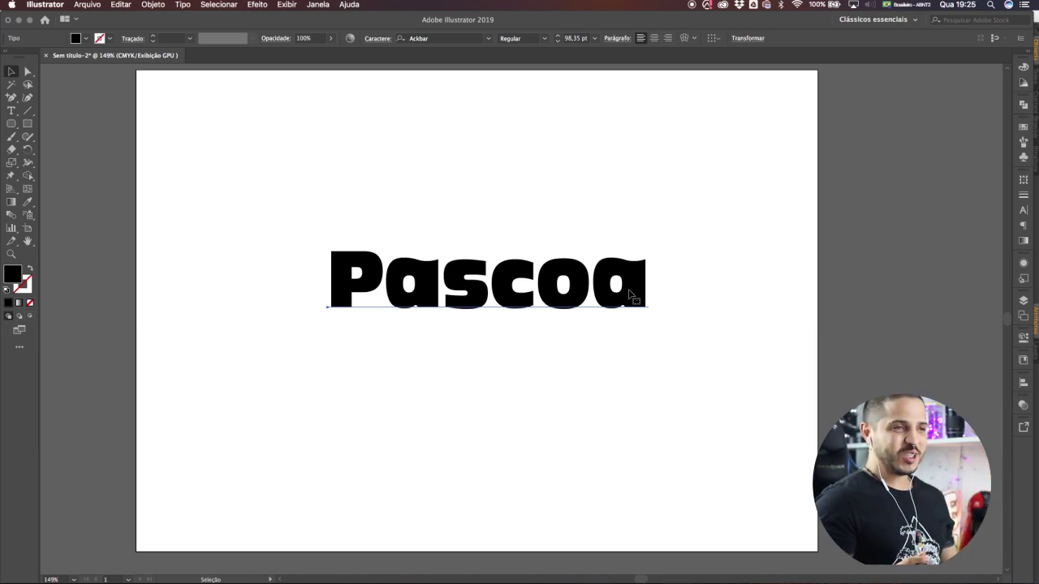
pyautogui.hscroll(3, 529, 272)
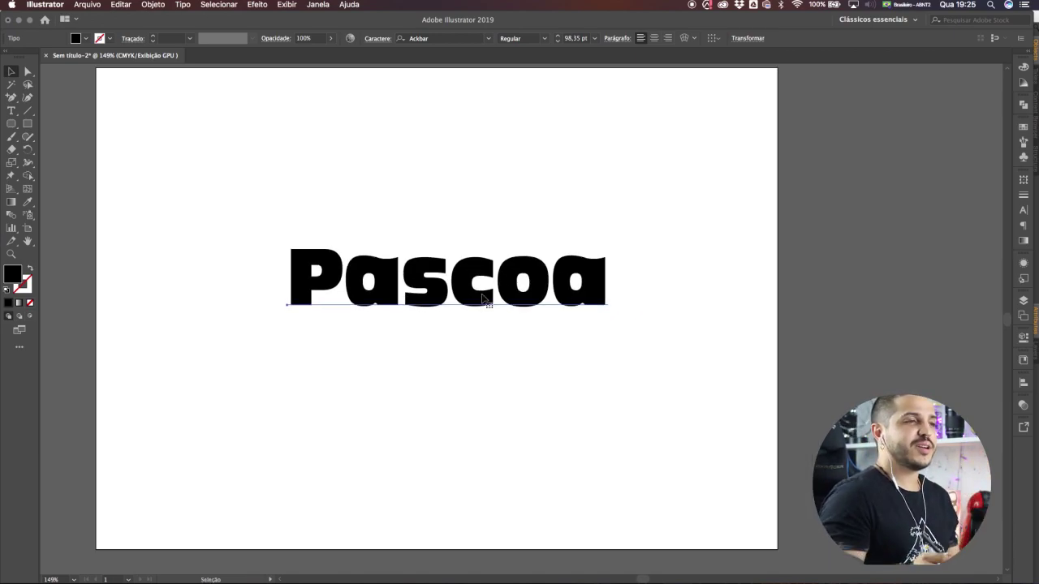
pyautogui.moveTo(501, 266); pyautogui.dragTo(512, 264)
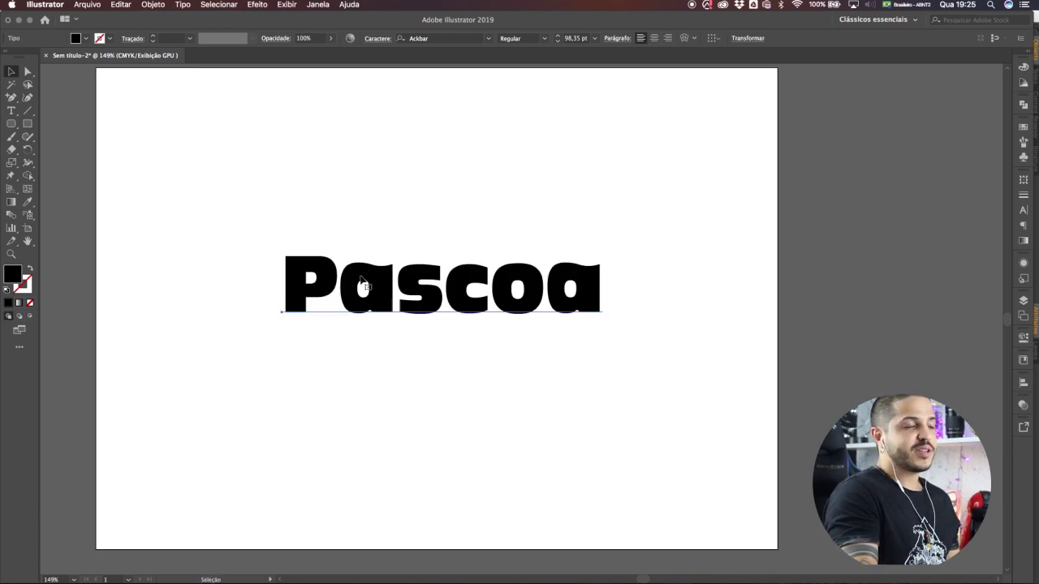
pyautogui.moveTo(467, 194); pyautogui.dragTo(463, 214)
pyautogui.moveTo(447, 321)
pyautogui.mouseDown()
pyautogui.moveTo(444, 301)
pyautogui.moveTo(441, 311)
pyautogui.mouseUp()
pyautogui.rightClick(471, 325)
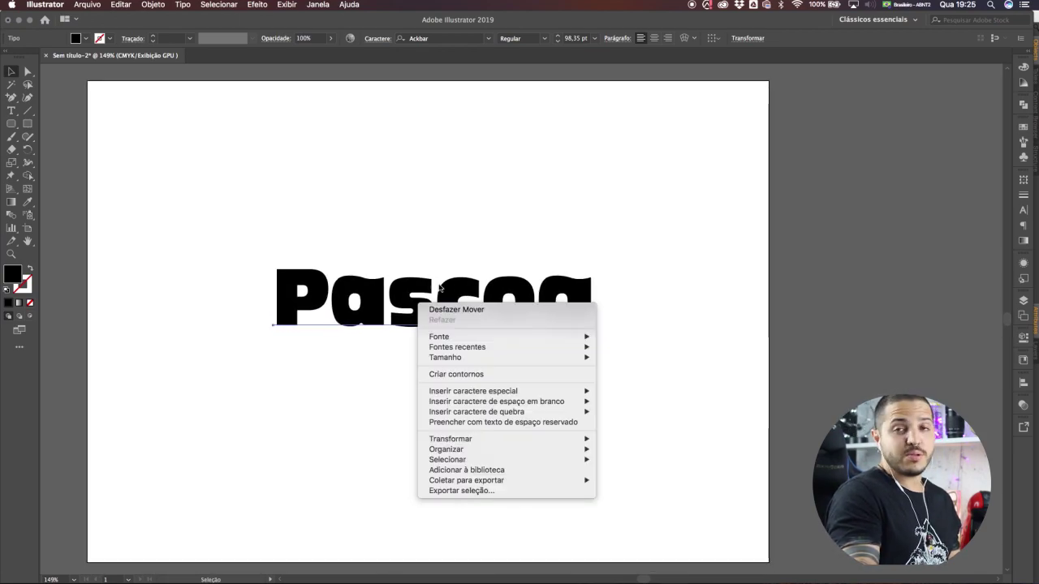
pyautogui.click(468, 379)
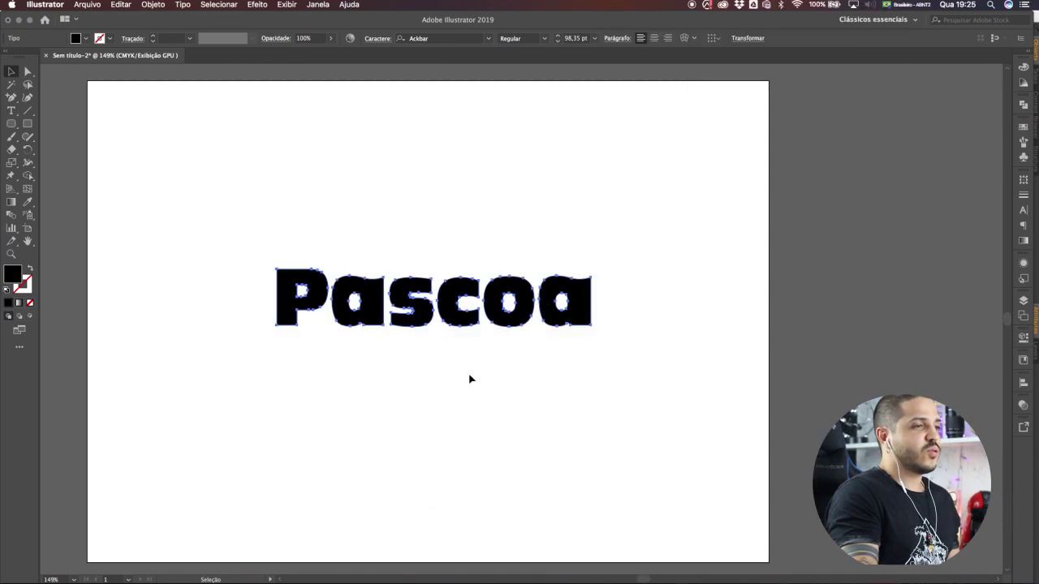
pyautogui.click(467, 376)
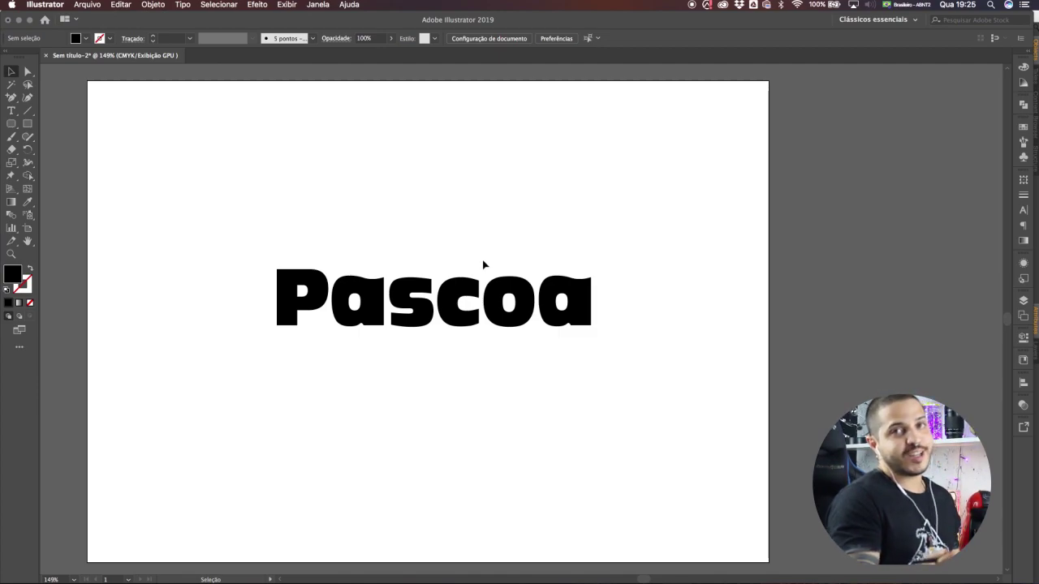
pyautogui.click(516, 306)
pyautogui.press('a')
pyautogui.press('v')
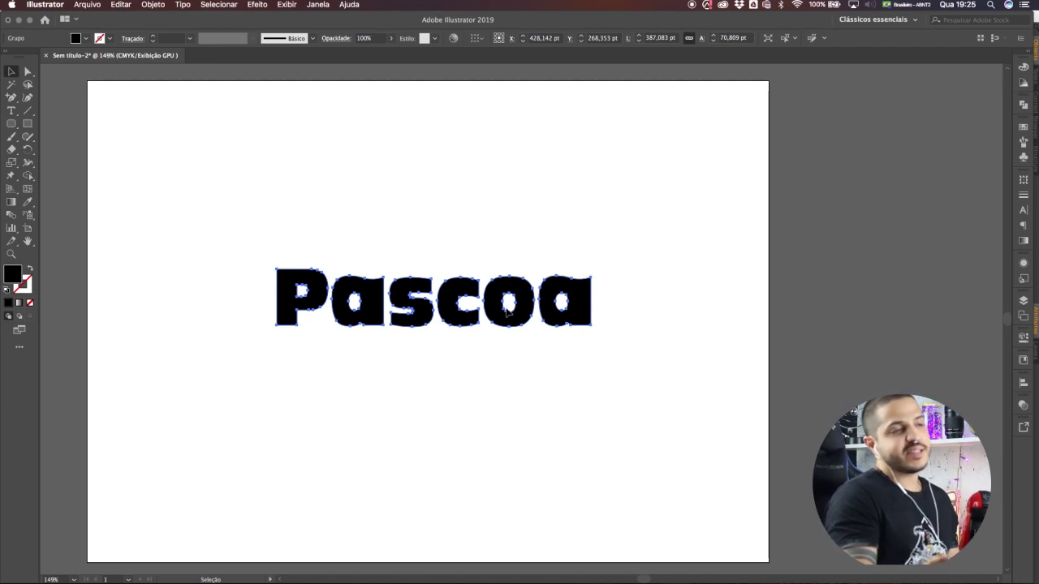
pyautogui.press('a')
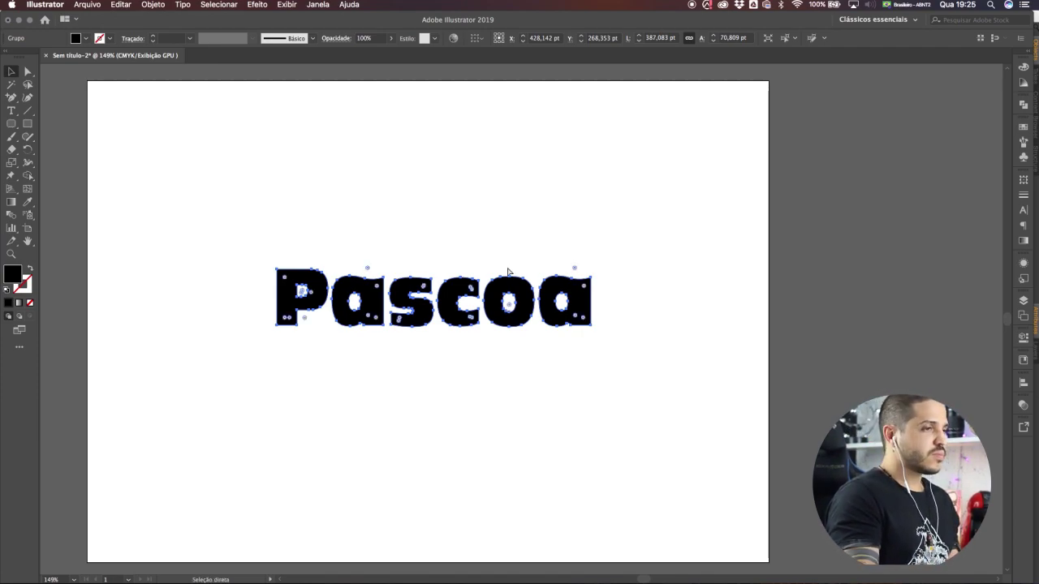
pyautogui.press('v')
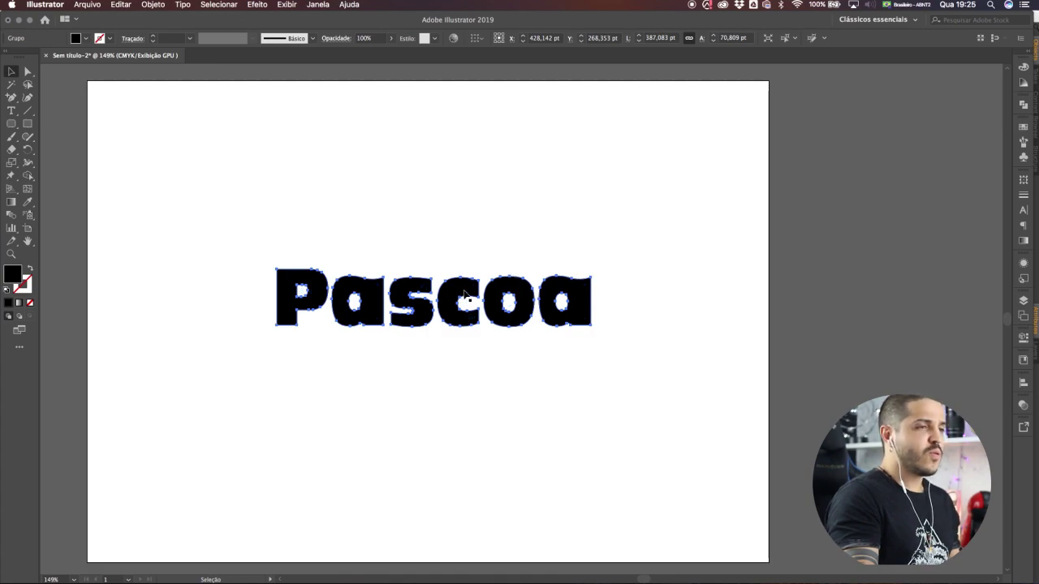
pyautogui.press('a')
pyautogui.press('v')
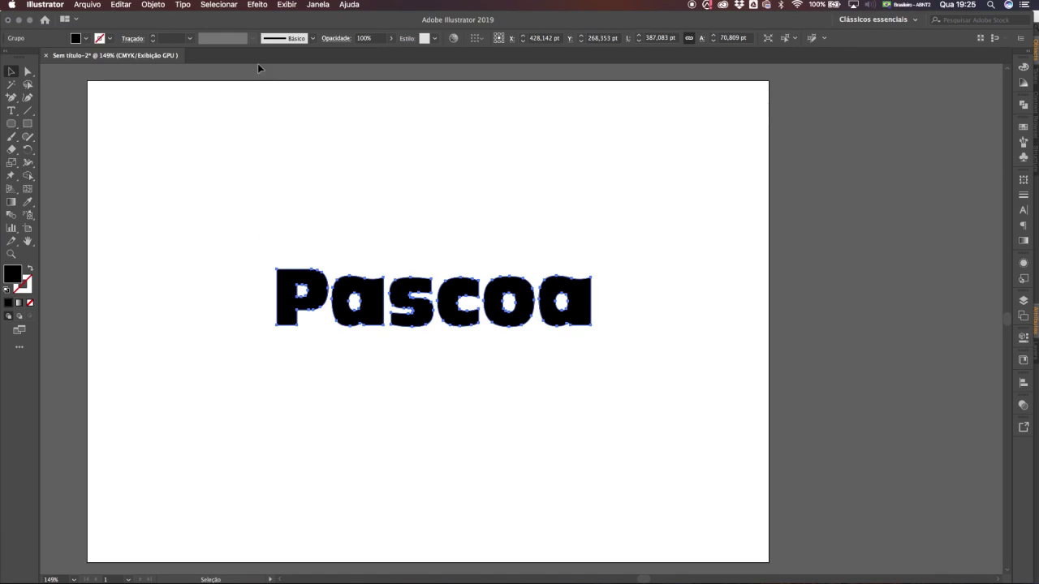
pyautogui.click(258, 6)
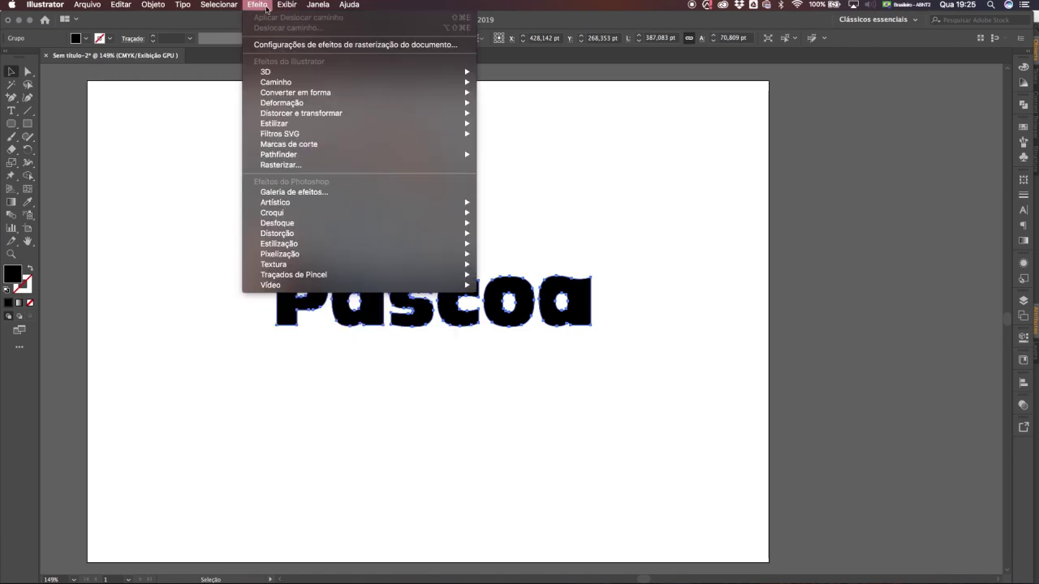
pyautogui.click(258, 6)
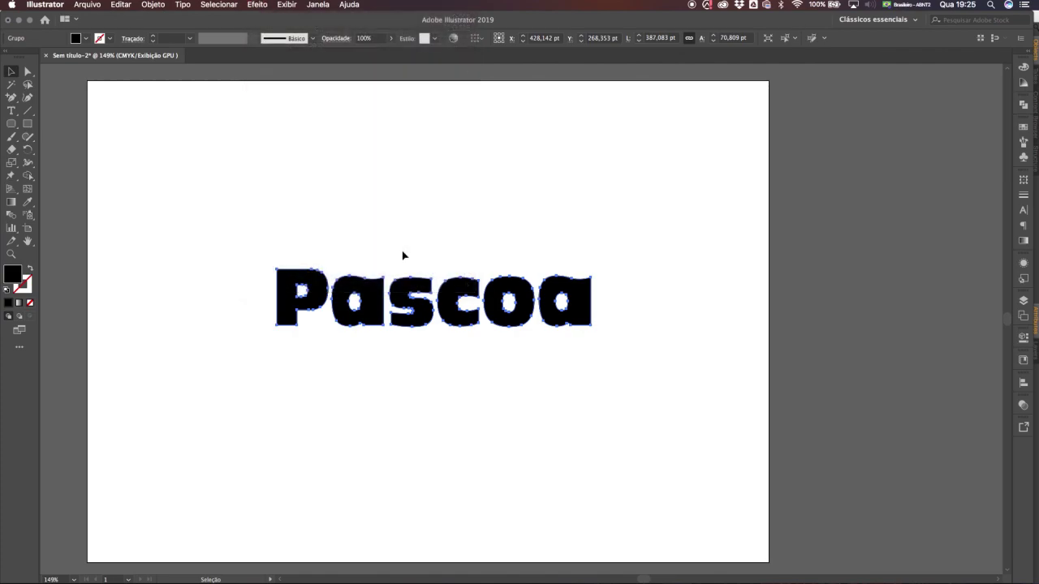
pyautogui.click(287, 5)
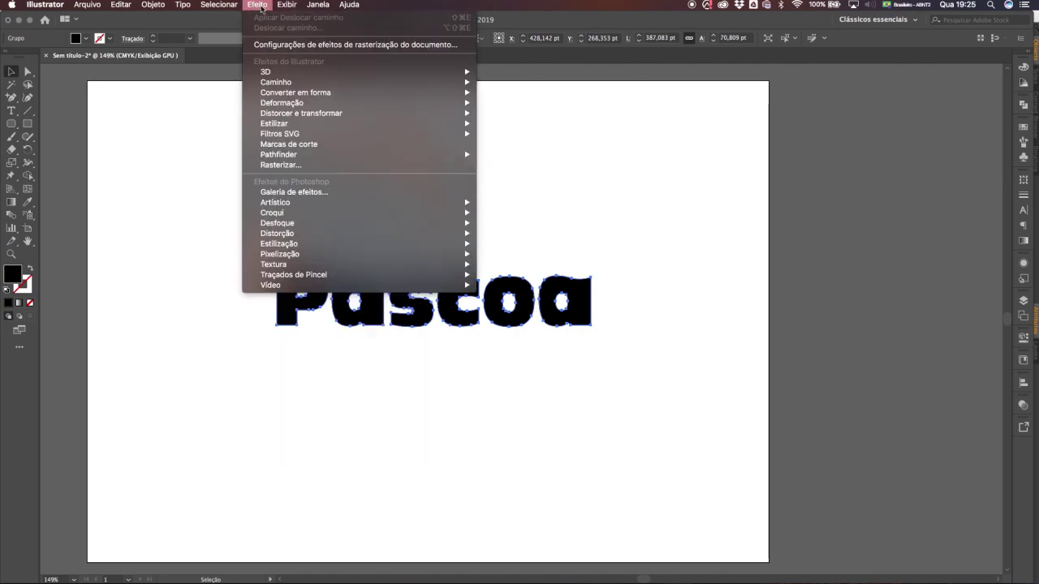
pyautogui.click(187, 155)
pyautogui.click(187, 156)
pyautogui.click(288, 287)
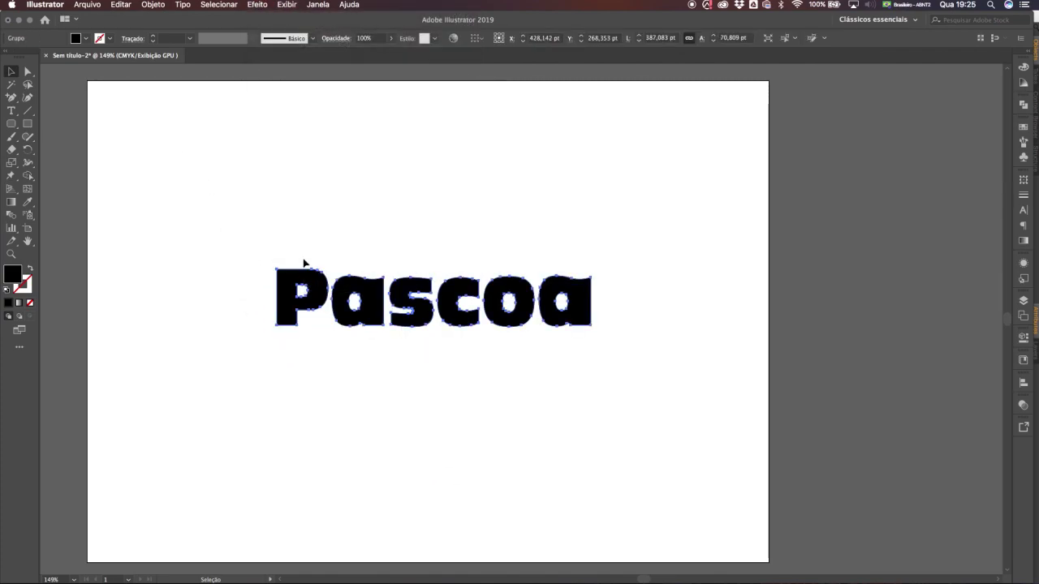
pyautogui.click(262, 4)
pyautogui.click(330, 99)
pyautogui.click(543, 138)
pyautogui.keyDown('alt'); pyautogui.moveTo(412, 282); pyautogui.dragTo(418, 258); pyautogui.keyUp('alt')
pyautogui.press('super+z')
pyautogui.click(258, 5)
pyautogui.click(200, 195)
pyautogui.click(200, 194)
# Draw a black test rectangle about 196 x 52 pt and move it just above the "Pascoa" outlines.
pyautogui.click(27, 124)
pyautogui.moveTo(185, 127); pyautogui.dragTo(344, 169)
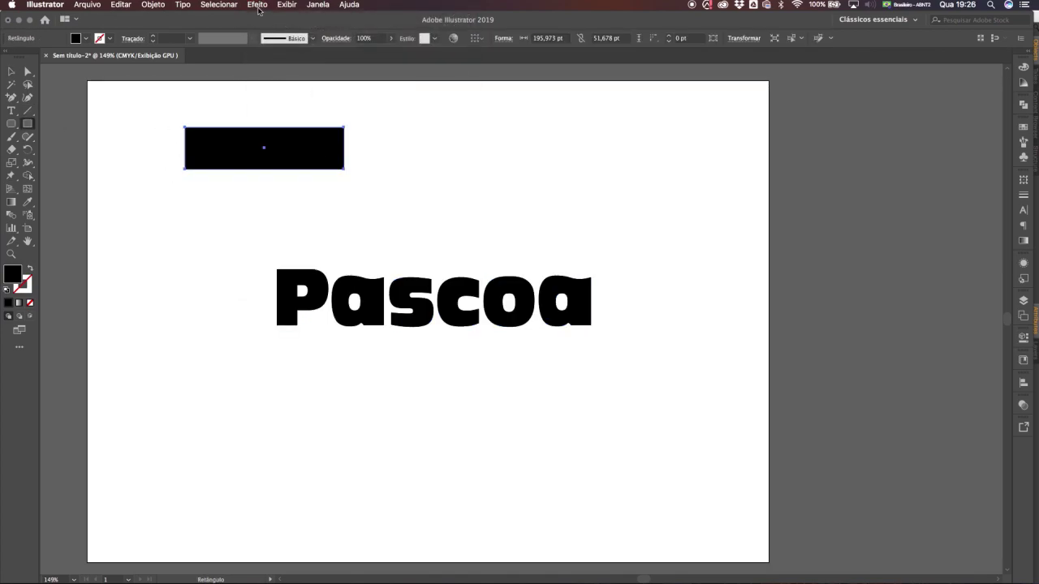
pyautogui.click(258, 6)
pyautogui.click(172, 98)
pyautogui.press('v')
pyautogui.moveTo(251, 167); pyautogui.dragTo(405, 199)
pyautogui.click(370, 232)
pyautogui.click(423, 243)
pyautogui.click(370, 298)
pyautogui.click(268, 4)
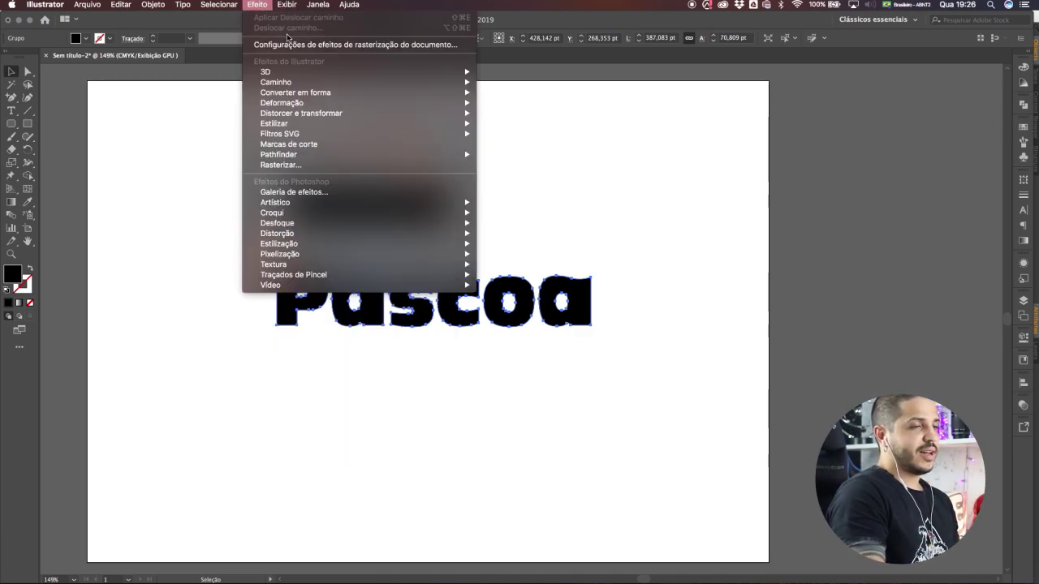
pyautogui.click(654, 160)
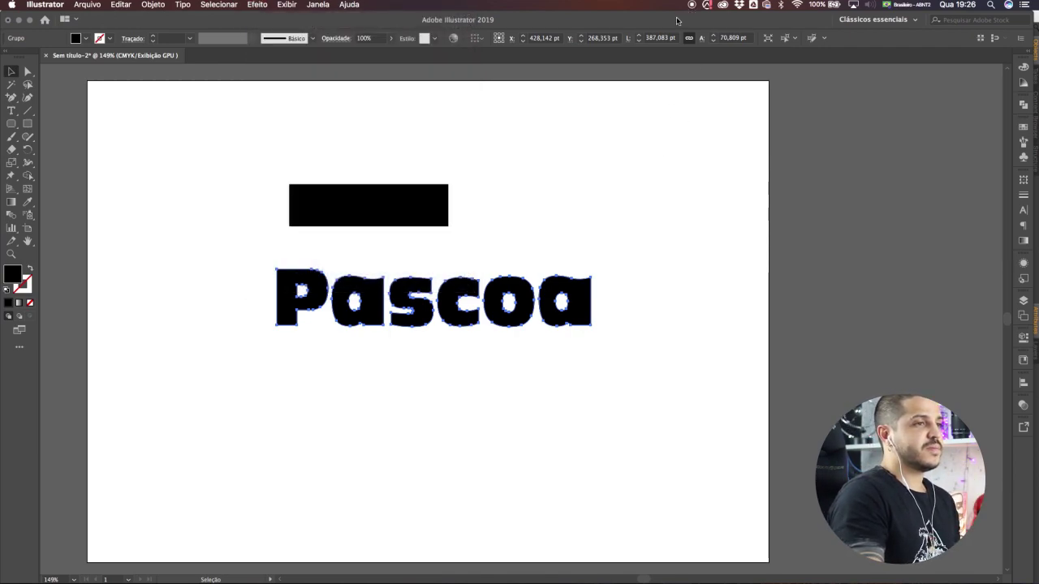
pyautogui.click(257, 4)
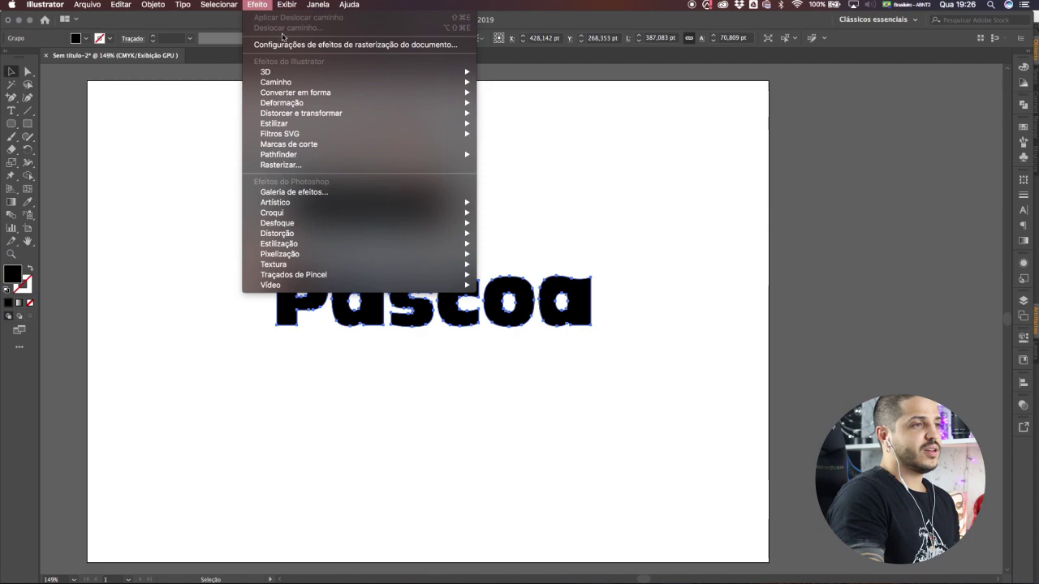
pyautogui.click(172, 153)
# Create another blank landscape document with the preselected preset as a test file.
pyautogui.click(87, 5)
pyautogui.click(353, 80)
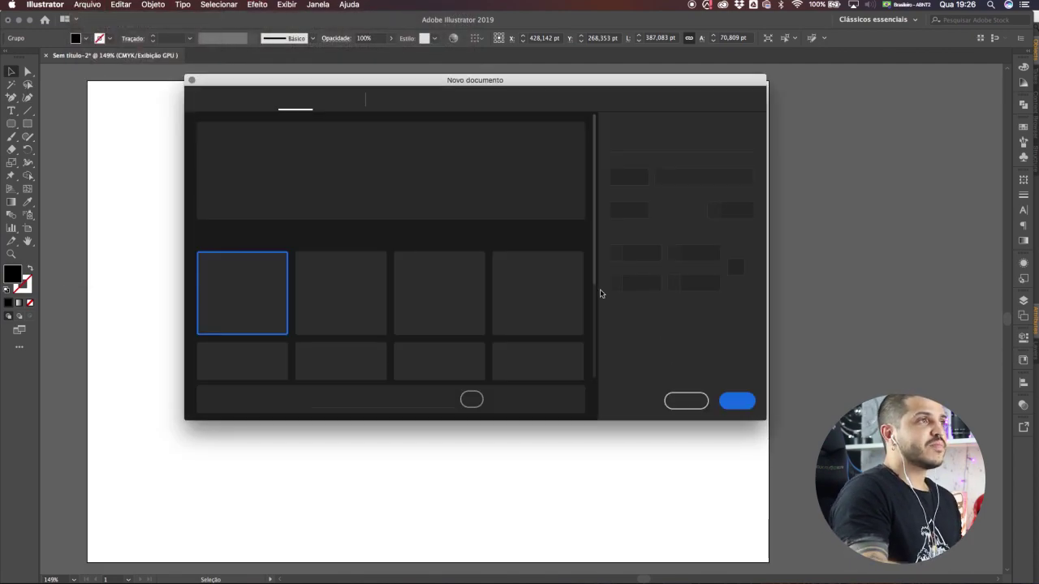
pyautogui.click(737, 401)
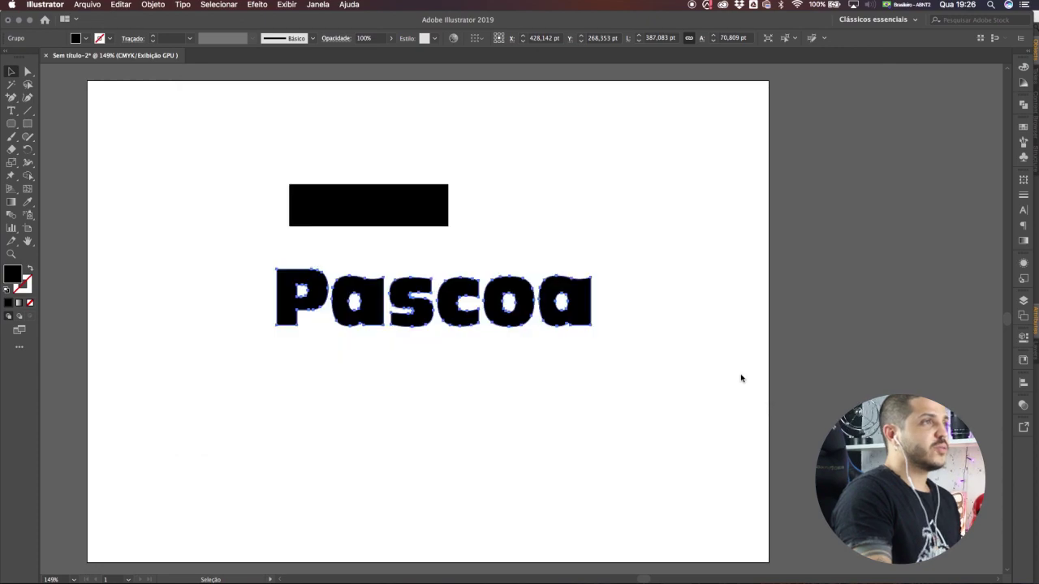
pyautogui.press('z')
pyautogui.keyDown('alt'); pyautogui.click(592, 308); pyautogui.keyUp('alt')
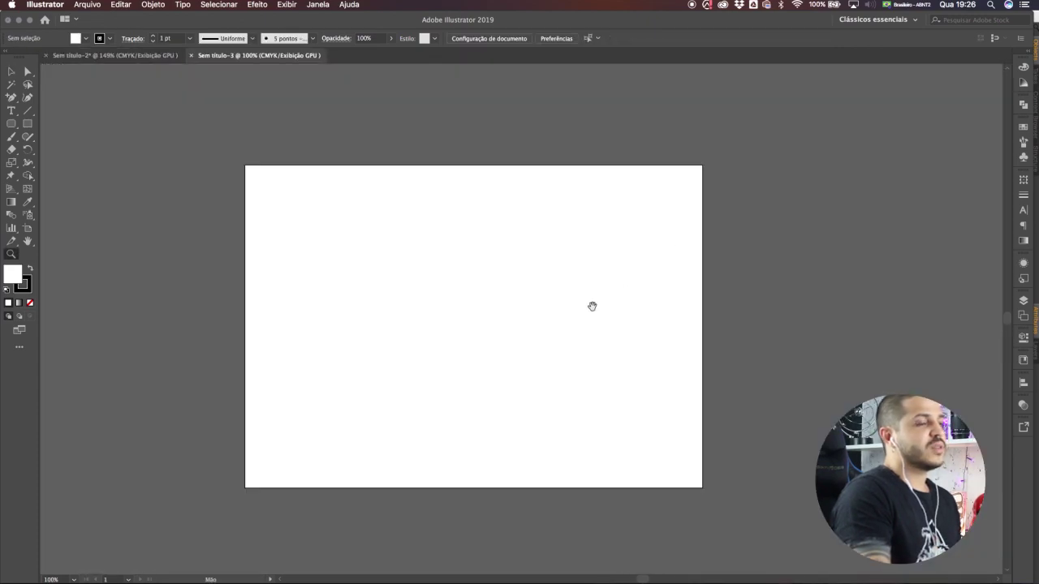
pyautogui.moveTo(592, 307); pyautogui.dragTo(560, 284)
# Draw a white rectangle with a 1 pt black stroke, about 386 x 168 pt, near the middle of the new artboard.
pyautogui.click(10, 72)
pyautogui.click(28, 124)
pyautogui.moveTo(407, 261); pyautogui.dragTo(576, 339)
pyautogui.press('v')
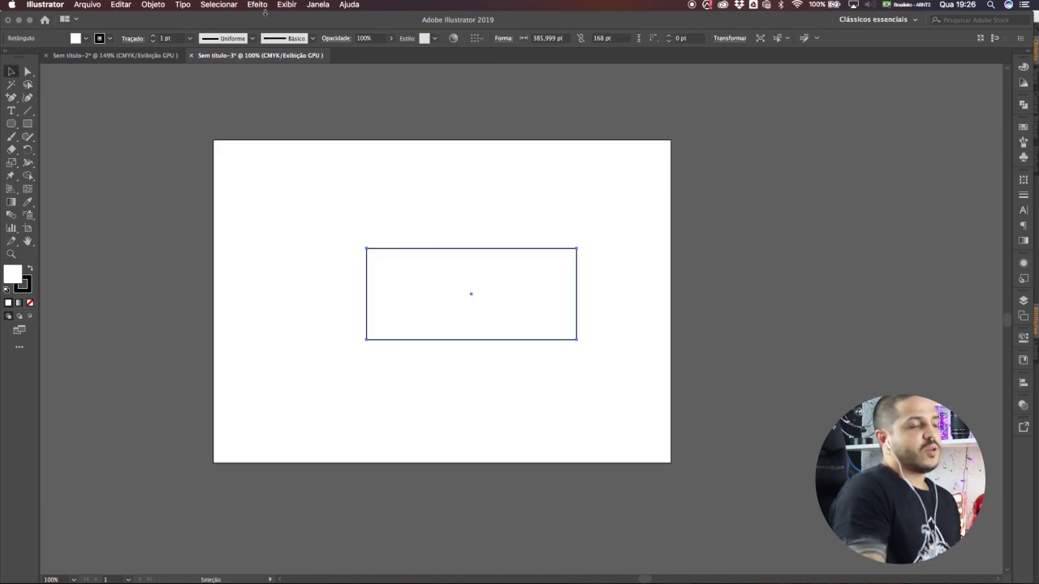
# Add the test text "adsdsad" above the rectangle and look through the effects for it.
pyautogui.click(10, 111)
pyautogui.click(305, 195)
pyautogui.write('adsdsad')
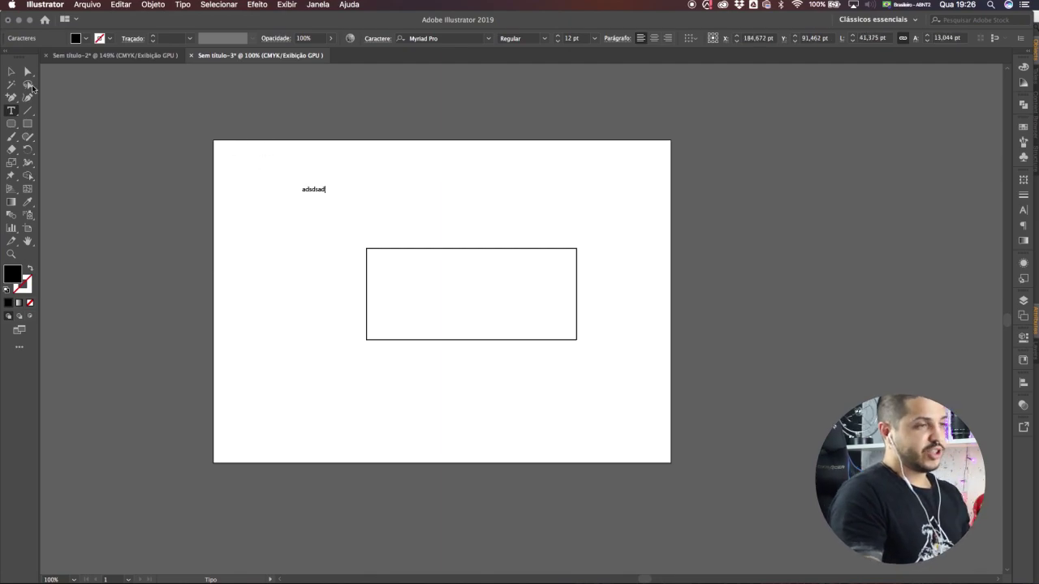
pyautogui.press('Escape')
pyautogui.click(258, 4)
pyautogui.click(197, 167)
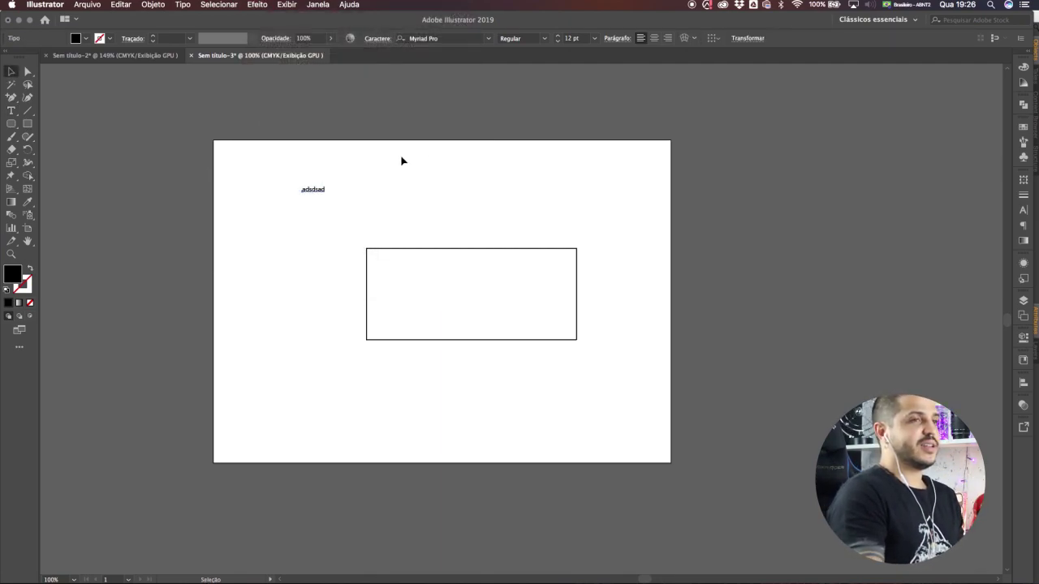
pyautogui.click(768, 6)
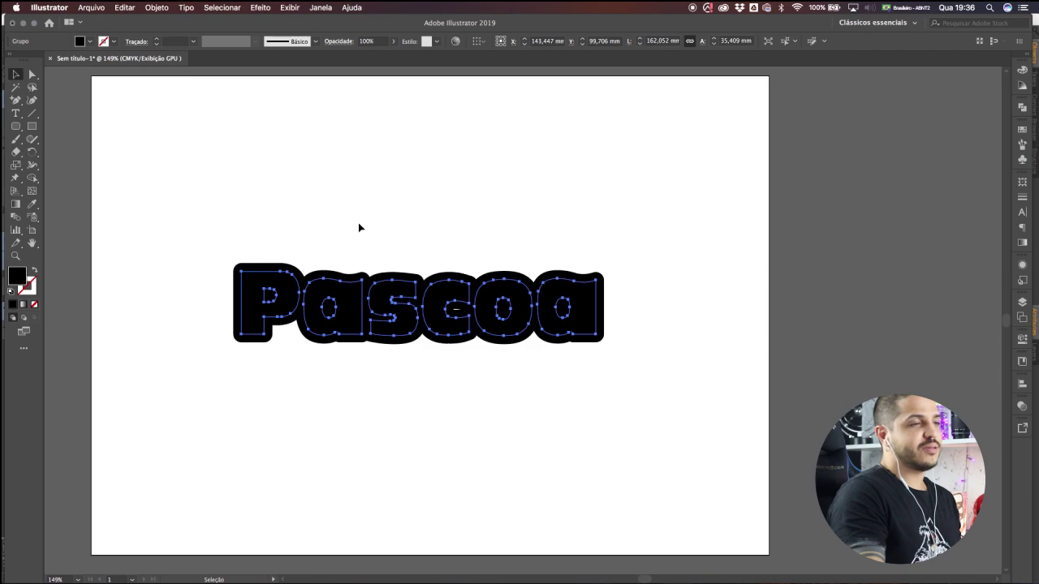
# Move the "Pascoa" copy with the offset contour below the plain word and undo the move.
pyautogui.click(358, 229)
pyautogui.moveTo(348, 309); pyautogui.dragTo(353, 463)
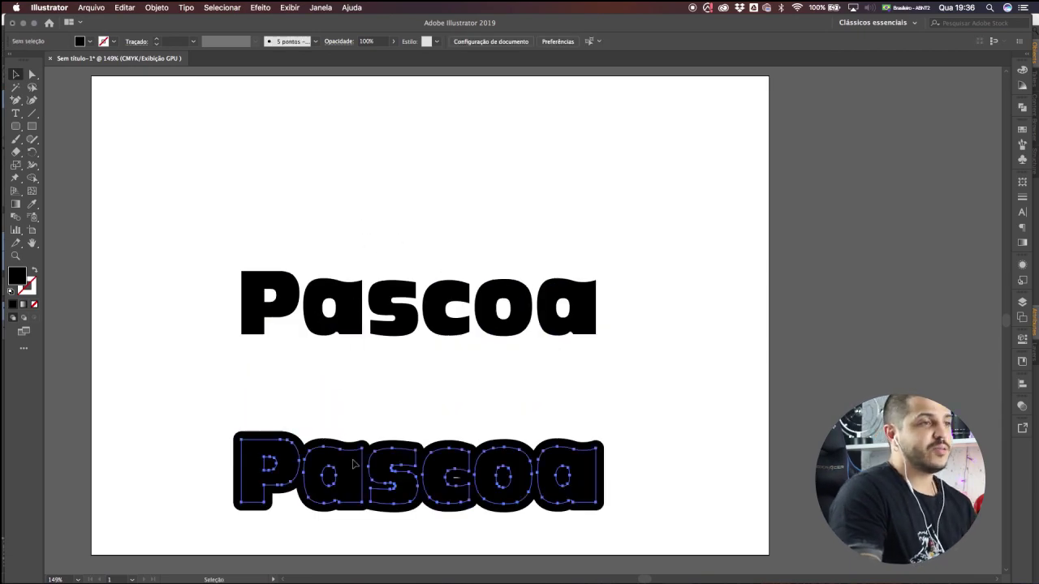
pyautogui.scroll(-3, 390, 325)
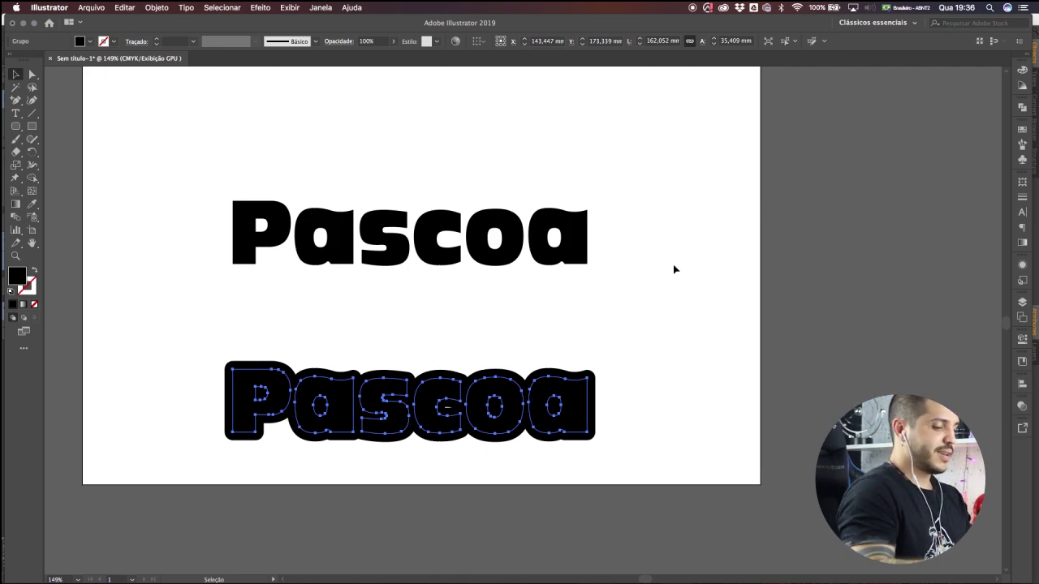
pyautogui.press('super+z')
# Expand the appearance of the offset "Pascoa" copy into editable letter contours.
pyautogui.moveTo(436, 236); pyautogui.dragTo(433, 334)
pyautogui.click(157, 7)
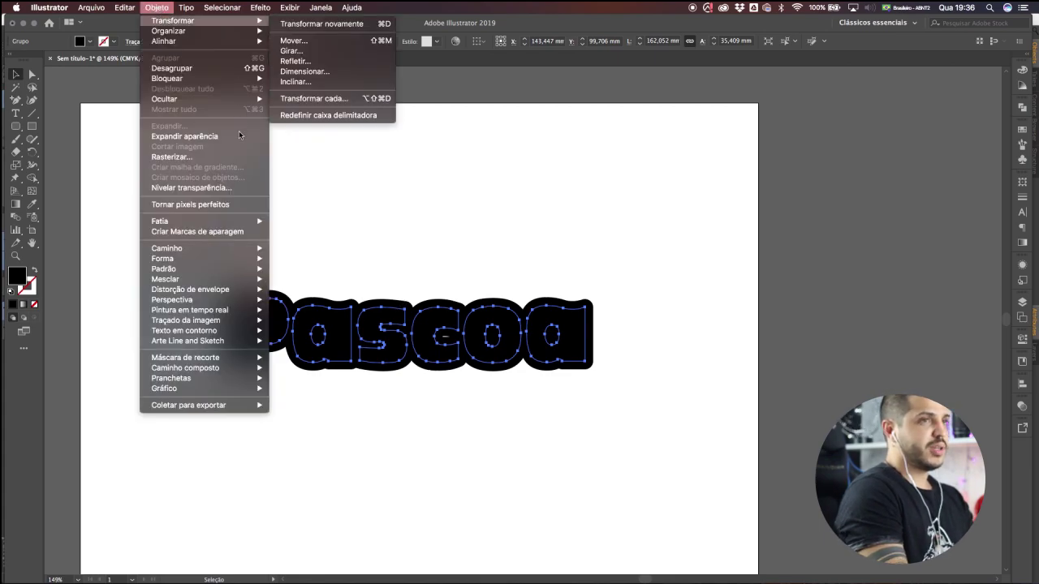
pyautogui.click(203, 138)
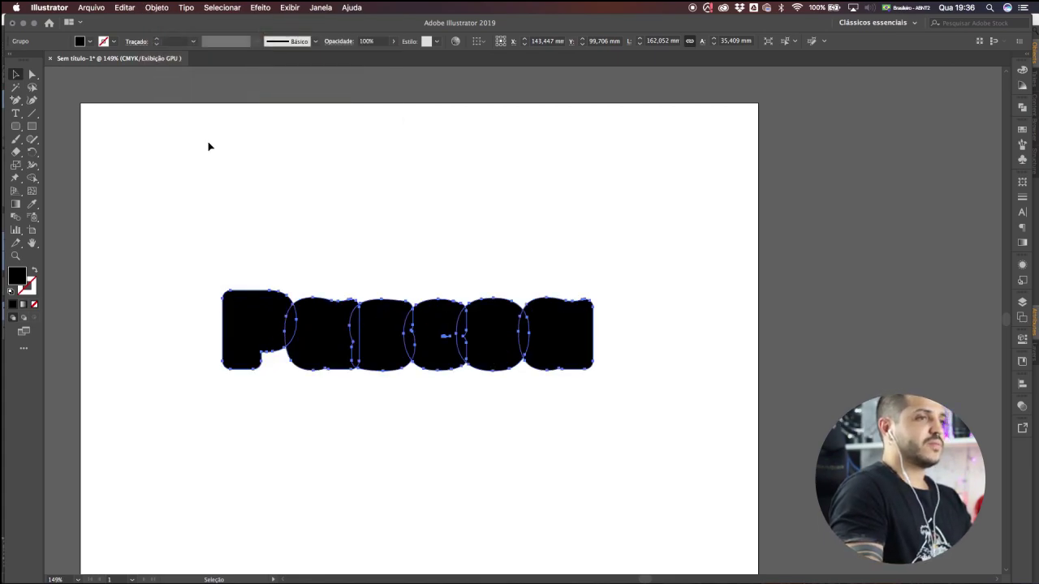
pyautogui.scroll(-2, 445, 257)
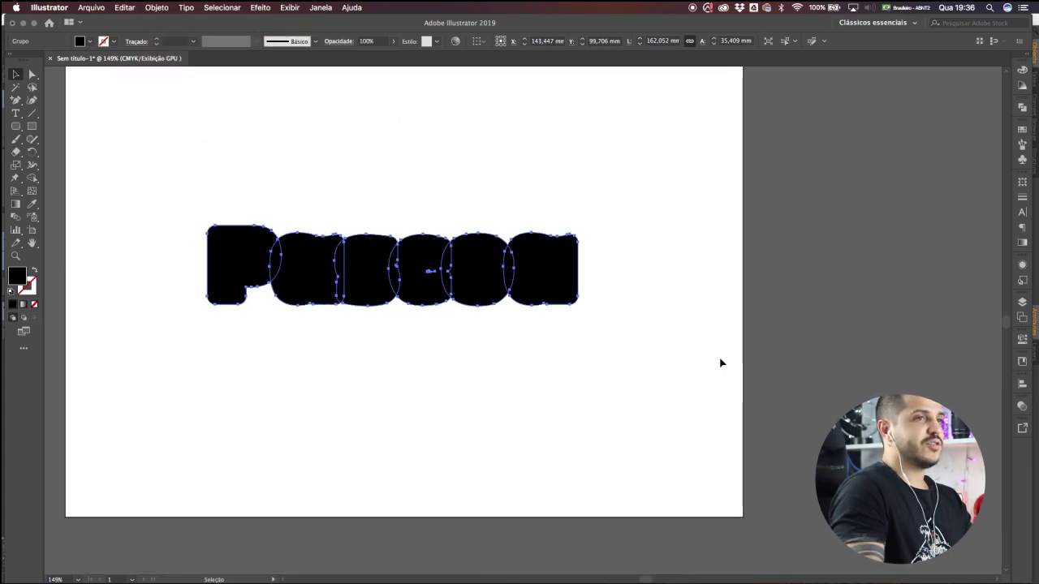
# Try moving single letter contours of the expanded group, and undo back to the unexpanded offset copy.
pyautogui.doubleClick(559, 283)
pyautogui.moveTo(559, 283); pyautogui.dragTo(607, 277)
pyautogui.press('super+z')
pyautogui.moveTo(478, 282); pyautogui.dragTo(469, 213)
pyautogui.press('super+z')
pyautogui.doubleClick(615, 280)
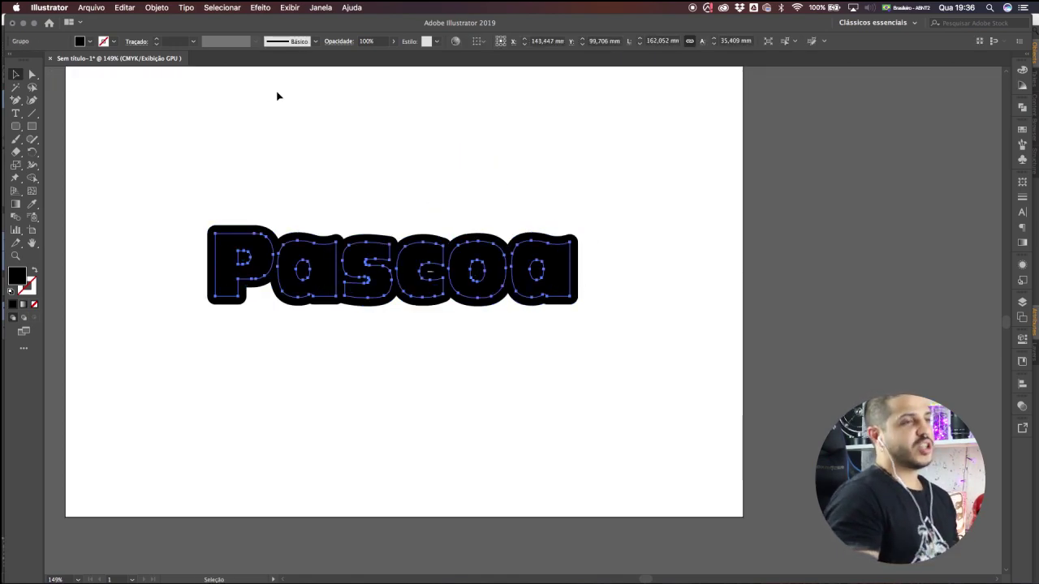
# Expand the appearance of the offset "Pascoa" copy and unite its overlapping contours into one shape with Pathfinder.
pyautogui.click(156, 7)
pyautogui.click(195, 136)
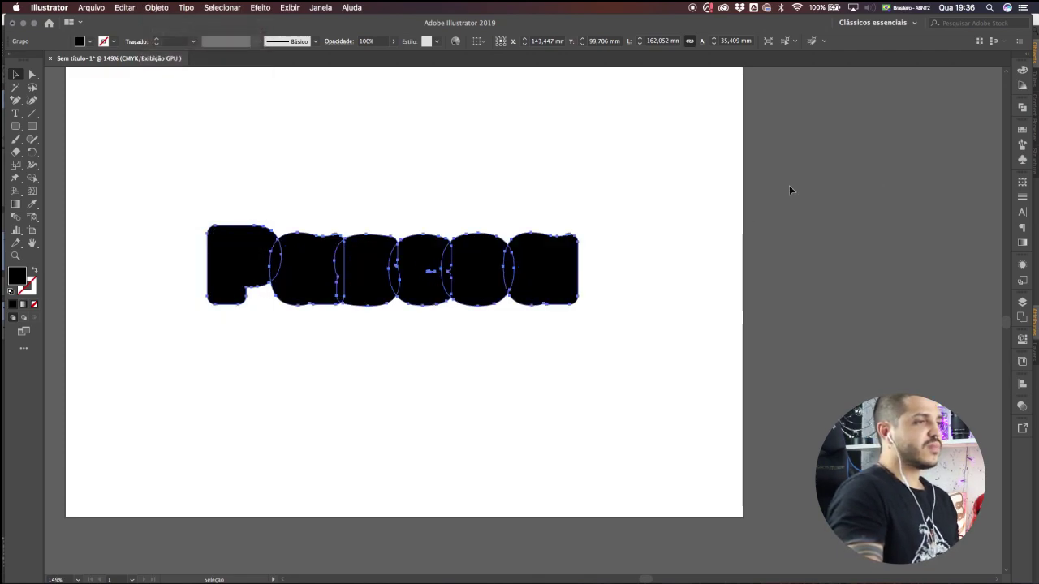
pyautogui.click(1023, 108)
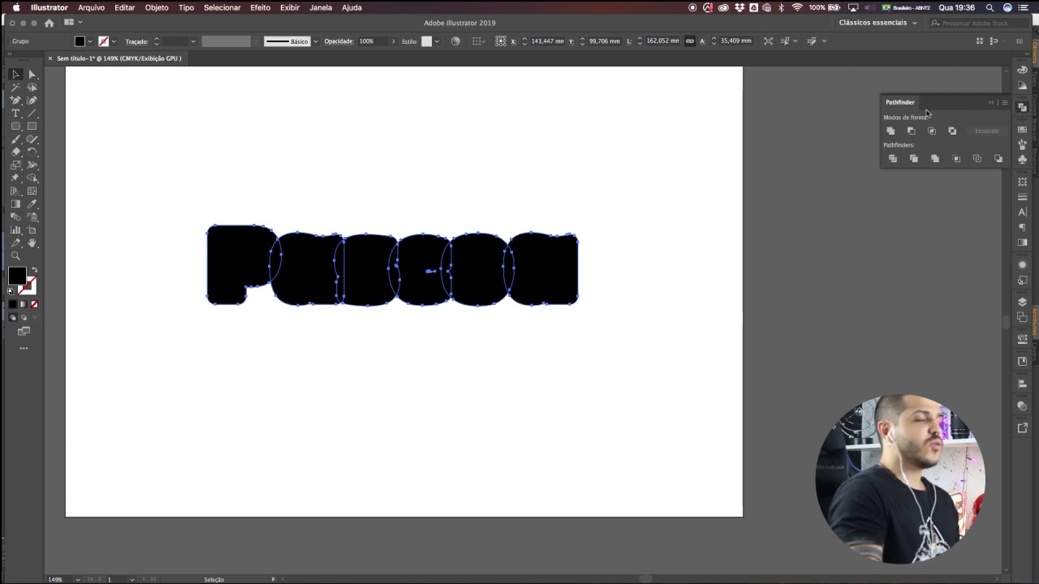
pyautogui.click(891, 131)
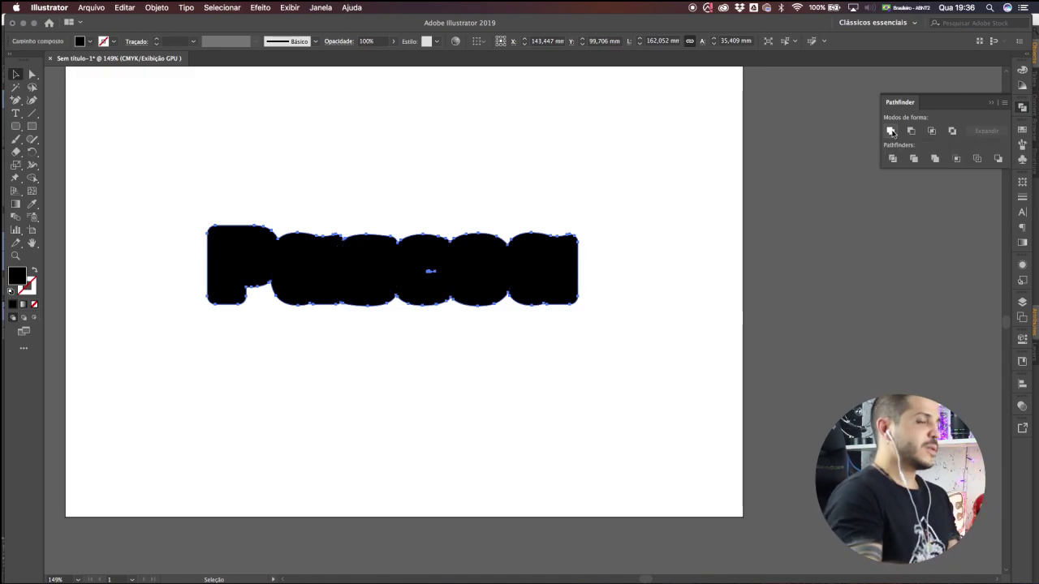
# Examine the small leftover hole inside the united "Pascoa" contour at high magnification.
pyautogui.click(541, 192)
pyautogui.moveTo(507, 225); pyautogui.dragTo(513, 221)
pyautogui.press('z')
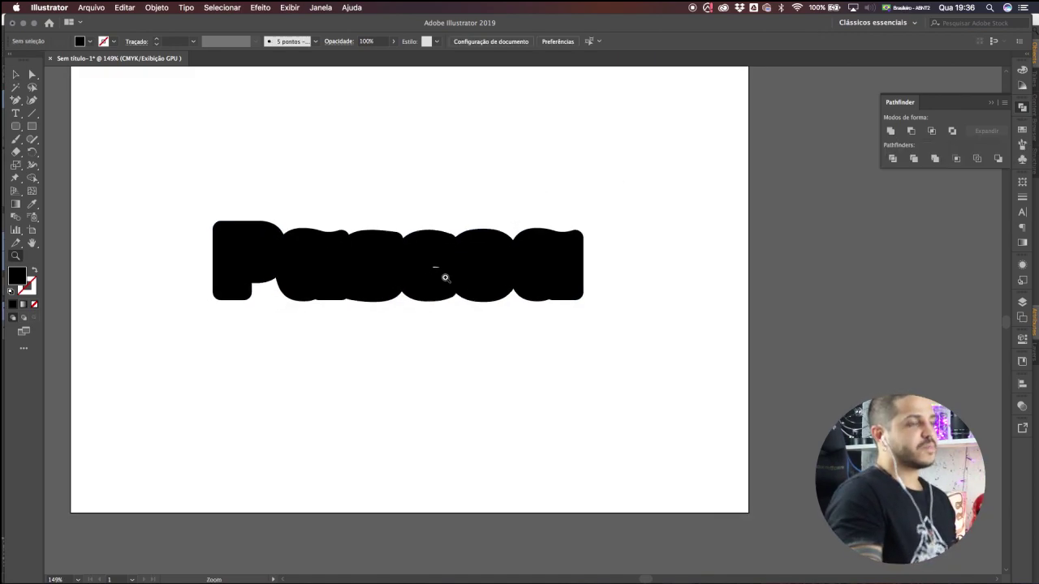
pyautogui.click(441, 274)
pyautogui.click(599, 239)
pyautogui.click(450, 246)
pyautogui.keyDown('alt'); pyautogui.click(488, 278); pyautogui.keyUp('alt')
pyautogui.keyDown('alt'); pyautogui.click(489, 279); pyautogui.keyUp('alt')
pyautogui.keyDown('alt'); pyautogui.click(489, 279); pyautogui.keyUp('alt')
pyautogui.moveTo(562, 381); pyautogui.dragTo(512, 292)
pyautogui.click(522, 306)
pyautogui.click(521, 306)
pyautogui.click(522, 306)
pyautogui.press('v')
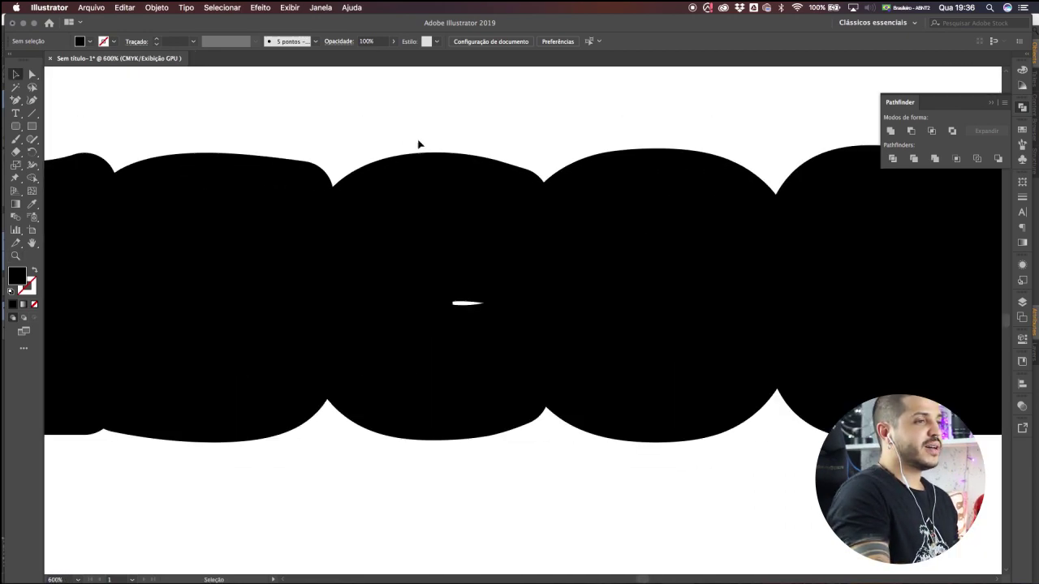
# Select the united contour and start removing the leftover hole's anchor points with the Delete Anchor Point tool.
pyautogui.press('z')
pyautogui.click(507, 323)
pyautogui.press('v')
pyautogui.click(451, 282)
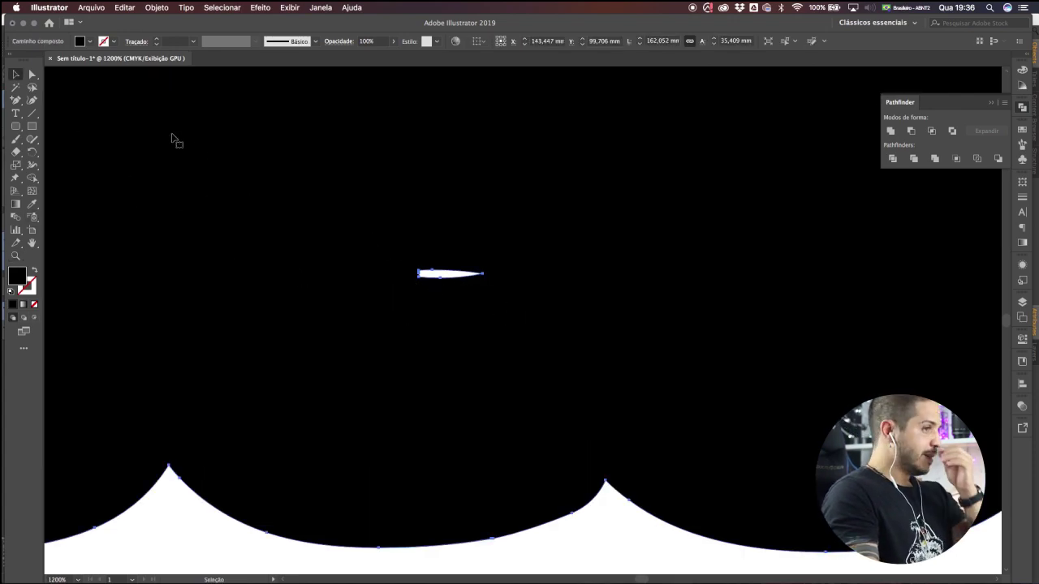
pyautogui.moveTo(16, 100); pyautogui.dragTo(51, 115)
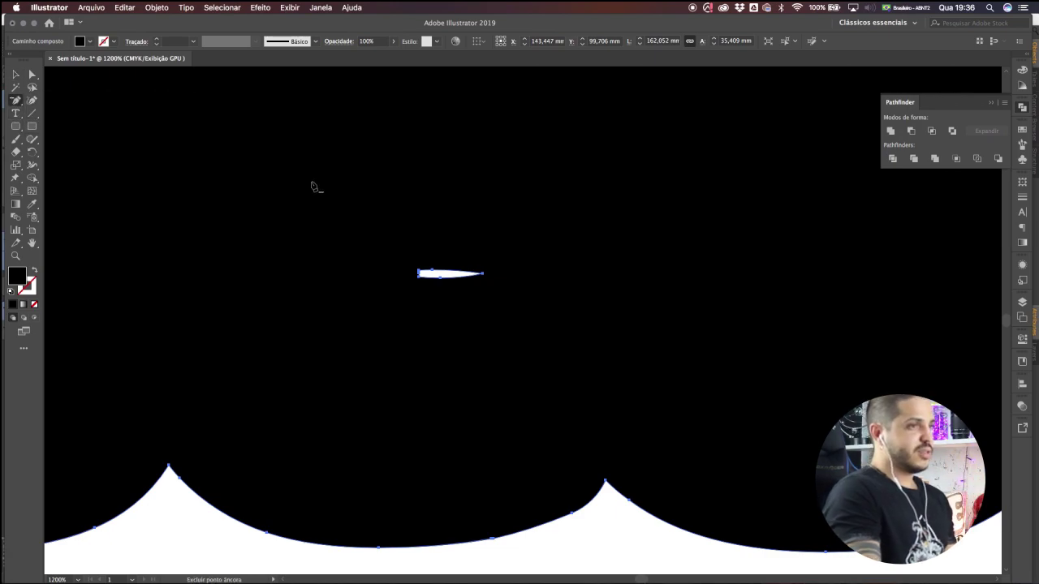
pyautogui.click(439, 281)
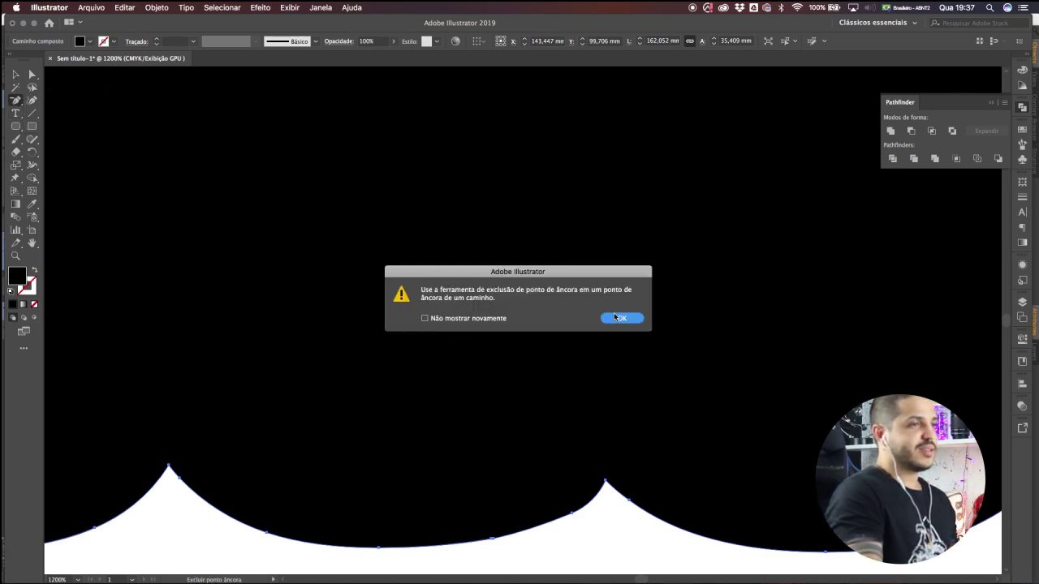
pyautogui.press('Return')
pyautogui.click(439, 281)
pyautogui.click(623, 319)
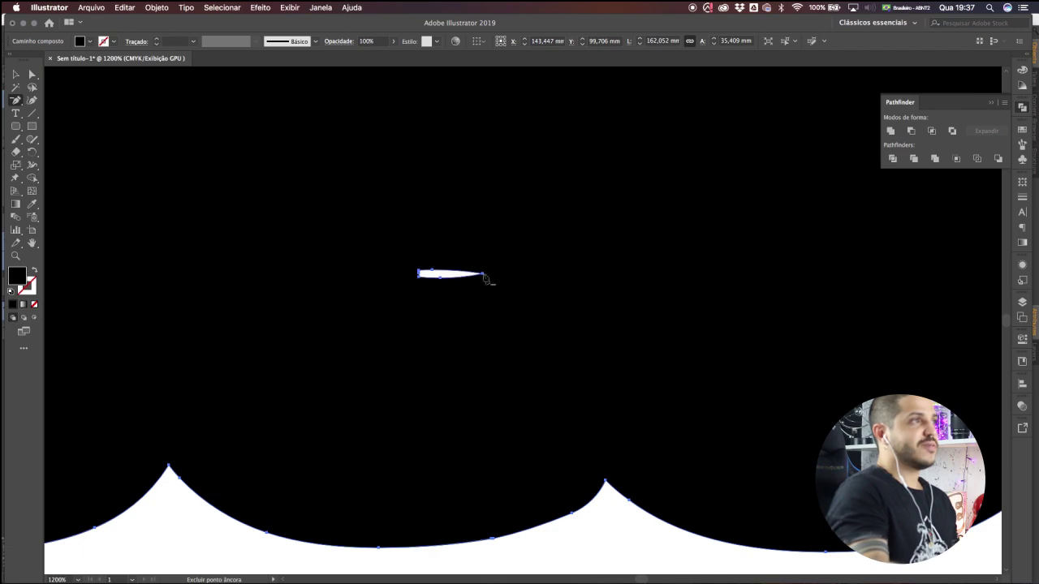
pyautogui.click(441, 281)
pyautogui.click(433, 282)
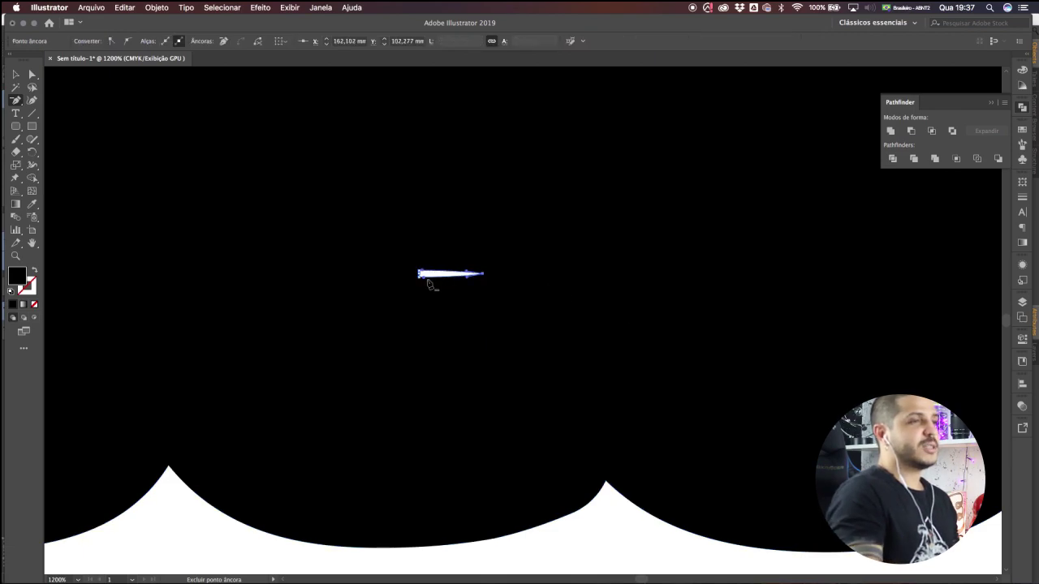
# Delete the remaining corner and tip anchor points of the small hole so the united contour is solid.
pyautogui.press('z')
pyautogui.moveTo(422, 275); pyautogui.dragTo(779, 211)
pyautogui.click(14, 100)
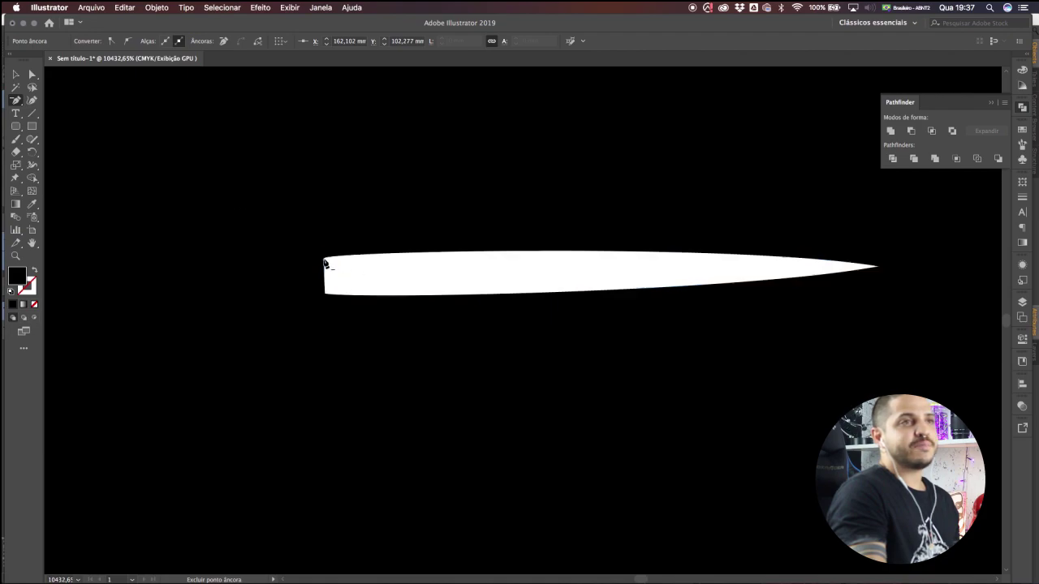
pyautogui.click(323, 260)
pyautogui.click(326, 294)
pyautogui.click(879, 267)
pyautogui.press('z')
pyautogui.moveTo(755, 282); pyautogui.dragTo(505, 171)
pyautogui.keyDown('alt'); pyautogui.click(519, 302); pyautogui.keyUp('alt')
pyautogui.press('v')
pyautogui.hscroll(3, 527, 244)
pyautogui.press('super+z')
# Fill the united contour with the grey sampled from the pasteboard using the Eyedropper.
pyautogui.click(33, 204)
pyautogui.click(78, 188)
pyautogui.press('v')
# Send the grey contour to the back, behind the plain black "Pascoa" word.
pyautogui.rightClick(301, 287)
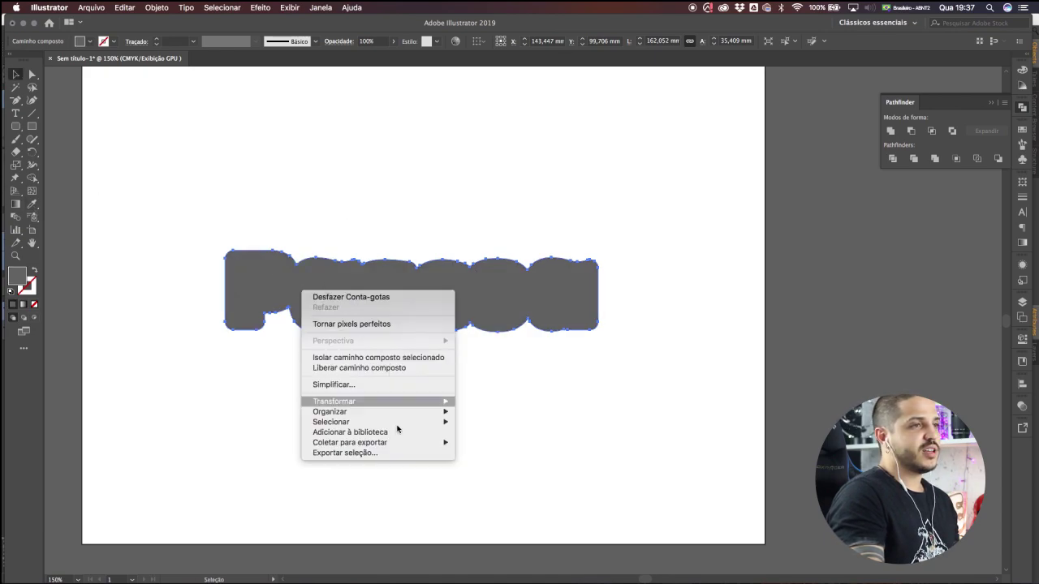
pyautogui.press('Escape')
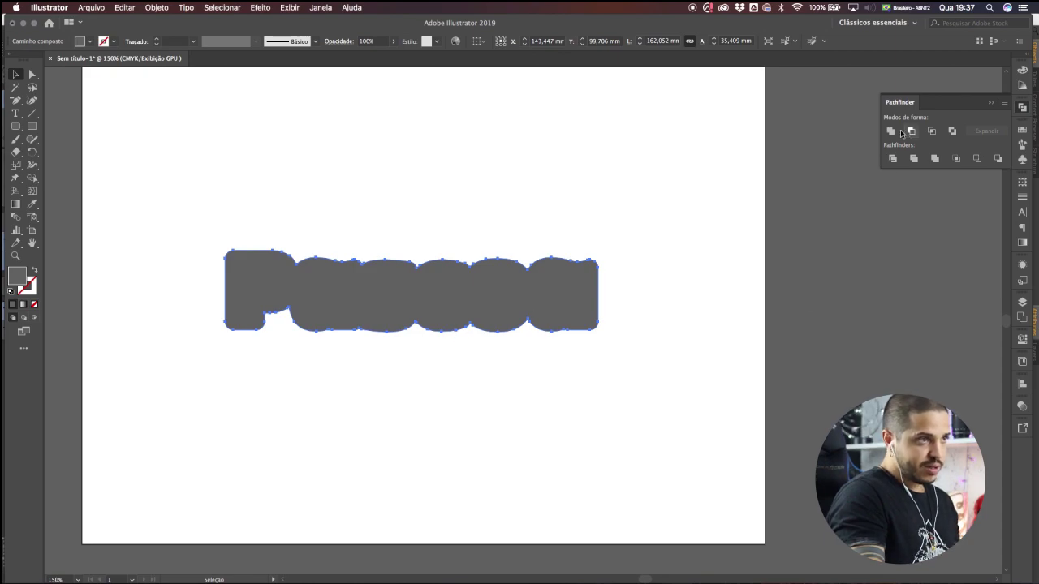
pyautogui.rightClick(420, 290)
pyautogui.moveTo(479, 412)
pyautogui.click(620, 444)
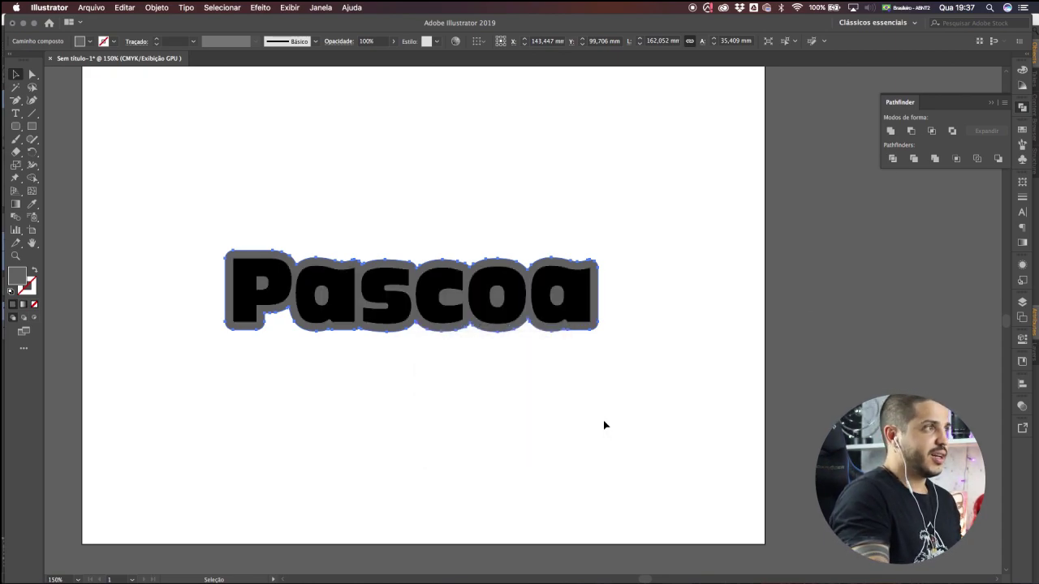
pyautogui.click(603, 425)
pyautogui.moveTo(465, 295); pyautogui.dragTo(362, 326)
pyautogui.press('z')
pyautogui.keyDown('alt'); pyautogui.click(462, 359); pyautogui.keyUp('alt')
pyautogui.click(456, 306)
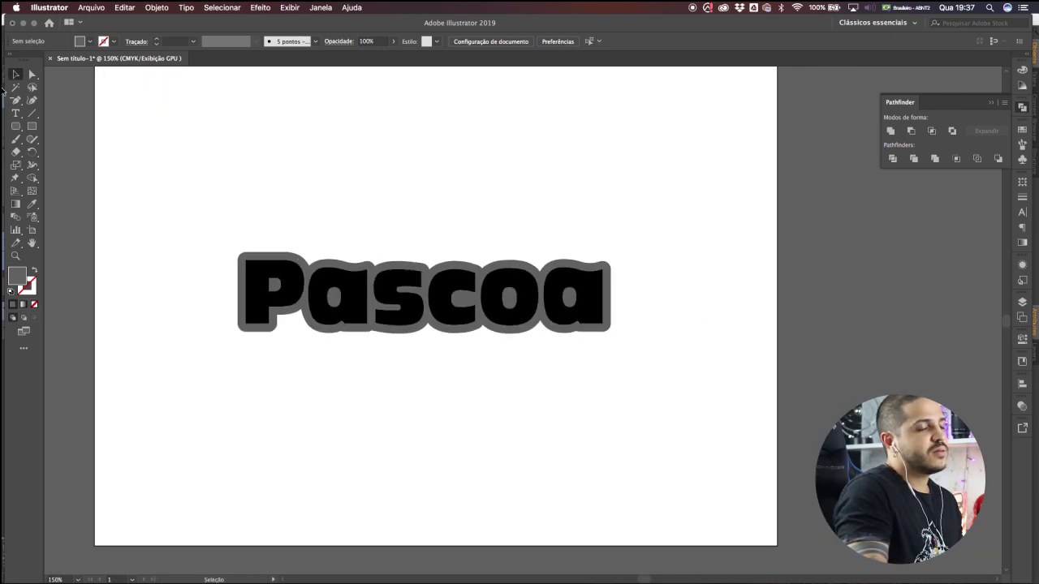
pyautogui.moveTo(513, 268); pyautogui.dragTo(480, 278)
pyautogui.press('v')
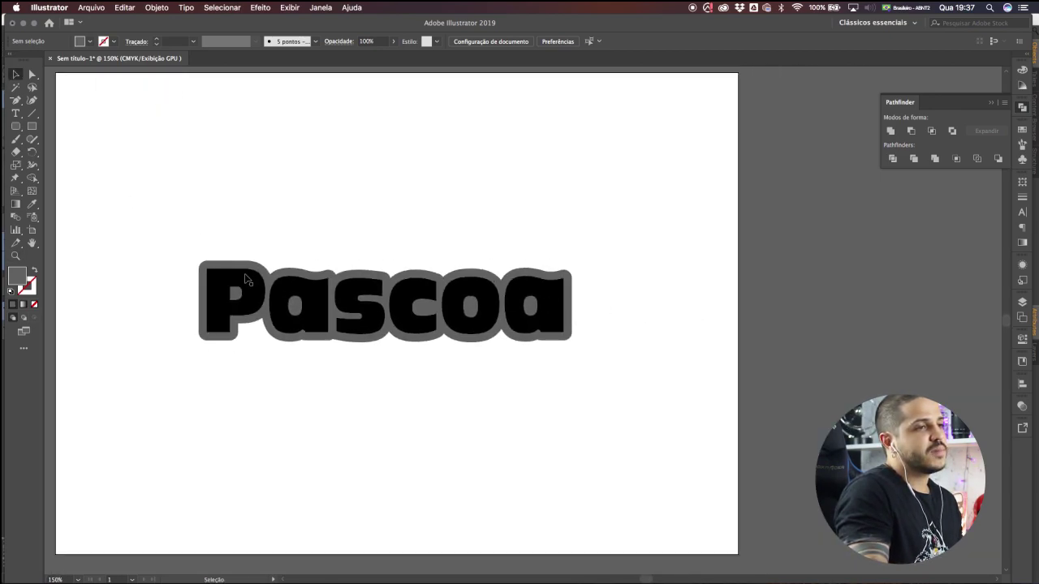
pyautogui.hscroll(-3, 487, 293)
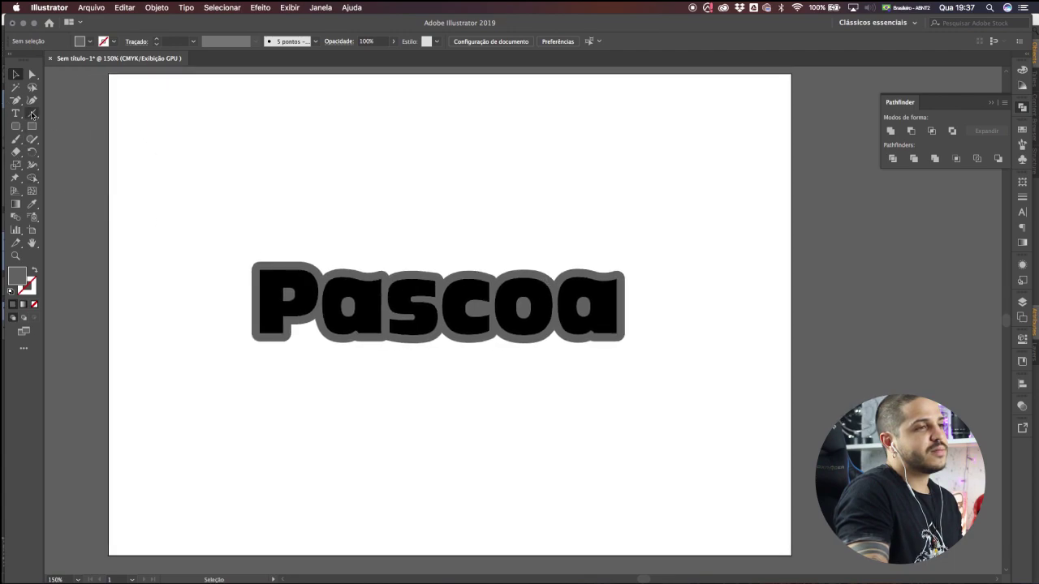
# Add a separate text object with only an acute accent above the word and scale it up to about 181.57 pt.
pyautogui.click(16, 113)
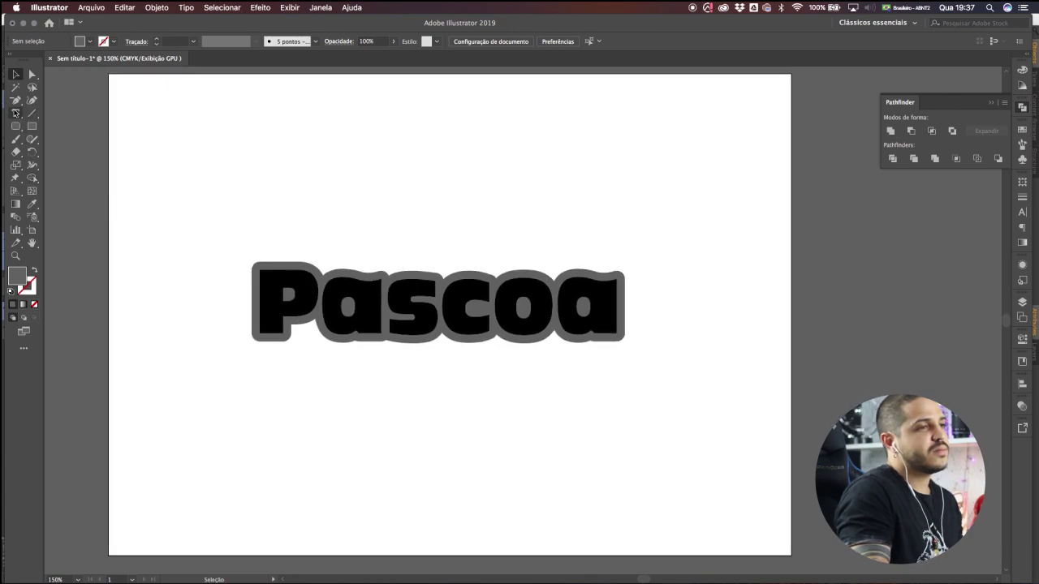
pyautogui.click(379, 186)
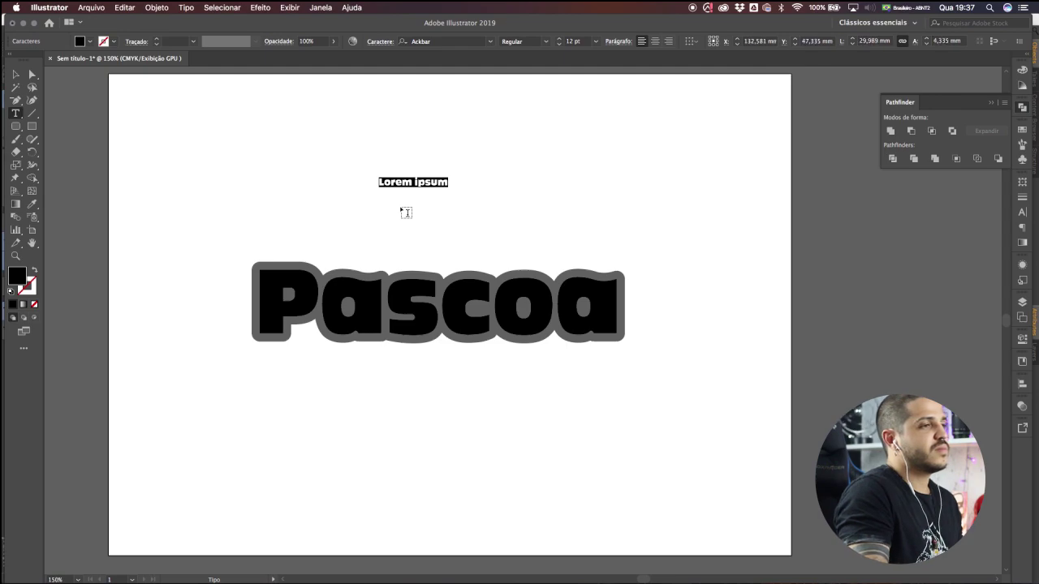
pyautogui.press('BackSpace')
pyautogui.click(17, 75)
pyautogui.press('s')
pyautogui.keyDown('shift'); pyautogui.moveTo(396, 166); pyautogui.dragTo(434, 135); pyautogui.keyUp('shift')
pyautogui.press('v')
pyautogui.press('s')
pyautogui.moveTo(377, 182); pyautogui.dragTo(455, 131)
pyautogui.press('v')
# Change the accent's font to HelveticaRounded-Black.
pyautogui.click(431, 40)
pyautogui.write('helvetica roun')
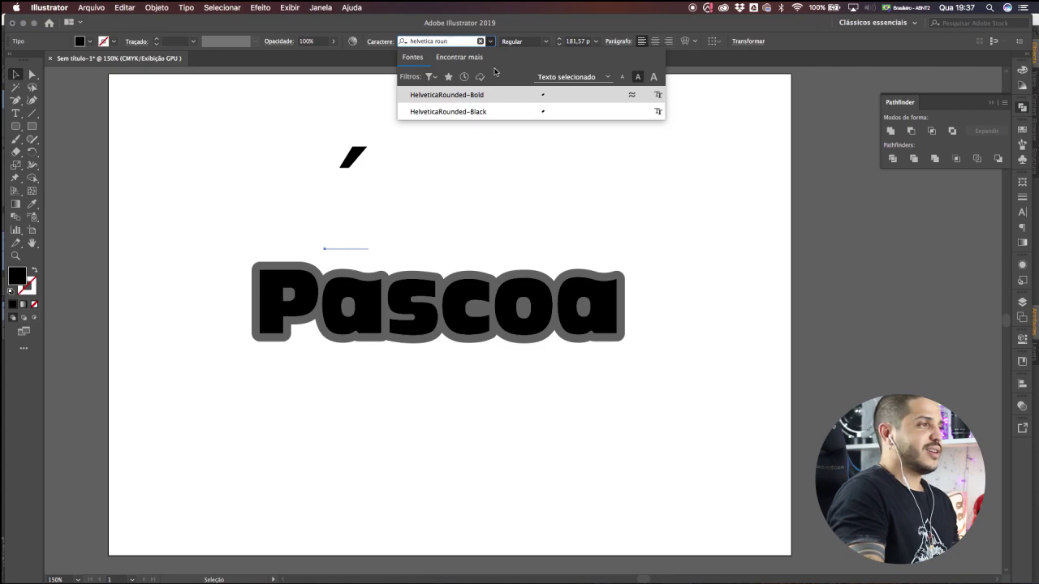
pyautogui.click(452, 111)
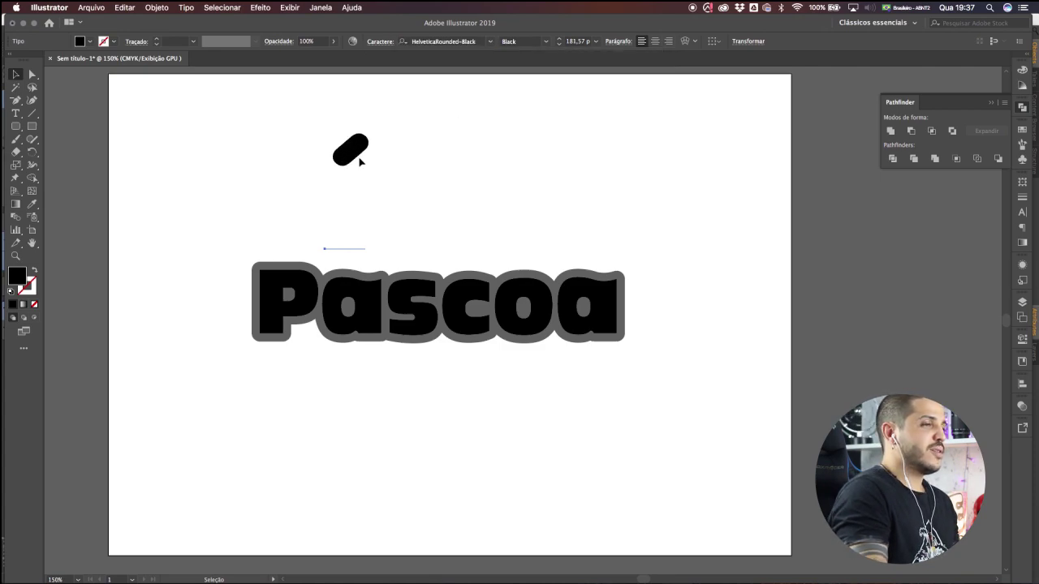
# Scale the rounded accent down to about 155.58 pt and place it just above the first "a" of the word.
pyautogui.moveTo(353, 151); pyautogui.dragTo(369, 240)
pyautogui.press('s')
pyautogui.keyDown('shift'); pyautogui.moveTo(398, 180); pyautogui.dragTo(391, 200); pyautogui.keyUp('shift')
pyautogui.press('v')
pyautogui.moveTo(365, 250); pyautogui.dragTo(365, 227)
pyautogui.press('space')
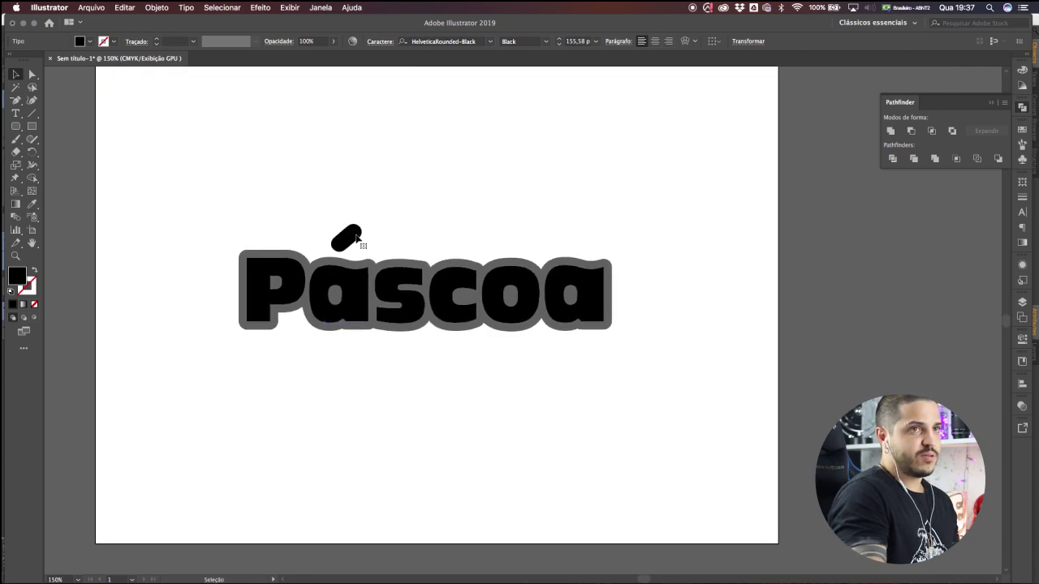
pyautogui.click(407, 250)
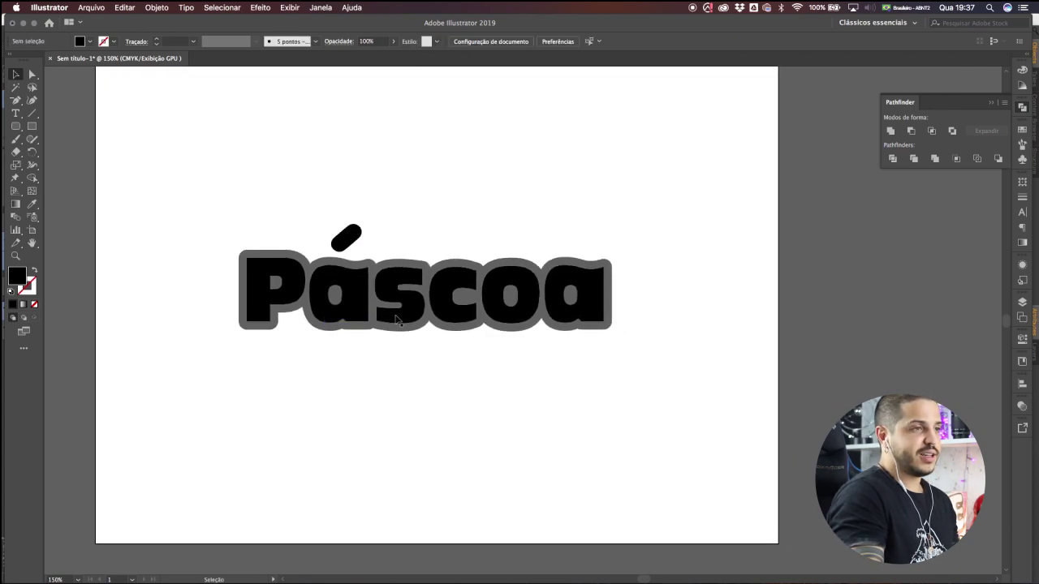
# Convert the accent to outlines and adjust its position slightly above the first "a".
pyautogui.click(350, 260)
pyautogui.rightClick(349, 258)
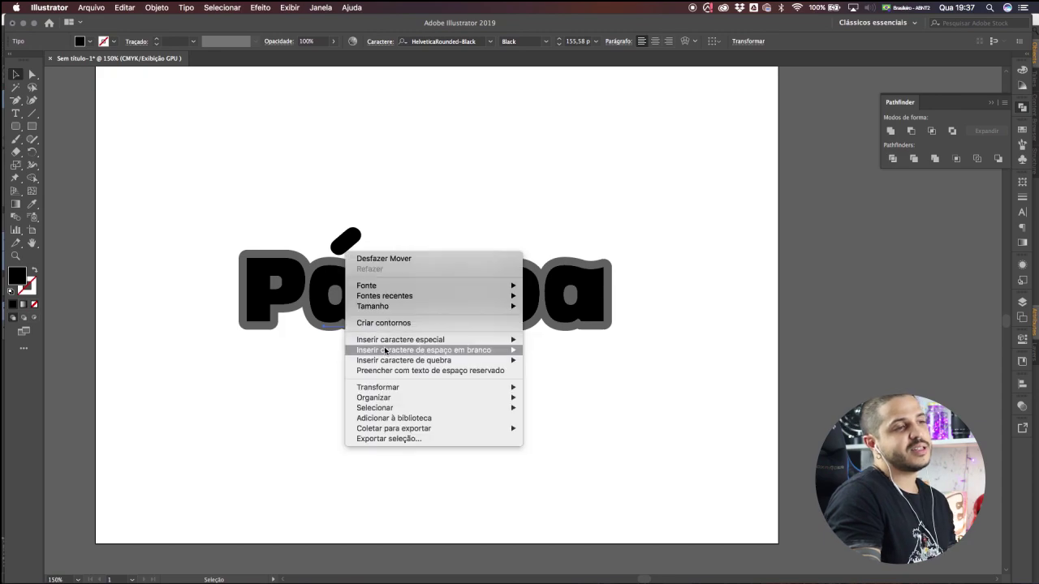
pyautogui.click(390, 325)
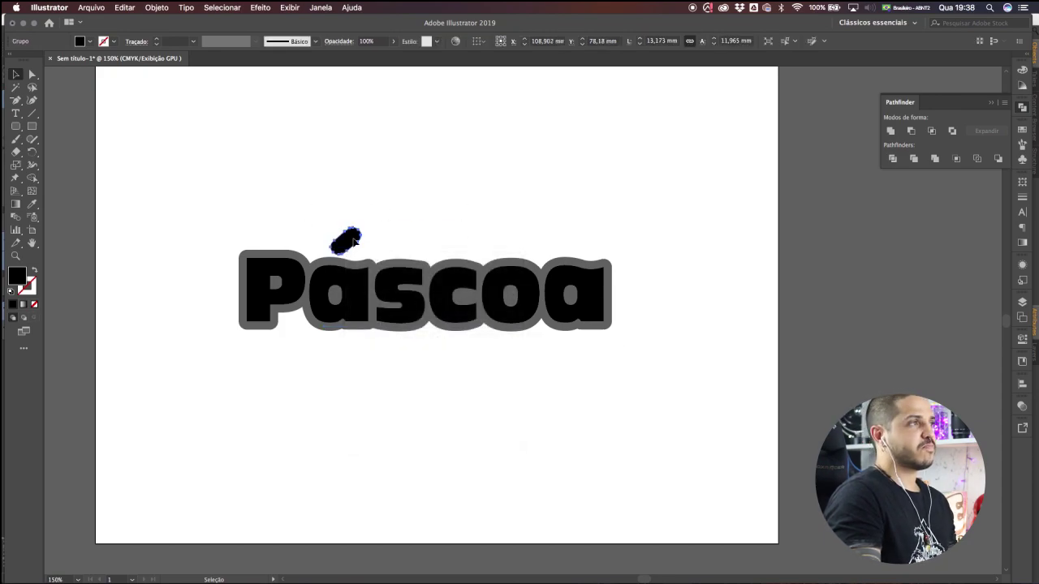
pyautogui.moveTo(357, 237); pyautogui.dragTo(363, 234)
pyautogui.click(402, 246)
# Put away the Pathfinder controls and check the accented word over its contour.
pyautogui.moveTo(436, 275); pyautogui.dragTo(452, 243)
pyautogui.moveTo(499, 310); pyautogui.dragTo(437, 358)
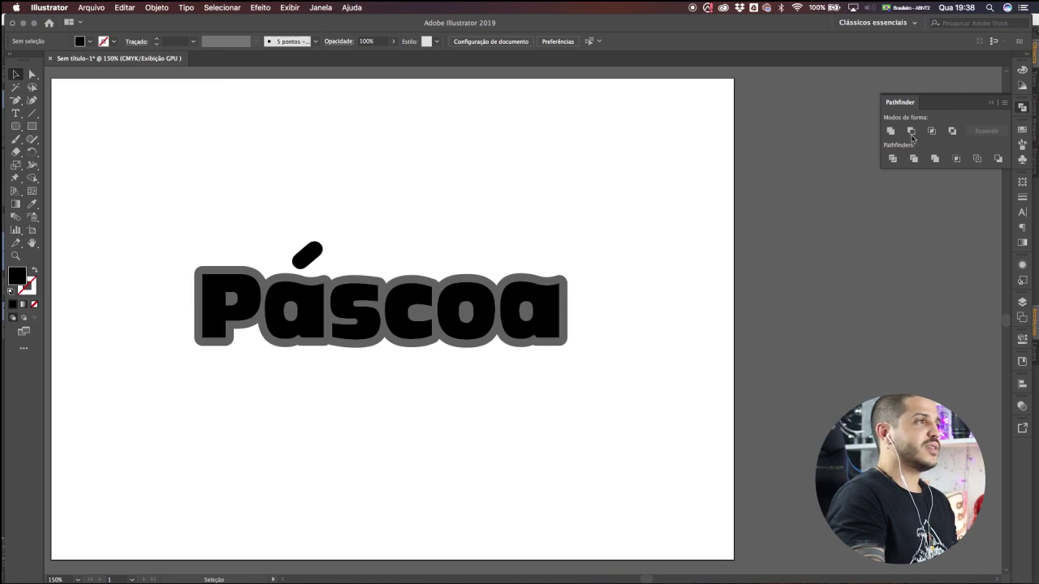
pyautogui.click(1021, 108)
pyautogui.moveTo(482, 262); pyautogui.dragTo(533, 233)
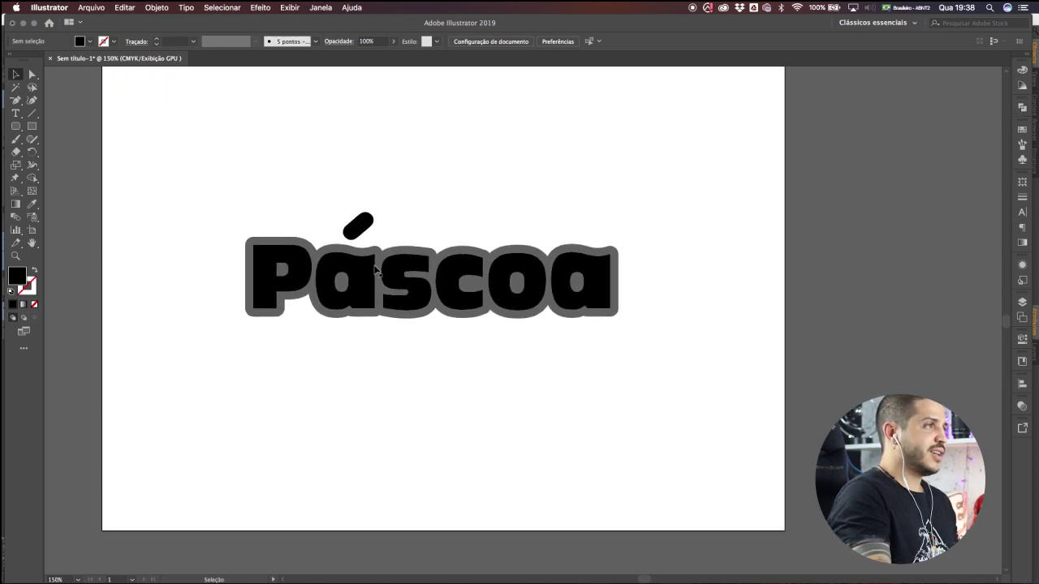
pyautogui.scroll(2, 509, 196)
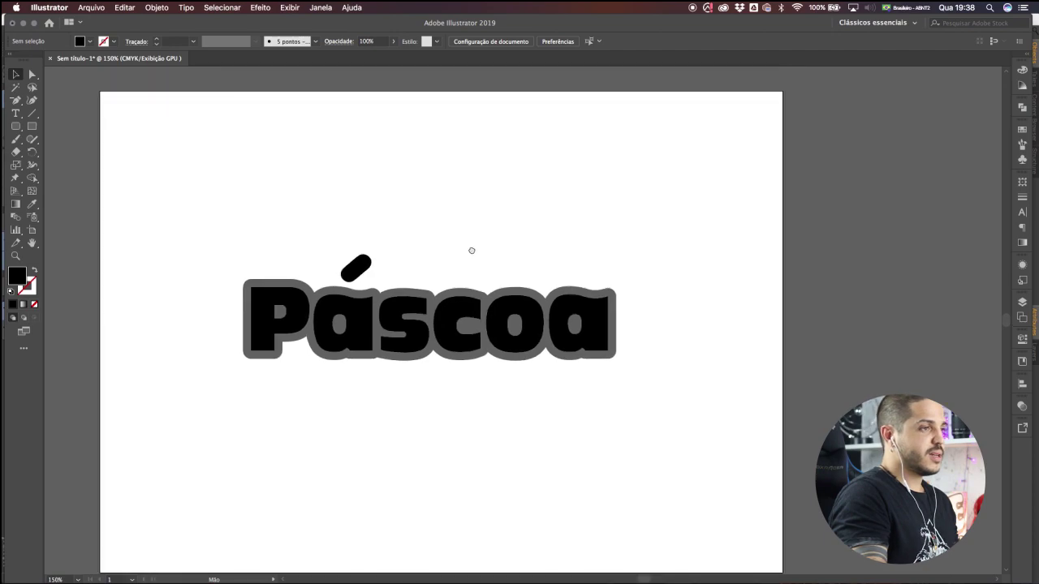
pyautogui.moveTo(449, 216); pyautogui.dragTo(439, 181)
pyautogui.moveTo(385, 205); pyautogui.dragTo(410, 223)
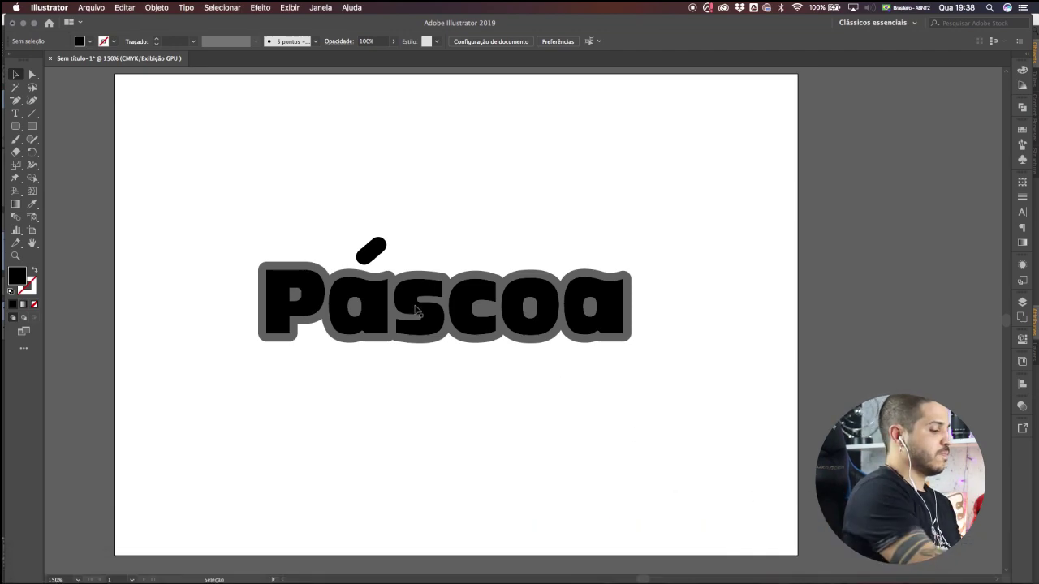
# Move the plain black word down off its grey contour and undo the move.
pyautogui.moveTo(398, 297); pyautogui.dragTo(412, 390)
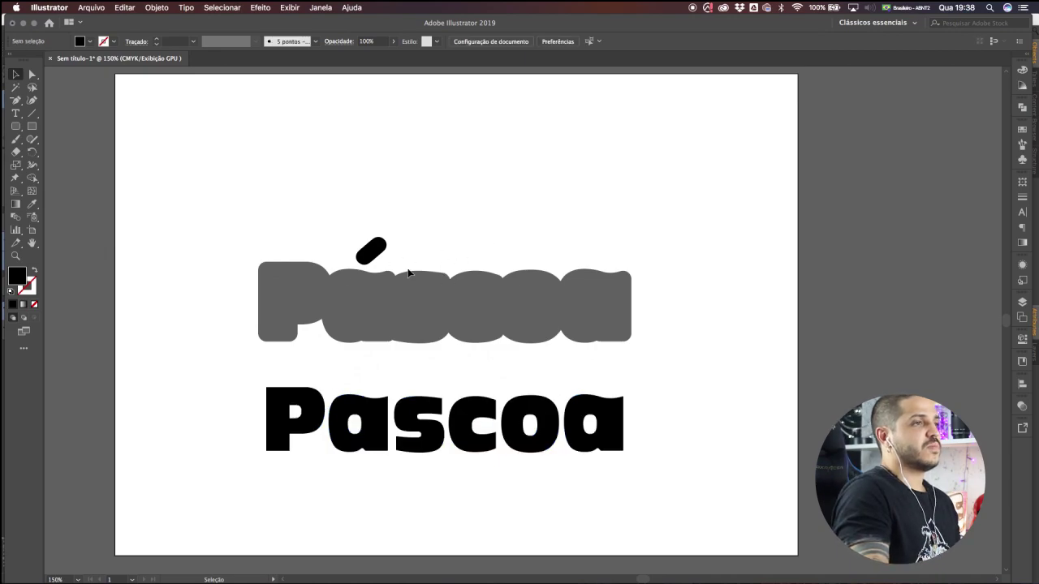
pyautogui.press('super+z')
pyautogui.click(419, 214)
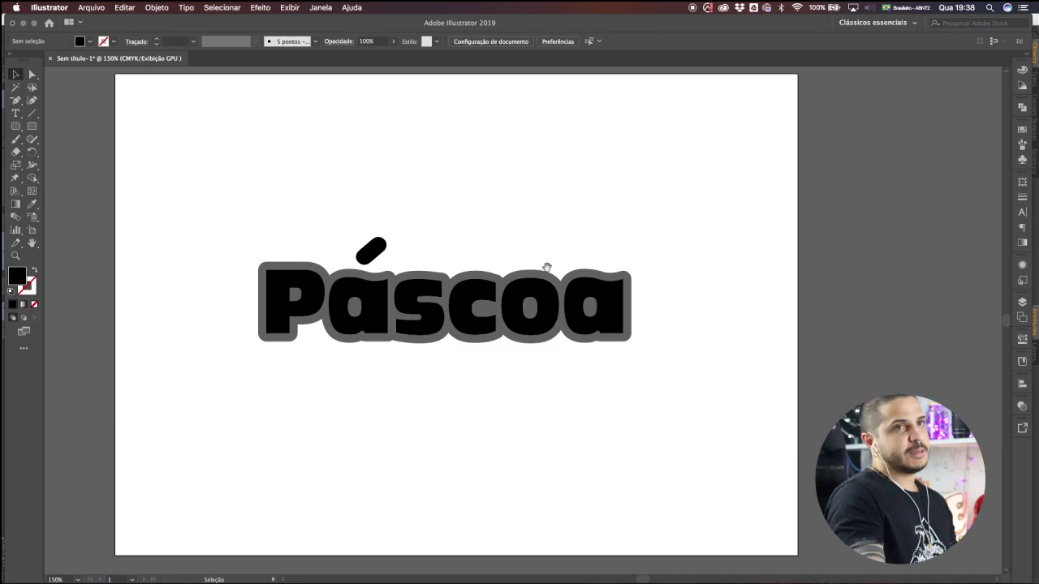
# Move the plain black "Pascoa" word directly below its grey contour so the two are separate.
pyautogui.scroll(-2, 546, 266)
pyautogui.moveTo(511, 270); pyautogui.dragTo(509, 359)
pyautogui.moveTo(441, 213)
pyautogui.mouseDown()
pyautogui.moveTo(446, 248)
pyautogui.moveTo(446, 226)
pyautogui.mouseUp()
pyautogui.click(455, 252)
# Fill the accent, the contour and the plain word with the same pasteboard grey using the Eyedropper.
pyautogui.moveTo(243, 201); pyautogui.dragTo(651, 375)
pyautogui.click(32, 206)
pyautogui.click(88, 219)
pyautogui.press('v')
pyautogui.click(508, 190)
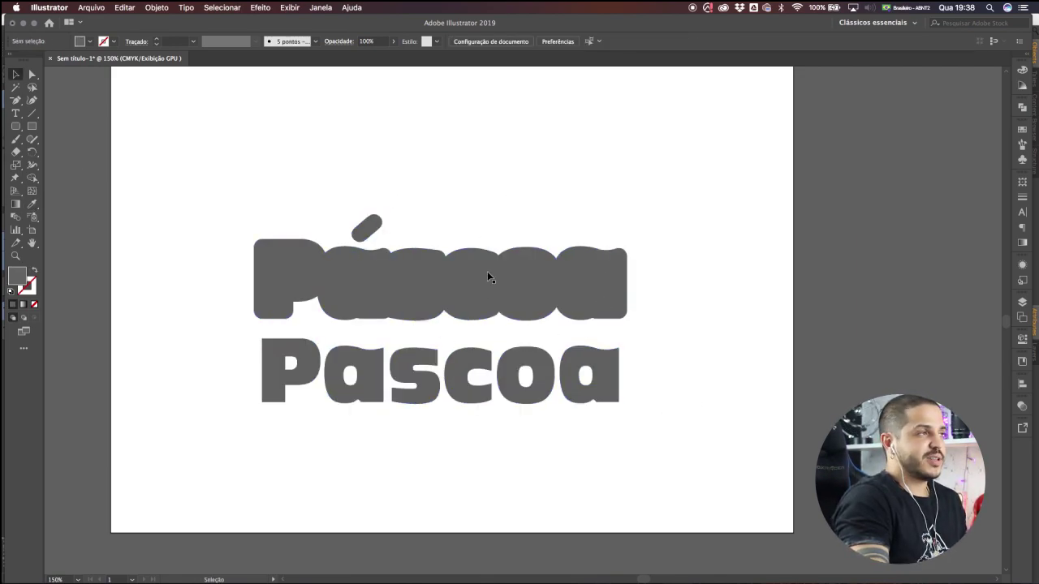
# Select all the lettering and save the document as Base_Vetor.ai in the AULA SELO MEGA PASCOA folder.
pyautogui.moveTo(213, 184); pyautogui.dragTo(711, 438)
pyautogui.moveTo(552, 258); pyautogui.dragTo(538, 285)
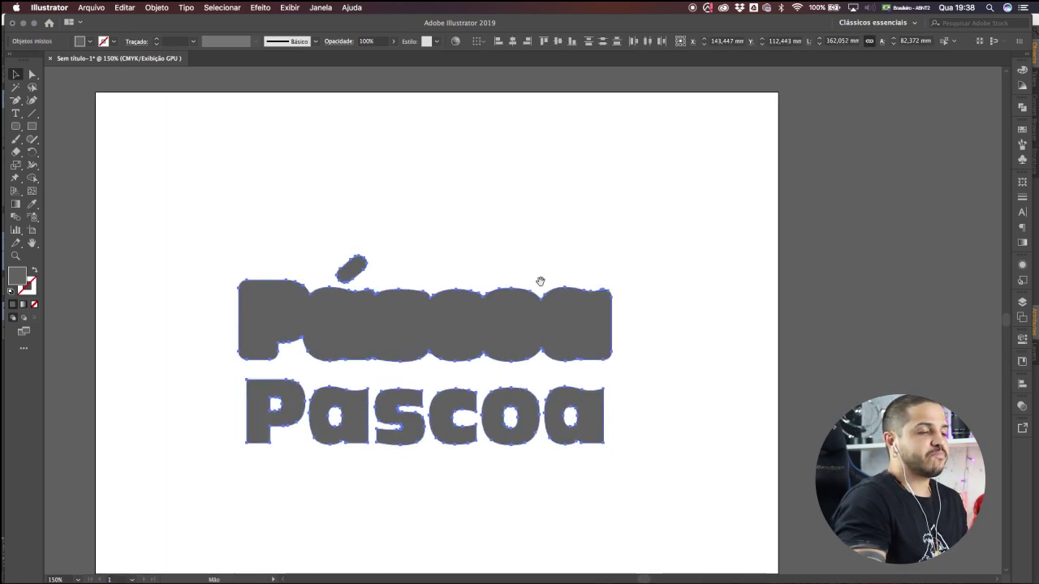
pyautogui.click(87, 7)
pyautogui.click(120, 100)
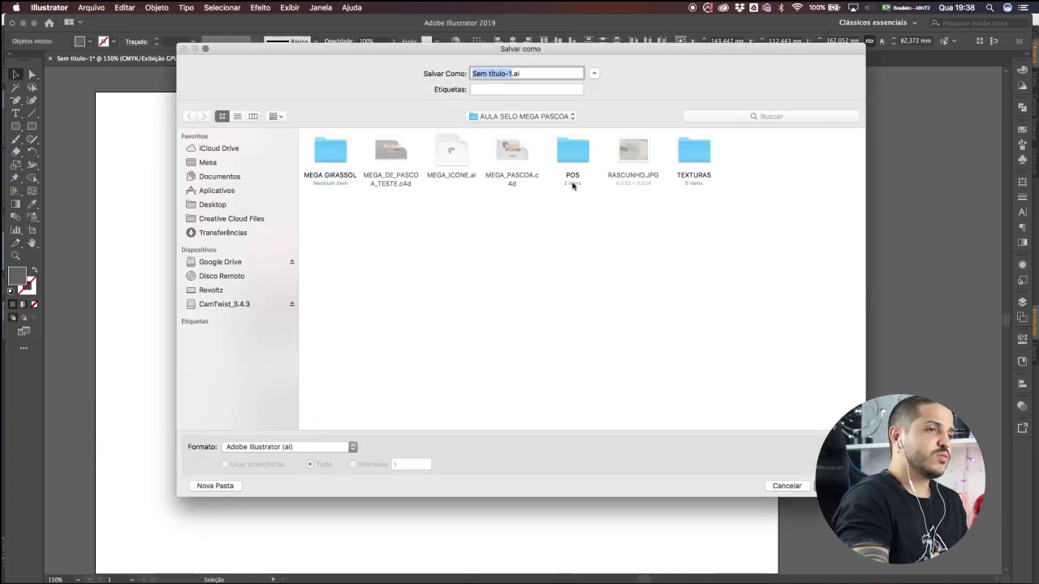
pyautogui.write('Base')
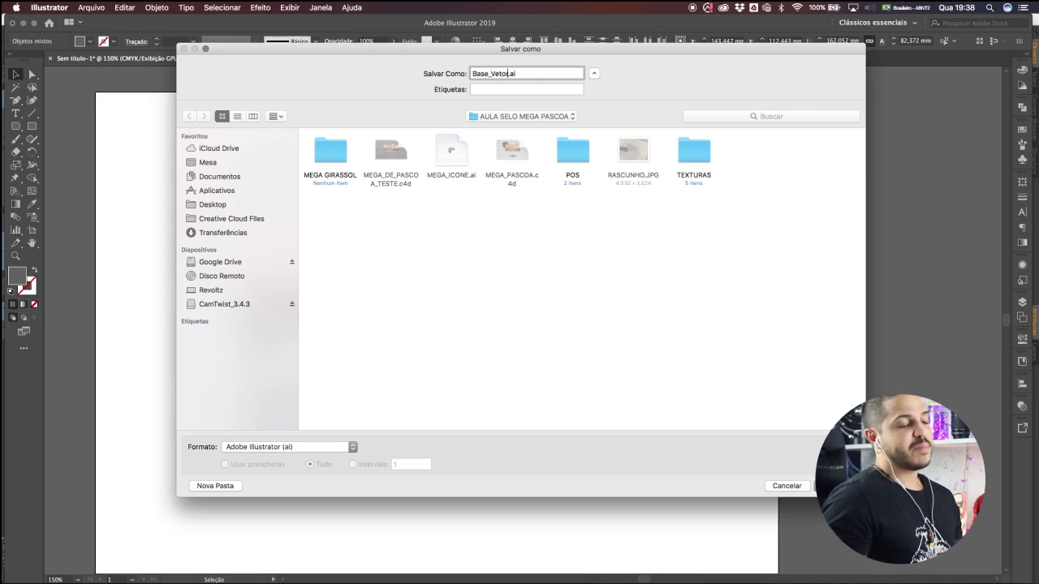
pyautogui.write('_Vetor')
pyautogui.press('Return')
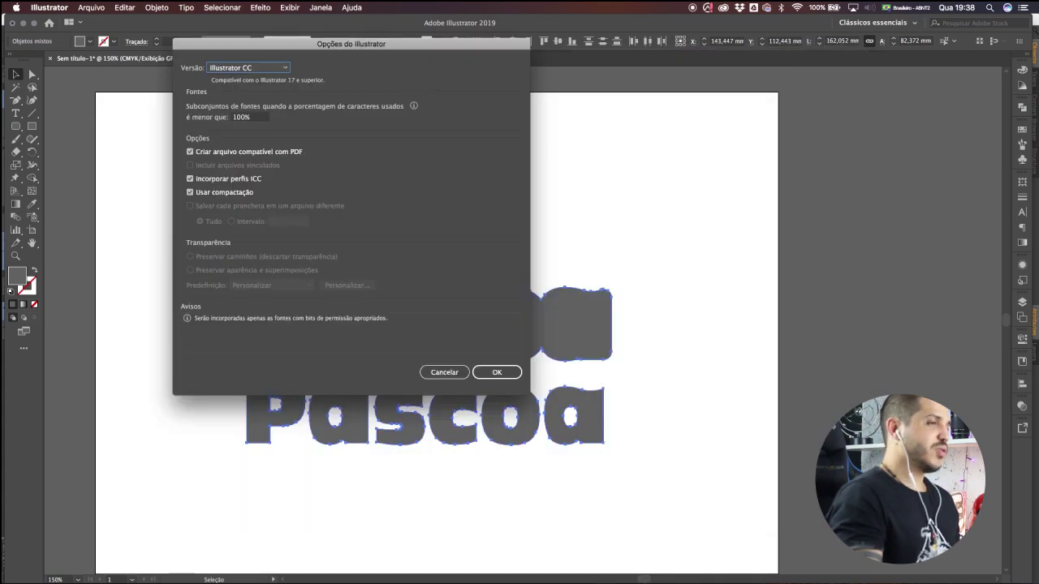
# Set the file version to Illustrator 3 and finish saving.
pyautogui.click(242, 68)
pyautogui.click(236, 213)
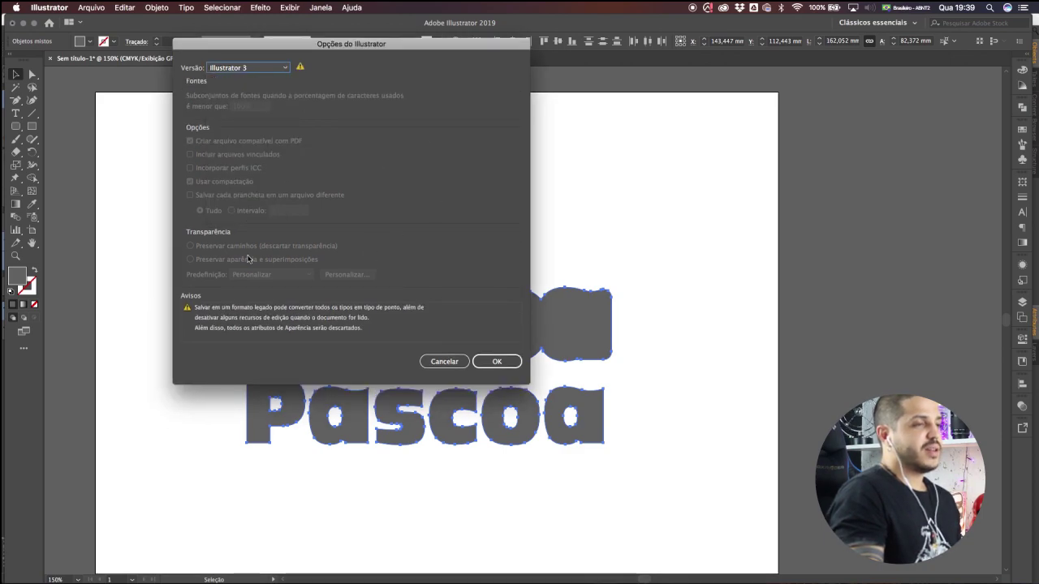
pyautogui.click(498, 362)
pyautogui.moveTo(505, 364); pyautogui.dragTo(478, 340)
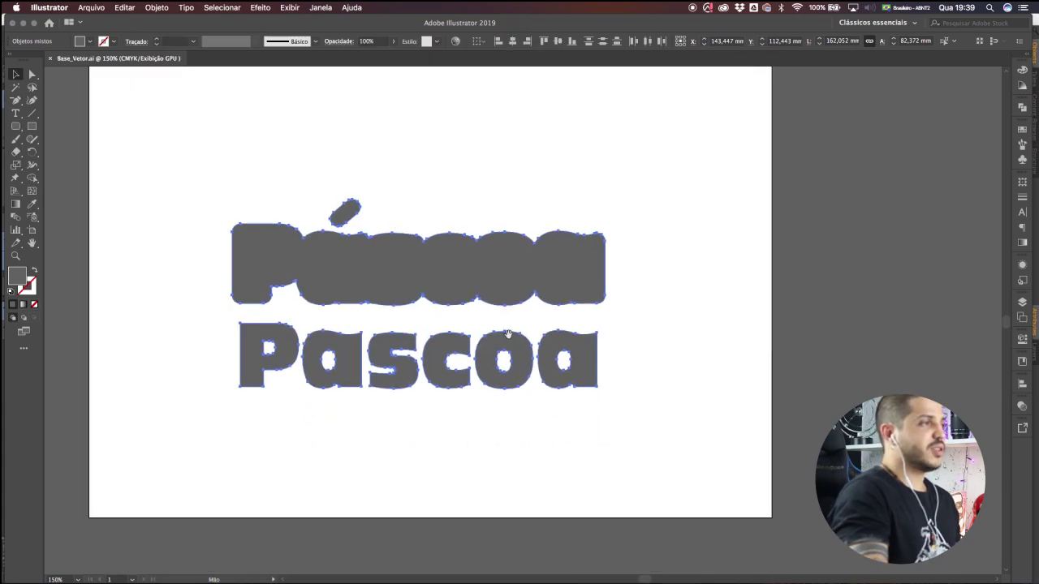
# Switch to Cinema 4D and merge Base_Vetor.ai into the empty project, importing in centimeters with Connect Splines enabled.
pyautogui.click(540, 197)
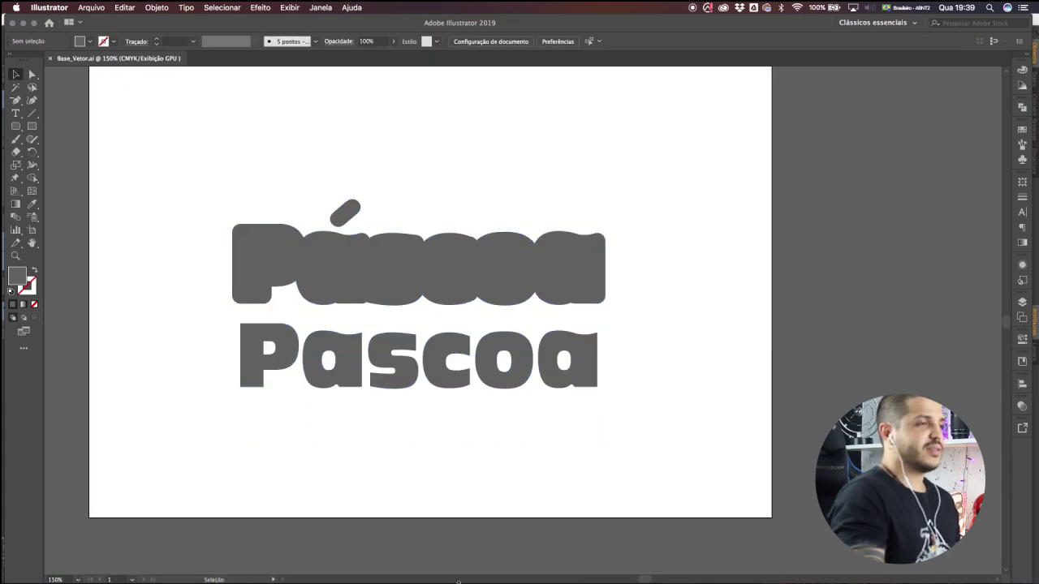
pyautogui.click(459, 542)
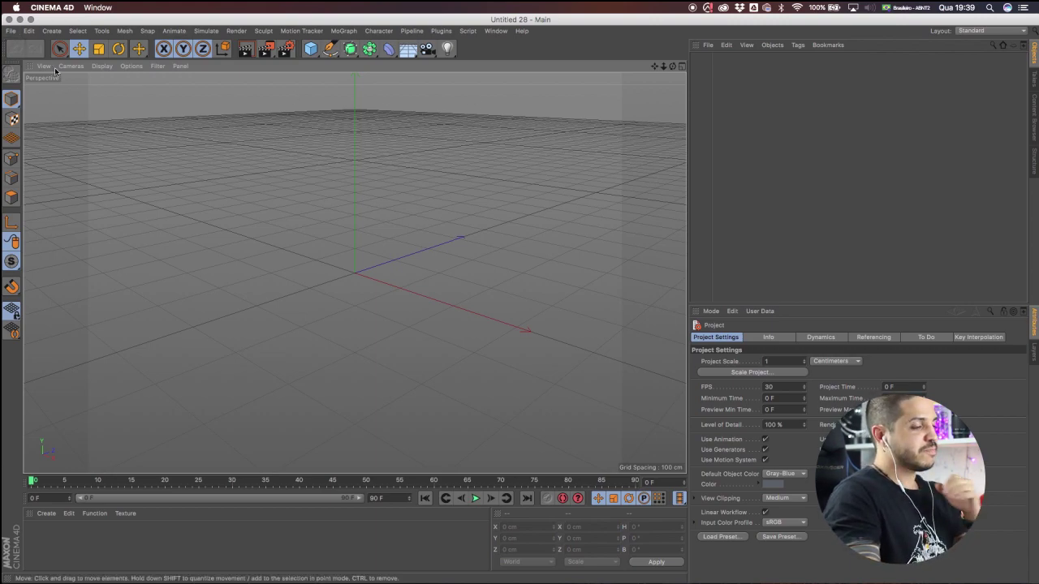
pyautogui.click(10, 31)
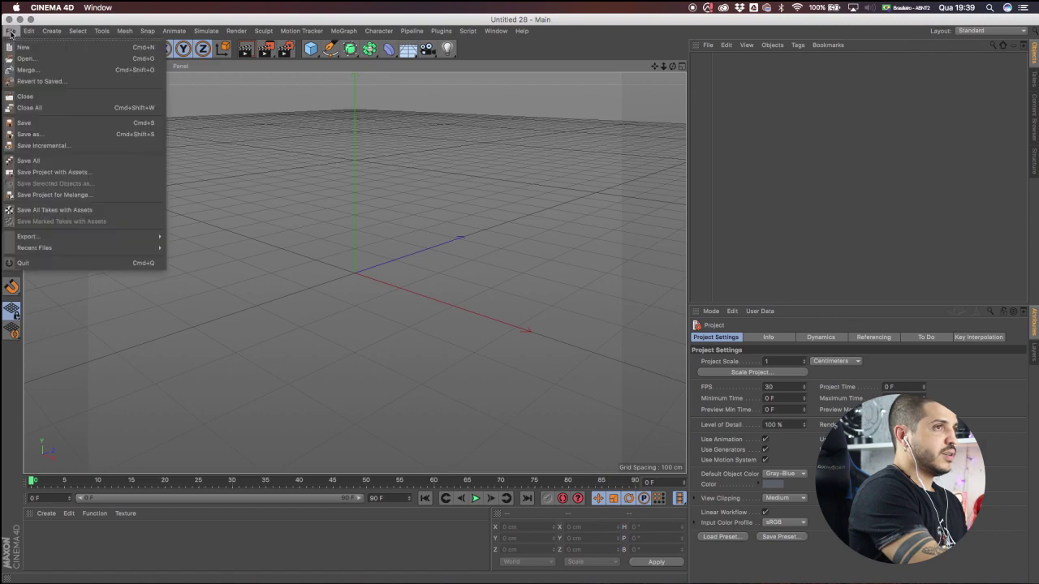
pyautogui.click(26, 70)
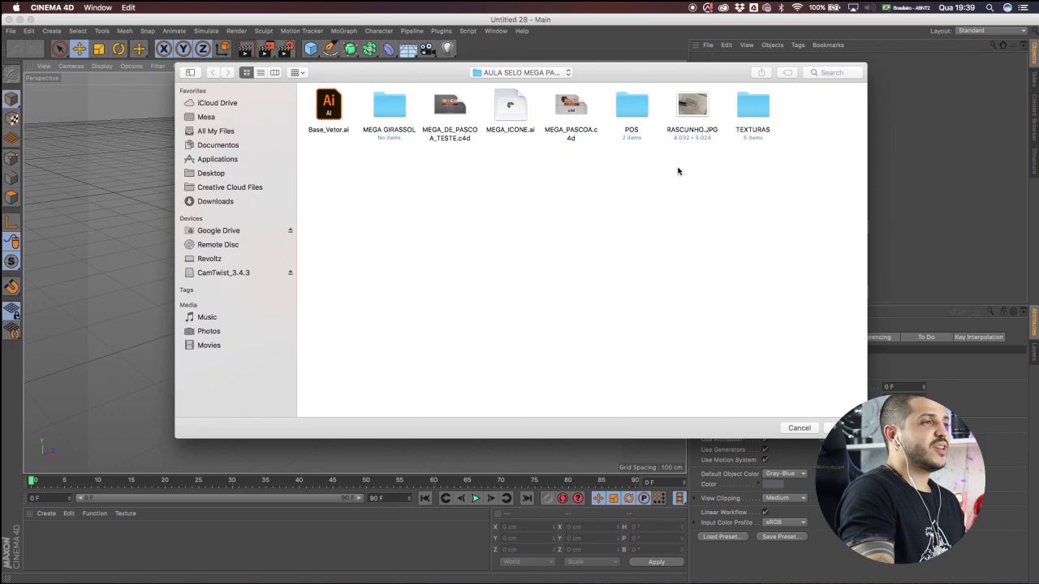
pyautogui.click(333, 104)
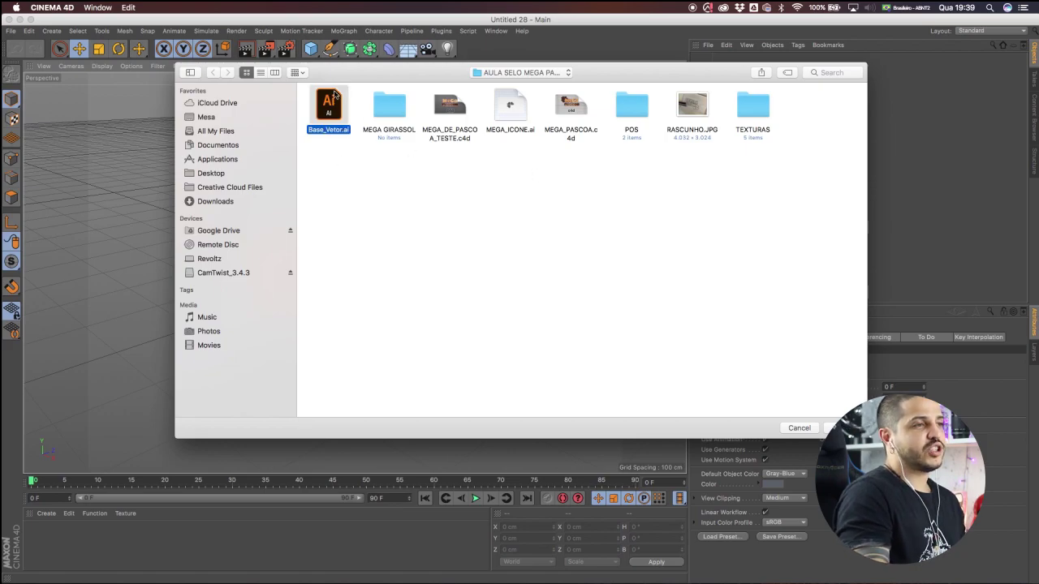
pyautogui.click(843, 427)
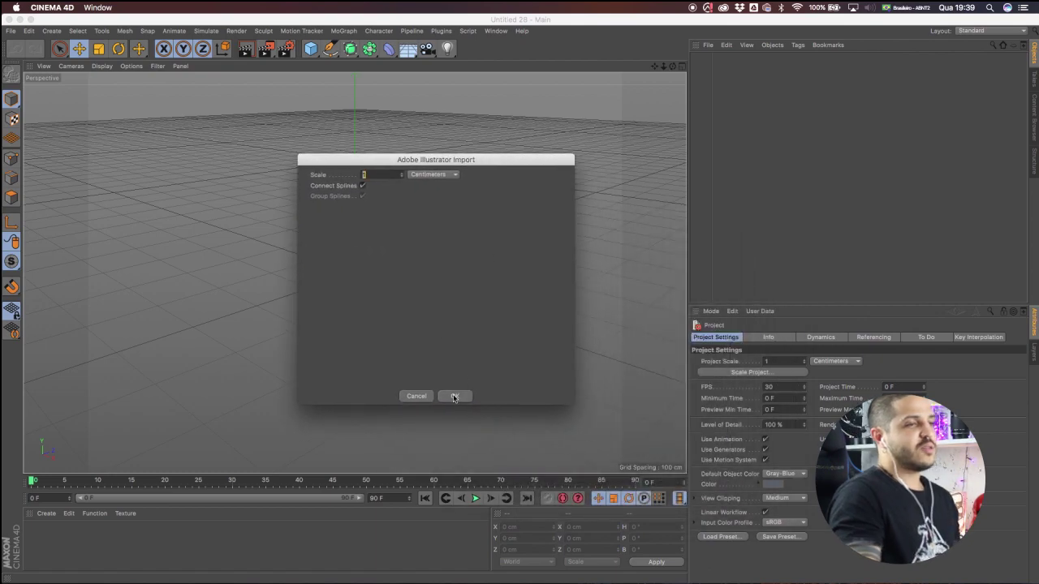
pyautogui.click(455, 396)
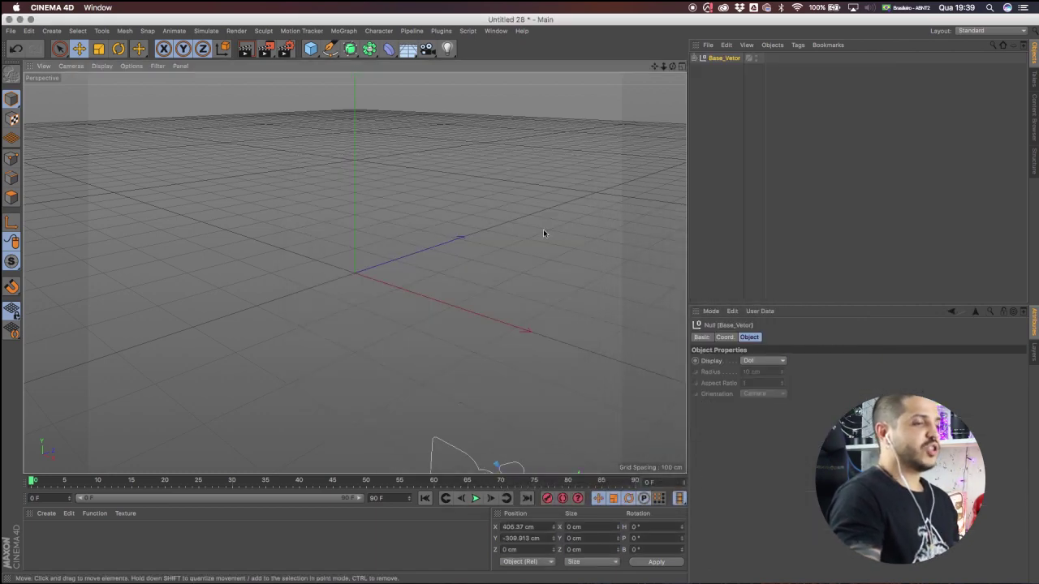
# Move the imported Base_Vetor group to the world centre horizontally and raise it above the floor, at about X 0.26 cm, Y 122 cm.
pyautogui.moveTo(664, 68); pyautogui.dragTo(661, 198)
pyautogui.keyDown('alt'); pyautogui.moveTo(411, 345); pyautogui.dragTo(426, 322); pyautogui.keyUp('alt')
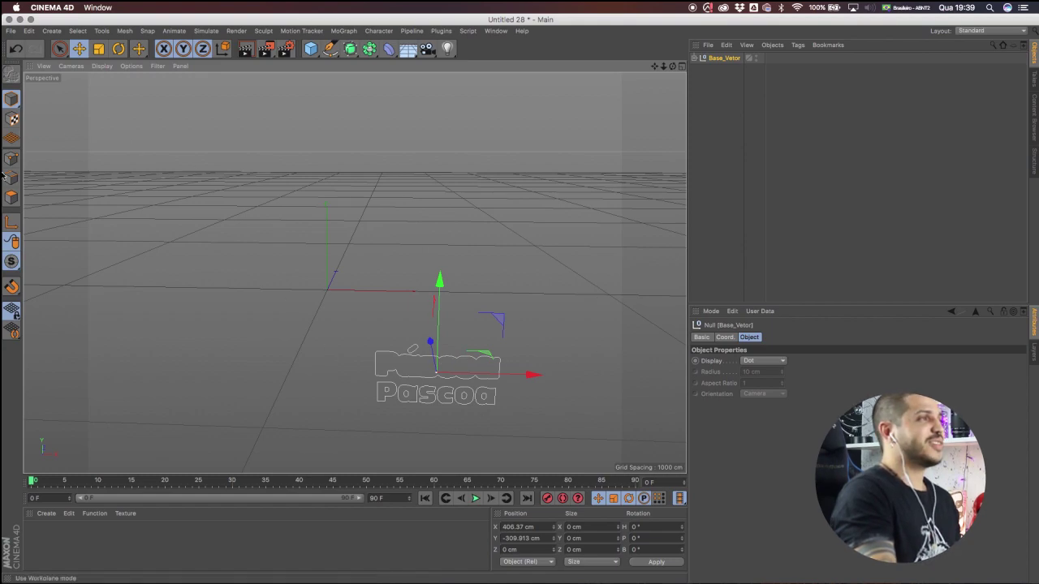
pyautogui.moveTo(534, 375); pyautogui.dragTo(409, 369)
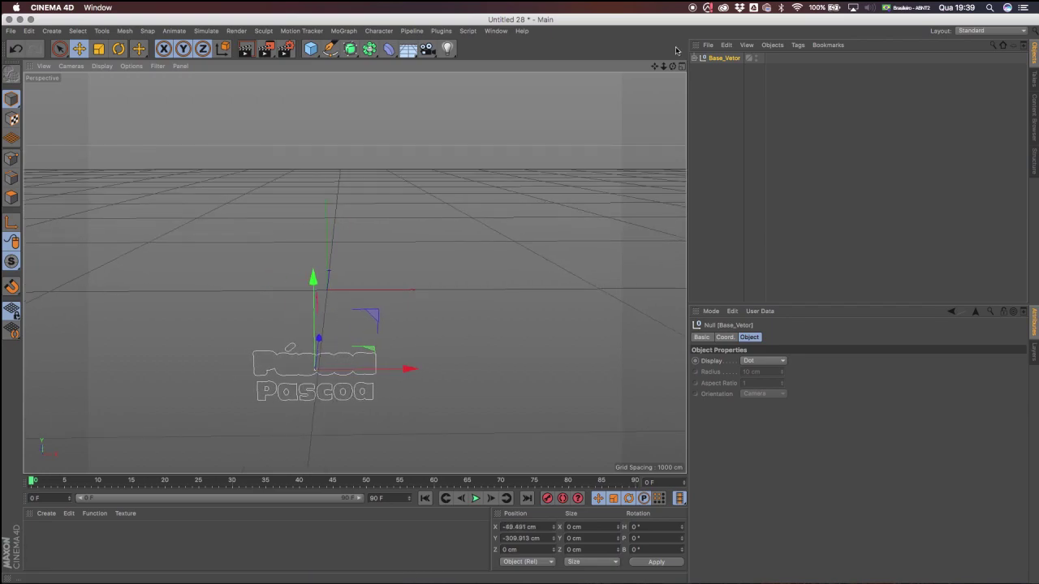
pyautogui.click(682, 66)
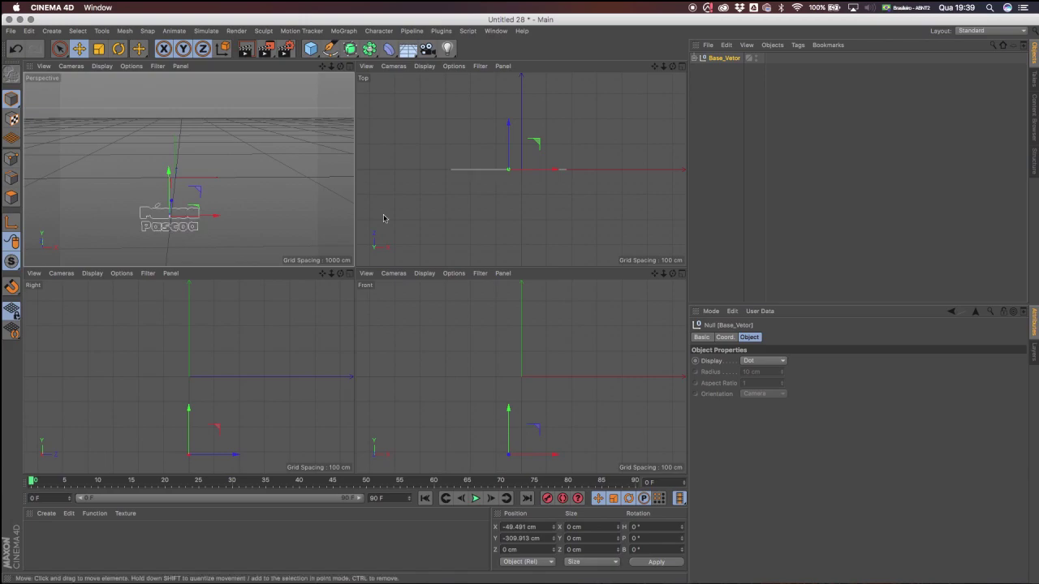
pyautogui.click(681, 274)
pyautogui.moveTo(428, 436); pyautogui.dragTo(454, 436)
pyautogui.moveTo(358, 346); pyautogui.dragTo(359, 118)
pyautogui.middleClick(347, 136)
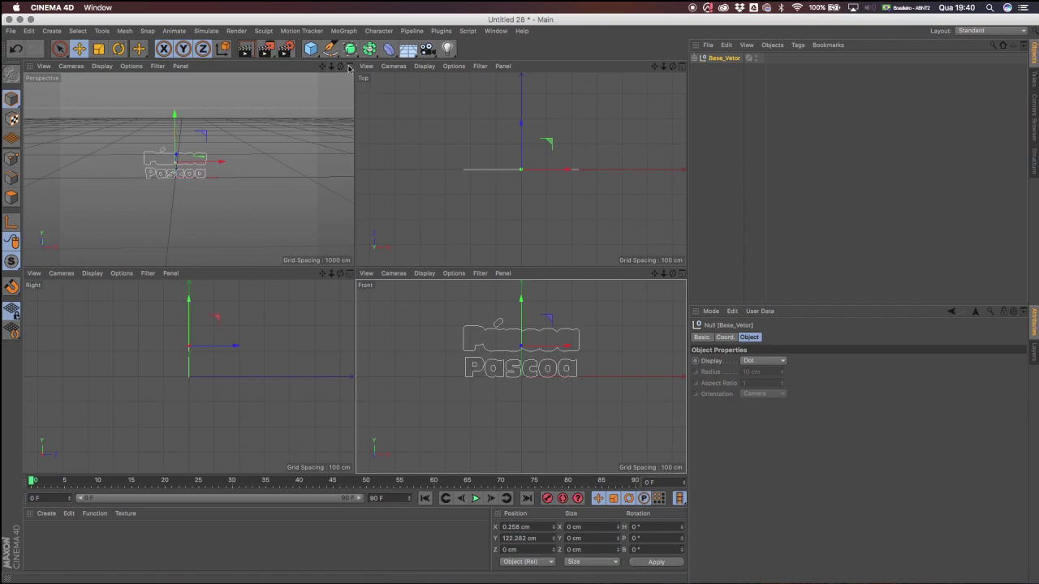
# Expand the Base_Vetor group and go through its splines one by one to identify which part of the lettering each represents.
pyautogui.click(350, 66)
pyautogui.keyDown('alt'); pyautogui.moveTo(422, 254); pyautogui.dragTo(332, 289); pyautogui.keyUp('alt')
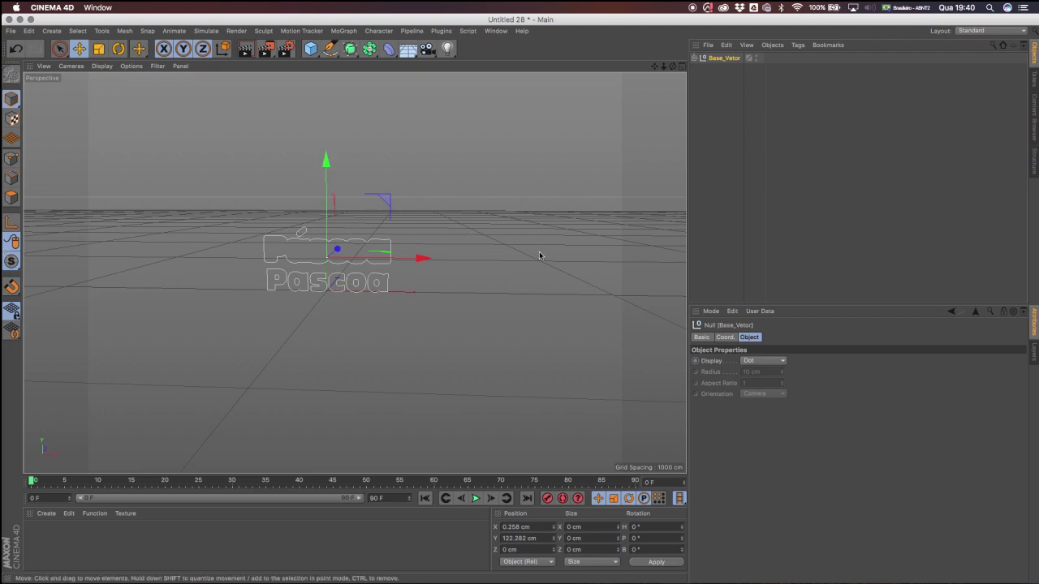
pyautogui.keyDown('alt'); pyautogui.moveTo(370, 249); pyautogui.dragTo(539, 178); pyautogui.keyUp('alt')
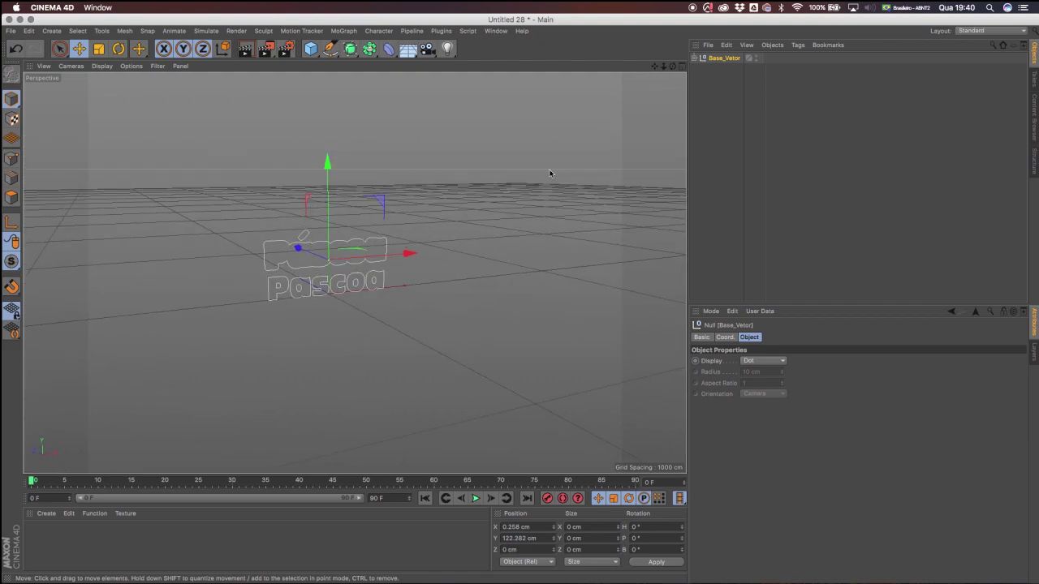
pyautogui.click(695, 59)
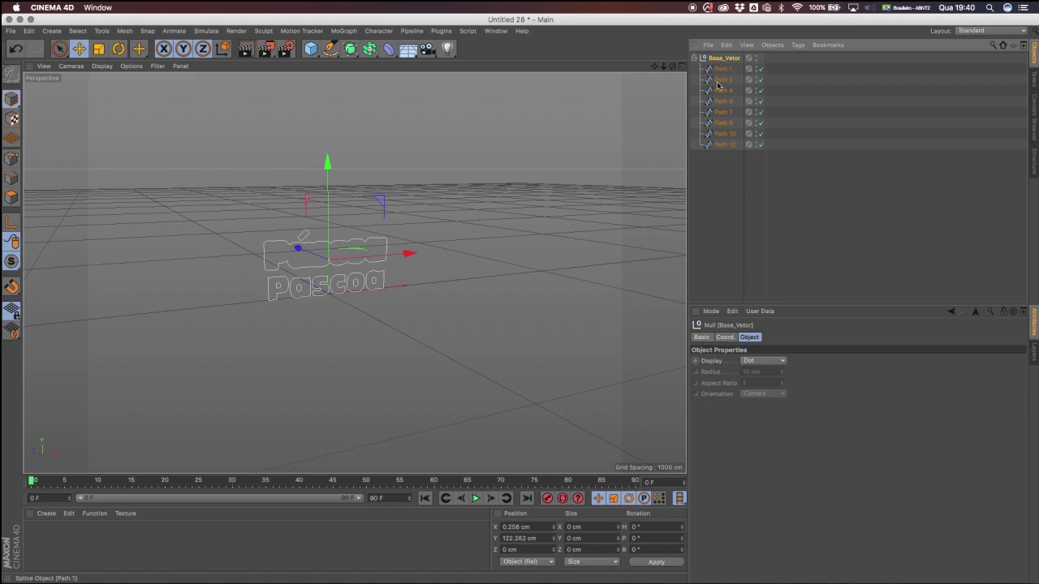
pyautogui.click(732, 161)
pyautogui.click(731, 79)
pyautogui.click(725, 145)
pyautogui.press('Up')
pyautogui.press('Up')
pyautogui.press('Up')
pyautogui.press('Up')
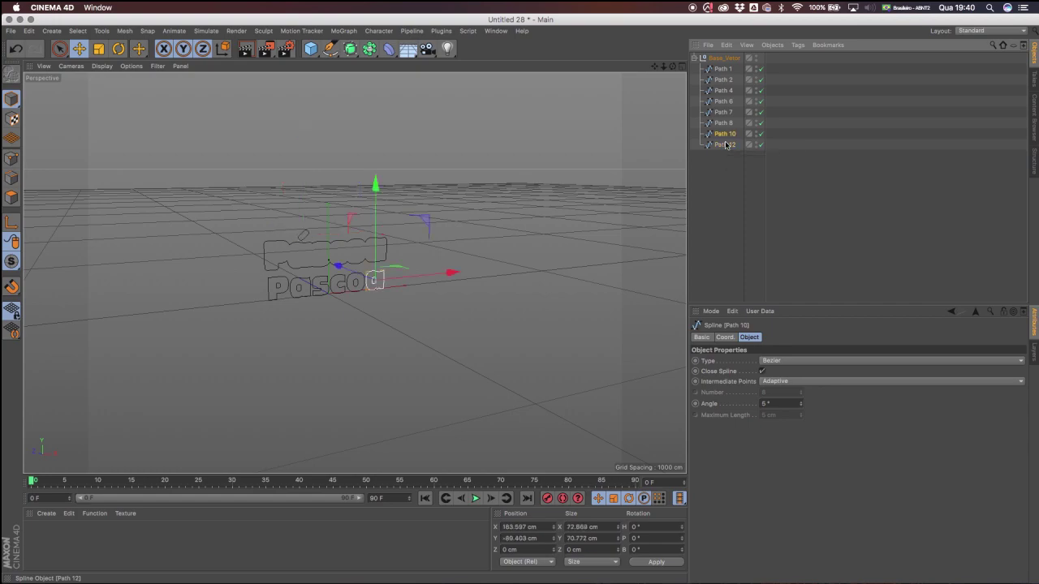
pyautogui.press('Up')
pyautogui.press('Up')
pyautogui.press('Up')
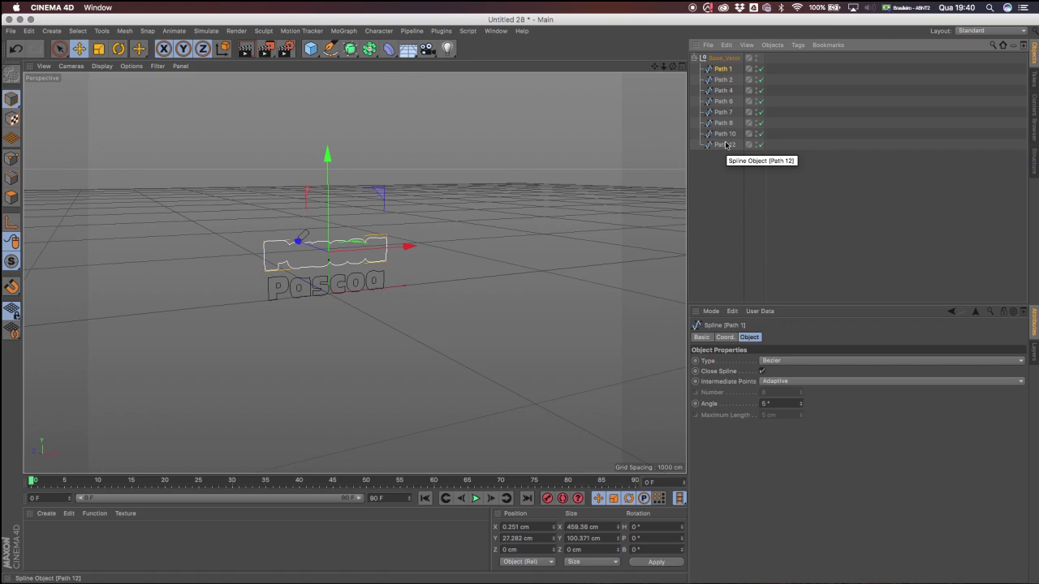
pyautogui.press('Down')
pyautogui.press('Down')
pyautogui.press('Down')
pyautogui.press('Down')
pyautogui.press('Down')
pyautogui.press('Down')
pyautogui.press('Down')
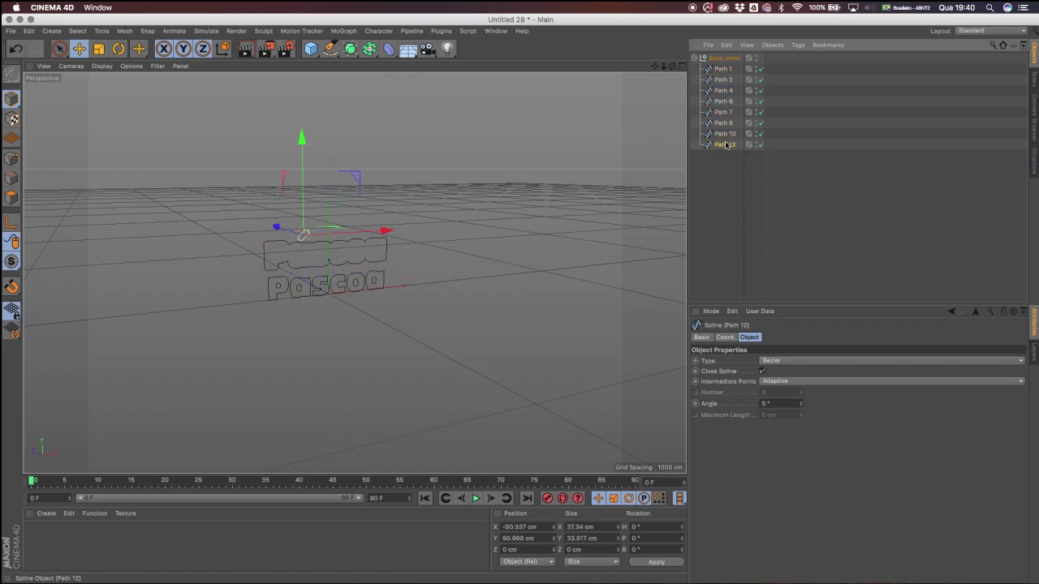
pyautogui.press('Up')
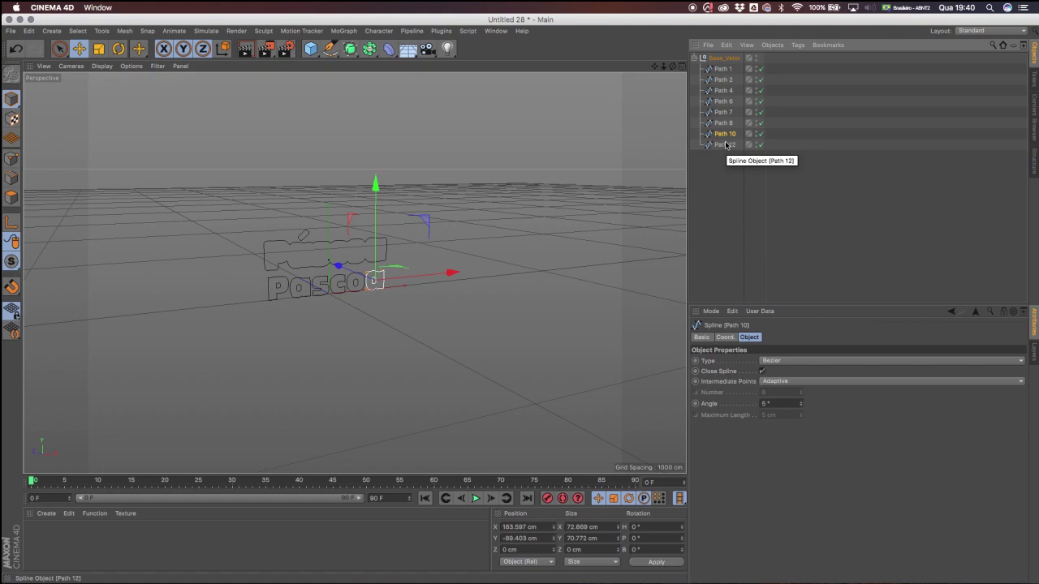
# Combine the six letter splines of the plain "Pascoa" word, Path 2 through Path 10, into one spline with Spline Union.
pyautogui.moveTo(663, 66); pyautogui.dragTo(734, 62)
pyautogui.moveTo(655, 66); pyautogui.dragTo(713, 66)
pyautogui.moveTo(306, 239)
pyautogui.keyDown('alt'); pyautogui.mouseDown()
pyautogui.moveTo(365, 239)
pyautogui.moveTo(293, 236)
pyautogui.moveTo(304, 233)
pyautogui.mouseUp(); pyautogui.keyUp('alt')
pyautogui.keyDown('alt'); pyautogui.moveTo(333, 261); pyautogui.dragTo(471, 256); pyautogui.keyUp('alt')
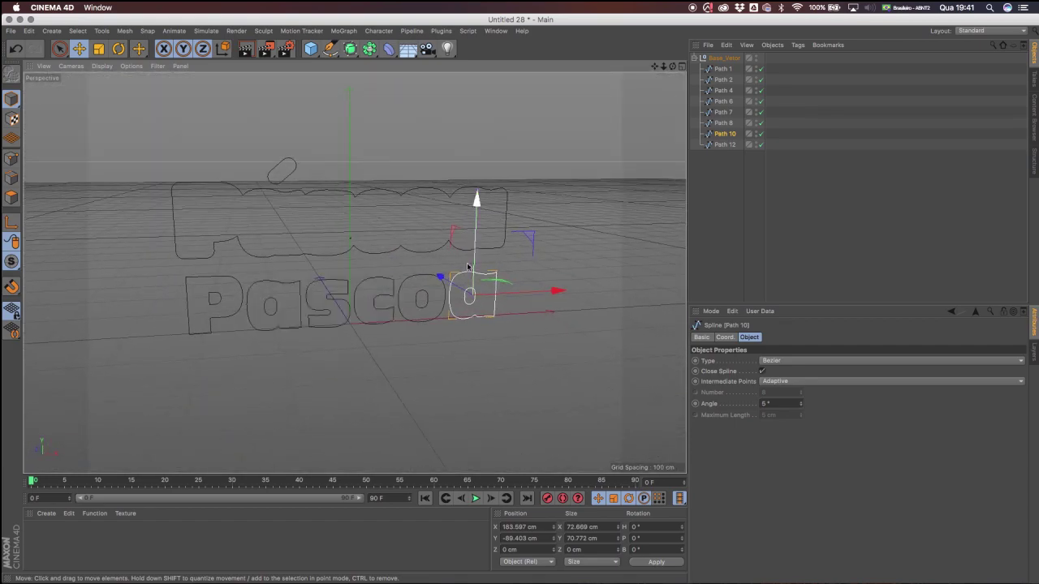
pyautogui.keyDown('alt'); pyautogui.moveTo(335, 231); pyautogui.dragTo(672, 68); pyautogui.keyUp('alt')
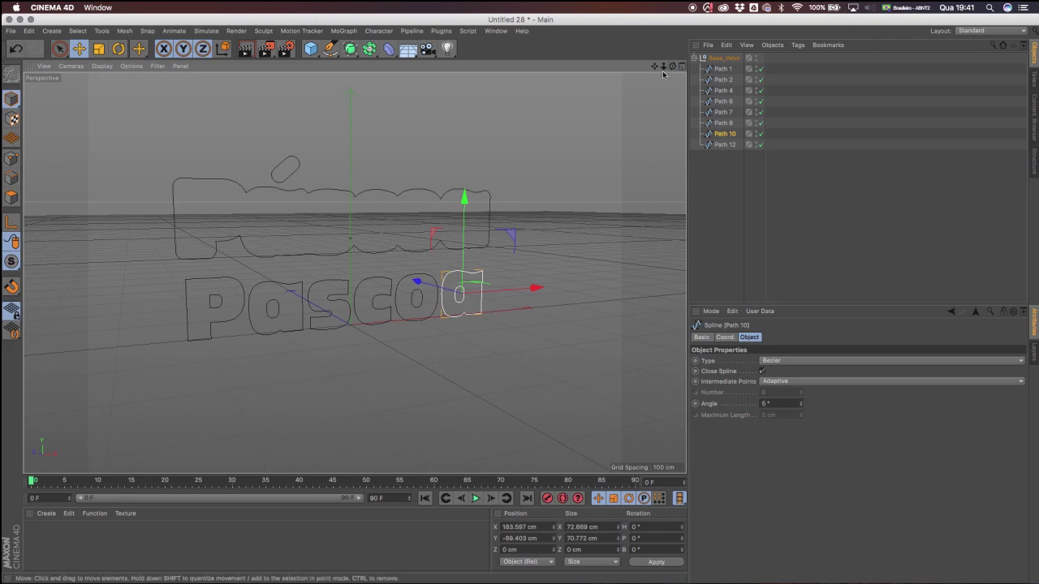
pyautogui.click(724, 145)
pyautogui.keyDown('shift'); pyautogui.click(723, 102); pyautogui.keyUp('shift')
pyautogui.click(725, 80)
pyautogui.keyDown('shift'); pyautogui.click(725, 113); pyautogui.keyUp('shift')
pyautogui.keyDown('shift'); pyautogui.click(724, 135); pyautogui.keyUp('shift')
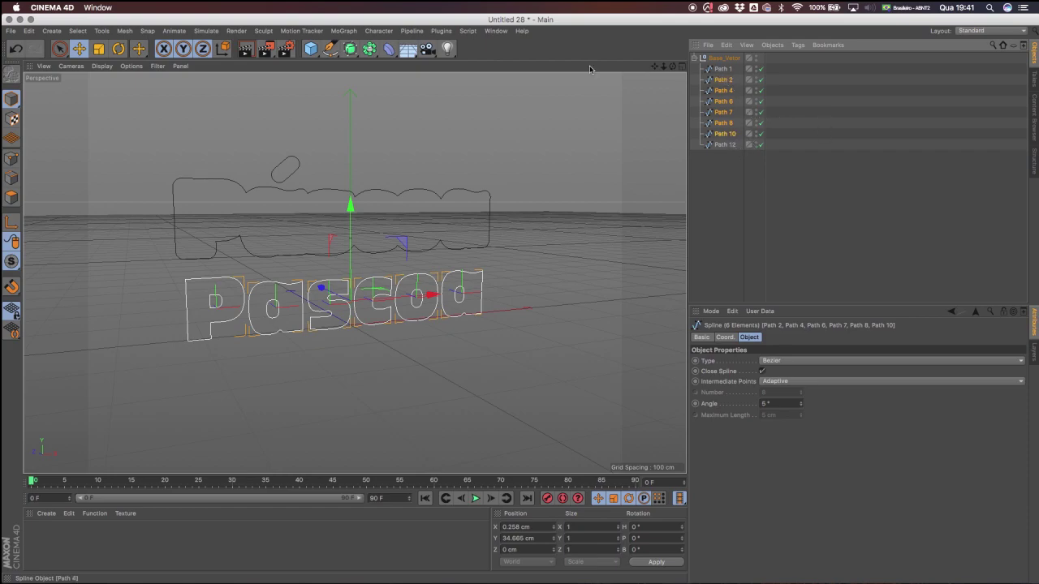
pyautogui.click(332, 55)
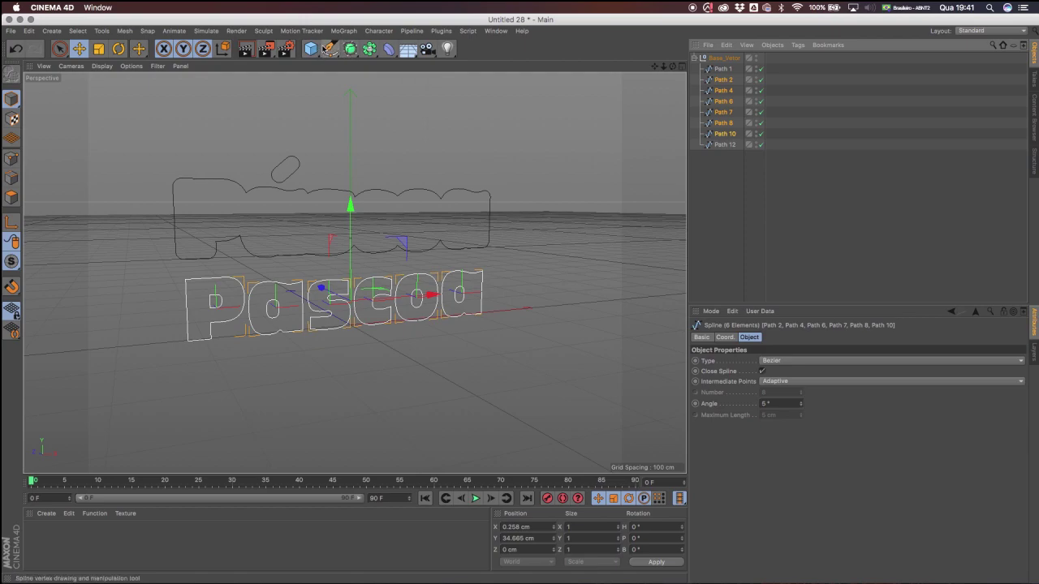
pyautogui.click(333, 54)
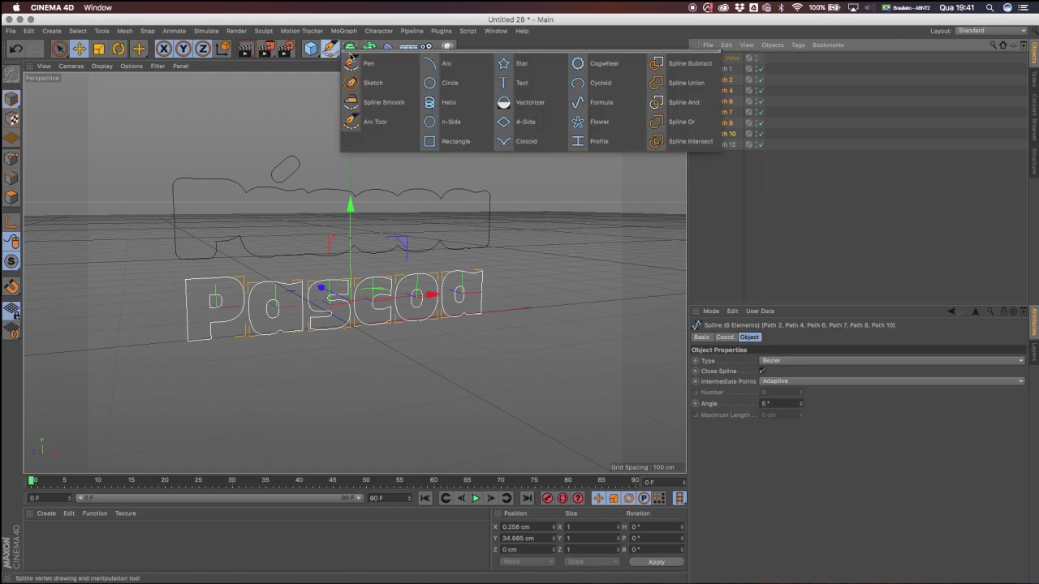
pyautogui.click(683, 82)
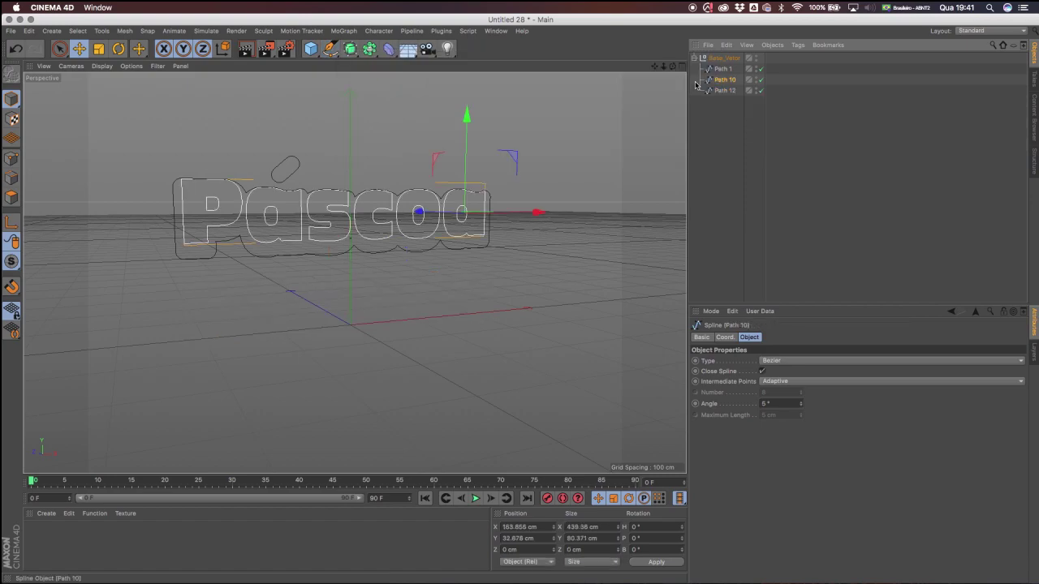
# Lower the united letters spline so it sits inside the surrounding contour, at about Y 25.3 cm.
pyautogui.keyDown('alt'); pyautogui.moveTo(342, 204); pyautogui.dragTo(324, 211); pyautogui.keyUp('alt')
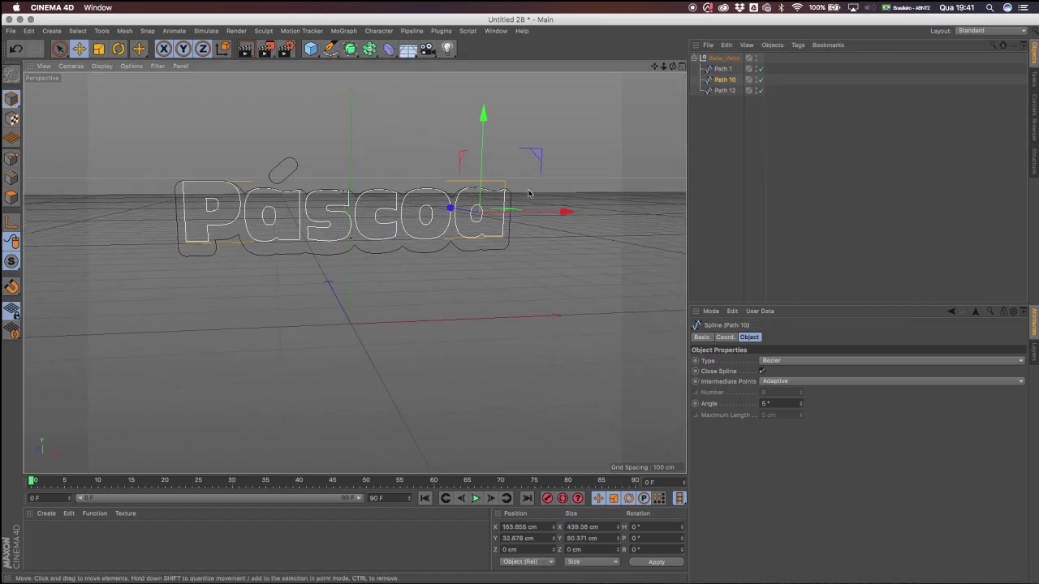
pyautogui.click(730, 82)
pyautogui.moveTo(485, 122); pyautogui.dragTo(519, 137)
pyautogui.click(724, 90)
pyautogui.click(724, 79)
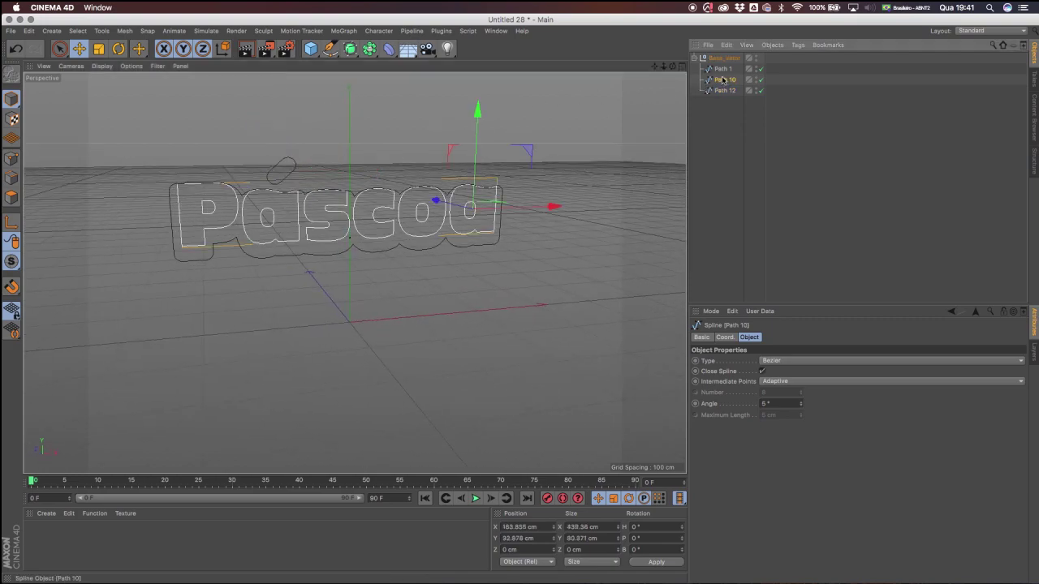
pyautogui.moveTo(476, 121); pyautogui.dragTo(477, 126)
pyautogui.moveTo(313, 187)
pyautogui.keyDown('alt'); pyautogui.mouseDown()
pyautogui.moveTo(453, 185)
pyautogui.moveTo(326, 174)
pyautogui.mouseUp(); pyautogui.keyUp('alt')
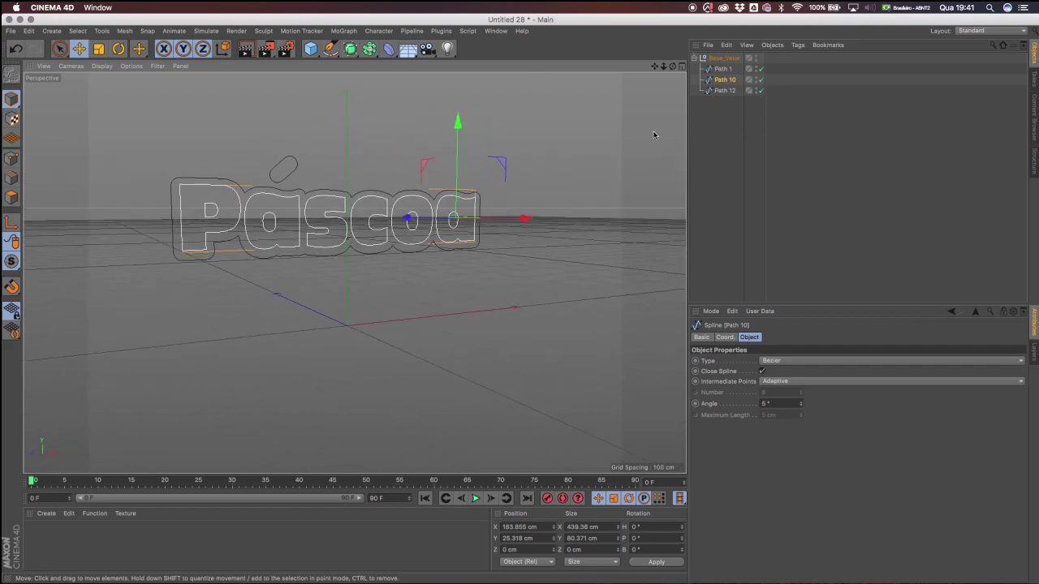
# Take the contour, letters and accent splines out of the Base_Vetor null and delete the emptied null.
pyautogui.click(724, 69)
pyautogui.keyDown('shift'); pyautogui.click(721, 90); pyautogui.keyUp('shift')
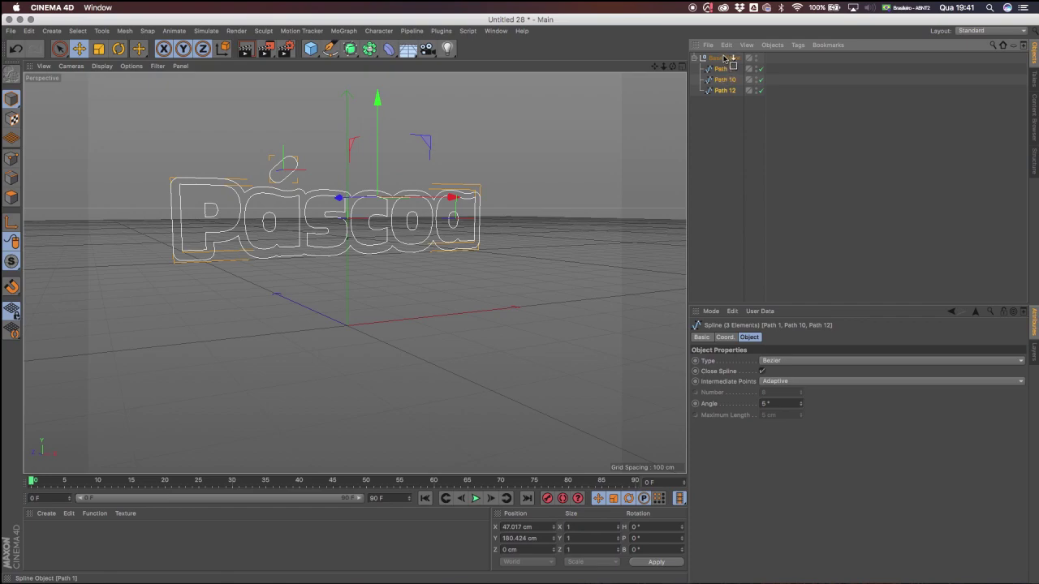
pyautogui.moveTo(724, 57); pyautogui.dragTo(723, 58)
pyautogui.click(725, 90)
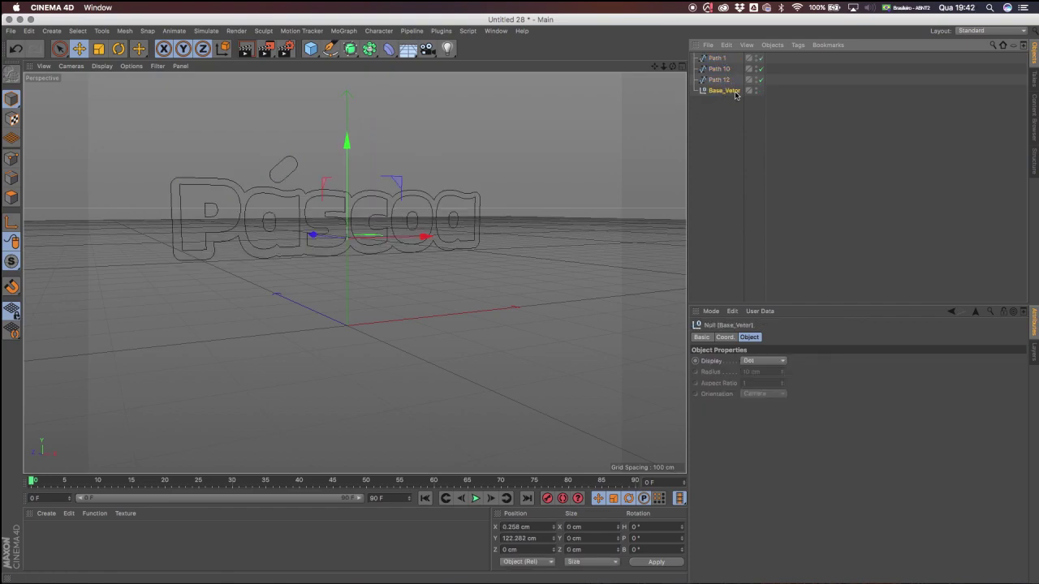
pyautogui.click(720, 58)
pyautogui.keyDown('shift'); pyautogui.click(725, 80); pyautogui.keyUp('shift')
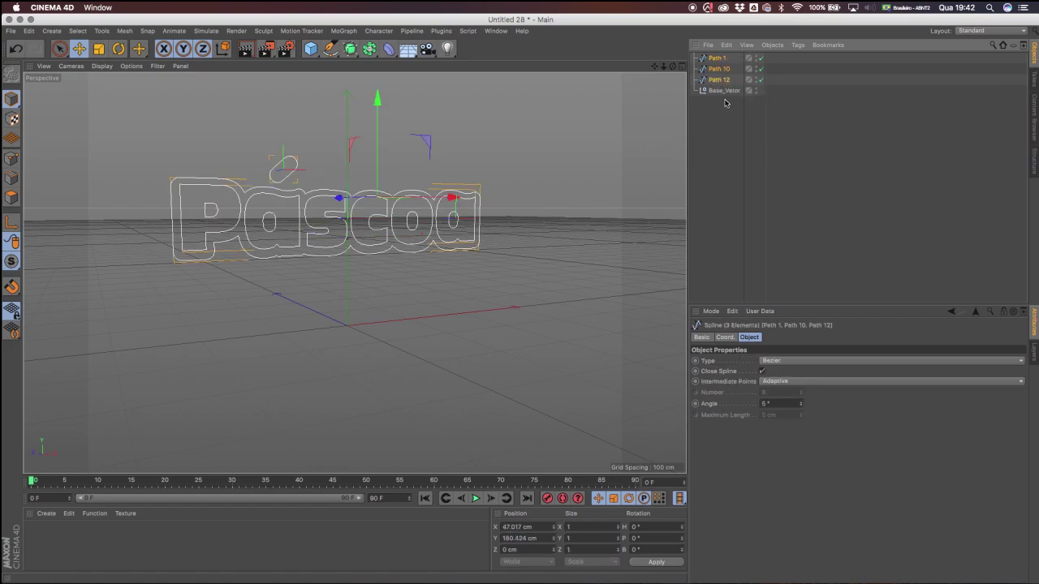
pyautogui.click(720, 91)
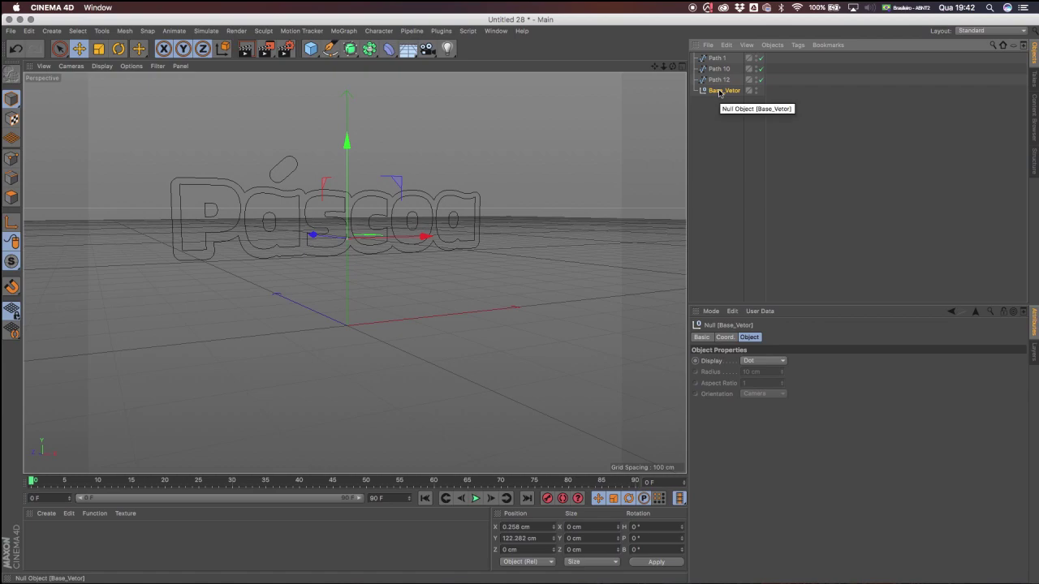
pyautogui.press('Delete')
# Add an Extrude generator to the scene for the Páscoa splines.
pyautogui.keyDown('alt'); pyautogui.moveTo(389, 209); pyautogui.dragTo(390, 235); pyautogui.keyUp('alt')
pyautogui.keyDown('alt'); pyautogui.moveTo(279, 206); pyautogui.dragTo(368, 179); pyautogui.keyUp('alt')
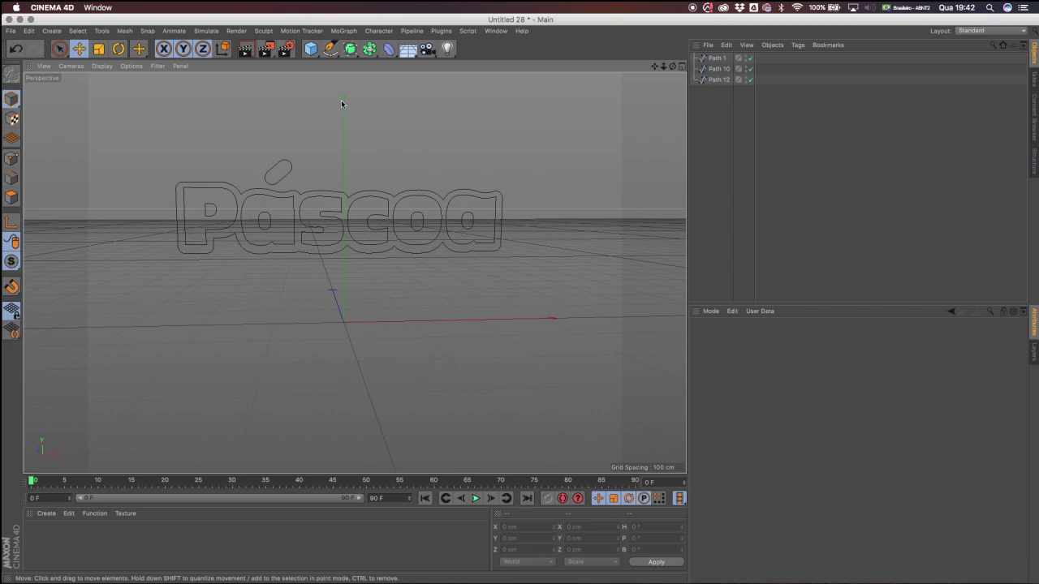
pyautogui.click(352, 52)
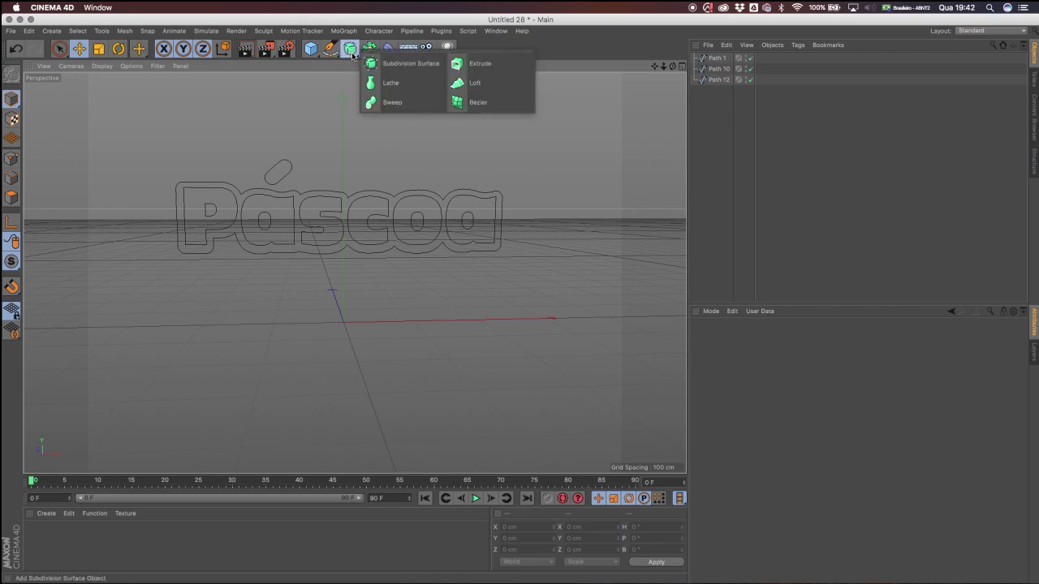
pyautogui.click(475, 65)
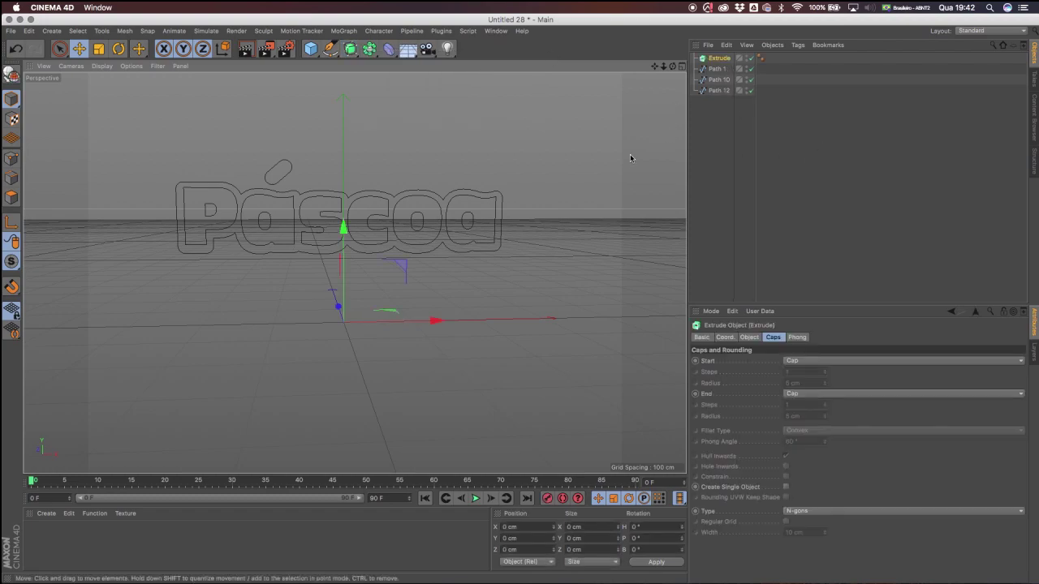
pyautogui.keyDown('alt'); pyautogui.moveTo(495, 248); pyautogui.dragTo(417, 251); pyautogui.keyUp('alt')
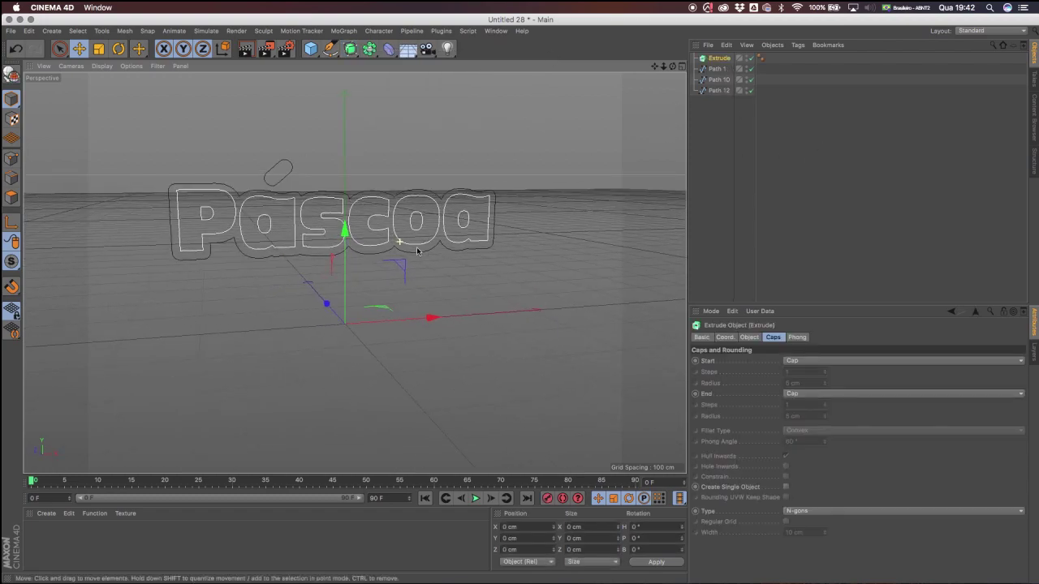
pyautogui.click(717, 69)
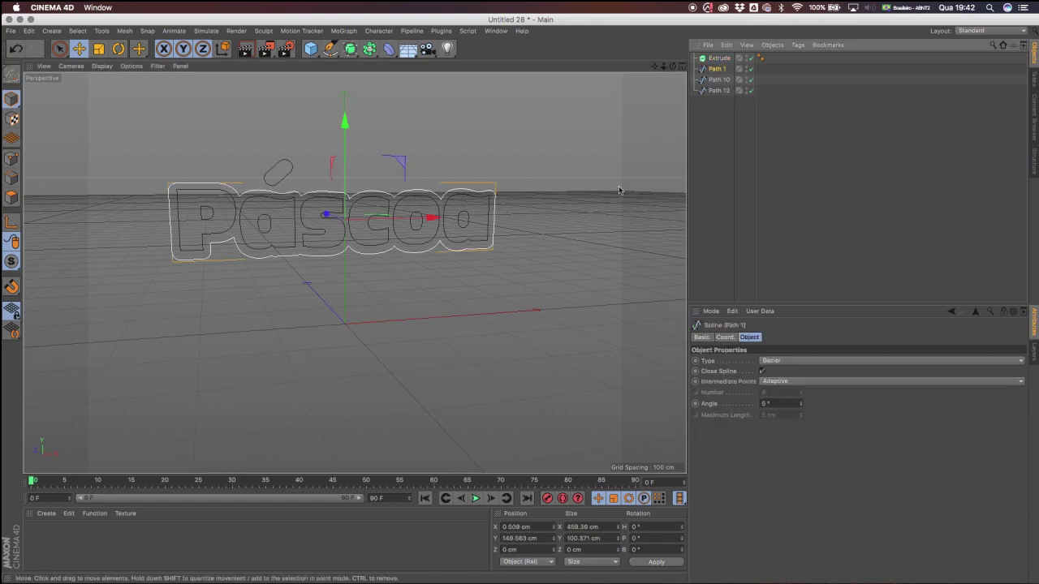
pyautogui.click(720, 58)
pyautogui.keyDown('alt'); pyautogui.moveTo(398, 305); pyautogui.dragTo(421, 317); pyautogui.keyUp('alt')
pyautogui.moveTo(718, 79); pyautogui.dragTo(717, 61)
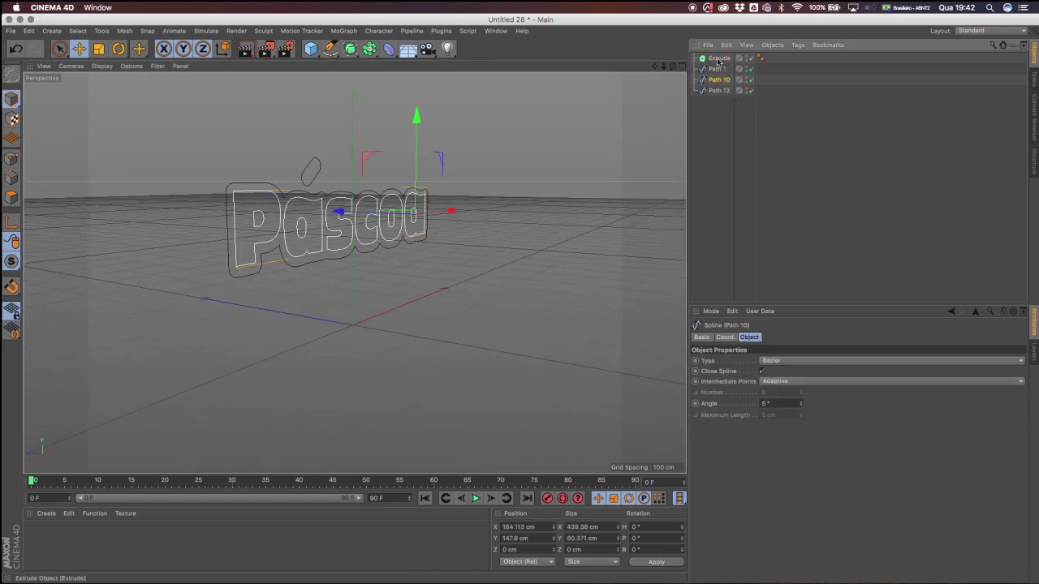
pyautogui.click(719, 59)
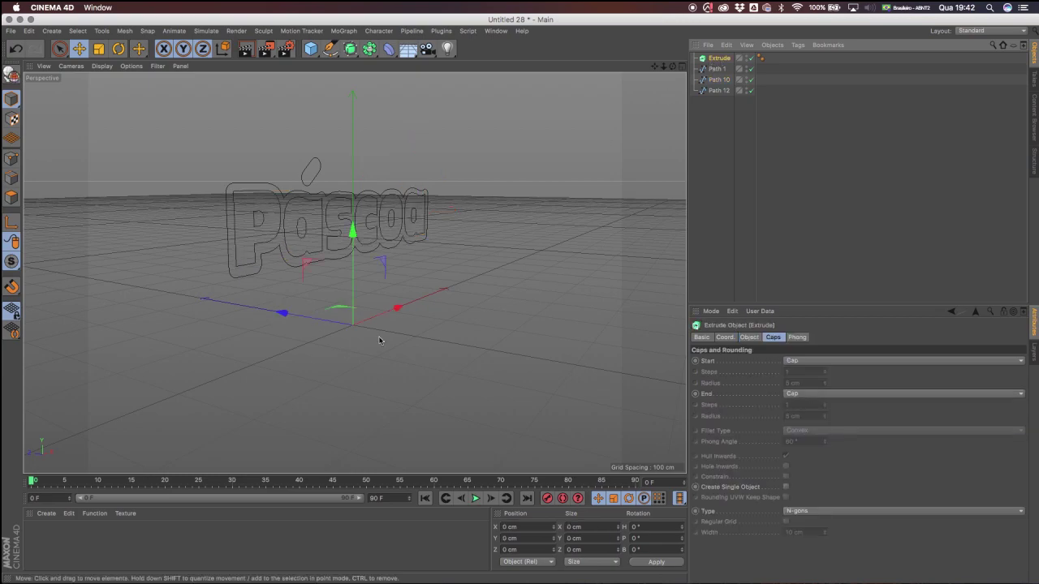
# Lower the contour, letters and accent splines together until the contour sits at about Y 60.3 cm.
pyautogui.click(719, 69)
pyautogui.keyDown('shift'); pyautogui.click(719, 90); pyautogui.keyUp('shift')
pyautogui.moveTo(377, 115); pyautogui.dragTo(372, 172)
pyautogui.moveTo(378, 233)
pyautogui.keyDown('alt'); pyautogui.mouseDown()
pyautogui.moveTo(344, 225)
pyautogui.moveTo(362, 224)
pyautogui.mouseUp(); pyautogui.keyUp('alt')
pyautogui.click(717, 104)
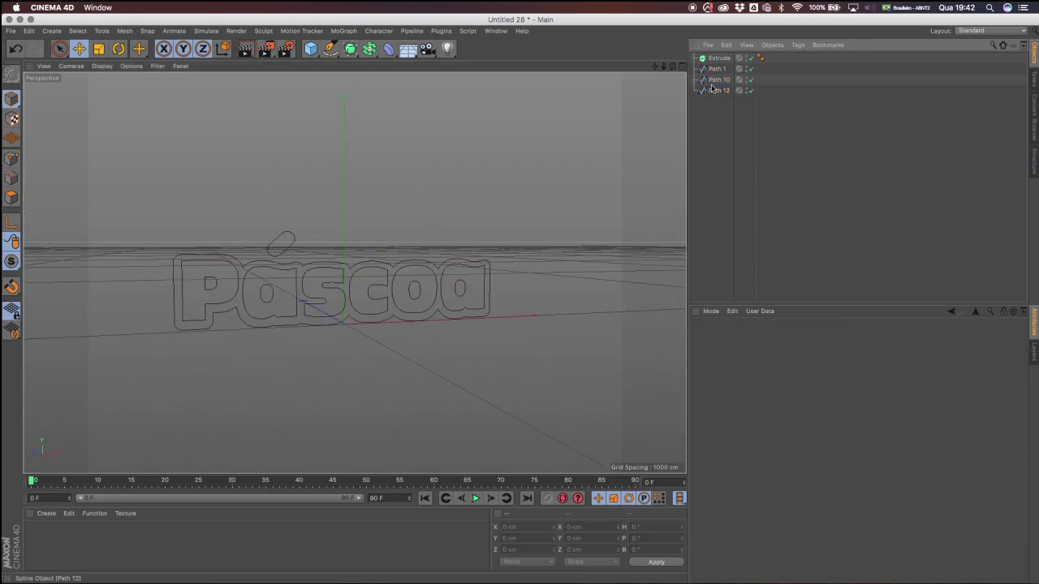
pyautogui.click(715, 70)
pyautogui.click(720, 58)
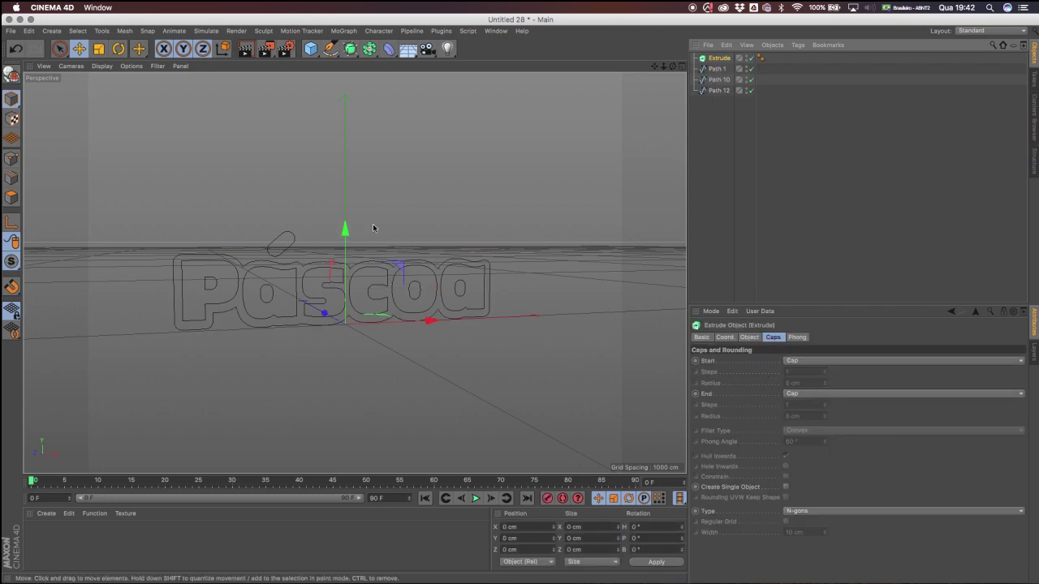
pyautogui.moveTo(319, 309)
pyautogui.keyDown('alt'); pyautogui.mouseDown()
pyautogui.moveTo(276, 314)
pyautogui.moveTo(319, 313)
pyautogui.mouseUp(); pyautogui.keyUp('alt')
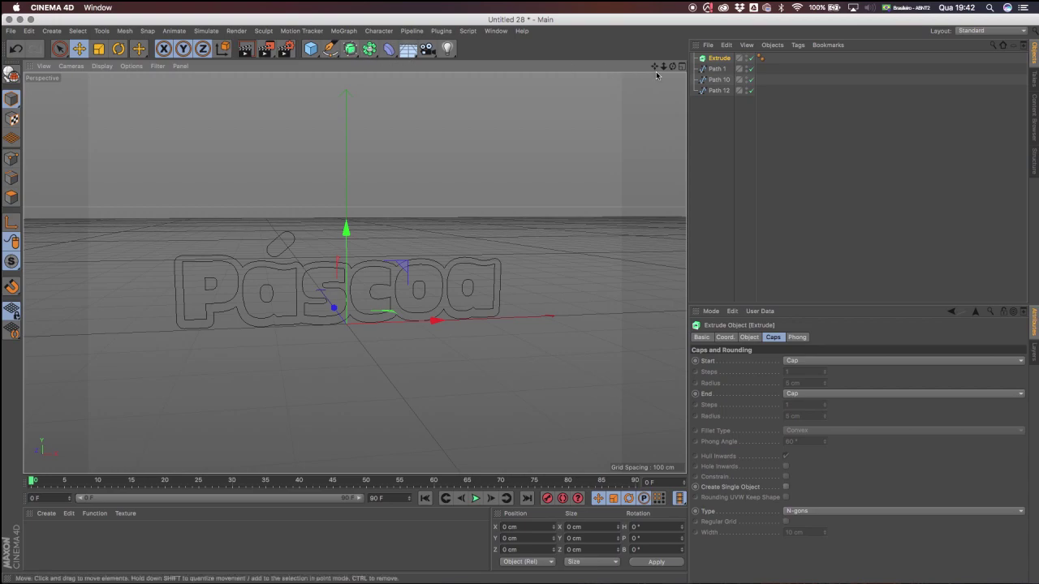
pyautogui.keyDown('alt'); pyautogui.moveTo(355, 267); pyautogui.dragTo(365, 209); pyautogui.keyUp('alt')
pyautogui.click(355, 48)
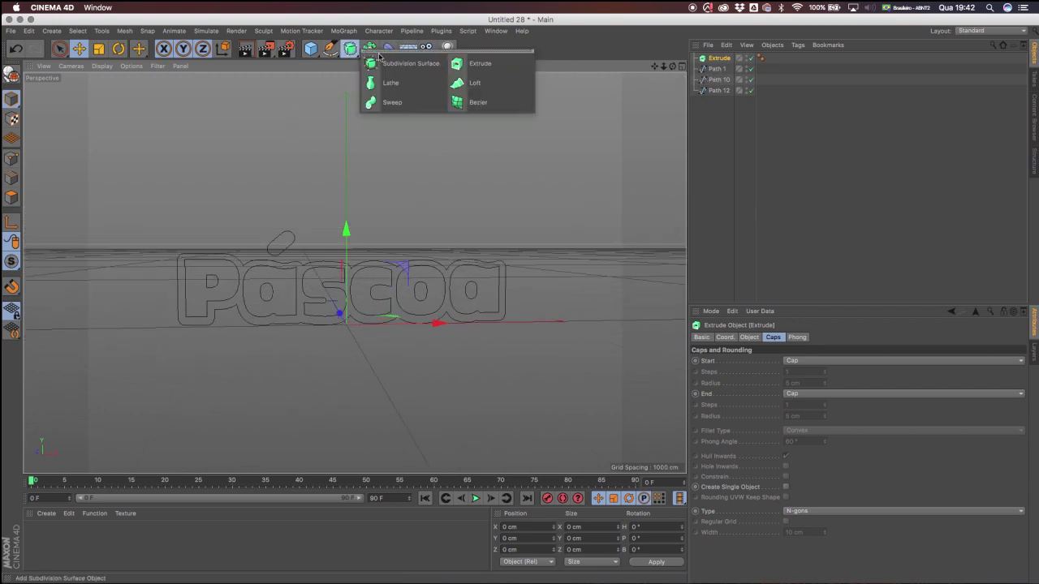
pyautogui.click(487, 65)
pyautogui.press('super+z')
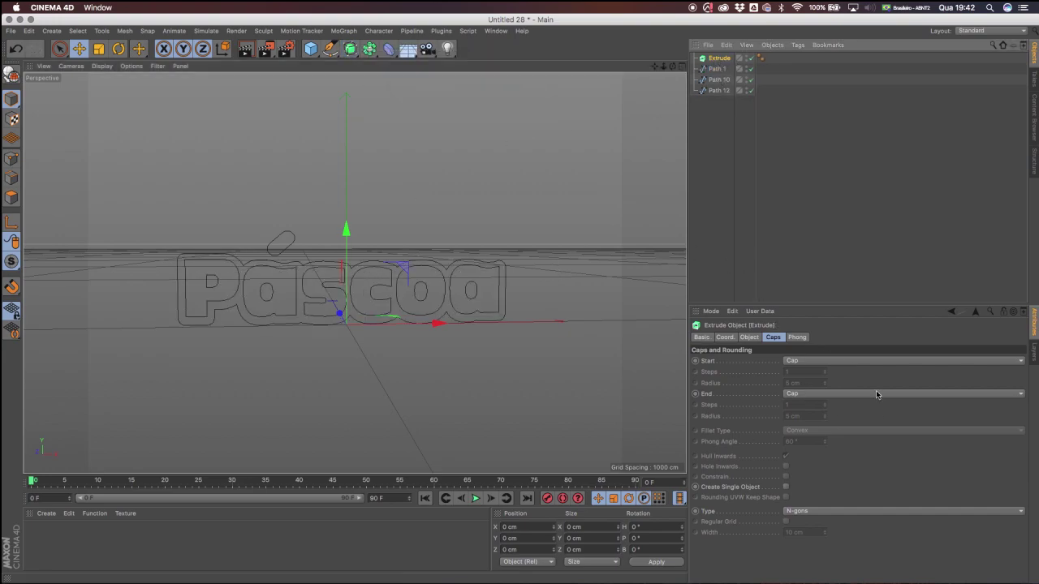
# Make the united letters spline, Path 10, a child of the Extrude generator so the word becomes solid.
pyautogui.moveTo(664, 66); pyautogui.dragTo(716, 64)
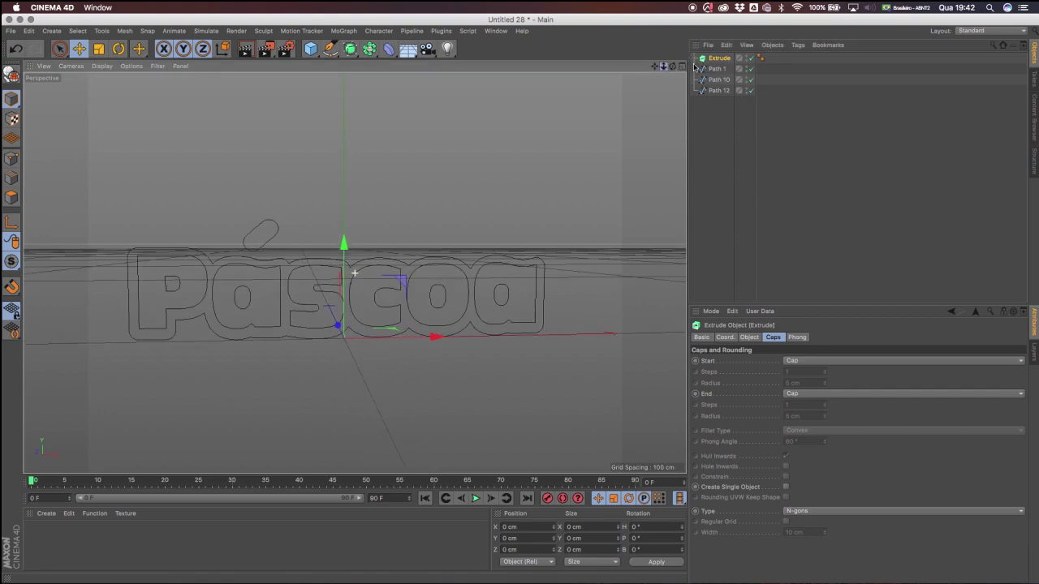
pyautogui.keyDown('alt'); pyautogui.moveTo(258, 300); pyautogui.dragTo(377, 242); pyautogui.keyUp('alt')
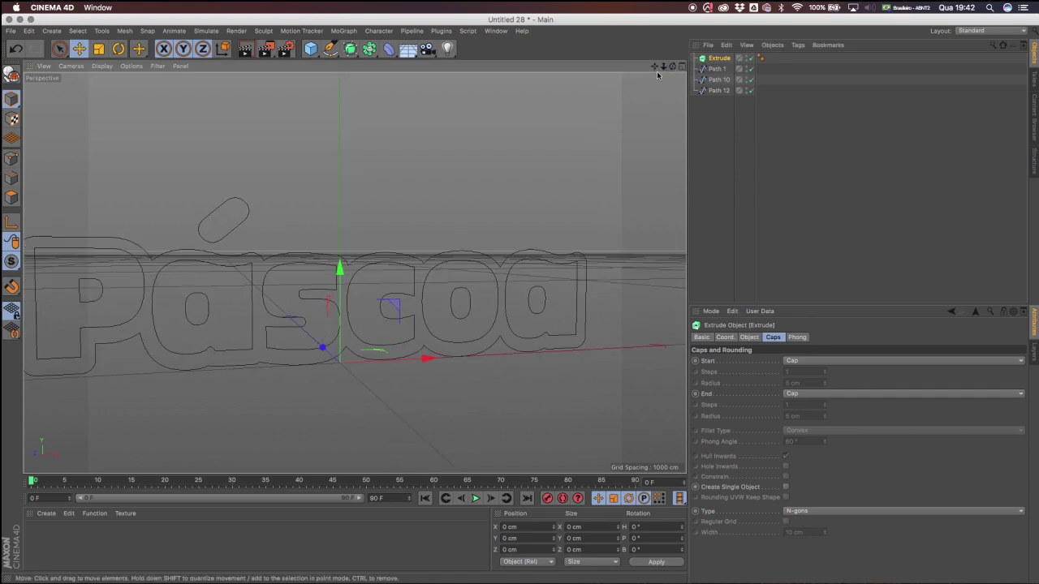
pyautogui.moveTo(655, 66); pyautogui.dragTo(658, 92)
pyautogui.moveTo(314, 225)
pyautogui.keyDown('alt'); pyautogui.mouseDown()
pyautogui.moveTo(314, 213)
pyautogui.moveTo(326, 229)
pyautogui.mouseUp(); pyautogui.keyUp('alt')
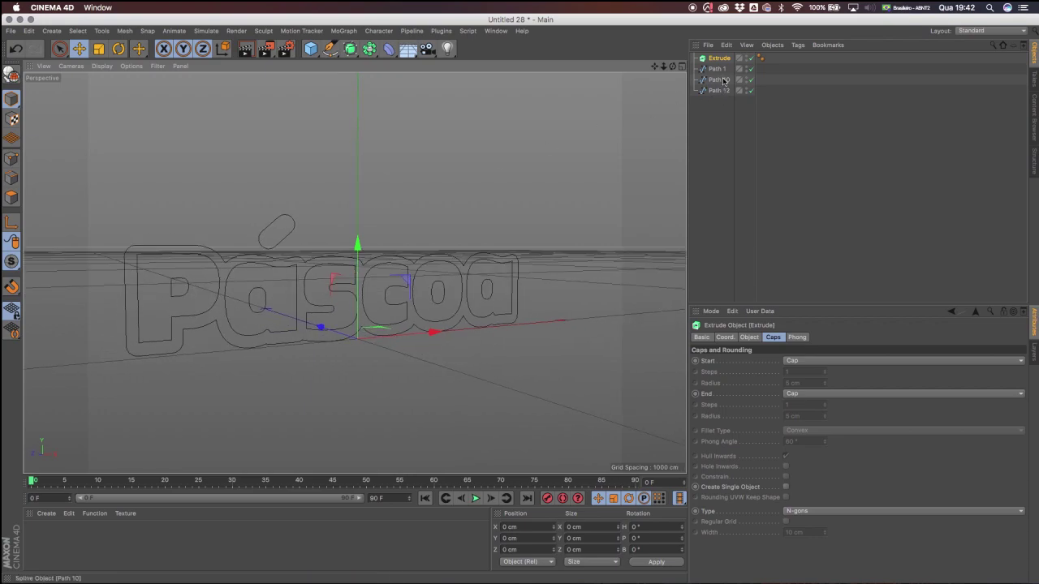
pyautogui.click(717, 70)
pyautogui.keyDown('shift'); pyautogui.click(718, 90); pyautogui.keyUp('shift')
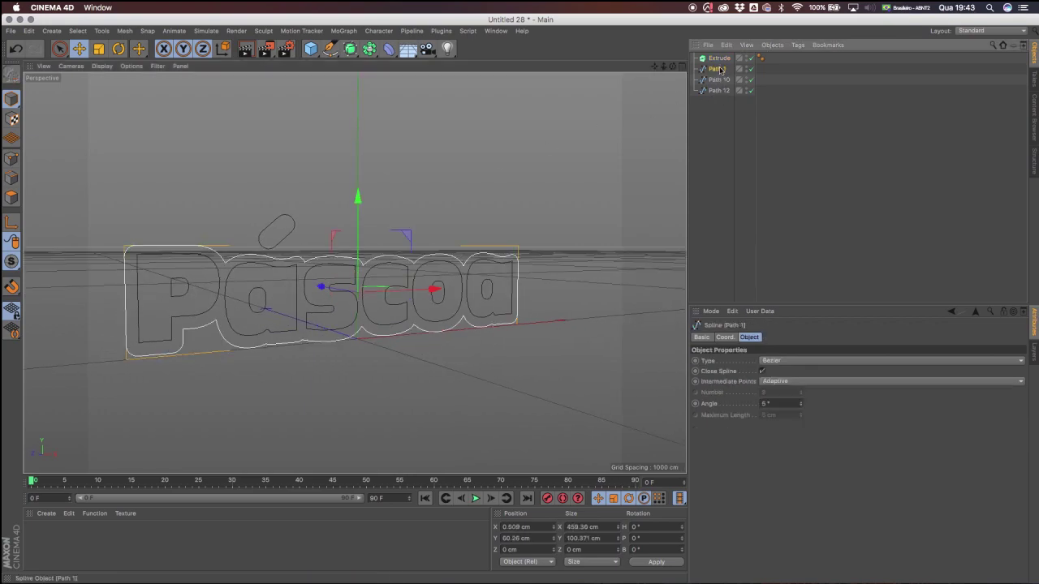
pyautogui.click(718, 80)
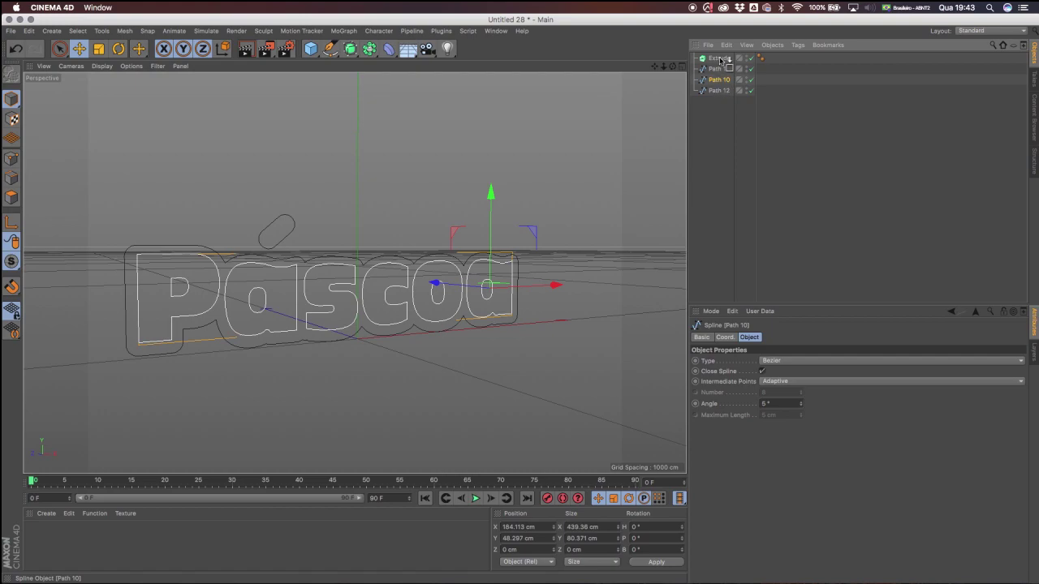
pyautogui.moveTo(717, 62); pyautogui.dragTo(717, 60)
pyautogui.keyDown('alt'); pyautogui.moveTo(267, 266); pyautogui.dragTo(258, 258); pyautogui.keyUp('alt')
pyautogui.moveTo(665, 68); pyautogui.dragTo(732, 64)
pyautogui.moveTo(228, 290)
pyautogui.keyDown('alt'); pyautogui.mouseDown()
pyautogui.moveTo(319, 290)
pyautogui.moveTo(235, 291)
pyautogui.mouseUp(); pyautogui.keyUp('alt')
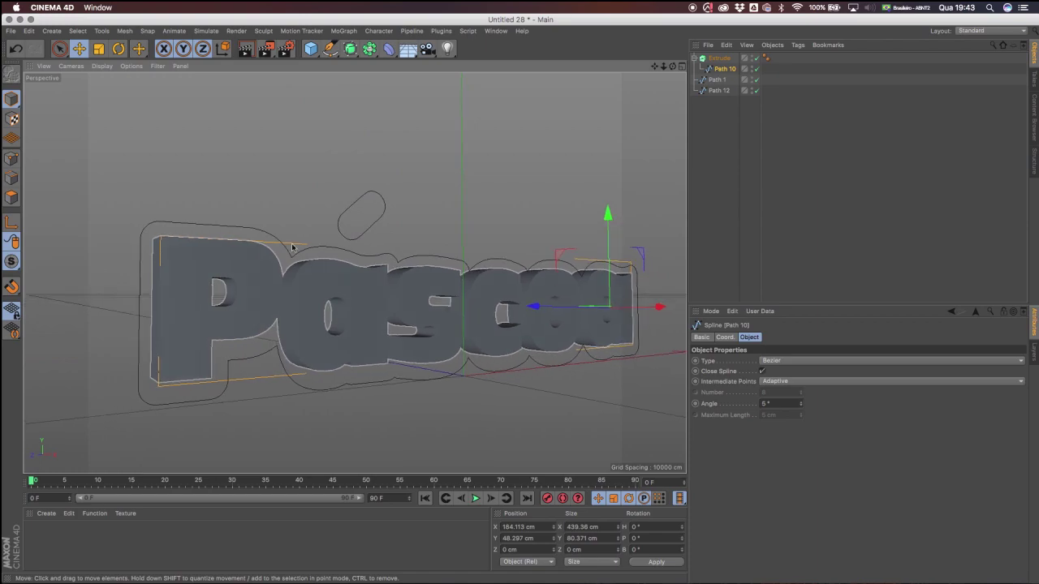
# Set the start cap of the letters' Extrude to Fillet Cap.
pyautogui.click(721, 60)
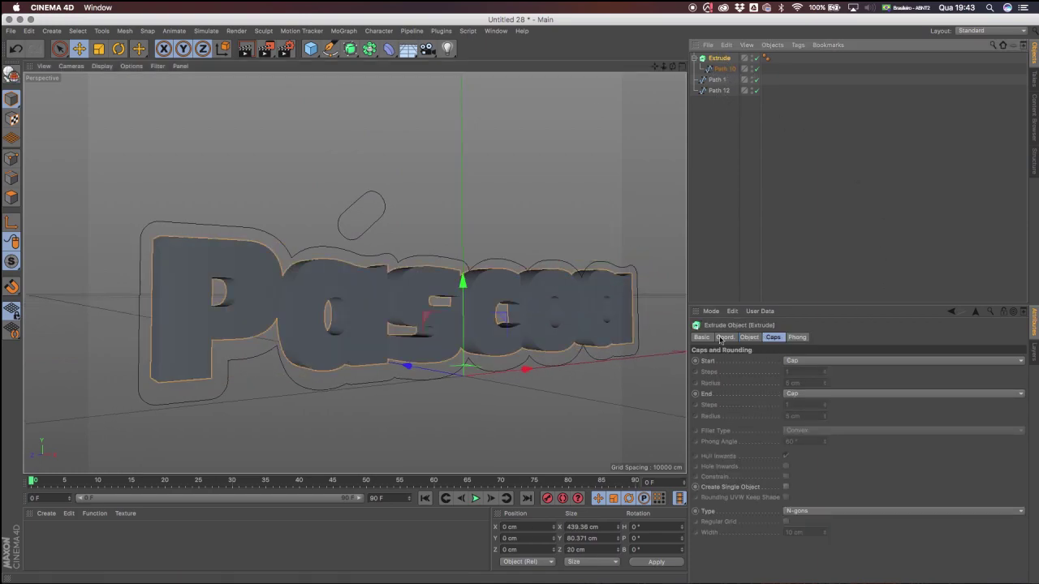
pyautogui.keyDown('alt'); pyautogui.moveTo(311, 319); pyautogui.dragTo(233, 294); pyautogui.keyUp('alt')
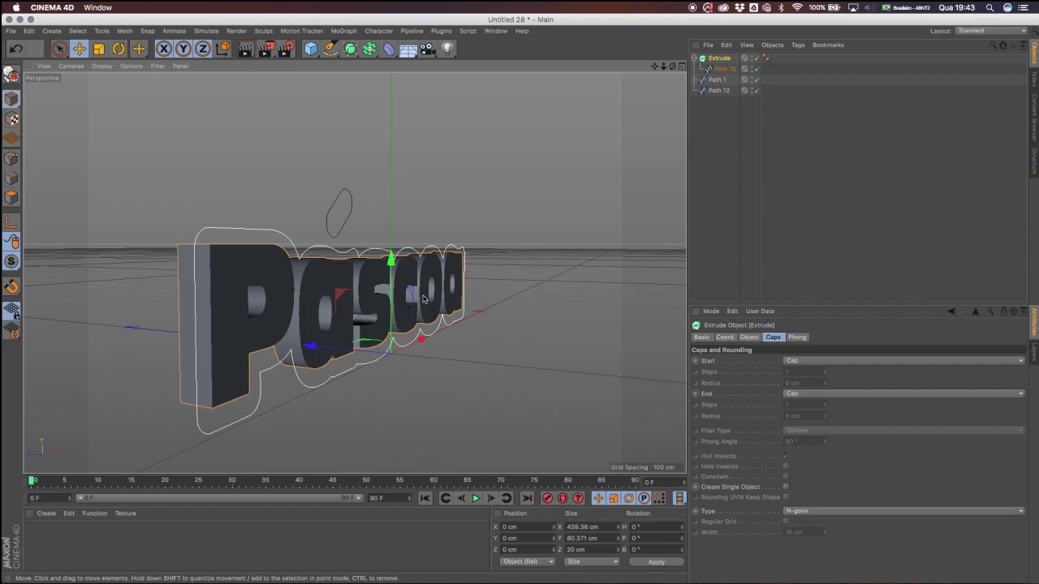
pyautogui.keyDown('alt'); pyautogui.moveTo(447, 314); pyautogui.dragTo(299, 302); pyautogui.keyUp('alt')
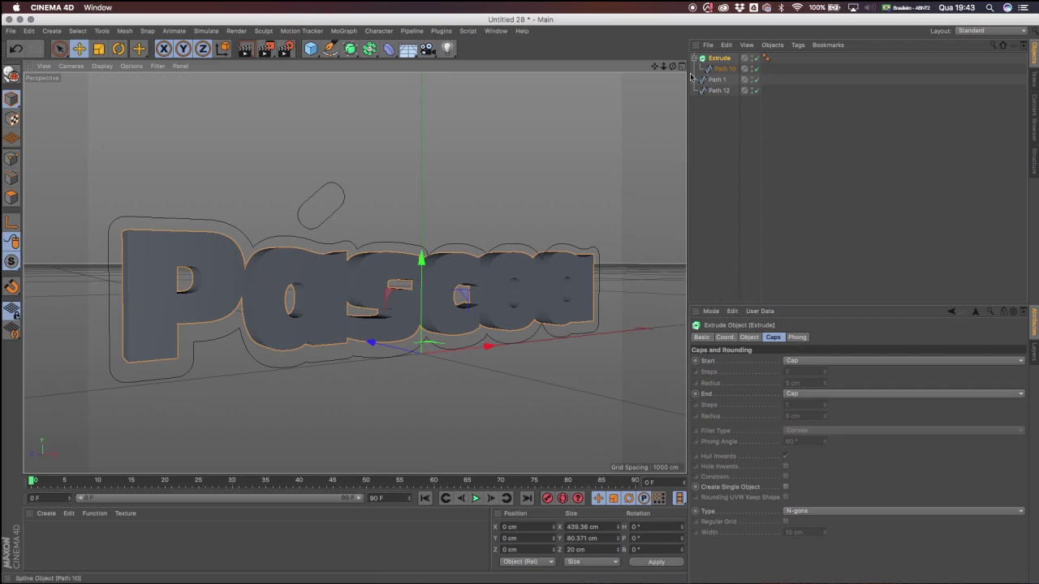
pyautogui.keyDown('alt'); pyautogui.moveTo(366, 275); pyautogui.dragTo(355, 273, button='middle'); pyautogui.keyUp('alt')
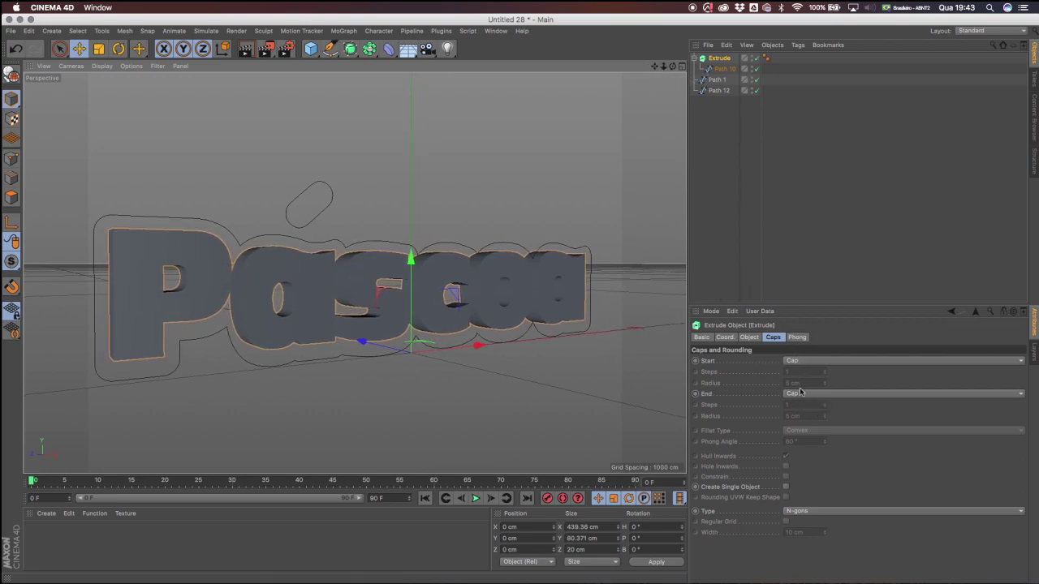
pyautogui.keyDown('alt'); pyautogui.moveTo(268, 286); pyautogui.dragTo(246, 281); pyautogui.keyUp('alt')
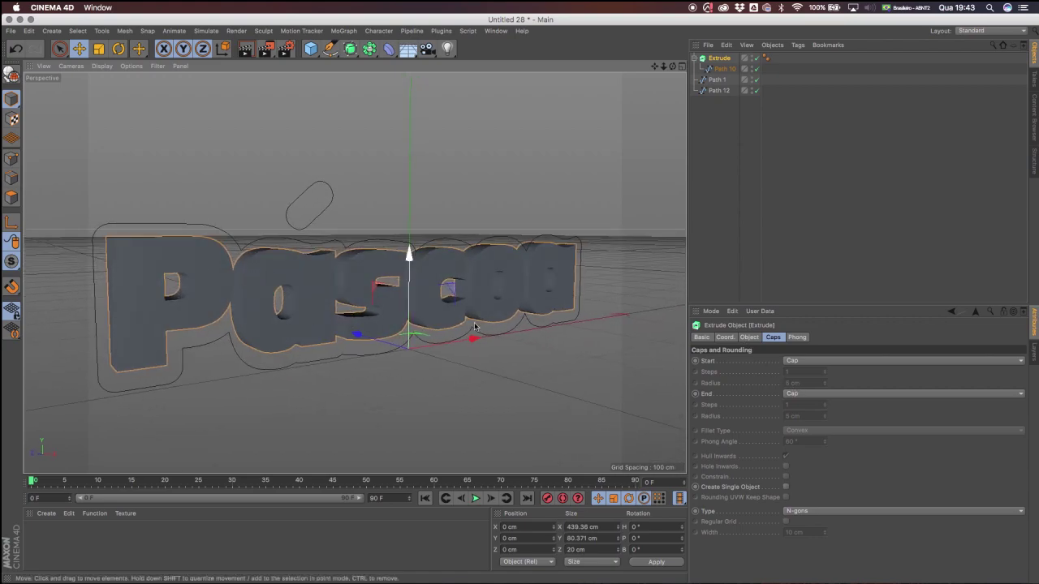
pyautogui.click(809, 362)
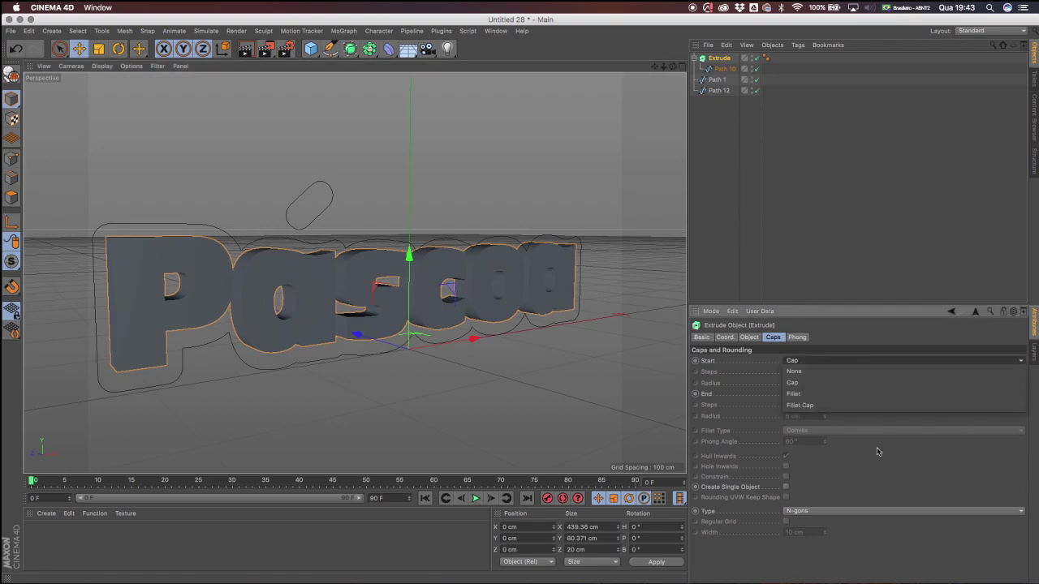
pyautogui.click(809, 407)
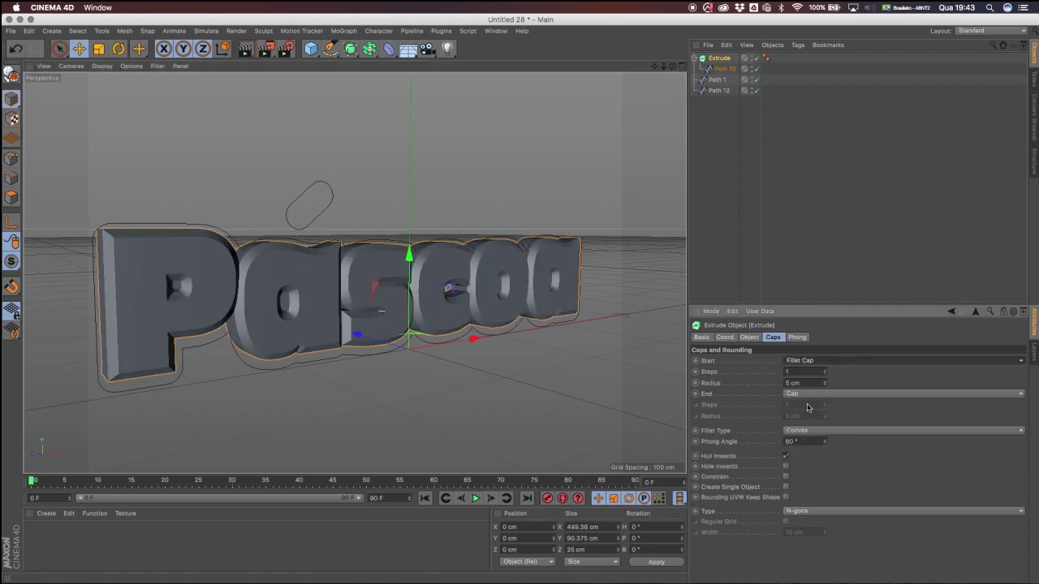
# Set the start cap's fillet radius to 2 cm for a thinner bevel on the letters.
pyautogui.keyDown('alt'); pyautogui.moveTo(339, 321); pyautogui.dragTo(294, 316); pyautogui.keyUp('alt')
pyautogui.keyDown('alt'); pyautogui.moveTo(209, 253); pyautogui.dragTo(245, 248); pyautogui.keyUp('alt')
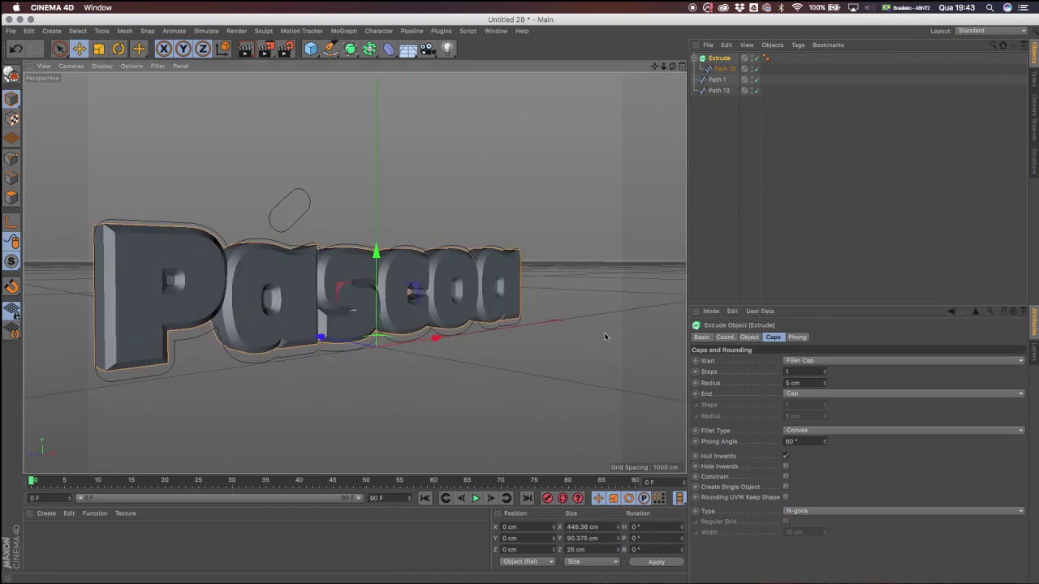
pyautogui.scroll(-2, 644, 345)
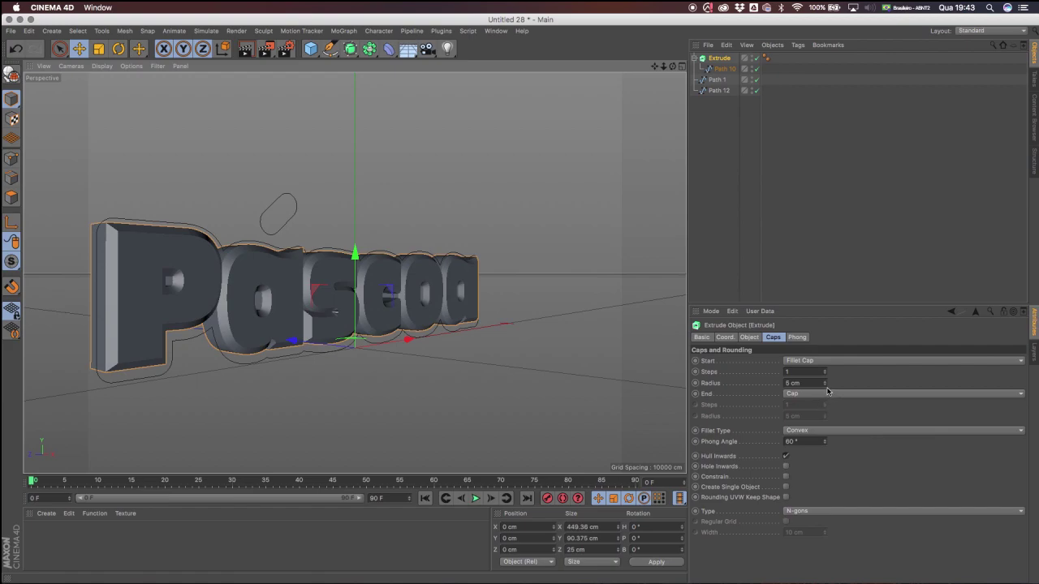
pyautogui.moveTo(825, 390); pyautogui.dragTo(827, 403)
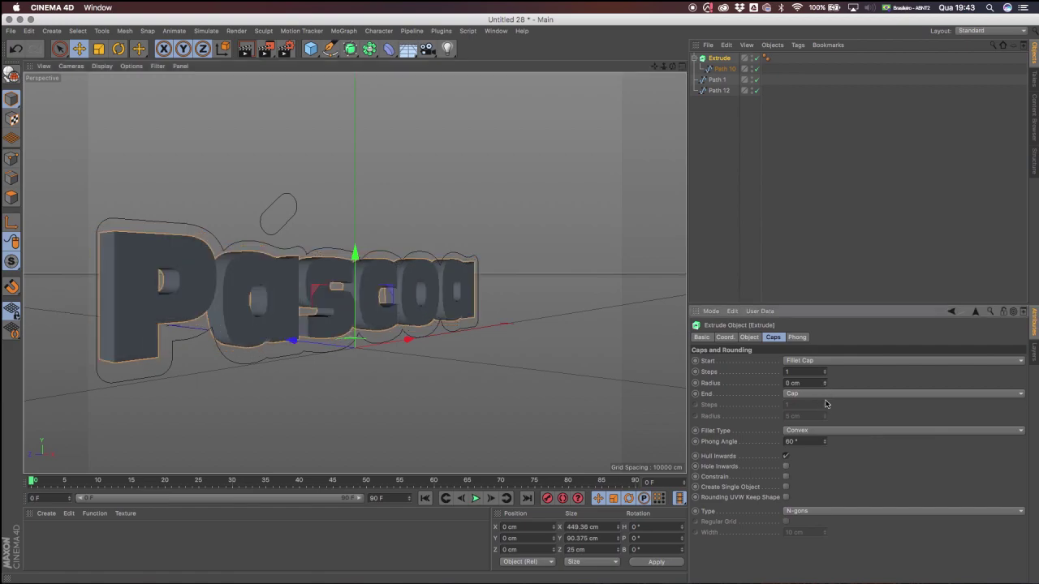
pyautogui.click(826, 383)
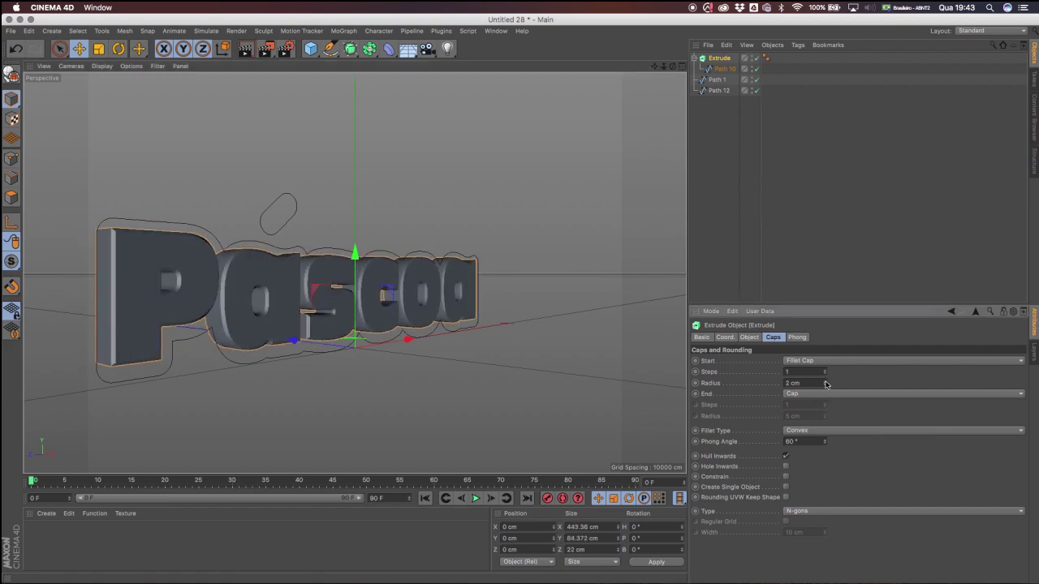
pyautogui.click(826, 386)
pyautogui.moveTo(353, 272)
pyautogui.keyDown('alt'); pyautogui.mouseDown()
pyautogui.moveTo(300, 275)
pyautogui.moveTo(354, 276)
pyautogui.mouseUp(); pyautogui.keyUp('alt')
pyautogui.click(824, 382)
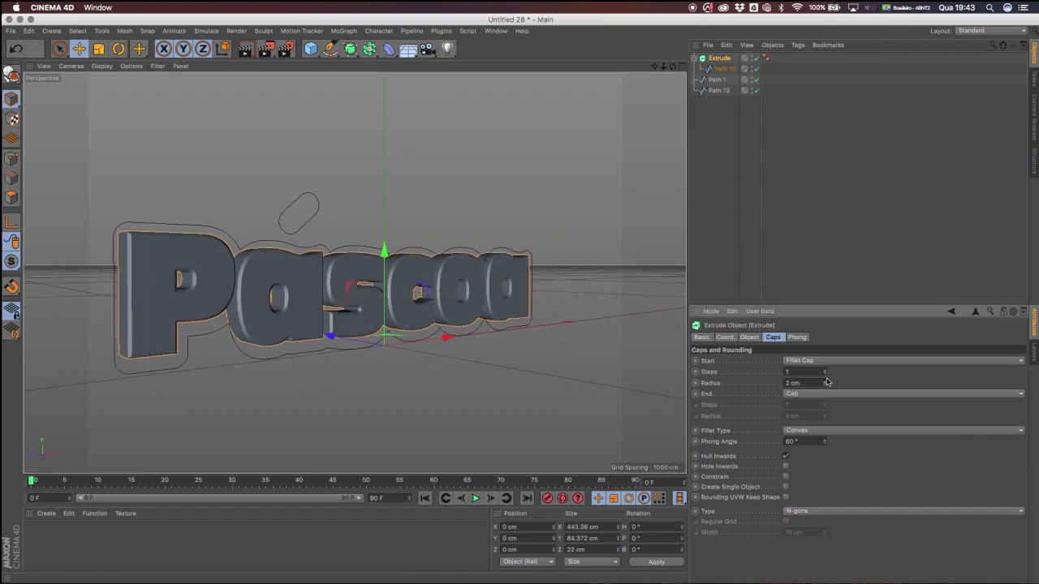
# Smooth the front bevel of the letters by setting the start cap's fillet steps to 5.
pyautogui.click(826, 372)
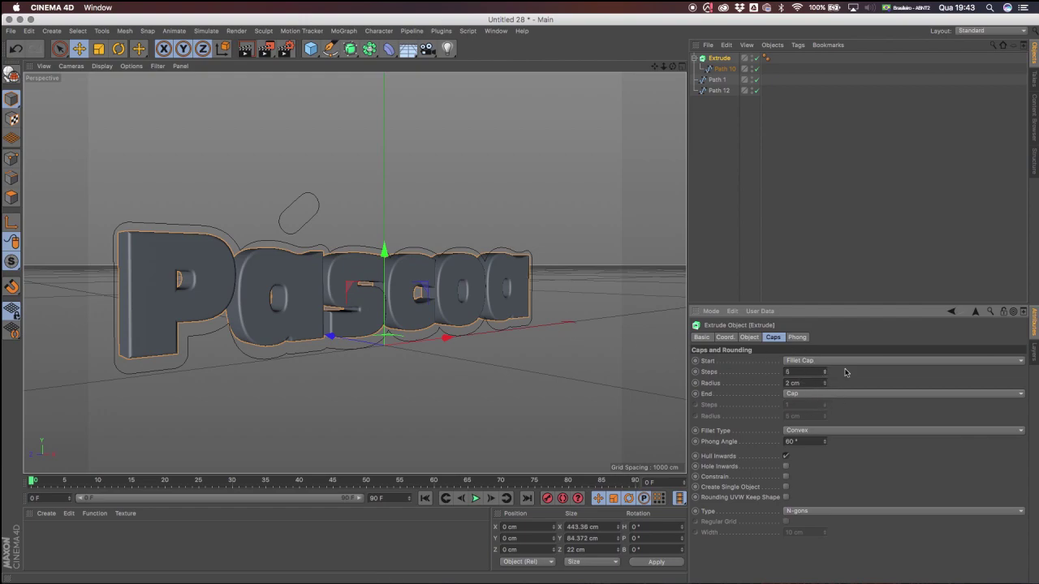
pyautogui.moveTo(826, 376); pyautogui.dragTo(825, 388)
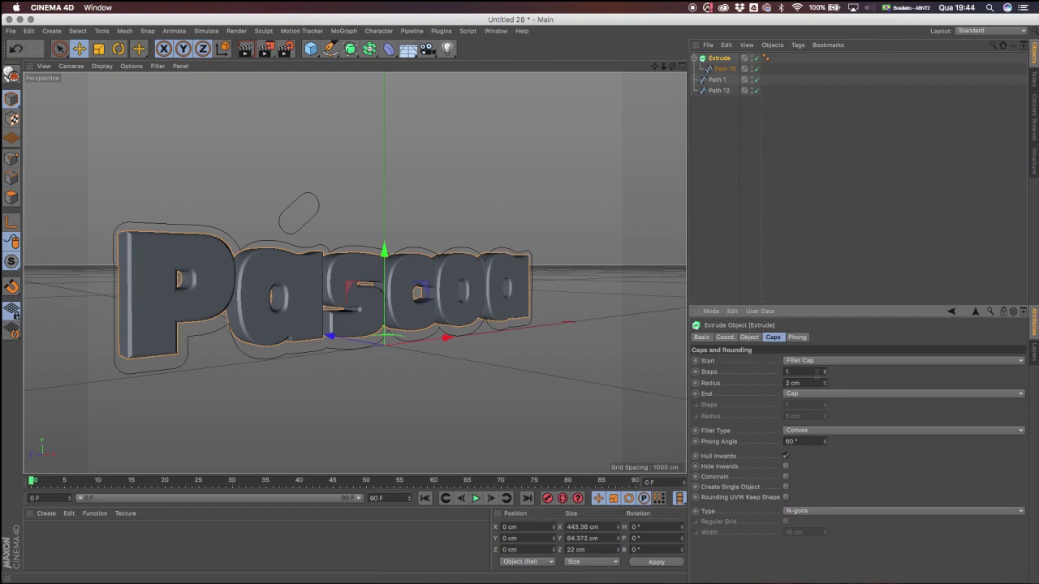
pyautogui.moveTo(663, 66); pyautogui.dragTo(802, 337)
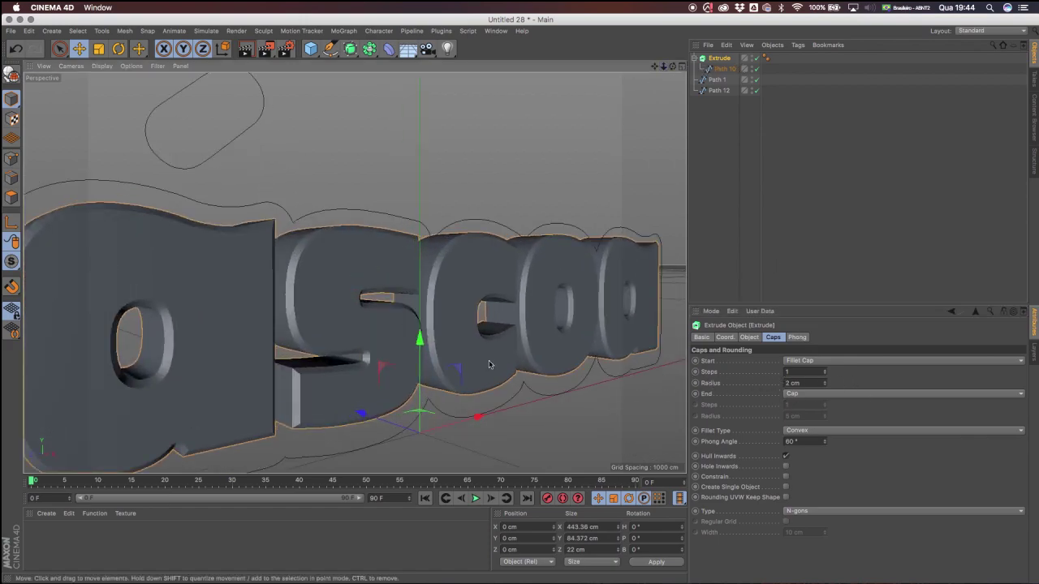
pyautogui.keyDown('alt'); pyautogui.moveTo(338, 295); pyautogui.dragTo(297, 315); pyautogui.keyUp('alt')
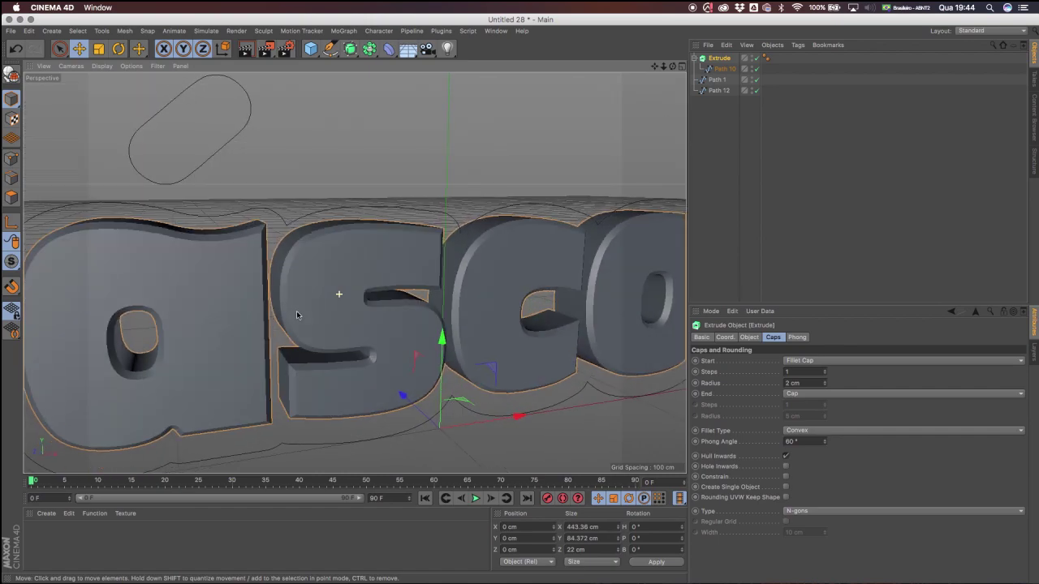
pyautogui.moveTo(824, 372); pyautogui.dragTo(826, 375)
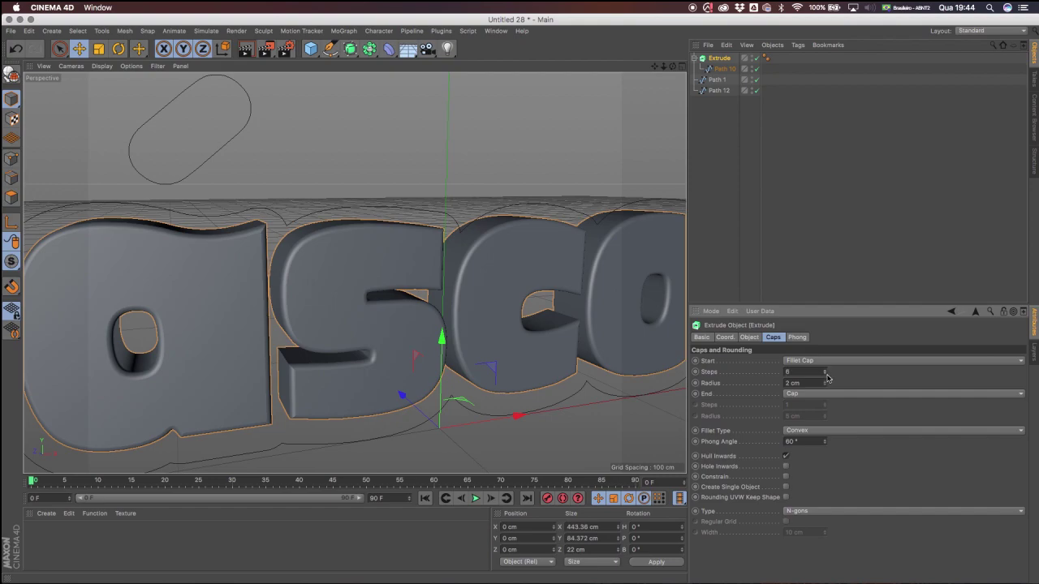
pyautogui.moveTo(349, 326)
pyautogui.keyDown('alt'); pyautogui.mouseDown()
pyautogui.moveTo(322, 331)
pyautogui.moveTo(344, 327)
pyautogui.mouseUp(); pyautogui.keyUp('alt')
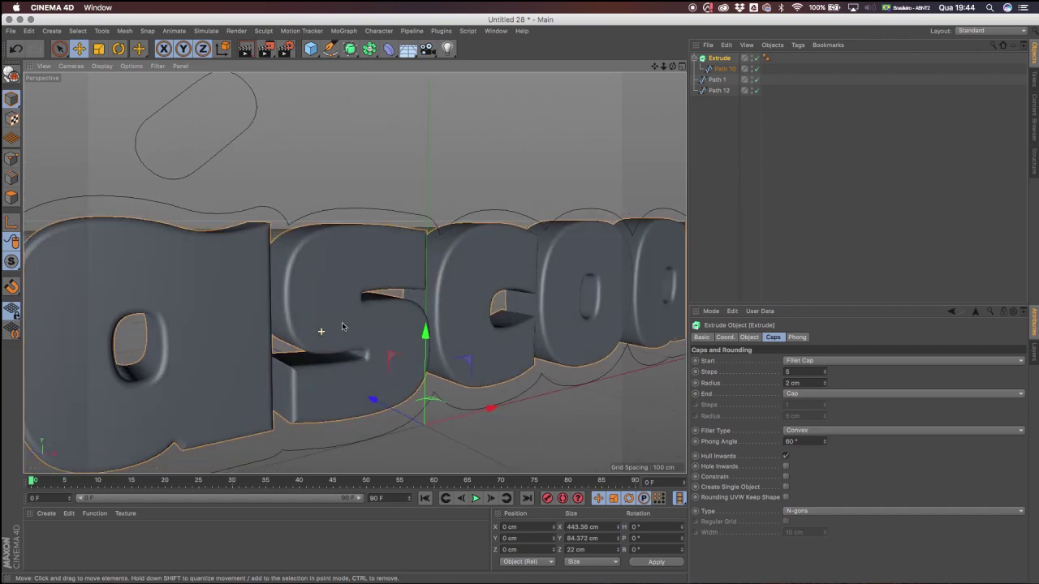
# Examine the front, side and back edges of the extruded letters to compare their start and end caps.
pyautogui.moveTo(663, 114); pyautogui.dragTo(663, 116)
pyautogui.keyDown('alt'); pyautogui.moveTo(190, 258); pyautogui.dragTo(162, 331); pyautogui.keyUp('alt')
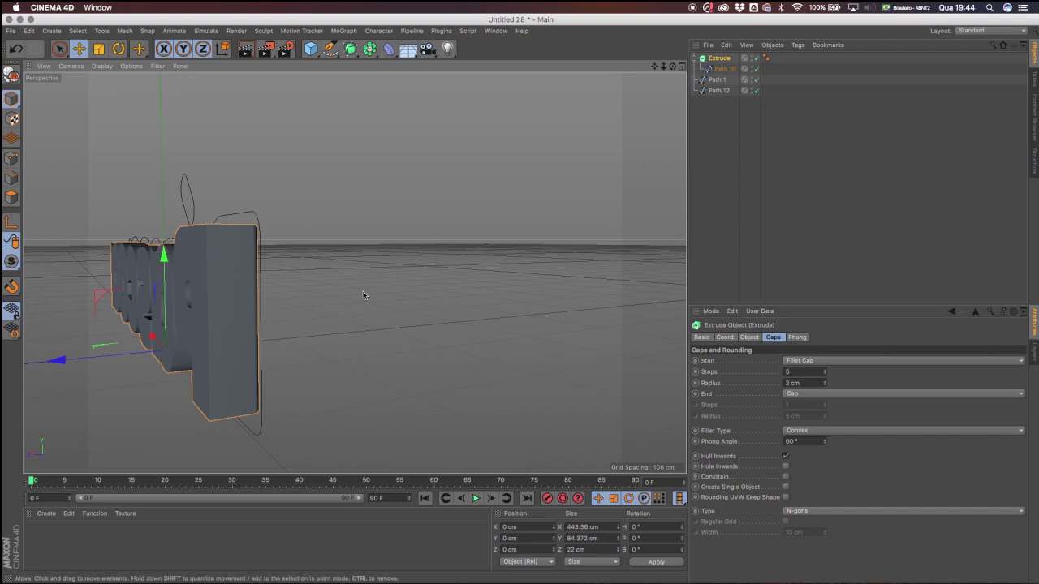
pyautogui.keyDown('alt'); pyautogui.moveTo(251, 264); pyautogui.dragTo(340, 201); pyautogui.keyUp('alt')
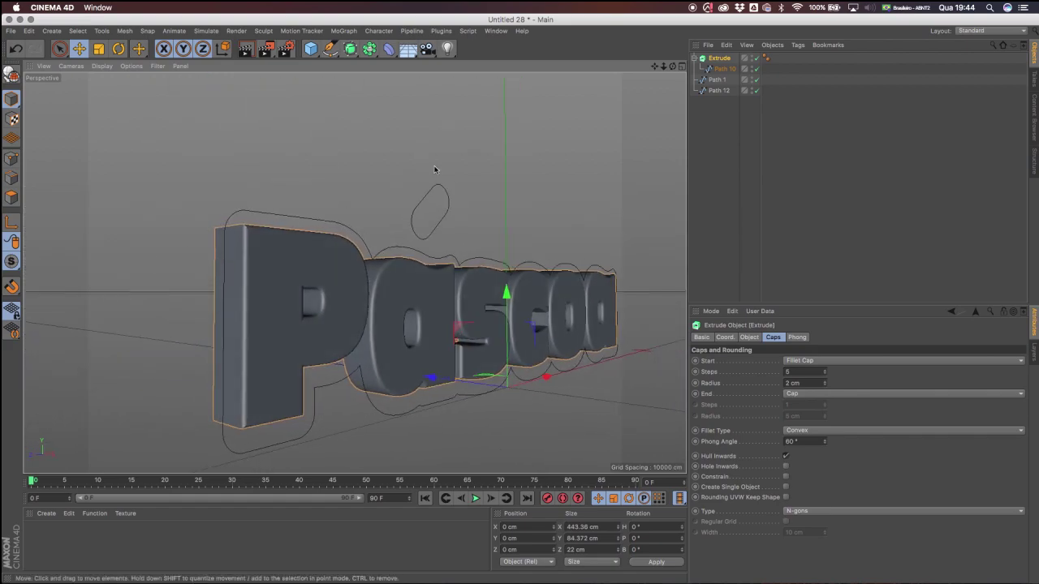
pyautogui.moveTo(654, 66)
pyautogui.mouseDown()
pyautogui.moveTo(542, 40)
pyautogui.moveTo(663, 80)
pyautogui.mouseUp()
pyautogui.keyDown('alt'); pyautogui.moveTo(414, 278); pyautogui.dragTo(481, 290); pyautogui.keyUp('alt')
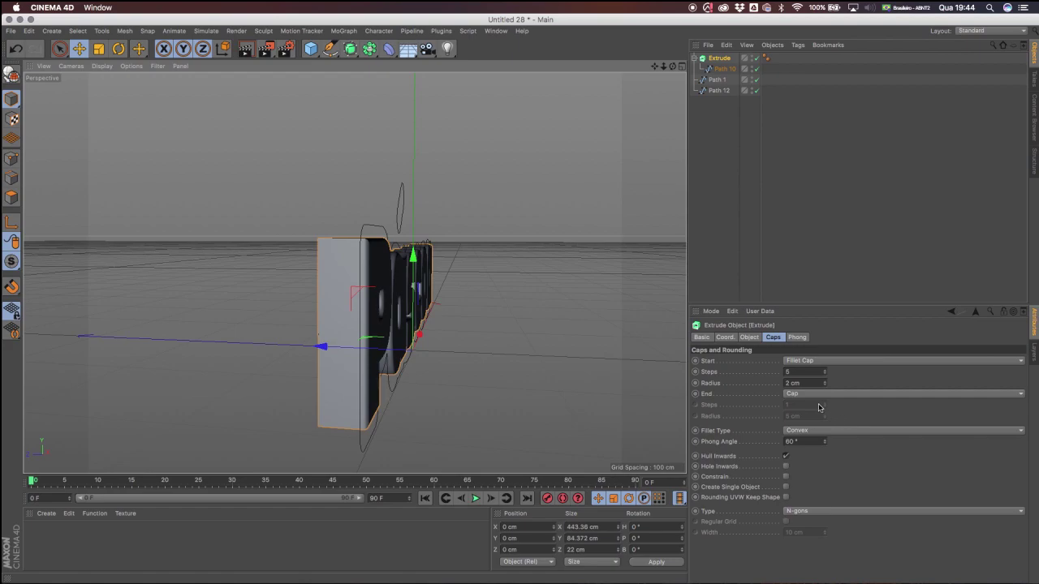
# Set the end cap of the letters' Extrude to Fillet Cap with a 2 cm radius and 5 steps.
pyautogui.click(812, 396)
pyautogui.click(810, 438)
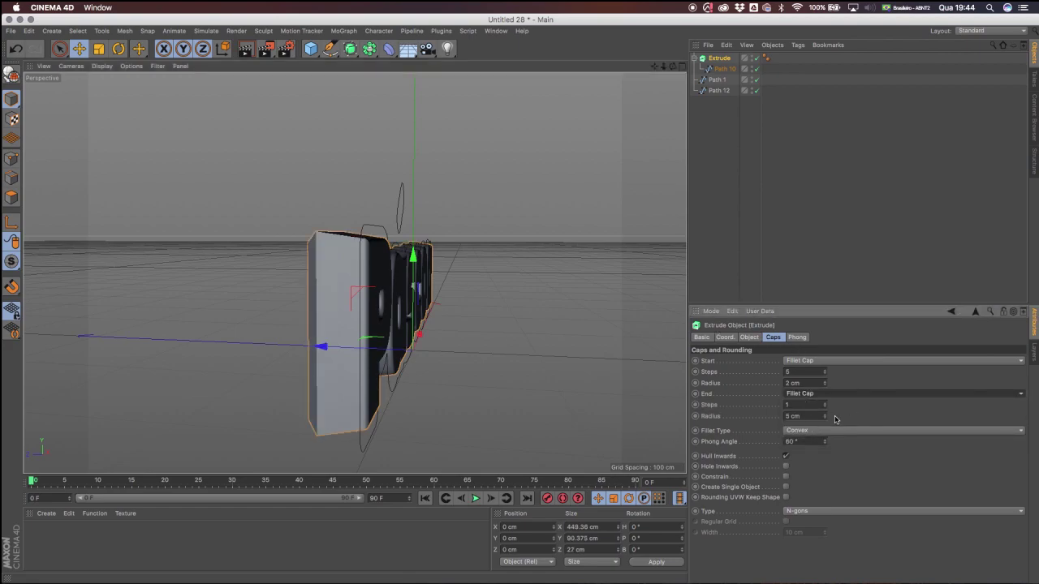
pyautogui.moveTo(825, 419); pyautogui.dragTo(826, 437)
pyautogui.click(825, 414)
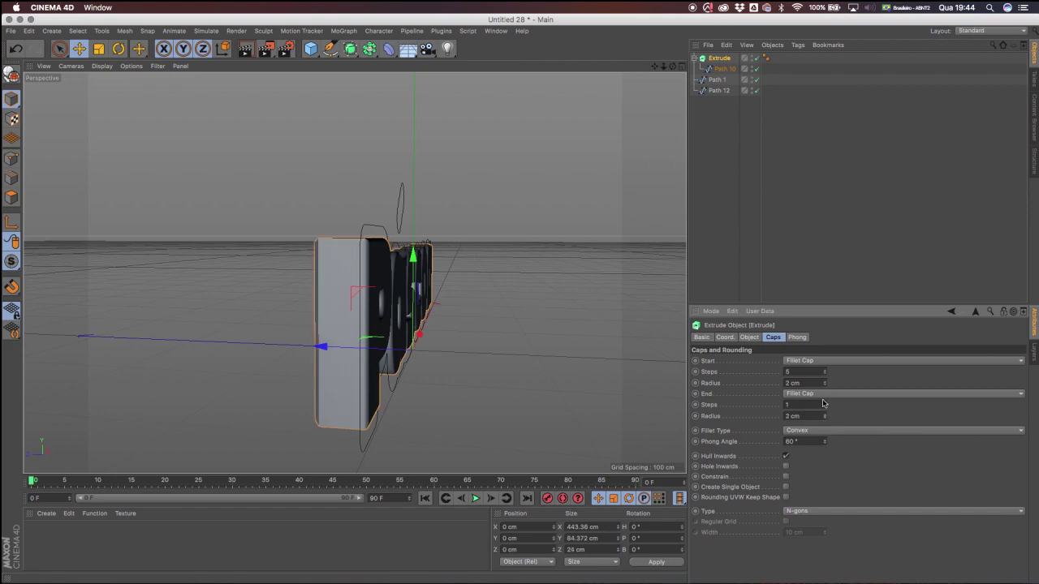
pyautogui.click(826, 403)
pyautogui.click(826, 404)
pyautogui.click(826, 403)
# Reduce the letters' extrusion depth by setting the Z movement to 6 cm.
pyautogui.moveTo(672, 67); pyautogui.dragTo(556, 68)
pyautogui.moveTo(660, 66); pyautogui.dragTo(676, 56)
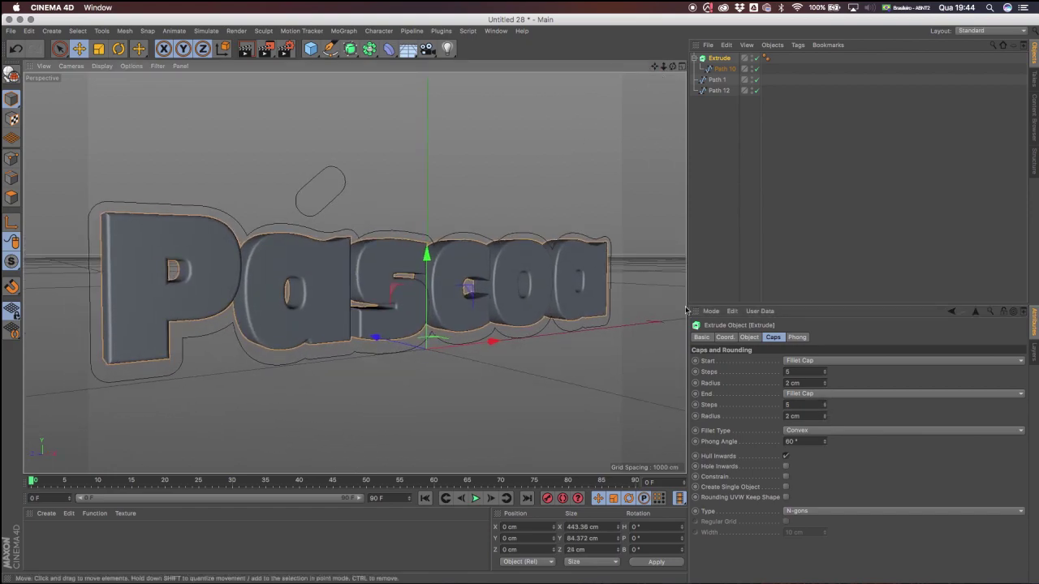
pyautogui.keyDown('alt'); pyautogui.moveTo(332, 308); pyautogui.dragTo(268, 337); pyautogui.keyUp('alt')
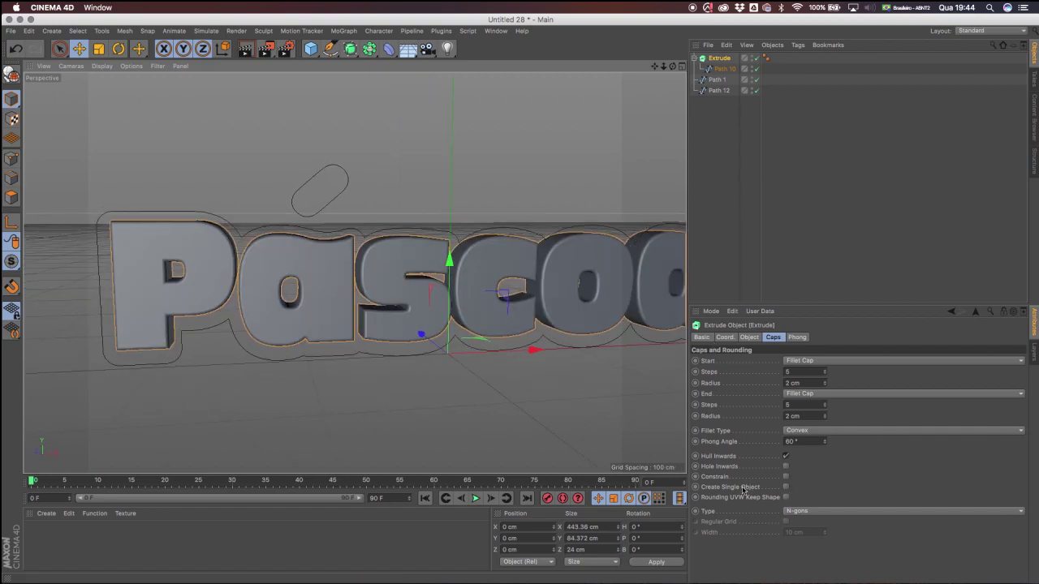
pyautogui.keyDown('alt'); pyautogui.moveTo(347, 312); pyautogui.dragTo(349, 277); pyautogui.keyUp('alt')
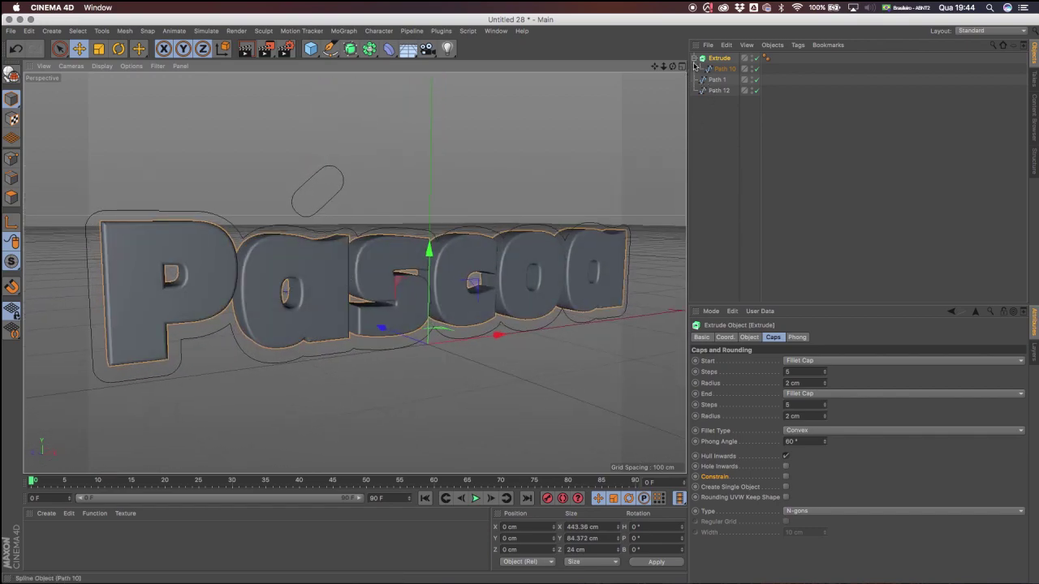
pyautogui.click(748, 337)
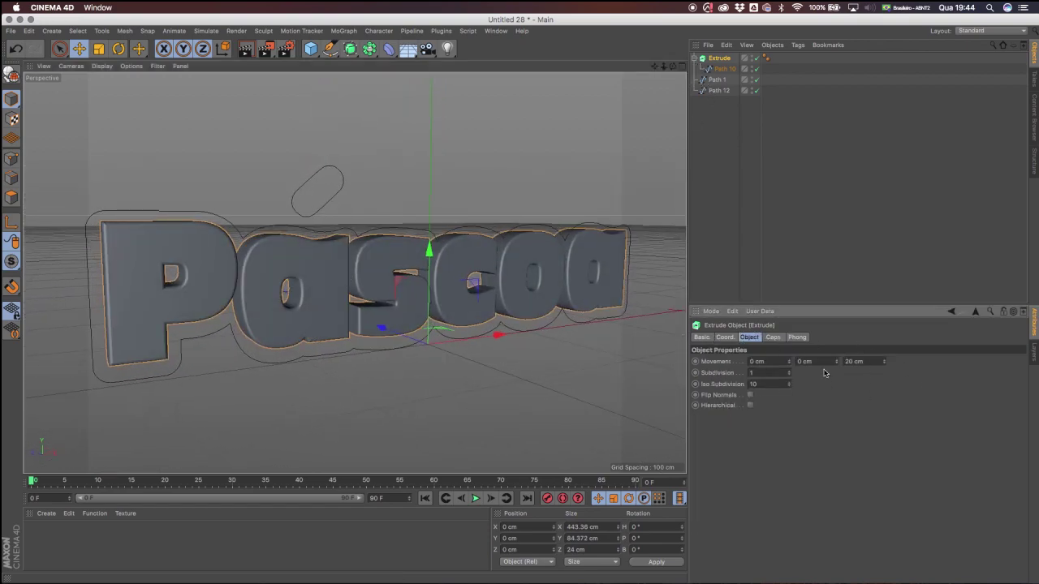
pyautogui.keyDown('alt'); pyautogui.moveTo(357, 272); pyautogui.dragTo(393, 266); pyautogui.keyUp('alt')
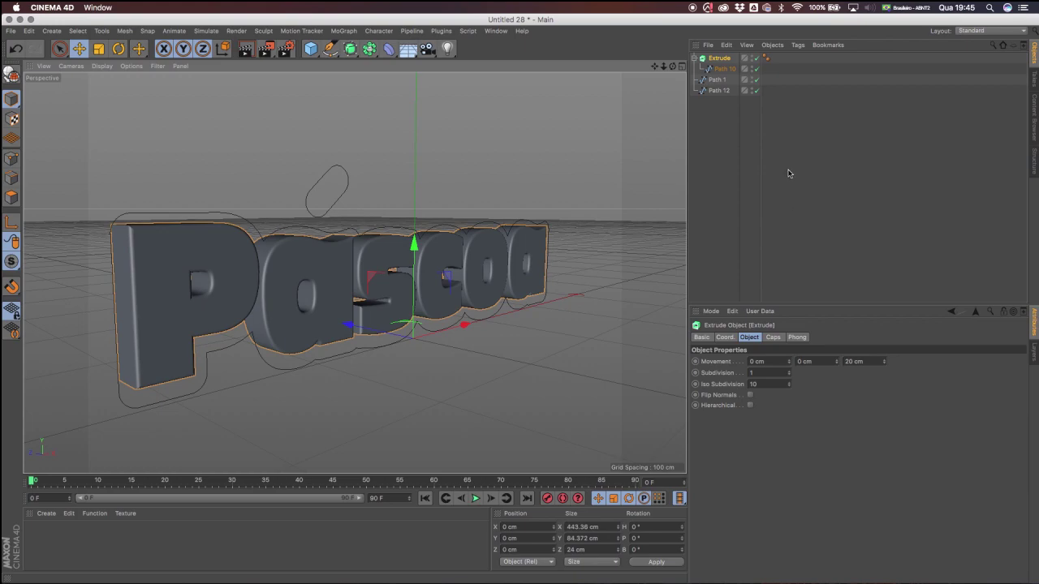
pyautogui.keyDown('alt'); pyautogui.moveTo(263, 265); pyautogui.dragTo(306, 267); pyautogui.keyUp('alt')
pyautogui.moveTo(884, 362); pyautogui.dragTo(885, 376)
pyautogui.keyDown('alt'); pyautogui.moveTo(357, 296); pyautogui.dragTo(393, 298); pyautogui.keyUp('alt')
# Duplicate the letters' Extrude and move the copy back along Z to about 6.8 cm, behind the original.
pyautogui.click(695, 58)
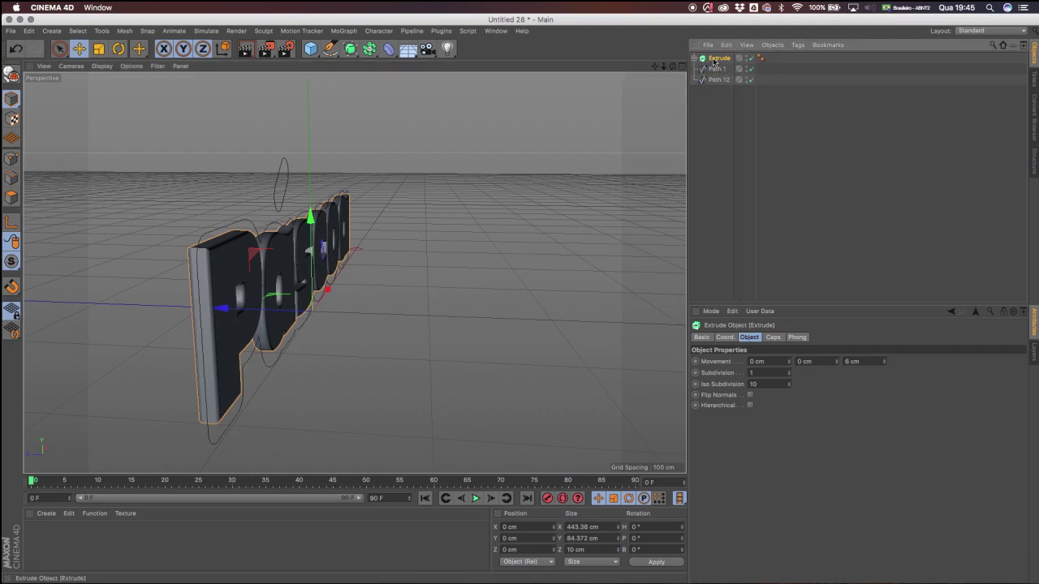
pyautogui.keyDown('ctrl'); pyautogui.moveTo(714, 68); pyautogui.dragTo(714, 69); pyautogui.keyUp('ctrl')
pyautogui.keyDown('alt'); pyautogui.moveTo(323, 271); pyautogui.dragTo(540, 170); pyautogui.keyUp('alt')
pyautogui.keyDown('alt'); pyautogui.moveTo(434, 258); pyautogui.dragTo(234, 315); pyautogui.keyUp('alt')
pyautogui.keyDown('alt'); pyautogui.moveTo(228, 274); pyautogui.dragTo(408, 177); pyautogui.keyUp('alt')
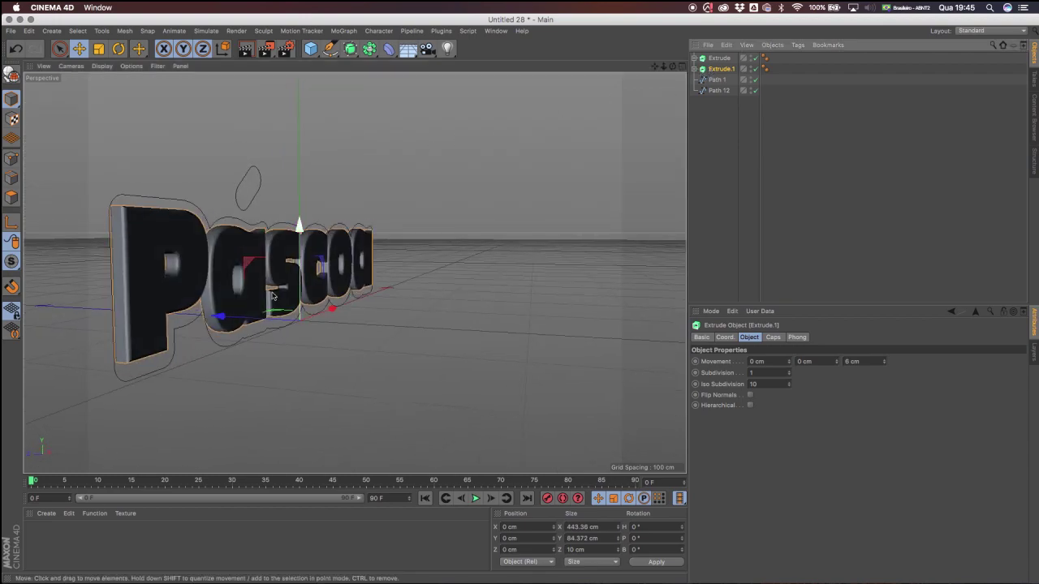
pyautogui.moveTo(220, 317); pyautogui.dragTo(216, 318)
pyautogui.keyDown('alt'); pyautogui.moveTo(177, 262); pyautogui.dragTo(299, 236); pyautogui.keyUp('alt')
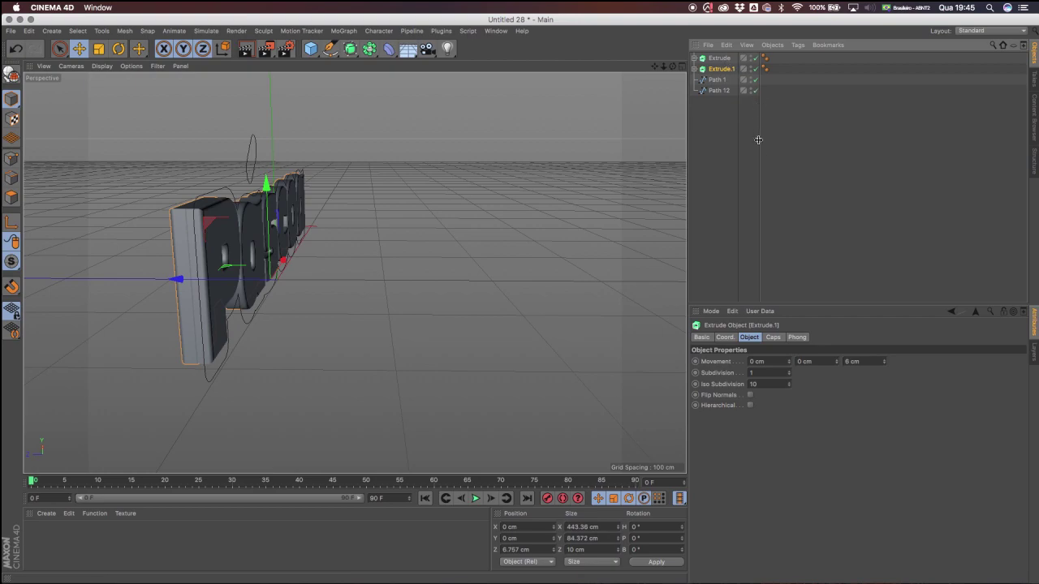
# Rename the original front Extrude as PASCOA FRENTE.
pyautogui.click(731, 59)
pyautogui.click(773, 337)
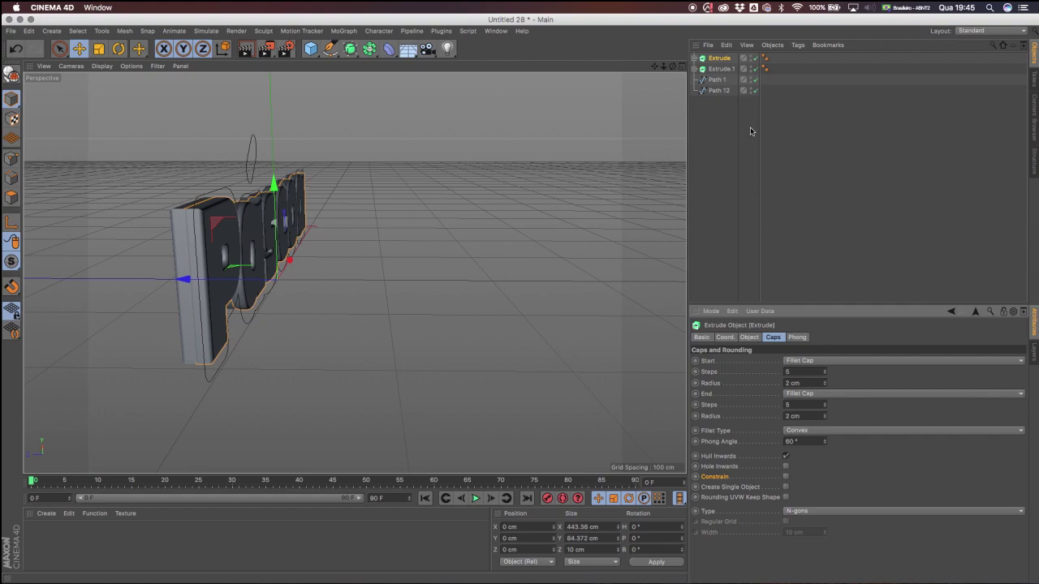
pyautogui.doubleClick(720, 59)
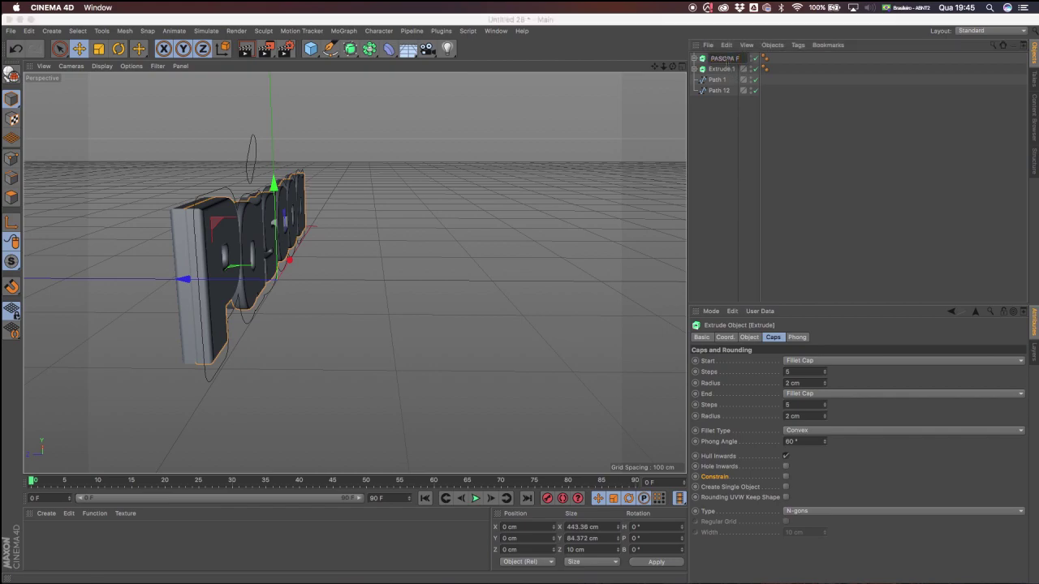
pyautogui.write('PASCA FRENTE')
pyautogui.press('Return')
pyautogui.doubleClick(719, 59)
pyautogui.click(726, 62)
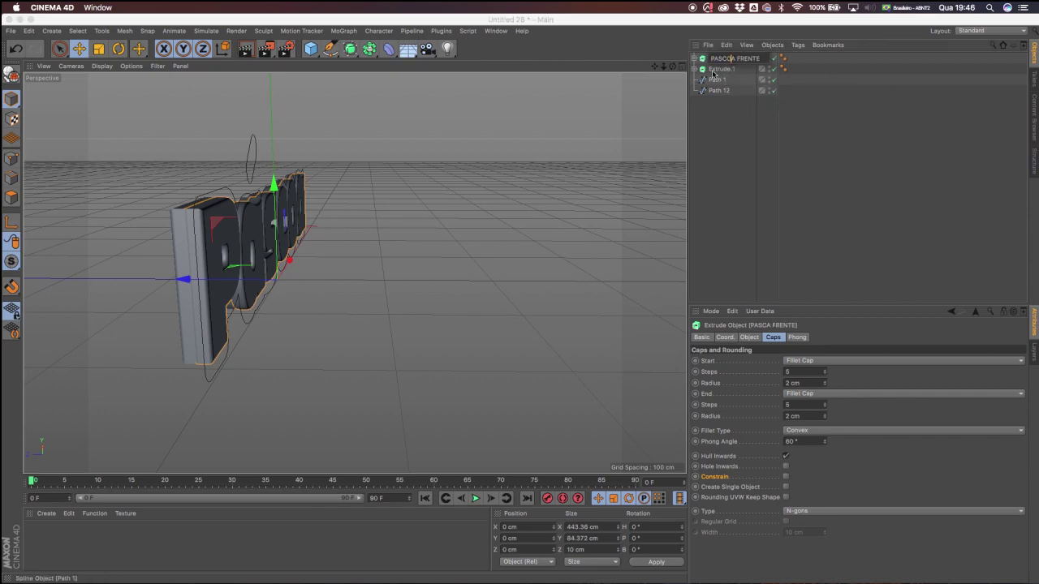
# Rename the copied Extrude as PASCOA TRAS and move it closer to the front letters, to about 4.3 cm in Z.
pyautogui.doubleClick(725, 70)
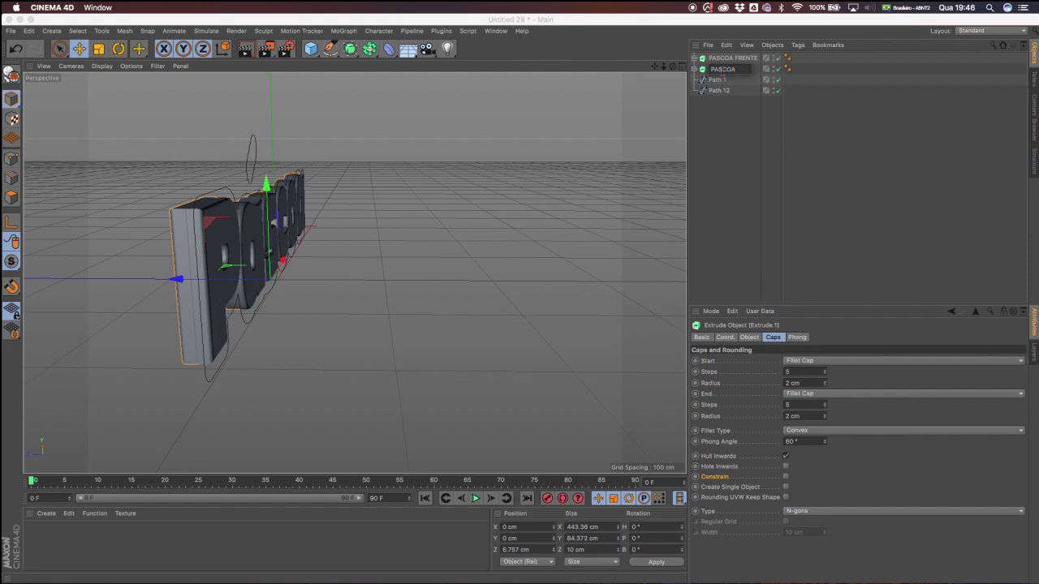
pyautogui.write('RAS')
pyautogui.press('Return')
pyautogui.keyDown('alt'); pyautogui.moveTo(201, 267); pyautogui.dragTo(216, 267); pyautogui.keyUp('alt')
pyautogui.moveTo(157, 281)
pyautogui.mouseDown()
pyautogui.moveTo(147, 281)
pyautogui.moveTo(164, 282)
pyautogui.mouseUp()
# Enable Constrain in the caps of PASCOA FRENTE so its fillets stay within the letter outlines, and check the stepped edges.
pyautogui.click(733, 58)
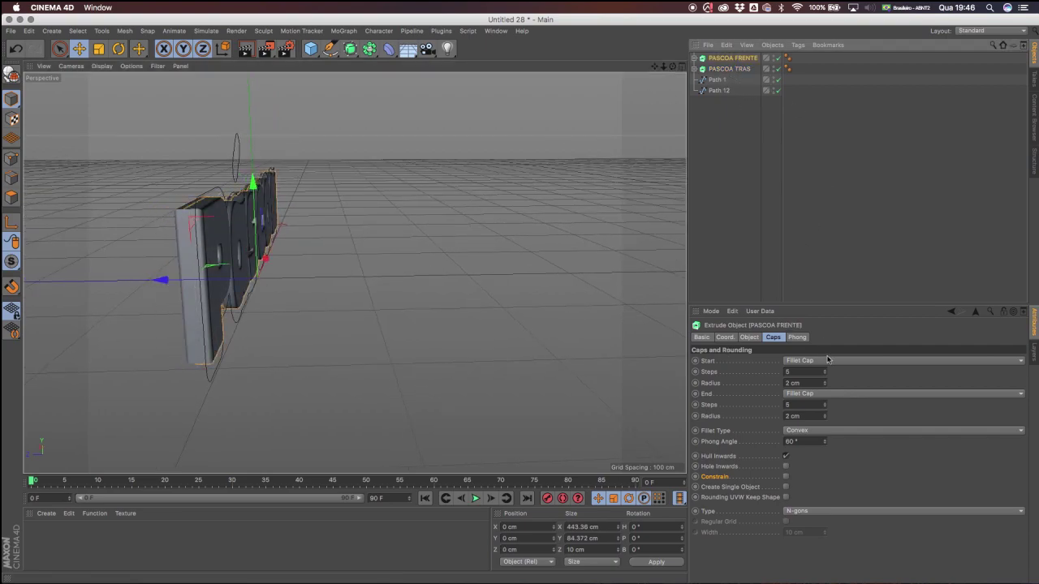
pyautogui.click(786, 477)
pyautogui.scroll(3, 354, 273)
pyautogui.moveTo(672, 66); pyautogui.dragTo(678, 68)
pyautogui.keyDown('alt'); pyautogui.moveTo(281, 198); pyautogui.dragTo(197, 199); pyautogui.keyUp('alt')
pyautogui.moveTo(655, 66); pyautogui.dragTo(568, 36)
pyautogui.moveTo(525, 249)
pyautogui.keyDown('alt'); pyautogui.mouseDown()
pyautogui.moveTo(443, 243)
pyautogui.moveTo(564, 248)
pyautogui.moveTo(520, 244)
pyautogui.mouseUp(); pyautogui.keyUp('alt')
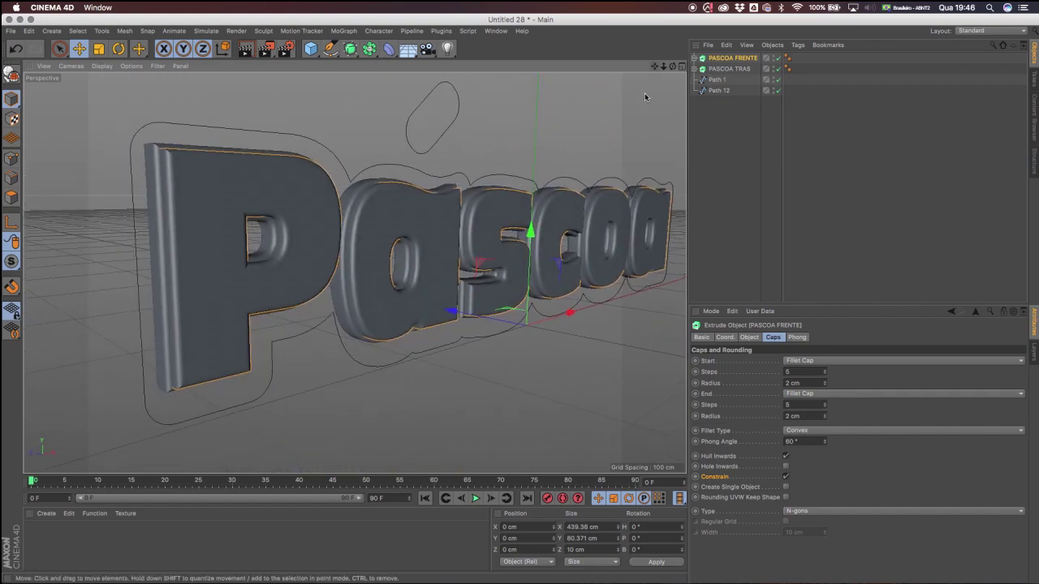
pyautogui.moveTo(655, 67); pyautogui.dragTo(638, 100)
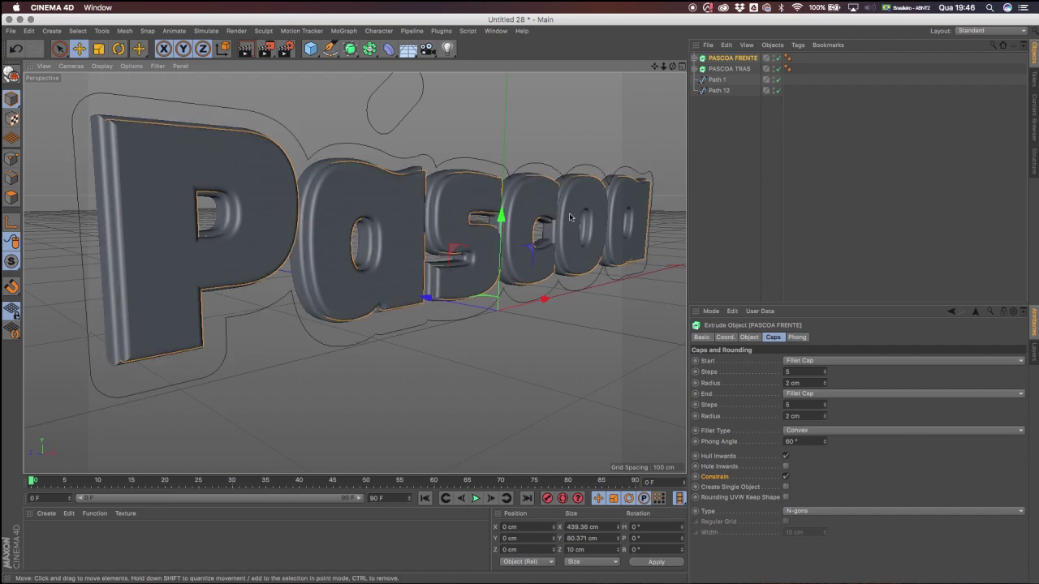
pyautogui.keyDown('alt'); pyautogui.moveTo(508, 248); pyautogui.dragTo(283, 198); pyautogui.keyUp('alt')
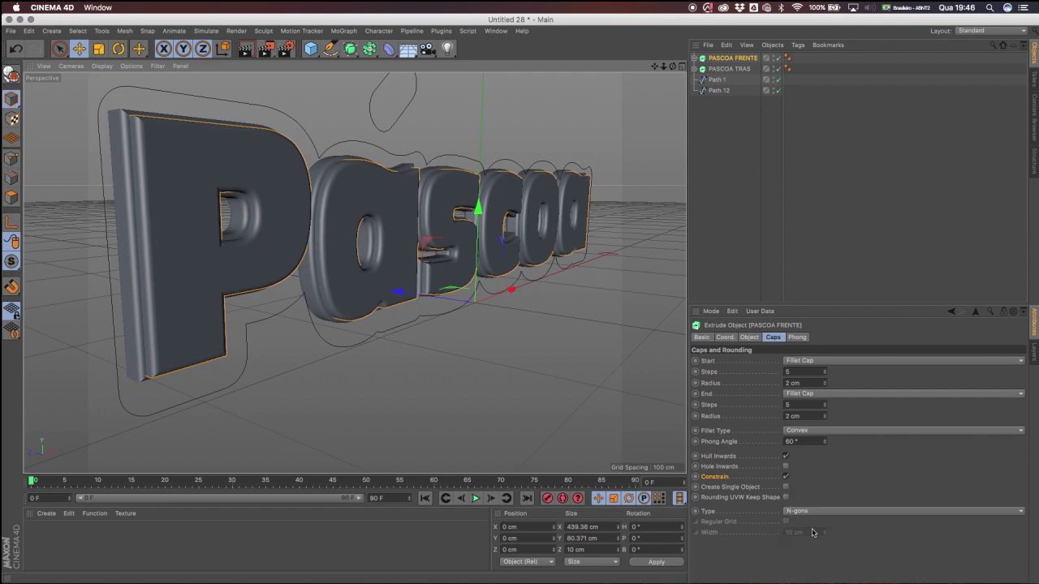
# Enable Create Single Object for PASCOA FRENTE and check the shading on the letter faces.
pyautogui.click(786, 487)
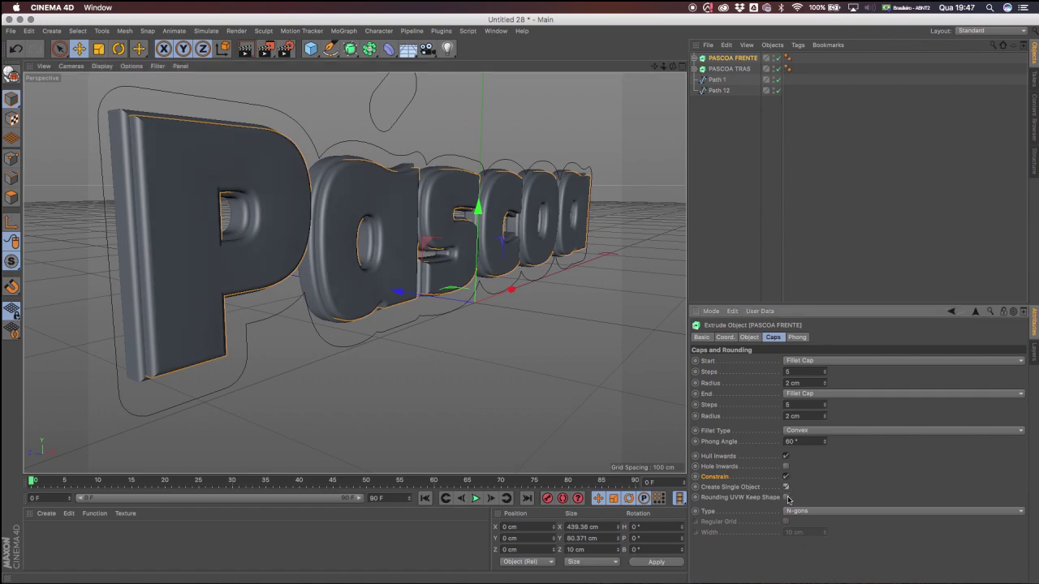
pyautogui.keyDown('alt'); pyautogui.moveTo(524, 267); pyautogui.dragTo(305, 217); pyautogui.keyUp('alt')
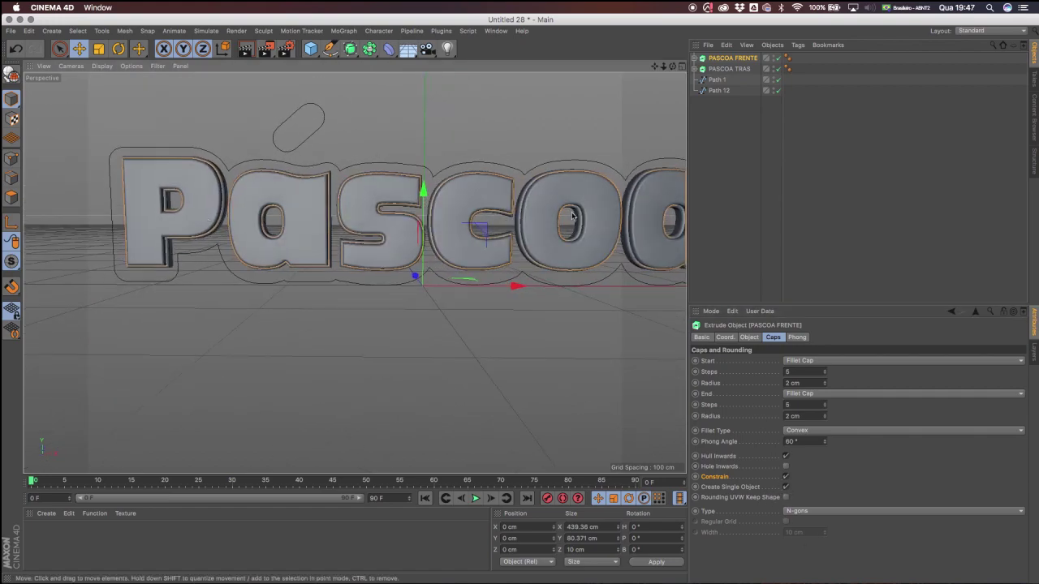
pyautogui.moveTo(655, 66); pyautogui.dragTo(596, 80)
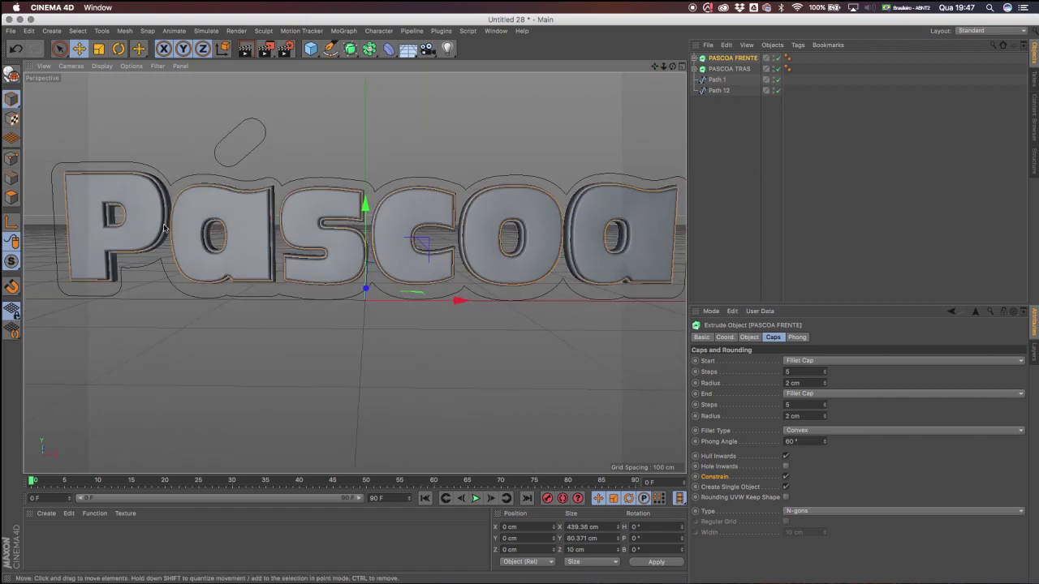
pyautogui.moveTo(655, 66); pyautogui.dragTo(650, 66)
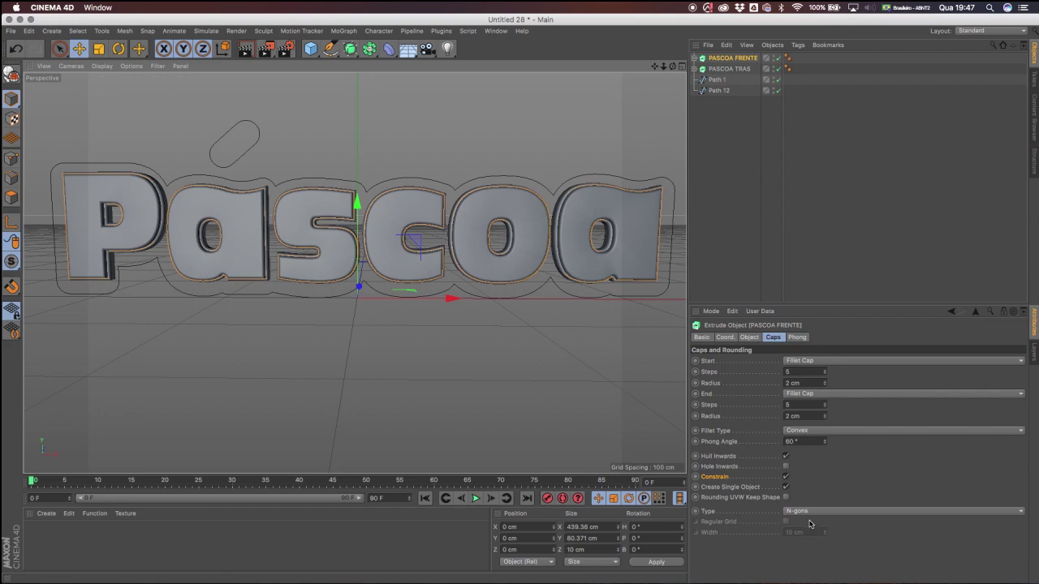
pyautogui.keyDown('alt'); pyautogui.moveTo(187, 211); pyautogui.dragTo(226, 213); pyautogui.keyUp('alt')
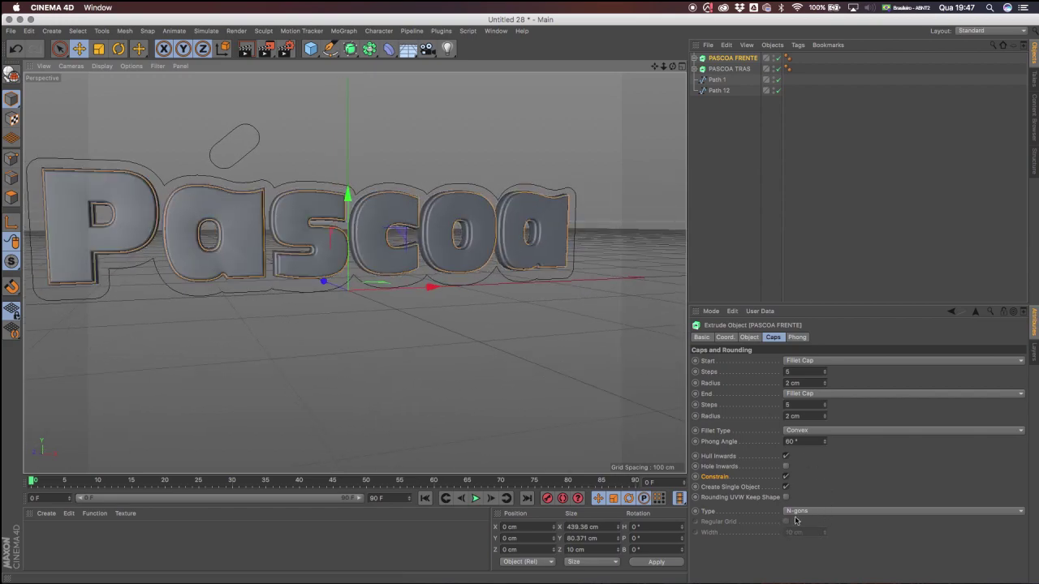
pyautogui.moveTo(654, 67)
pyautogui.mouseDown()
pyautogui.moveTo(663, 95)
pyautogui.moveTo(678, 97)
pyautogui.mouseUp()
pyautogui.moveTo(288, 219)
pyautogui.keyDown('alt'); pyautogui.mouseDown()
pyautogui.moveTo(354, 243)
pyautogui.moveTo(326, 236)
pyautogui.moveTo(447, 246)
pyautogui.moveTo(409, 223)
pyautogui.moveTo(311, 225)
pyautogui.moveTo(448, 158)
pyautogui.mouseUp(); pyautogui.keyUp('alt')
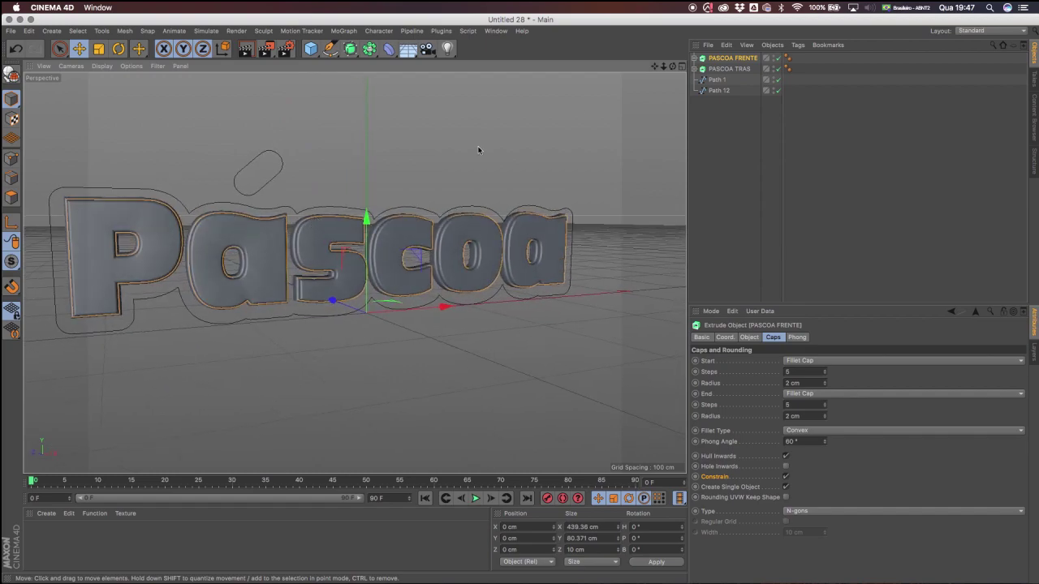
# Duplicate the PASCOA TRAS Extrude and delete the letter spline inside the copy.
pyautogui.click(716, 79)
pyautogui.click(718, 90)
pyautogui.click(716, 80)
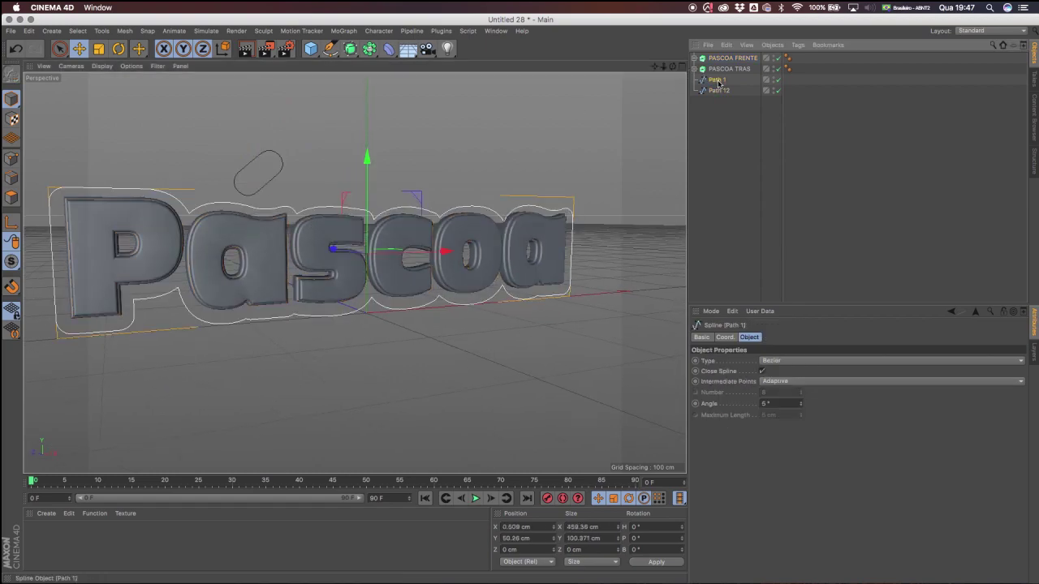
pyautogui.keyDown('alt'); pyautogui.moveTo(316, 236); pyautogui.dragTo(337, 241); pyautogui.keyUp('alt')
pyautogui.click(730, 69)
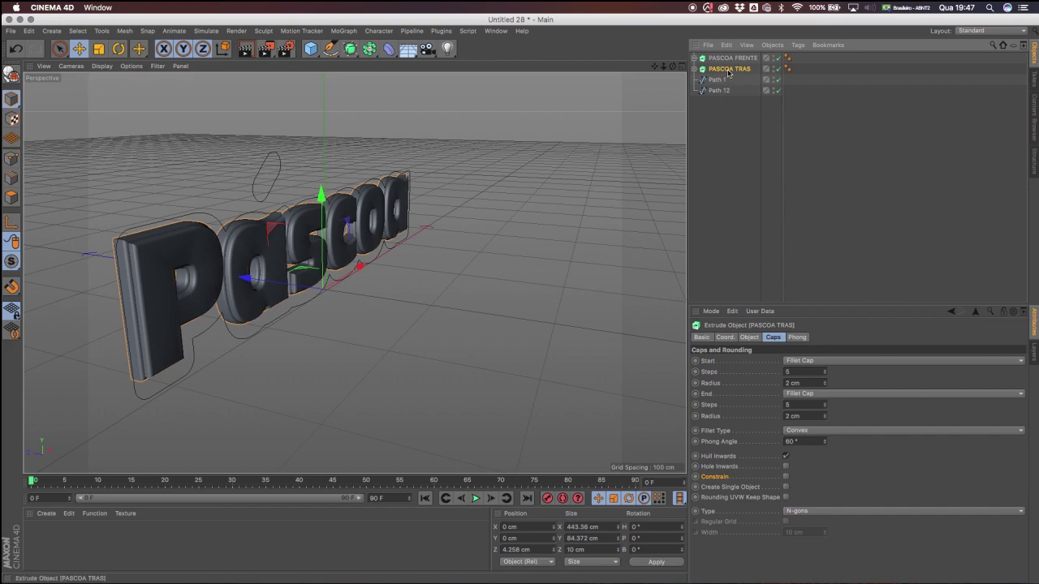
pyautogui.keyDown('ctrl'); pyautogui.moveTo(731, 63); pyautogui.dragTo(730, 64); pyautogui.keyUp('ctrl')
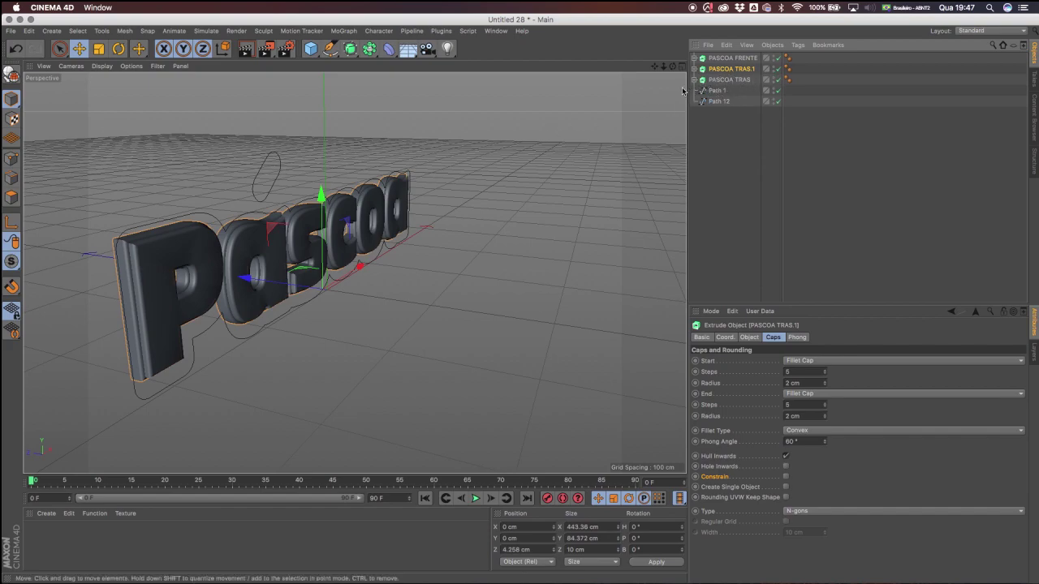
pyautogui.click(694, 69)
pyautogui.click(724, 80)
pyautogui.press('Delete')
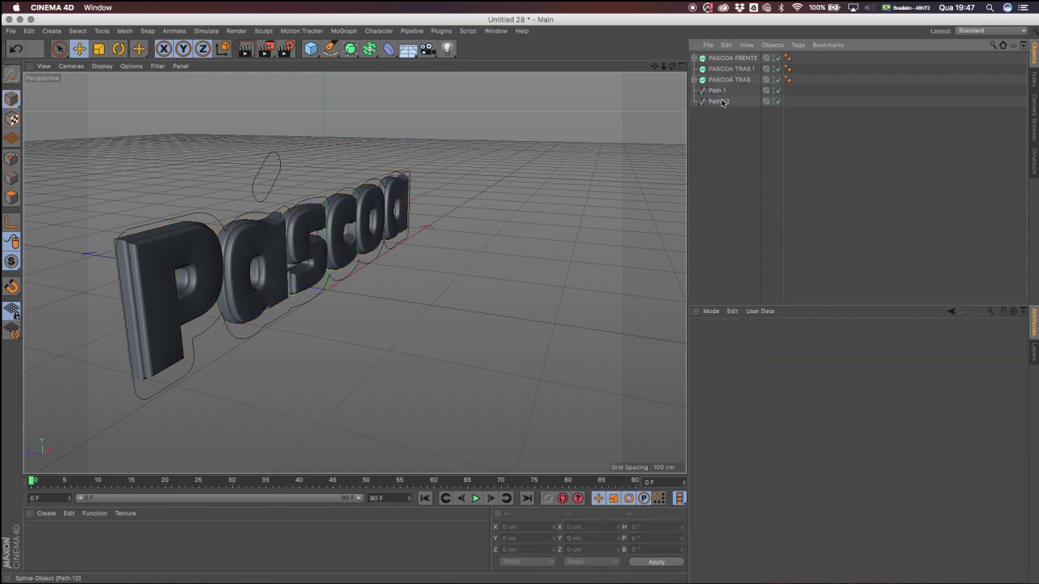
# Place the contour spline Path 1 inside the duplicated PASCOA TRAS.1 Extrude to form a bevelled backing around the letters.
pyautogui.moveTo(729, 72); pyautogui.dragTo(728, 74)
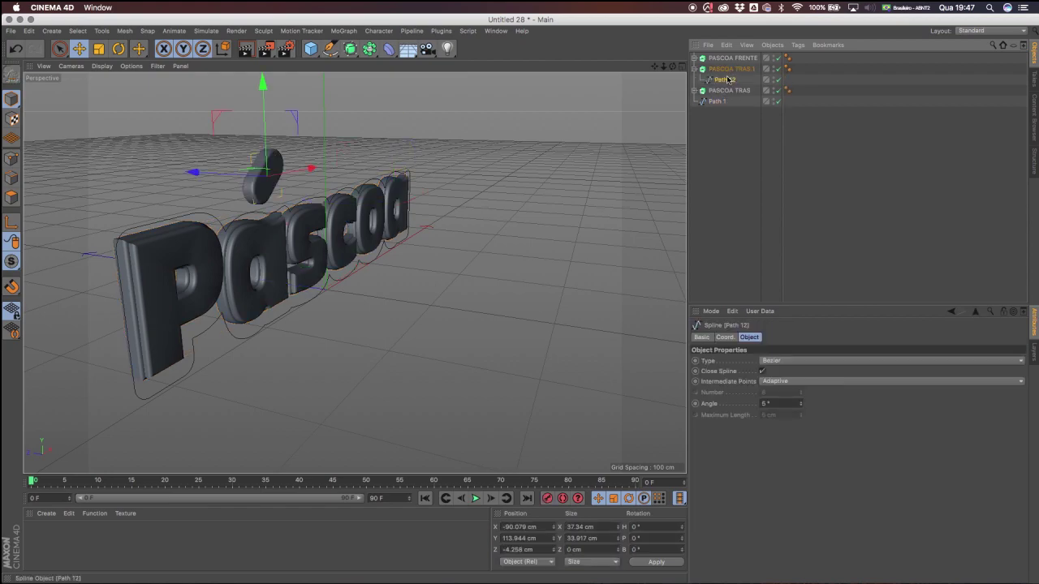
pyautogui.press('super+z')
pyautogui.click(722, 91)
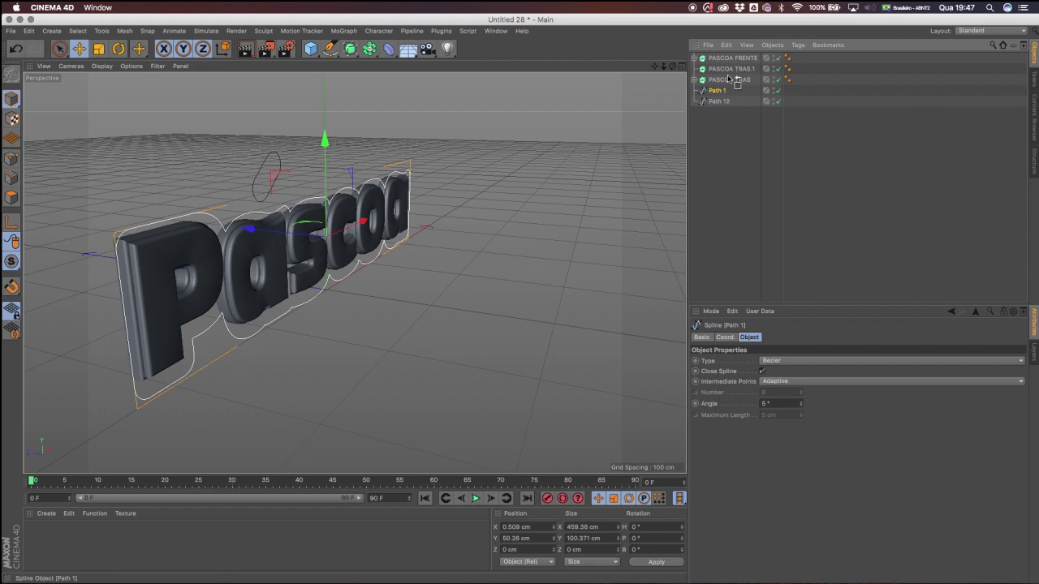
pyautogui.moveTo(731, 71); pyautogui.dragTo(731, 70)
pyautogui.keyDown('alt'); pyautogui.moveTo(238, 231); pyautogui.dragTo(215, 233); pyautogui.keyUp('alt')
pyautogui.moveTo(309, 221)
pyautogui.keyDown('alt'); pyautogui.mouseDown()
pyautogui.moveTo(284, 223)
pyautogui.moveTo(302, 208)
pyautogui.mouseUp(); pyautogui.keyUp('alt')
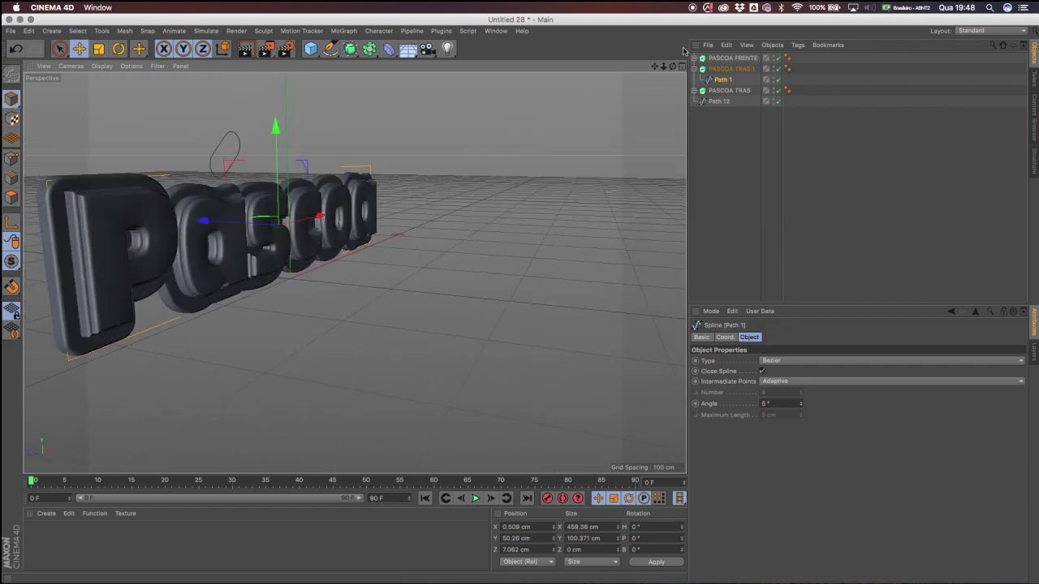
pyautogui.moveTo(654, 67); pyautogui.dragTo(714, 78)
pyautogui.keyDown('alt'); pyautogui.moveTo(326, 251); pyautogui.dragTo(290, 236); pyautogui.keyUp('alt')
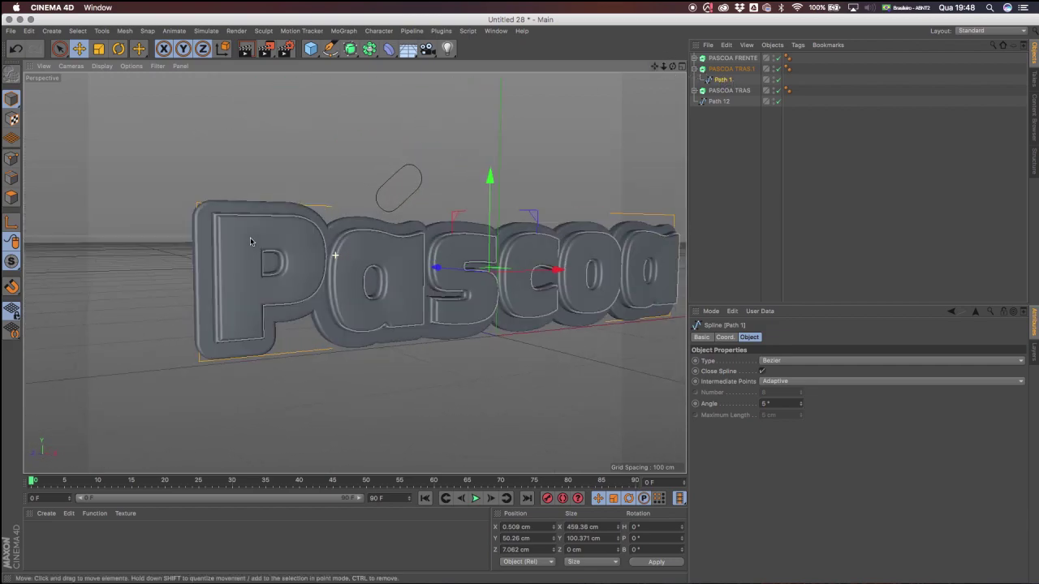
pyautogui.moveTo(655, 67); pyautogui.dragTo(547, 59)
pyautogui.keyDown('alt'); pyautogui.moveTo(439, 260); pyautogui.dragTo(524, 267); pyautogui.keyUp('alt')
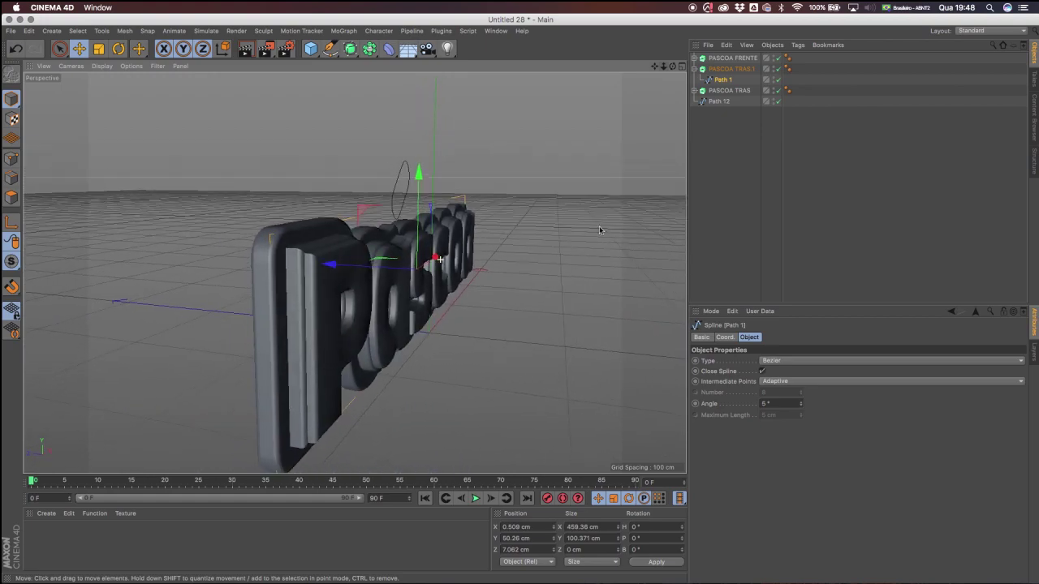
# Rename the PASCOA TRAS Extrude to BASE TRAS.
pyautogui.click(732, 58)
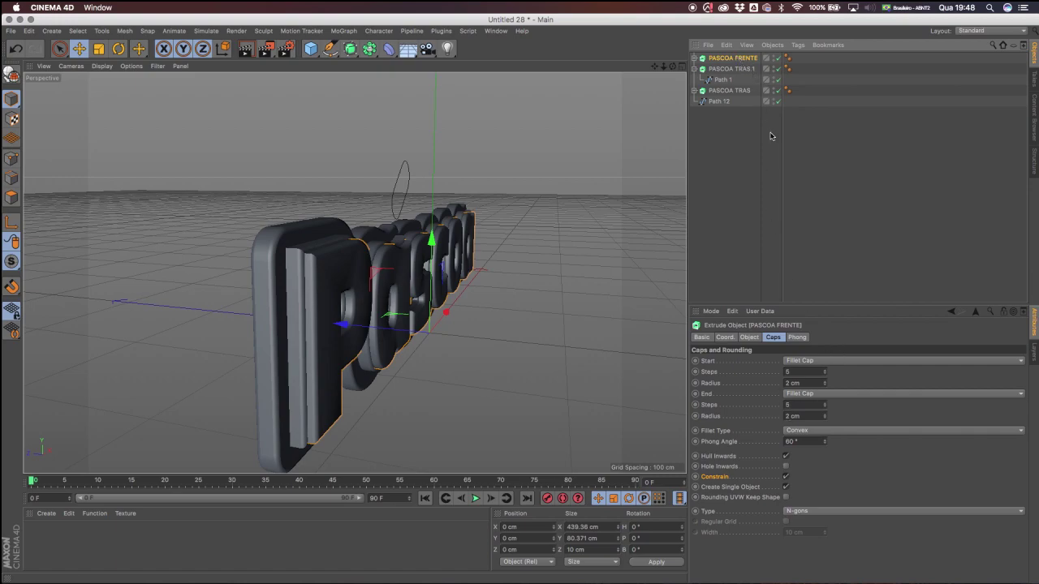
pyautogui.click(729, 91)
pyautogui.doubleClick(740, 94)
pyautogui.write('BO')
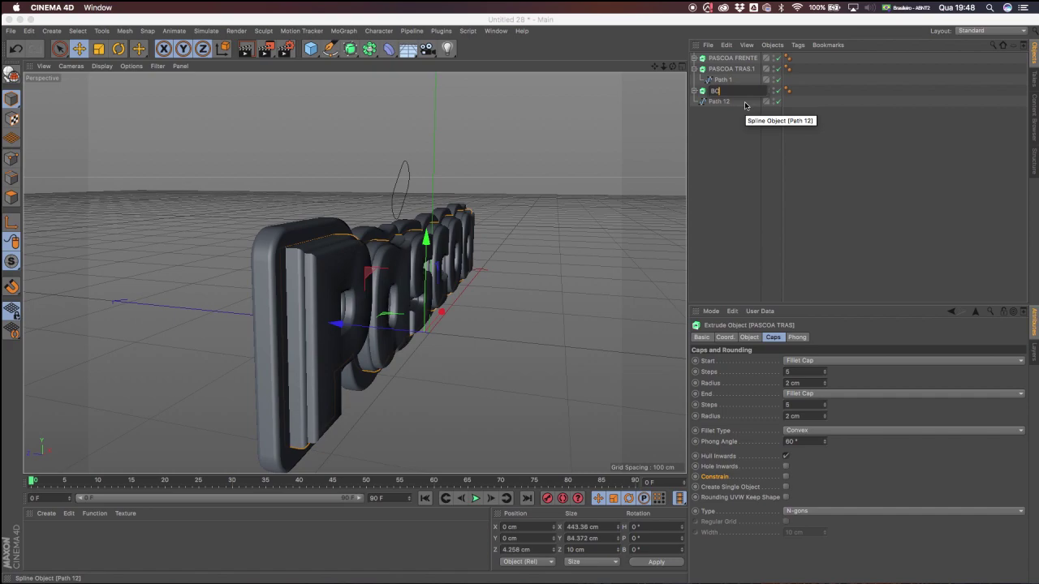
pyautogui.press('BackSpace')
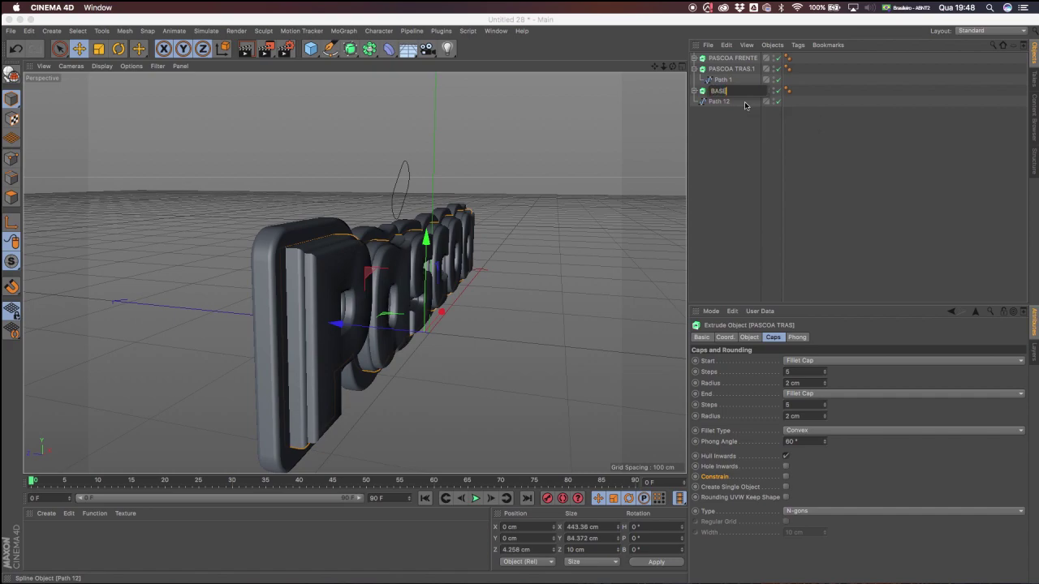
pyautogui.write('ASE TRAS')
pyautogui.press('Return')
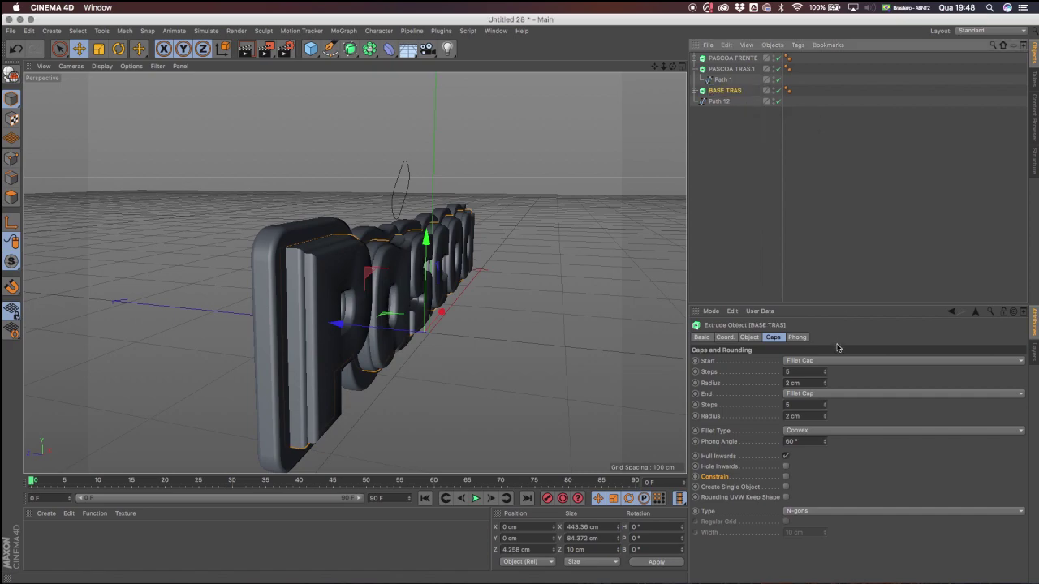
# Set the extrusion depth of the contour backing PASCOA TRAS.1 to 3 cm in Z.
pyautogui.click(751, 336)
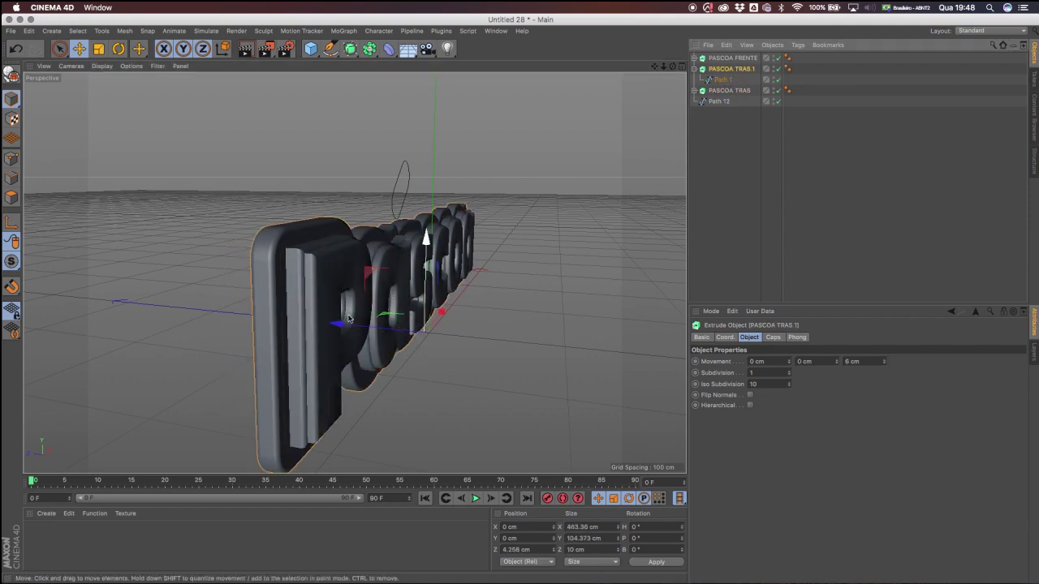
pyautogui.click(335, 324)
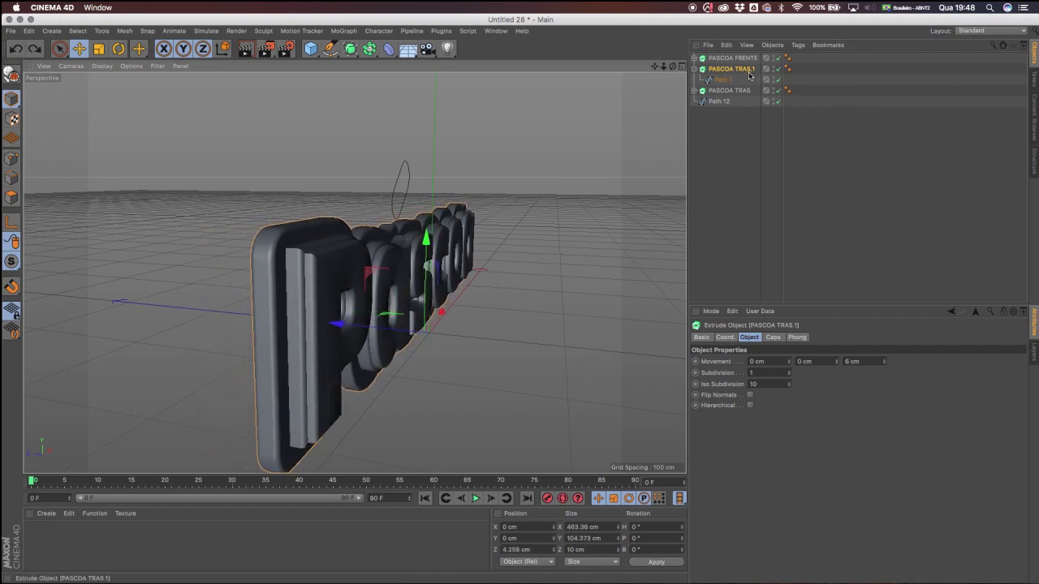
pyautogui.moveTo(884, 363); pyautogui.dragTo(885, 371)
pyautogui.click(884, 363)
pyautogui.keyDown('alt'); pyautogui.moveTo(560, 315); pyautogui.dragTo(372, 296); pyautogui.keyUp('alt')
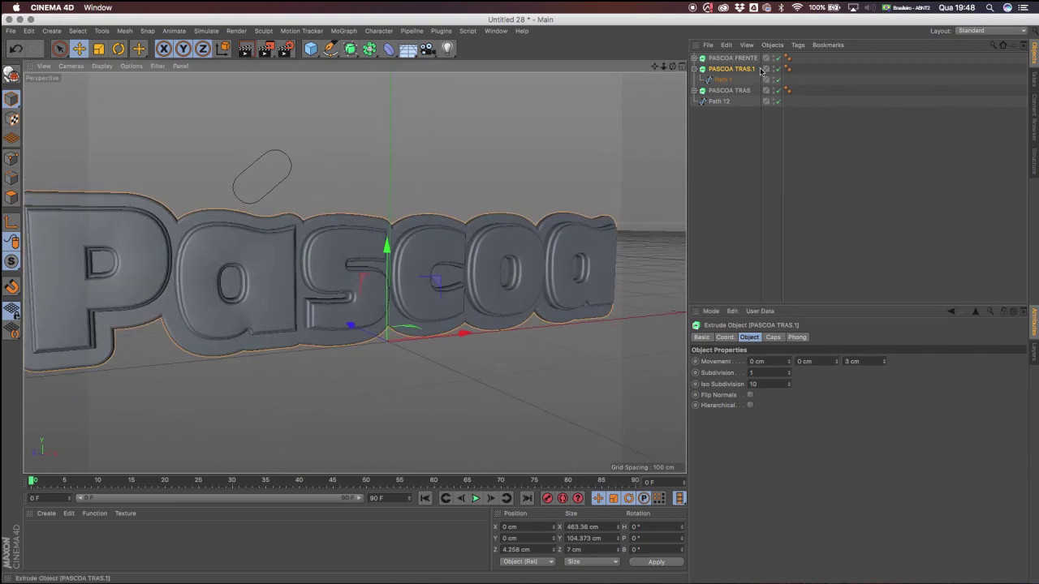
# Duplicate the contour Extrude PASCOA TRAS.1 and move the copy back to about 8.81 cm in Z.
pyautogui.click(695, 70)
pyautogui.keyDown('ctrl'); pyautogui.moveTo(721, 79); pyautogui.dragTo(721, 80); pyautogui.keyUp('ctrl')
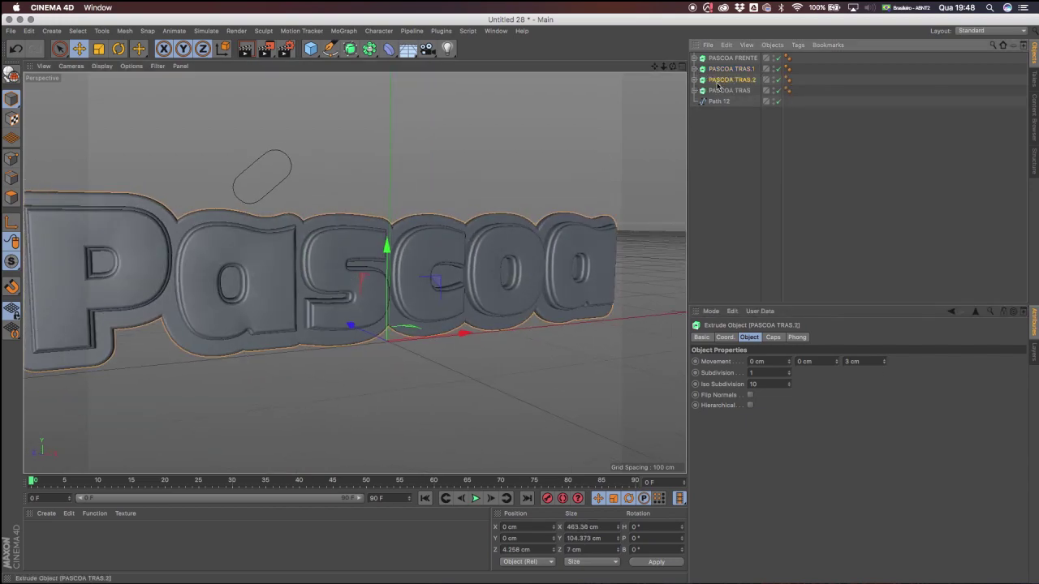
pyautogui.moveTo(655, 66); pyautogui.dragTo(821, 85)
pyautogui.keyDown('alt'); pyautogui.moveTo(408, 274); pyautogui.dragTo(487, 293); pyautogui.keyUp('alt')
pyautogui.moveTo(362, 307); pyautogui.dragTo(348, 305)
# Set the extrusion depth of the duplicated contour PASCOA TRAS.2 to 1 cm in Z.
pyautogui.click(885, 365)
pyautogui.click(885, 364)
pyautogui.keyDown('alt'); pyautogui.moveTo(431, 301); pyautogui.dragTo(302, 232); pyautogui.keyUp('alt')
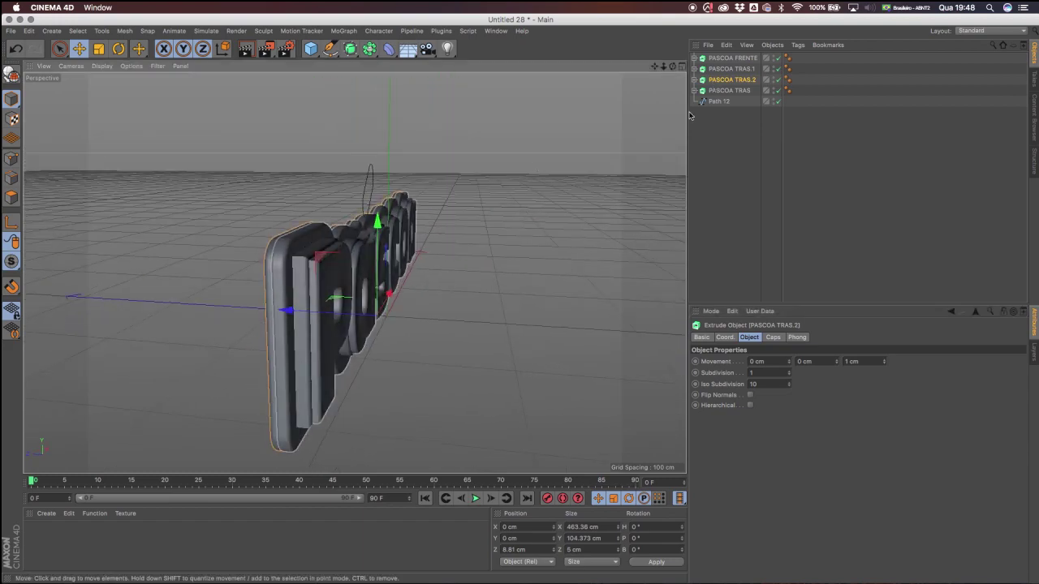
# Rename PASCOA TRAS.1 to BASE VETOR FRENTE and PASCOA TRAS.2 to BASE VETOR TRAS.
pyautogui.click(747, 71)
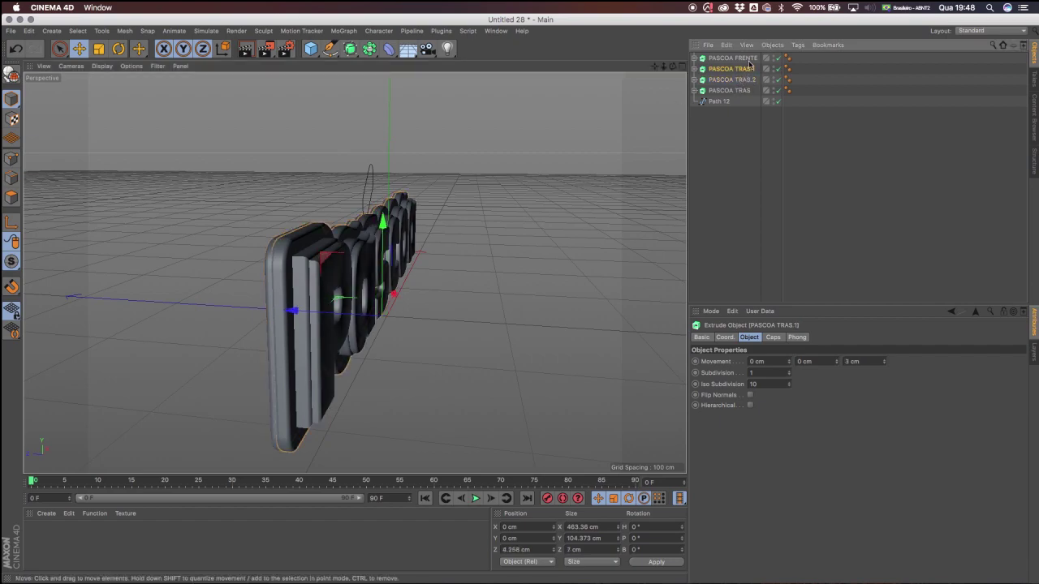
pyautogui.doubleClick(740, 72)
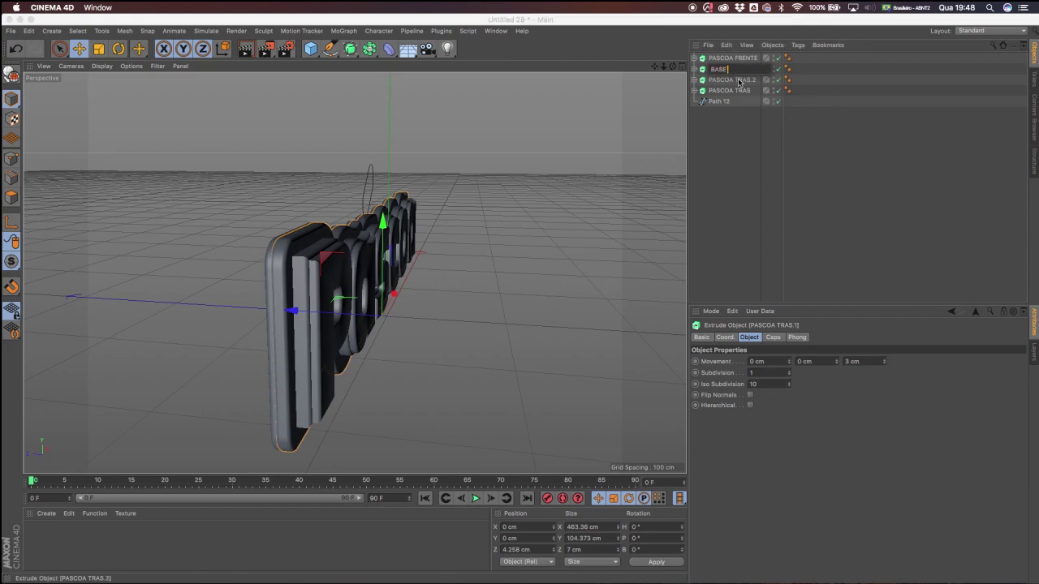
pyautogui.write('BASE VETOR FRENTE')
pyautogui.press('Return')
pyautogui.doubleClick(740, 81)
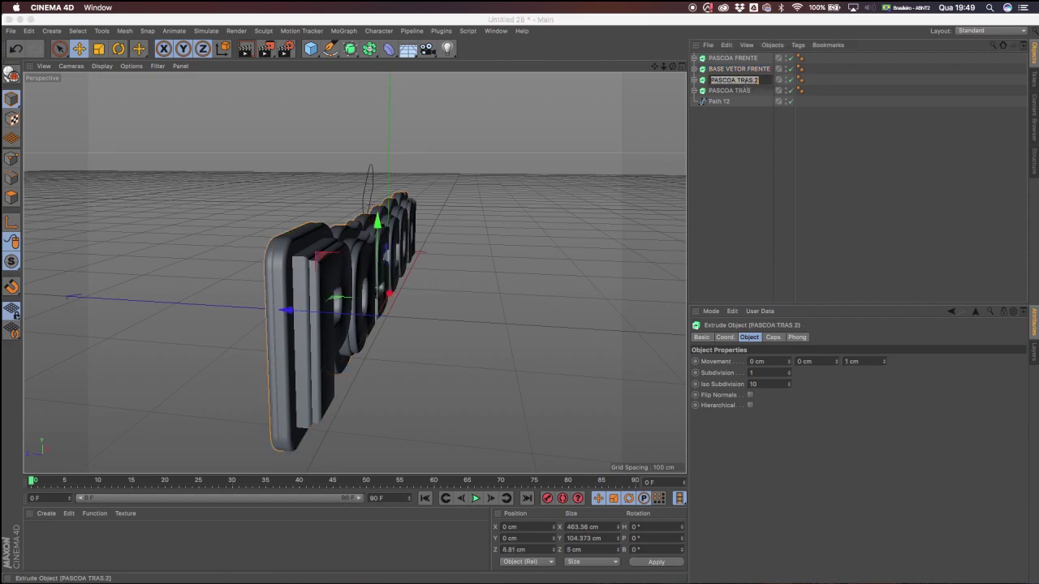
pyautogui.press('Return')
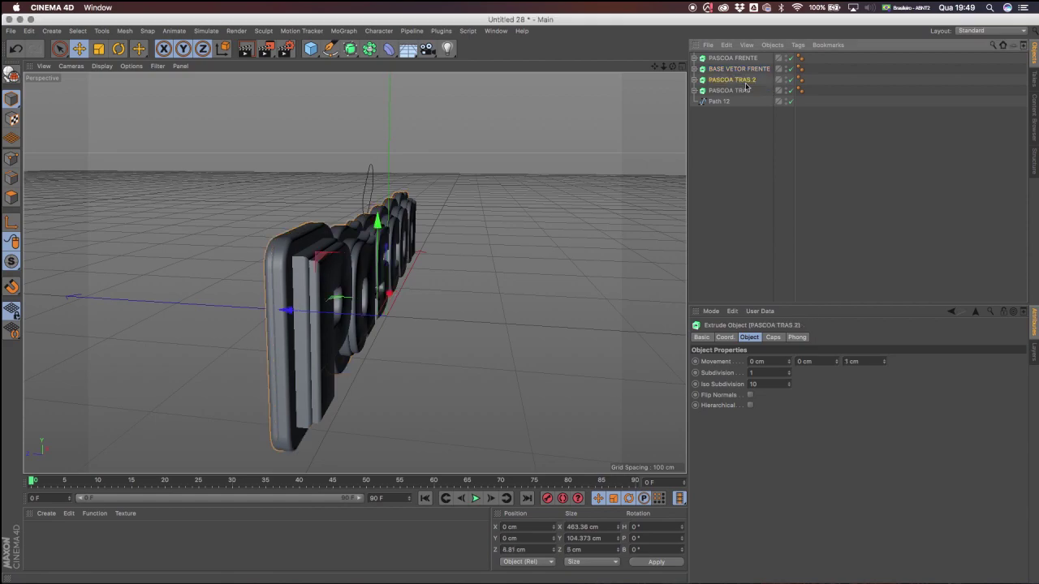
pyautogui.moveTo(357, 306)
pyautogui.keyDown('alt'); pyautogui.mouseDown()
pyautogui.moveTo(286, 308)
pyautogui.moveTo(340, 307)
pyautogui.mouseUp(); pyautogui.keyUp('alt')
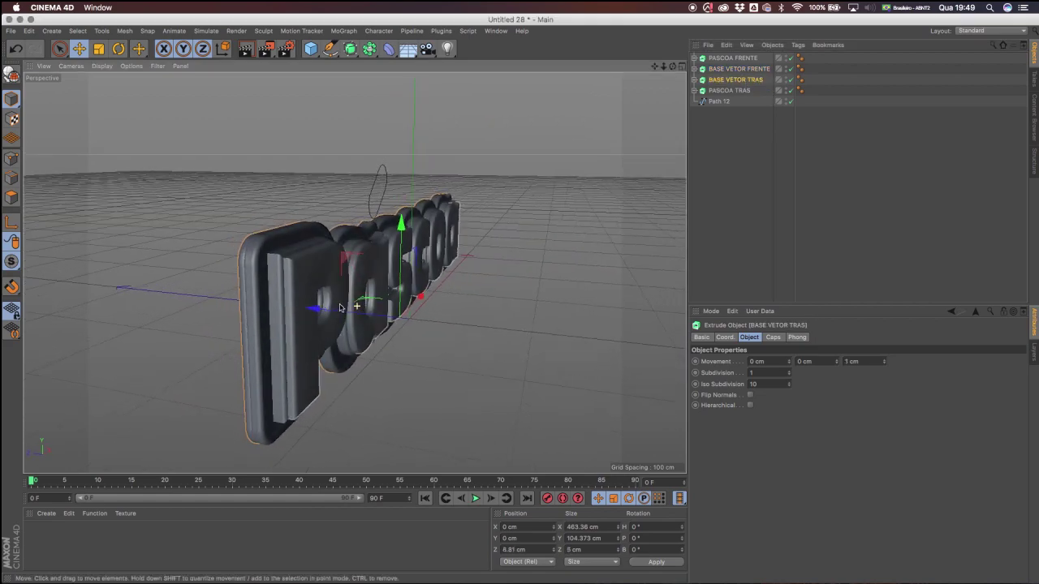
pyautogui.moveTo(654, 67); pyautogui.dragTo(641, 56)
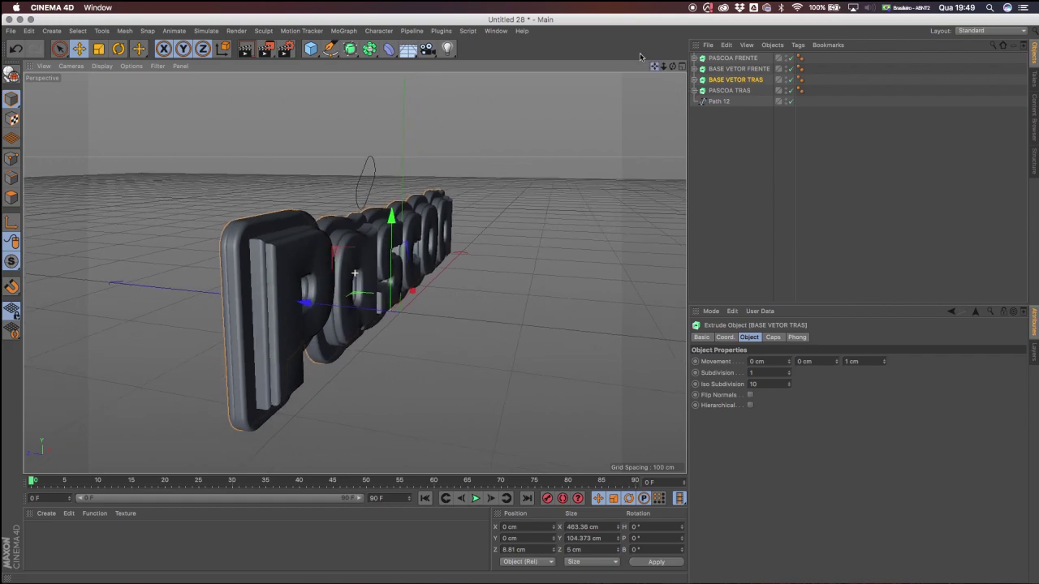
pyautogui.click(728, 81)
pyautogui.moveTo(306, 300)
pyautogui.mouseDown()
pyautogui.moveTo(317, 310)
pyautogui.moveTo(334, 305)
pyautogui.moveTo(308, 310)
pyautogui.mouseUp()
pyautogui.press('super+z')
# Enable Constrain and Create Single Object in the caps of BASE VETOR FRENTE and check the contour's bevels.
pyautogui.click(739, 69)
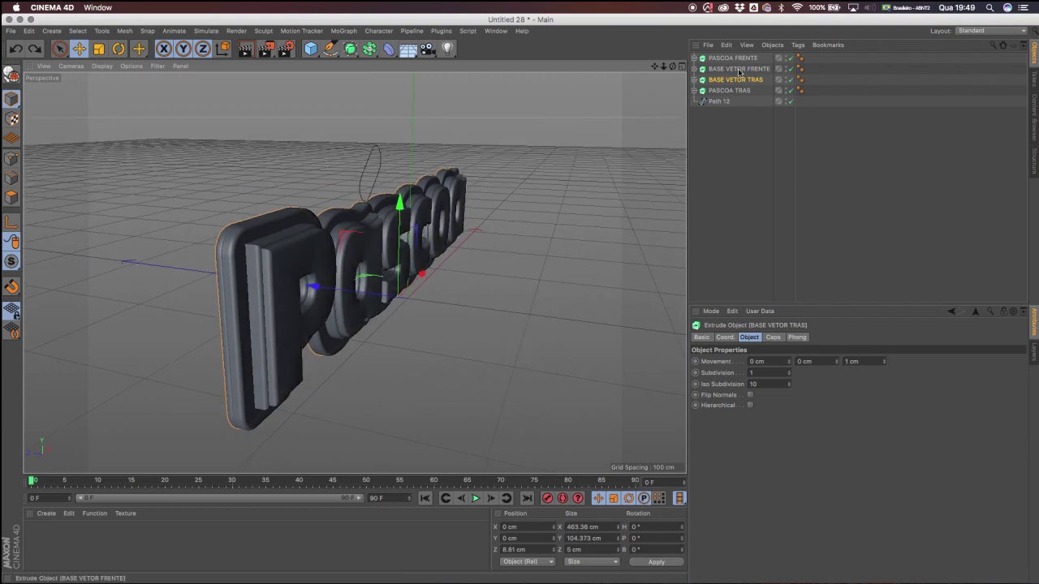
pyautogui.click(774, 337)
pyautogui.click(787, 477)
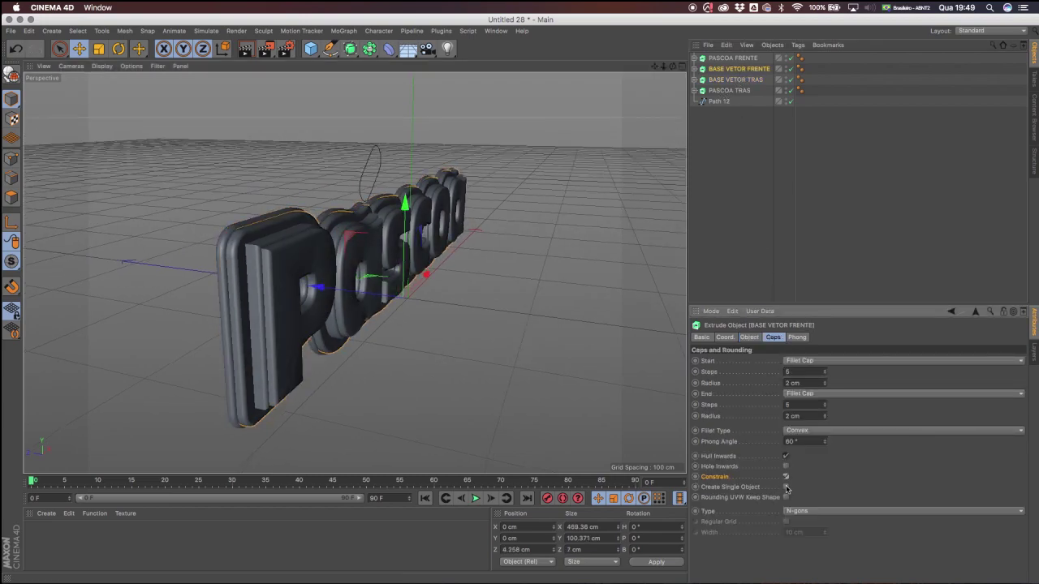
pyautogui.click(785, 488)
pyautogui.keyDown('alt'); pyautogui.moveTo(528, 327); pyautogui.dragTo(212, 249); pyautogui.keyUp('alt')
pyautogui.moveTo(654, 66); pyautogui.dragTo(641, 190)
pyautogui.moveTo(442, 280)
pyautogui.keyDown('alt'); pyautogui.mouseDown()
pyautogui.moveTo(398, 275)
pyautogui.moveTo(538, 290)
pyautogui.moveTo(522, 281)
pyautogui.moveTo(557, 271)
pyautogui.moveTo(430, 278)
pyautogui.mouseUp(); pyautogui.keyUp('alt')
pyautogui.moveTo(655, 66); pyautogui.dragTo(700, 65)
pyautogui.keyDown('alt'); pyautogui.moveTo(273, 197); pyautogui.dragTo(316, 218); pyautogui.keyUp('alt')
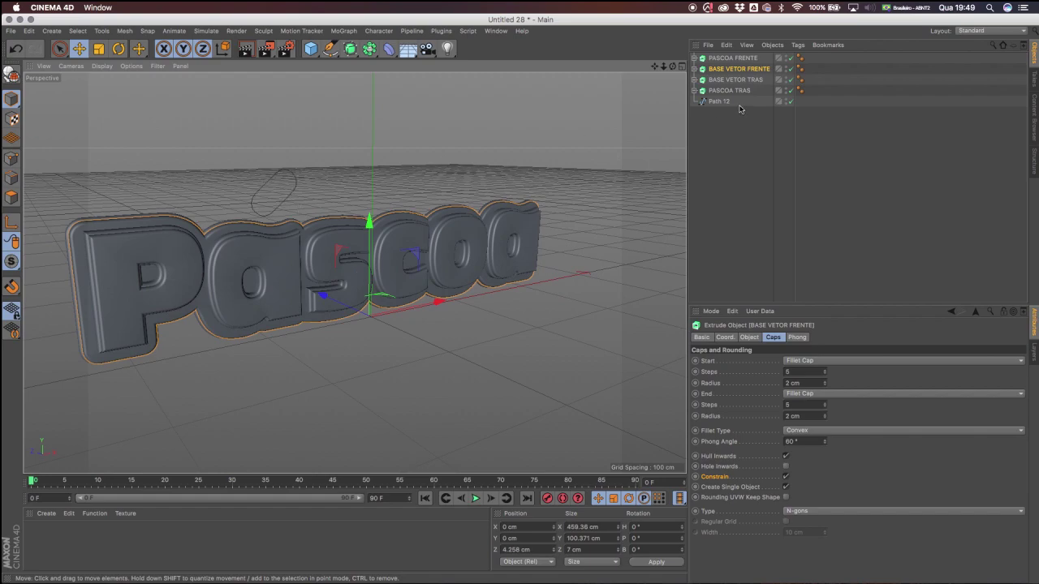
# Duplicate the PASCOA TRAS Extrude and replace the letter spline inside the copy with the accent spline Path 12.
pyautogui.click(738, 100)
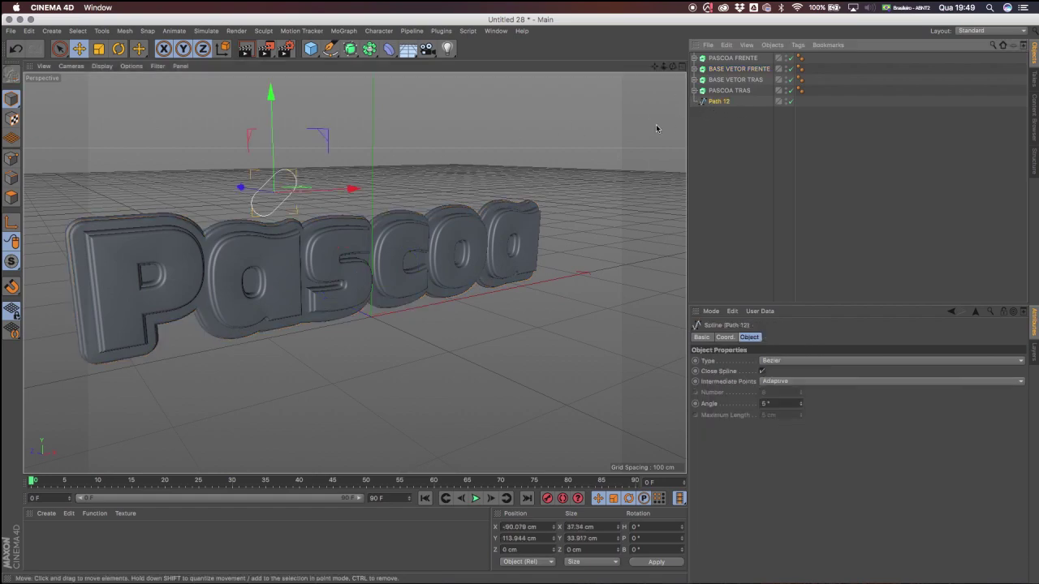
pyautogui.click(734, 91)
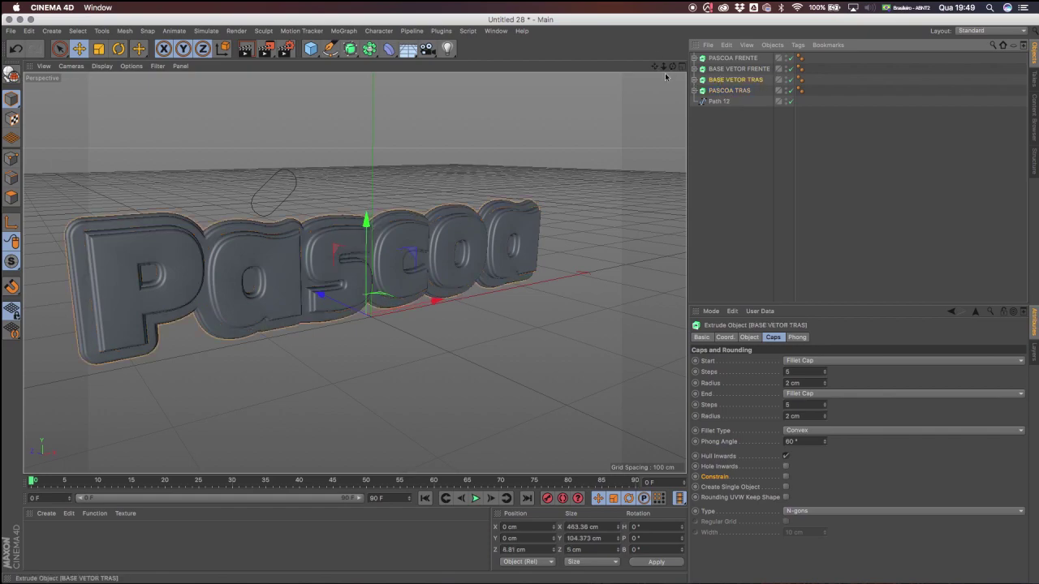
pyautogui.keyDown('ctrl'); pyautogui.moveTo(729, 104); pyautogui.dragTo(729, 107); pyautogui.keyUp('ctrl')
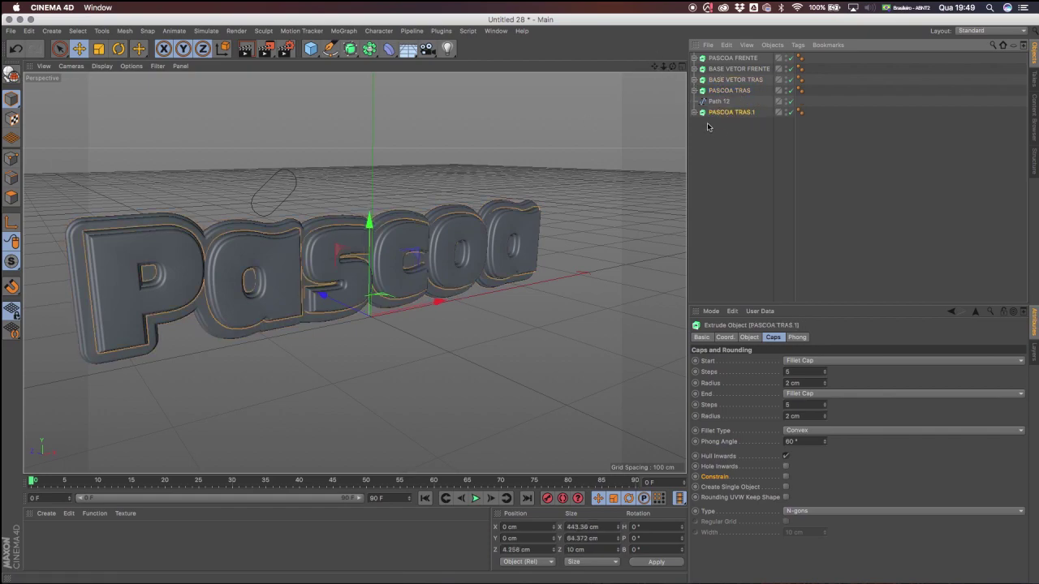
pyautogui.click(695, 112)
pyautogui.click(724, 123)
pyautogui.press('Delete')
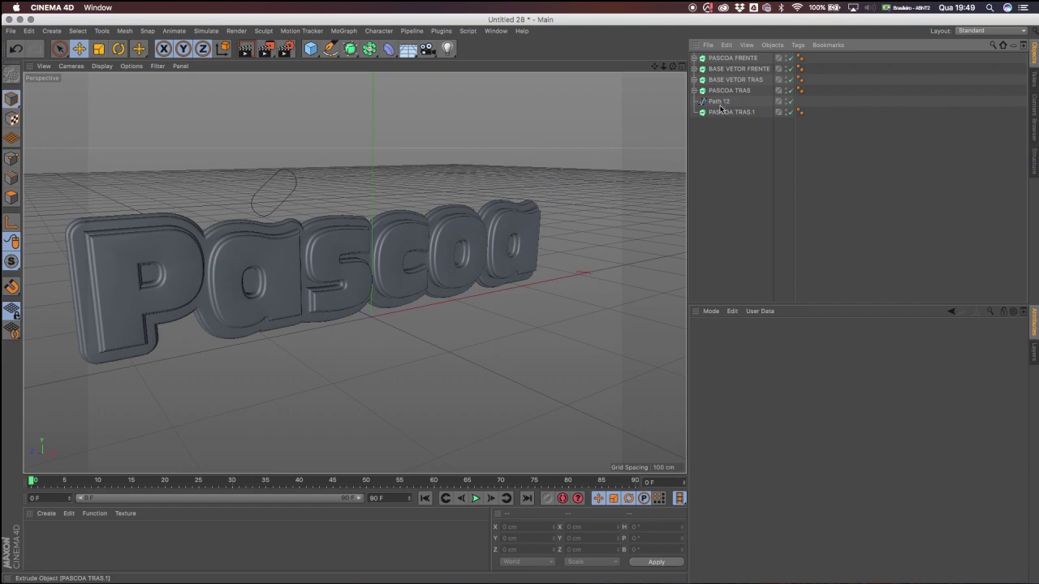
pyautogui.moveTo(728, 114); pyautogui.dragTo(728, 119)
pyautogui.keyDown('alt'); pyautogui.moveTo(357, 217); pyautogui.dragTo(454, 195); pyautogui.keyUp('alt')
# Duplicate the accent Extrude PASCOA TRAS.1 and move the copy back to about 9.13 cm in Z.
pyautogui.click(723, 103)
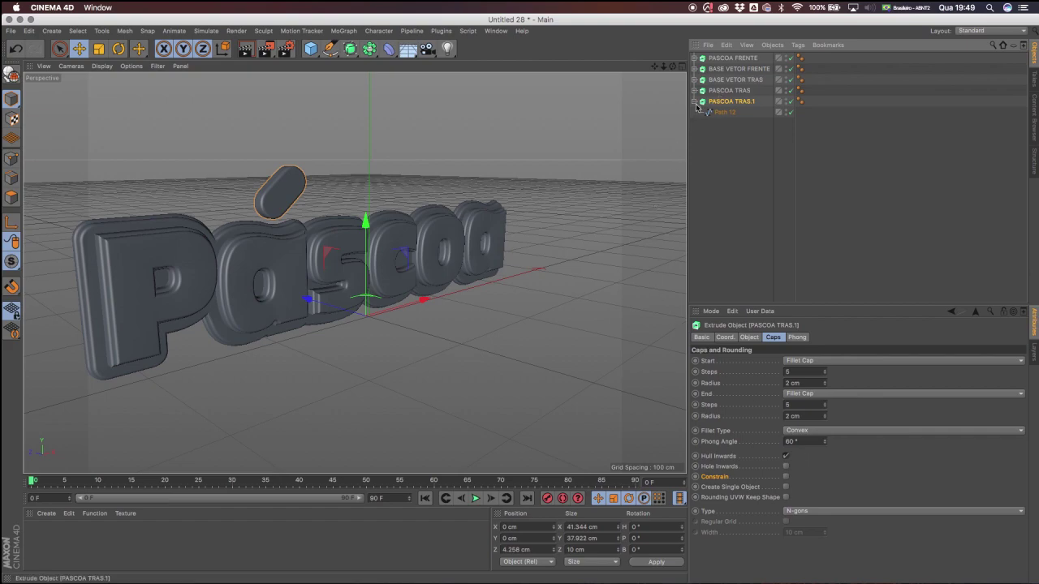
pyautogui.keyDown('ctrl'); pyautogui.moveTo(720, 105); pyautogui.dragTo(722, 116); pyautogui.keyUp('ctrl')
pyautogui.keyDown('alt'); pyautogui.moveTo(243, 251); pyautogui.dragTo(271, 289); pyautogui.keyUp('alt')
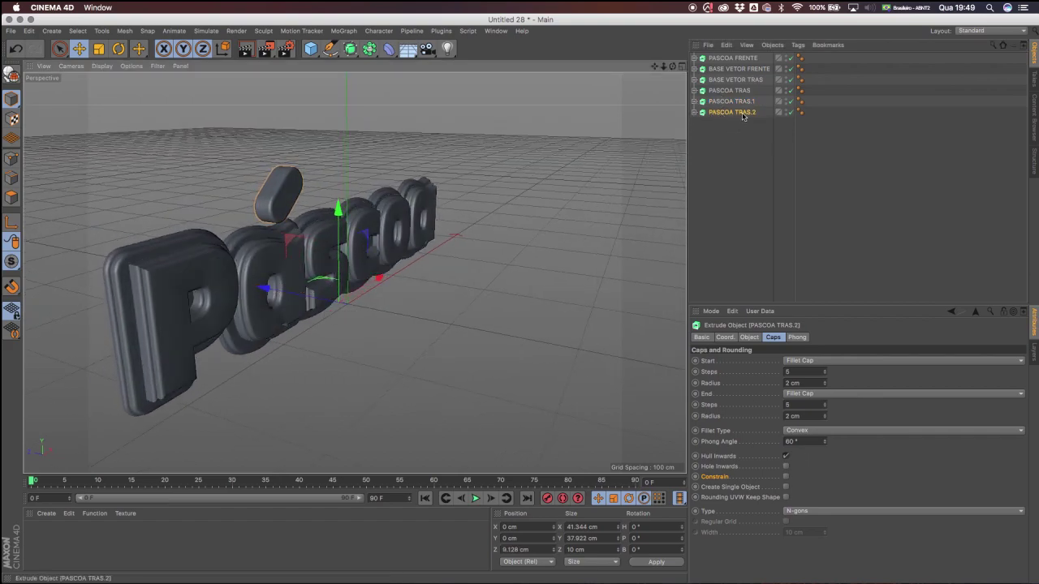
# Enable Constrain and Create Single Object in the caps of the front accent Extrude PASCOA TRAS.1.
pyautogui.click(738, 101)
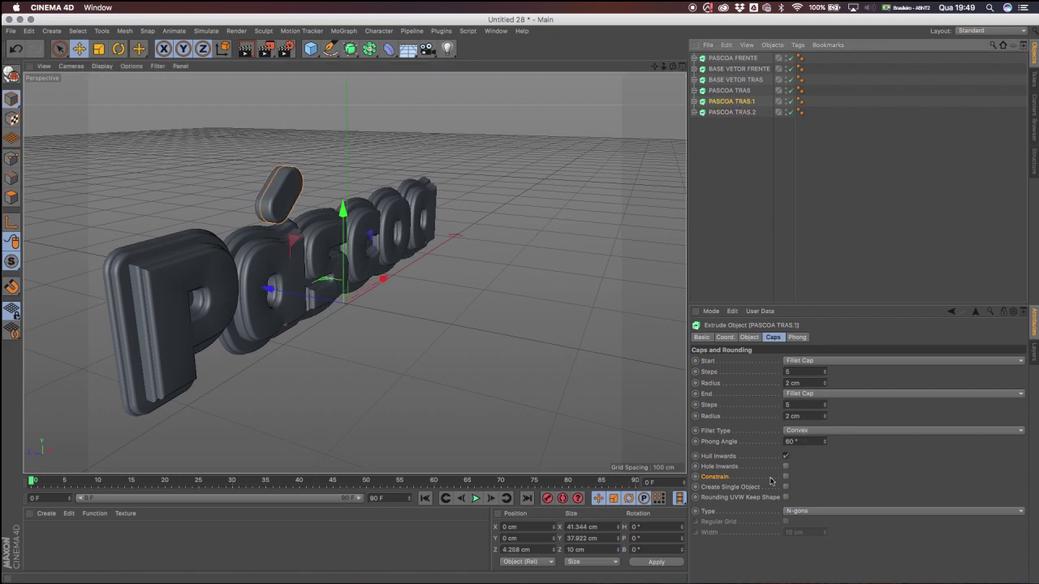
pyautogui.click(785, 478)
pyautogui.keyDown('alt'); pyautogui.moveTo(342, 242); pyautogui.dragTo(315, 230); pyautogui.keyUp('alt')
# Rename the front accent Extrude to ACENTO FRENTE and the rear one to ACENTO TRAS.
pyautogui.click(745, 103)
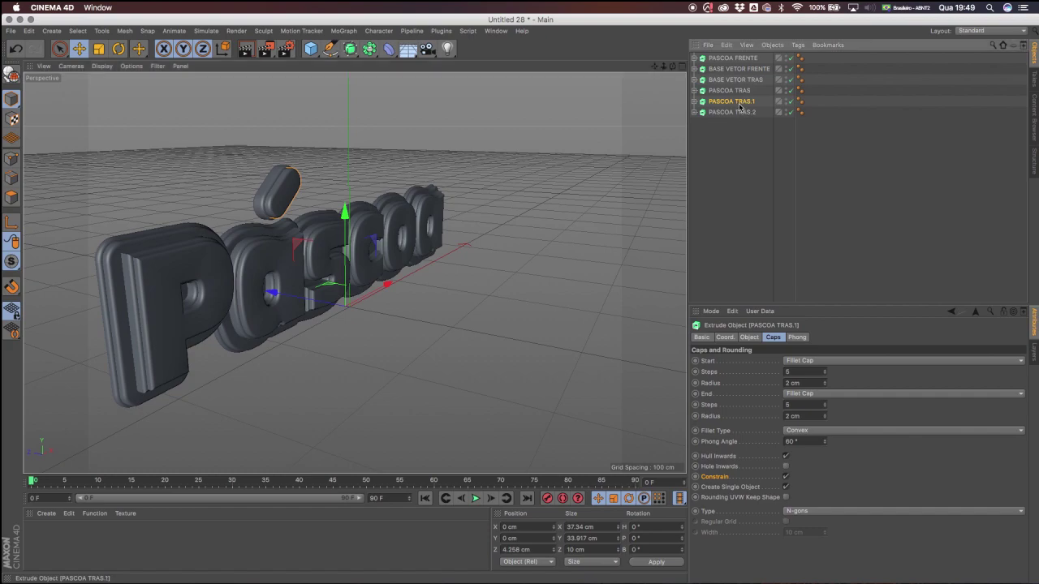
pyautogui.doubleClick(739, 103)
pyautogui.write('ACENTO FREN')
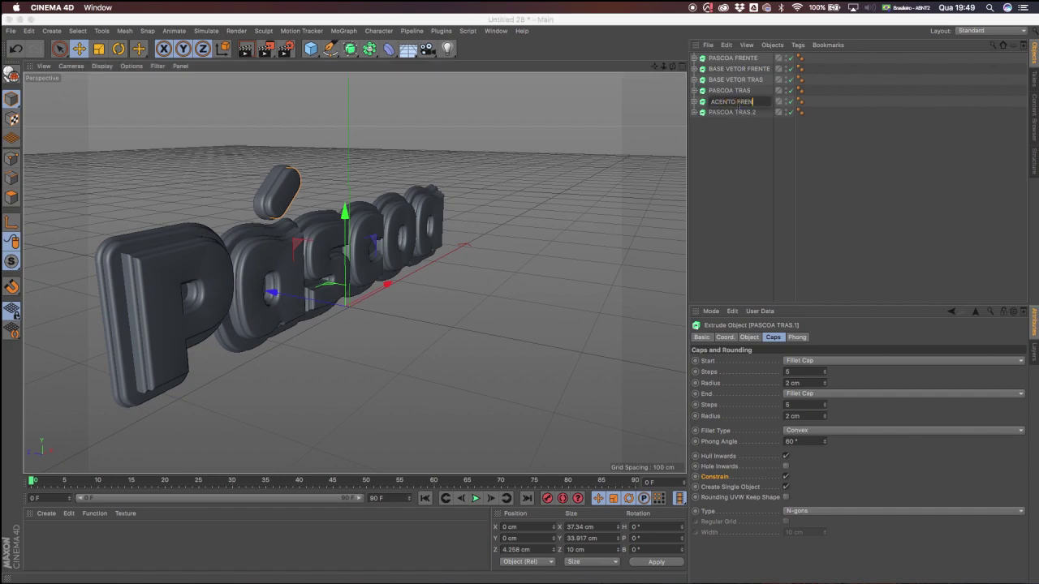
pyautogui.write('TE')
pyautogui.press('Return')
pyautogui.doubleClick(735, 112)
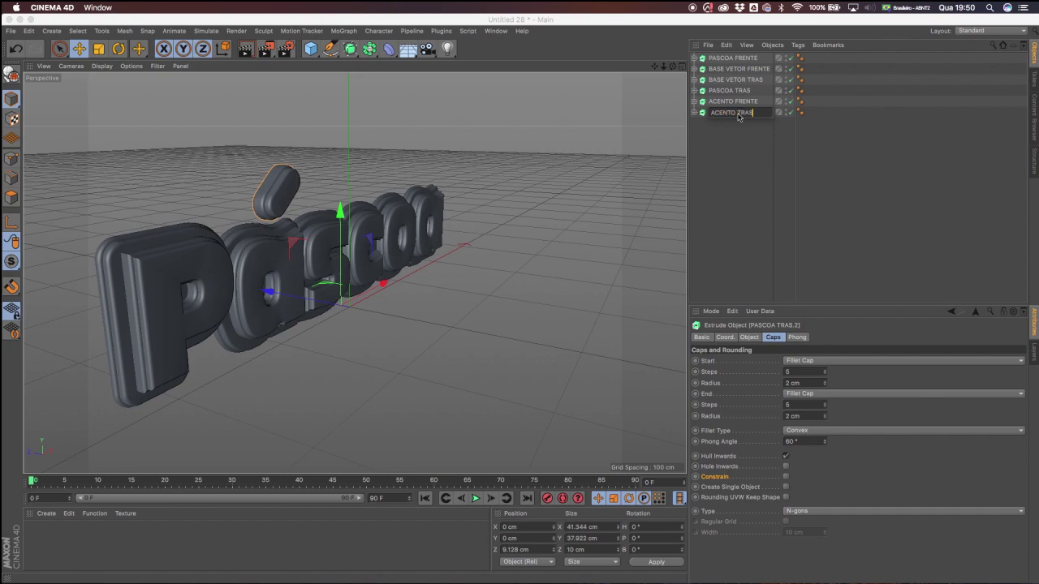
pyautogui.write('ACENTO TRAS')
pyautogui.press('Return')
# Examine the layered Páscoa lettering and its accent from the front.
pyautogui.moveTo(655, 65); pyautogui.dragTo(680, 37)
pyautogui.keyDown('alt'); pyautogui.moveTo(373, 241); pyautogui.dragTo(253, 224); pyautogui.keyUp('alt')
pyautogui.moveTo(655, 67); pyautogui.dragTo(656, 114)
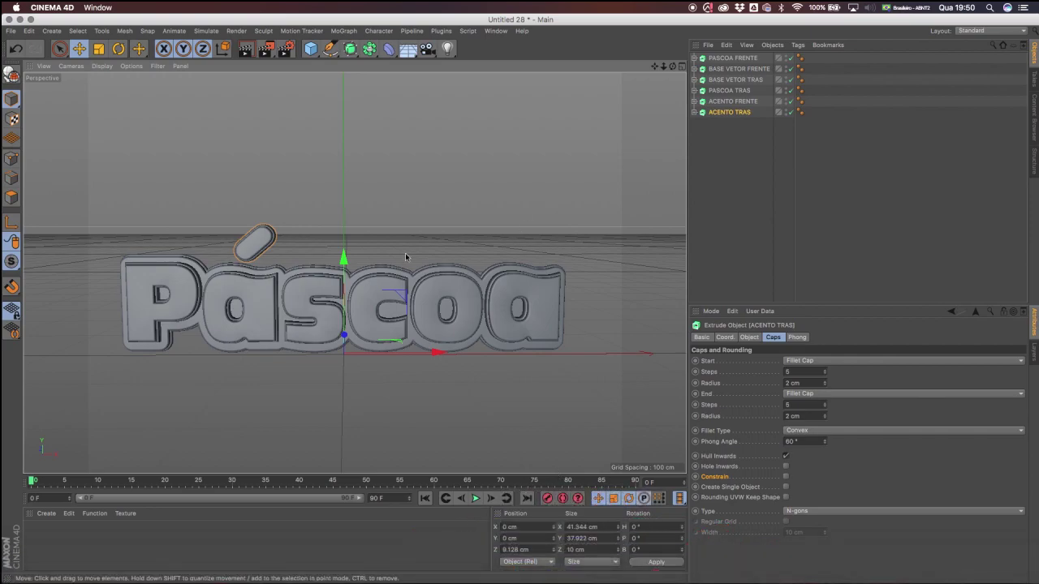
pyautogui.keyDown('alt'); pyautogui.moveTo(281, 276); pyautogui.dragTo(265, 301); pyautogui.keyUp('alt')
pyautogui.keyDown('alt'); pyautogui.moveTo(412, 262); pyautogui.dragTo(344, 268); pyautogui.keyUp('alt')
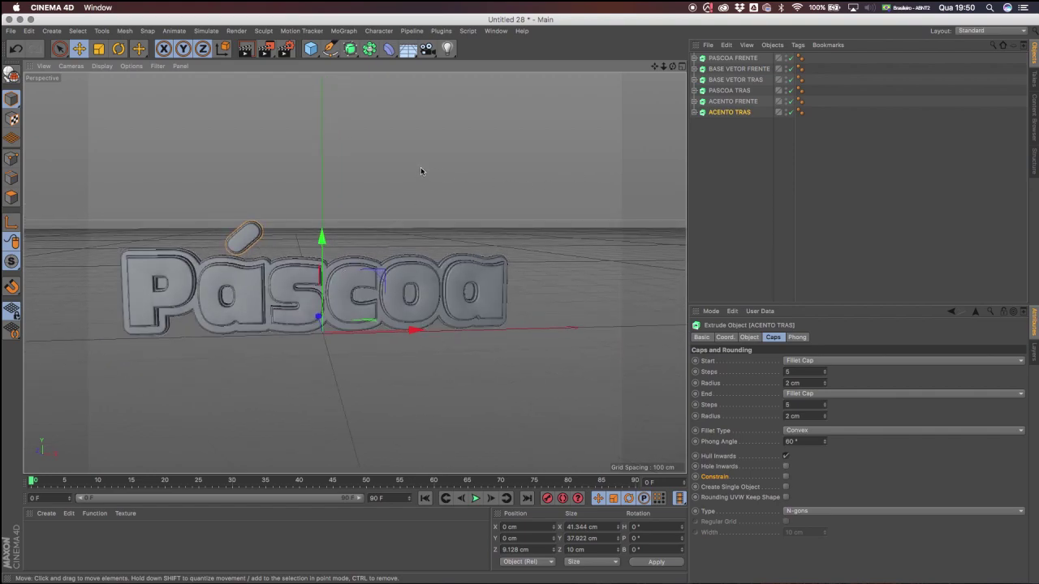
pyautogui.click(331, 50)
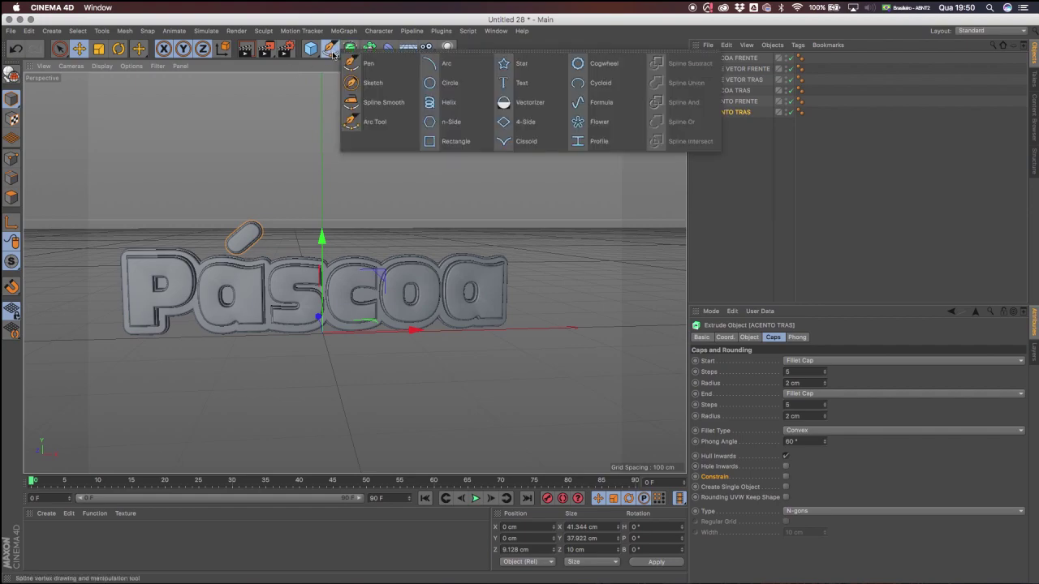
pyautogui.click(522, 82)
pyautogui.keyDown('alt'); pyautogui.moveTo(382, 183); pyautogui.dragTo(391, 259); pyautogui.keyUp('alt')
pyautogui.hotkey('ctrl', 'z')
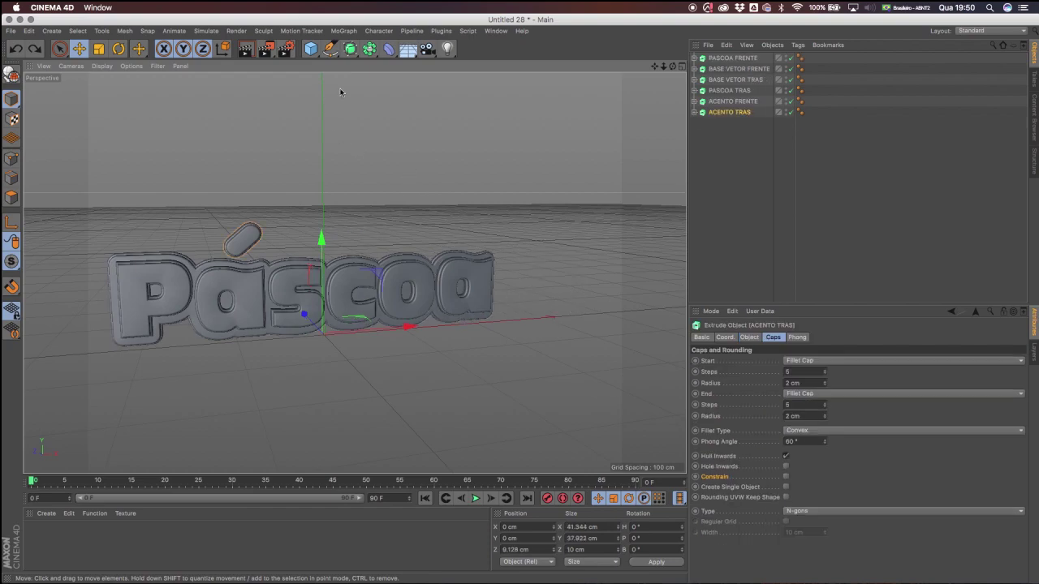
# Add a MoText object and position it above the Páscoa lettering at about X -205.6 cm, Y 102.3 cm.
pyautogui.click(344, 31)
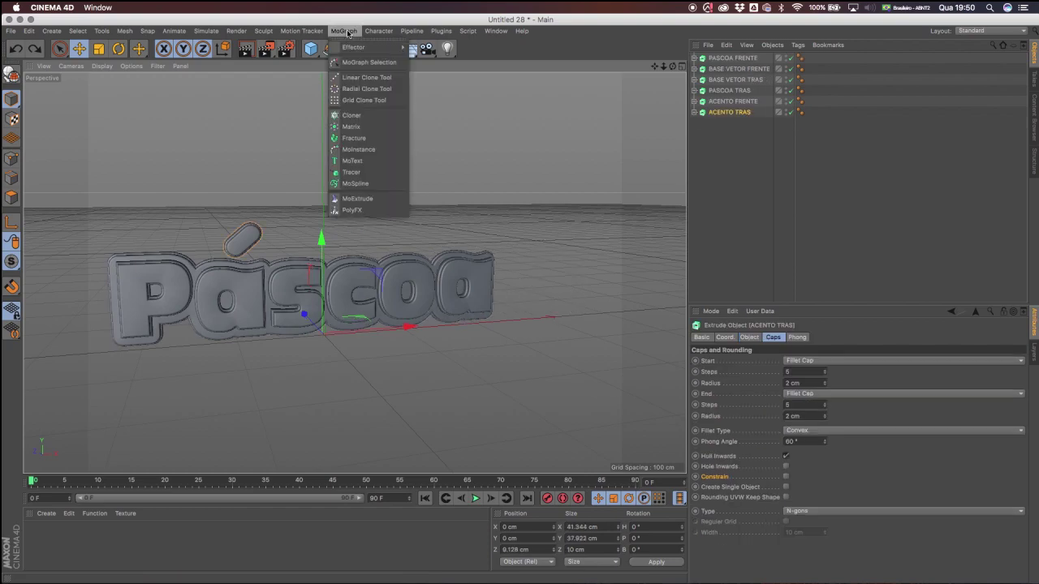
pyautogui.click(357, 161)
pyautogui.moveTo(410, 326); pyautogui.dragTo(232, 346)
pyautogui.keyDown('alt'); pyautogui.moveTo(212, 266); pyautogui.dragTo(284, 281); pyautogui.keyUp('alt')
pyautogui.moveTo(148, 270); pyautogui.dragTo(133, 165)
# Set the MoText's font to Ackbar.
pyautogui.click(723, 61)
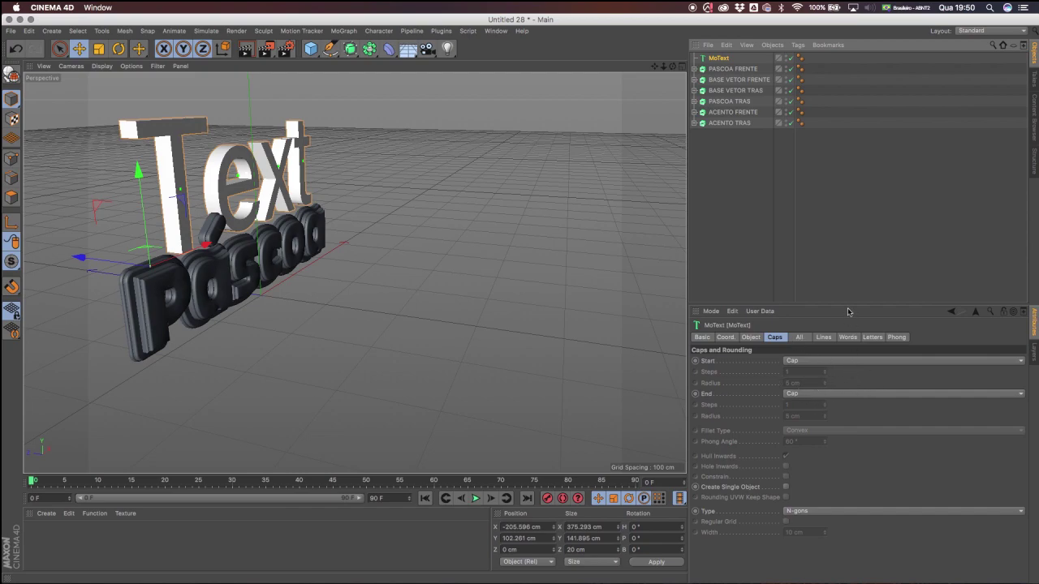
pyautogui.click(750, 338)
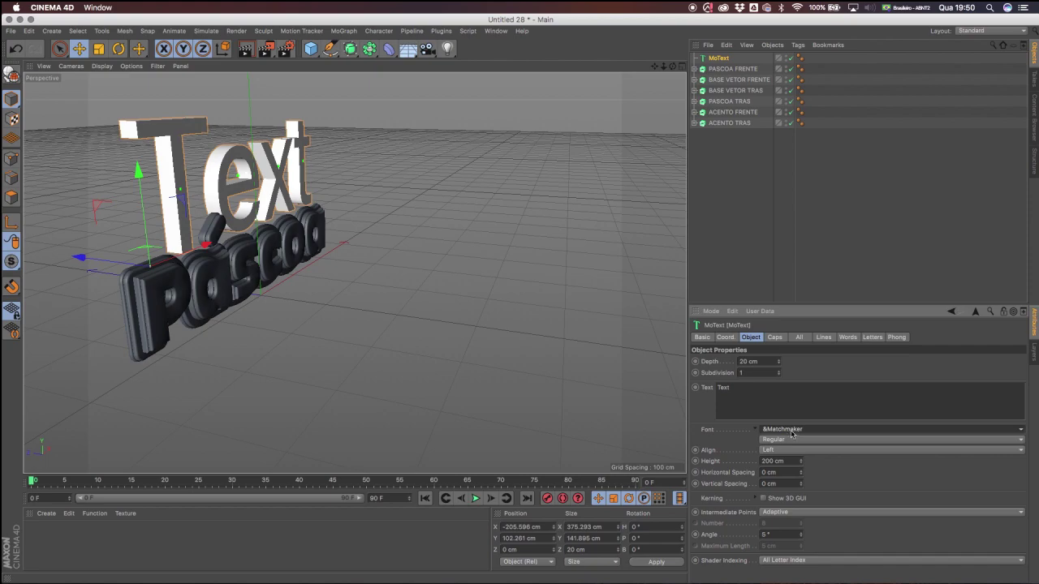
pyautogui.click(815, 432)
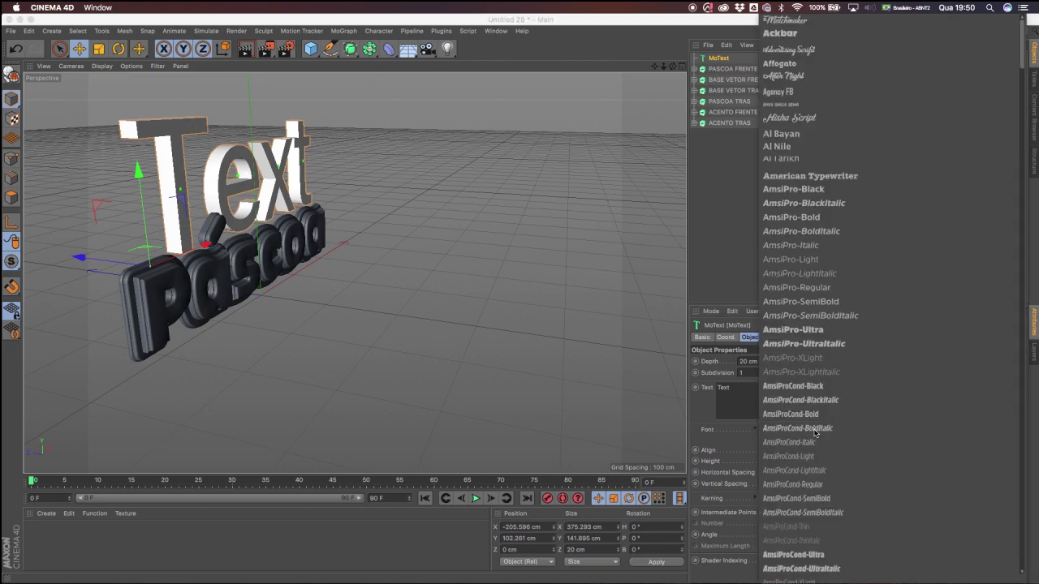
pyautogui.scroll(-3, 1022, 50)
pyautogui.scroll(3, 1024, 45)
pyautogui.click(789, 36)
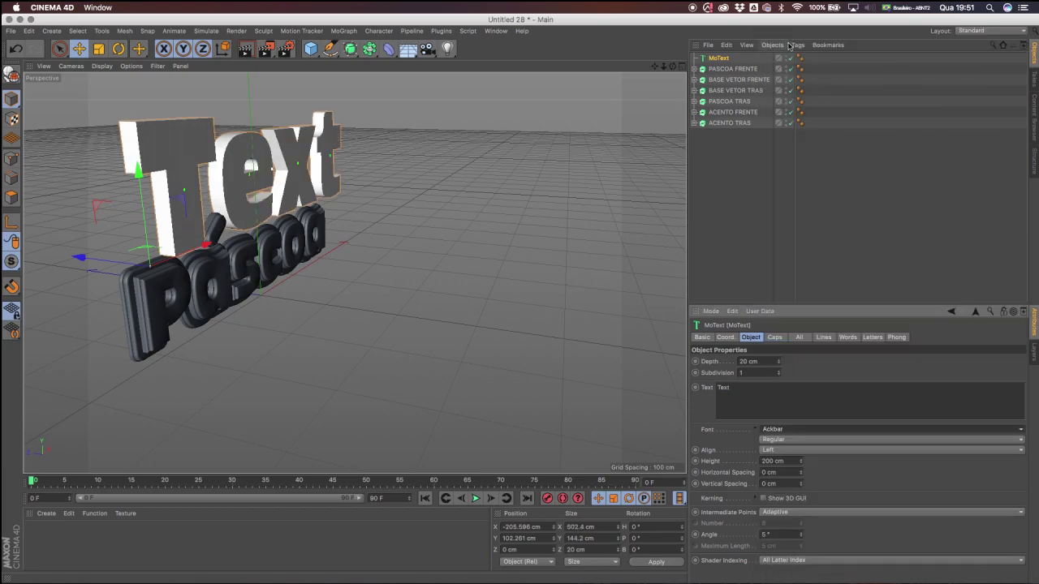
# Move the MoText along the X axis to about -254.1 cm, over the start of the Páscoa lettering.
pyautogui.moveTo(672, 66); pyautogui.dragTo(595, 89)
pyautogui.keyDown('alt'); pyautogui.moveTo(366, 202); pyautogui.dragTo(320, 199); pyautogui.keyUp('alt')
pyautogui.moveTo(246, 239); pyautogui.dragTo(215, 241)
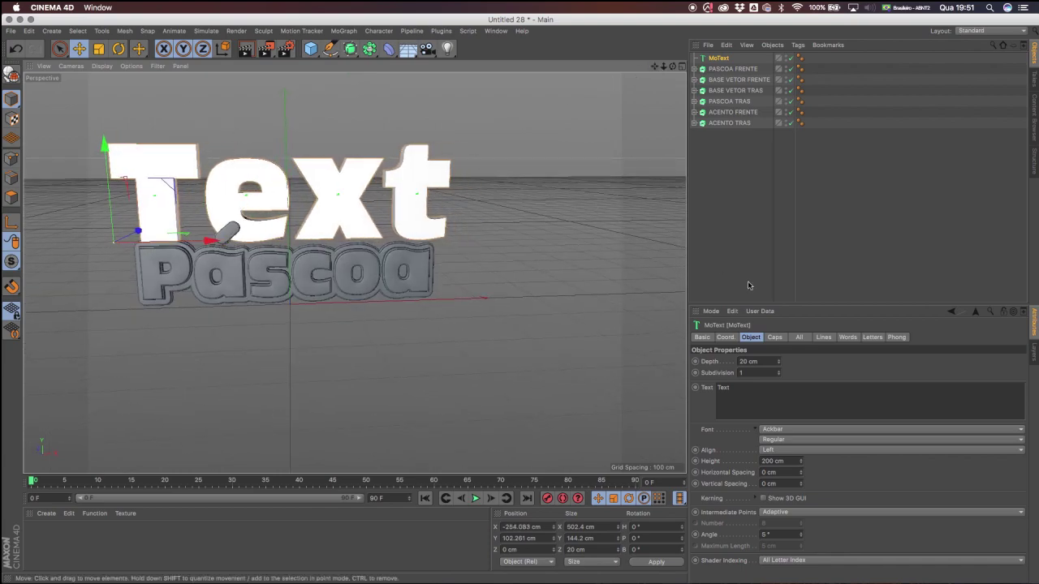
# Replace the MoText's placeholder text with the letter M.
pyautogui.moveTo(748, 399); pyautogui.dragTo(625, 394)
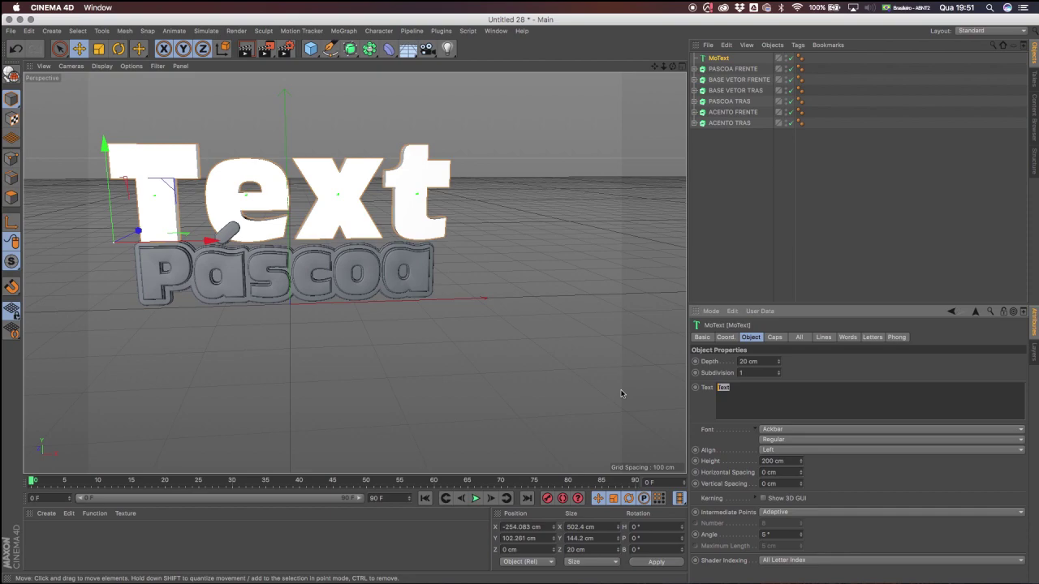
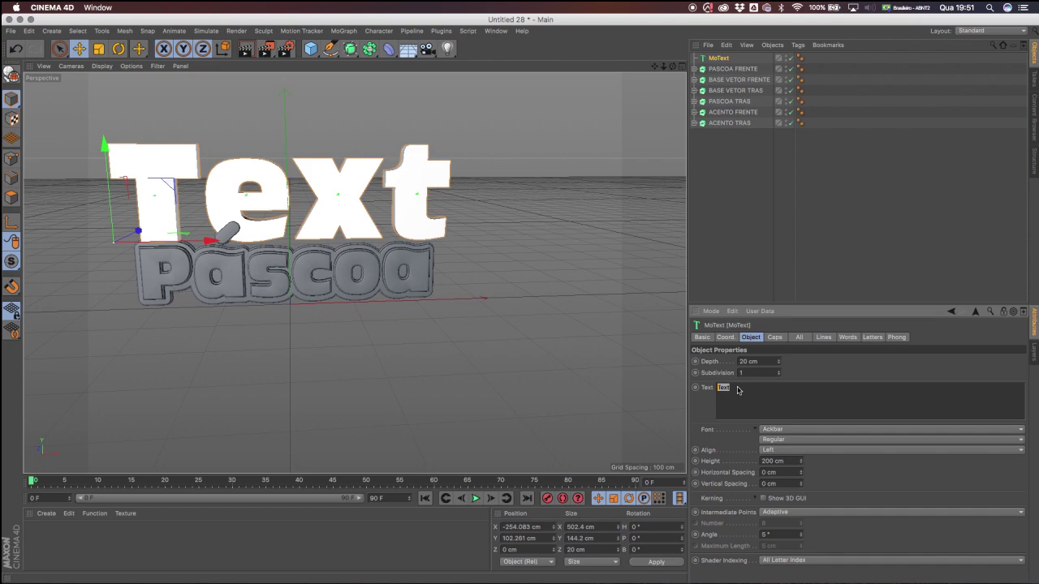
pyautogui.click(733, 177)
pyautogui.moveTo(654, 67); pyautogui.dragTo(680, 60)
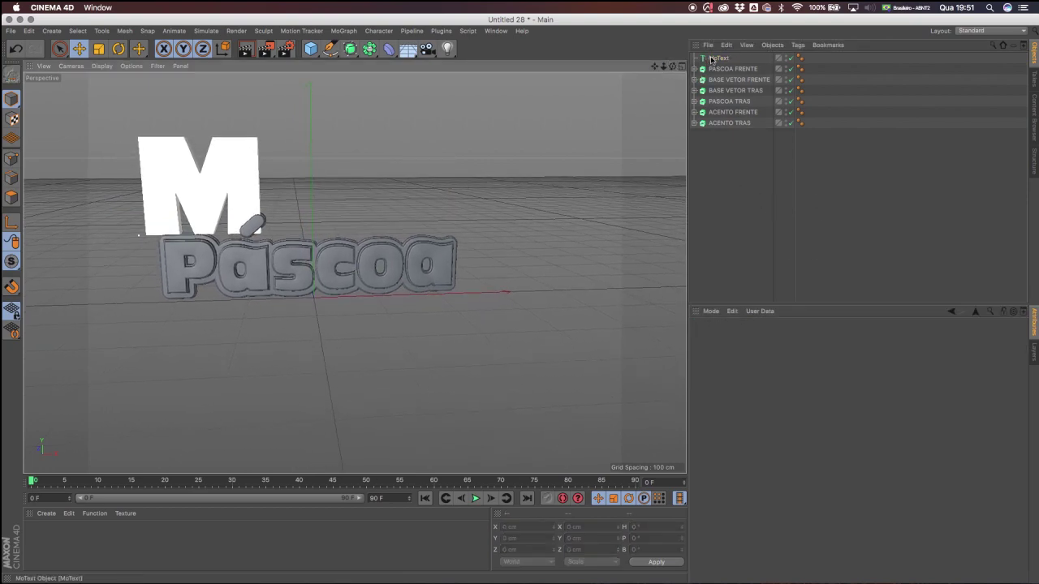
# Shift the M to about X -226.8 cm and scale it uniformly to about 140 by 112 by 16 cm.
pyautogui.click(714, 59)
pyautogui.click(98, 48)
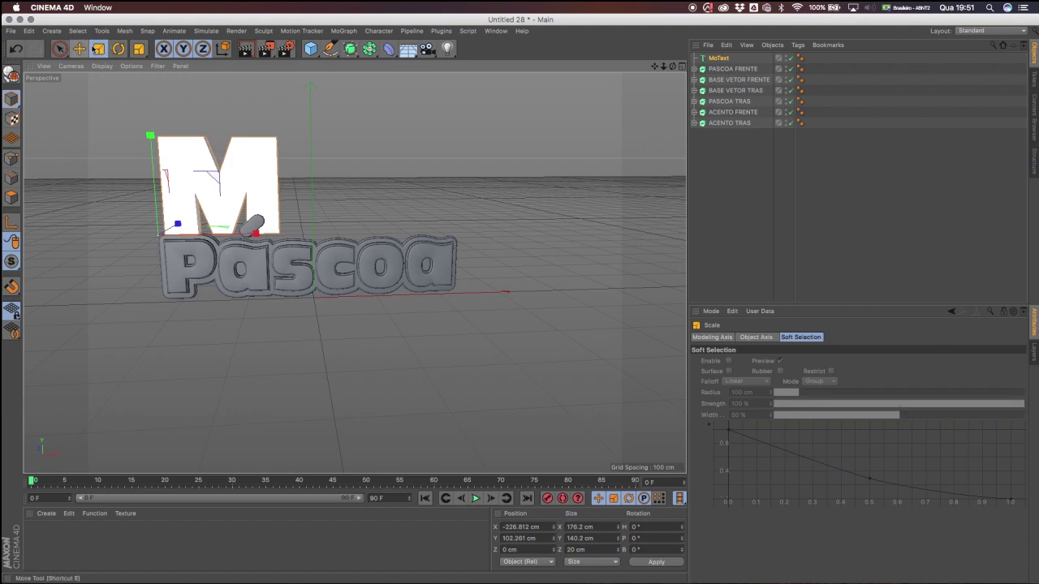
pyautogui.moveTo(345, 105); pyautogui.dragTo(517, 130)
pyautogui.hotkey('ctrl', 'z')
pyautogui.moveTo(359, 117); pyautogui.dragTo(423, 137)
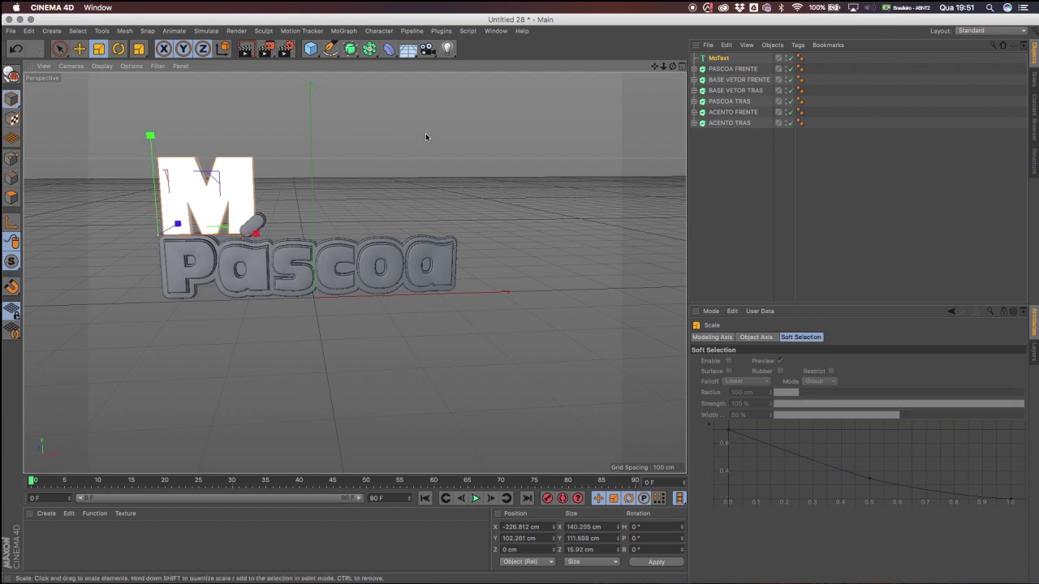
# Raise the M above the Páscoa lettering to about Y 142 cm.
pyautogui.click(79, 50)
pyautogui.keyDown('alt'); pyautogui.moveTo(157, 145); pyautogui.dragTo(234, 149); pyautogui.keyUp('alt')
pyautogui.moveTo(664, 66); pyautogui.dragTo(768, 137)
pyautogui.keyDown('alt'); pyautogui.moveTo(297, 181); pyautogui.dragTo(326, 180); pyautogui.keyUp('alt')
pyautogui.moveTo(664, 68); pyautogui.dragTo(698, 69)
pyautogui.keyDown('alt'); pyautogui.moveTo(224, 152); pyautogui.dragTo(223, 172); pyautogui.keyUp('alt')
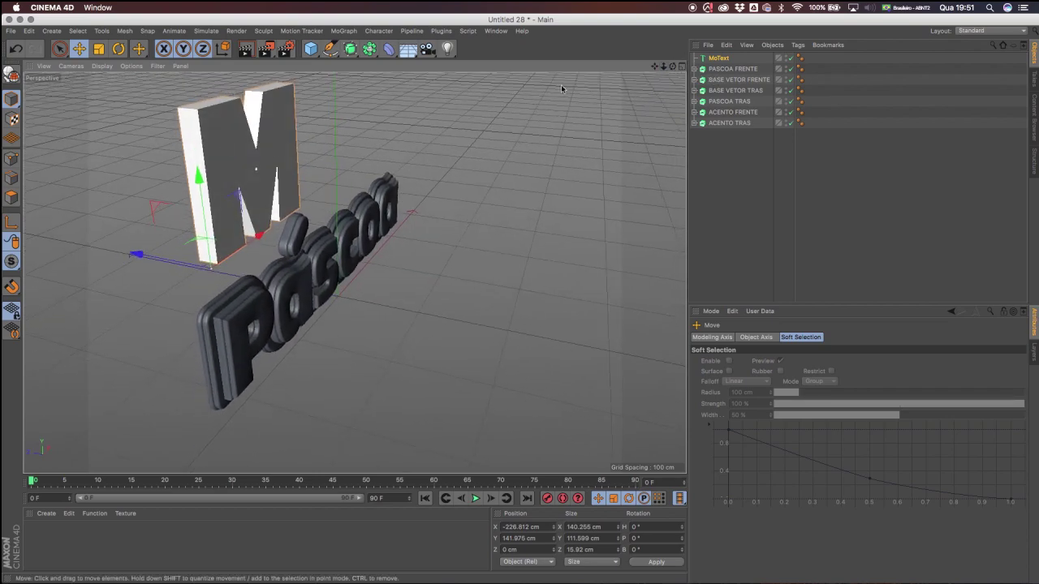
pyautogui.moveTo(654, 67); pyautogui.dragTo(665, 88)
# Set both the start and end caps of the M's MoText to Fillet Cap.
pyautogui.click(719, 58)
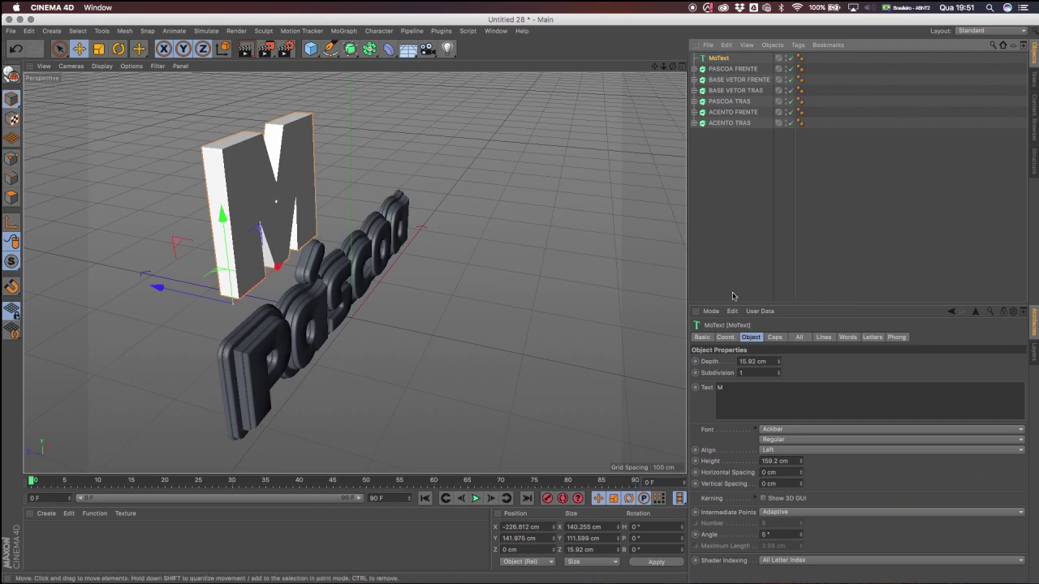
pyautogui.click(777, 338)
pyautogui.click(814, 363)
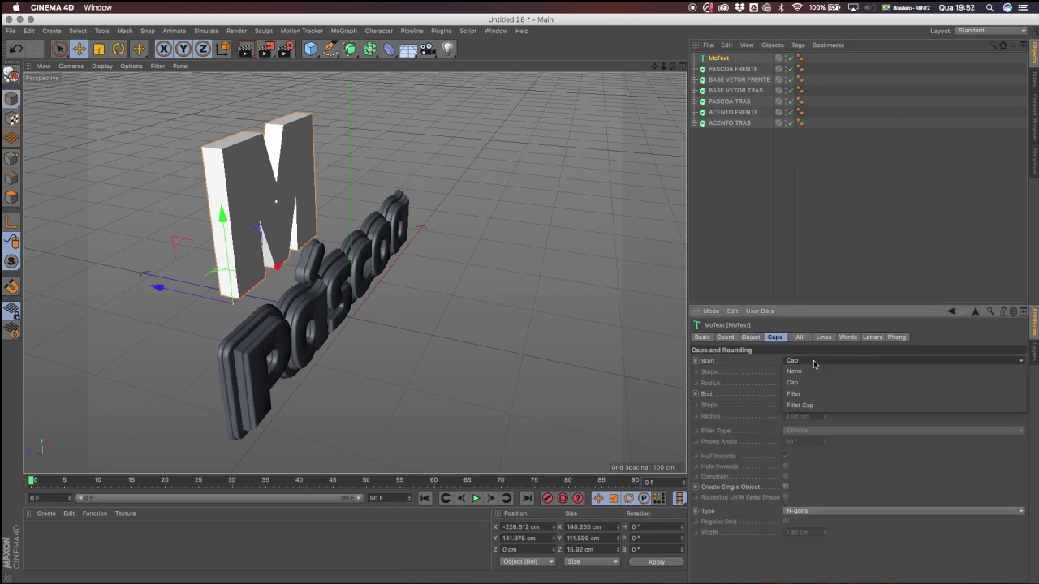
pyautogui.click(811, 381)
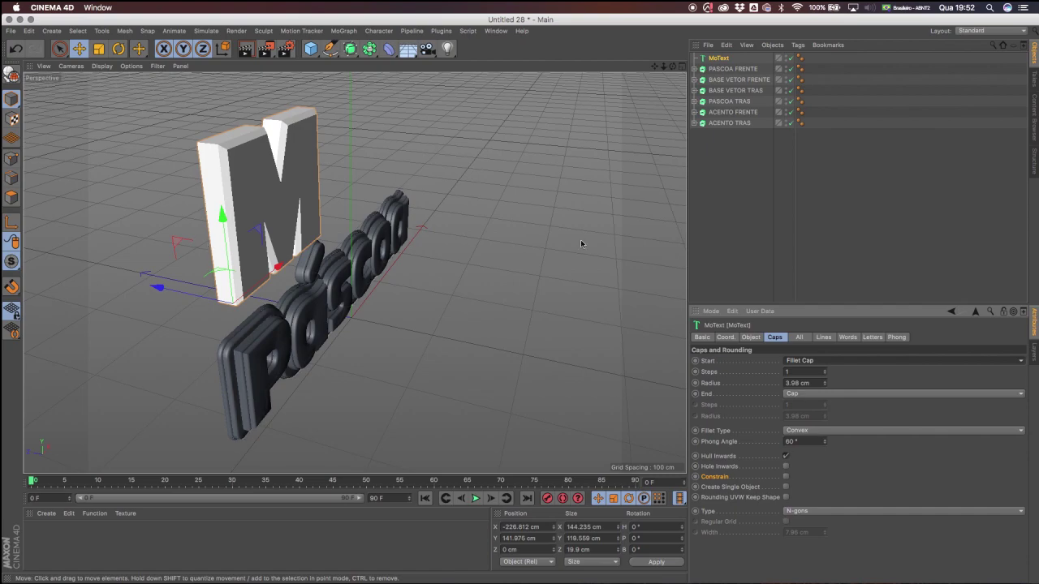
pyautogui.click(810, 395)
pyautogui.click(808, 447)
pyautogui.keyDown('alt'); pyautogui.moveTo(419, 288); pyautogui.dragTo(287, 225); pyautogui.keyUp('alt')
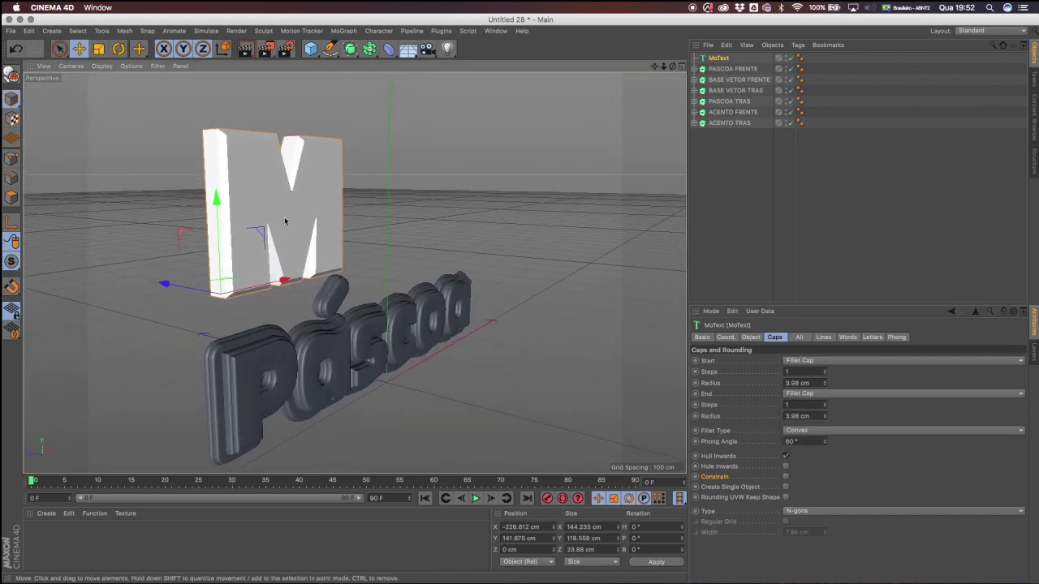
# Give the M's start and end fillets 5 steps and a 2 cm radius each.
pyautogui.moveTo(825, 385); pyautogui.dragTo(824, 423)
pyautogui.click(826, 381)
pyautogui.click(825, 382)
pyautogui.click(826, 414)
pyautogui.click(826, 414)
pyautogui.click(826, 369)
pyautogui.click(826, 369)
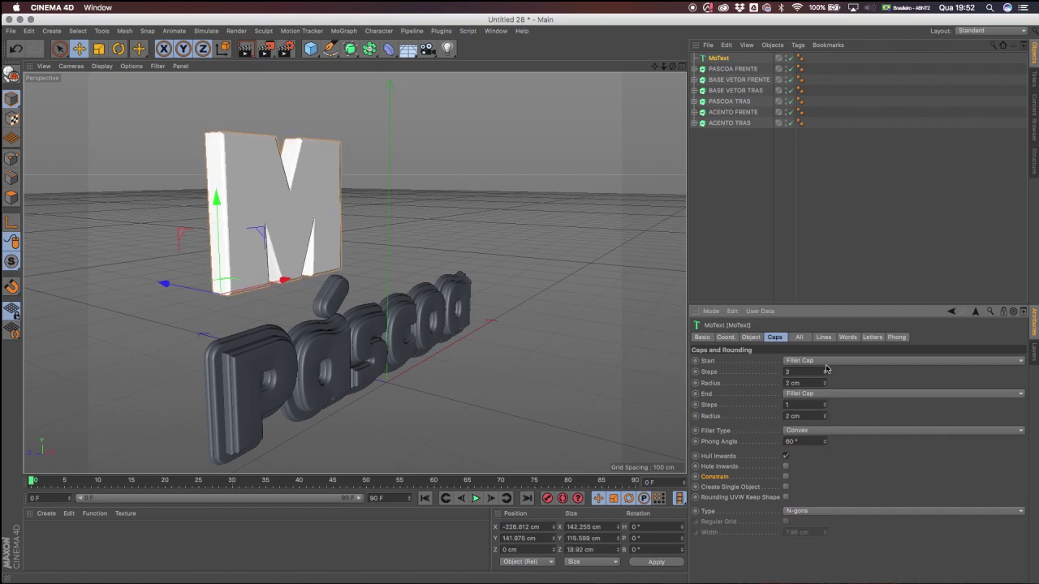
pyautogui.click(826, 381)
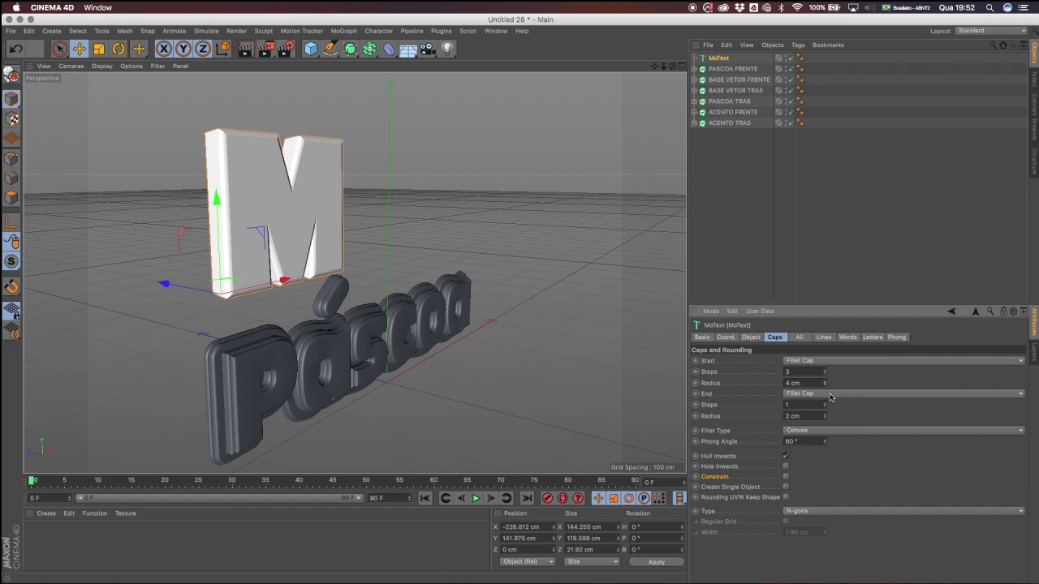
pyautogui.moveTo(825, 384); pyautogui.dragTo(825, 393)
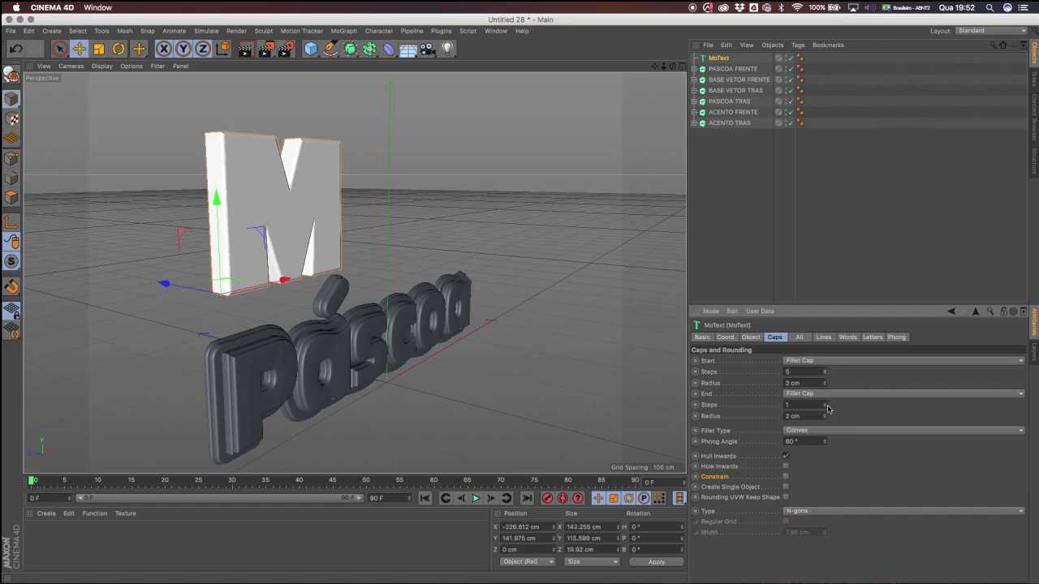
pyautogui.moveTo(657, 71); pyautogui.dragTo(692, 109)
pyautogui.keyDown('alt'); pyautogui.moveTo(333, 189); pyautogui.dragTo(375, 197); pyautogui.keyUp('alt')
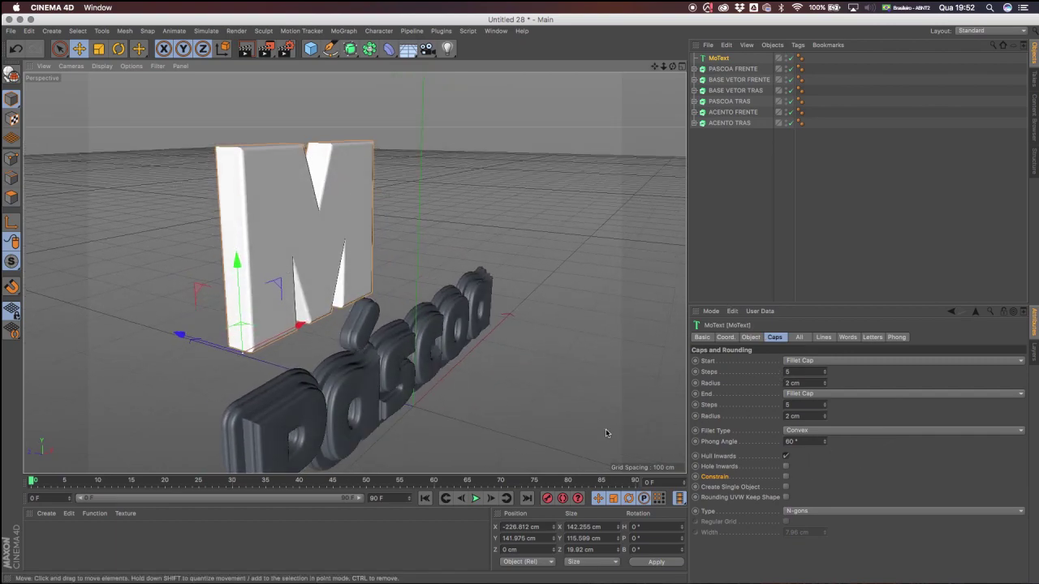
# Change the M's fillet type to Engraved and inspect its edges up close.
pyautogui.click(816, 431)
pyautogui.moveTo(664, 67); pyautogui.dragTo(678, 68)
pyautogui.click(832, 434)
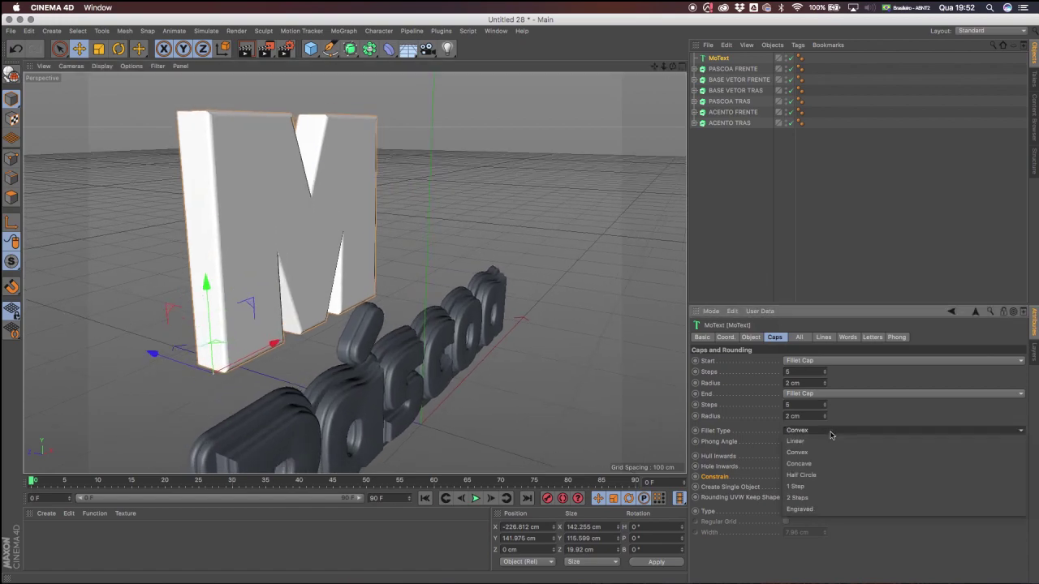
pyautogui.click(816, 509)
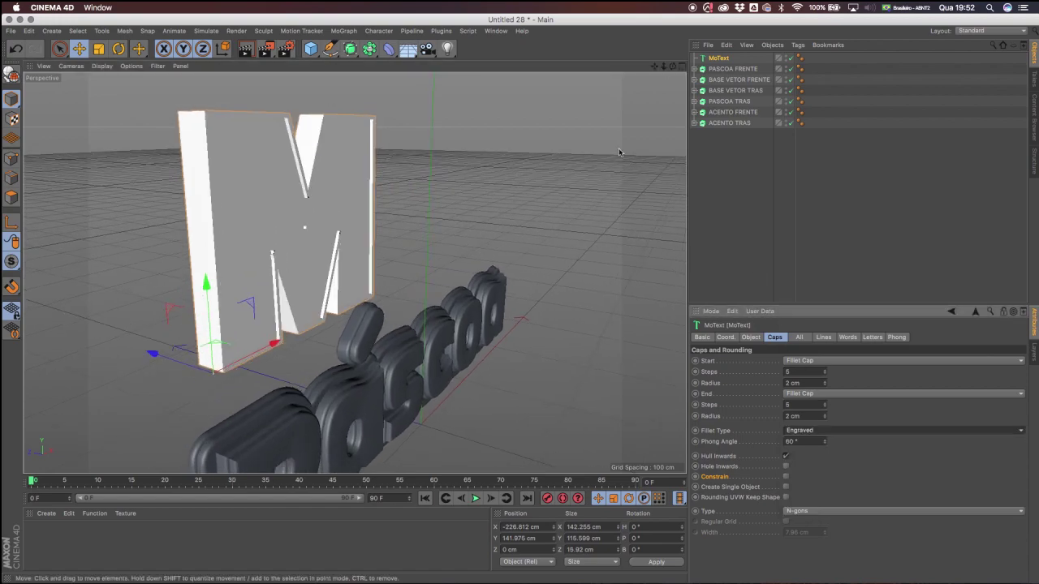
pyautogui.moveTo(664, 67); pyautogui.dragTo(683, 69)
pyautogui.keyDown('alt'); pyautogui.moveTo(243, 238); pyautogui.dragTo(323, 216); pyautogui.keyUp('alt')
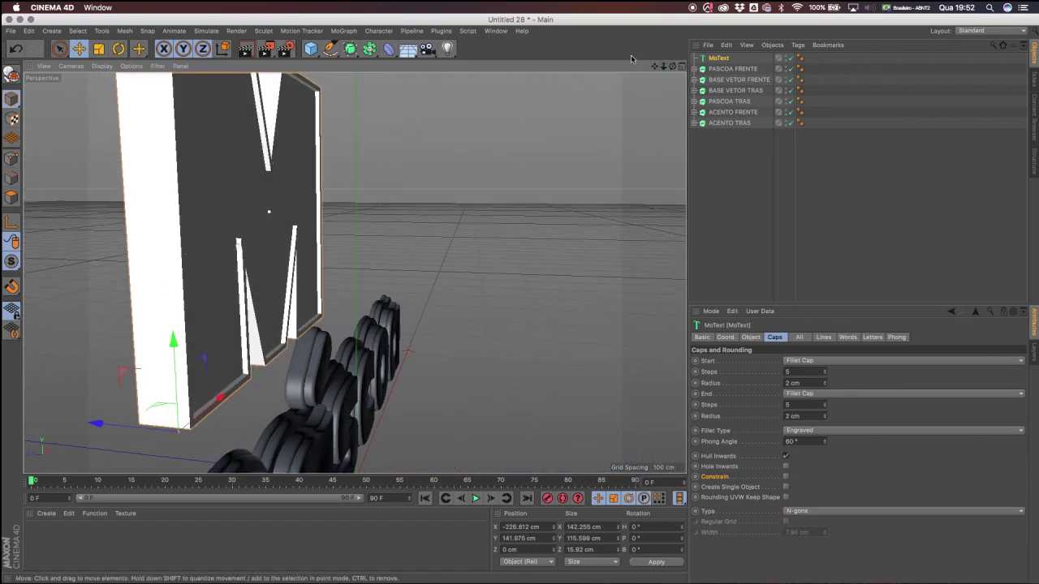
pyautogui.moveTo(655, 73); pyautogui.dragTo(658, 91)
# Try the 2 Steps and Concave fillet types on the M.
pyautogui.click(819, 433)
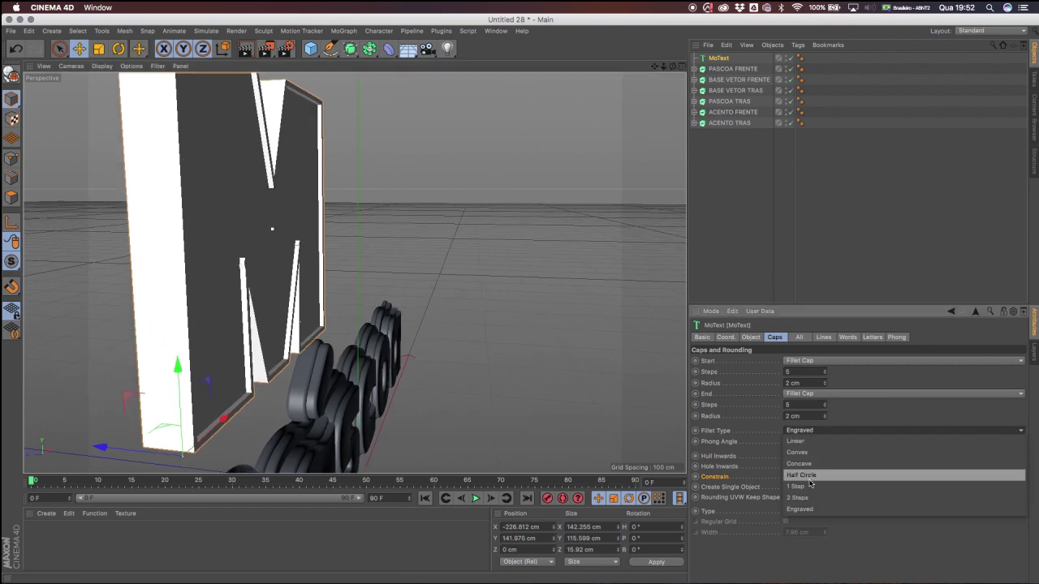
pyautogui.click(809, 499)
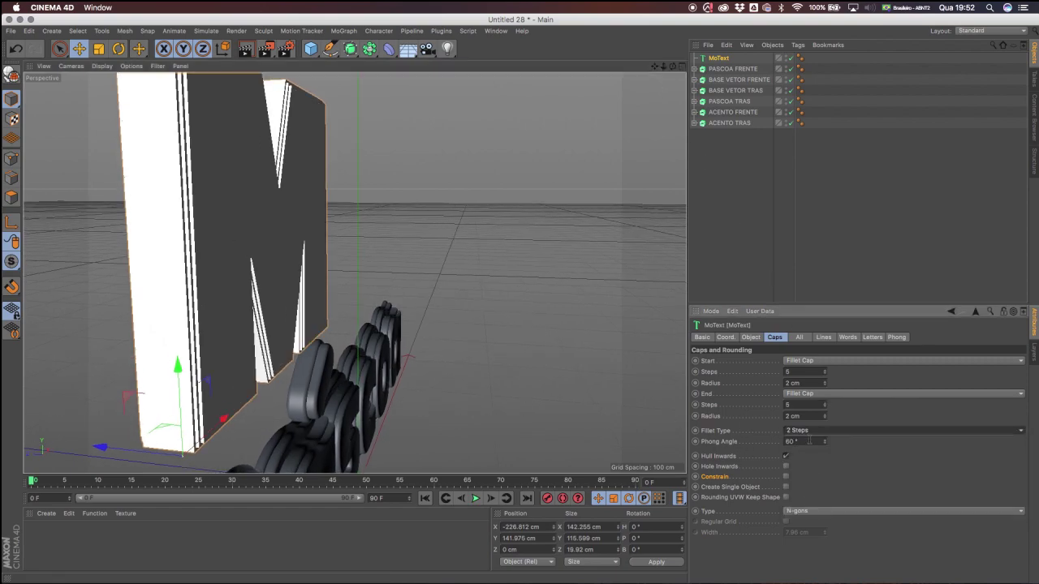
pyautogui.click(809, 431)
pyautogui.click(802, 465)
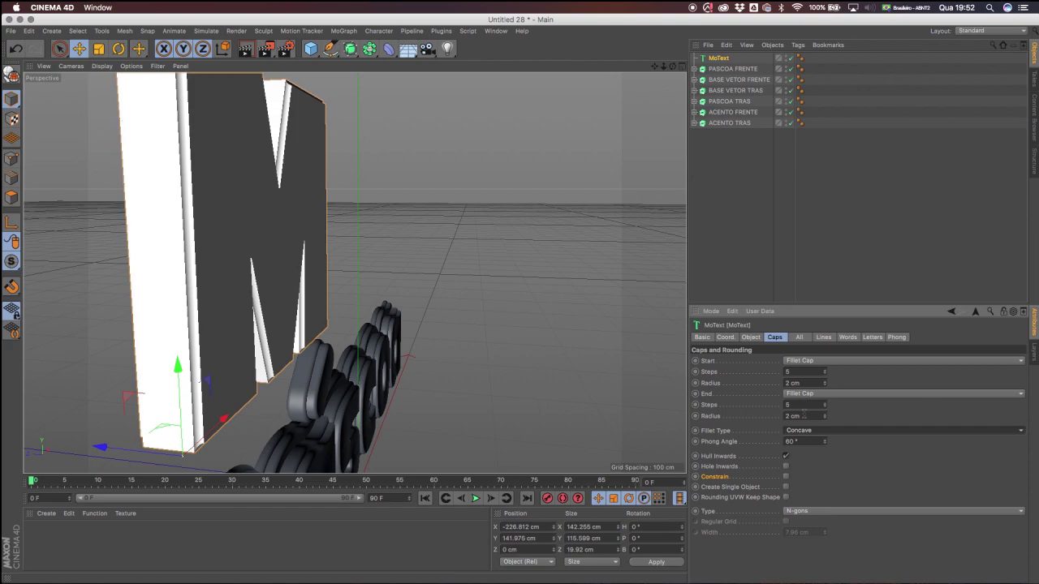
# Switch the M's fillet type back to Engraved.
pyautogui.click(820, 431)
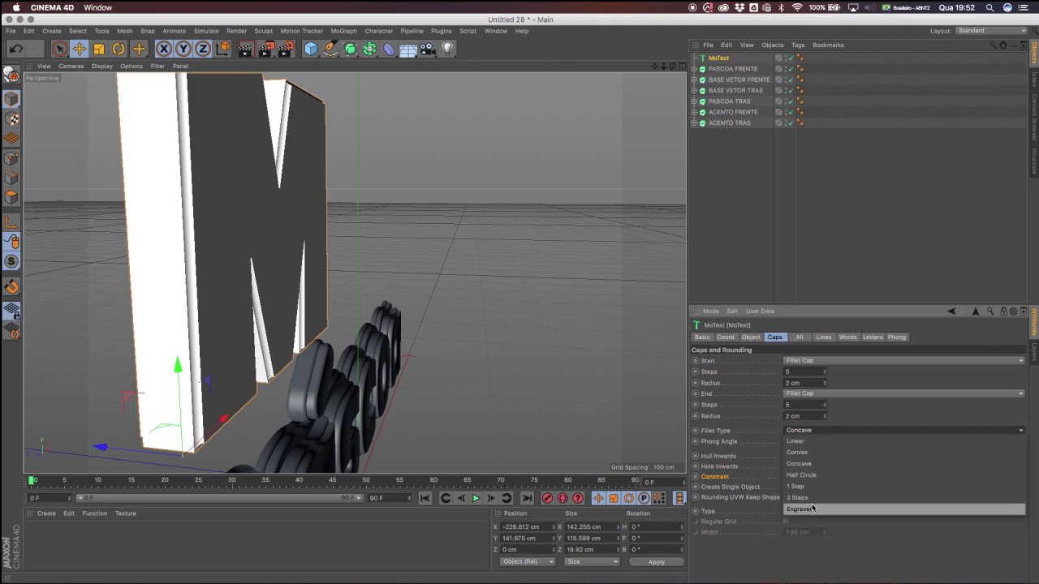
pyautogui.click(808, 509)
pyautogui.keyDown('alt'); pyautogui.moveTo(513, 214); pyautogui.dragTo(610, 149); pyautogui.keyUp('alt')
pyautogui.moveTo(664, 67); pyautogui.dragTo(661, 94)
# Reduce the M's extrusion depth to 7.92 cm and compare its thickness with the Páscoa letters.
pyautogui.click(720, 60)
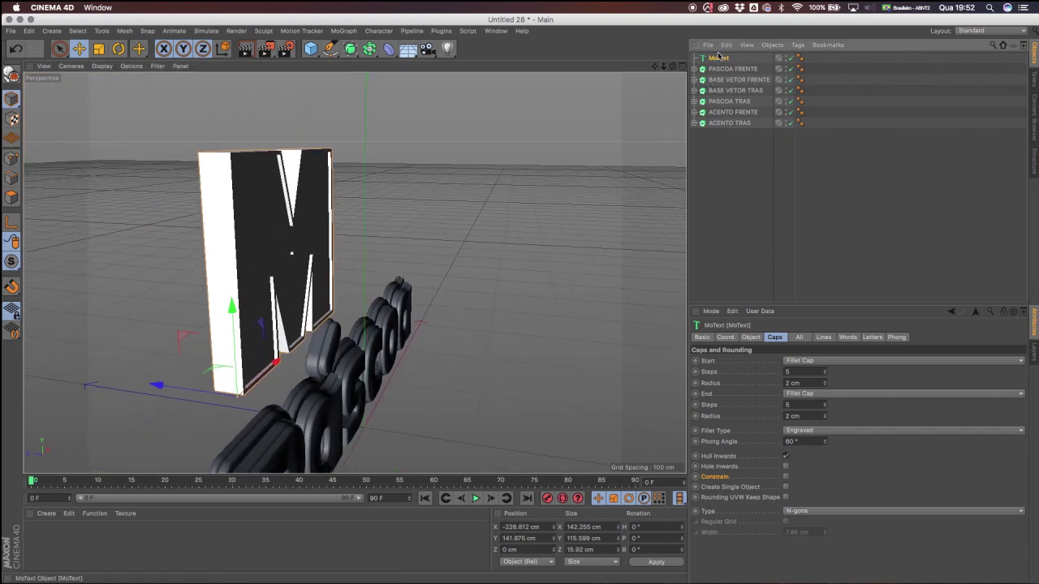
pyautogui.click(751, 337)
pyautogui.moveTo(771, 364); pyautogui.dragTo(779, 375)
pyautogui.moveTo(655, 68); pyautogui.dragTo(685, 22)
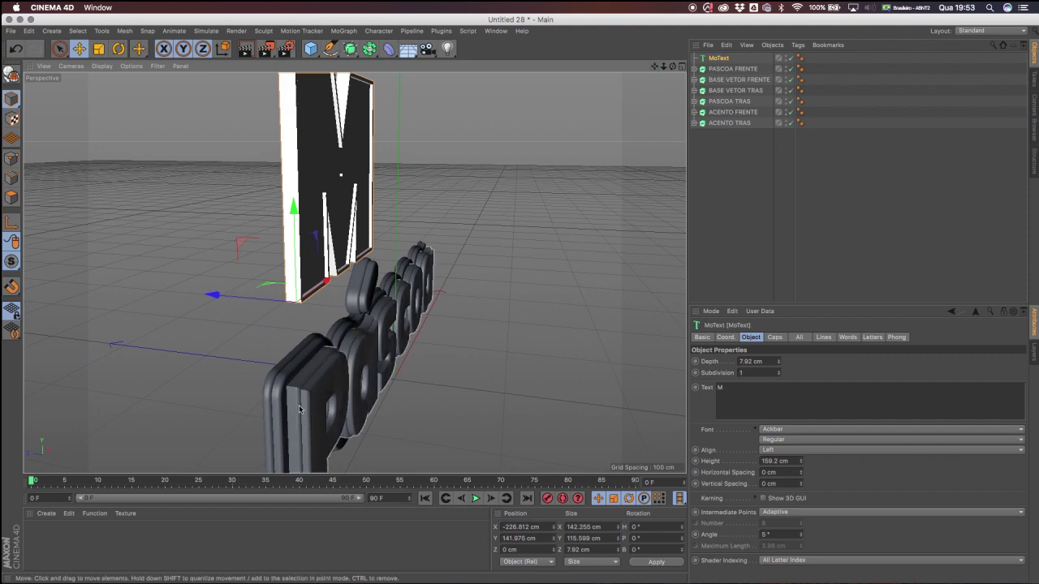
pyautogui.moveTo(297, 258)
pyautogui.keyDown('alt'); pyautogui.mouseDown()
pyautogui.moveTo(339, 264)
pyautogui.moveTo(306, 251)
pyautogui.mouseUp(); pyautogui.keyUp('alt')
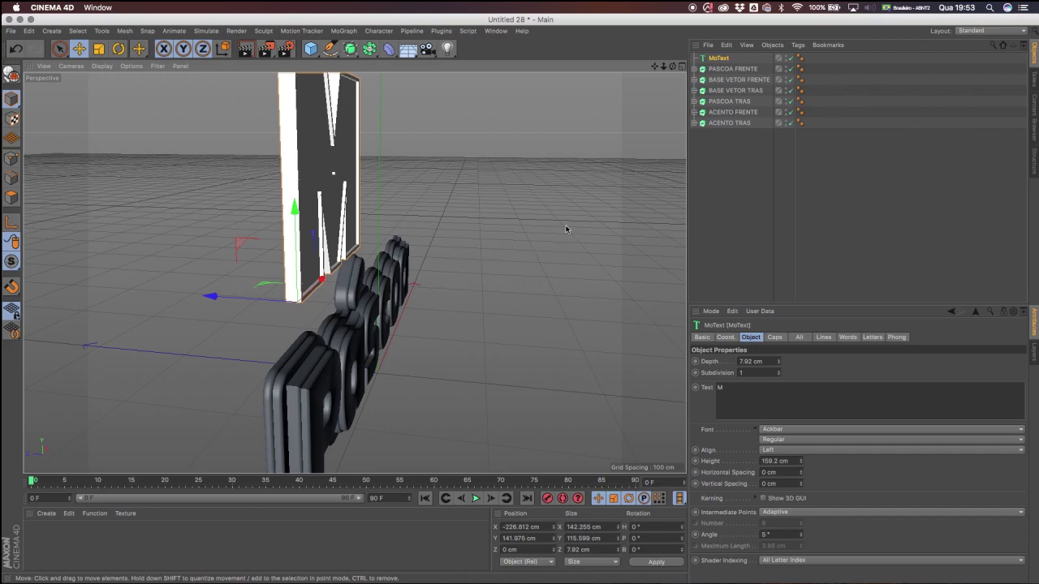
pyautogui.keyDown('alt'); pyautogui.moveTo(445, 114); pyautogui.dragTo(474, 135); pyautogui.keyUp('alt')
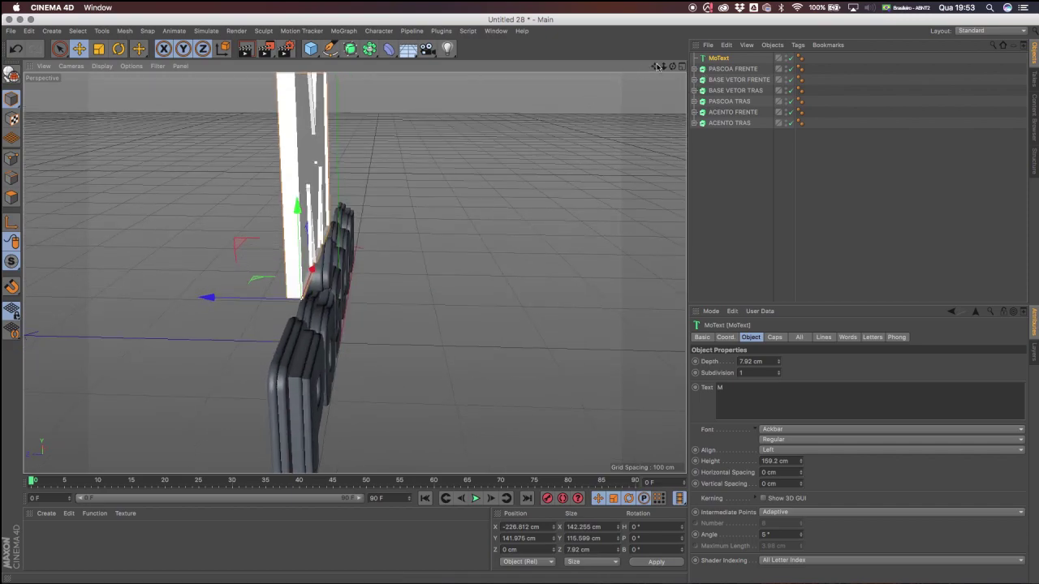
pyautogui.moveTo(658, 67); pyautogui.dragTo(658, 130)
pyautogui.keyDown('alt'); pyautogui.moveTo(304, 292); pyautogui.dragTo(267, 278); pyautogui.keyUp('alt')
# Duplicate the M's MoText and move the copy behind the original to about Z 16.3 cm.
pyautogui.click(720, 61)
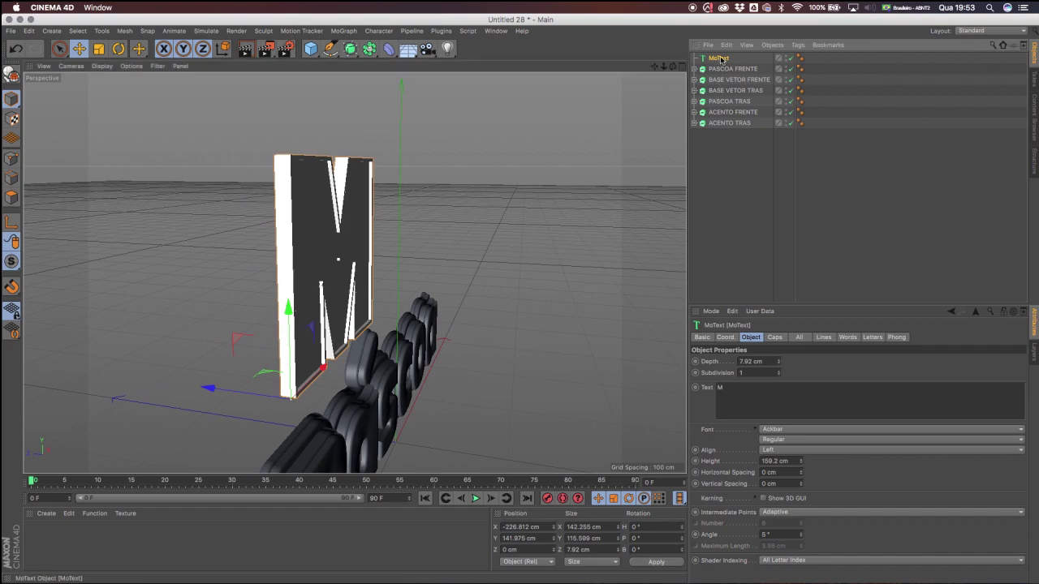
pyautogui.keyDown('ctrl'); pyautogui.moveTo(717, 66); pyautogui.dragTo(717, 65); pyautogui.keyUp('ctrl')
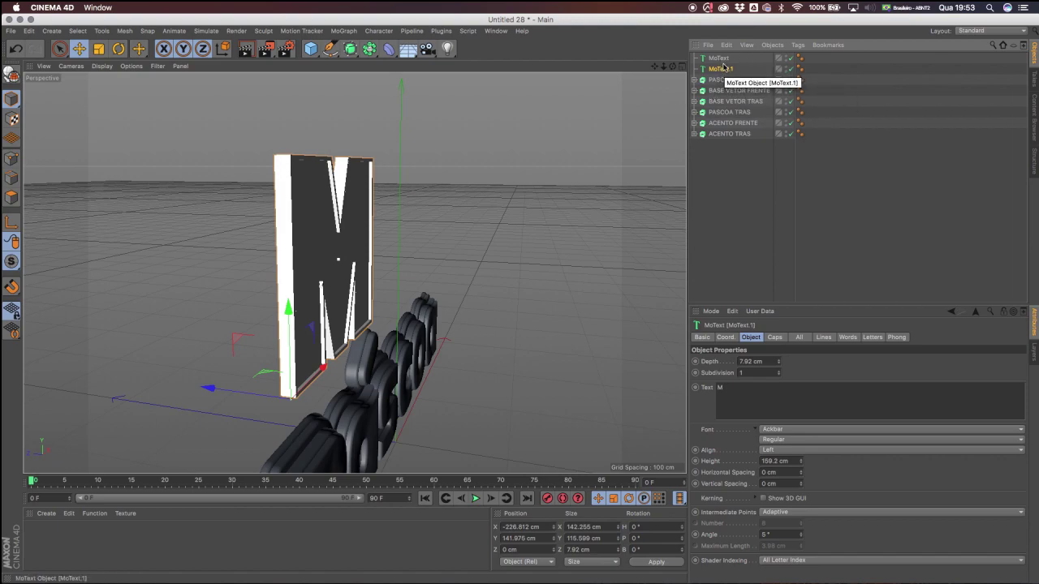
pyautogui.moveTo(209, 388); pyautogui.dragTo(180, 384)
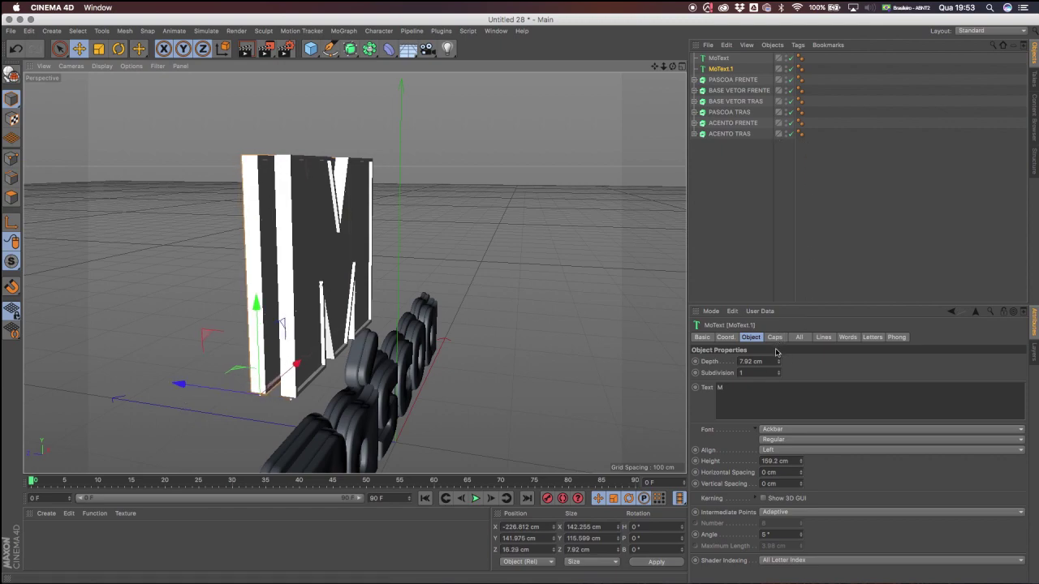
# Increase the extrusion depth of the rear M copy and slide it along Z against the back of the front M.
pyautogui.moveTo(780, 365); pyautogui.dragTo(782, 355)
pyautogui.moveTo(183, 386); pyautogui.dragTo(310, 286)
# Enable Constrain and Create Single Object in the front M's caps, keeping its Engraved fillet.
pyautogui.click(730, 58)
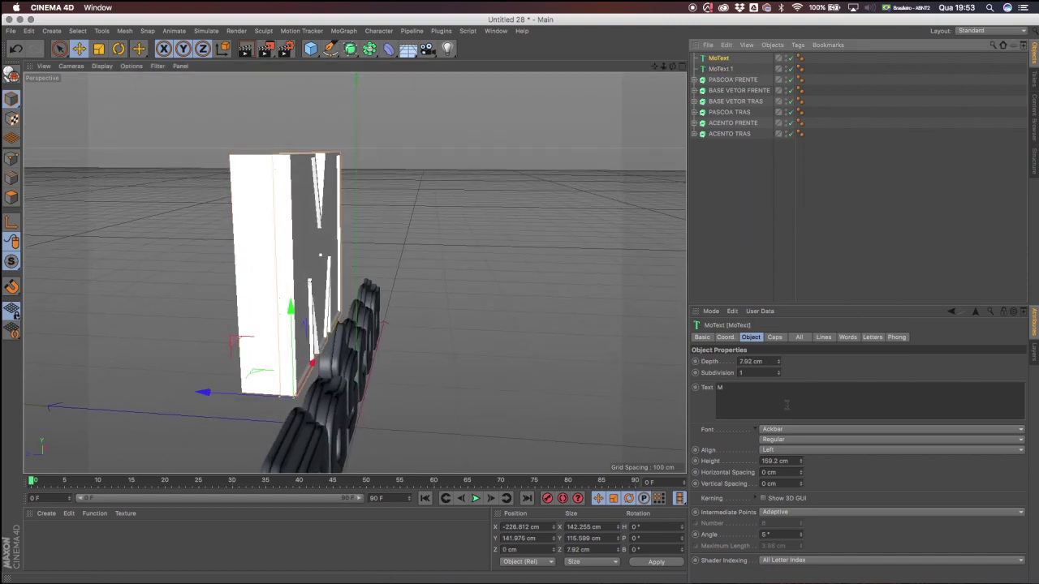
pyautogui.click(775, 337)
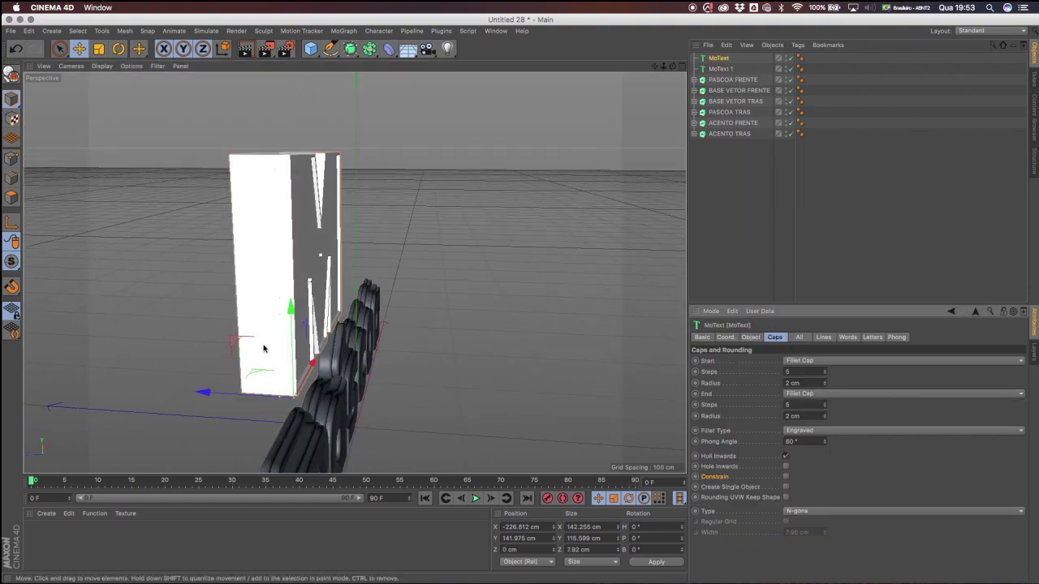
pyautogui.click(785, 477)
pyautogui.keyDown('alt'); pyautogui.moveTo(666, 190); pyautogui.dragTo(607, 165); pyautogui.keyUp('alt')
pyautogui.moveTo(653, 67); pyautogui.dragTo(543, 16)
pyautogui.keyDown('alt'); pyautogui.moveTo(350, 244); pyautogui.dragTo(285, 231); pyautogui.keyUp('alt')
pyautogui.moveTo(664, 68); pyautogui.dragTo(659, 90)
pyautogui.keyDown('alt'); pyautogui.moveTo(310, 218); pyautogui.dragTo(405, 243); pyautogui.keyUp('alt')
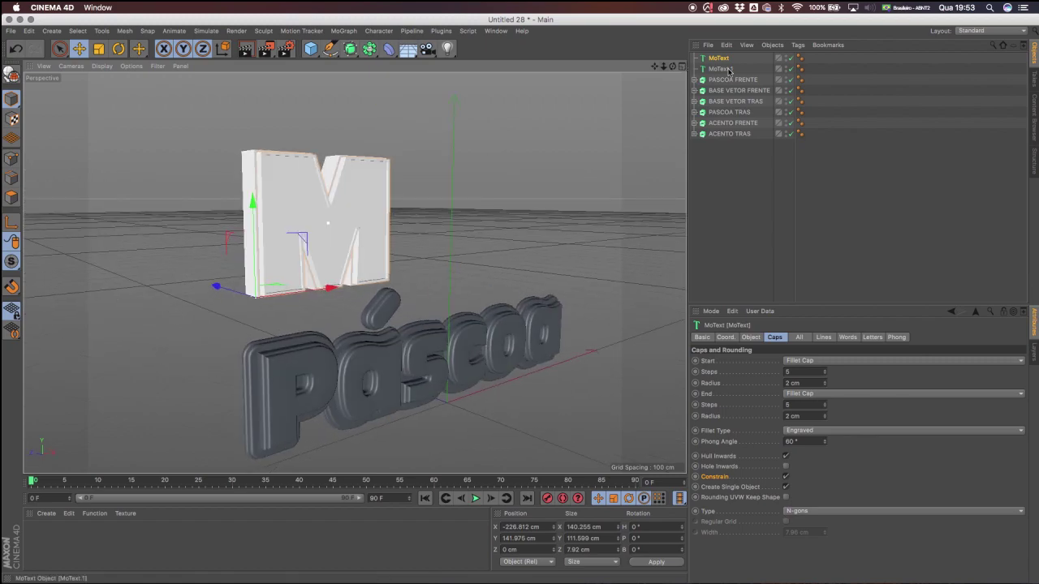
# Rename the front M's MoText as M FRENTE and the rear copy as M TRAS.
pyautogui.click(722, 70)
pyautogui.click(721, 60)
pyautogui.click(722, 70)
pyautogui.doubleClick(722, 60)
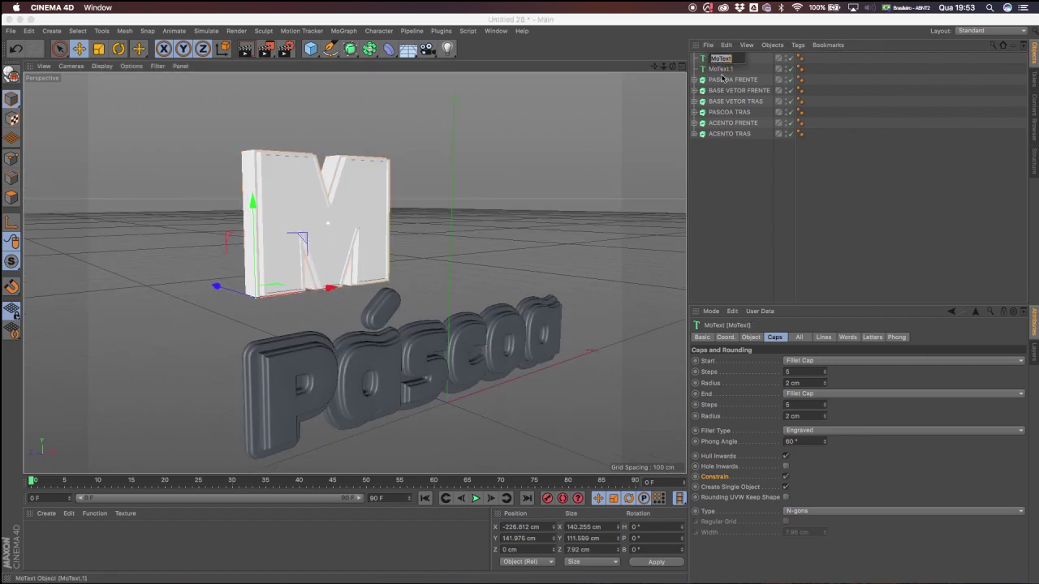
pyautogui.write('M FRENTE')
pyautogui.press('Return')
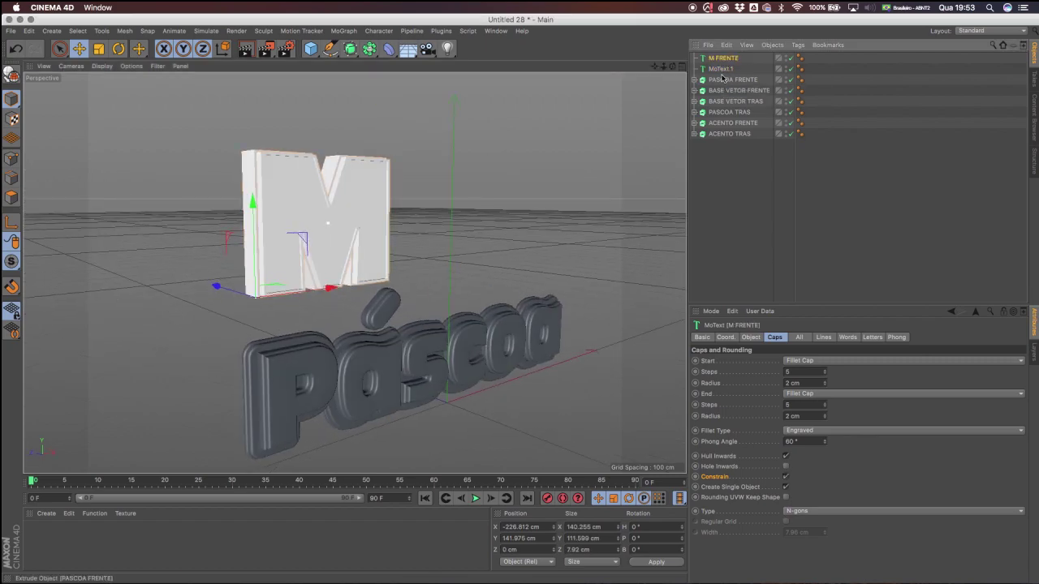
pyautogui.doubleClick(721, 70)
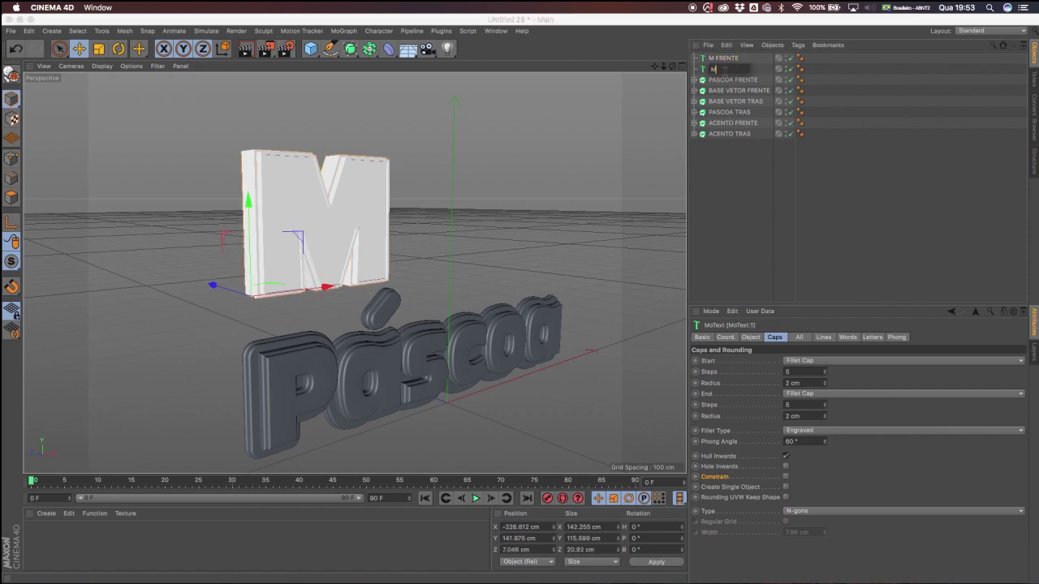
pyautogui.write('M TRAS')
pyautogui.press('Return')
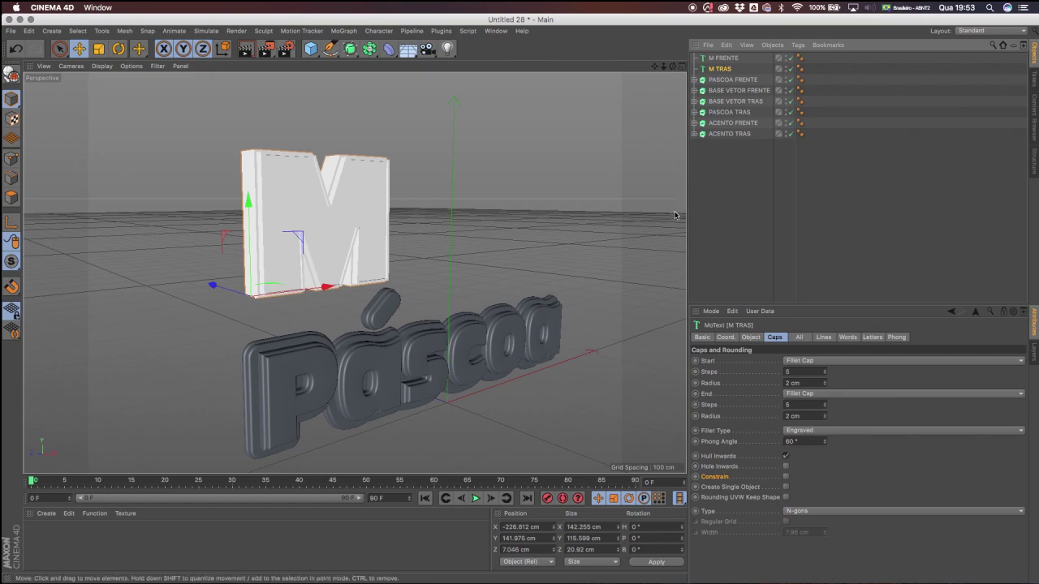
# Group M FRENTE and M TRAS under a null and name it M.
pyautogui.click(725, 59)
pyautogui.keyDown('shift'); pyautogui.click(720, 69); pyautogui.keyUp('shift')
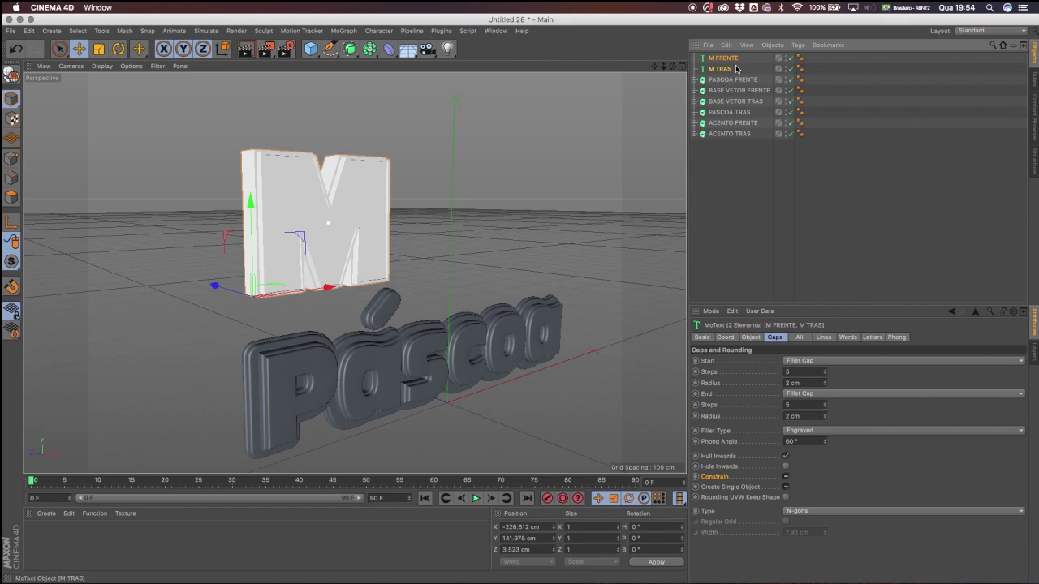
pyautogui.hotkey('alt', 'g')
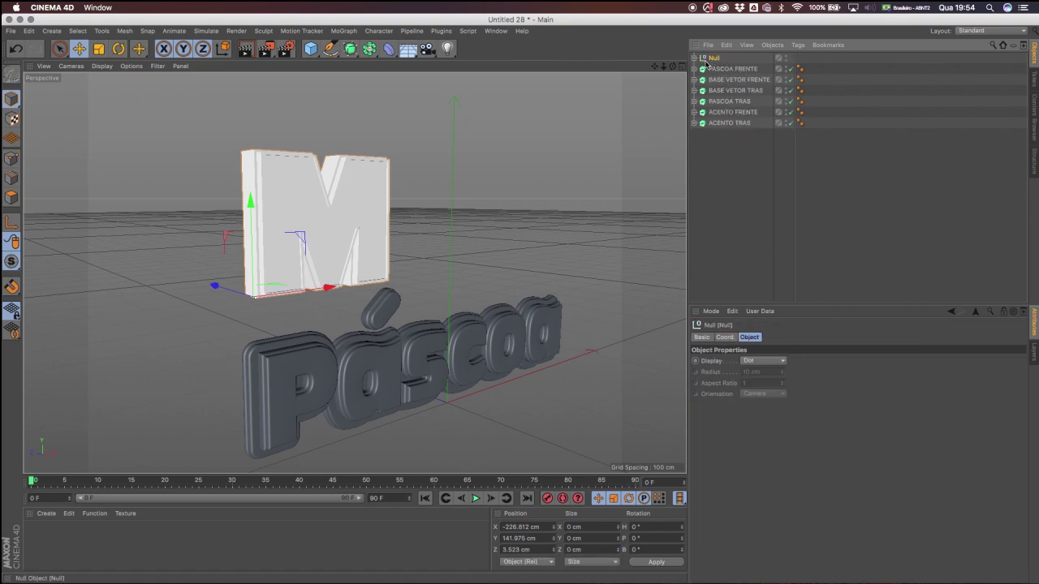
pyautogui.doubleClick(718, 58)
pyautogui.write('M')
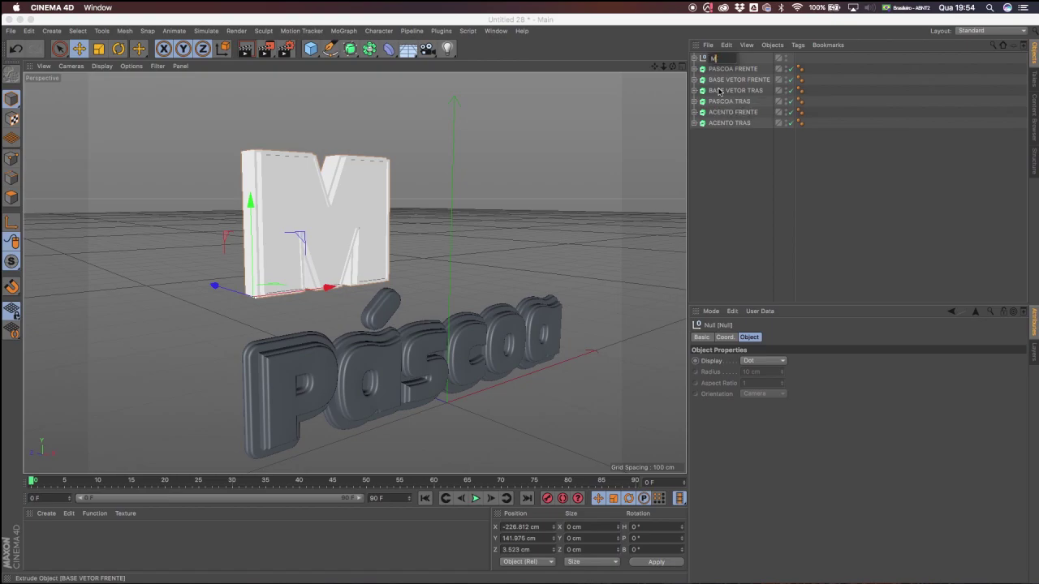
pyautogui.press('Return')
# Inspect the M group's layers and thickness from the front and side against the Páscoa lettering, expanding the group's contents.
pyautogui.keyDown('alt'); pyautogui.moveTo(332, 271); pyautogui.dragTo(280, 263); pyautogui.keyUp('alt')
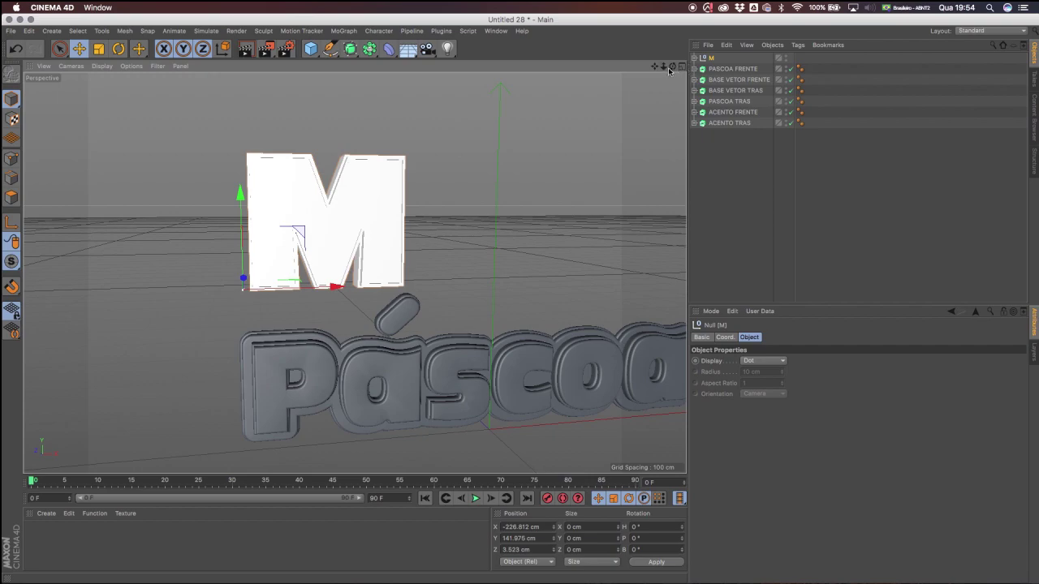
pyautogui.moveTo(669, 71); pyautogui.dragTo(689, 71)
pyautogui.moveTo(367, 340)
pyautogui.keyDown('alt'); pyautogui.mouseDown()
pyautogui.moveTo(370, 318)
pyautogui.moveTo(382, 325)
pyautogui.mouseUp(); pyautogui.keyUp('alt')
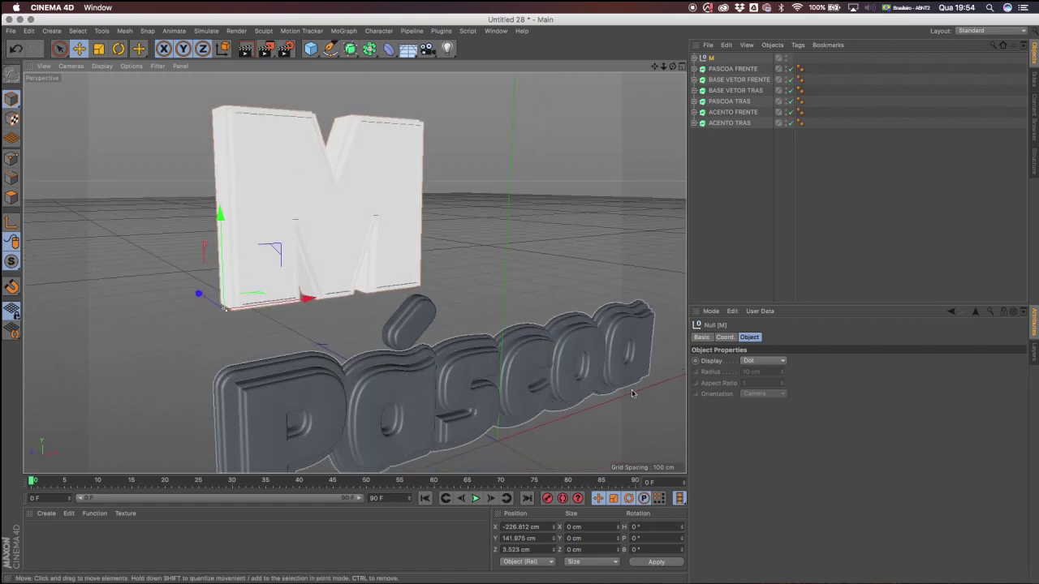
pyautogui.keyDown('alt'); pyautogui.moveTo(306, 187); pyautogui.dragTo(471, 195); pyautogui.keyUp('alt')
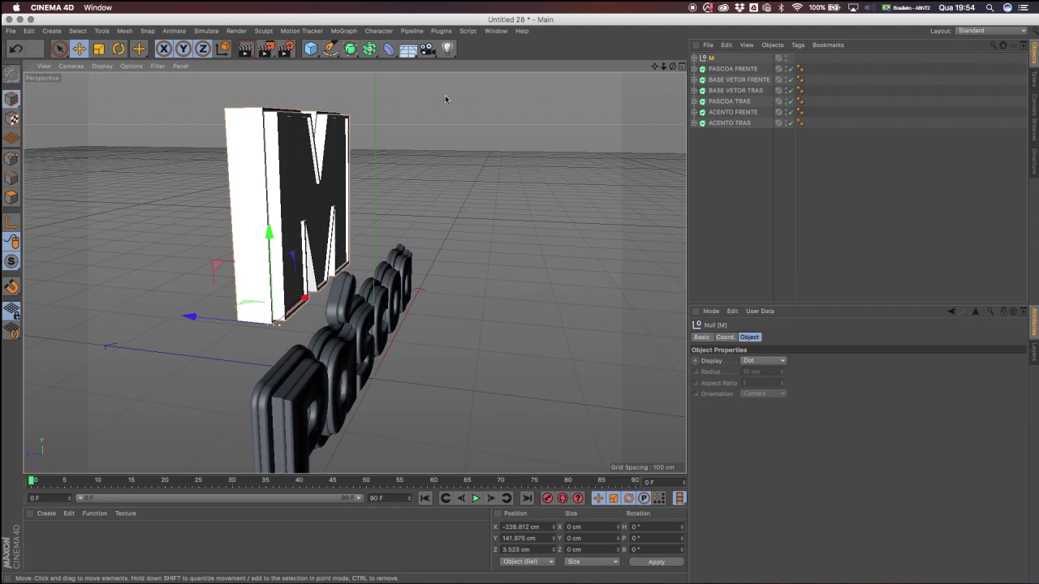
pyautogui.click(694, 58)
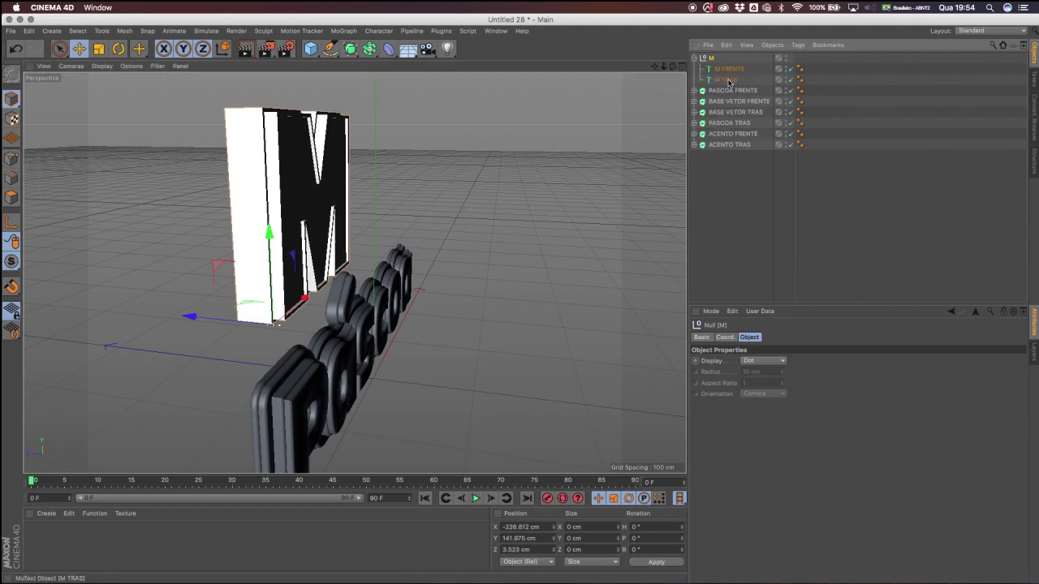
pyautogui.keyDown('alt'); pyautogui.moveTo(328, 180); pyautogui.dragTo(350, 177); pyautogui.keyUp('alt')
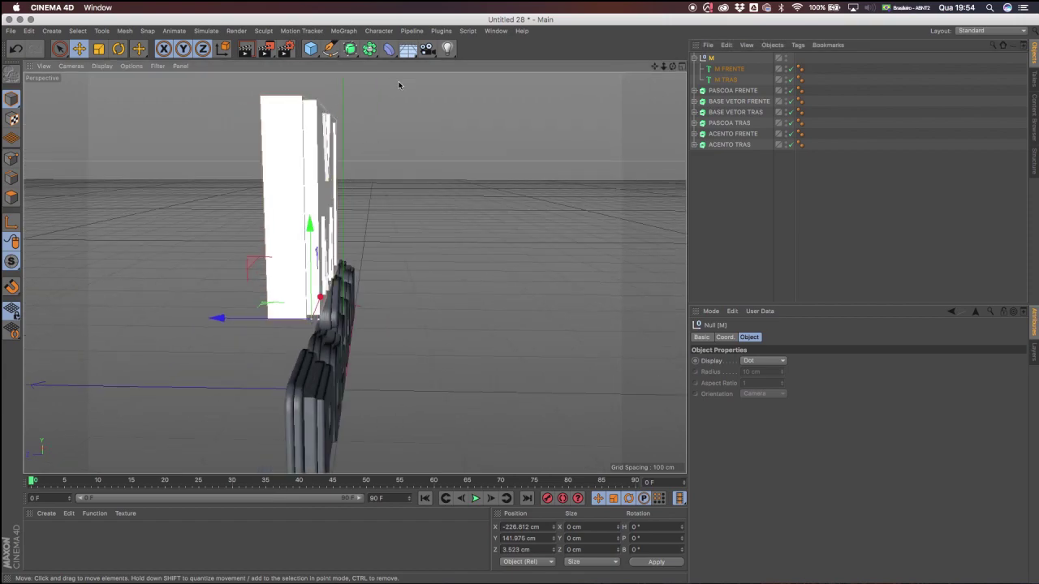
pyautogui.keyDown('alt'); pyautogui.moveTo(390, 199); pyautogui.dragTo(331, 197); pyautogui.keyUp('alt')
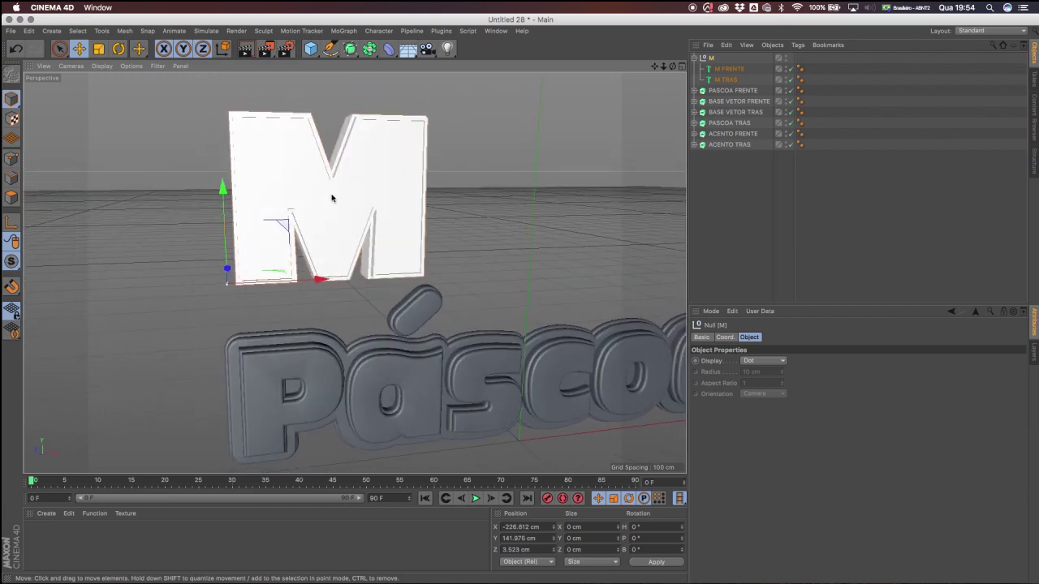
pyautogui.moveTo(654, 66); pyautogui.dragTo(636, 75)
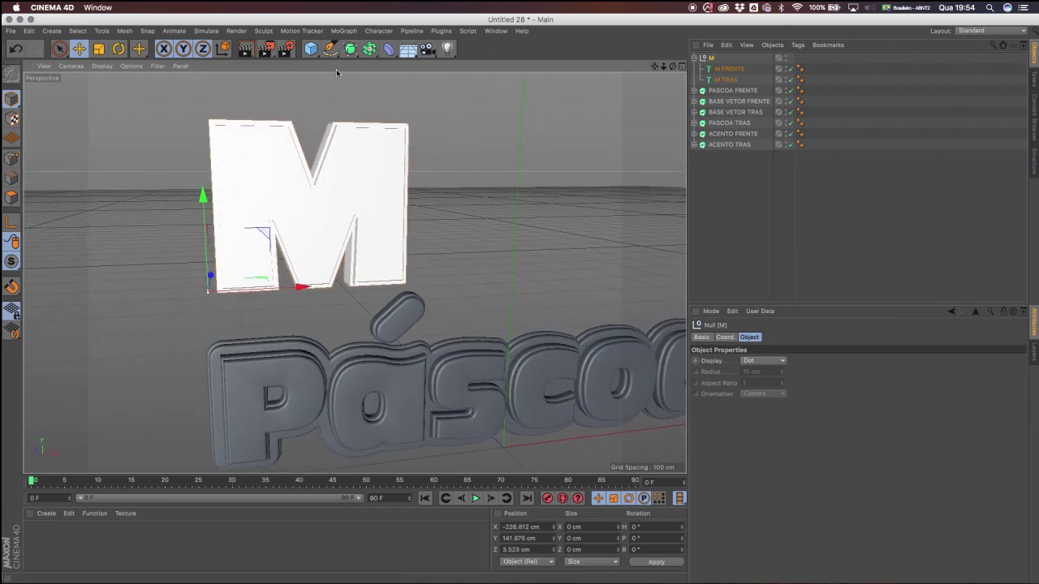
# Add an FFD deformer and place it as a child of M FRENTE.
pyautogui.click(729, 69)
pyautogui.keyDown('alt'); pyautogui.moveTo(568, 111); pyautogui.dragTo(430, 175); pyautogui.keyUp('alt')
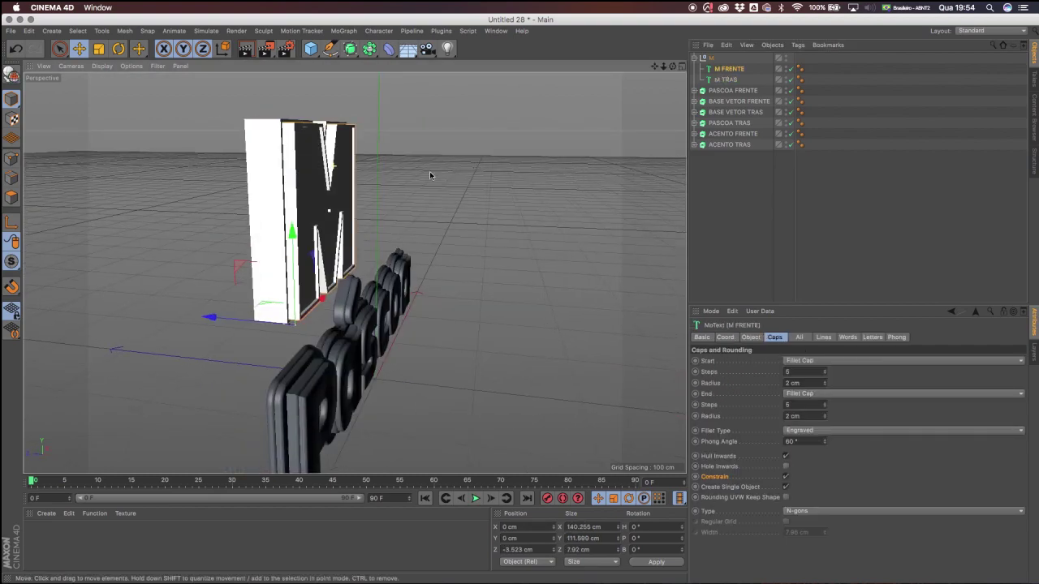
pyautogui.click(391, 50)
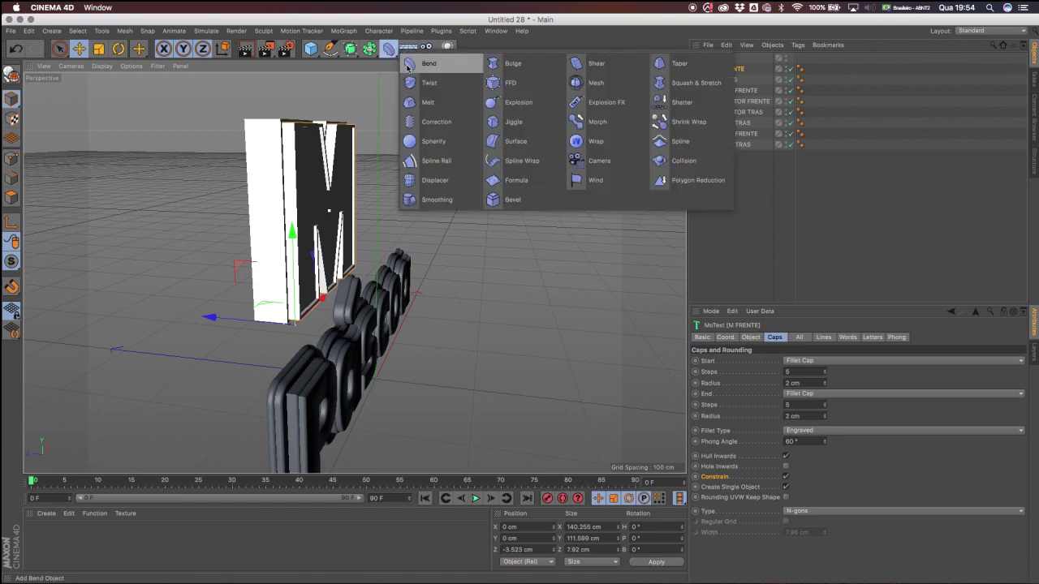
pyautogui.click(509, 82)
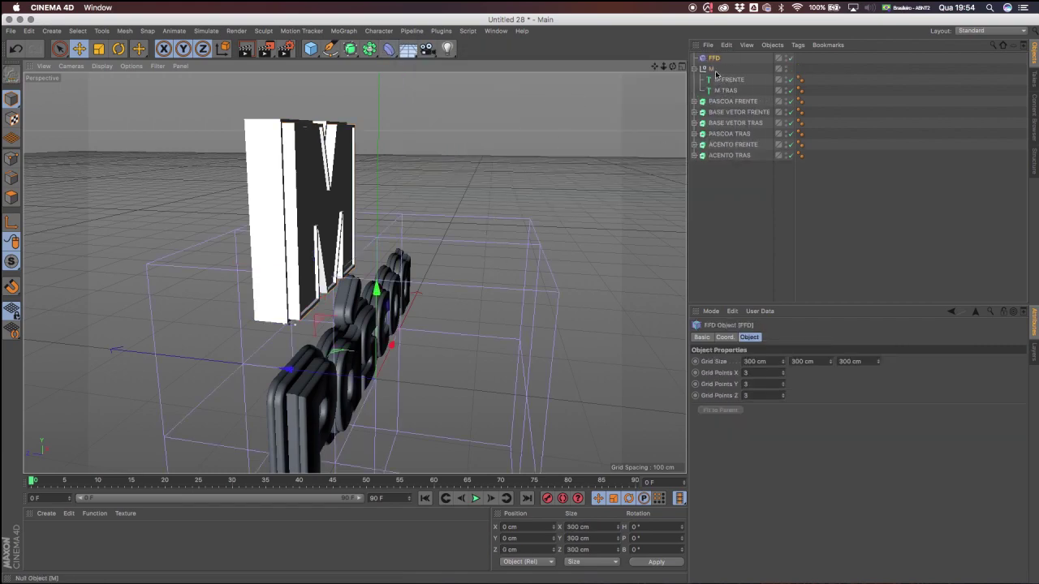
pyautogui.moveTo(715, 62); pyautogui.dragTo(730, 81)
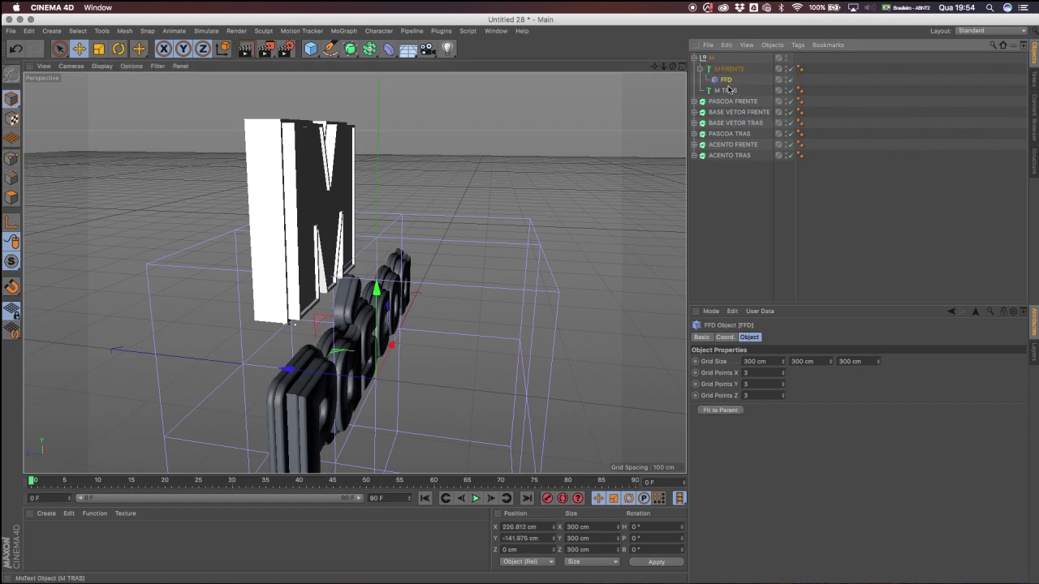
# Fit the FFD deformer's cage to its parent text object M FRENTE.
pyautogui.keyDown('alt'); pyautogui.moveTo(420, 254); pyautogui.dragTo(243, 202); pyautogui.keyUp('alt')
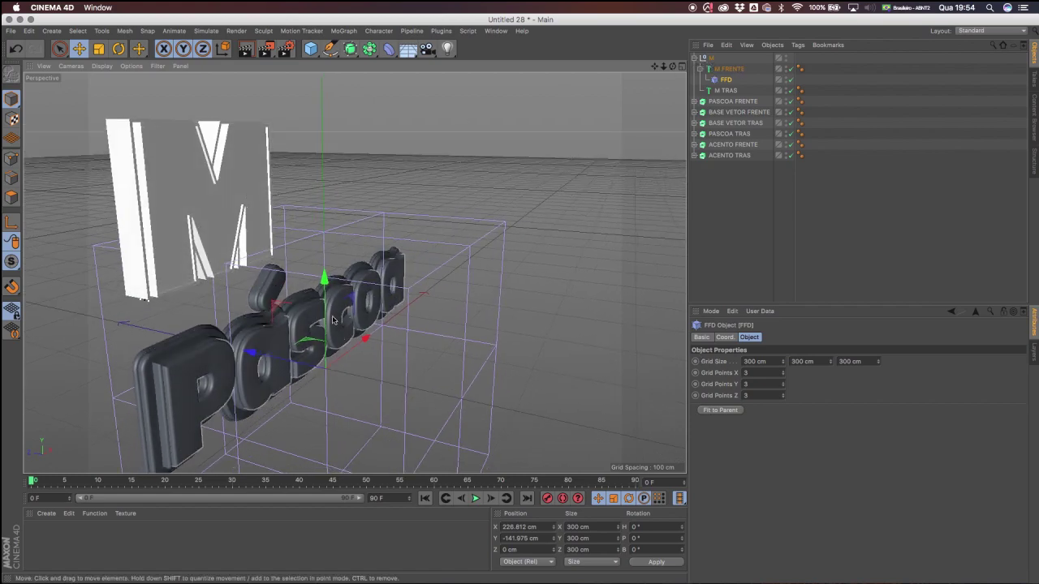
pyautogui.keyDown('alt'); pyautogui.moveTo(322, 315); pyautogui.dragTo(313, 316); pyautogui.keyUp('alt')
pyautogui.keyDown('alt'); pyautogui.moveTo(336, 370); pyautogui.dragTo(388, 342); pyautogui.keyUp('alt')
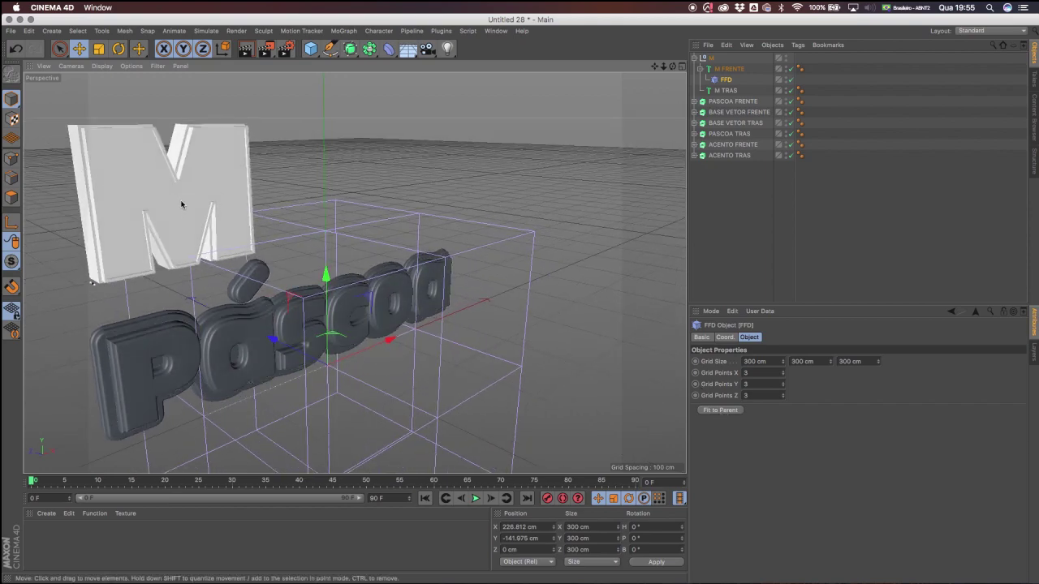
pyautogui.keyDown('alt'); pyautogui.moveTo(181, 205); pyautogui.dragTo(138, 211); pyautogui.keyUp('alt')
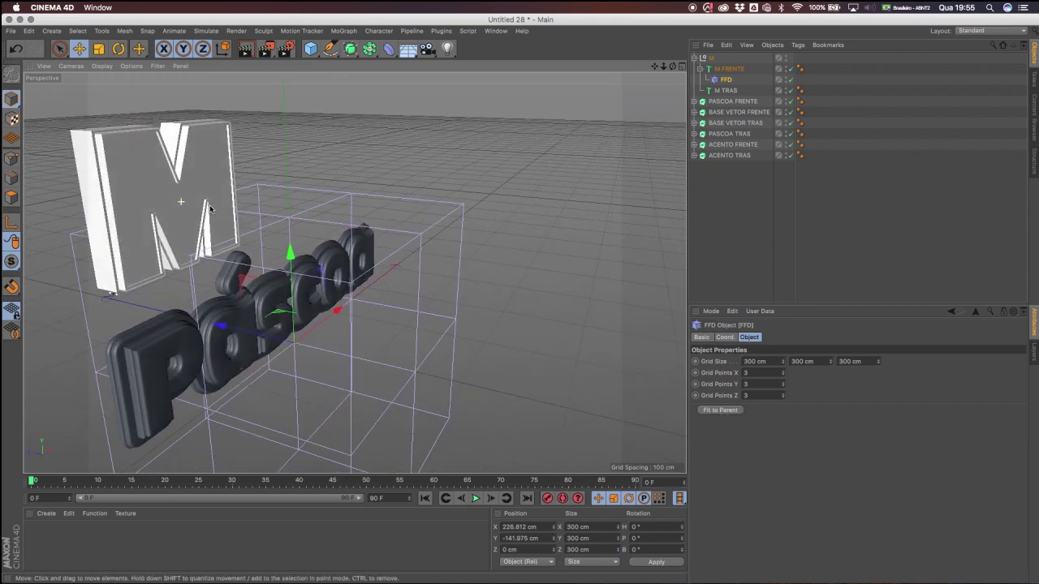
pyautogui.click(726, 412)
pyautogui.keyDown('alt'); pyautogui.moveTo(154, 193); pyautogui.dragTo(121, 189); pyautogui.keyUp('alt')
pyautogui.moveTo(664, 67); pyautogui.dragTo(784, 136)
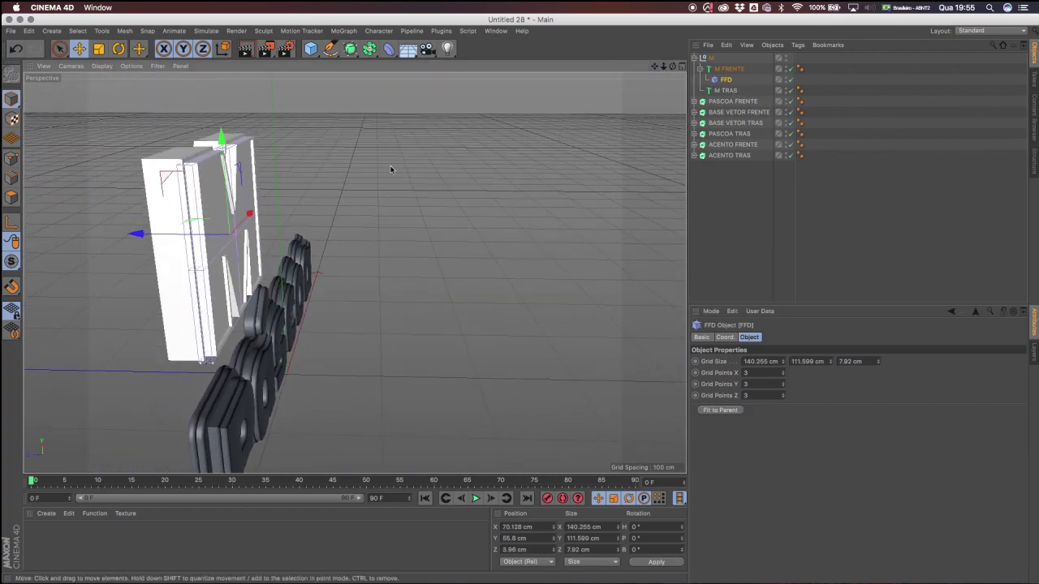
pyautogui.moveTo(663, 68); pyautogui.dragTo(655, 88)
pyautogui.moveTo(214, 228)
pyautogui.keyDown('alt'); pyautogui.mouseDown()
pyautogui.moveTo(255, 223)
pyautogui.moveTo(174, 225)
pyautogui.moveTo(220, 216)
pyautogui.moveTo(355, 273)
pyautogui.moveTo(290, 220)
pyautogui.moveTo(235, 211)
pyautogui.moveTo(243, 253)
pyautogui.moveTo(227, 242)
pyautogui.mouseUp(); pyautogui.keyUp('alt')
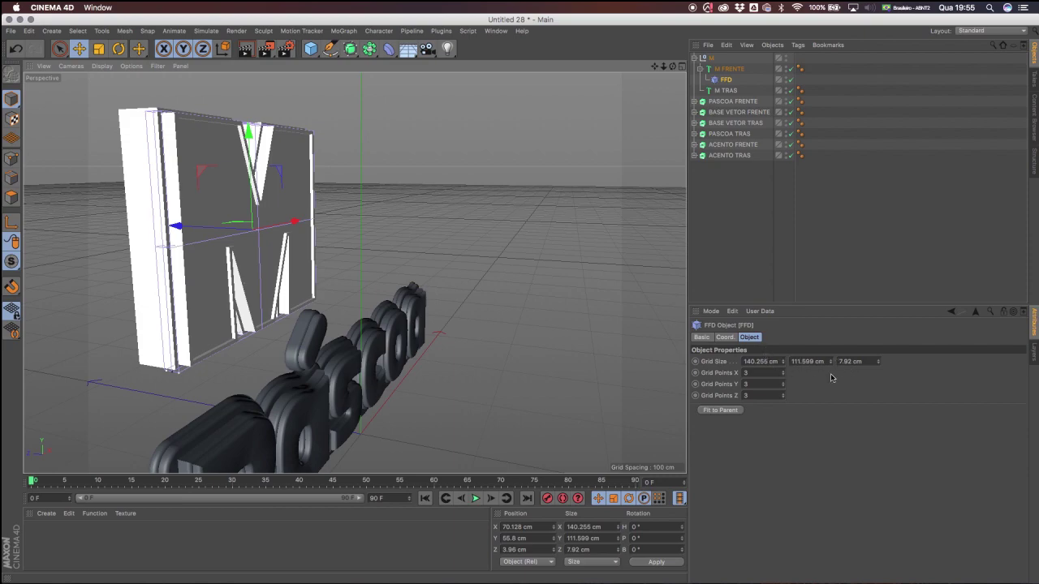
# Enlarge the FFD's grid size to 174.255 × 131.599 × 21.92 cm so the cage surrounds the front M.
pyautogui.keyDown('alt'); pyautogui.moveTo(259, 216); pyautogui.dragTo(254, 220); pyautogui.keyUp('alt')
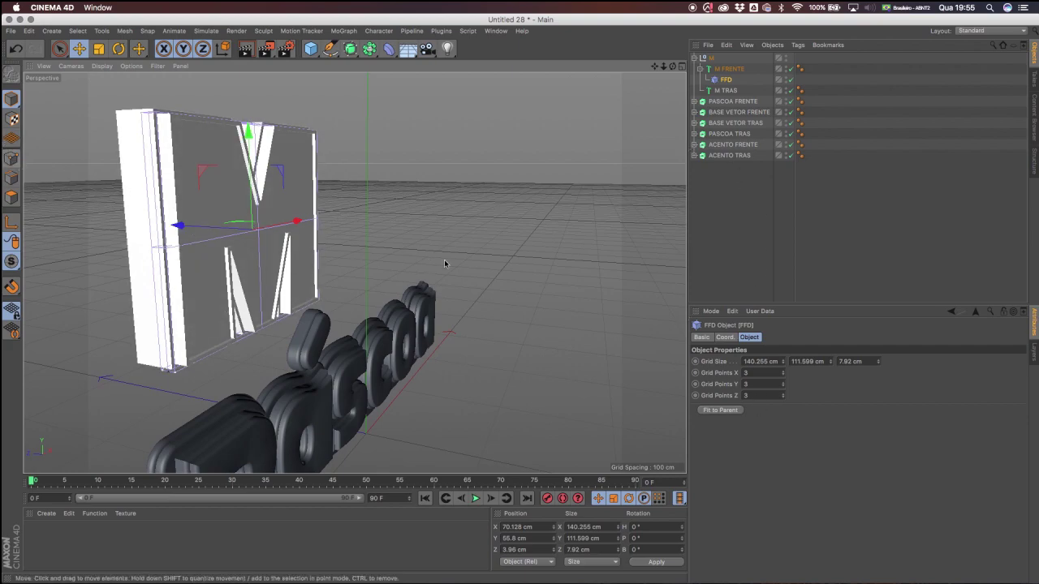
pyautogui.keyDown('alt'); pyautogui.moveTo(229, 247); pyautogui.dragTo(208, 240); pyautogui.keyUp('alt')
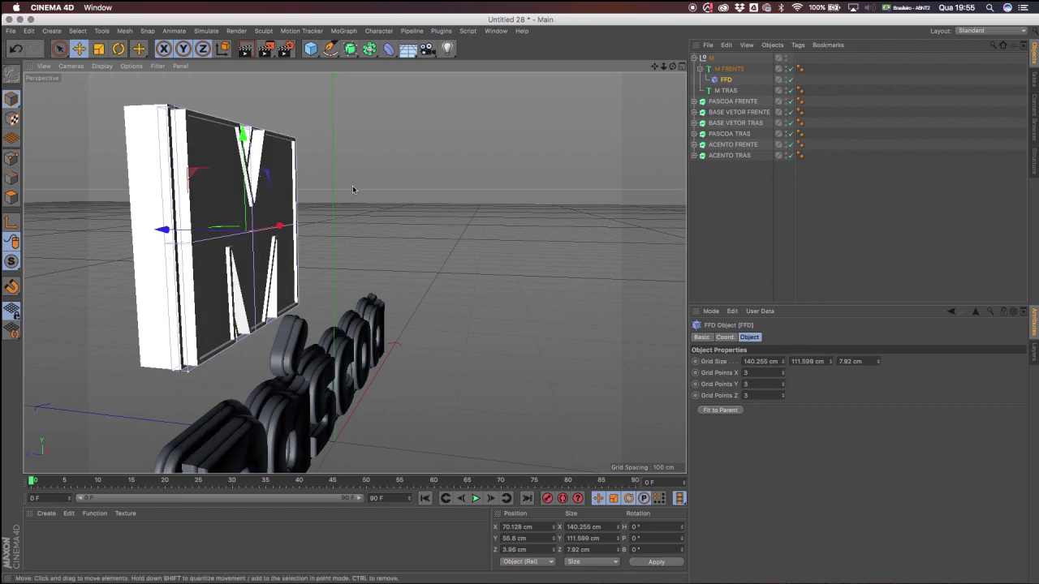
pyautogui.moveTo(781, 362); pyautogui.dragTo(769, 346)
pyautogui.keyDown('alt'); pyautogui.moveTo(247, 280); pyautogui.dragTo(180, 278); pyautogui.keyUp('alt')
pyautogui.moveTo(828, 357); pyautogui.dragTo(882, 349)
pyautogui.moveTo(338, 246)
pyautogui.keyDown('alt'); pyautogui.mouseDown()
pyautogui.moveTo(296, 244)
pyautogui.moveTo(336, 257)
pyautogui.moveTo(326, 247)
pyautogui.mouseUp(); pyautogui.keyUp('alt')
pyautogui.moveTo(879, 363); pyautogui.dragTo(881, 369)
pyautogui.keyDown('alt'); pyautogui.moveTo(279, 250); pyautogui.dragTo(250, 244); pyautogui.keyUp('alt')
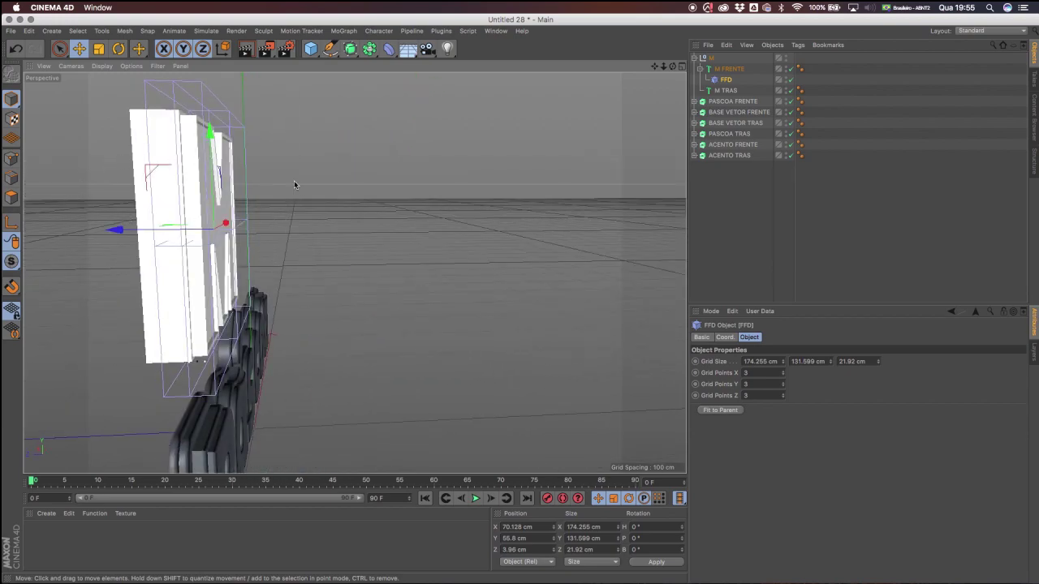
pyautogui.keyDown('alt'); pyautogui.moveTo(208, 232); pyautogui.dragTo(217, 223); pyautogui.keyUp('alt')
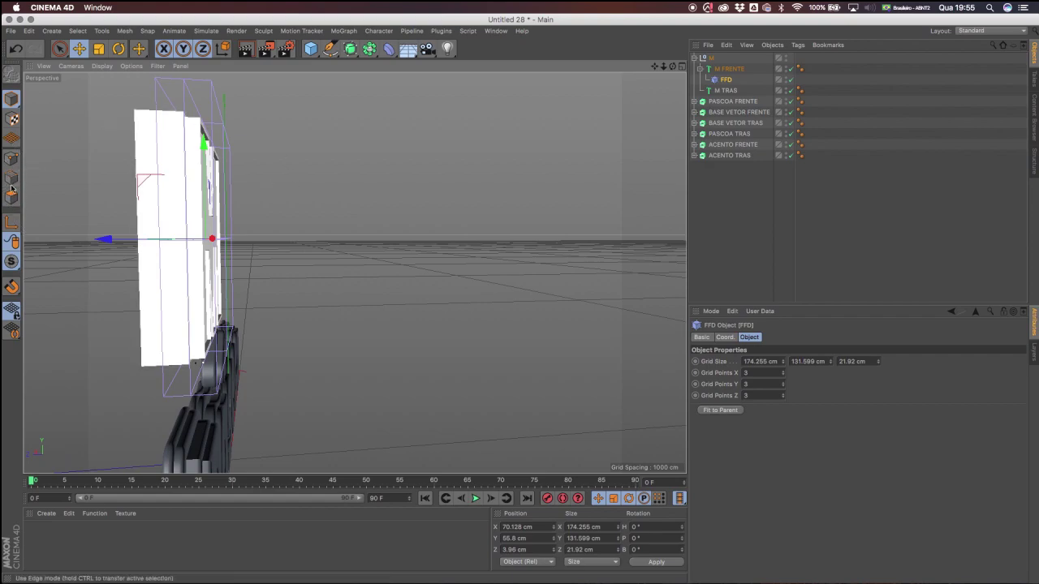
# In point mode, select the FFD cage's front middle-row points and pull them forward to about -63.7 cm in Z.
pyautogui.click(13, 158)
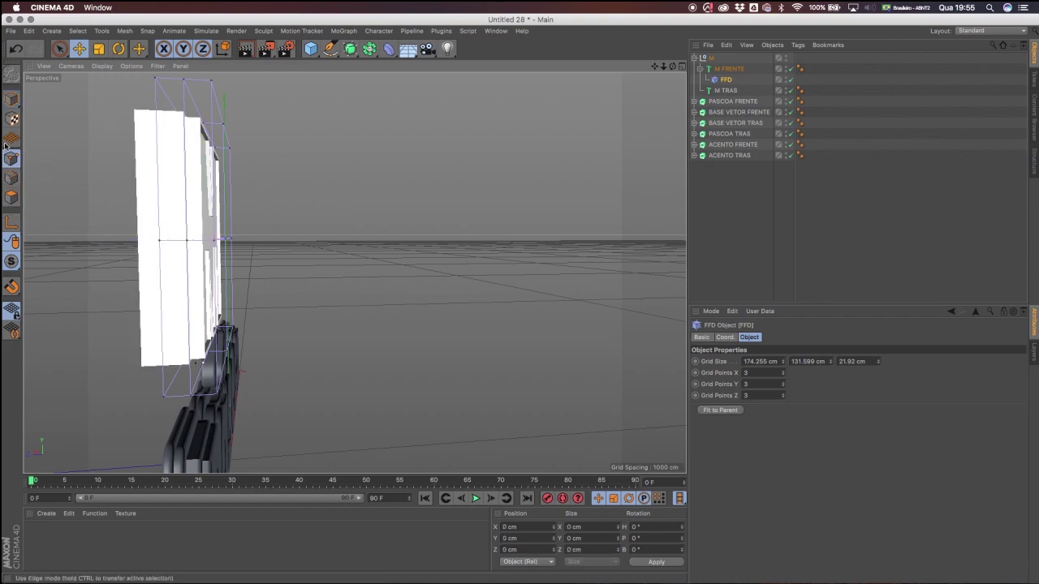
pyautogui.moveTo(218, 254)
pyautogui.keyDown('alt'); pyautogui.mouseDown()
pyautogui.moveTo(250, 241)
pyautogui.moveTo(206, 241)
pyautogui.mouseUp(); pyautogui.keyUp('alt')
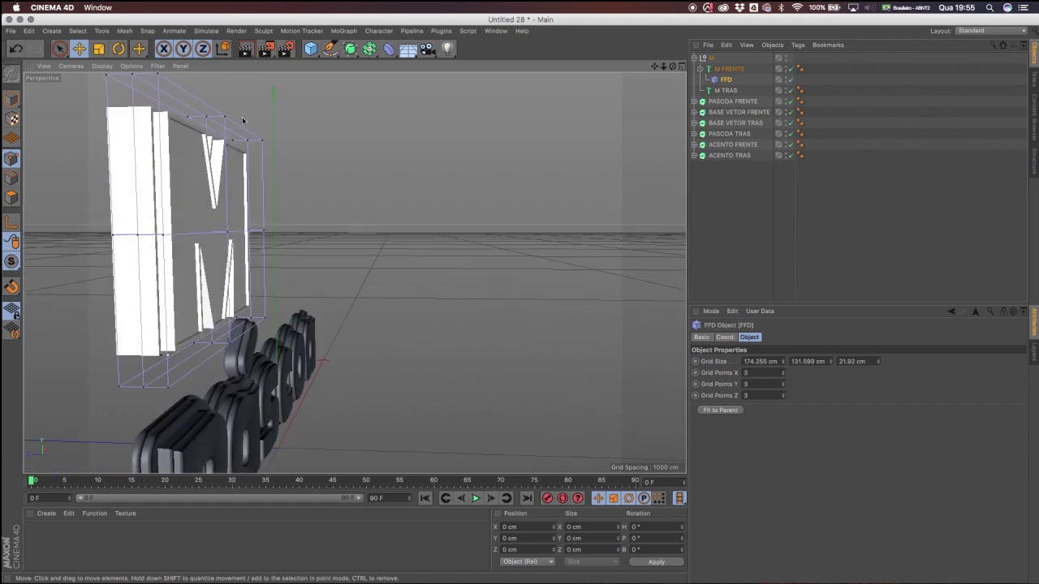
pyautogui.moveTo(62, 55); pyautogui.dragTo(83, 80)
pyautogui.click(160, 236)
pyautogui.keyDown('alt'); pyautogui.moveTo(231, 235); pyautogui.dragTo(120, 282); pyautogui.keyUp('alt')
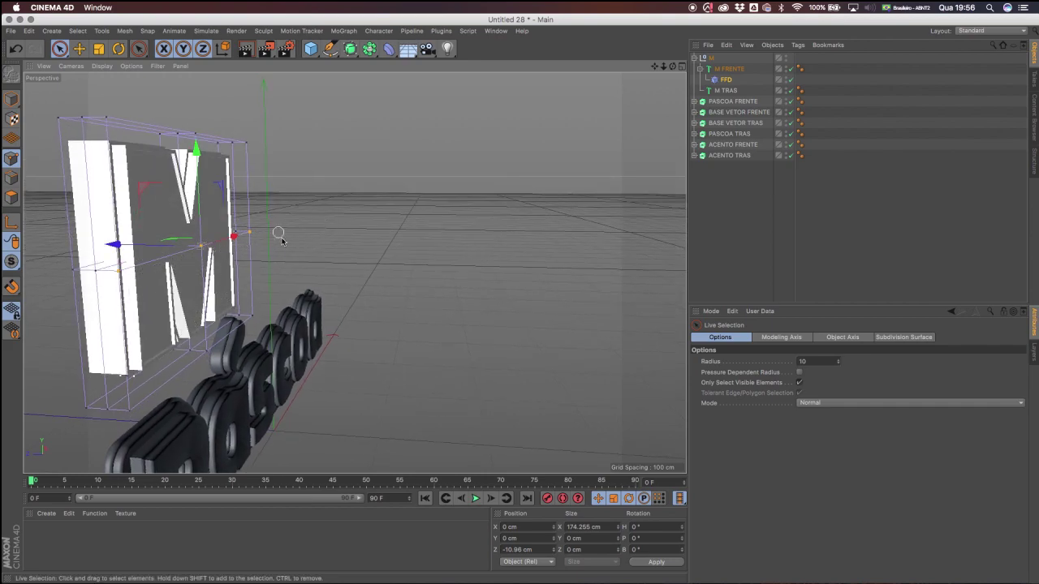
pyautogui.keyDown('alt'); pyautogui.moveTo(244, 250); pyautogui.dragTo(200, 238); pyautogui.keyUp('alt')
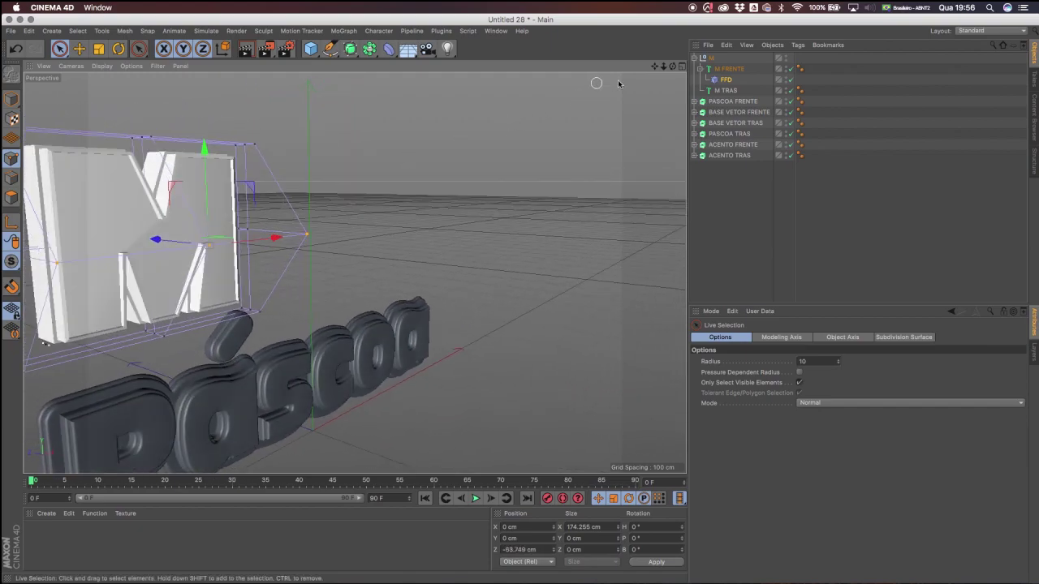
# Set the cap fillet type of M FRENTE to Half Circle.
pyautogui.moveTo(655, 66); pyautogui.dragTo(747, 69)
pyautogui.keyDown('alt'); pyautogui.moveTo(480, 142); pyautogui.dragTo(292, 134); pyautogui.keyUp('alt')
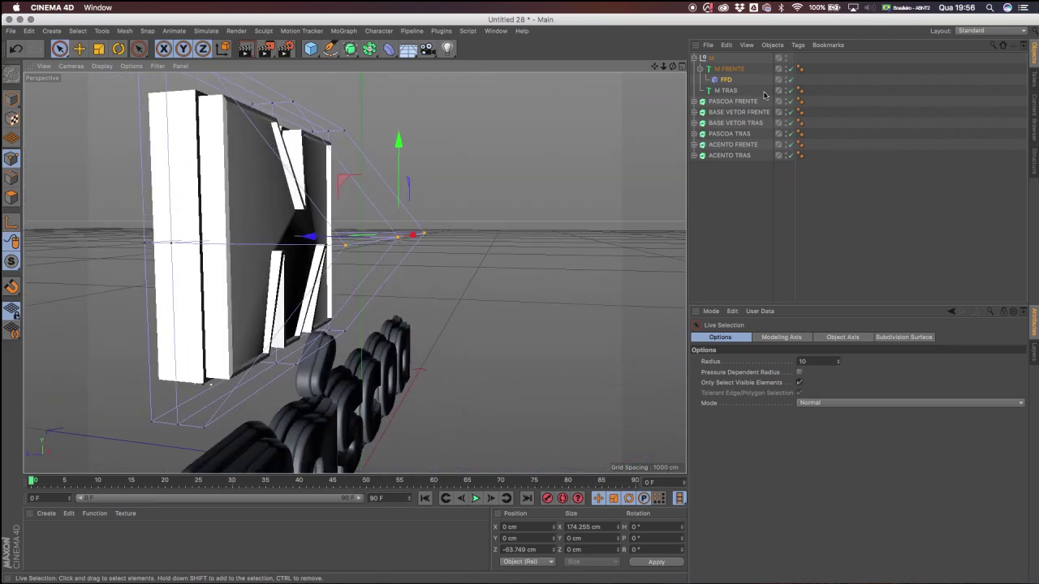
pyautogui.click(731, 69)
pyautogui.click(818, 431)
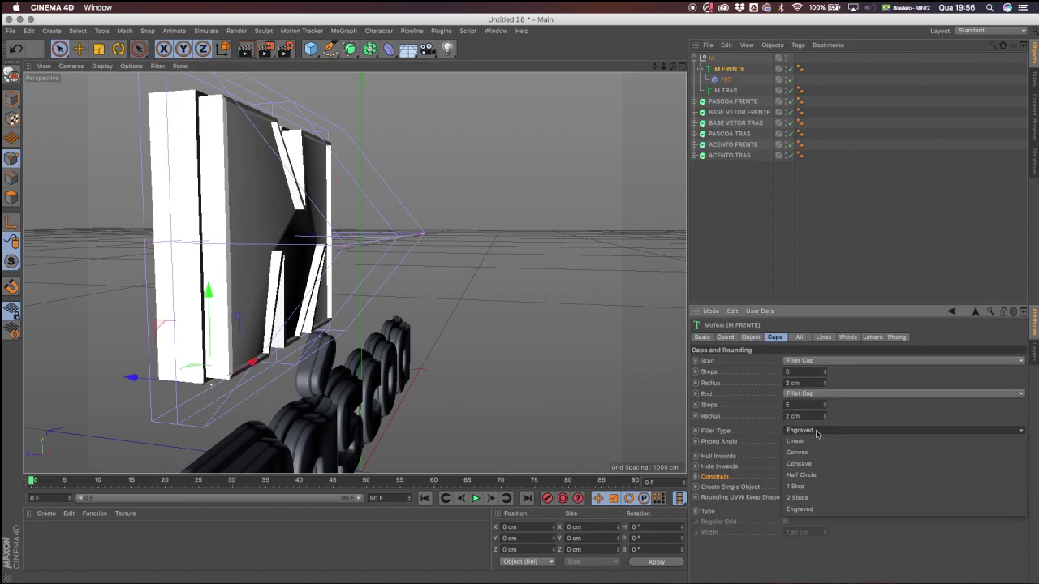
pyautogui.click(815, 455)
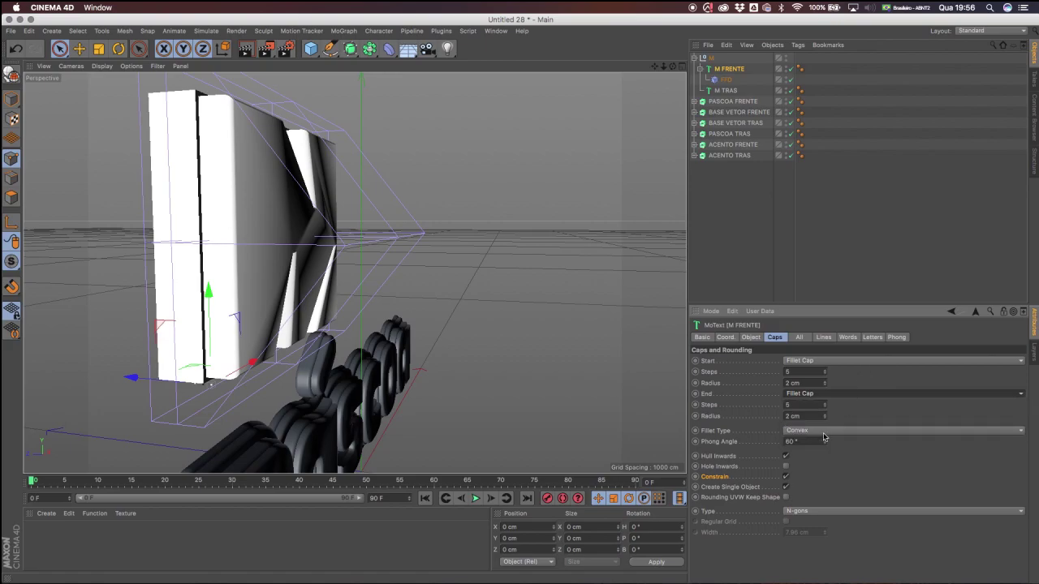
pyautogui.click(826, 431)
pyautogui.click(812, 471)
pyautogui.keyDown('alt'); pyautogui.moveTo(525, 335); pyautogui.dragTo(328, 226); pyautogui.keyUp('alt')
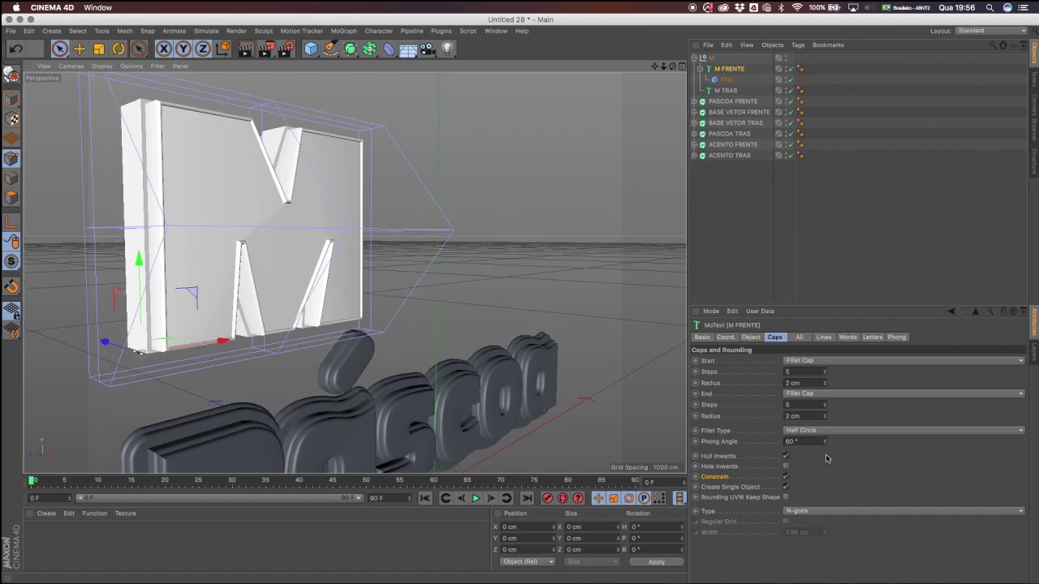
# Set M FRENTE's cap type to Quadrangles with a regular grid 1 cm wide.
pyautogui.click(808, 513)
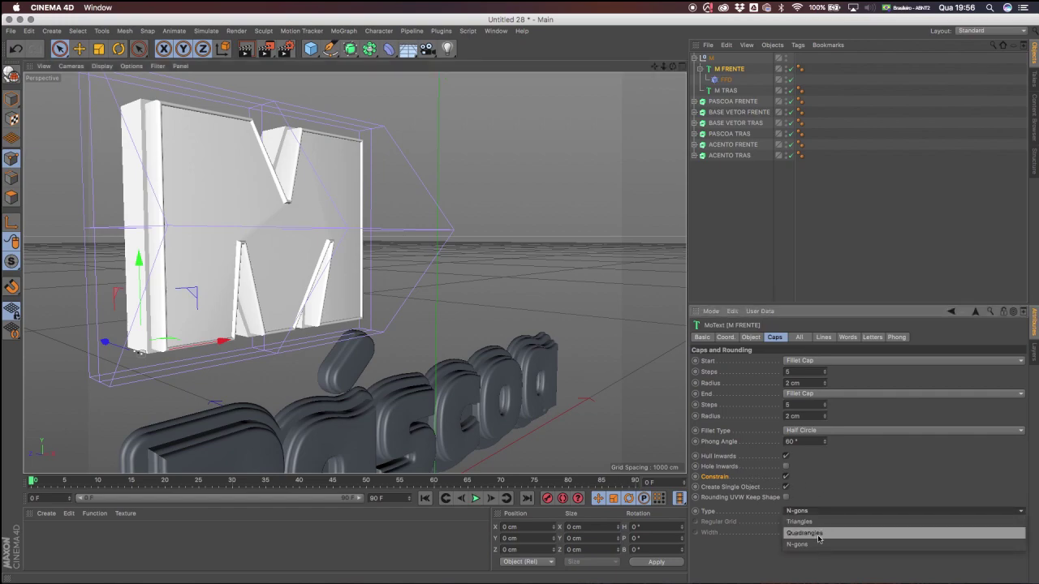
pyautogui.click(818, 536)
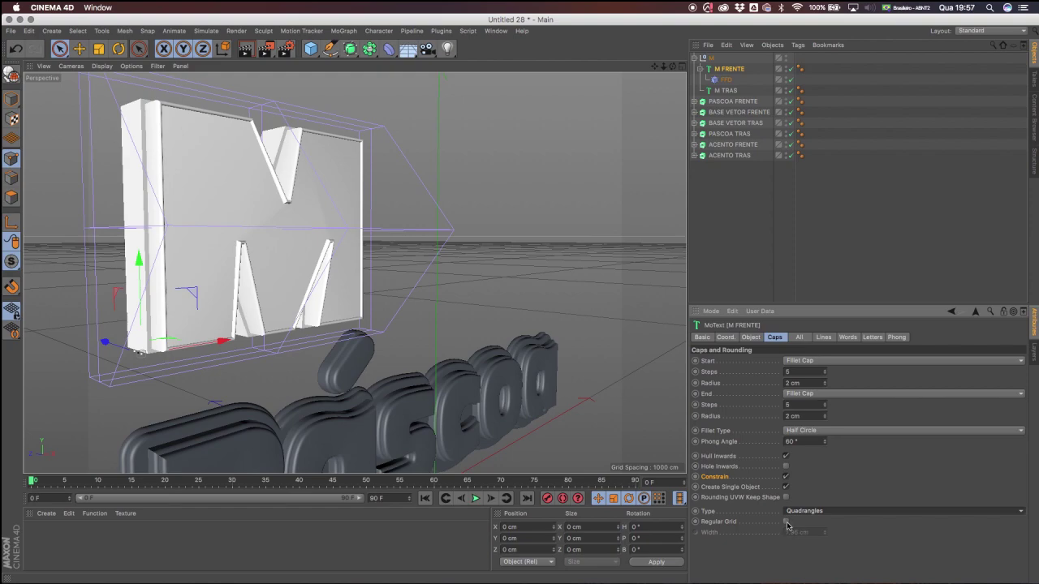
pyautogui.click(786, 523)
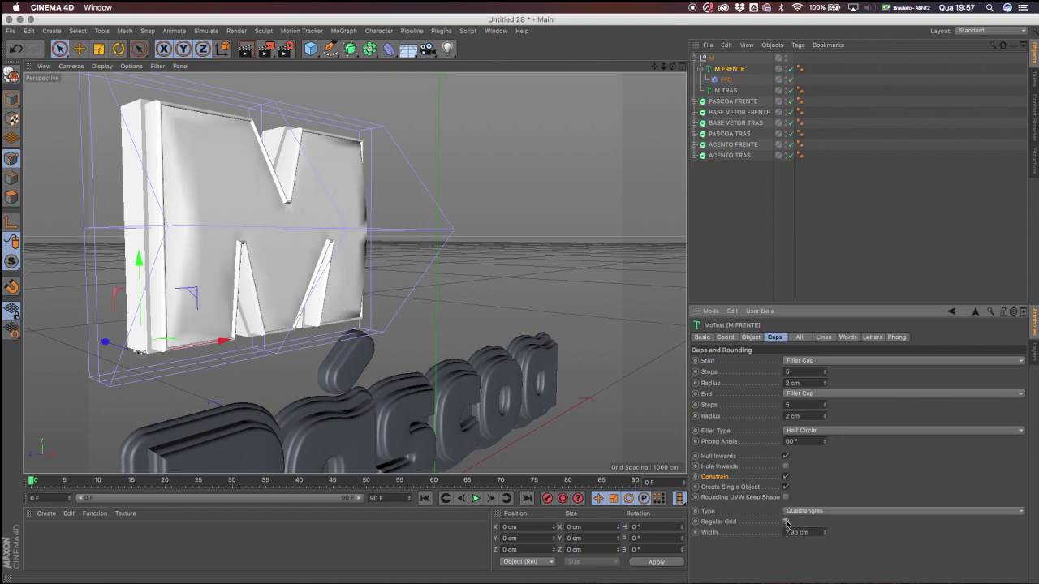
pyautogui.keyDown('alt'); pyautogui.moveTo(327, 265); pyautogui.dragTo(521, 193); pyautogui.keyUp('alt')
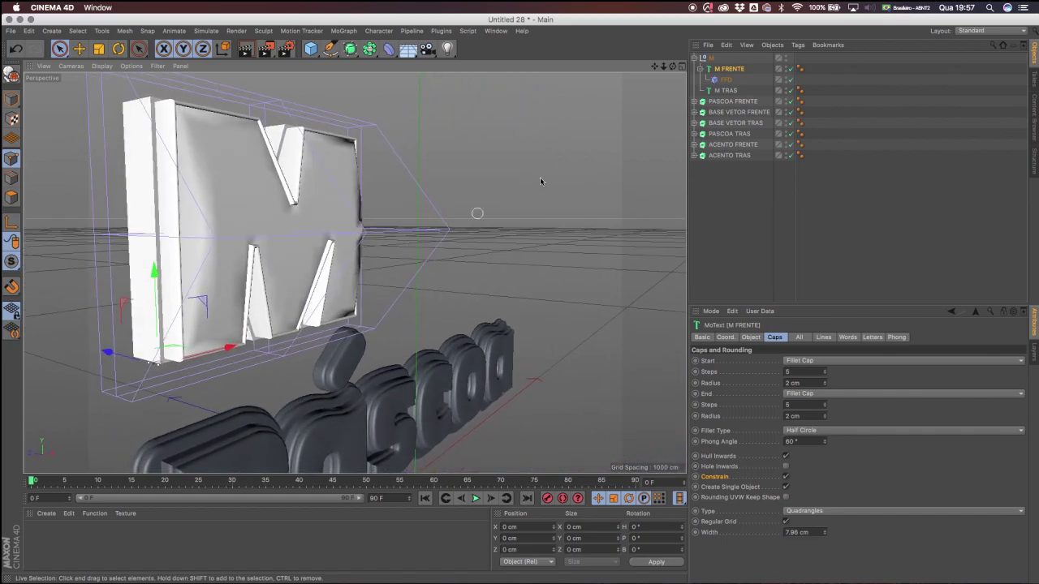
pyautogui.doubleClick(803, 533)
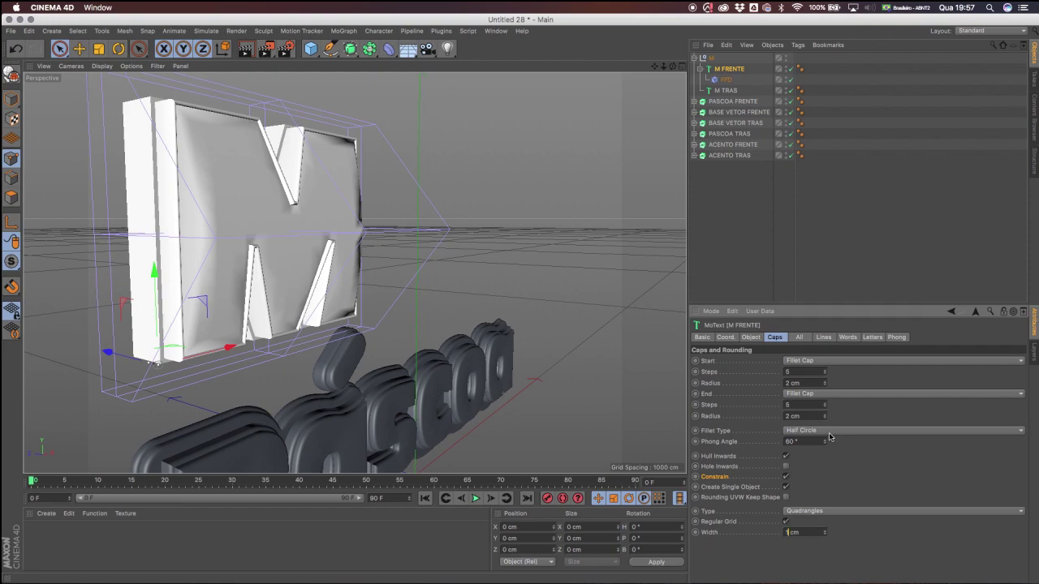
pyautogui.press('Return')
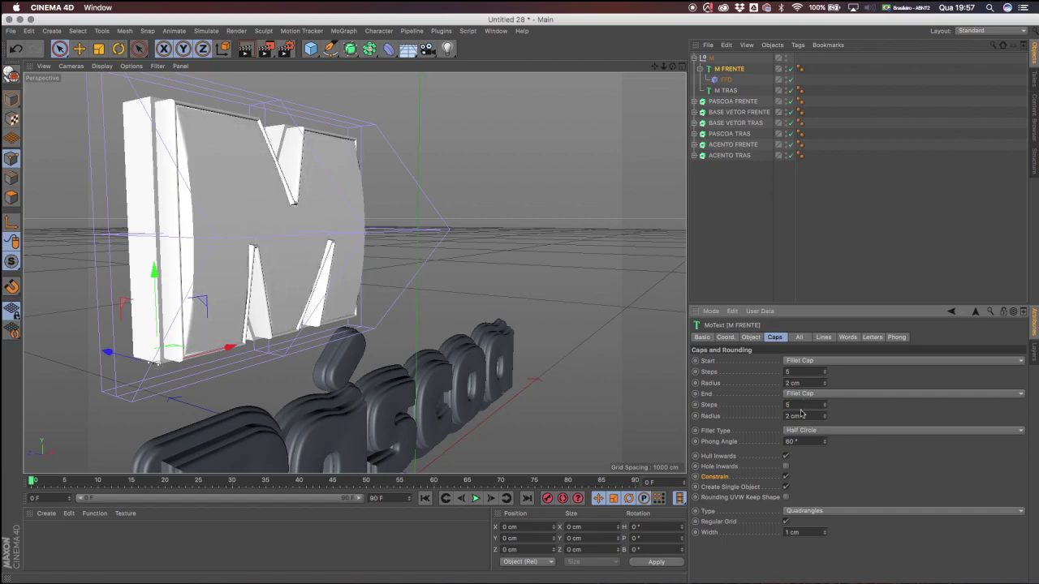
# Collapse the M group, duplicate it, and expand the copy to show its text objects.
pyautogui.keyDown('alt'); pyautogui.moveTo(325, 227); pyautogui.dragTo(259, 227); pyautogui.keyUp('alt')
pyautogui.moveTo(663, 67); pyautogui.dragTo(324, 243)
pyautogui.click(693, 63)
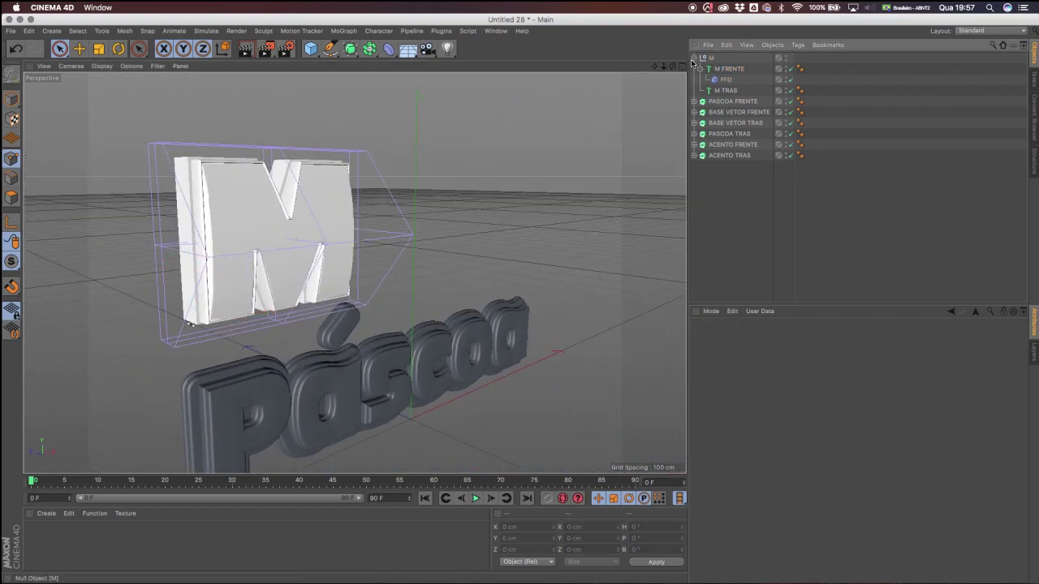
pyautogui.click(694, 59)
pyautogui.moveTo(656, 67); pyautogui.dragTo(195, 258)
pyautogui.moveTo(663, 67); pyautogui.dragTo(579, 62)
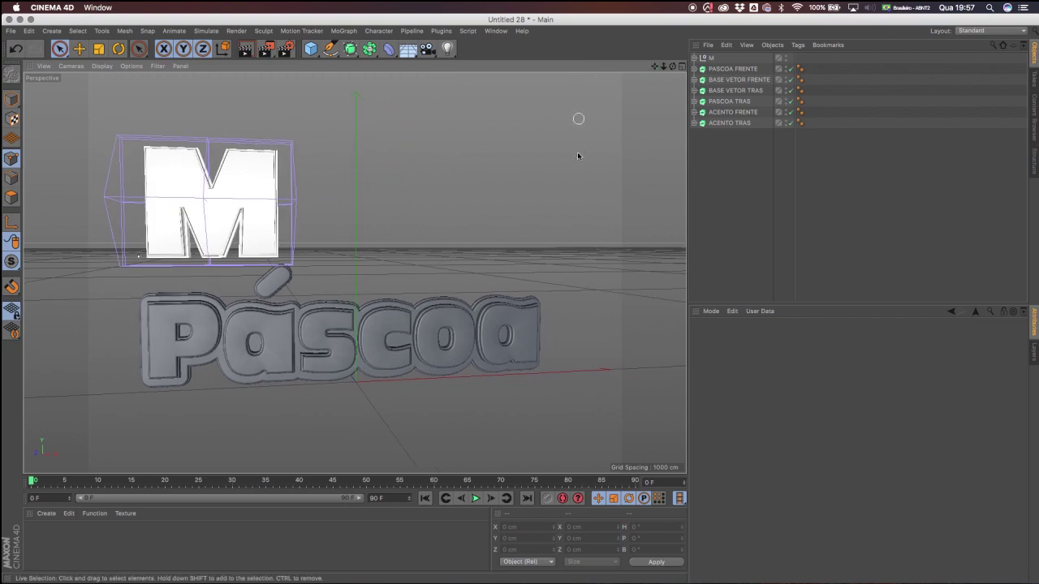
pyautogui.click(717, 58)
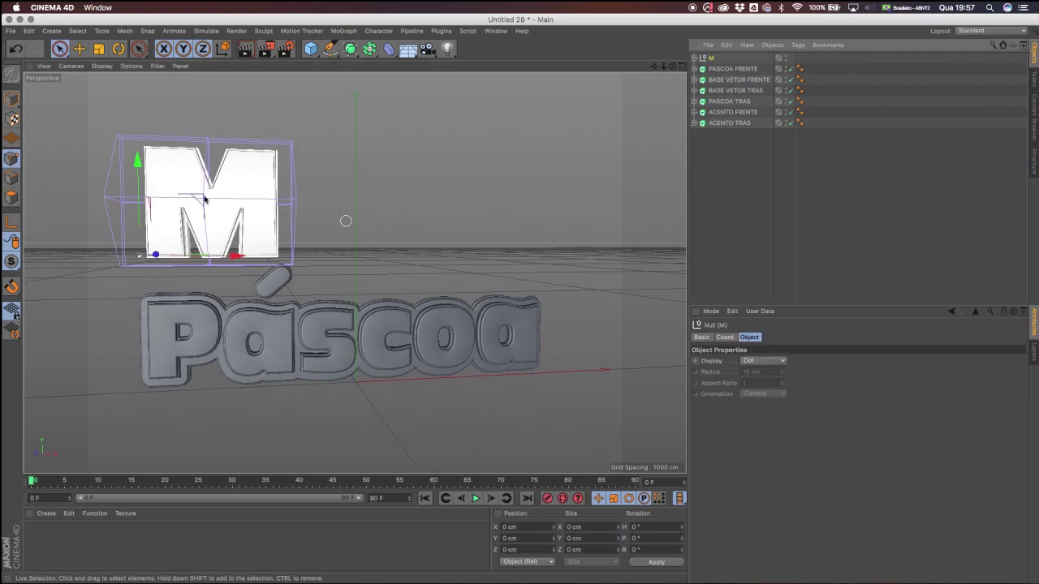
pyautogui.press('super+v')
pyautogui.click(694, 59)
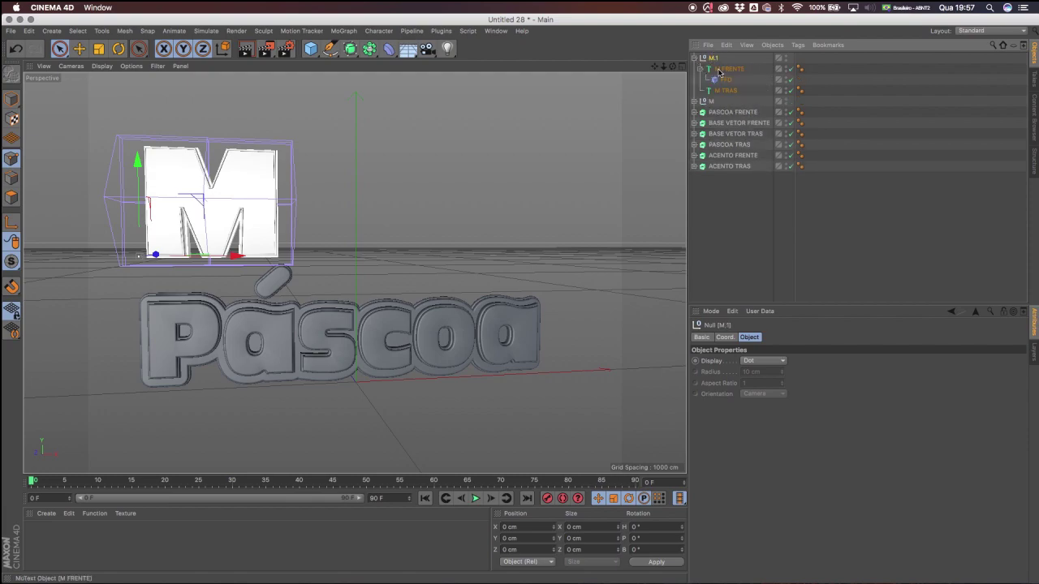
# Change the text of both M FRENTE and M TRAS in the duplicated group to "e".
pyautogui.click(728, 69)
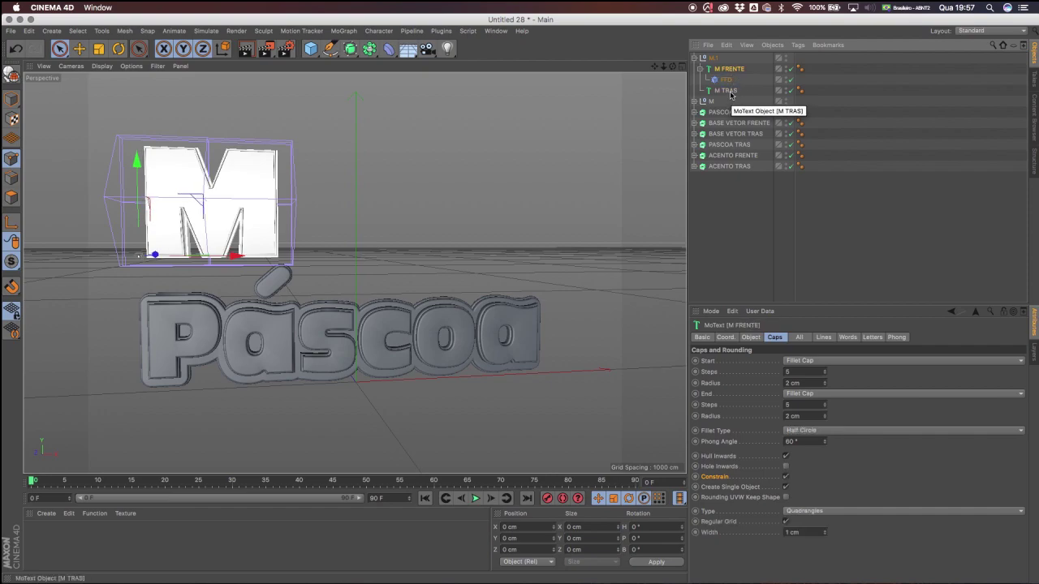
pyautogui.keyDown('shift'); pyautogui.click(730, 93); pyautogui.keyUp('shift')
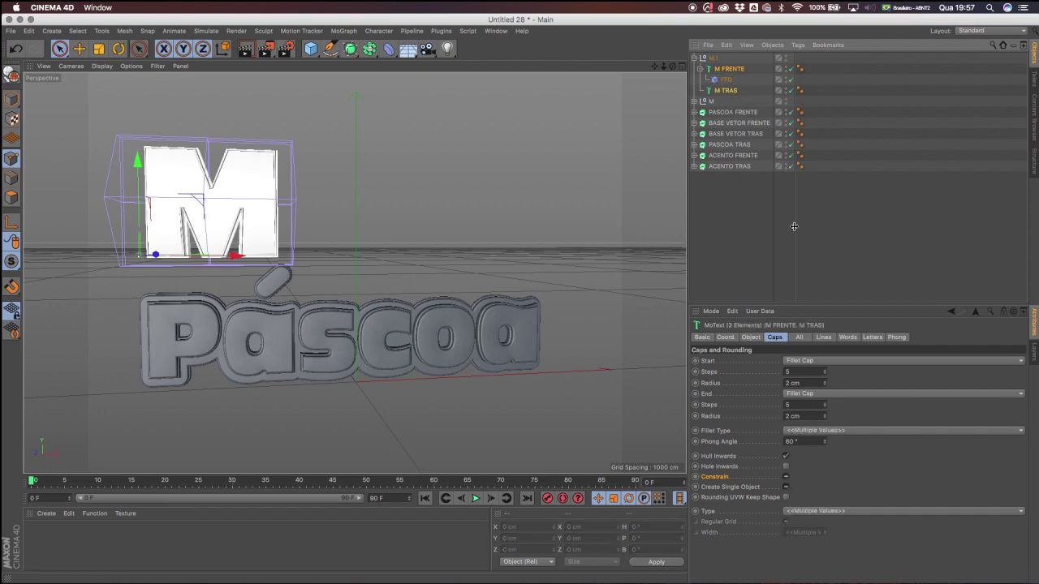
pyautogui.click(751, 337)
pyautogui.doubleClick(720, 388)
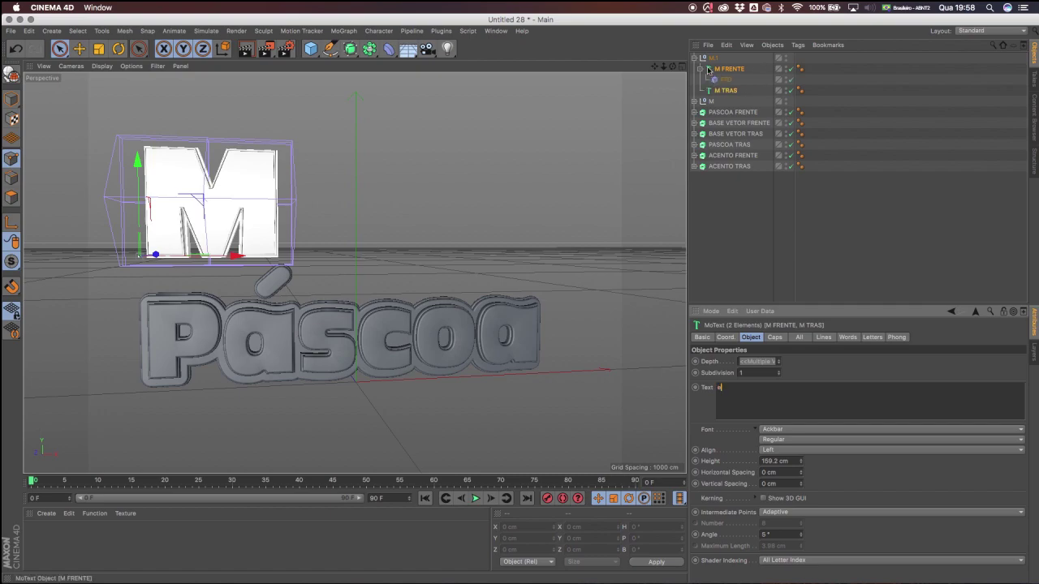
pyautogui.click(734, 123)
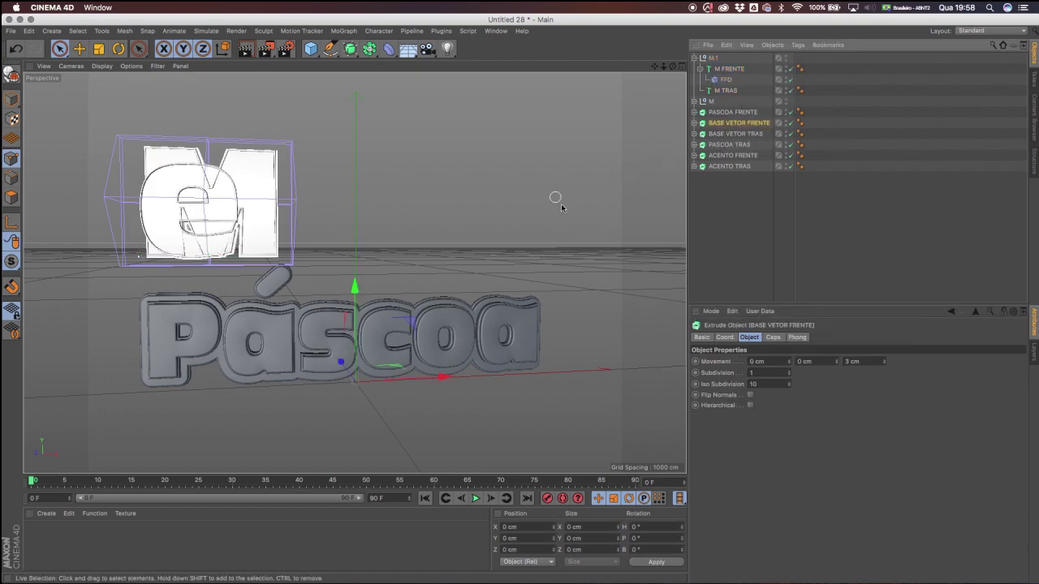
# Collapse the duplicated letter group and rename it "e".
pyautogui.click(696, 58)
pyautogui.doubleClick(714, 60)
pyautogui.write('e')
pyautogui.click(727, 123)
# Move the e group along X until the letter stands just to the right of the M.
pyautogui.click(724, 59)
pyautogui.moveTo(237, 256); pyautogui.dragTo(393, 256)
pyautogui.keyDown('alt'); pyautogui.moveTo(350, 213); pyautogui.dragTo(373, 242); pyautogui.keyUp('alt')
pyautogui.scroll(4, 576, 128)
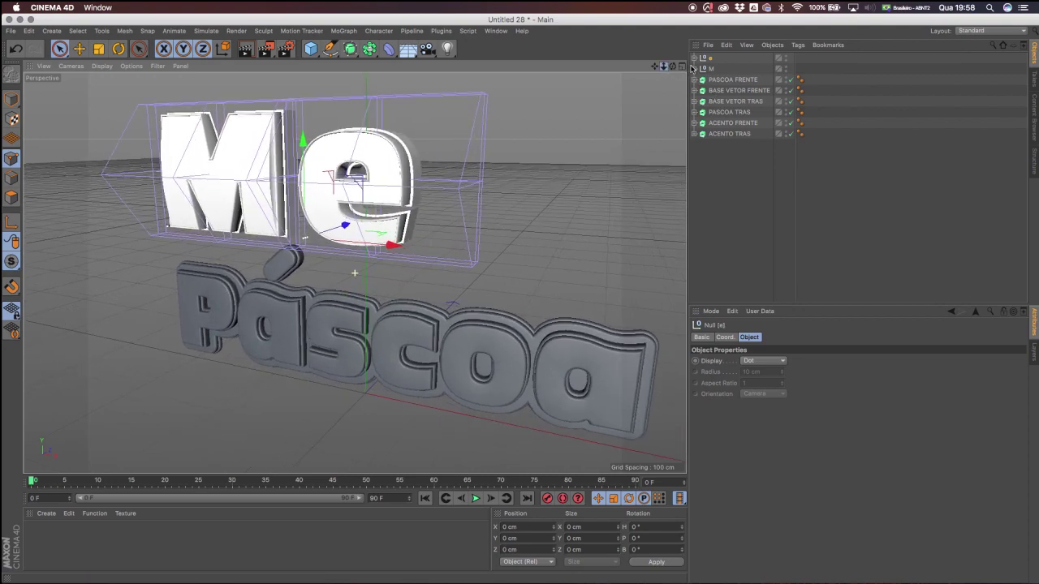
# Duplicate the e group in the object hierarchy.
pyautogui.keyDown('alt'); pyautogui.moveTo(390, 202); pyautogui.dragTo(417, 187); pyautogui.keyUp('alt')
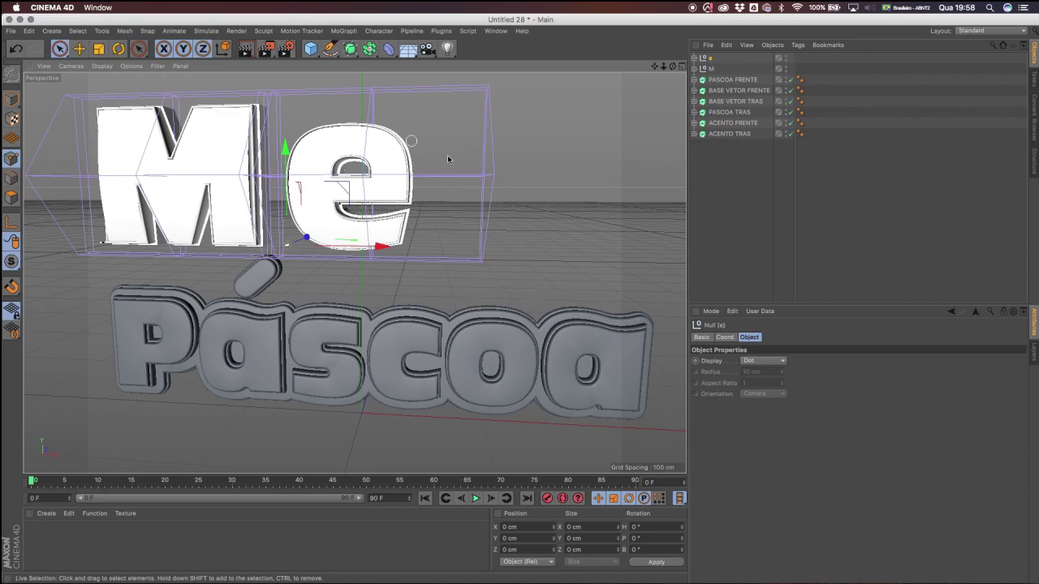
pyautogui.keyDown('alt'); pyautogui.moveTo(375, 197); pyautogui.dragTo(409, 197); pyautogui.keyUp('alt')
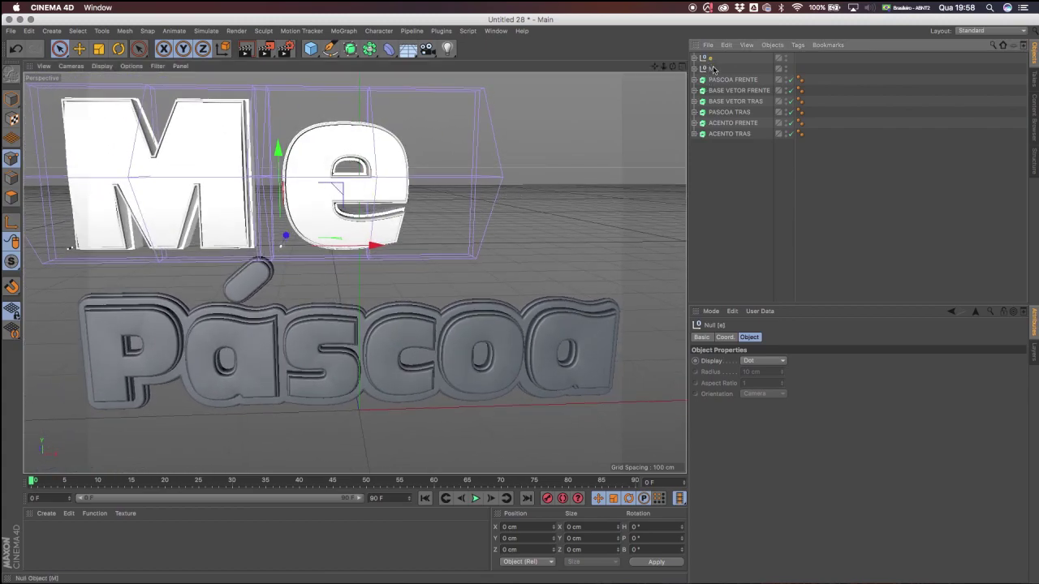
pyautogui.keyDown('ctrl'); pyautogui.moveTo(711, 57); pyautogui.dragTo(711, 63); pyautogui.keyUp('ctrl')
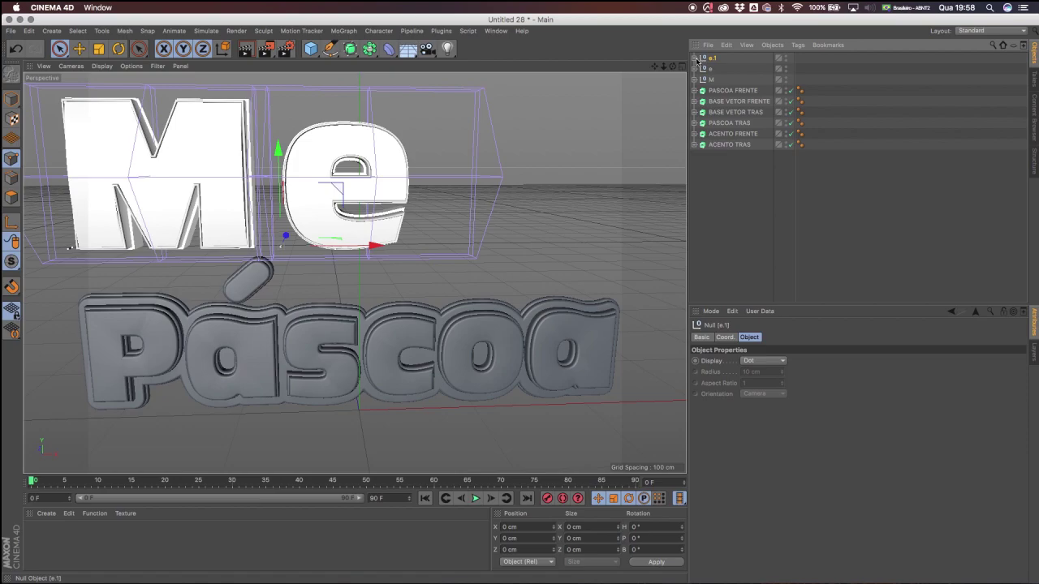
# Change the text of both M FRENTE and M TRAS in the duplicated e.1 group to "g" and collapse the group.
pyautogui.click(694, 58)
pyautogui.click(729, 69)
pyautogui.keyDown('ctrl'); pyautogui.click(726, 90); pyautogui.keyUp('ctrl')
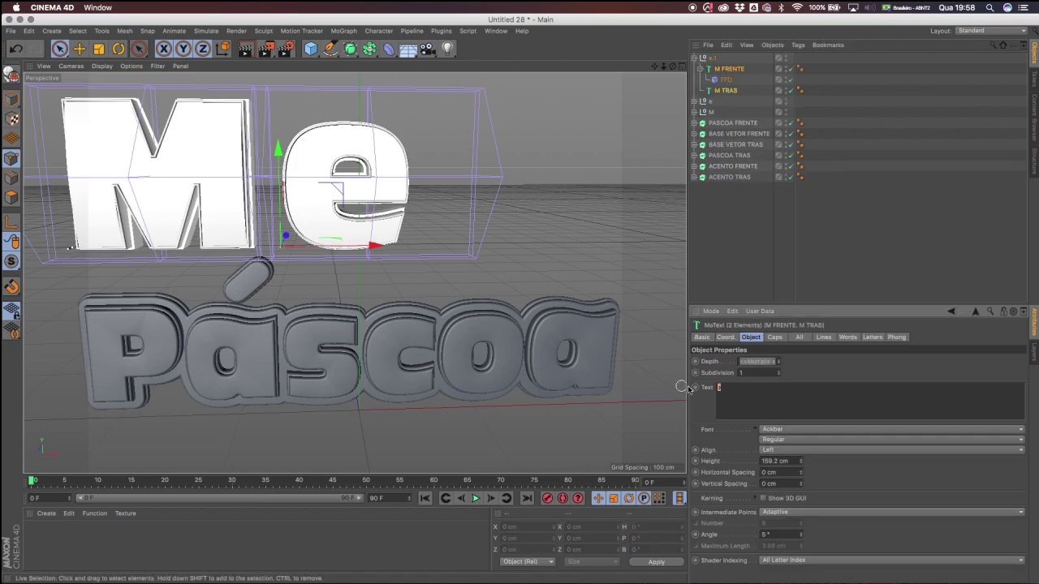
pyautogui.click(696, 58)
# Move the g group (e.1) along X to just right of the e, and duplicate it in the object hierarchy.
pyautogui.moveTo(373, 244); pyautogui.dragTo(537, 246)
pyautogui.moveTo(655, 67); pyautogui.dragTo(582, 73)
pyautogui.keyDown('ctrl'); pyautogui.moveTo(712, 59); pyautogui.dragTo(717, 54); pyautogui.keyUp('ctrl')
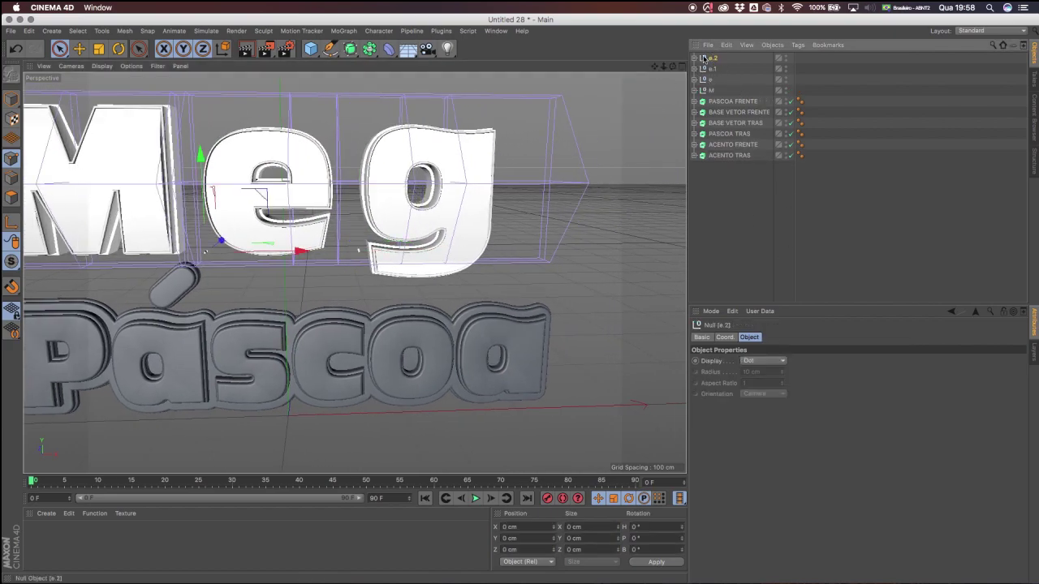
# Change the text of both M FRENTE and M TRAS in the e.2 group to "a".
pyautogui.click(694, 58)
pyautogui.click(727, 70)
pyautogui.keyDown('ctrl'); pyautogui.click(732, 92); pyautogui.keyUp('ctrl')
pyautogui.moveTo(726, 389); pyautogui.dragTo(712, 388)
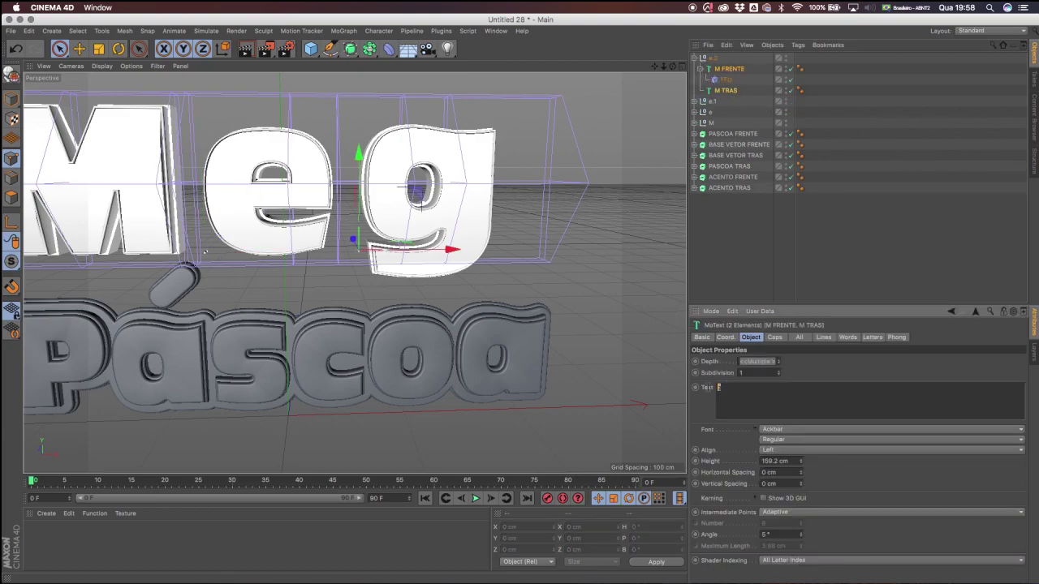
# Move the e.2 group along X until its letter stands right of the g, and collapse the group.
pyautogui.click(714, 59)
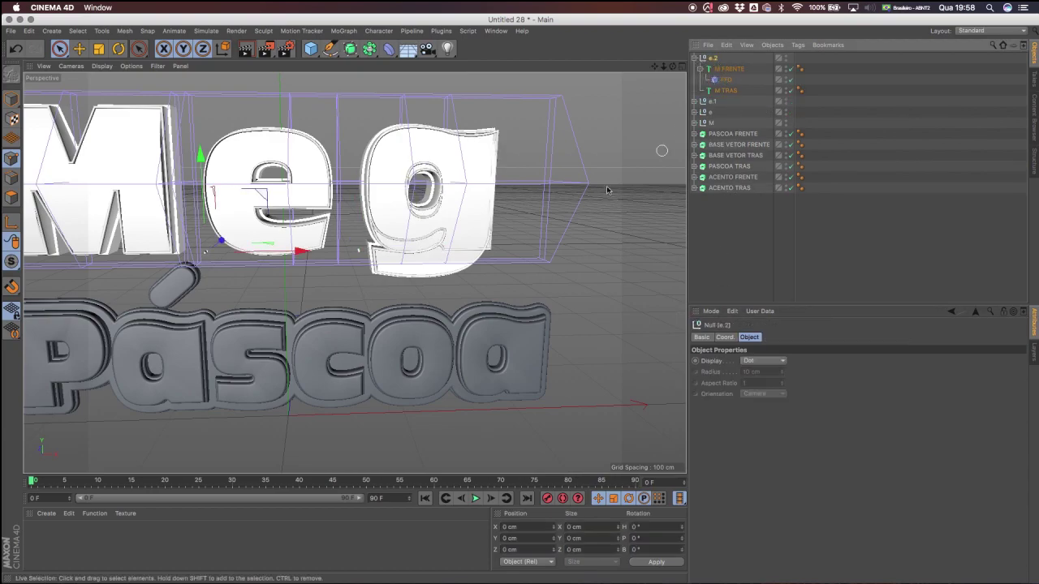
pyautogui.moveTo(298, 247); pyautogui.dragTo(454, 254)
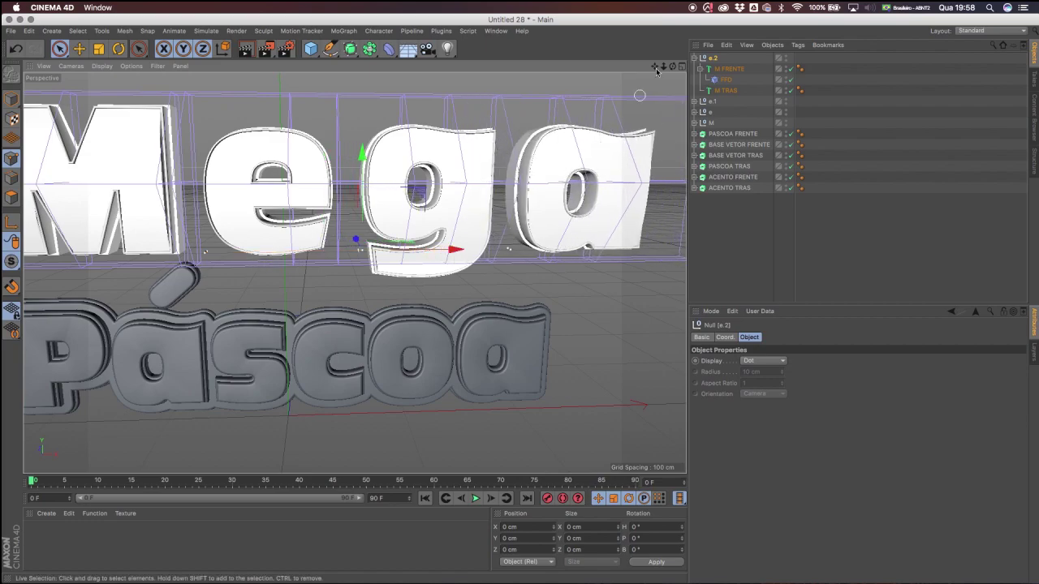
pyautogui.moveTo(664, 67); pyautogui.dragTo(635, 68)
pyautogui.click(694, 59)
pyautogui.moveTo(451, 258); pyautogui.dragTo(484, 271)
# Move the M and e groups left along X to spread the letters apart.
pyautogui.click(712, 90)
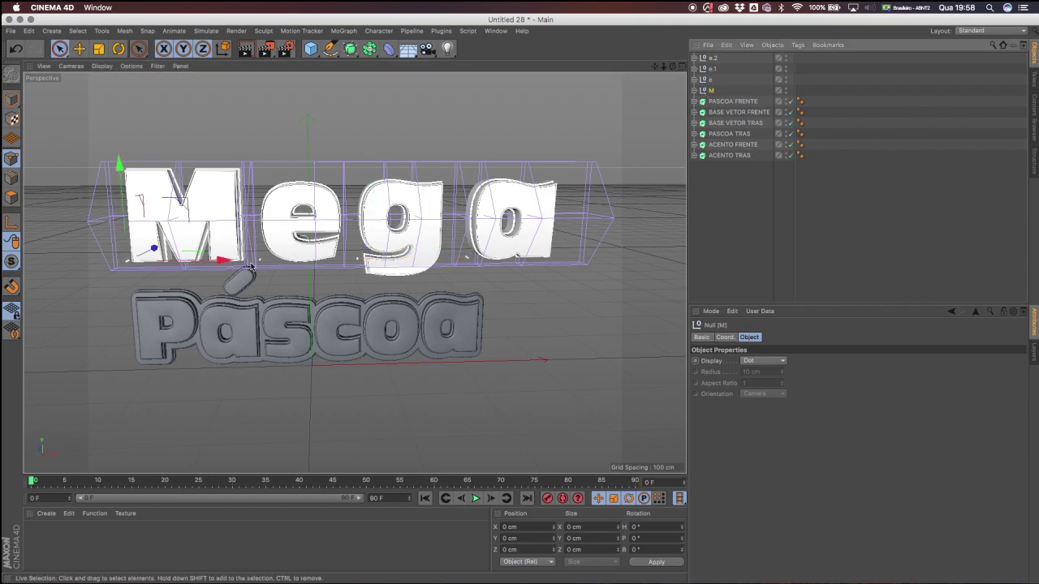
pyautogui.moveTo(228, 260); pyautogui.dragTo(162, 260)
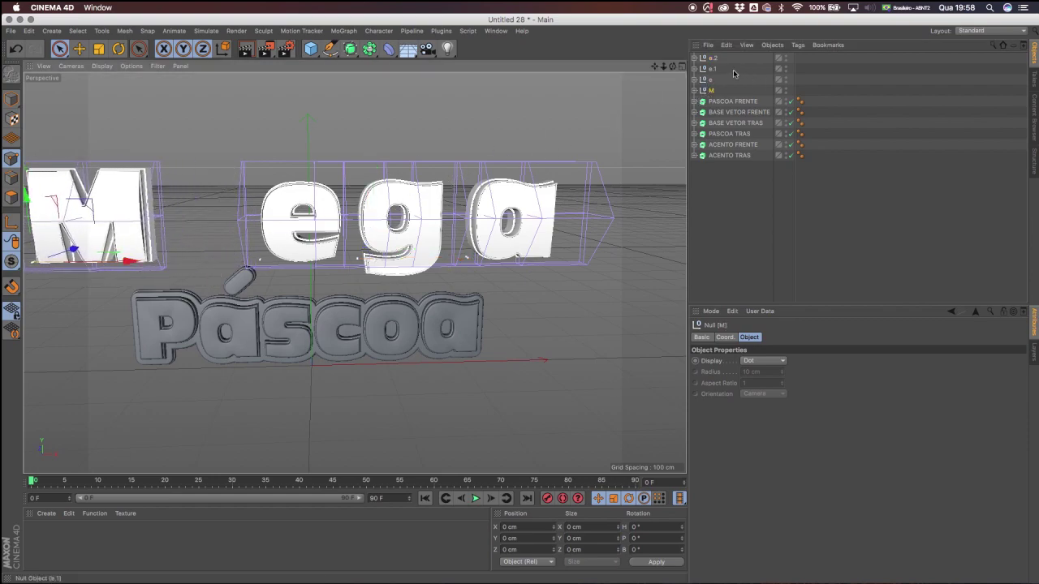
pyautogui.click(731, 79)
pyautogui.moveTo(347, 264); pyautogui.dragTo(264, 263)
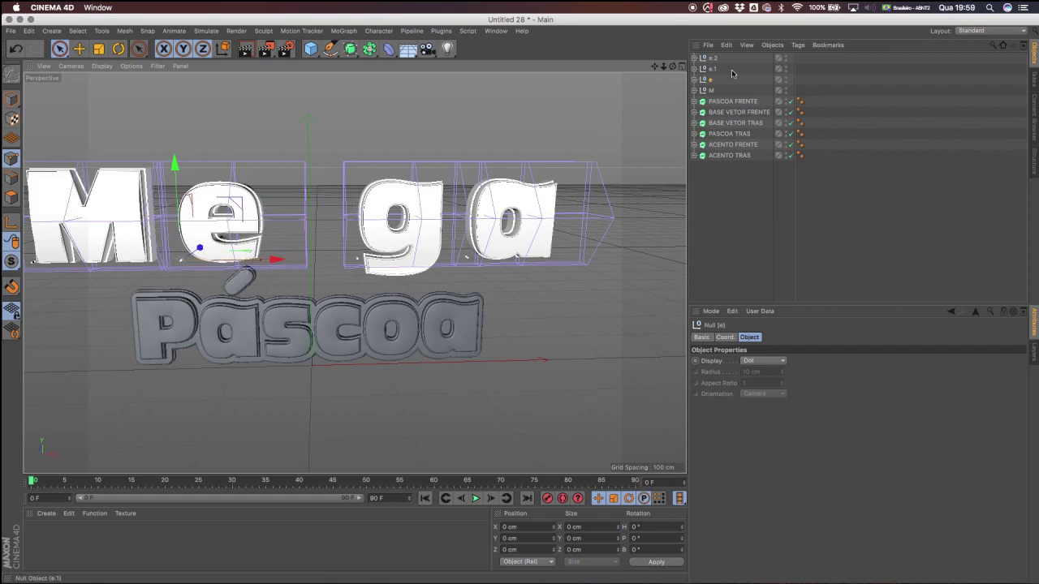
# Reposition the g group along X between the e and the a, adjusting its axis in axis modification mode.
pyautogui.click(712, 68)
pyautogui.moveTo(346, 265); pyautogui.dragTo(404, 262)
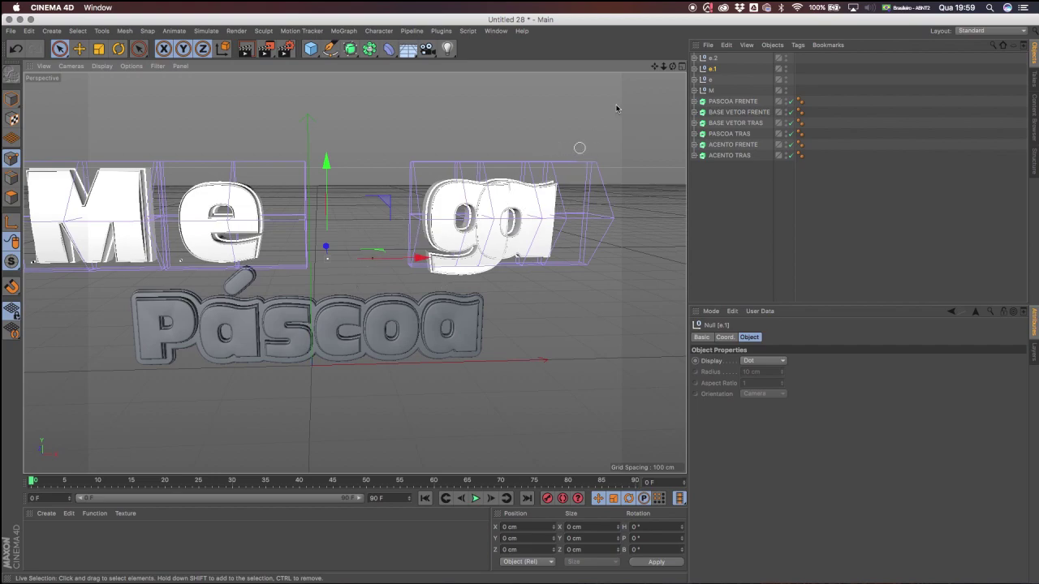
pyautogui.moveTo(421, 253); pyautogui.dragTo(403, 271)
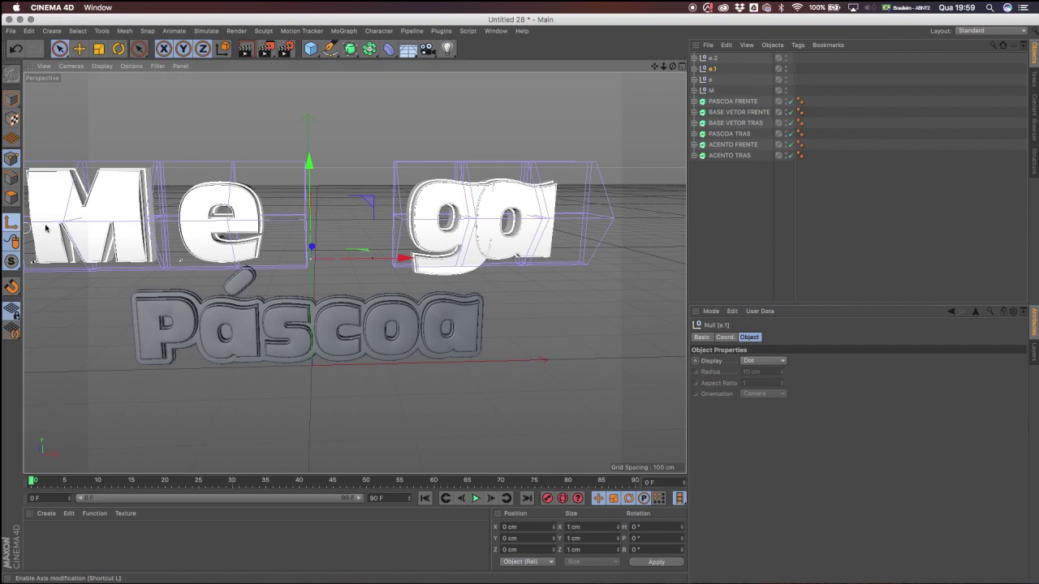
pyautogui.moveTo(406, 263); pyautogui.dragTo(468, 265)
pyautogui.click(12, 224)
# Rename the e.2 group "a" and move it along X closer to the g.
pyautogui.click(713, 59)
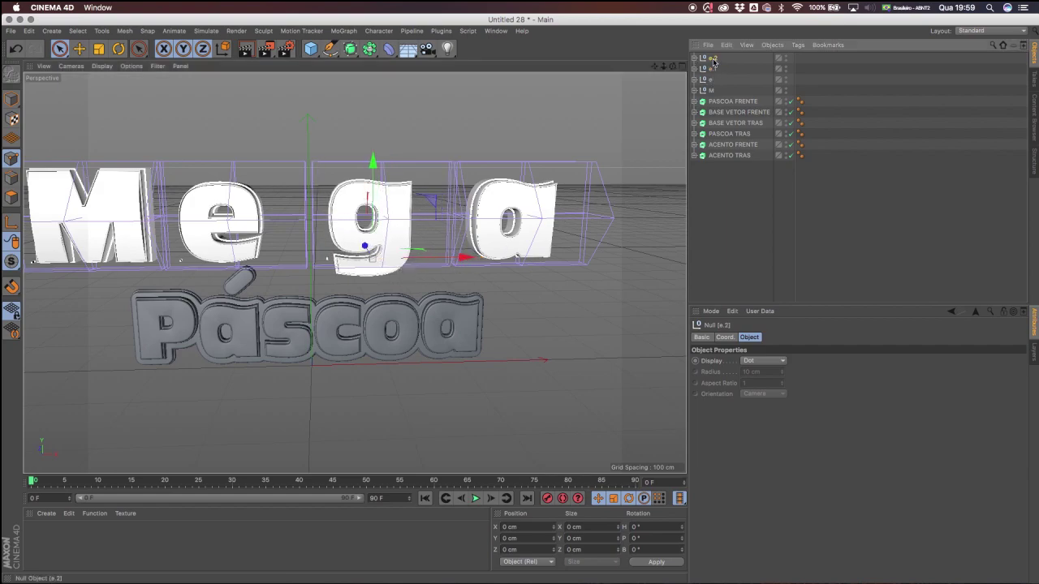
pyautogui.click(709, 90)
pyautogui.click(709, 58)
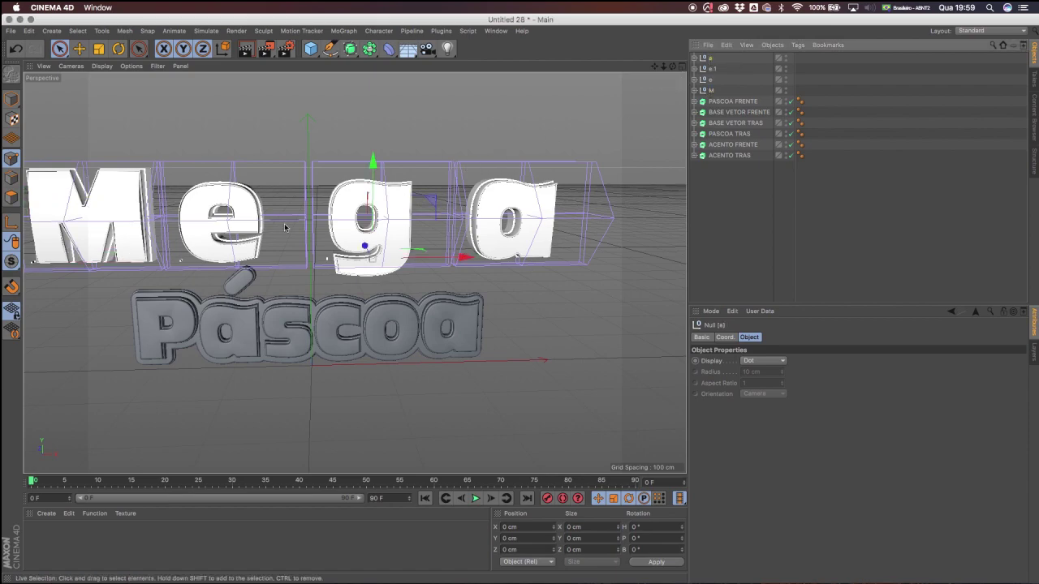
pyautogui.moveTo(466, 257); pyautogui.dragTo(576, 256)
# Move the M and e groups right along X so that M, e and g stand close together.
pyautogui.click(711, 90)
pyautogui.moveTo(128, 260); pyautogui.dragTo(217, 259)
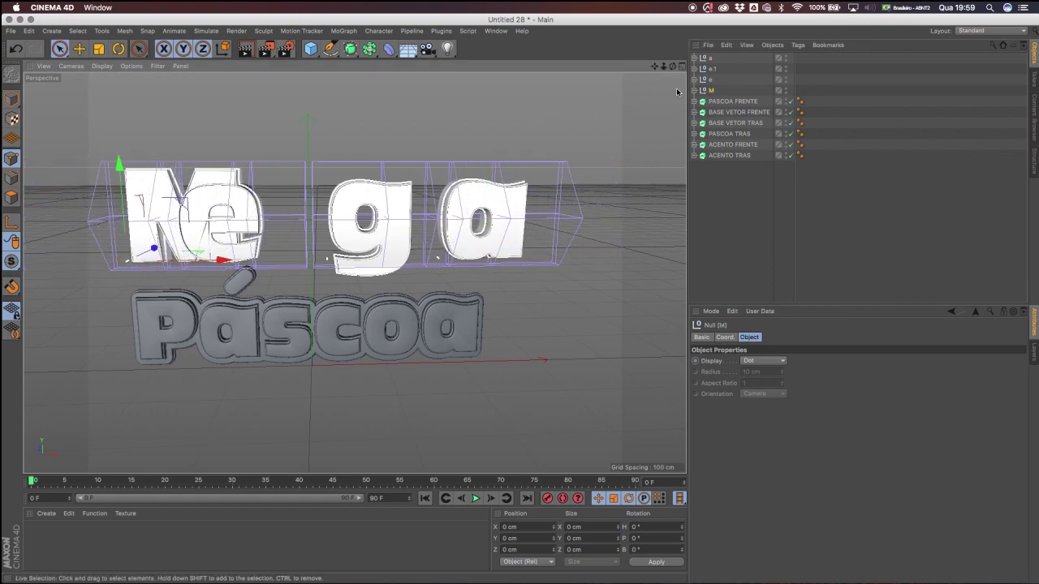
pyautogui.click(711, 80)
pyautogui.moveTo(281, 261); pyautogui.dragTo(349, 263)
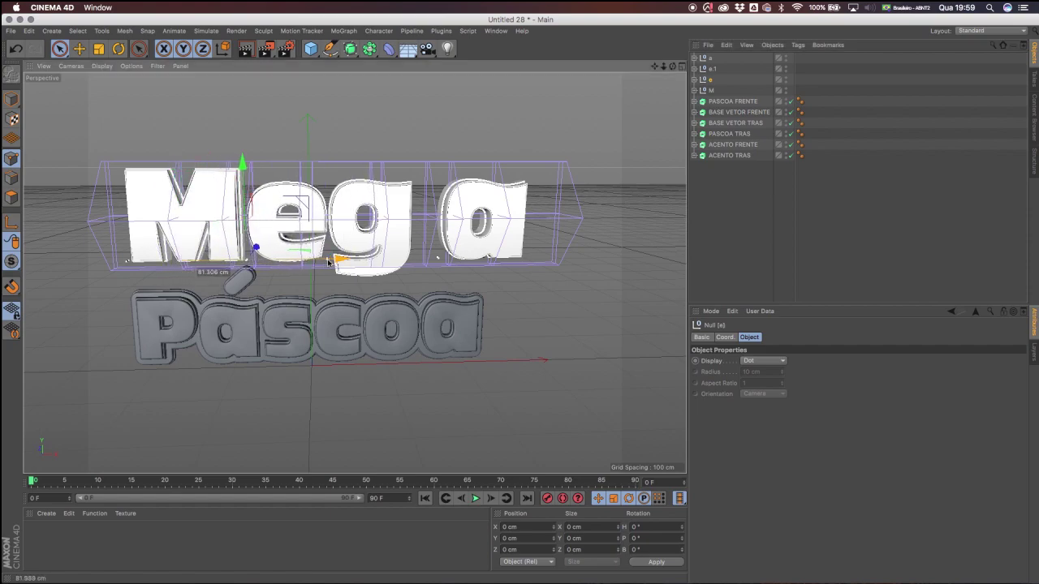
# Move the a group left along X until it sits tight against the g.
pyautogui.click(712, 68)
pyautogui.click(711, 57)
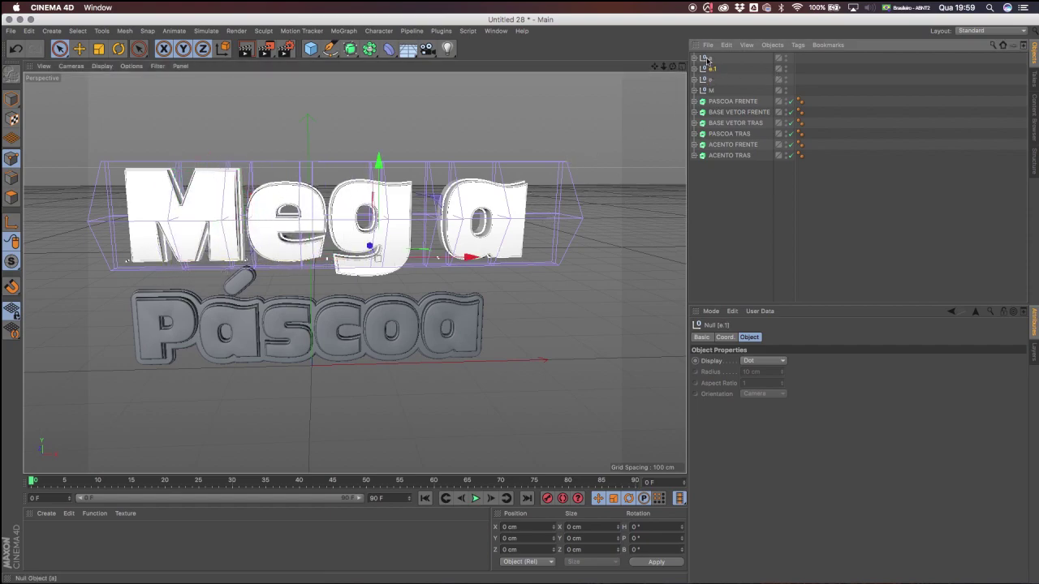
pyautogui.moveTo(574, 259); pyautogui.dragTo(542, 258)
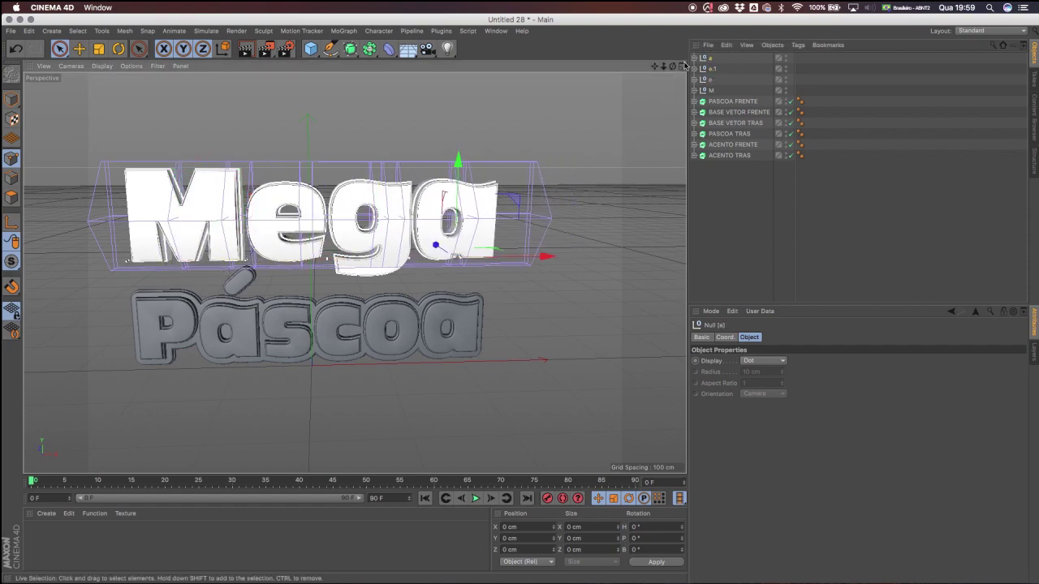
# Scale all four Mega letter groups down uniformly to about the width of Páscoa and shift them slightly left along X.
pyautogui.moveTo(655, 66); pyautogui.dragTo(658, 42)
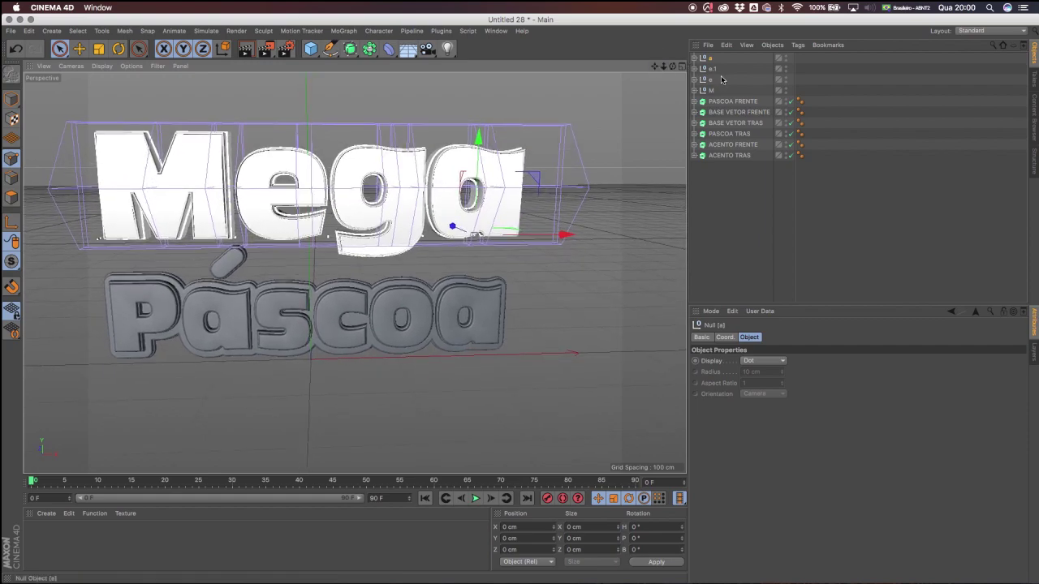
pyautogui.click(712, 90)
pyautogui.keyDown('shift'); pyautogui.click(711, 58); pyautogui.keyUp('shift')
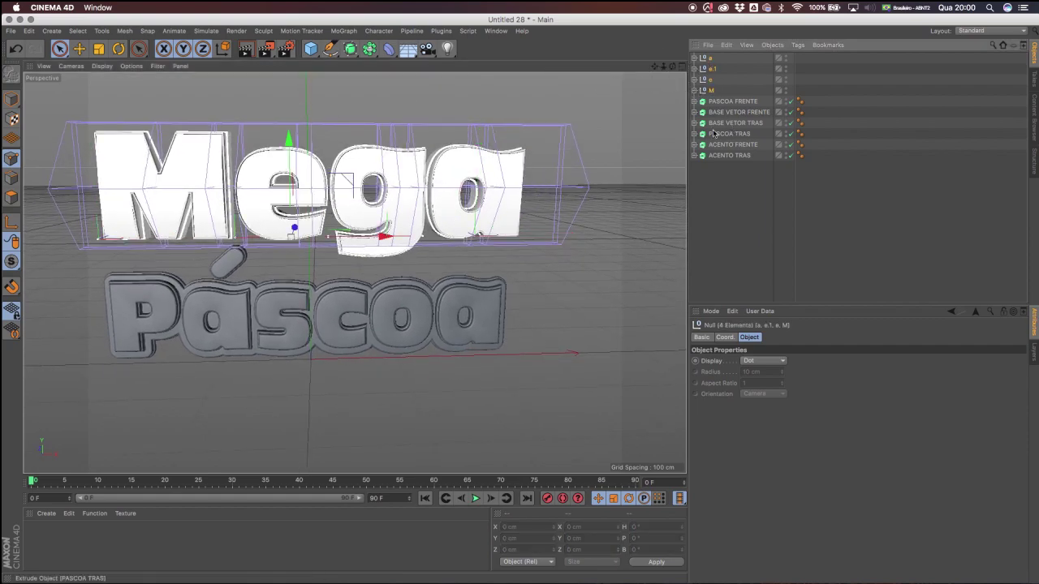
pyautogui.moveTo(672, 67); pyautogui.dragTo(675, 62)
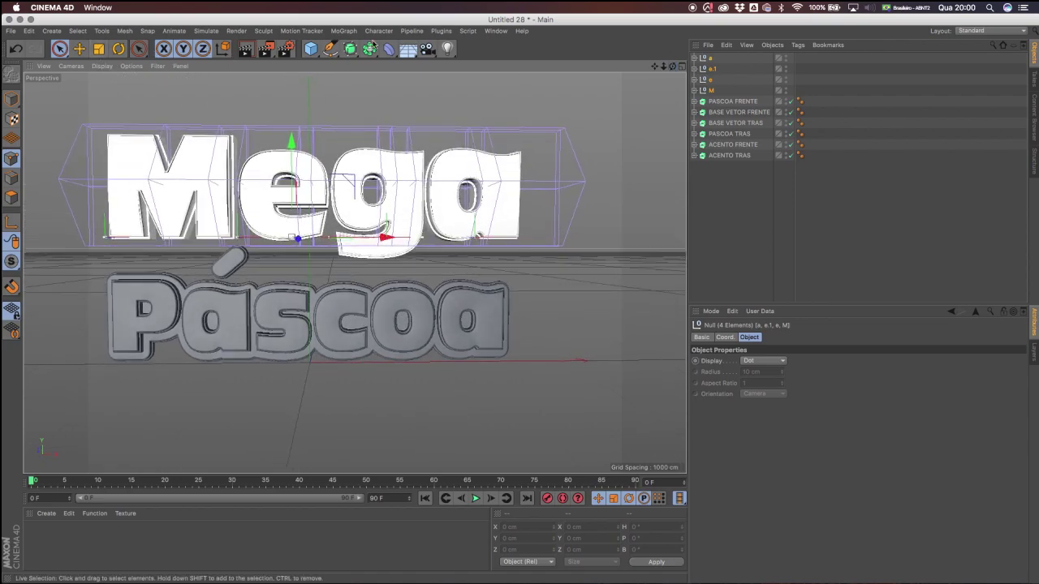
pyautogui.click(98, 50)
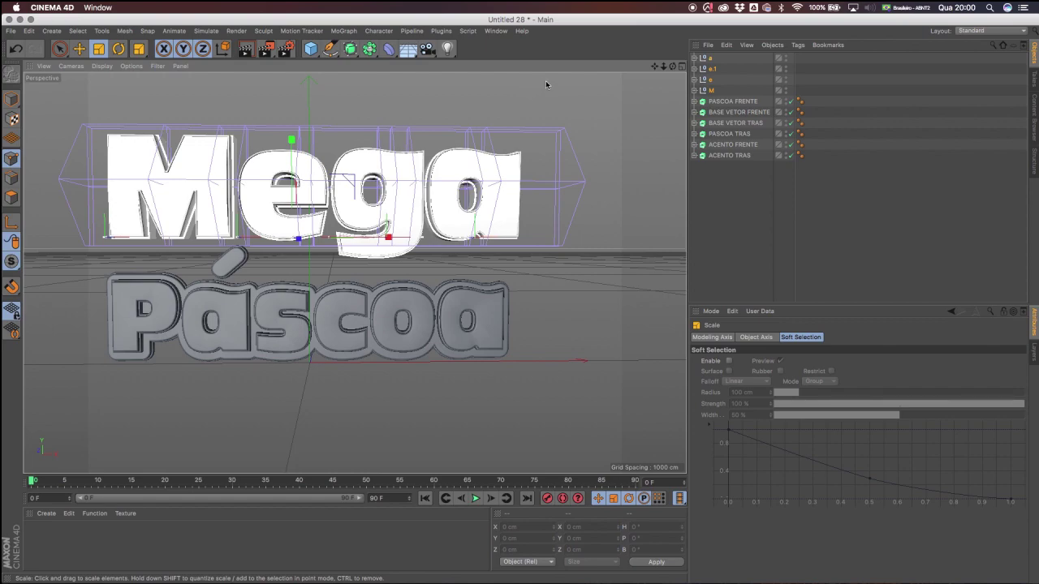
pyautogui.moveTo(538, 97); pyautogui.dragTo(498, 124)
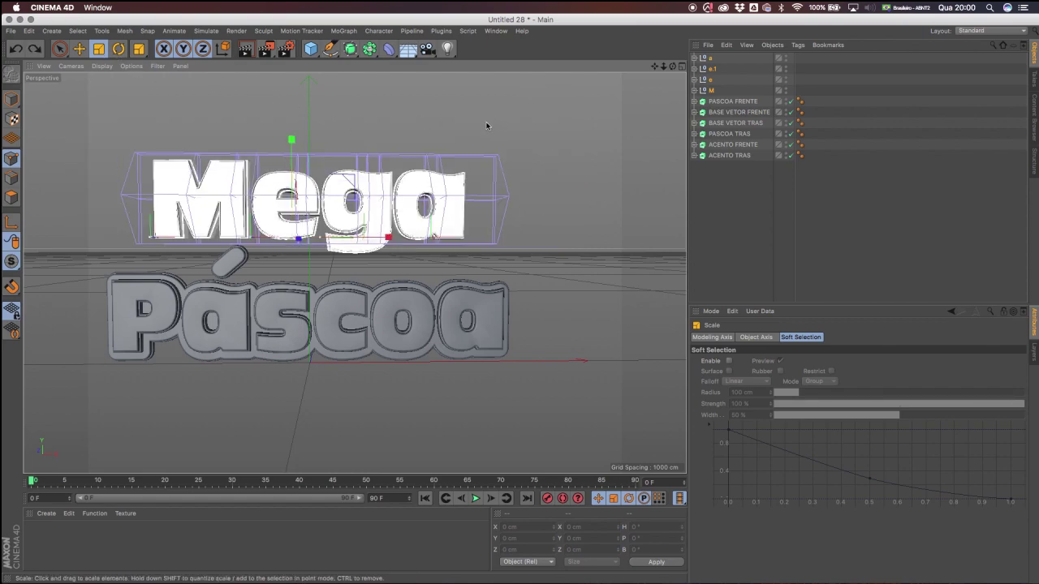
pyautogui.press('super+z')
pyautogui.moveTo(553, 88); pyautogui.dragTo(529, 112)
pyautogui.click(79, 49)
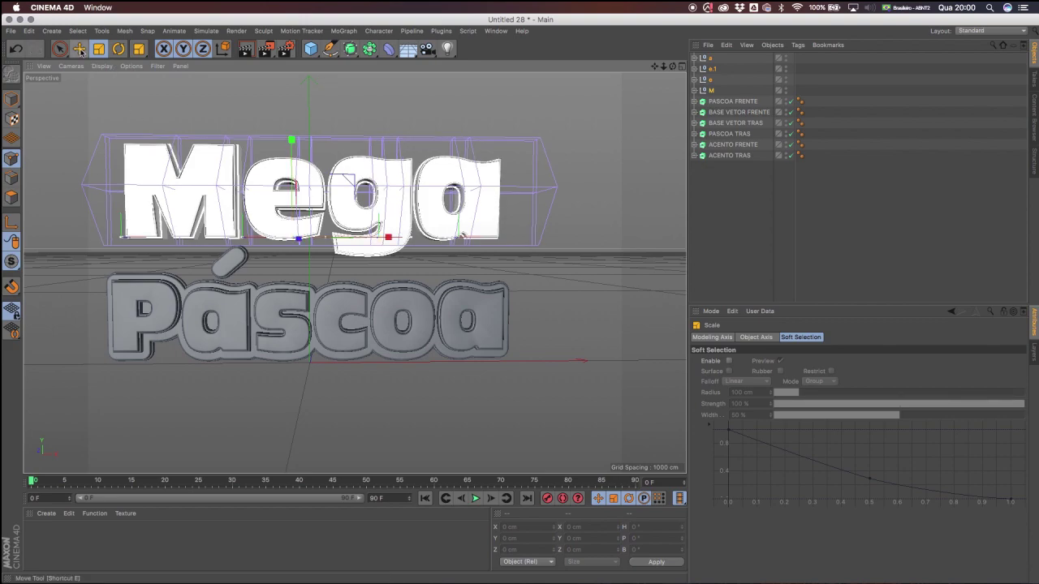
pyautogui.moveTo(387, 238); pyautogui.dragTo(381, 239)
# Rotate the M group slightly about its vertical axis so the letter stands at an angle.
pyautogui.keyDown('alt'); pyautogui.moveTo(276, 185); pyautogui.dragTo(297, 208); pyautogui.keyUp('alt')
pyautogui.click(708, 90)
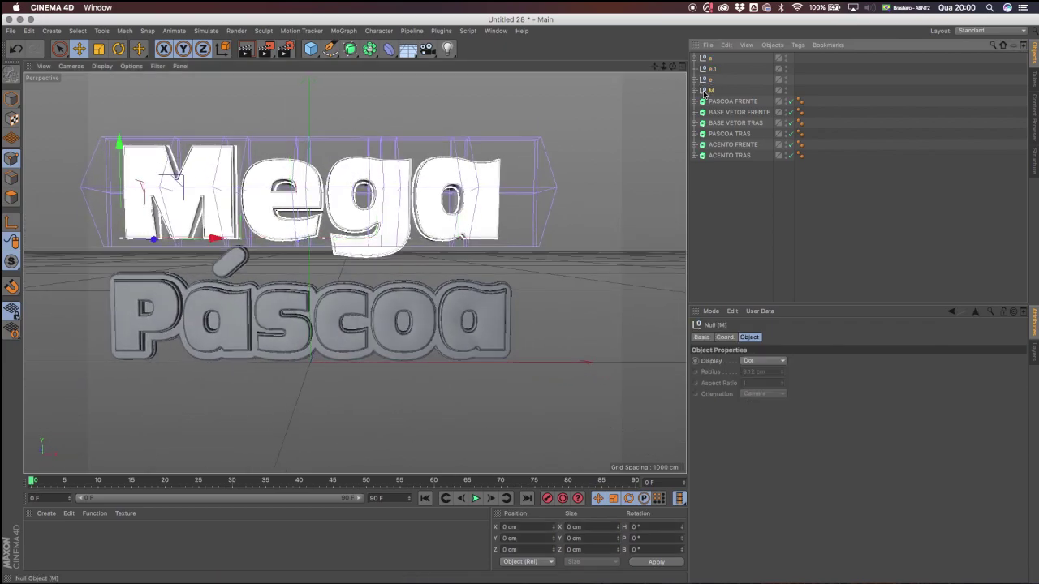
pyautogui.click(709, 80)
pyautogui.moveTo(268, 236)
pyautogui.keyDown('alt'); pyautogui.mouseDown()
pyautogui.moveTo(306, 242)
pyautogui.moveTo(269, 235)
pyautogui.mouseUp(); pyautogui.keyUp('alt')
pyautogui.click(711, 90)
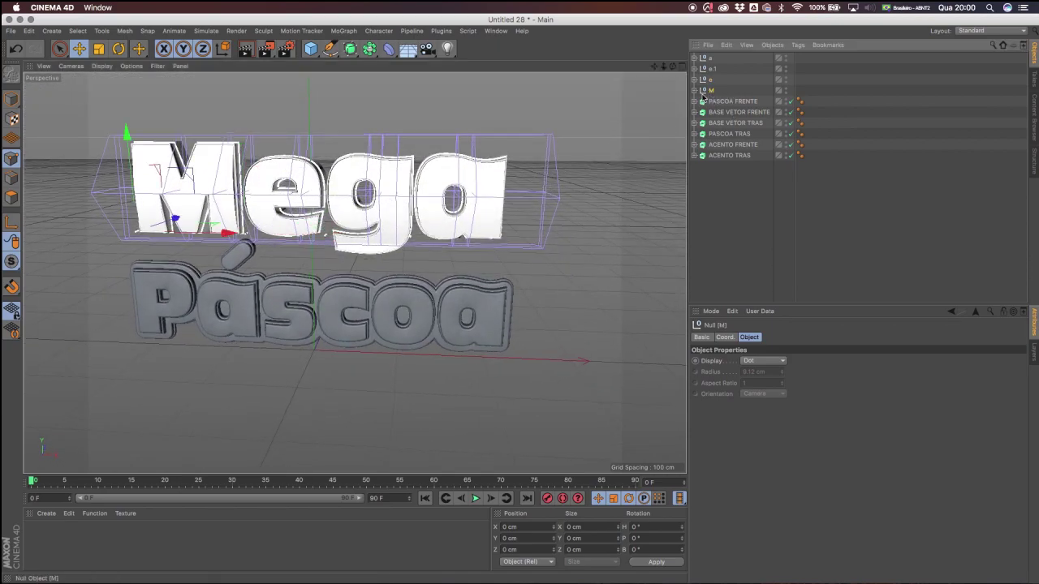
pyautogui.click(118, 50)
pyautogui.moveTo(136, 242); pyautogui.dragTo(322, 169)
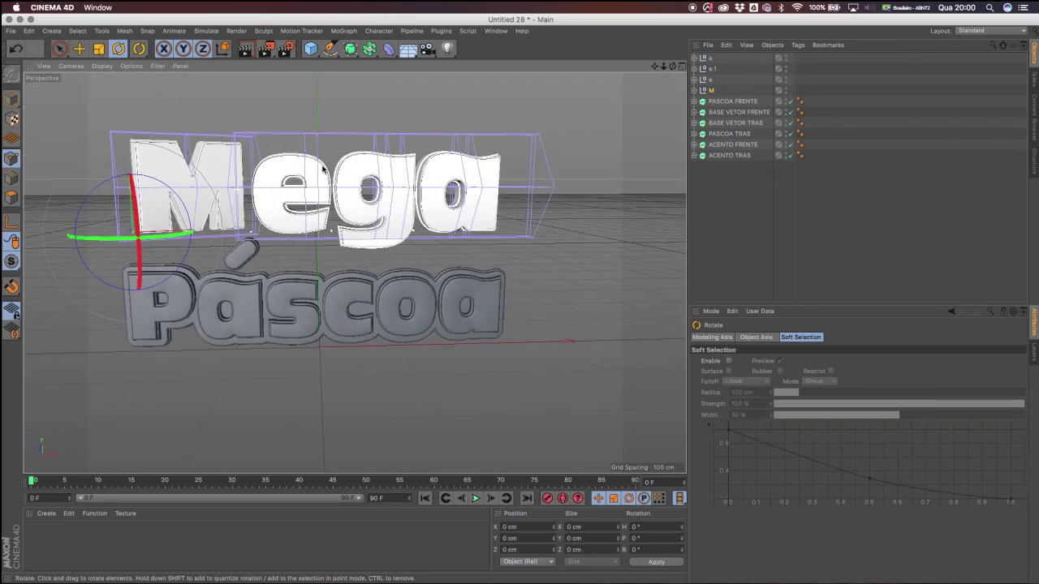
# Move the e group left along X until it overlaps the edge of the M.
pyautogui.click(708, 81)
pyautogui.click(80, 49)
pyautogui.moveTo(342, 236); pyautogui.dragTo(322, 239)
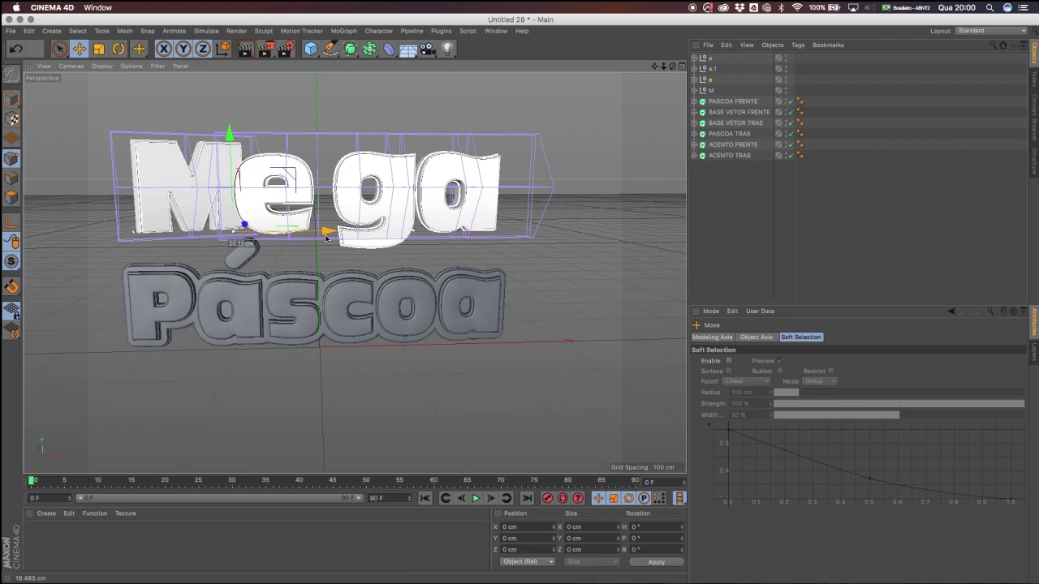
# Change the text of both M FRENTE and M TRAS in the e.1 group to a capital "G".
pyautogui.click(714, 69)
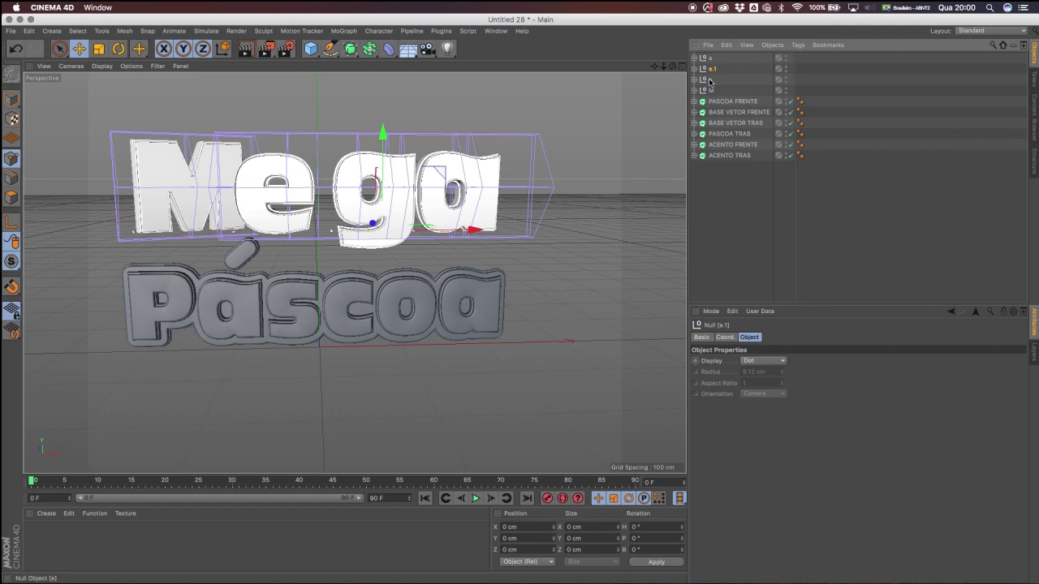
pyautogui.click(694, 69)
pyautogui.click(729, 79)
pyautogui.keyDown('shift'); pyautogui.click(726, 101); pyautogui.keyUp('shift')
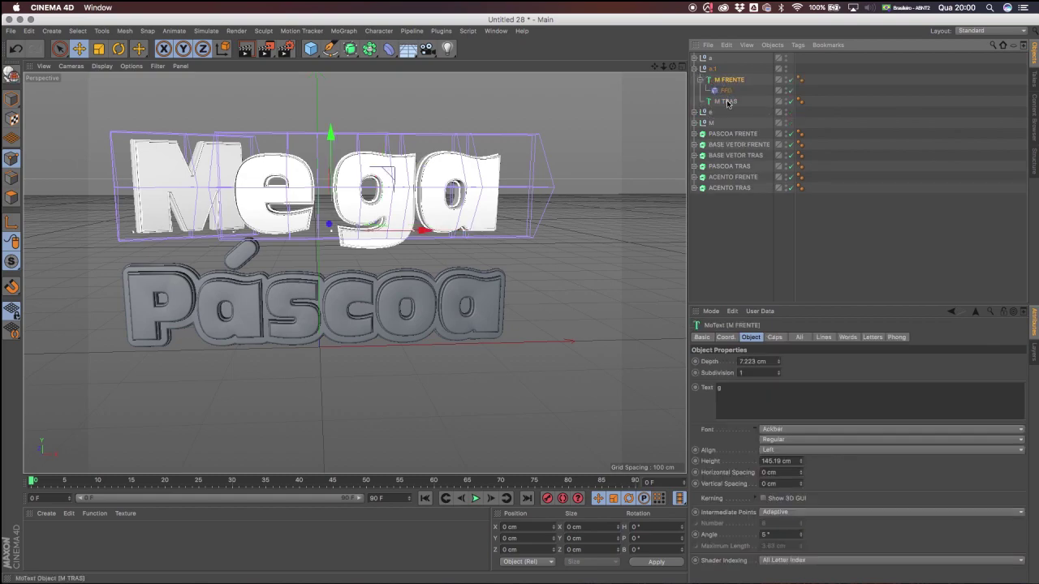
pyautogui.moveTo(746, 405); pyautogui.dragTo(693, 387)
pyautogui.write('G')
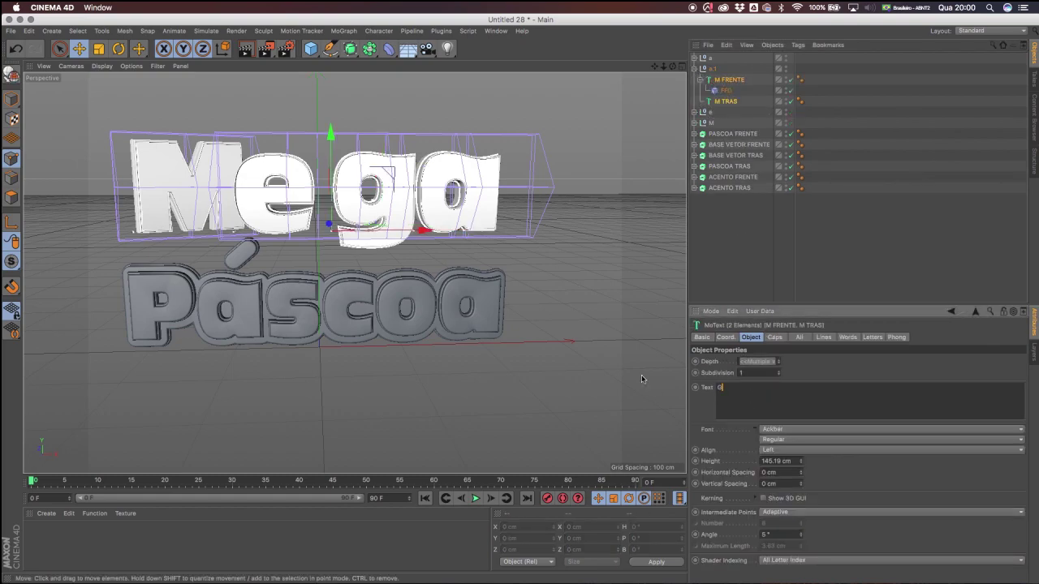
# Move the G group left along X to overlap the e, and bring it forward along Z in front of it.
pyautogui.click(712, 68)
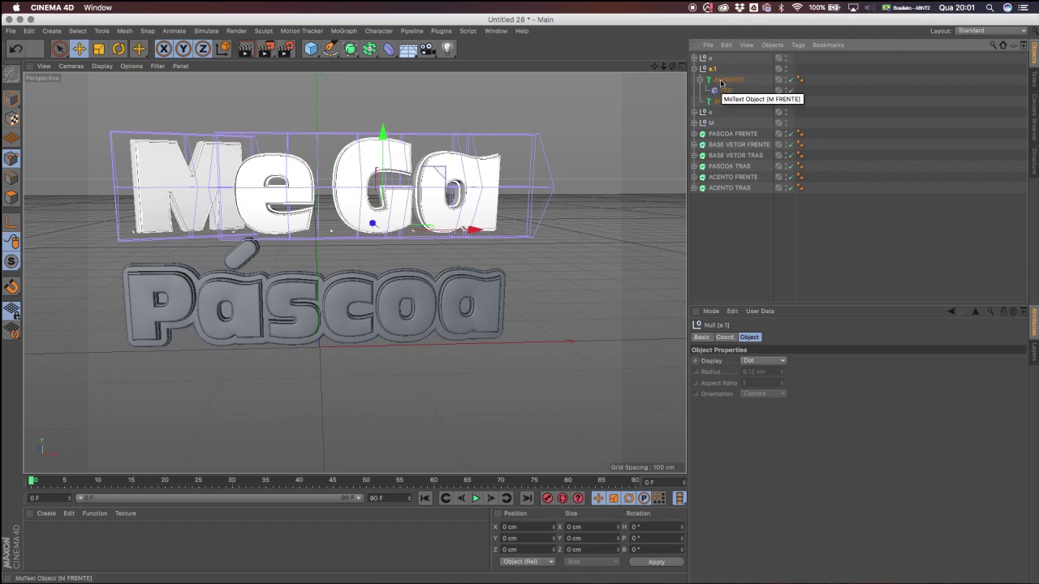
pyautogui.moveTo(473, 230); pyautogui.dragTo(453, 240)
pyautogui.keyDown('alt'); pyautogui.moveTo(353, 228); pyautogui.dragTo(381, 238); pyautogui.keyUp('alt')
pyautogui.moveTo(335, 212); pyautogui.dragTo(433, 174)
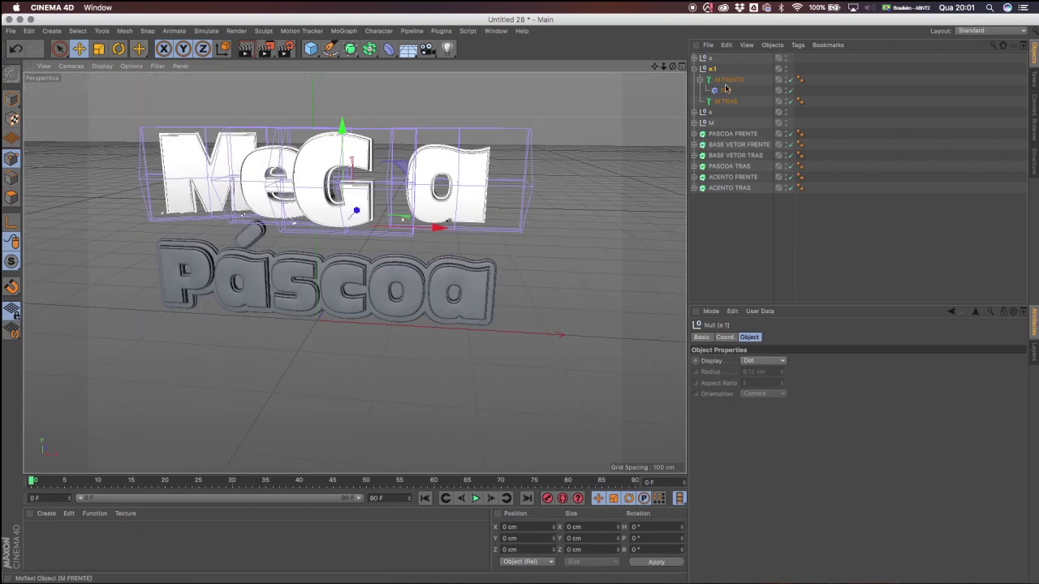
# Move the a group left along X until it tucks behind the edge of the G.
pyautogui.click(709, 121)
pyautogui.moveTo(542, 223); pyautogui.dragTo(503, 217)
pyautogui.keyDown('alt'); pyautogui.moveTo(422, 175); pyautogui.dragTo(442, 187); pyautogui.keyUp('alt')
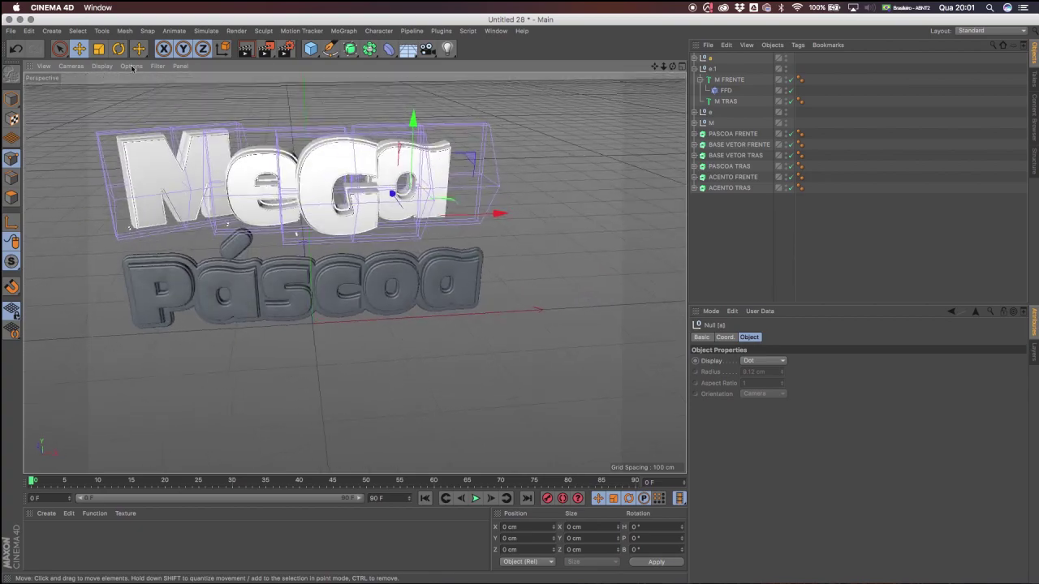
# Rotate the a group slightly about its vertical axis to mirror the angle of the M, and collapse the e.1 group.
pyautogui.click(119, 49)
pyautogui.moveTo(377, 236); pyautogui.dragTo(361, 235)
pyautogui.press('super+z')
pyautogui.keyDown('alt'); pyautogui.moveTo(297, 232); pyautogui.dragTo(291, 165); pyautogui.keyUp('alt')
pyautogui.click(694, 68)
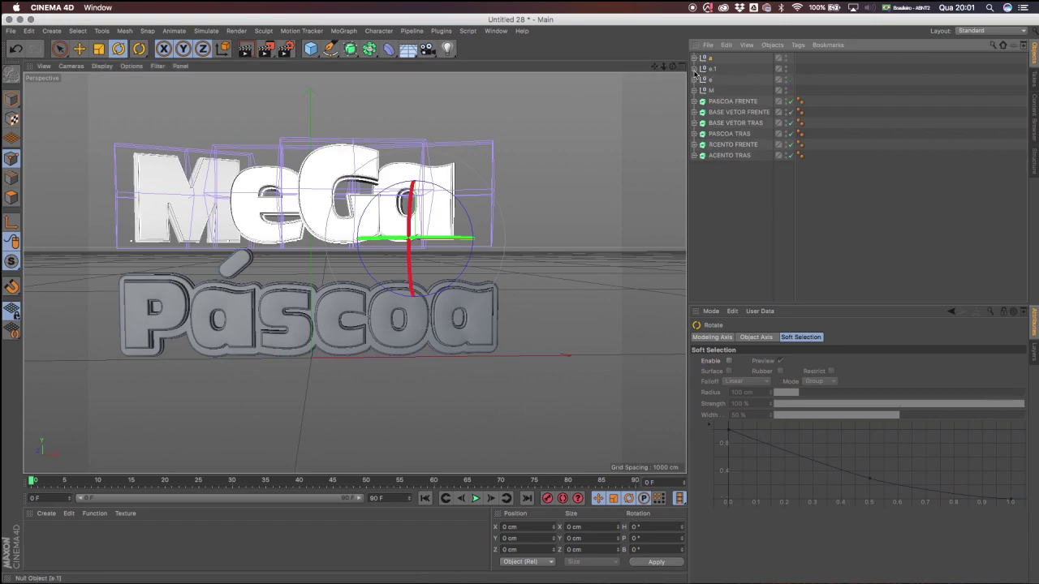
pyautogui.click(719, 203)
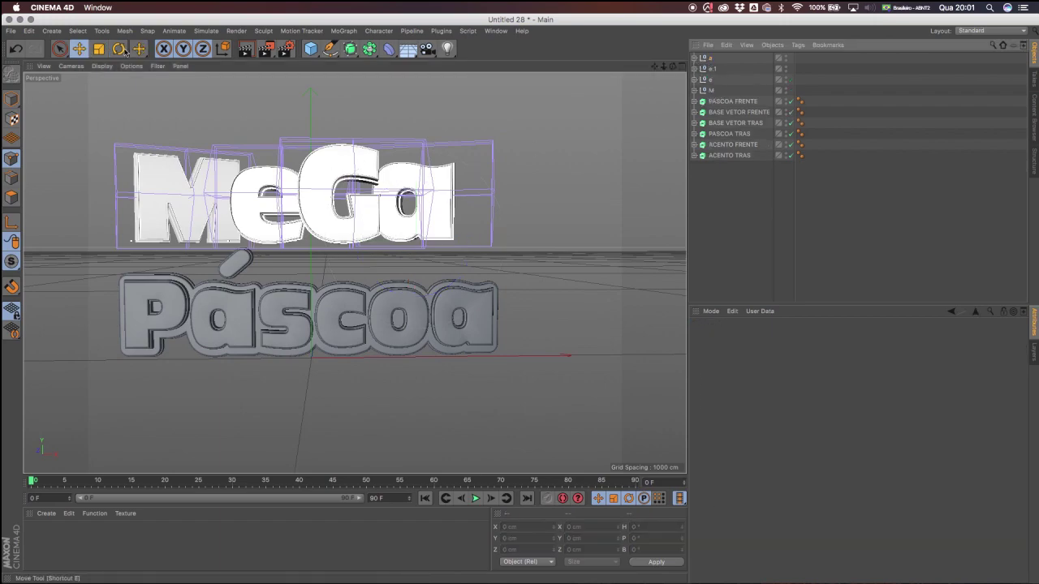
# Move all four MeGa letter groups together slightly left along X above the Páscoa lettering.
pyautogui.click(711, 91)
pyautogui.keyDown('shift'); pyautogui.click(711, 58); pyautogui.keyUp('shift')
pyautogui.moveTo(362, 238)
pyautogui.mouseDown()
pyautogui.moveTo(452, 251)
pyautogui.moveTo(321, 228)
pyautogui.moveTo(206, 237)
pyautogui.moveTo(350, 228)
pyautogui.mouseUp()
# Group the six Páscoa extrude objects, from PASCOA FRENTE to ACENTO TRAS, and rename the group PASCOA.
pyautogui.click(727, 101)
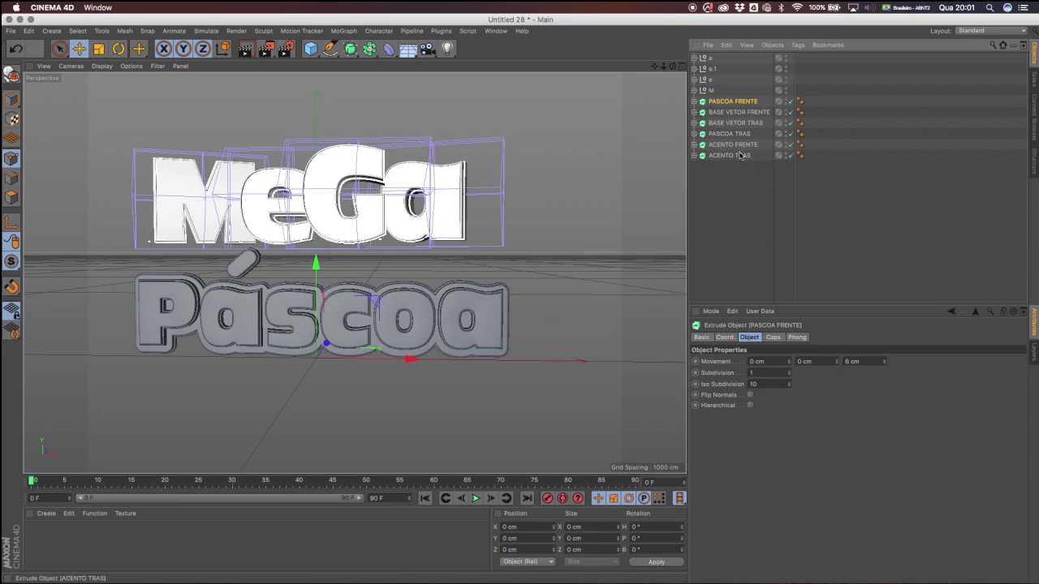
pyautogui.keyDown('shift'); pyautogui.click(725, 155); pyautogui.keyUp('shift')
pyautogui.moveTo(419, 362); pyautogui.dragTo(388, 362)
pyautogui.press('super+z')
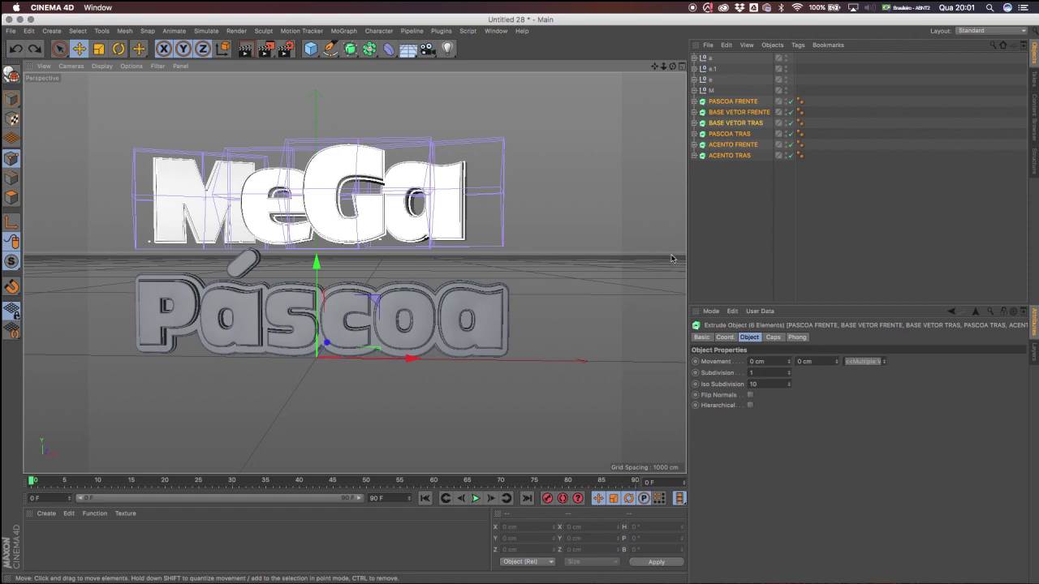
pyautogui.hotkey('alt', 'g')
pyautogui.doubleClick(711, 102)
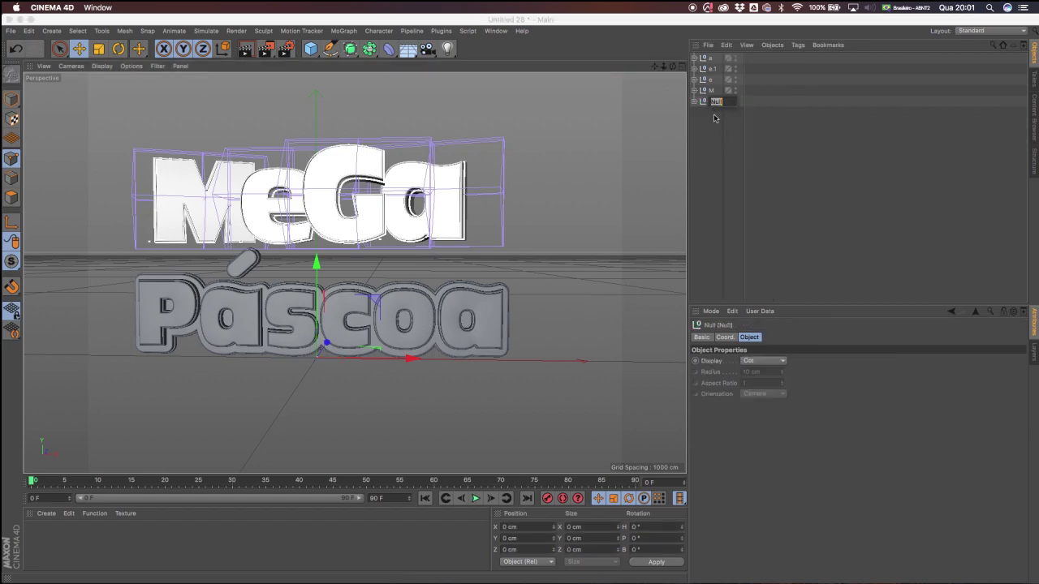
pyautogui.press('Return')
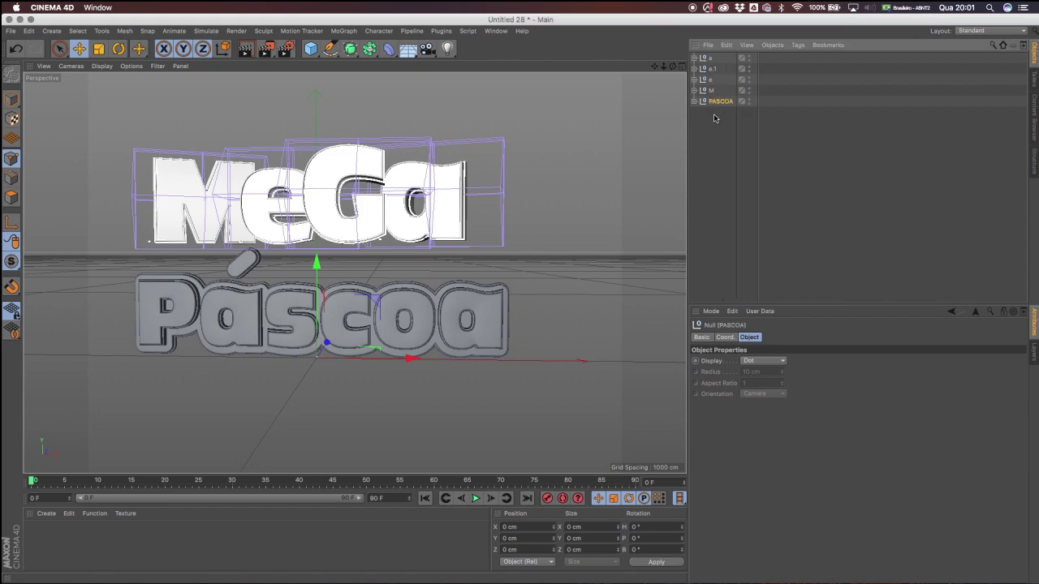
# Group the four letter groups a, e.1, e and M and rename the new group MEGA.
pyautogui.keyDown('shift'); pyautogui.click(712, 60); pyautogui.keyUp('shift')
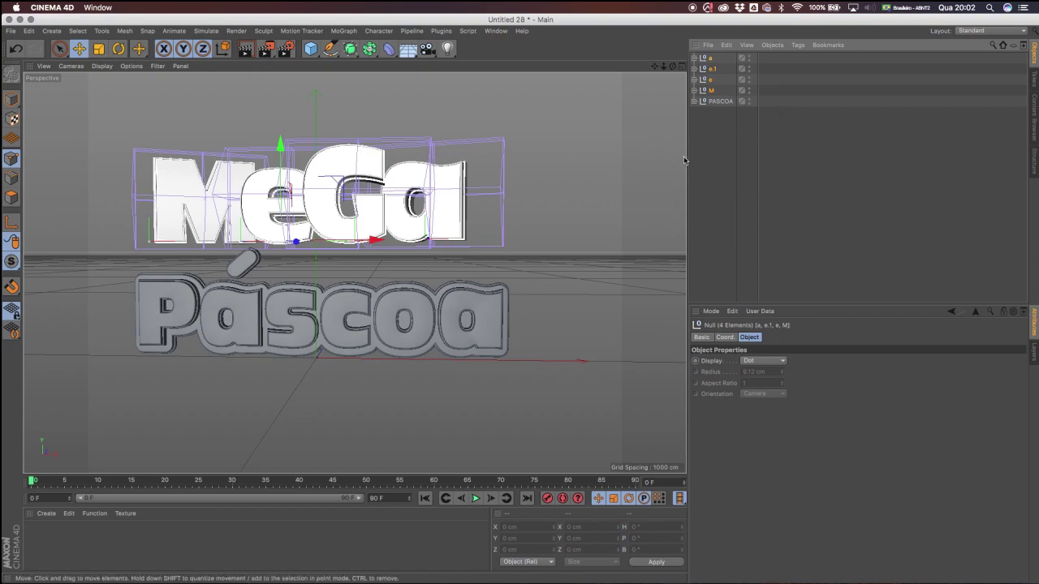
pyautogui.hotkey('alt', 'g')
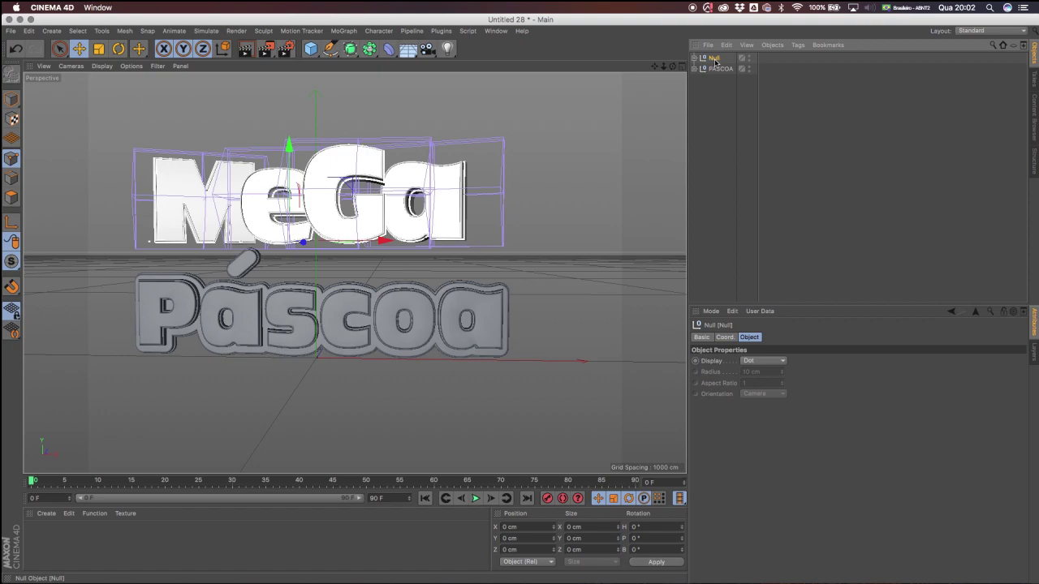
pyautogui.doubleClick(715, 59)
pyautogui.press('Return')
pyautogui.moveTo(378, 245); pyautogui.dragTo(381, 246)
# Add a Wrap deformer to the scene for the Páscoa lettering.
pyautogui.click(722, 69)
pyautogui.keyDown('alt'); pyautogui.moveTo(275, 299); pyautogui.dragTo(256, 279); pyautogui.keyUp('alt')
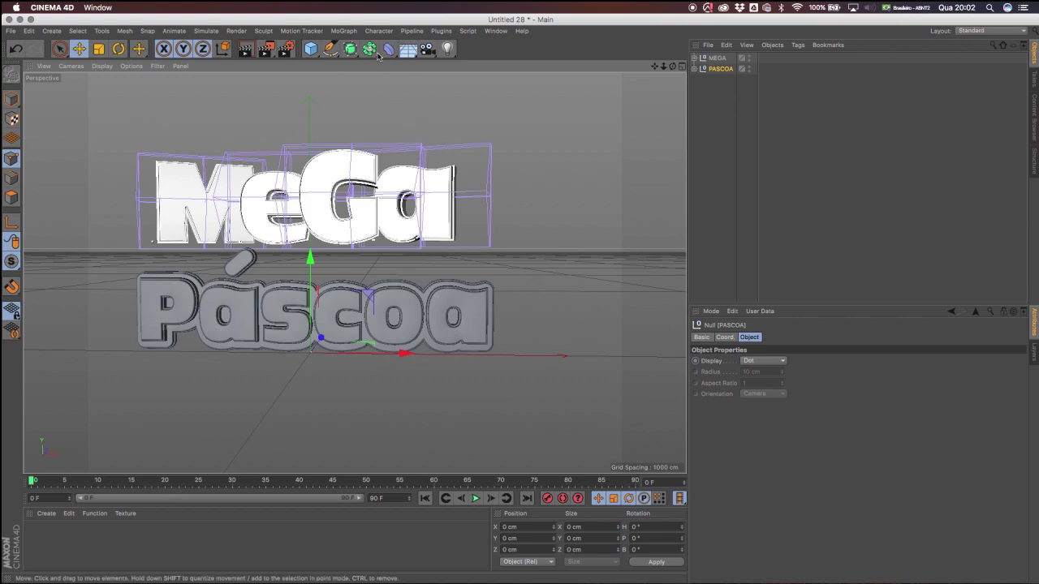
pyautogui.click(393, 51)
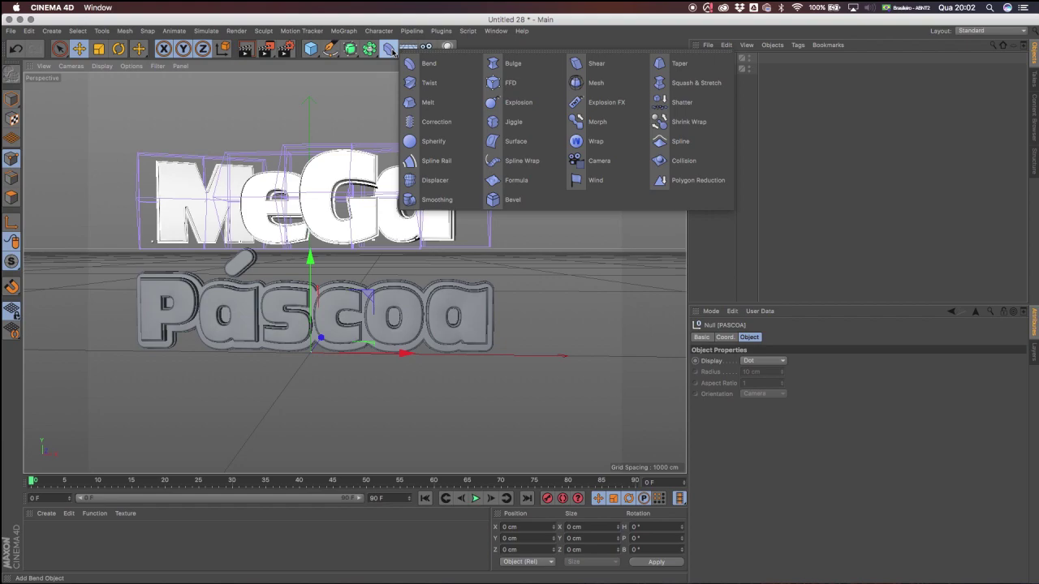
pyautogui.click(592, 141)
pyautogui.moveTo(664, 66); pyautogui.dragTo(653, 122)
pyautogui.keyDown('alt'); pyautogui.moveTo(278, 272); pyautogui.dragTo(394, 288); pyautogui.keyUp('alt')
# Raise the Wrap deformer along Y to the level of the Páscoa lettering and set its height to 171 cm.
pyautogui.moveTo(790, 373); pyautogui.dragTo(791, 528)
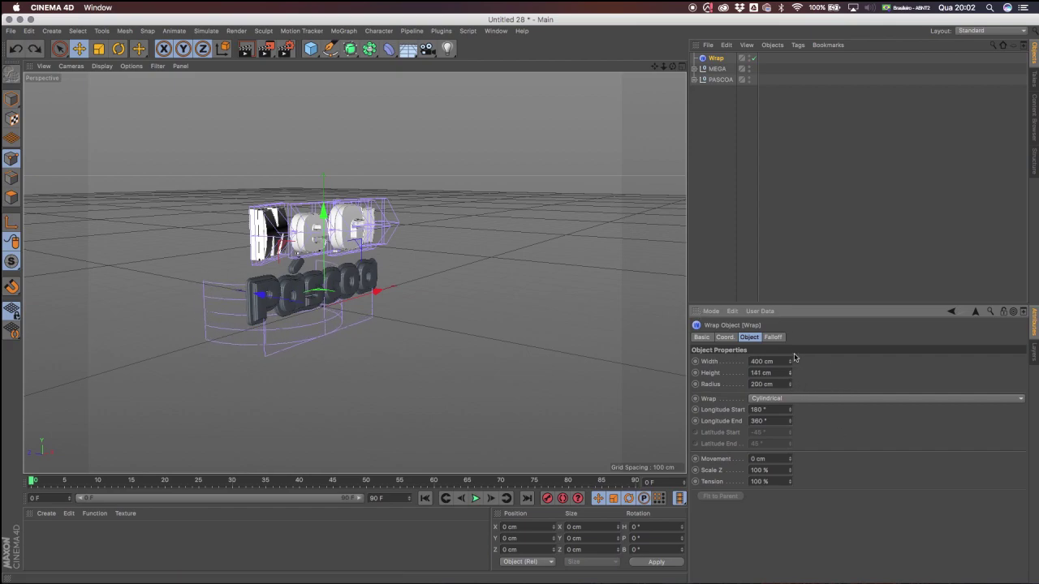
pyautogui.moveTo(324, 213); pyautogui.dragTo(324, 188)
pyautogui.keyDown('alt'); pyautogui.moveTo(354, 274); pyautogui.dragTo(327, 262); pyautogui.keyUp('alt')
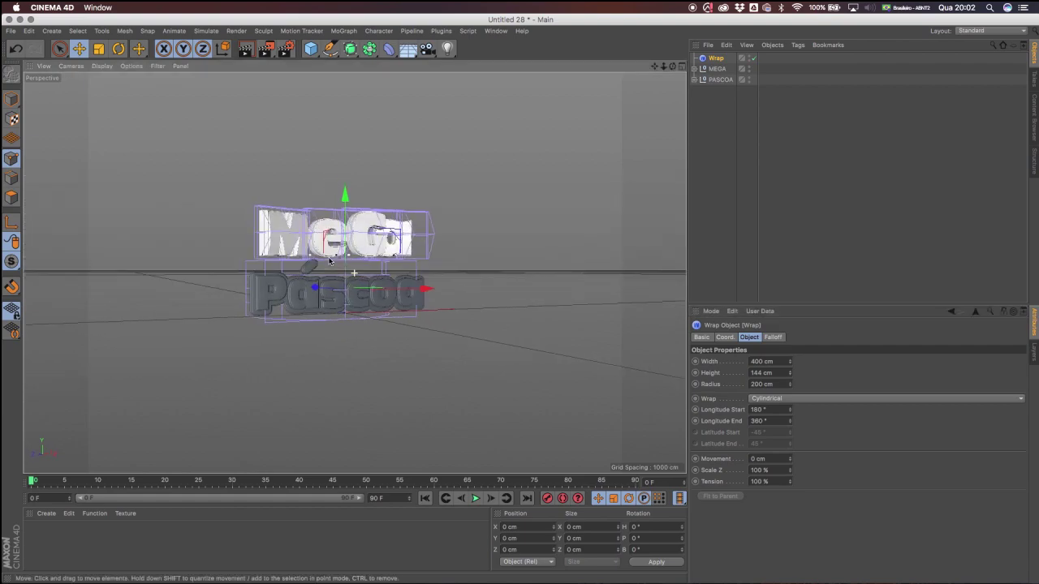
pyautogui.moveTo(791, 373); pyautogui.dragTo(796, 359)
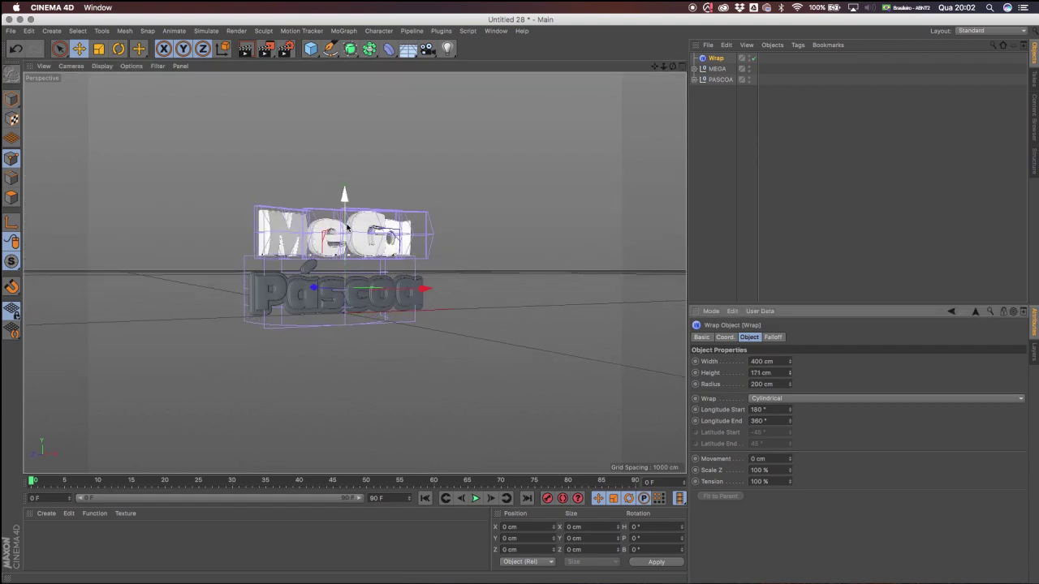
pyautogui.moveTo(662, 65); pyautogui.dragTo(713, 68)
pyautogui.keyDown('alt'); pyautogui.moveTo(290, 245); pyautogui.dragTo(236, 269); pyautogui.keyUp('alt')
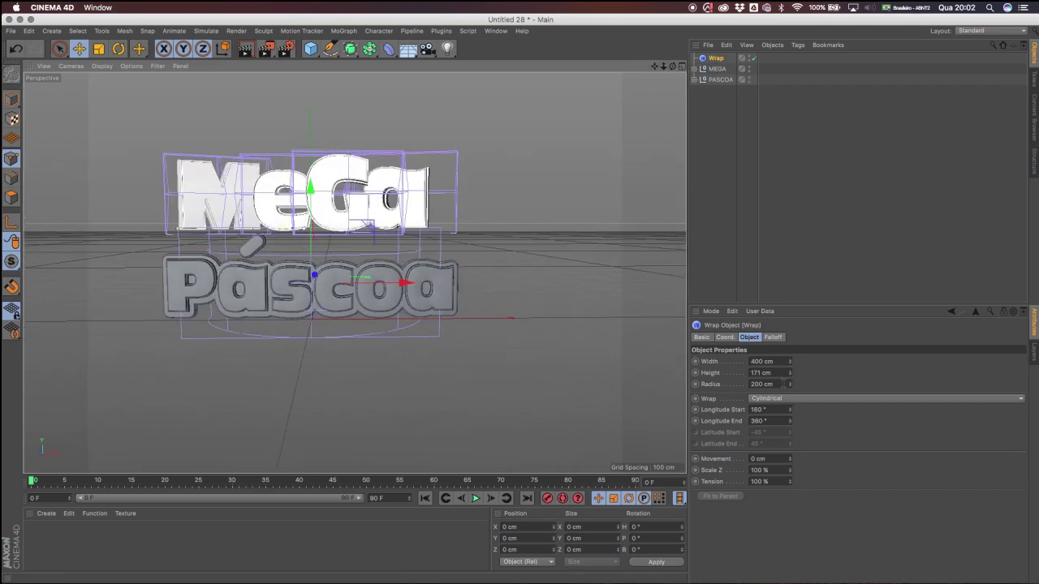
# Set the Wrap deformer's radius to 421 cm.
pyautogui.click(792, 386)
pyautogui.moveTo(800, 310); pyautogui.dragTo(804, 267)
pyautogui.keyDown('alt'); pyautogui.moveTo(415, 282); pyautogui.dragTo(264, 302); pyautogui.keyUp('alt')
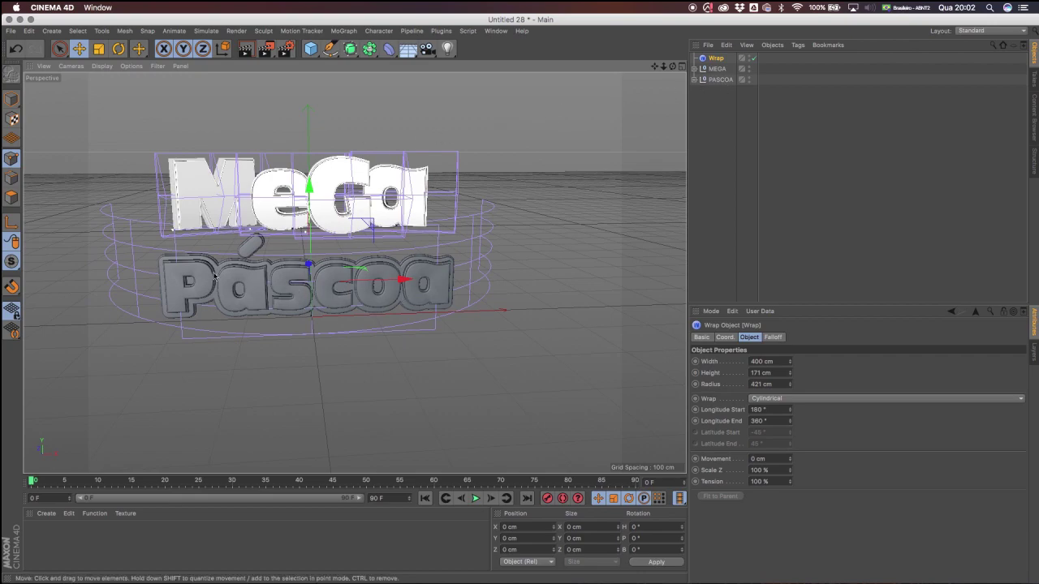
pyautogui.keyDown('alt'); pyautogui.moveTo(288, 278); pyautogui.dragTo(549, 157); pyautogui.keyUp('alt')
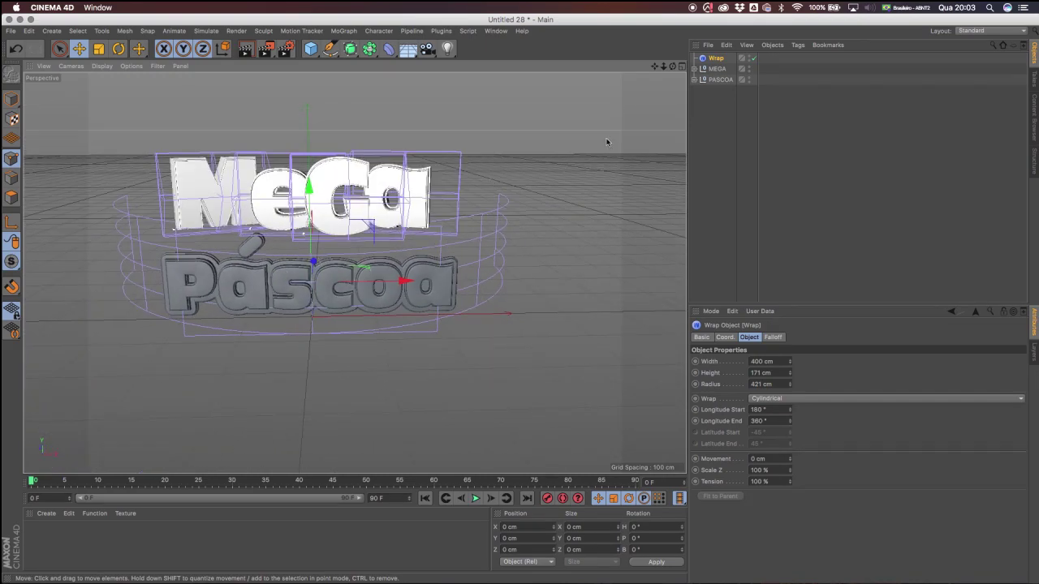
# Make the Wrap deformer the first child of the PASCOA group so that it bends the lettering.
pyautogui.moveTo(716, 60); pyautogui.dragTo(721, 81)
pyautogui.moveTo(377, 248)
pyautogui.keyDown('alt'); pyautogui.mouseDown()
pyautogui.moveTo(337, 247)
pyautogui.moveTo(382, 246)
pyautogui.mouseUp(); pyautogui.keyUp('alt')
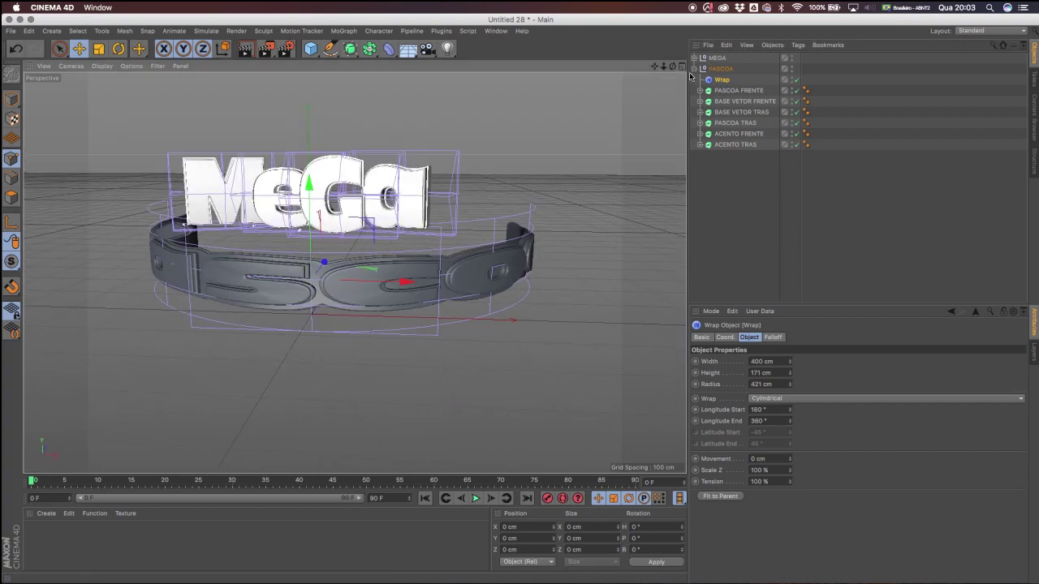
pyautogui.moveTo(148, 216)
pyautogui.keyDown('alt'); pyautogui.mouseDown()
pyautogui.moveTo(210, 229)
pyautogui.moveTo(139, 227)
pyautogui.mouseUp(); pyautogui.keyUp('alt')
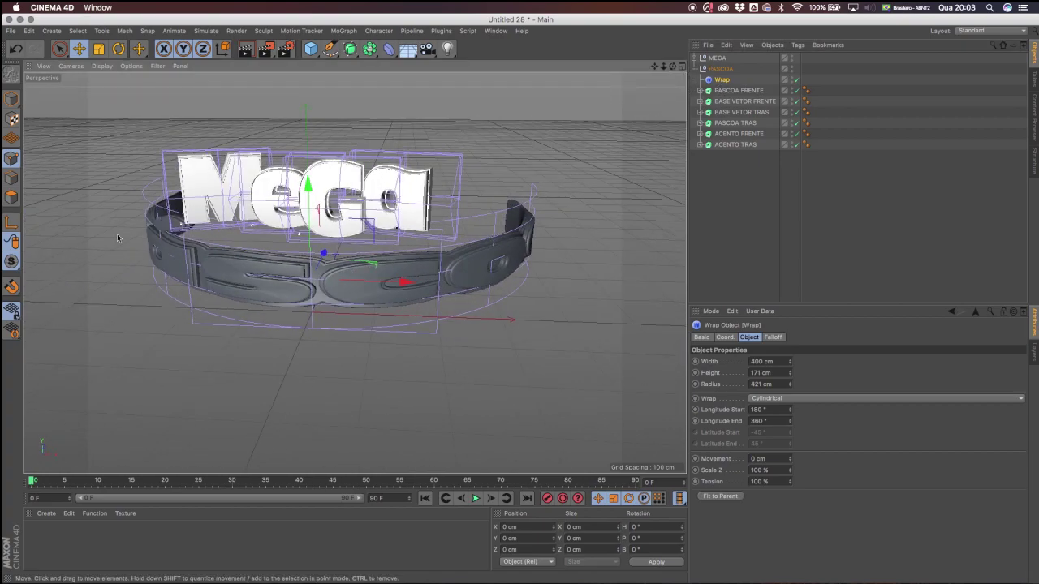
pyautogui.keyDown('alt'); pyautogui.moveTo(306, 264); pyautogui.dragTo(475, 286); pyautogui.keyUp('alt')
# Reduce the Wrap deformer's radius to 242 cm and its tension to 35 % to flatten the curve of Páscoa.
pyautogui.moveTo(790, 385); pyautogui.dragTo(797, 493)
pyautogui.keyDown('alt'); pyautogui.moveTo(462, 321); pyautogui.dragTo(429, 283); pyautogui.keyUp('alt')
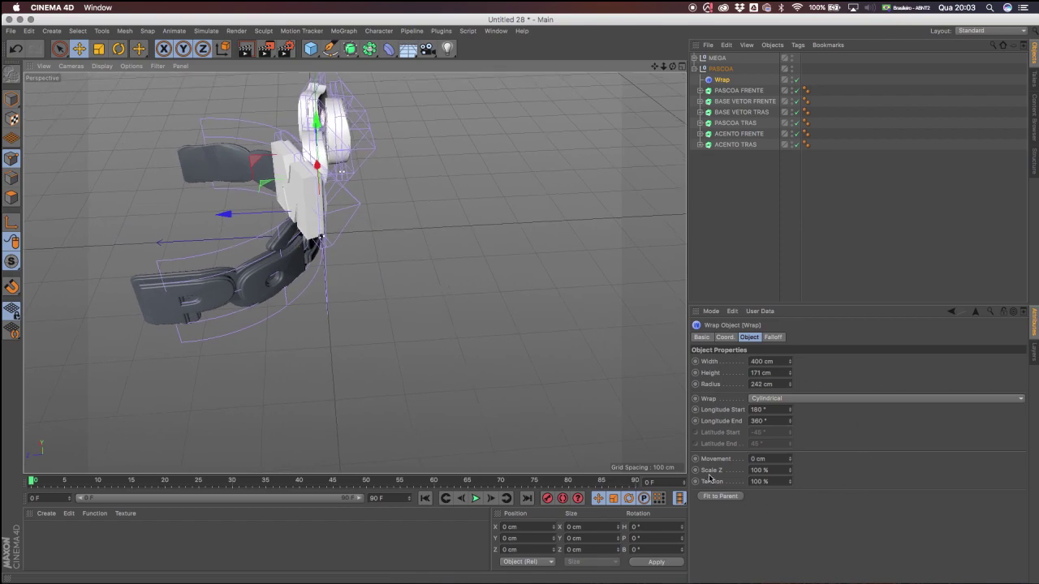
pyautogui.keyDown('alt'); pyautogui.moveTo(300, 282); pyautogui.dragTo(390, 274); pyautogui.keyUp('alt')
pyautogui.moveTo(789, 482); pyautogui.dragTo(793, 523)
pyautogui.keyDown('alt'); pyautogui.moveTo(302, 299); pyautogui.dragTo(385, 239); pyautogui.keyUp('alt')
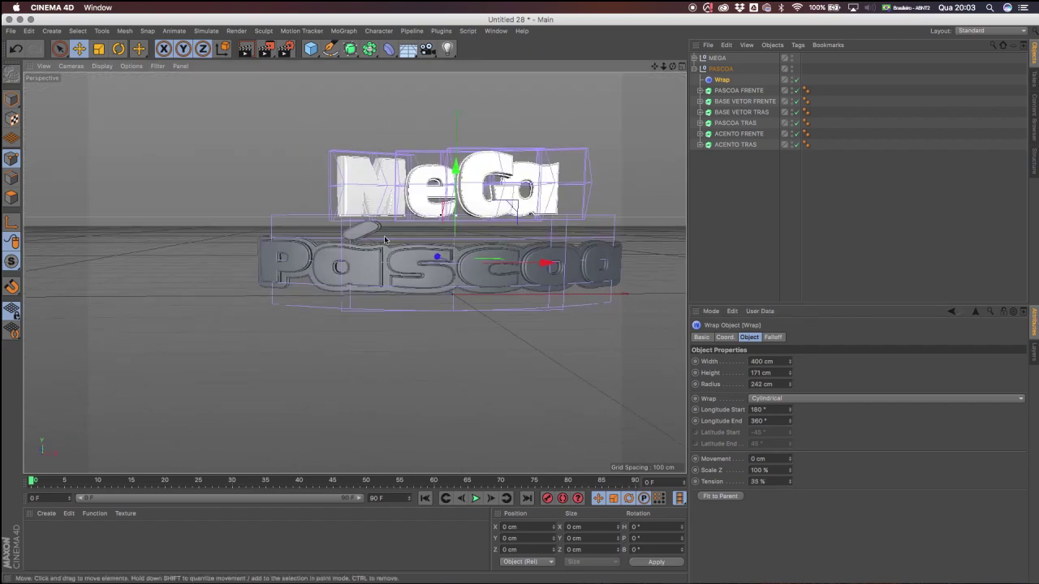
# Narrow the curved Páscoa lettering by setting the Wrap radius to 158 cm, keeping the tension at about 35 %.
pyautogui.moveTo(789, 384); pyautogui.dragTo(791, 437)
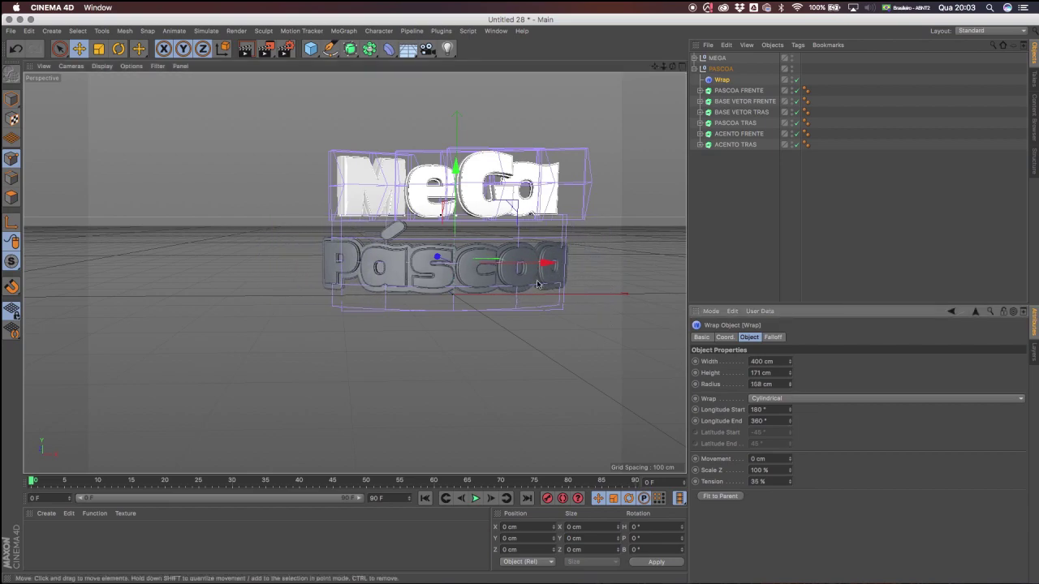
pyautogui.keyDown('alt'); pyautogui.moveTo(573, 319); pyautogui.dragTo(539, 289); pyautogui.keyUp('alt')
pyautogui.moveTo(791, 482); pyautogui.dragTo(792, 512)
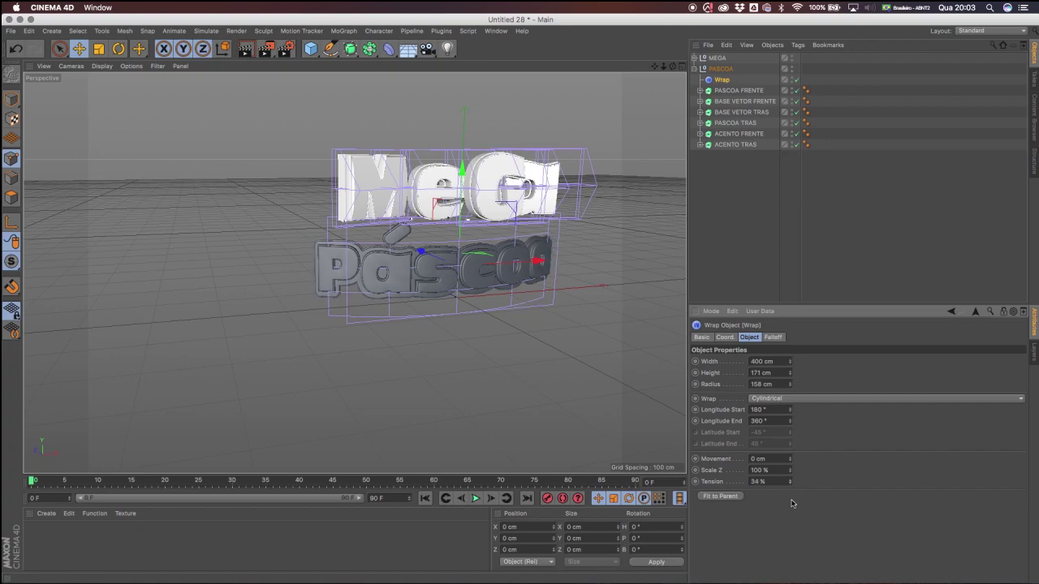
# Add a camera that frames both words from the front and look through it.
pyautogui.keyDown('alt'); pyautogui.moveTo(617, 349); pyautogui.dragTo(349, 242); pyautogui.keyUp('alt')
pyautogui.moveTo(654, 67)
pyautogui.mouseDown()
pyautogui.moveTo(644, 82)
pyautogui.moveTo(674, 70)
pyautogui.mouseUp()
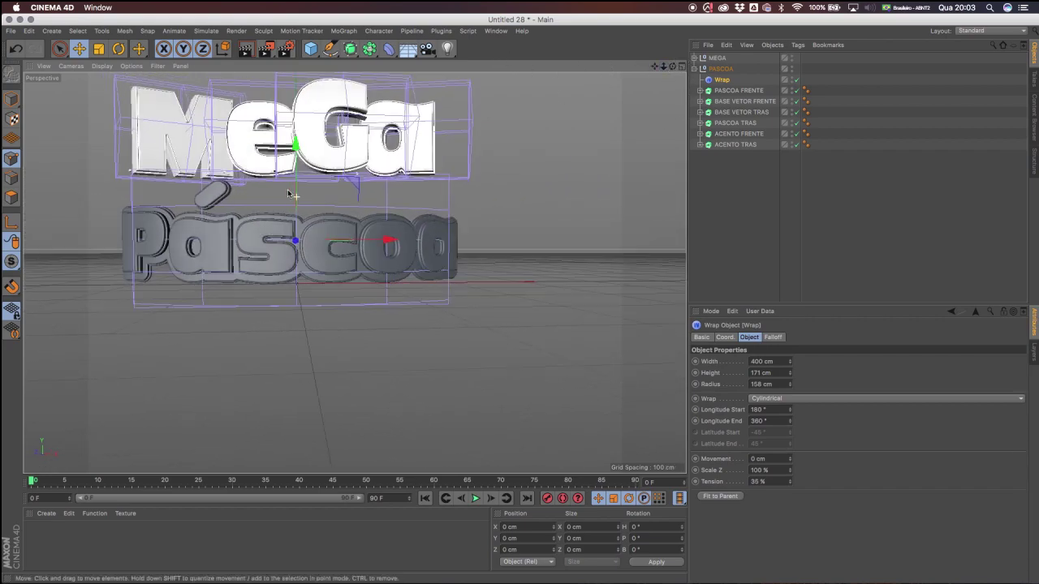
pyautogui.keyDown('alt'); pyautogui.moveTo(294, 195); pyautogui.dragTo(461, 137); pyautogui.keyUp('alt')
pyautogui.moveTo(654, 66); pyautogui.dragTo(671, 116)
pyautogui.moveTo(287, 215)
pyautogui.keyDown('alt'); pyautogui.mouseDown()
pyautogui.moveTo(397, 229)
pyautogui.moveTo(286, 216)
pyautogui.mouseUp(); pyautogui.keyUp('alt')
pyautogui.moveTo(654, 66); pyautogui.dragTo(668, 75)
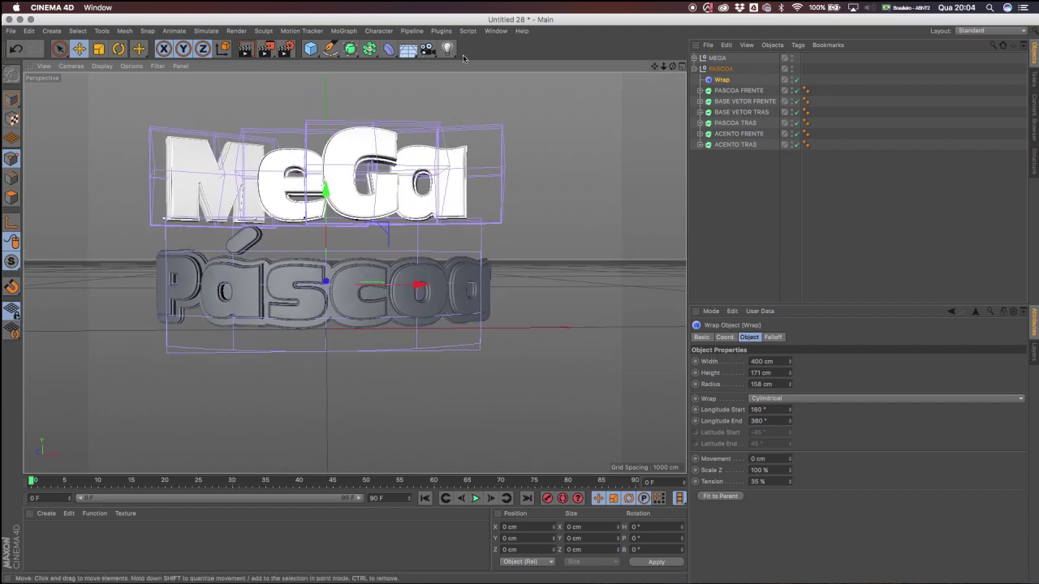
pyautogui.moveTo(654, 67); pyautogui.dragTo(668, 67)
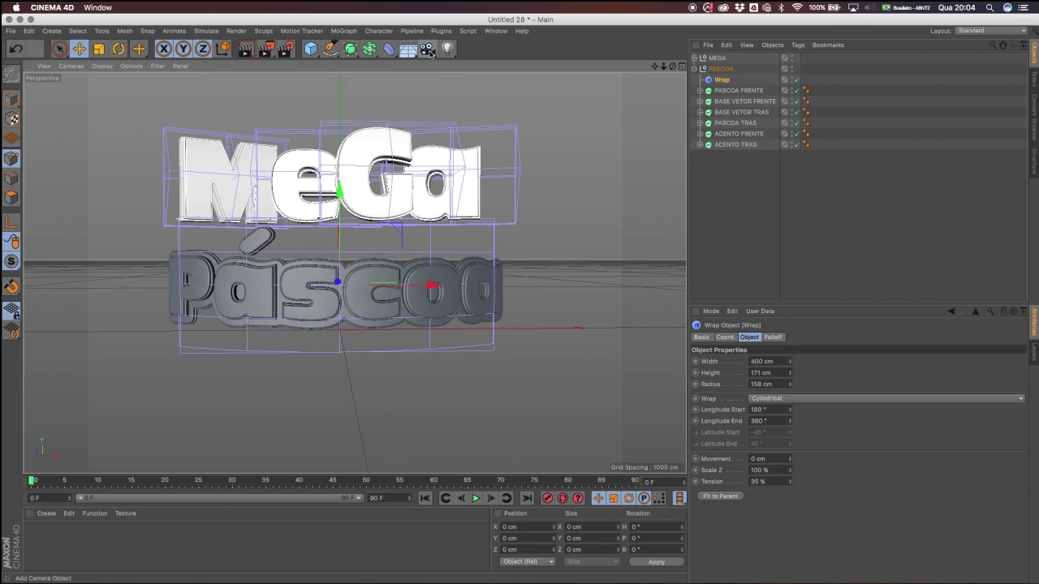
pyautogui.click(428, 49)
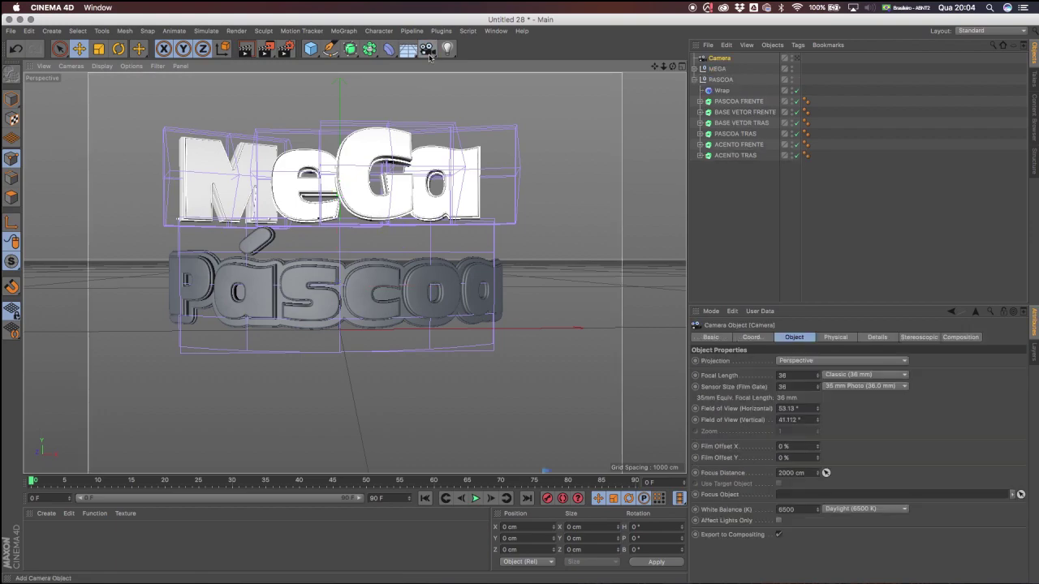
pyautogui.click(796, 58)
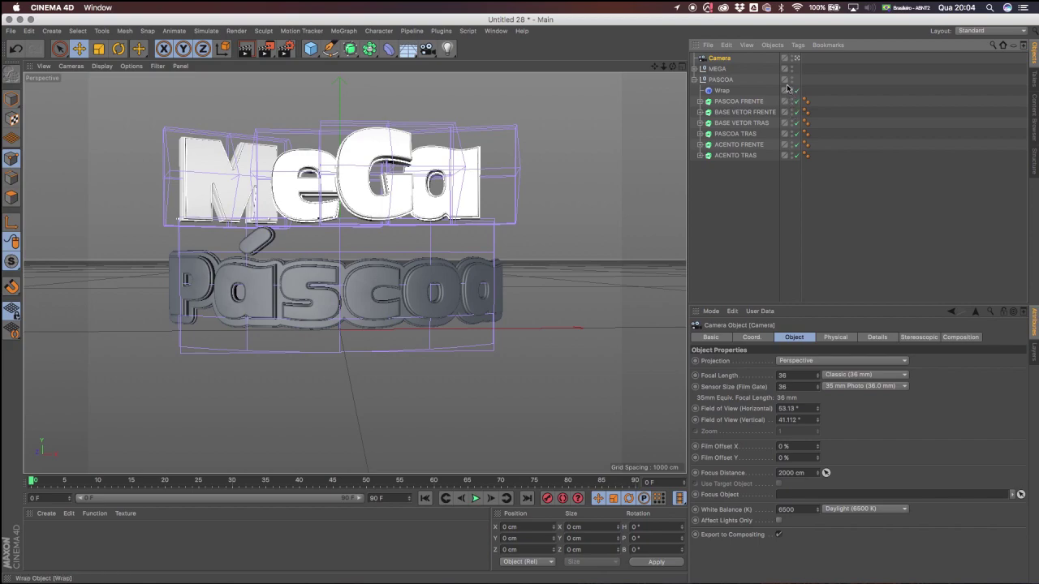
# Add a Protection tag to the camera to lock its position, scale and rotation.
pyautogui.rightClick(721, 58)
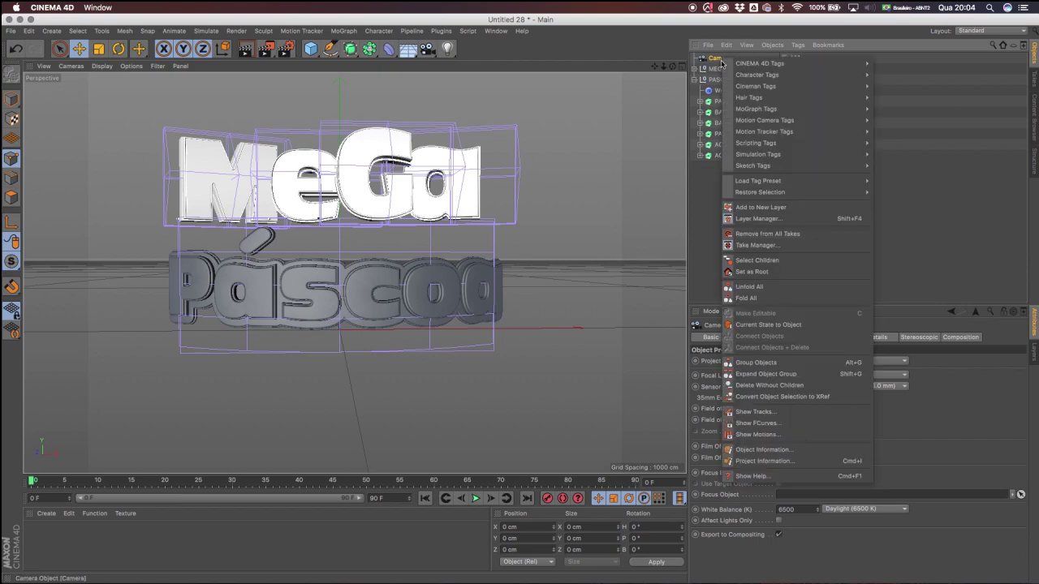
pyautogui.moveTo(764, 66)
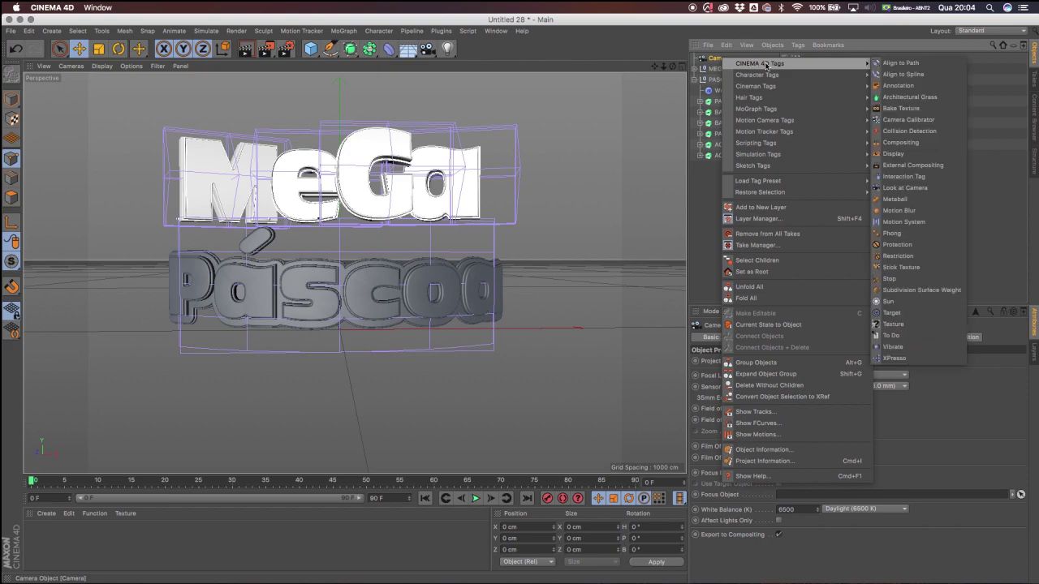
pyautogui.click(900, 245)
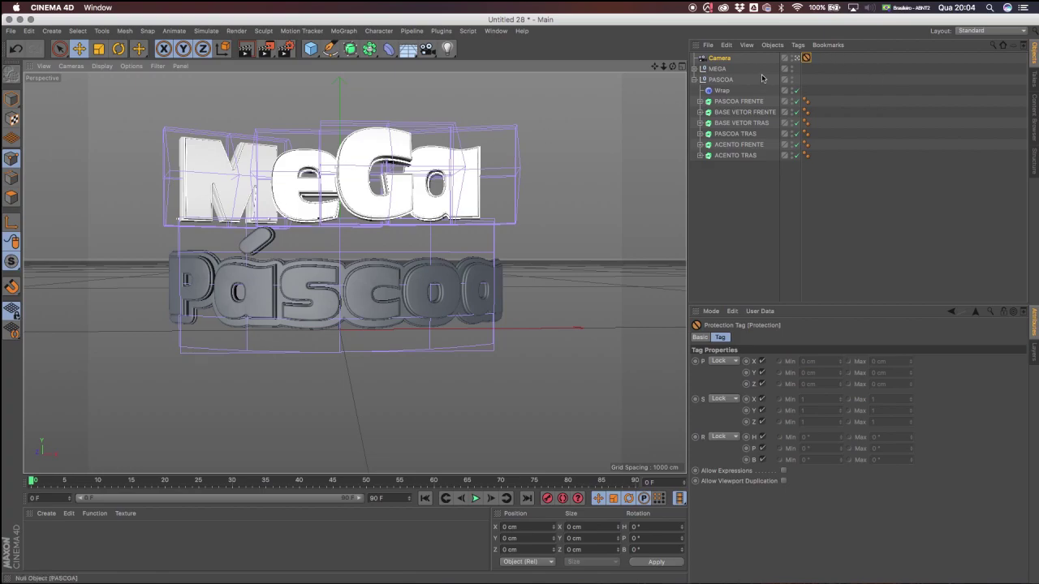
# Compare the free view with the protected camera view, ending in the free view with both words seen from the front.
pyautogui.click(798, 60)
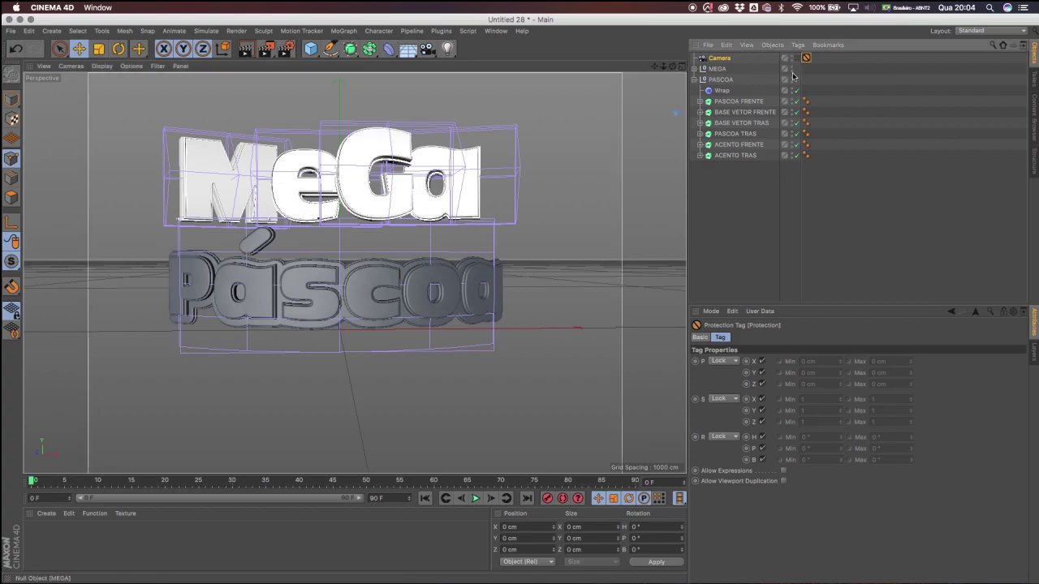
pyautogui.moveTo(673, 66); pyautogui.dragTo(280, 146)
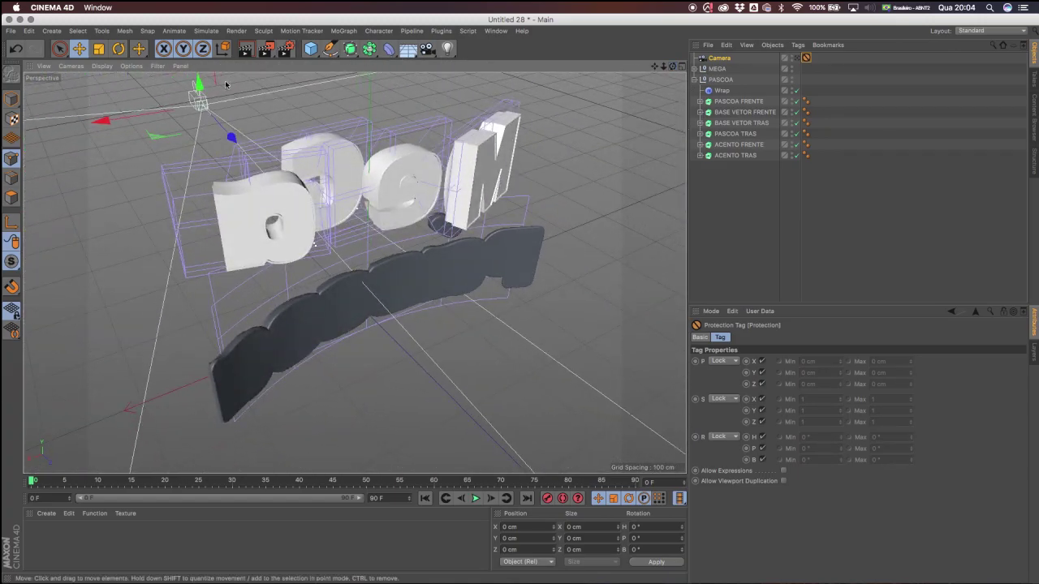
pyautogui.click(796, 58)
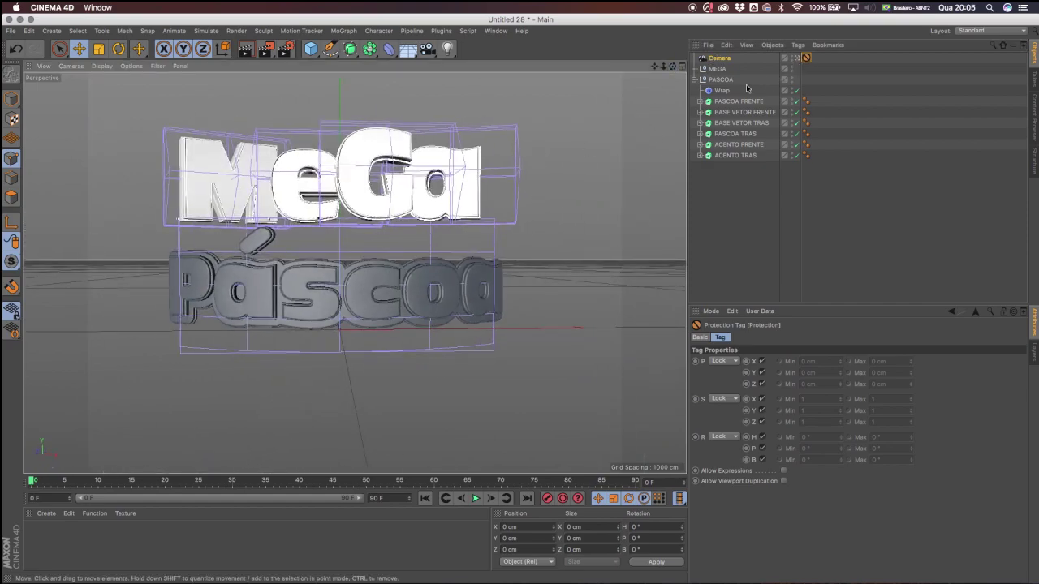
pyautogui.click(804, 58)
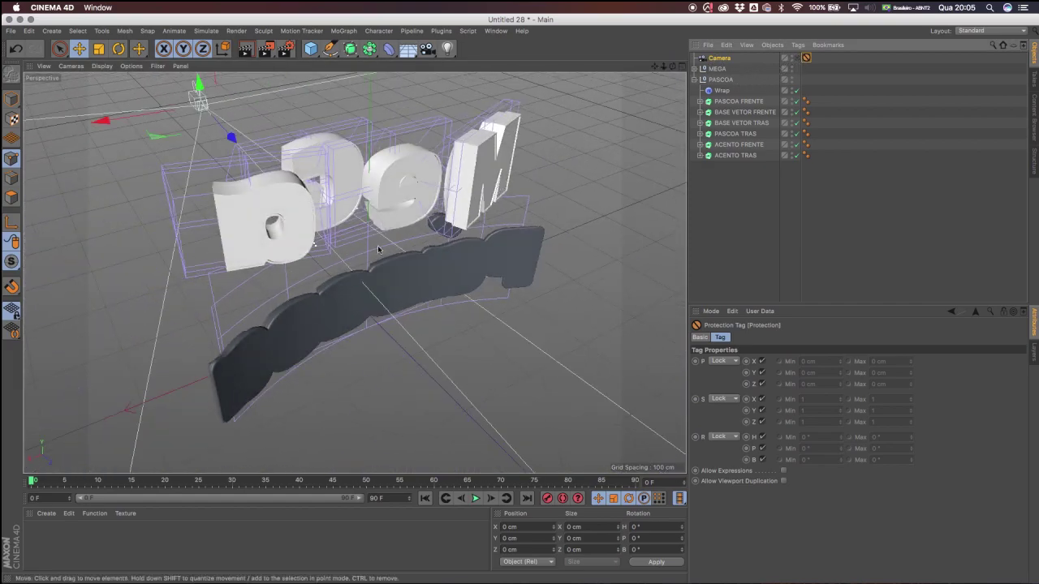
pyautogui.keyDown('alt'); pyautogui.moveTo(353, 188); pyautogui.dragTo(616, 113); pyautogui.keyUp('alt')
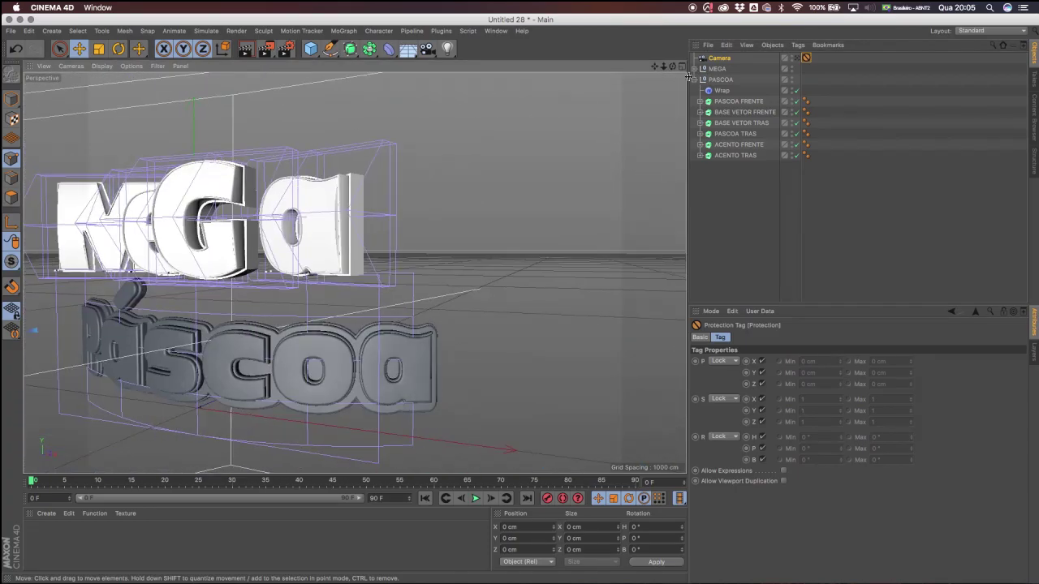
pyautogui.moveTo(656, 66); pyautogui.dragTo(780, 44)
pyautogui.keyDown('alt'); pyautogui.moveTo(242, 265); pyautogui.dragTo(325, 263); pyautogui.keyUp('alt')
pyautogui.moveTo(664, 67); pyautogui.dragTo(663, 85)
pyautogui.keyDown('alt'); pyautogui.moveTo(283, 246); pyautogui.dragTo(206, 275); pyautogui.keyUp('alt')
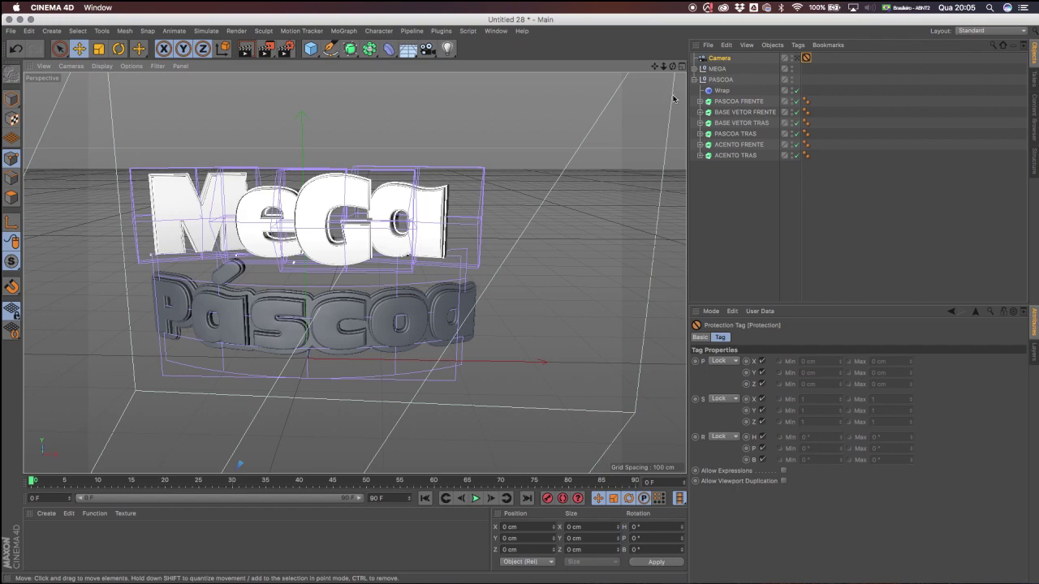
pyautogui.keyDown('alt'); pyautogui.moveTo(370, 276); pyautogui.dragTo(352, 260); pyautogui.keyUp('alt')
pyautogui.moveTo(654, 68); pyautogui.dragTo(679, 43)
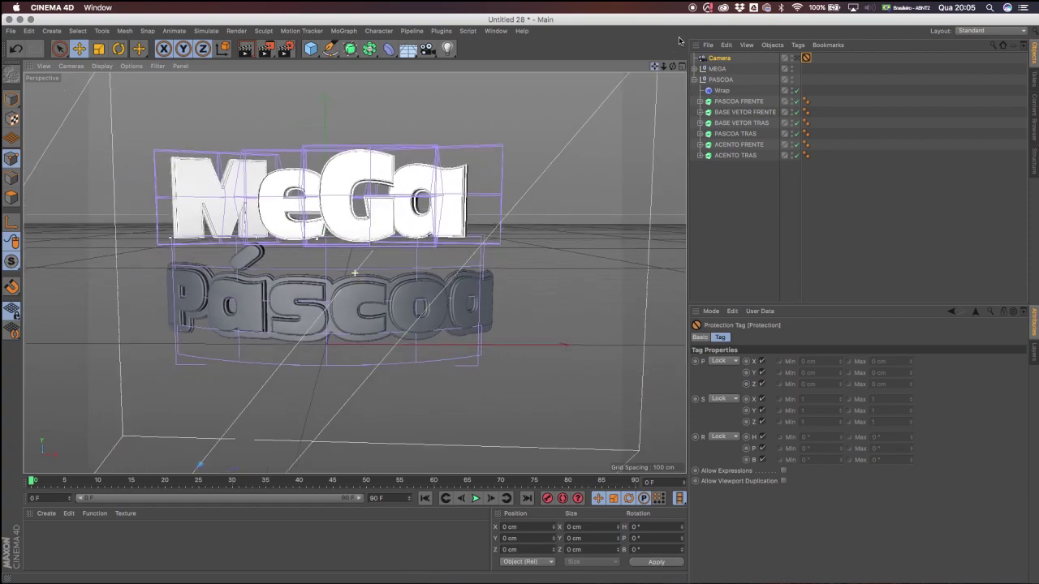
# Switch to the AULA SELO MEGA PASCOA folder in Finder and open MEGA_ICONE.ai in Illustrator.
pyautogui.keyDown('alt'); pyautogui.moveTo(291, 291); pyautogui.dragTo(296, 276); pyautogui.keyUp('alt')
pyautogui.moveTo(334, 239)
pyautogui.keyDown('alt'); pyautogui.mouseDown()
pyautogui.moveTo(403, 259)
pyautogui.moveTo(336, 245)
pyautogui.mouseUp(); pyautogui.keyUp('alt')
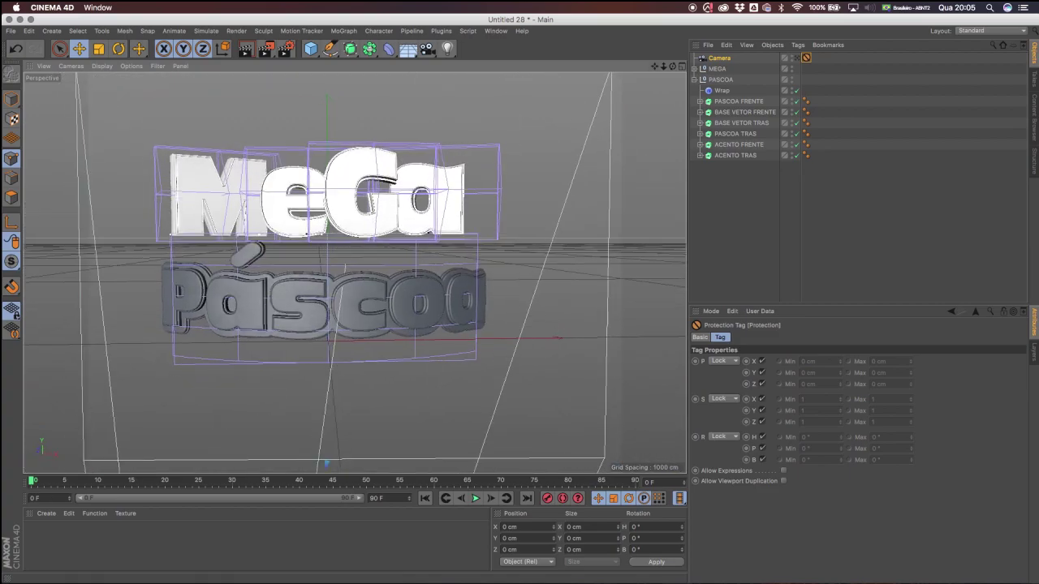
pyautogui.moveTo(81, 568)
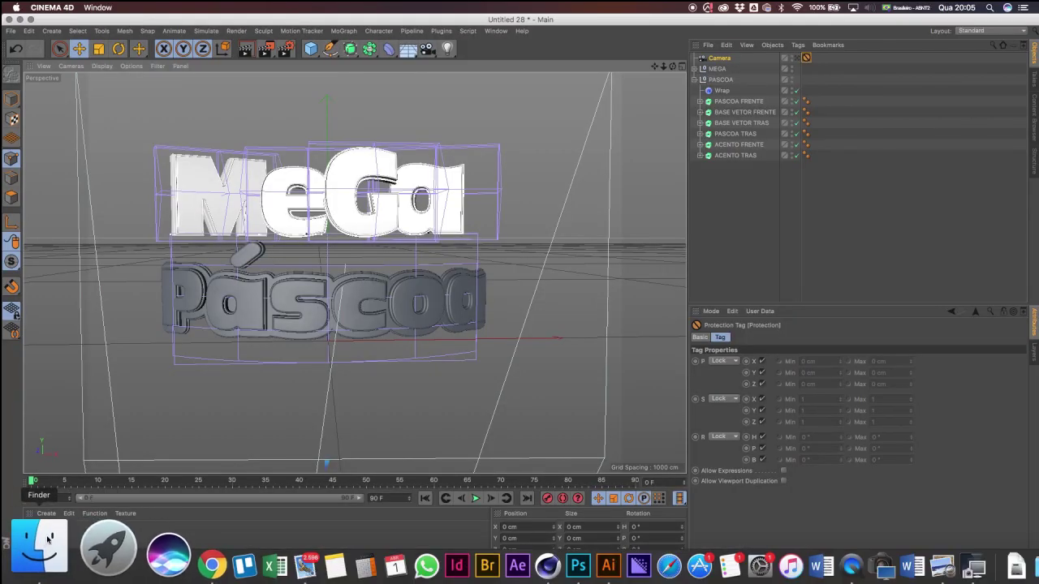
pyautogui.click(49, 539)
pyautogui.click(292, 245)
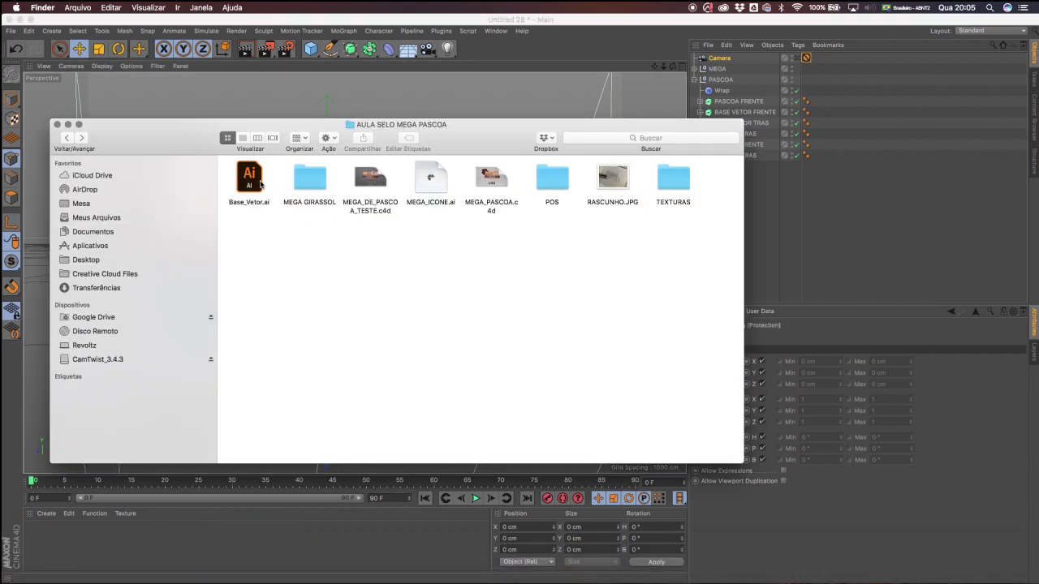
pyautogui.doubleClick(430, 178)
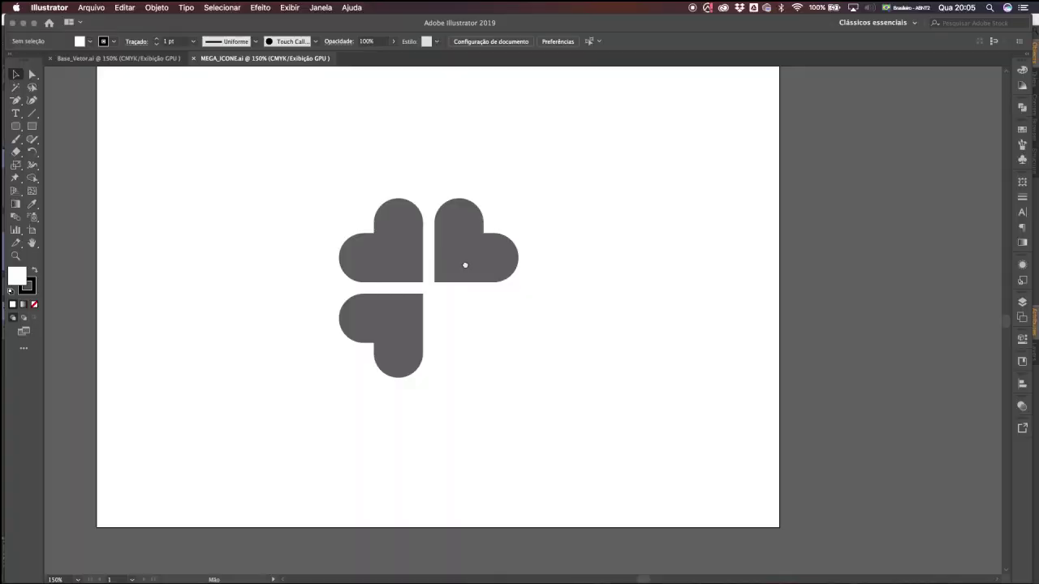
pyautogui.moveTo(280, 177); pyautogui.dragTo(470, 382)
pyautogui.click(355, 163)
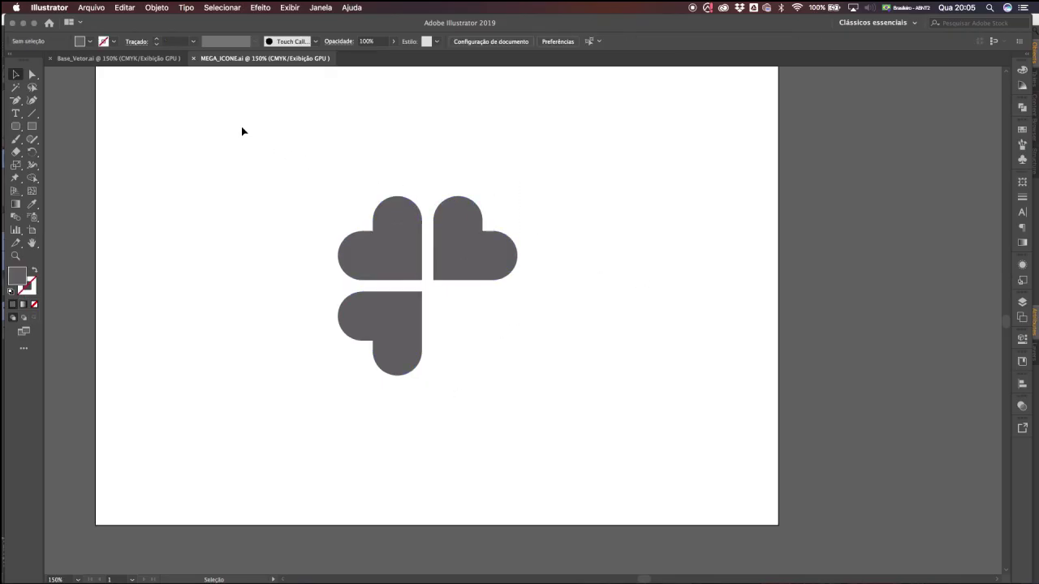
pyautogui.click(456, 241)
pyautogui.click(91, 7)
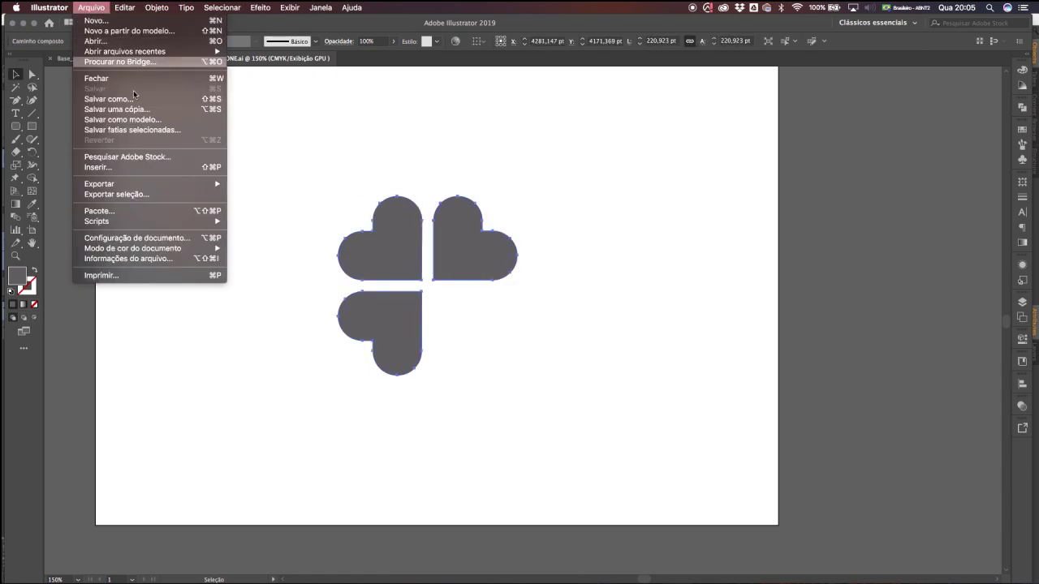
pyautogui.click(130, 99)
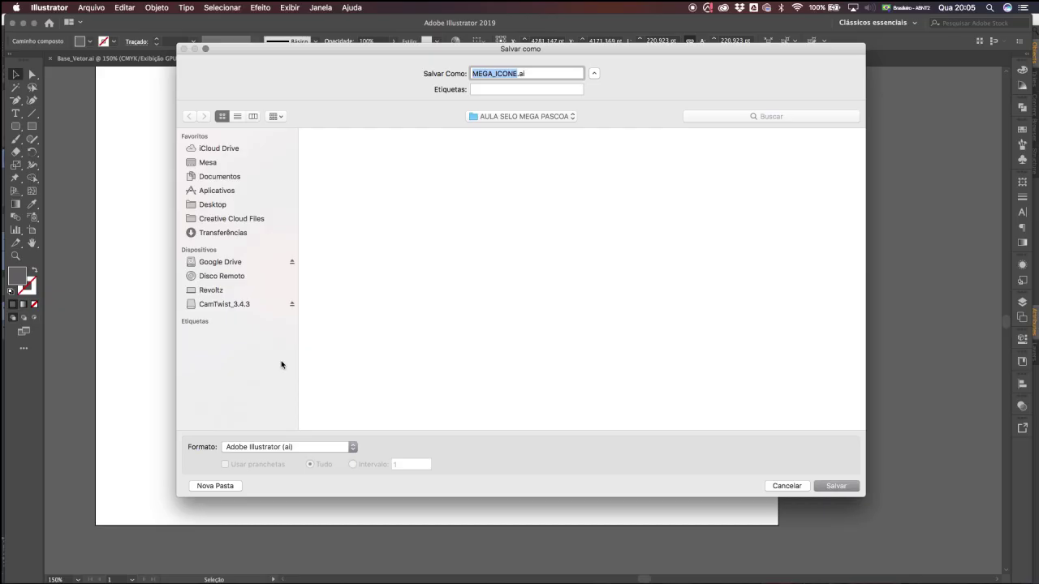
pyautogui.click(815, 486)
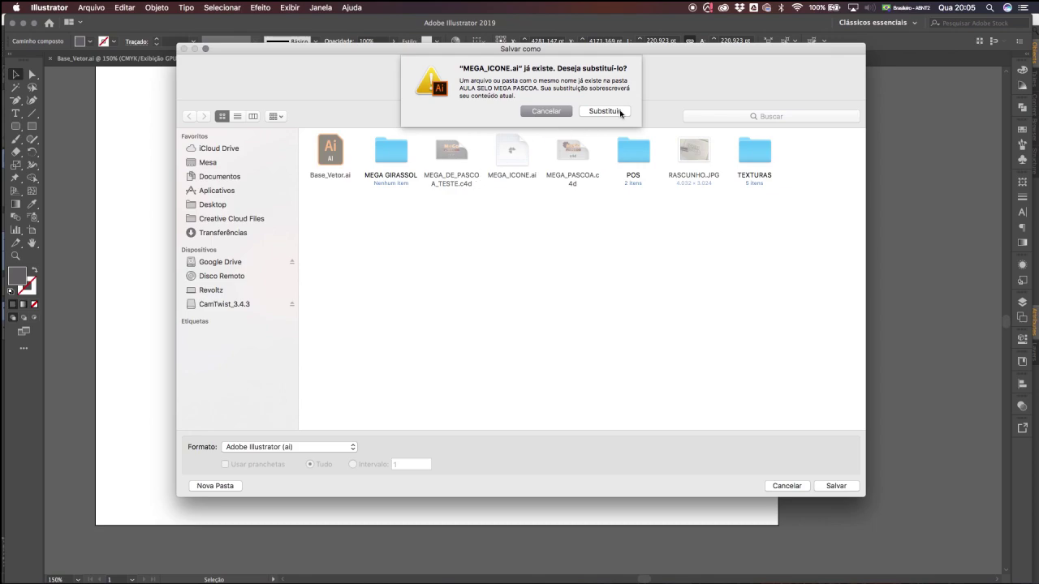
pyautogui.click(618, 111)
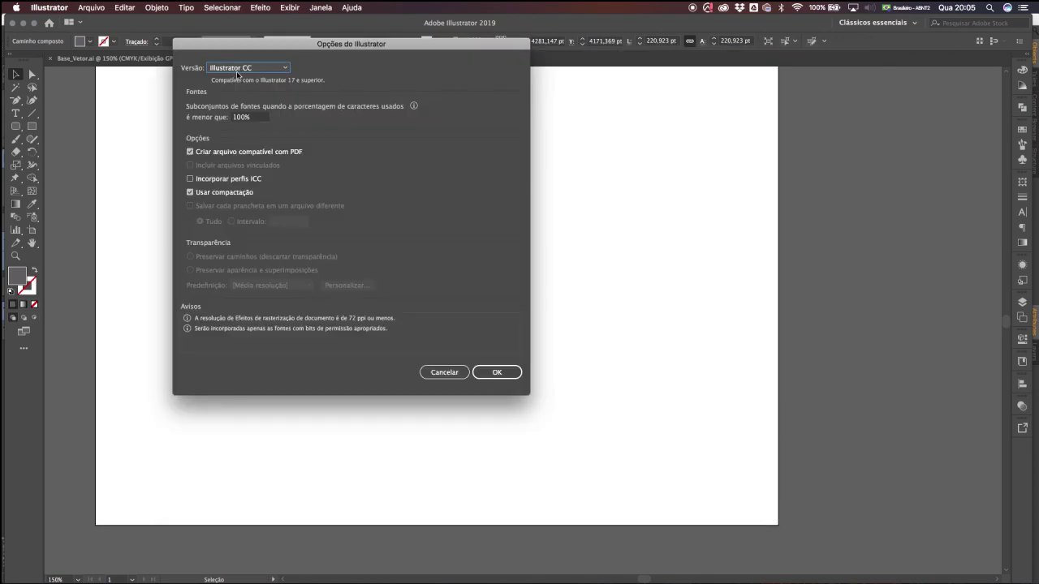
pyautogui.click(247, 68)
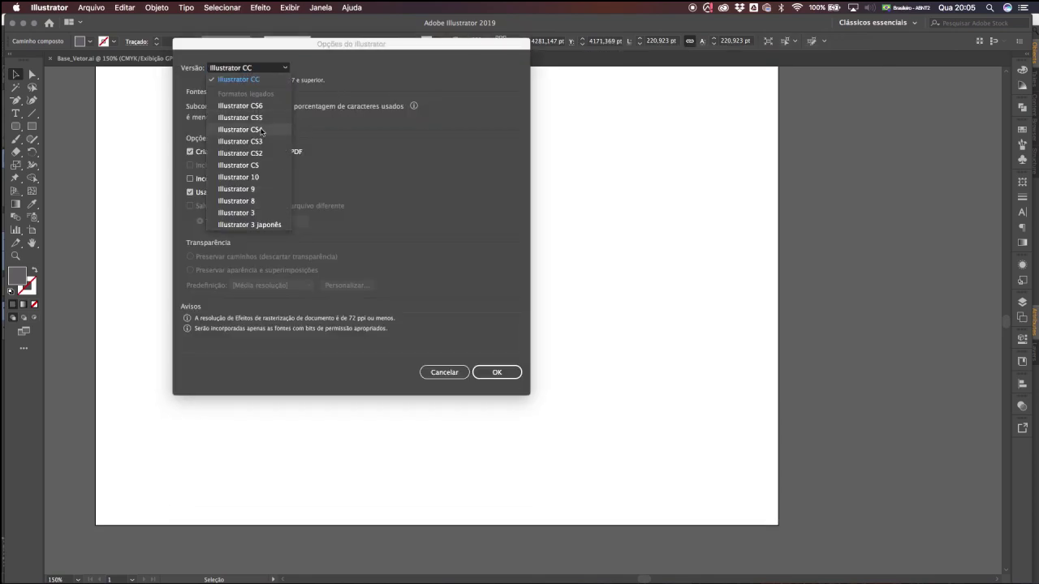
pyautogui.click(460, 224)
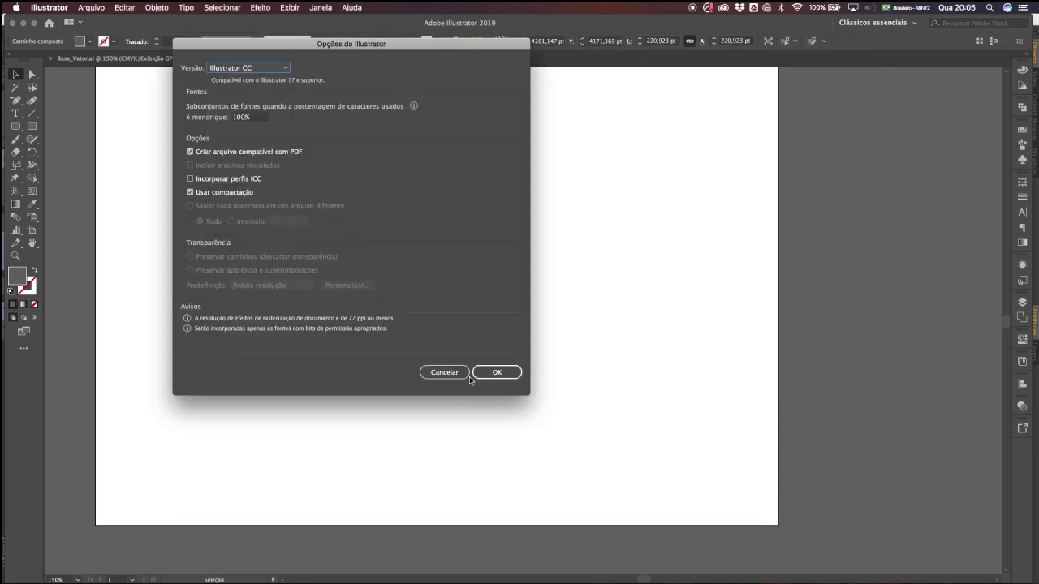
pyautogui.click(466, 375)
# Draw a grey 40 pt circle on the empty artboard area above and beside the clover icon.
pyautogui.moveTo(464, 285); pyautogui.dragTo(378, 258)
pyautogui.keyDown('super'); pyautogui.click(436, 271); pyautogui.keyUp('super')
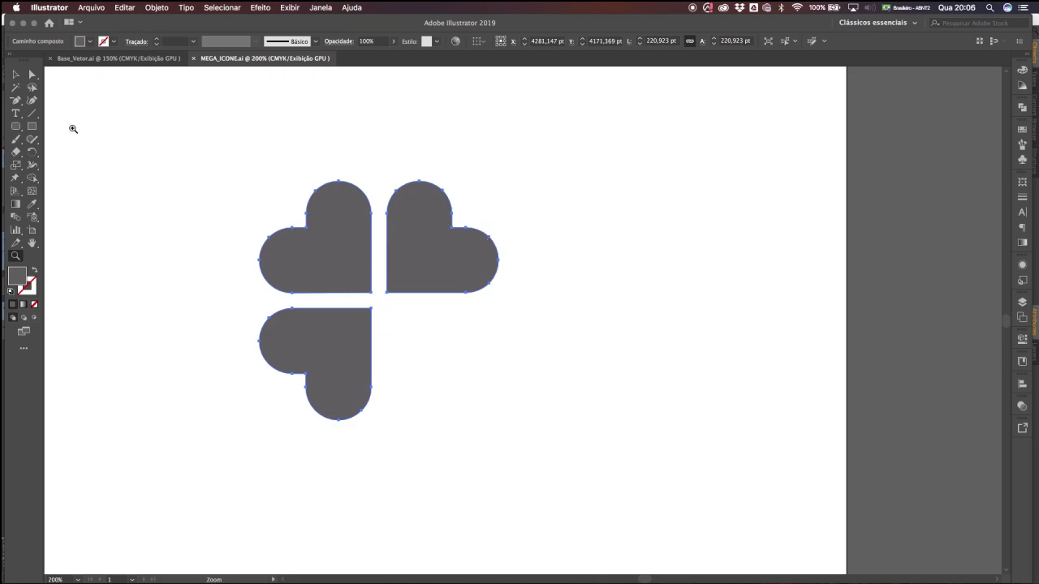
pyautogui.click(18, 128)
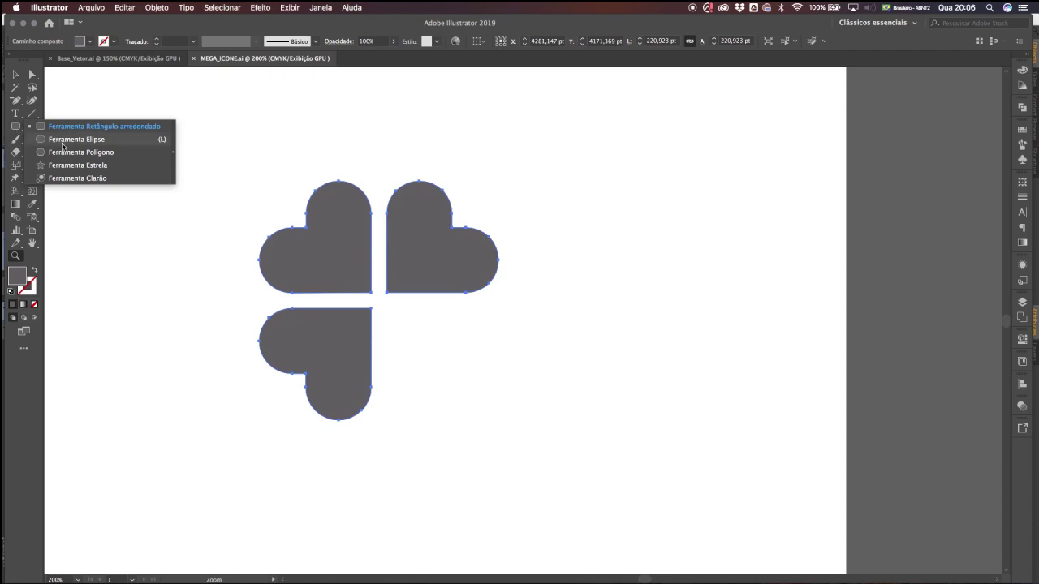
pyautogui.click(57, 140)
pyautogui.press('super+shift+a')
pyautogui.moveTo(170, 144); pyautogui.dragTo(148, 172)
pyautogui.press('super+z')
pyautogui.press('super+z')
pyautogui.press('super+z')
pyautogui.keyDown('shift'); pyautogui.moveTo(127, 110); pyautogui.dragTo(171, 154); pyautogui.keyUp('shift')
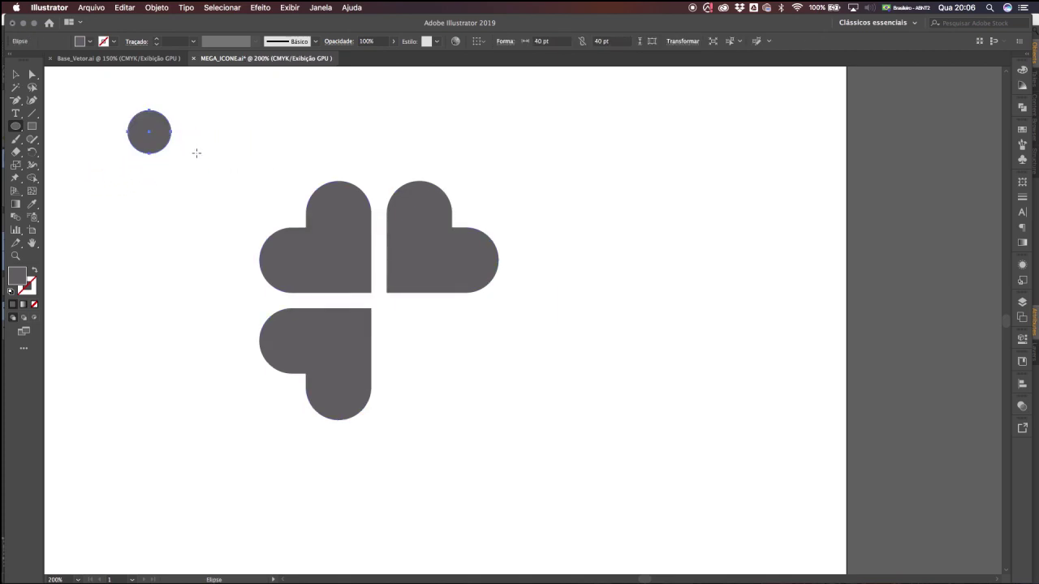
# Duplicate the circle into a group of three overlapping circles, with the middle one set lower to form a bite mark.
pyautogui.press('v')
pyautogui.keyDown('alt'); pyautogui.moveTo(160, 141); pyautogui.dragTo(227, 153); pyautogui.keyUp('alt')
pyautogui.press('Delete')
pyautogui.keyDown('alt'); pyautogui.keyDown('shift'); pyautogui.moveTo(155, 138); pyautogui.dragTo(217, 140); pyautogui.keyUp('shift'); pyautogui.keyUp('alt')
pyautogui.moveTo(160, 173); pyautogui.dragTo(159, 173)
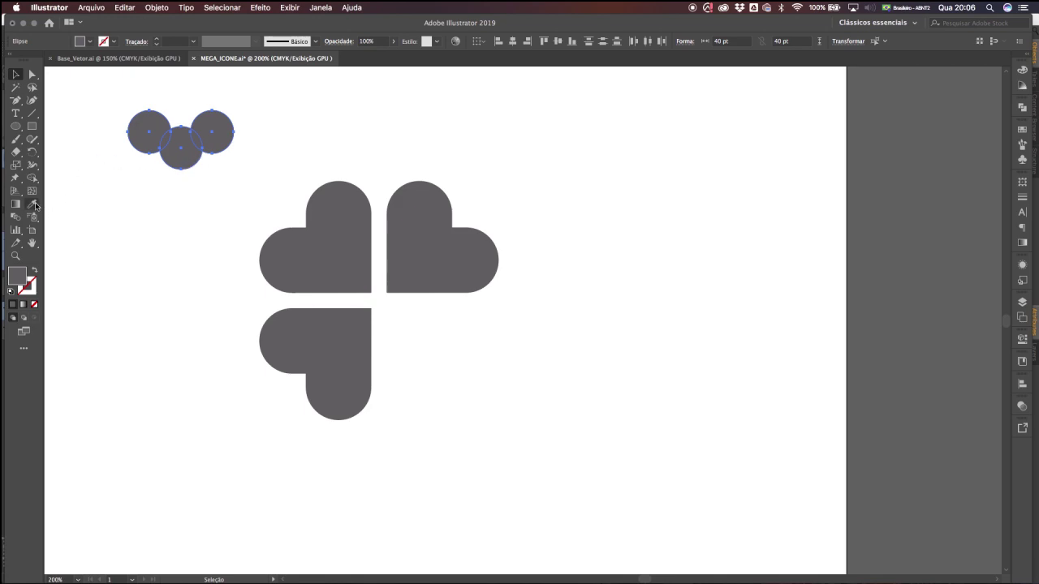
pyautogui.press('v')
pyautogui.press('i')
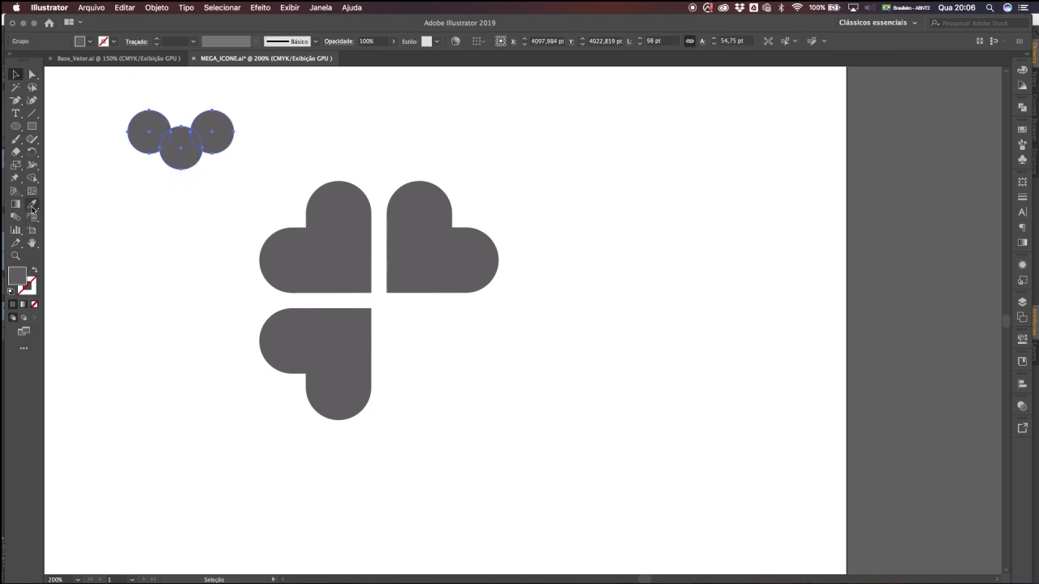
# Fill the circle group with white, move it onto the top edge of the upper-left leaf and scale it to about 53 pt wide.
pyautogui.click(119, 219)
pyautogui.press('v')
pyautogui.moveTo(212, 134); pyautogui.dragTo(245, 172)
pyautogui.press('s')
pyautogui.keyDown('shift'); pyautogui.moveTo(294, 123); pyautogui.dragTo(365, 173); pyautogui.keyUp('shift')
pyautogui.press('v')
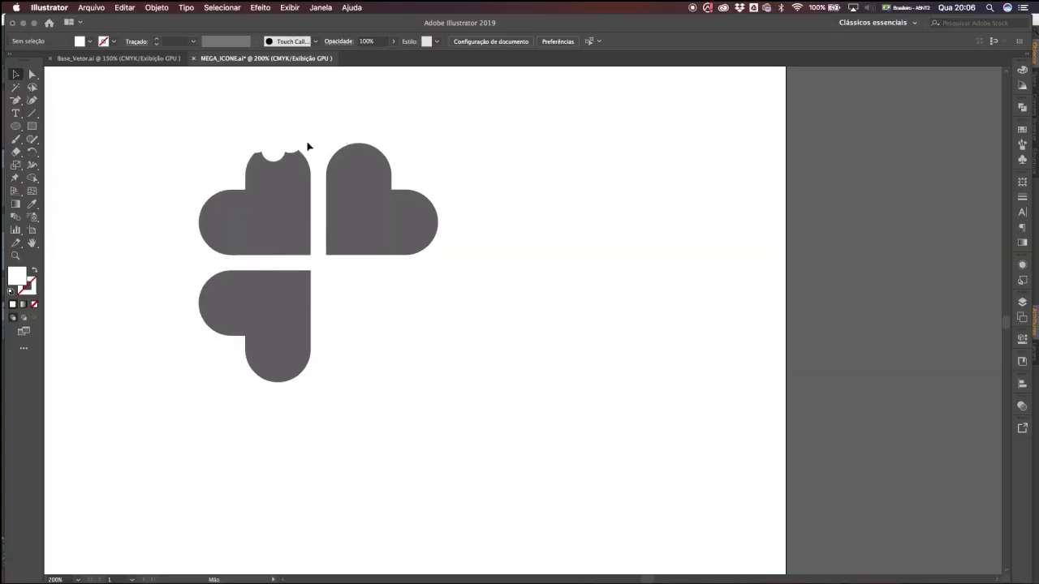
pyautogui.click(307, 146)
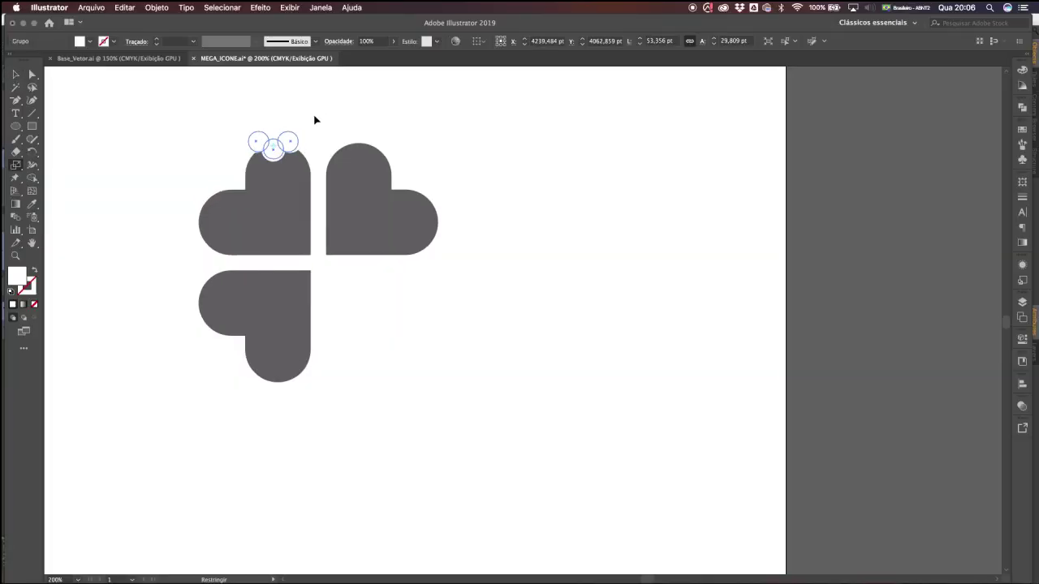
pyautogui.click(340, 128)
pyautogui.hscroll(1, 333, 134)
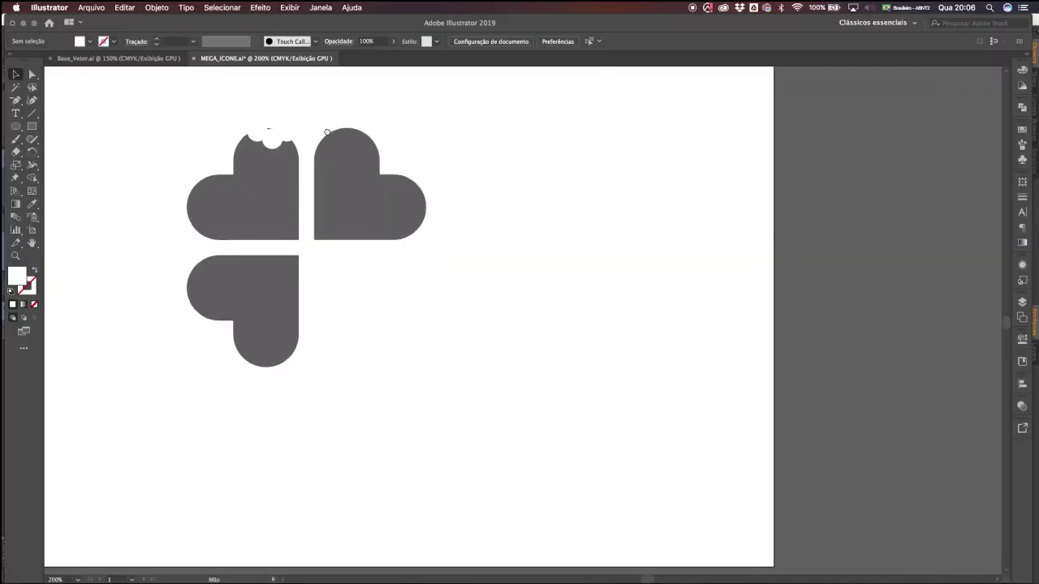
# Place a rotated copy of the white bite shape over the notch between the lobes of the upper-right leaf.
pyautogui.click(338, 117)
pyautogui.moveTo(290, 137); pyautogui.dragTo(497, 140)
pyautogui.press('r')
pyautogui.press('v')
pyautogui.click(462, 175)
# Place another copy of the bite shape, rotated to stand upright, on the right edge of the lower leaf.
pyautogui.keyDown('alt'); pyautogui.moveTo(439, 120); pyautogui.dragTo(274, 290); pyautogui.keyUp('alt')
pyautogui.press('r')
pyautogui.moveTo(350, 205); pyautogui.dragTo(389, 275)
pyautogui.press('v')
pyautogui.moveTo(280, 276); pyautogui.dragTo(352, 233)
pyautogui.click(417, 227)
pyautogui.moveTo(417, 227); pyautogui.dragTo(404, 284)
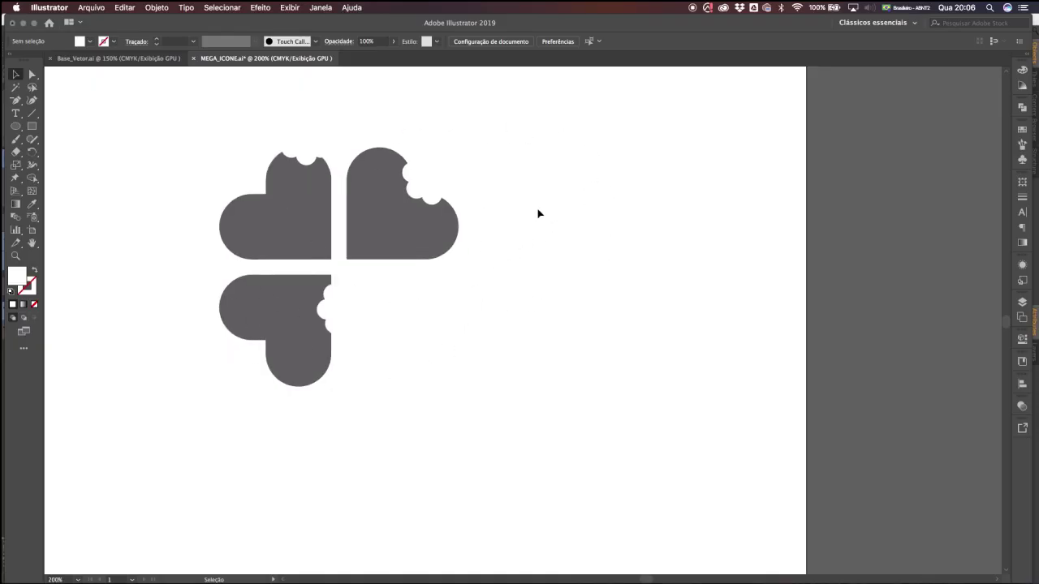
# Select the three leaves with their bite shapes and apply the Pathfinder Merge operation.
pyautogui.moveTo(641, 99); pyautogui.dragTo(208, 462)
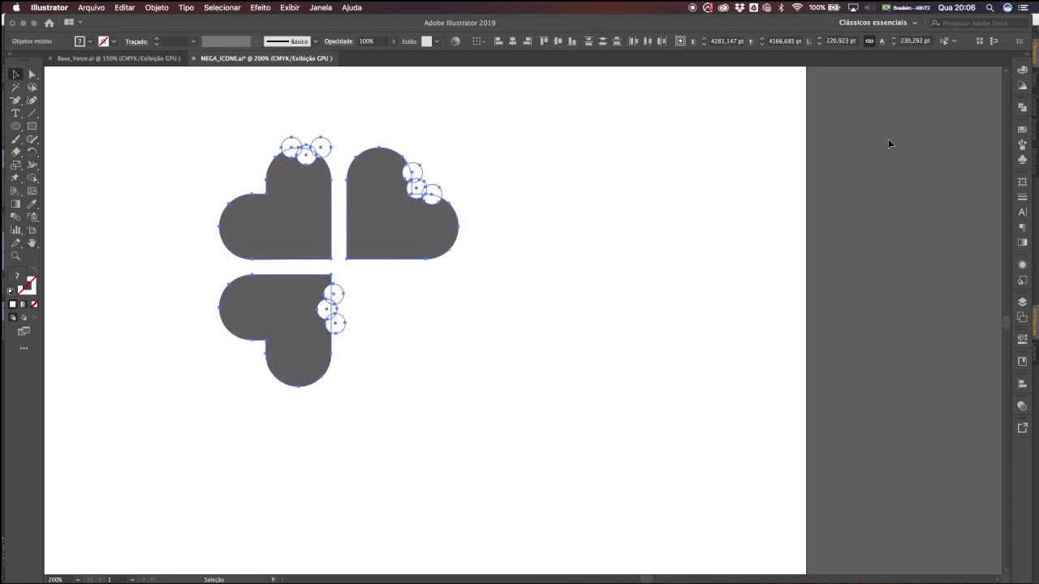
pyautogui.click(1022, 107)
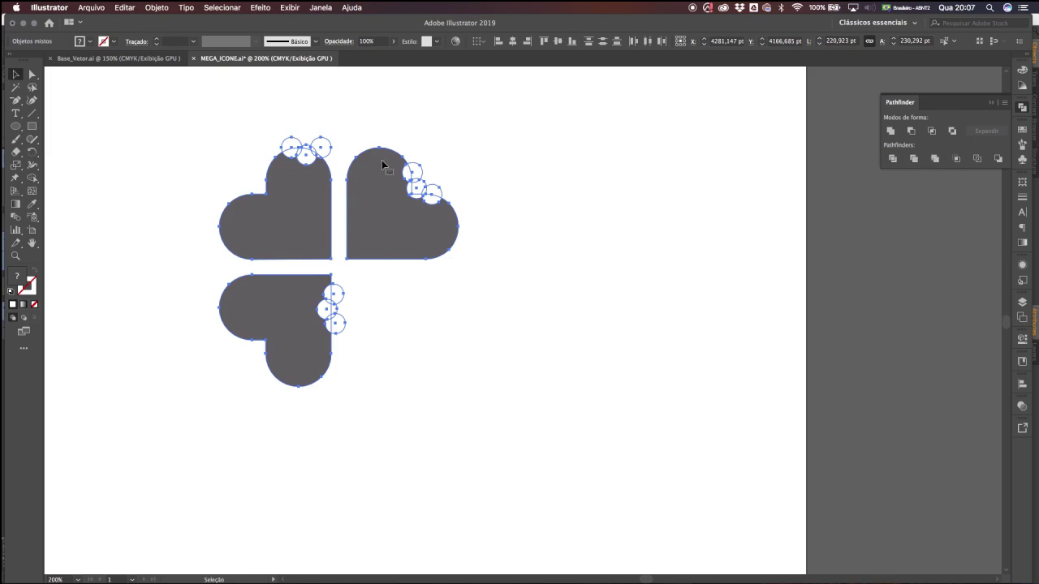
pyautogui.click(935, 159)
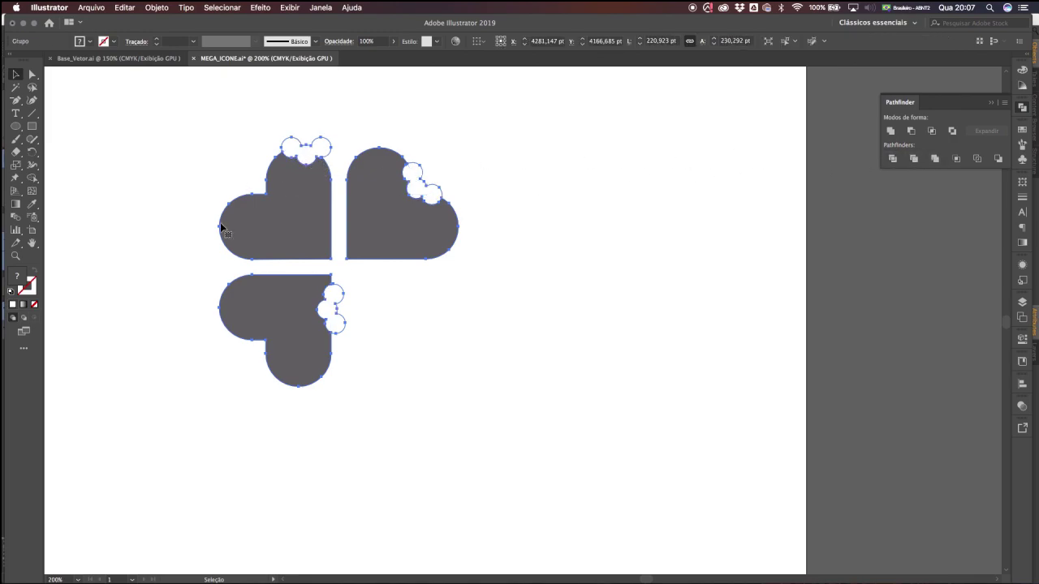
# Ungroup the merged artwork and delete the three white bite shapes, keeping only the bitten grey leaves.
pyautogui.scroll(-3, 358, 263)
pyautogui.click(387, 282)
pyautogui.click(275, 271)
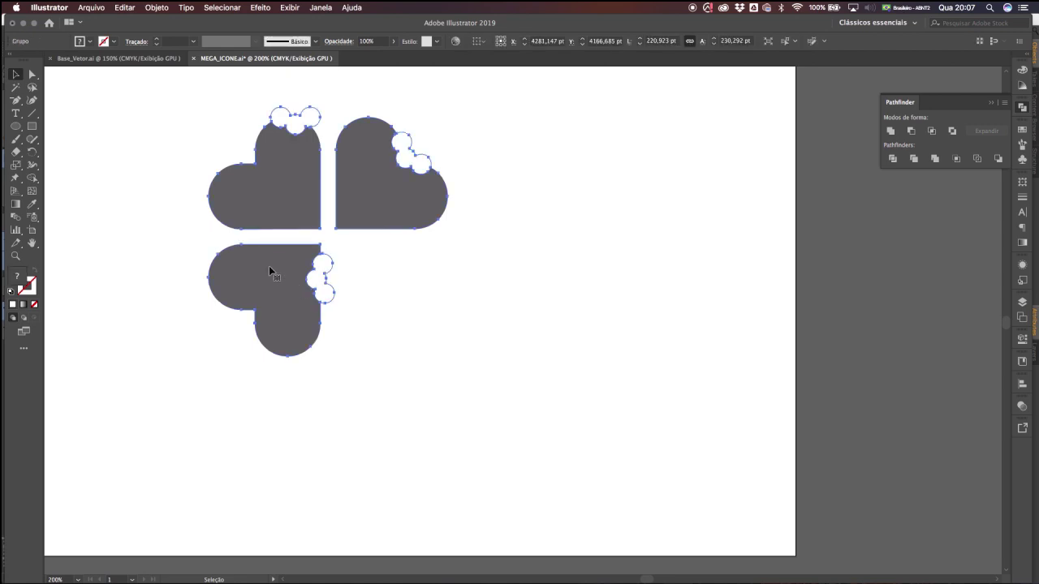
pyautogui.rightClick(309, 185)
pyautogui.click(336, 276)
pyautogui.click(354, 280)
pyautogui.click(328, 270)
pyautogui.keyDown('shift'); pyautogui.click(405, 149); pyautogui.keyUp('shift')
pyautogui.keyDown('shift'); pyautogui.click(305, 134); pyautogui.keyUp('shift')
pyautogui.press('super+2')
pyautogui.moveTo(609, 93); pyautogui.dragTo(168, 387)
pyautogui.click(388, 255)
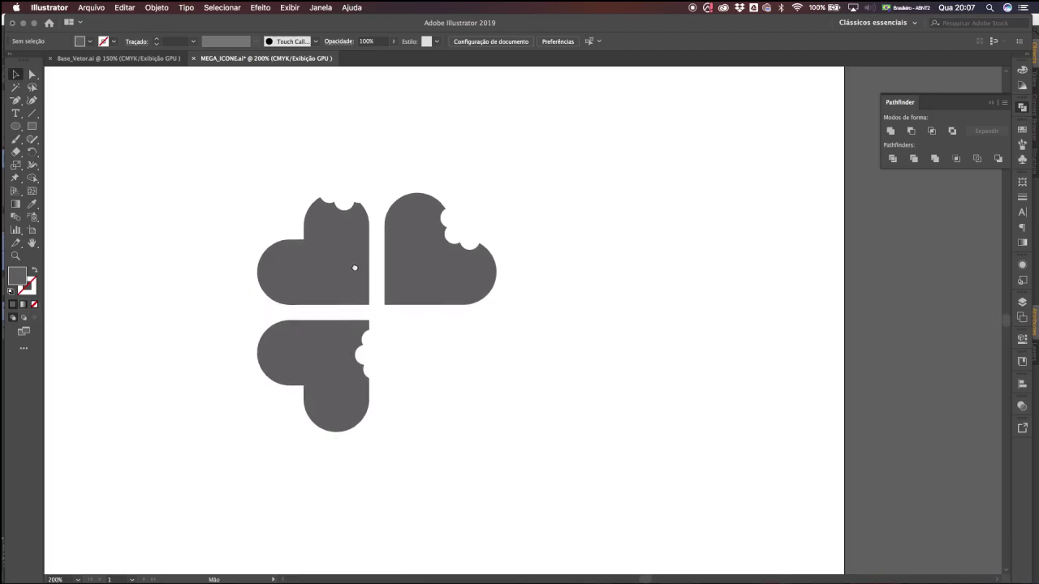
# Save the icon over the existing MEGA_ICONE.ai file in the legacy Illustrator 3 version.
pyautogui.press('z')
pyautogui.keyDown('alt'); pyautogui.click(445, 315); pyautogui.keyUp('alt')
pyautogui.moveTo(485, 310); pyautogui.dragTo(389, 258)
pyautogui.click(122, 7)
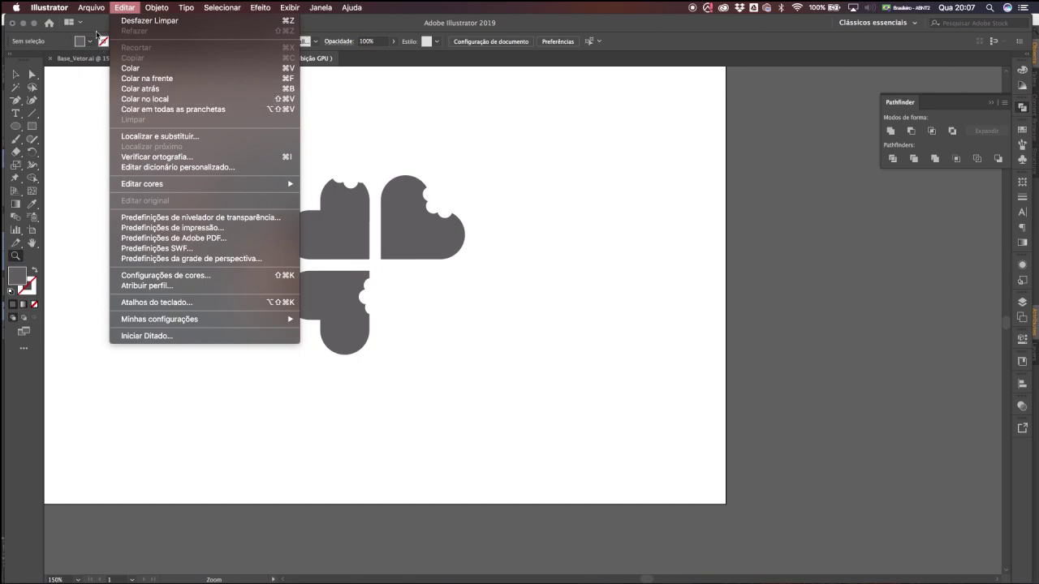
pyautogui.click(497, 211)
pyautogui.press('super+shift+s')
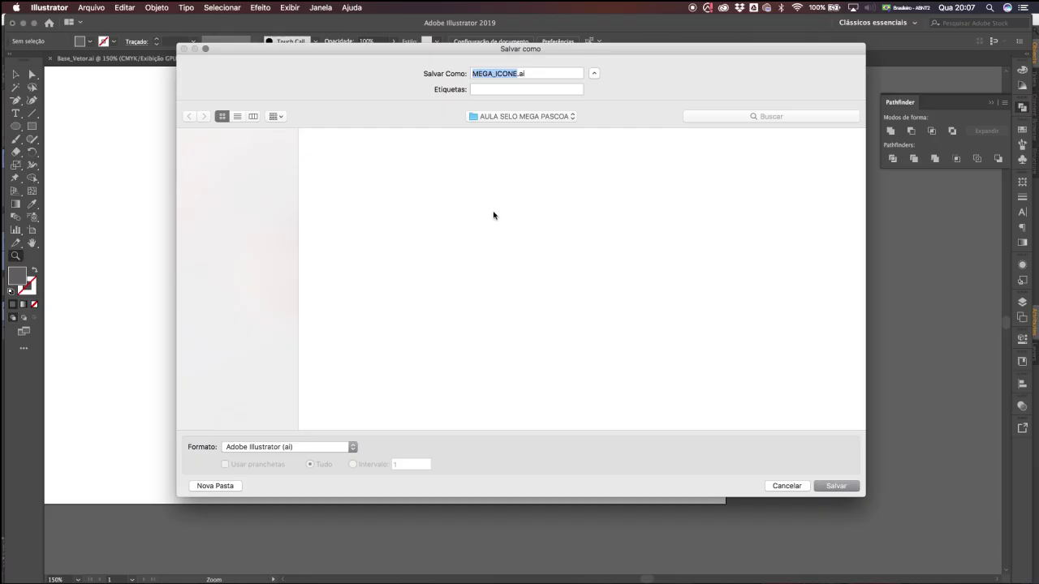
pyautogui.click(850, 483)
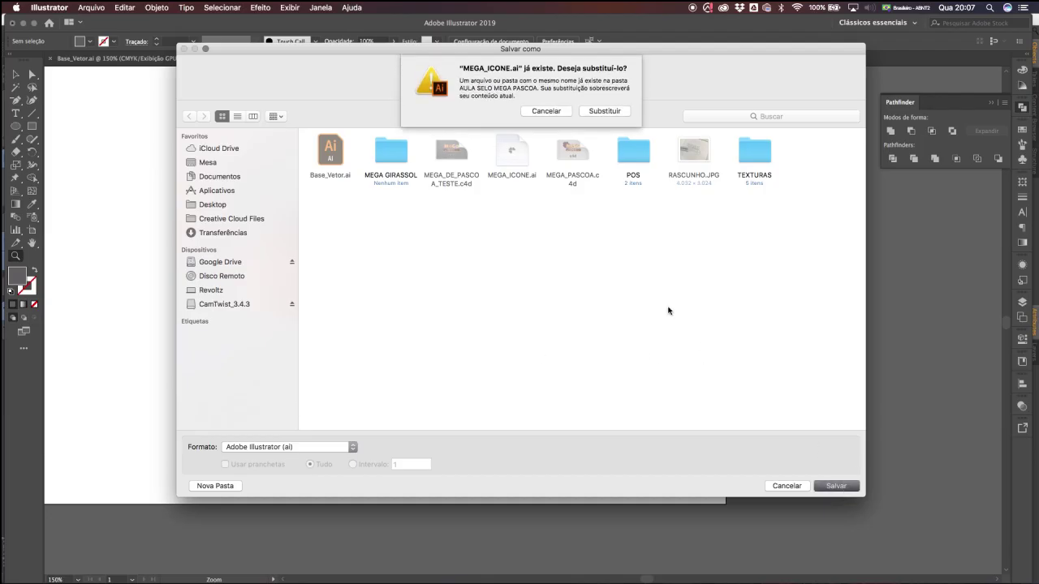
pyautogui.click(605, 110)
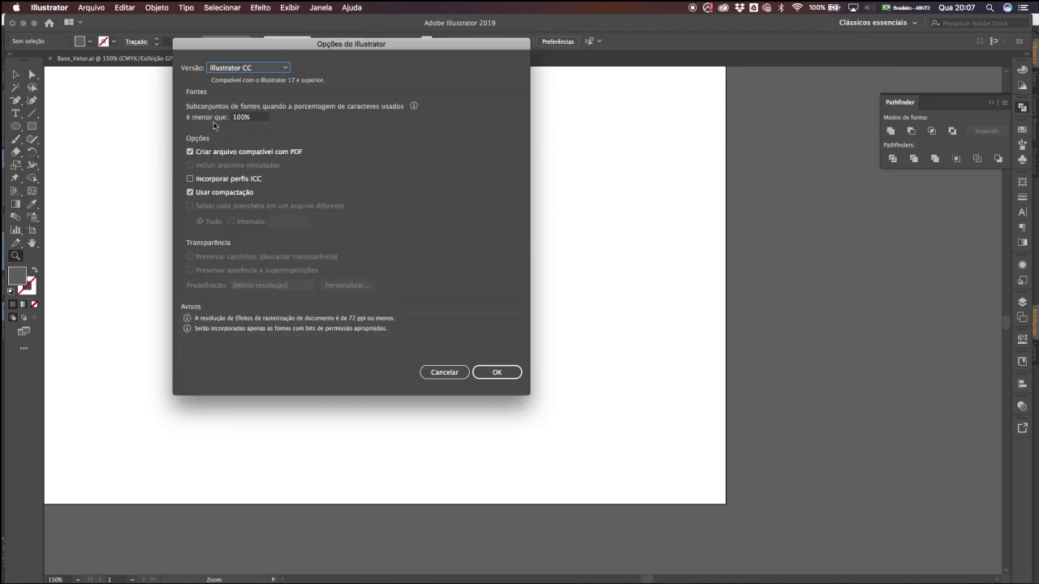
pyautogui.click(267, 69)
pyautogui.click(256, 215)
pyautogui.click(496, 363)
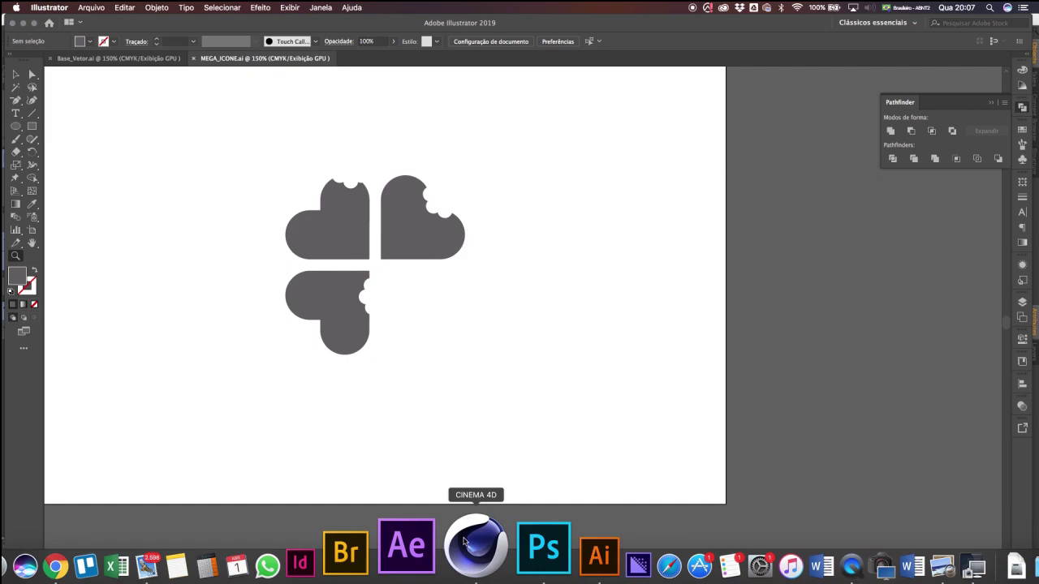
# Switch to Cinema 4D and merge MEGA_ICONE.ai into the logo scene as splines.
pyautogui.click(474, 554)
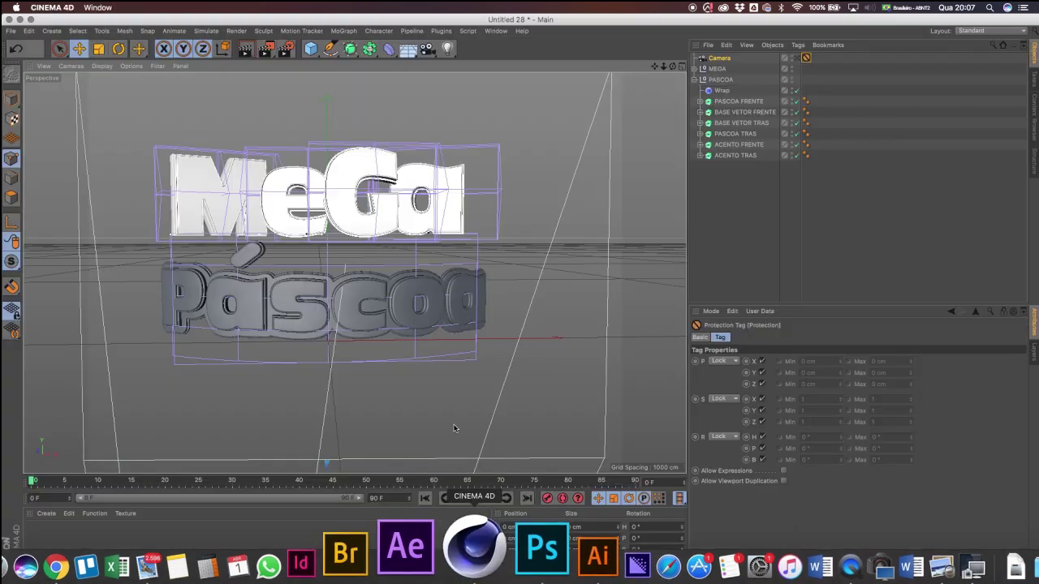
pyautogui.click(11, 31)
pyautogui.click(39, 71)
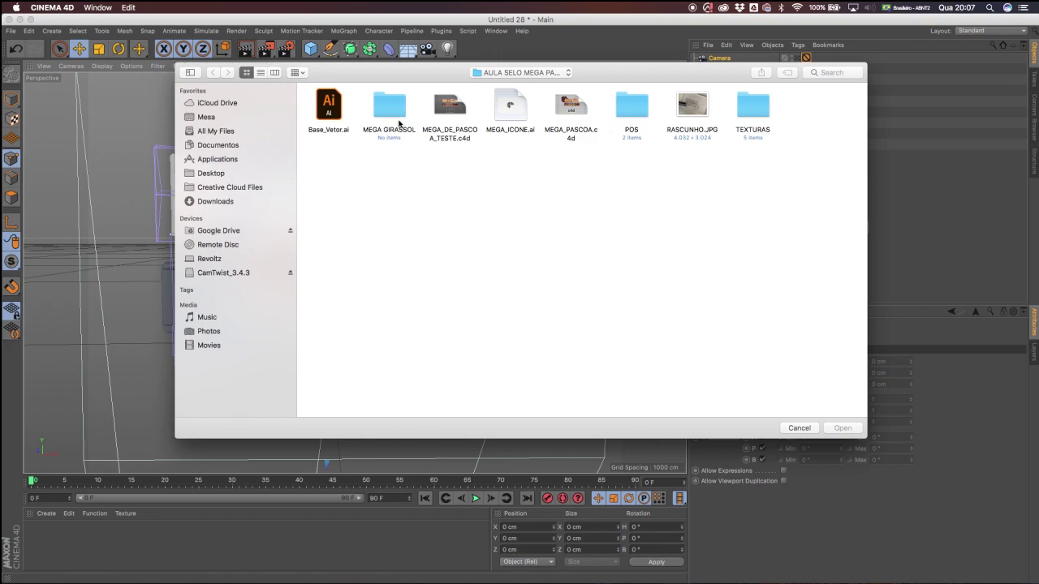
pyautogui.click(504, 104)
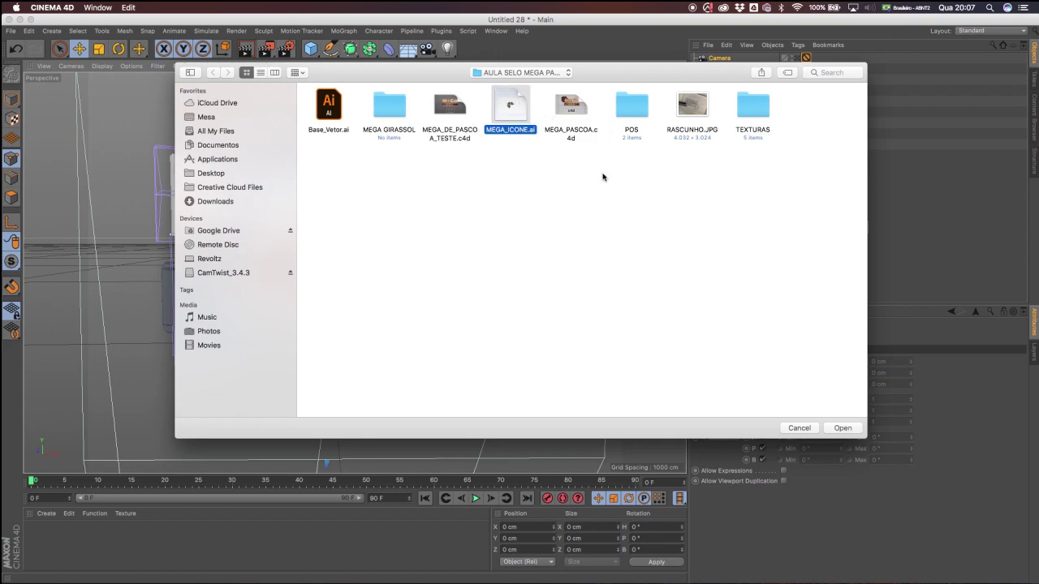
pyautogui.click(842, 429)
pyautogui.click(863, 536)
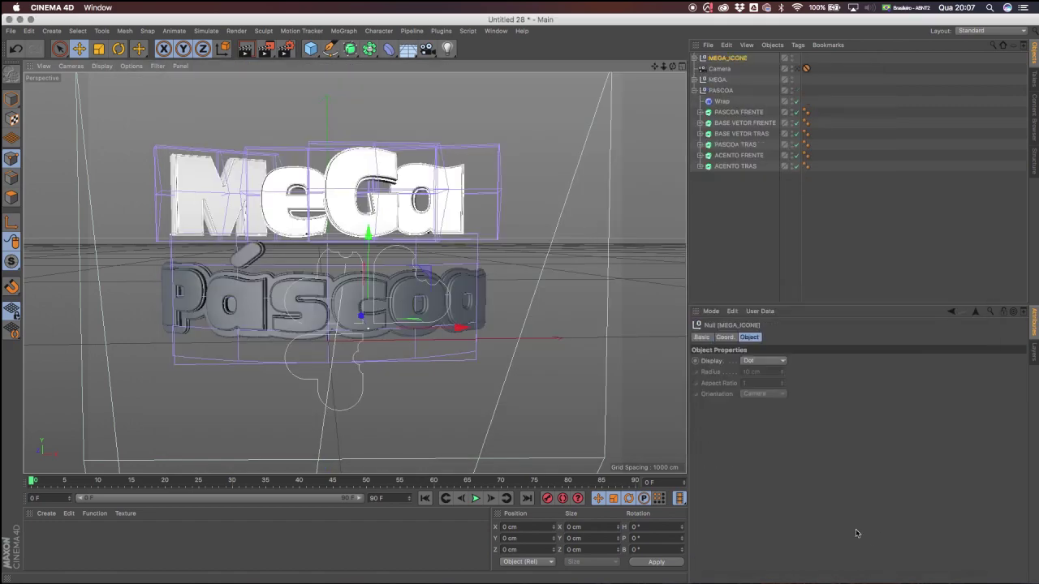
# Raise the imported MEGA_ICONE splines to the height of the MeGa word and move them back behind its letters.
pyautogui.keyDown('alt'); pyautogui.moveTo(535, 259); pyautogui.dragTo(365, 266); pyautogui.keyUp('alt')
pyautogui.moveTo(347, 166); pyautogui.dragTo(348, 98)
pyautogui.moveTo(654, 67); pyautogui.dragTo(680, 136)
pyautogui.keyDown('alt'); pyautogui.moveTo(300, 263); pyautogui.dragTo(358, 303); pyautogui.keyUp('alt')
pyautogui.moveTo(301, 225); pyautogui.dragTo(193, 188)
pyautogui.keyDown('alt'); pyautogui.moveTo(251, 209); pyautogui.dragTo(223, 235); pyautogui.keyUp('alt')
pyautogui.moveTo(150, 196); pyautogui.dragTo(205, 208)
pyautogui.keyDown('alt'); pyautogui.moveTo(288, 215); pyautogui.dragTo(625, 115); pyautogui.keyUp('alt')
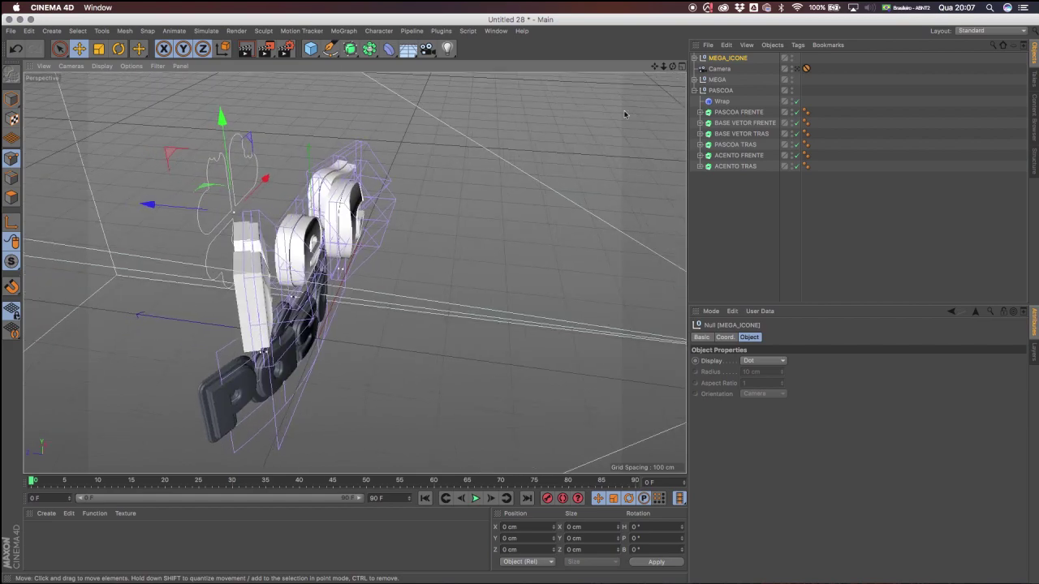
# Copy the ACENTO TRAS extrude out of the PASCOA group to the start of the object hierarchy.
pyautogui.click(736, 166)
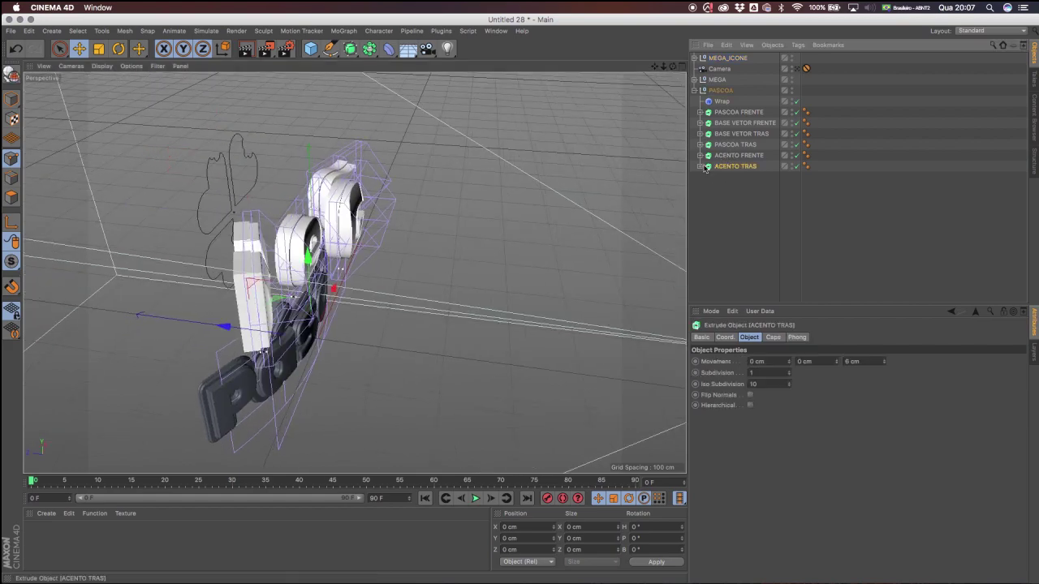
pyautogui.moveTo(720, 169); pyautogui.dragTo(723, 54)
# Take Path 1, Path 2 and Path 3 out of MEGA_ICONE and delete the emptied null.
pyautogui.click(695, 69)
pyautogui.click(722, 80)
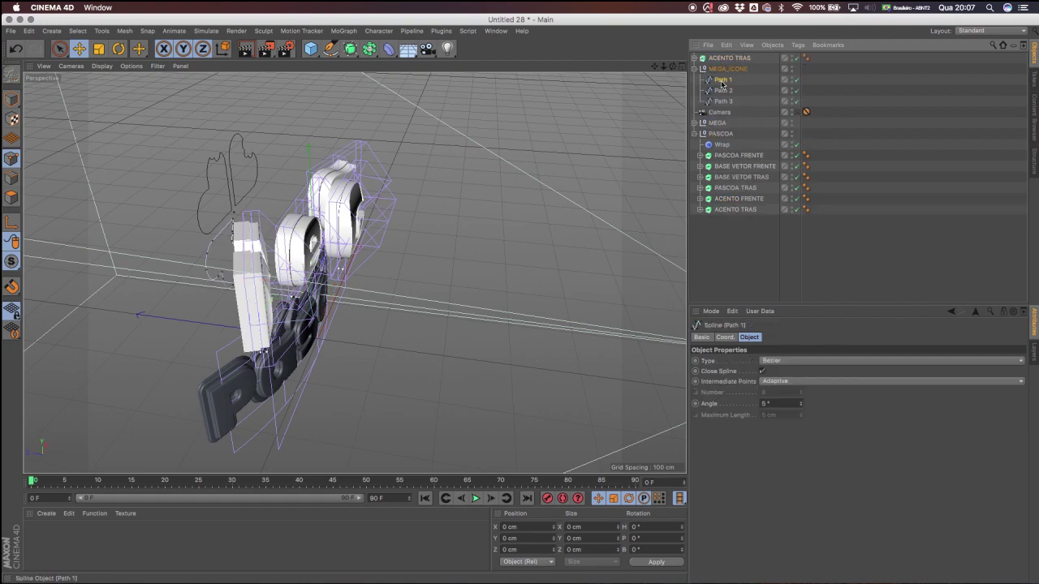
pyautogui.keyDown('shift'); pyautogui.click(724, 103); pyautogui.keyUp('shift')
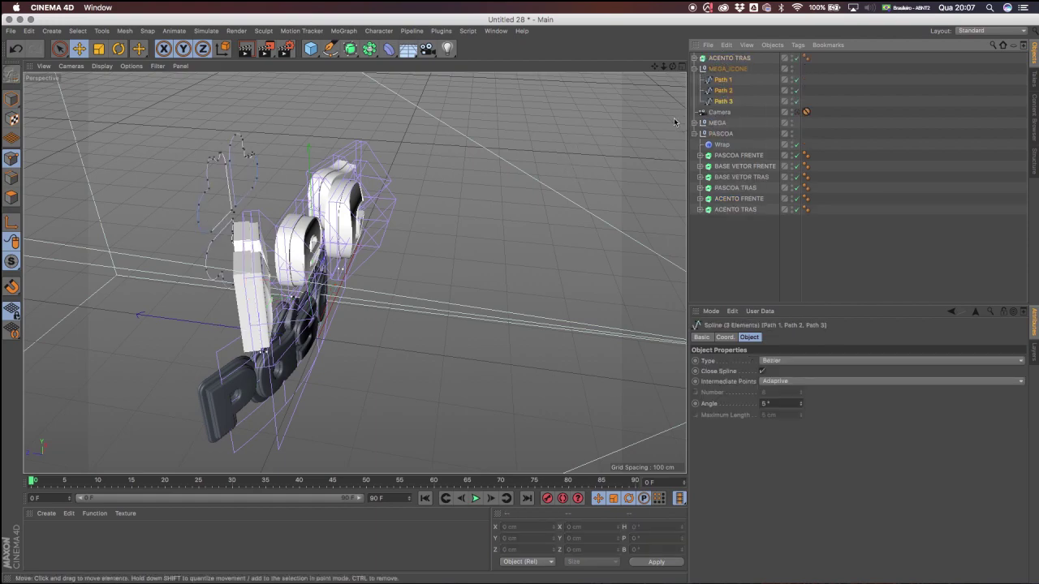
pyautogui.moveTo(722, 82); pyautogui.dragTo(723, 66)
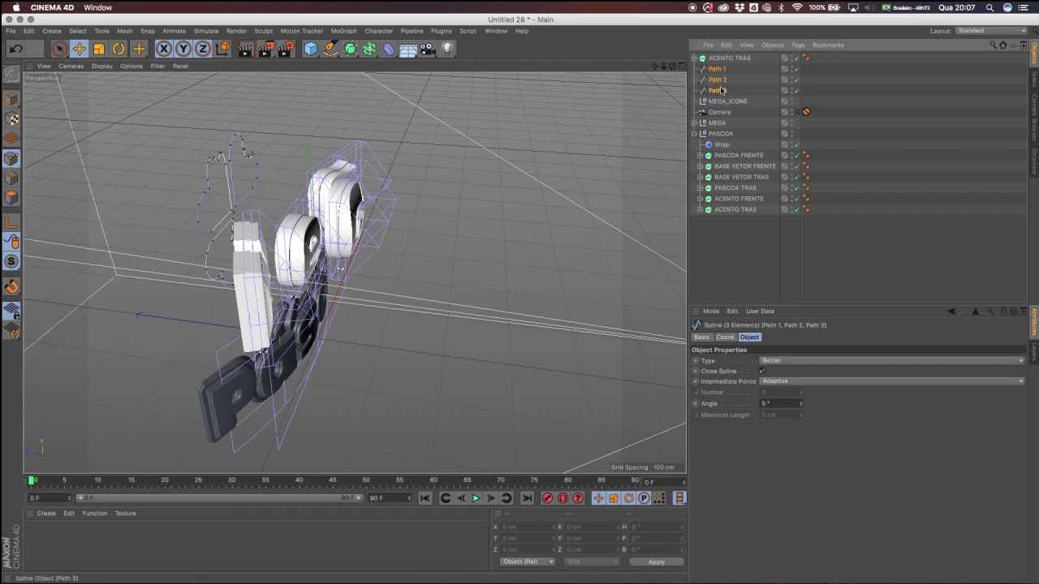
pyautogui.click(722, 100)
pyautogui.press('Delete')
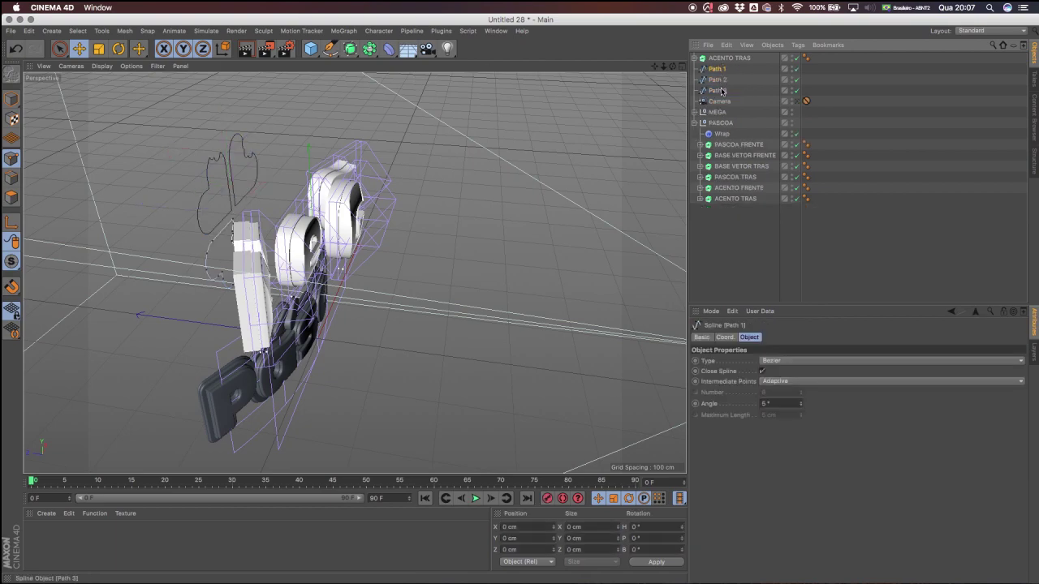
# Combine the three clover paths with Spline Union and nest the result in the copied ACENTO TRAS extrude in place of its old spline.
pyautogui.click(330, 48)
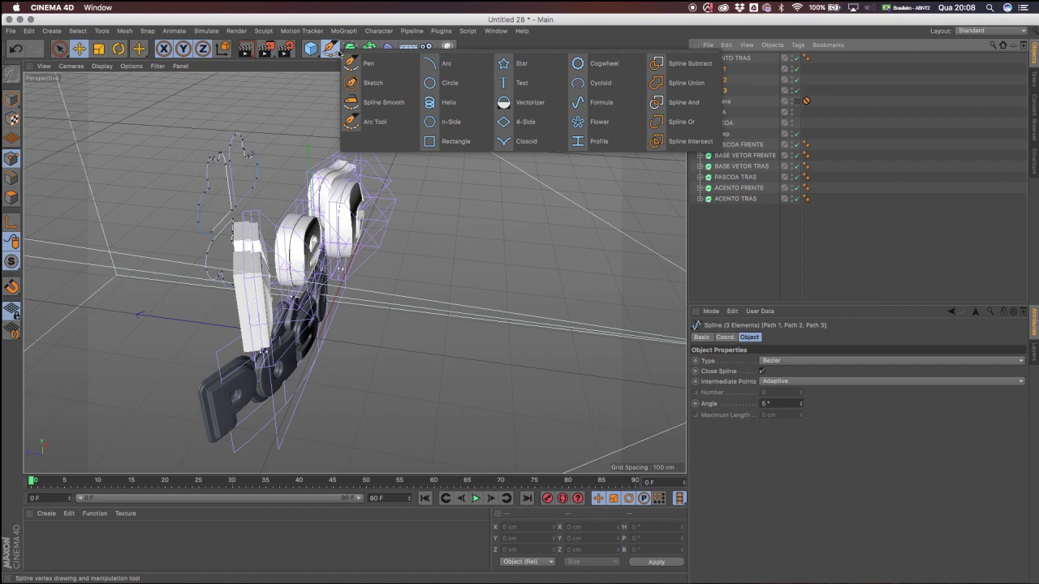
pyautogui.click(687, 82)
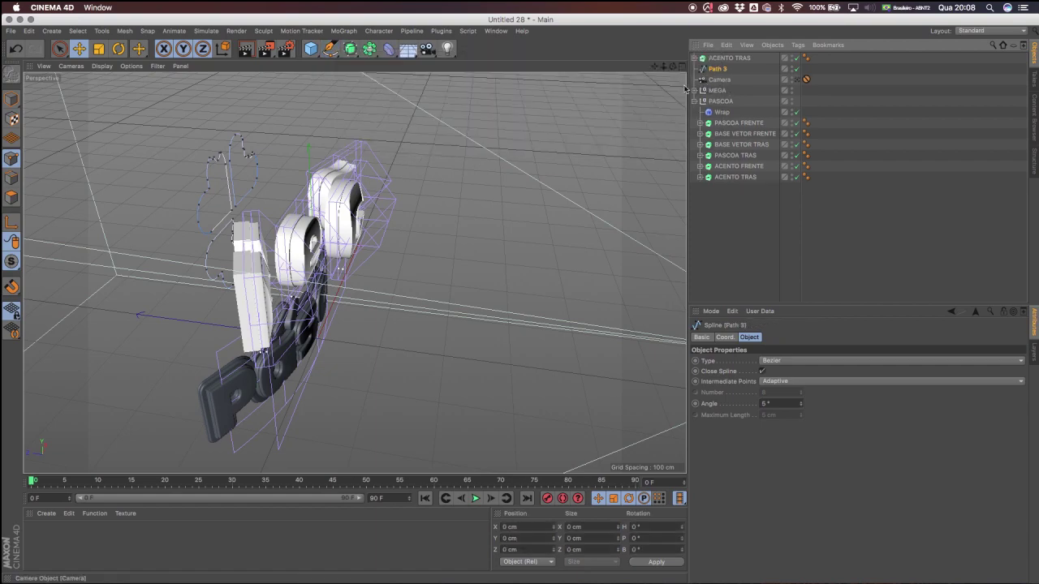
pyautogui.click(694, 58)
pyautogui.click(720, 71)
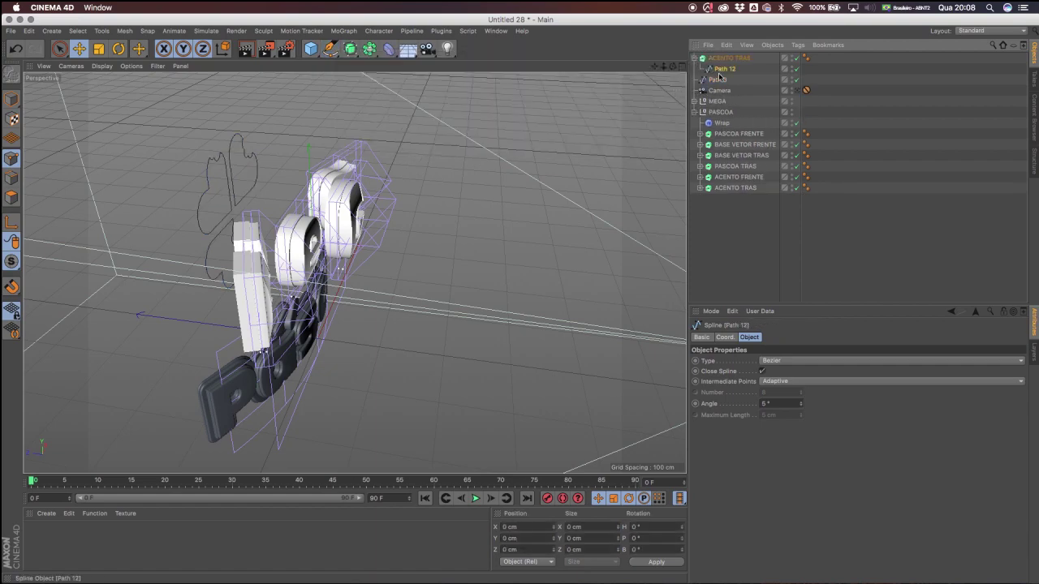
pyautogui.press('Delete')
pyautogui.moveTo(714, 71); pyautogui.dragTo(723, 59)
# Set the clover extrude's Z movement to 17 cm.
pyautogui.keyDown('alt'); pyautogui.moveTo(381, 207); pyautogui.dragTo(543, 109); pyautogui.keyUp('alt')
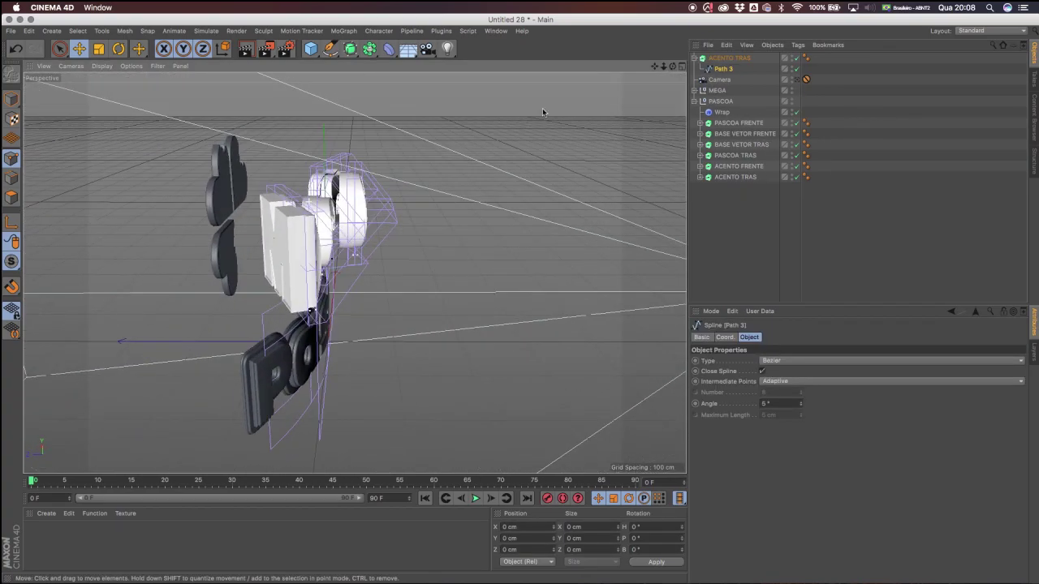
pyautogui.click(728, 57)
pyautogui.moveTo(886, 360); pyautogui.dragTo(886, 355)
pyautogui.keyDown('alt'); pyautogui.moveTo(455, 243); pyautogui.dragTo(166, 221); pyautogui.keyUp('alt')
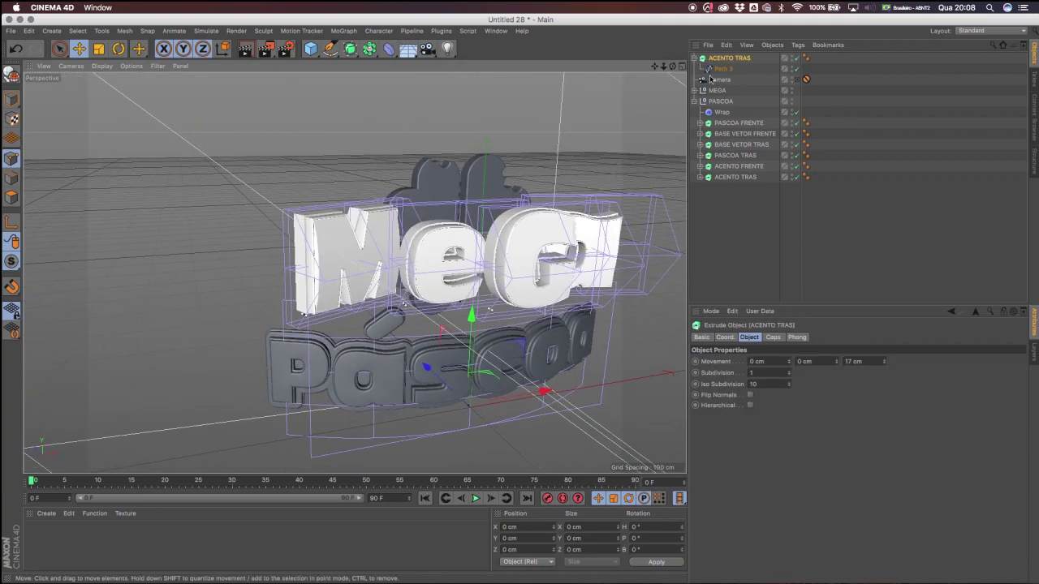
# Move the extruded clover sideways along X so it sits behind and partly beyond the M of MeGa.
pyautogui.click(694, 59)
pyautogui.moveTo(533, 393); pyautogui.dragTo(345, 404)
pyautogui.moveTo(655, 66); pyautogui.dragTo(551, 12)
pyautogui.moveTo(275, 382); pyautogui.dragTo(290, 363)
pyautogui.moveTo(119, 325); pyautogui.dragTo(239, 407)
# Enable axis editing and move the clover extrude's axis to the centre of the clover shape.
pyautogui.press('r')
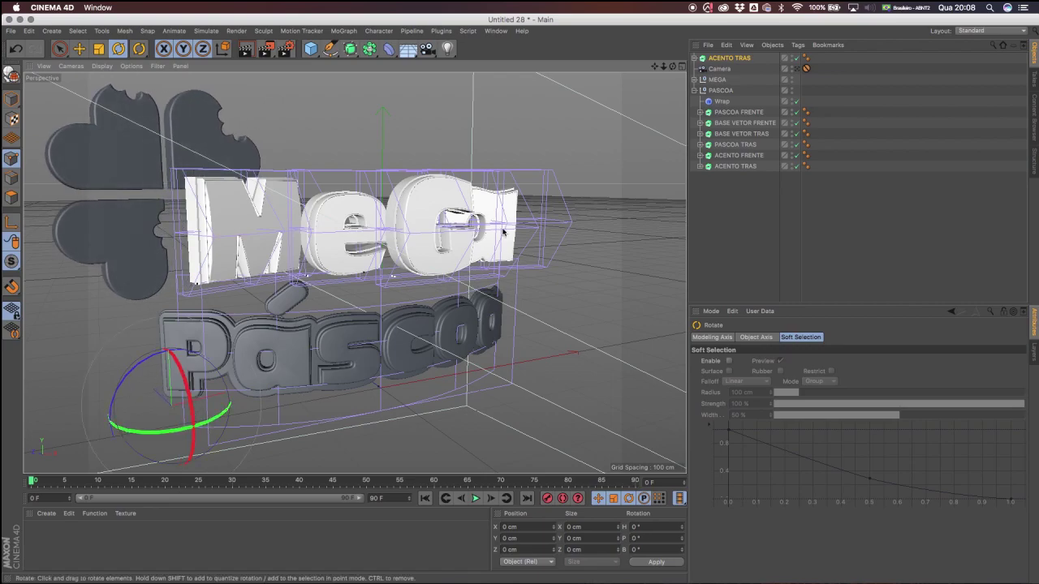
pyautogui.moveTo(664, 68); pyautogui.dragTo(664, 95)
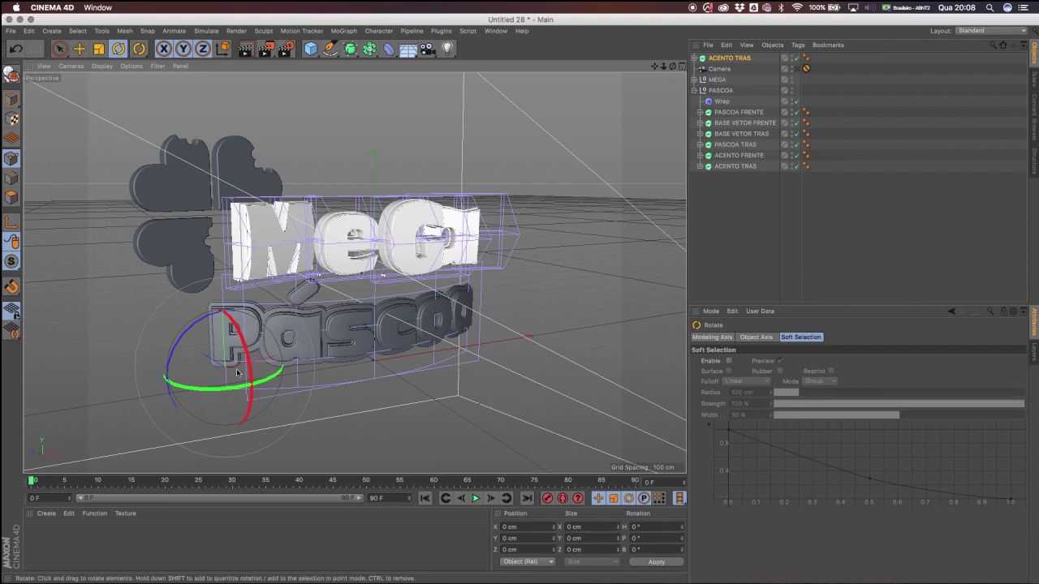
pyautogui.keyDown('alt'); pyautogui.moveTo(264, 305); pyautogui.dragTo(39, 192); pyautogui.keyUp('alt')
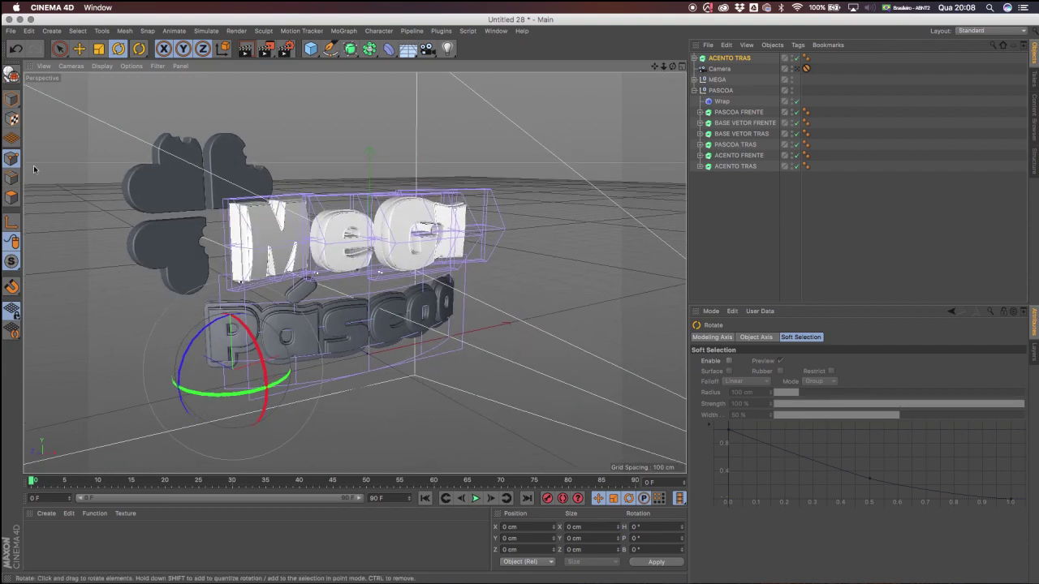
pyautogui.click(79, 49)
pyautogui.keyDown('alt'); pyautogui.moveTo(203, 296); pyautogui.dragTo(190, 210); pyautogui.keyUp('alt')
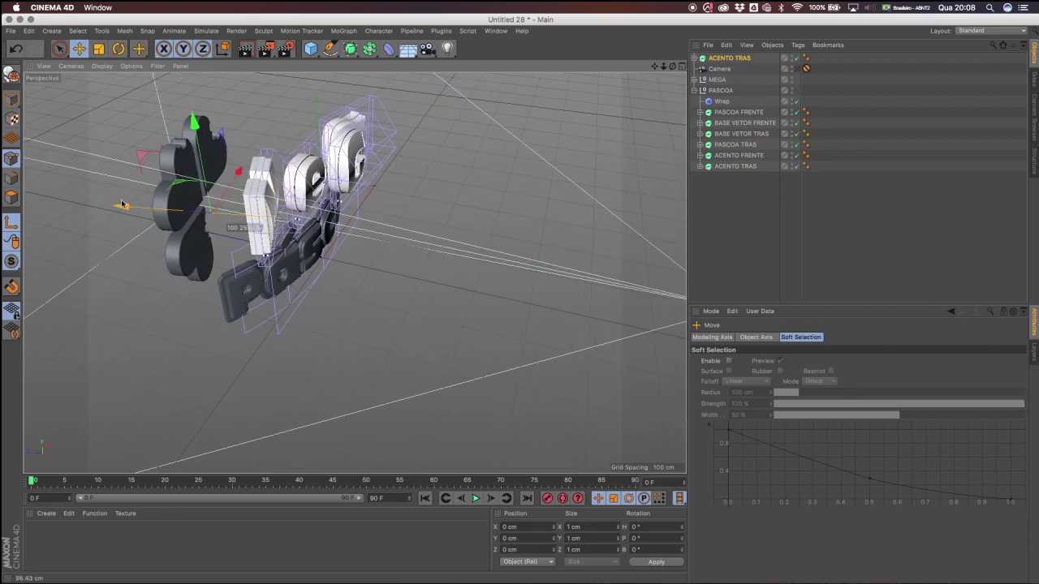
pyautogui.moveTo(106, 204)
pyautogui.keyDown('alt'); pyautogui.mouseDown()
pyautogui.moveTo(73, 207)
pyautogui.moveTo(164, 206)
pyautogui.moveTo(120, 196)
pyautogui.mouseUp(); pyautogui.keyUp('alt')
pyautogui.moveTo(243, 183); pyautogui.dragTo(229, 103)
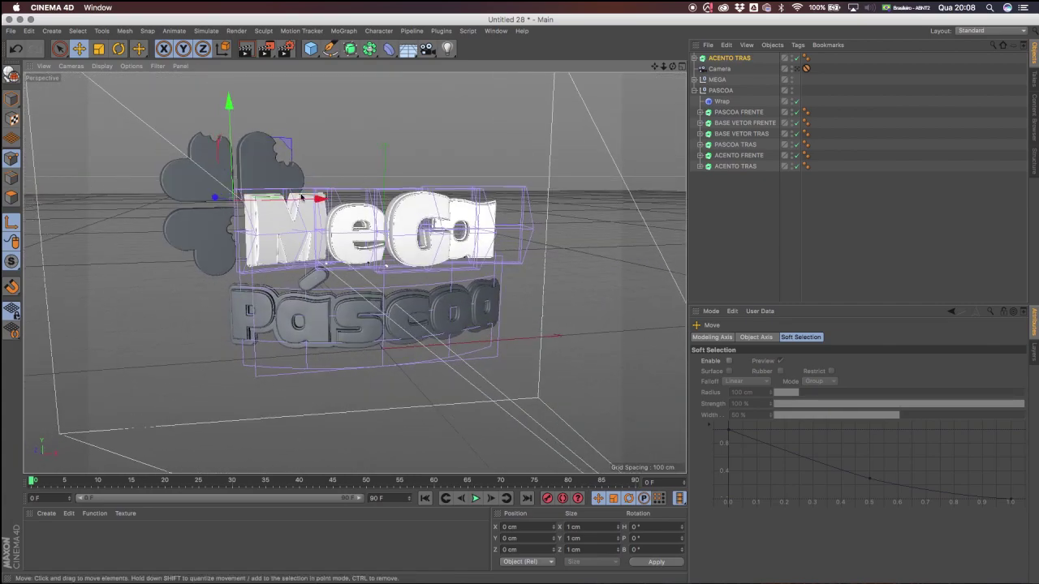
pyautogui.keyDown('alt'); pyautogui.moveTo(372, 224); pyautogui.dragTo(429, 220); pyautogui.keyUp('alt')
pyautogui.keyDown('alt'); pyautogui.moveTo(404, 259); pyautogui.dragTo(464, 213); pyautogui.keyUp('alt')
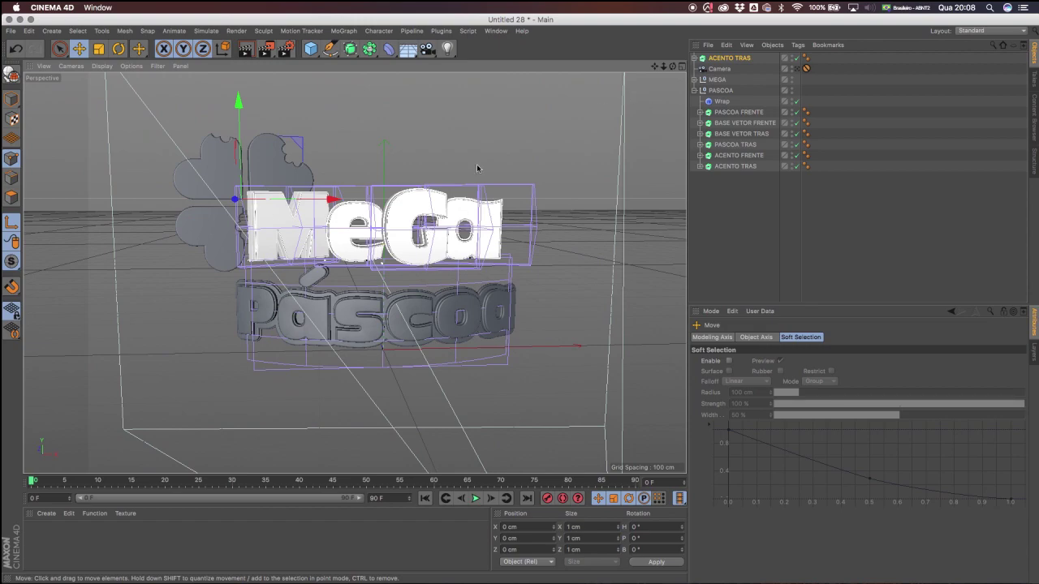
# Nudge the clover back and rotate it in the top view to follow the slant of the M, and return to the scene camera.
pyautogui.click(682, 67)
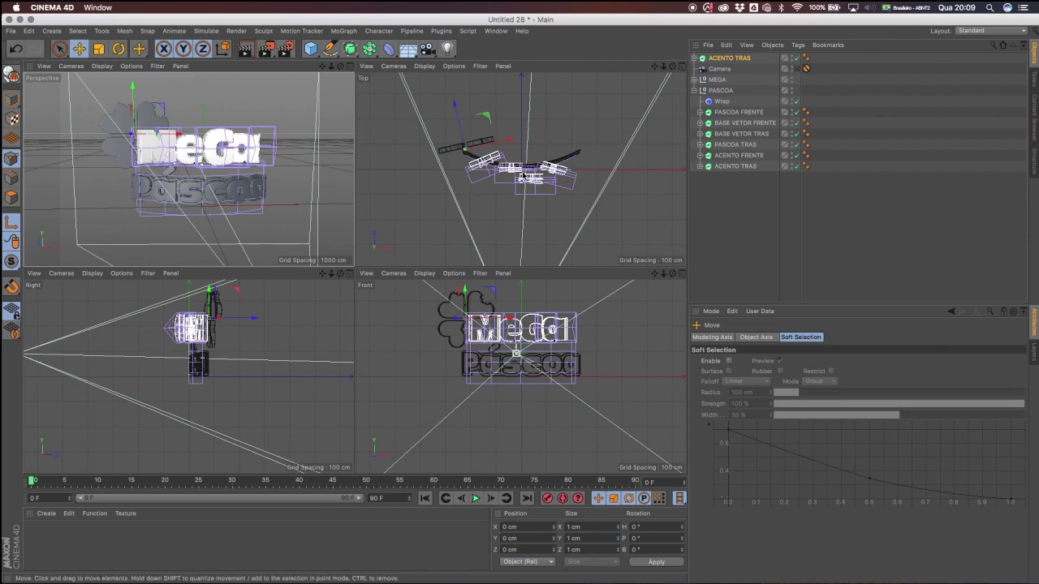
pyautogui.moveTo(455, 107); pyautogui.dragTo(458, 103)
pyautogui.press('super+z')
pyautogui.press('l')
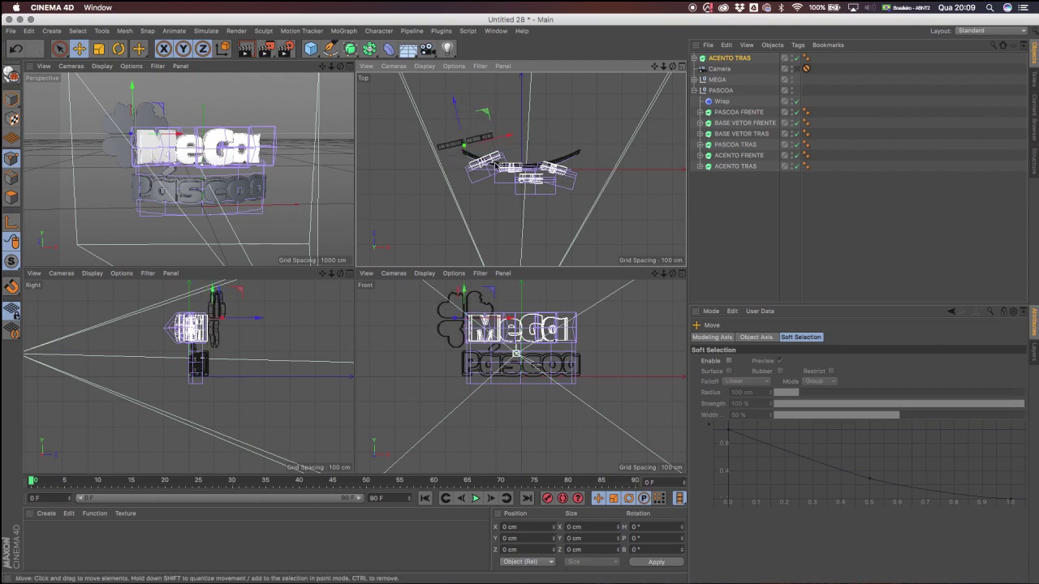
pyautogui.click(118, 49)
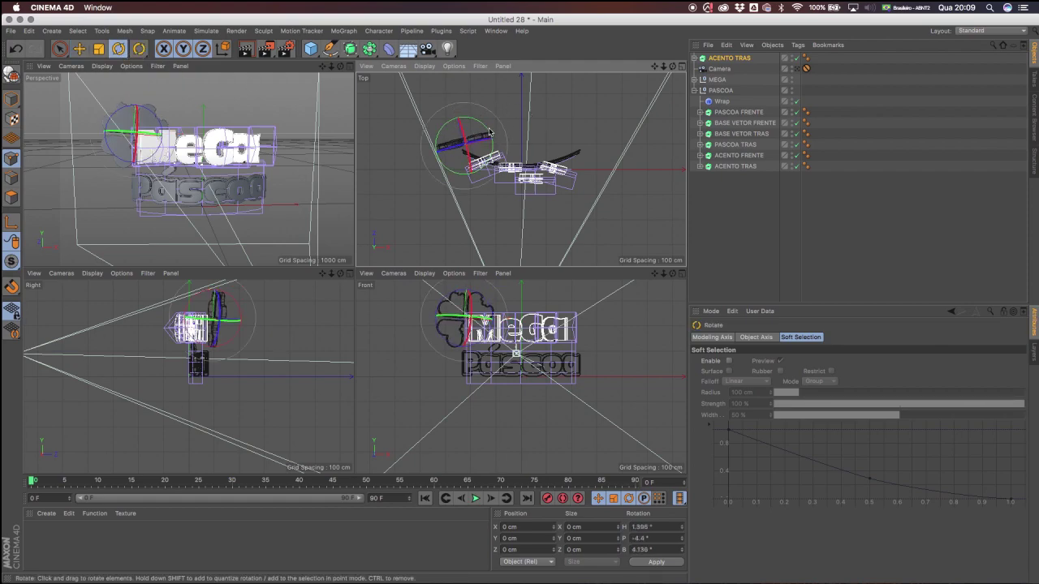
pyautogui.moveTo(491, 154); pyautogui.dragTo(497, 146)
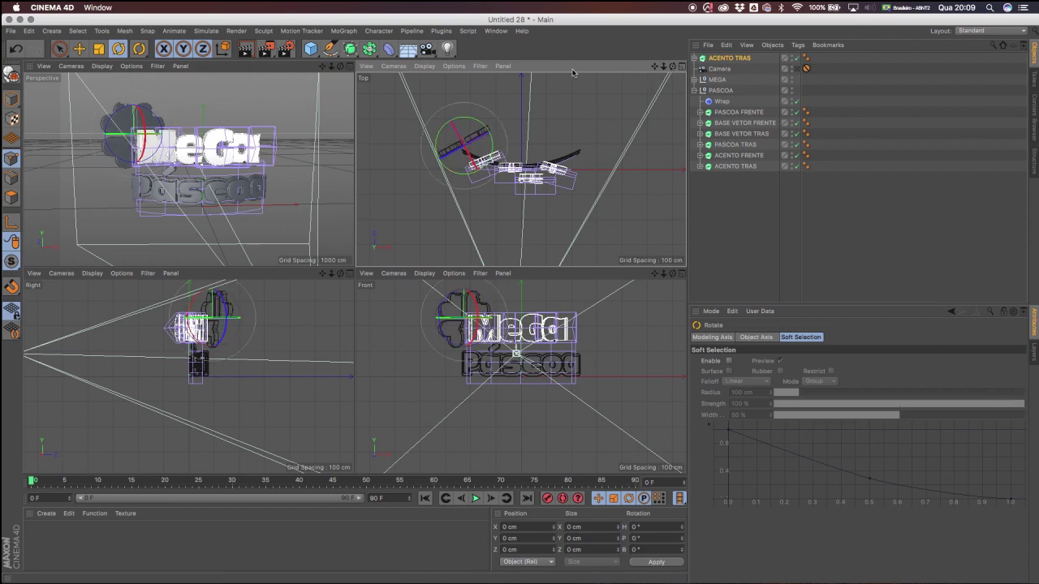
pyautogui.click(350, 65)
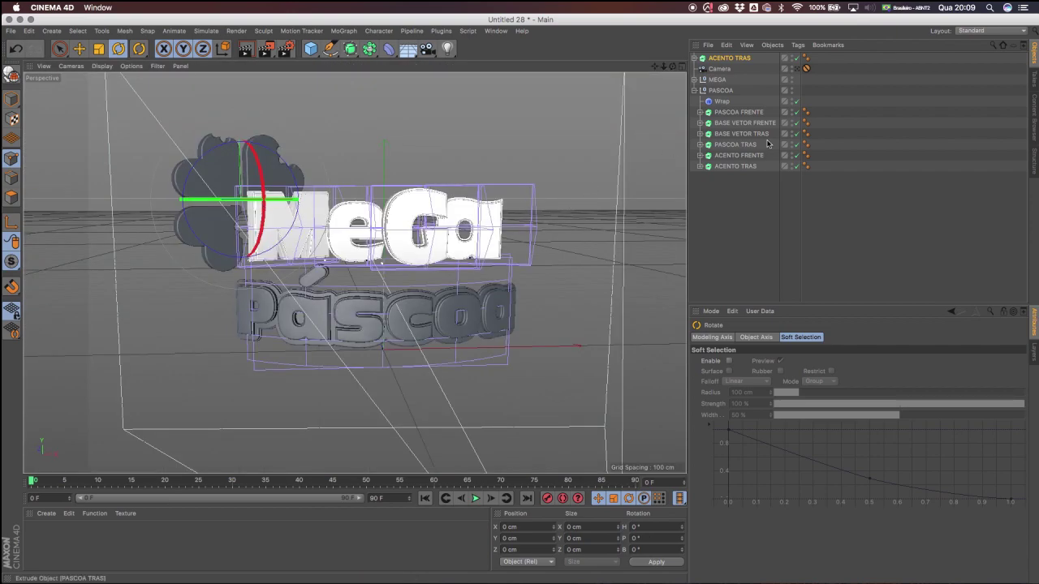
pyautogui.click(797, 69)
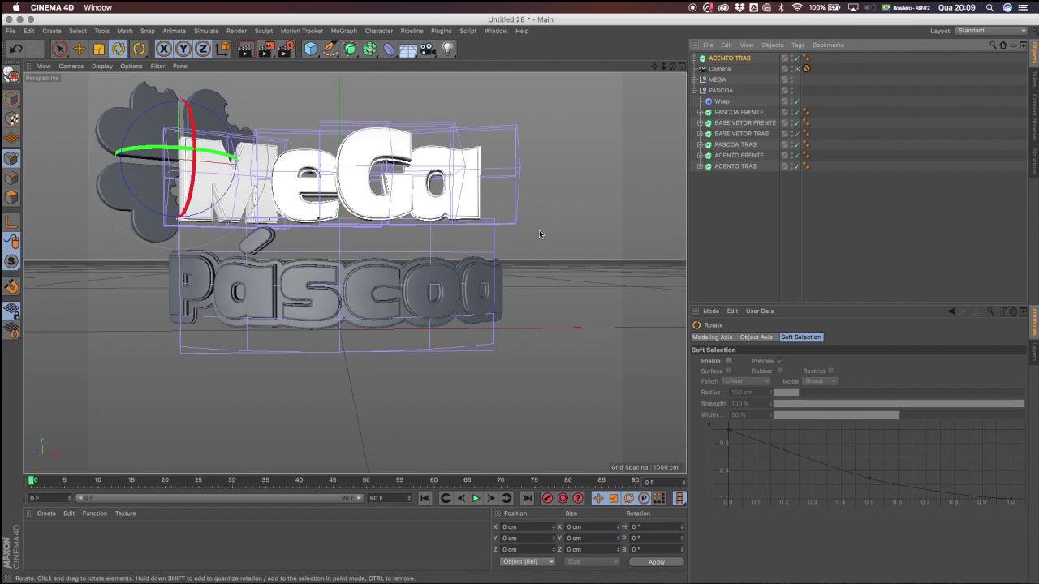
# Create a new material and open it in the Material Editor.
pyautogui.click(48, 544)
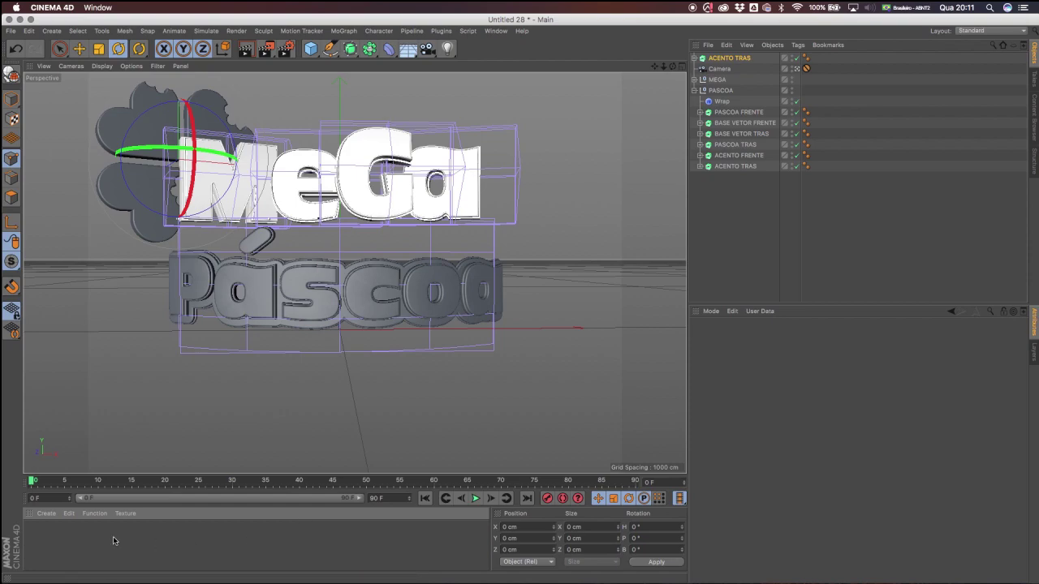
pyautogui.doubleClick(44, 540)
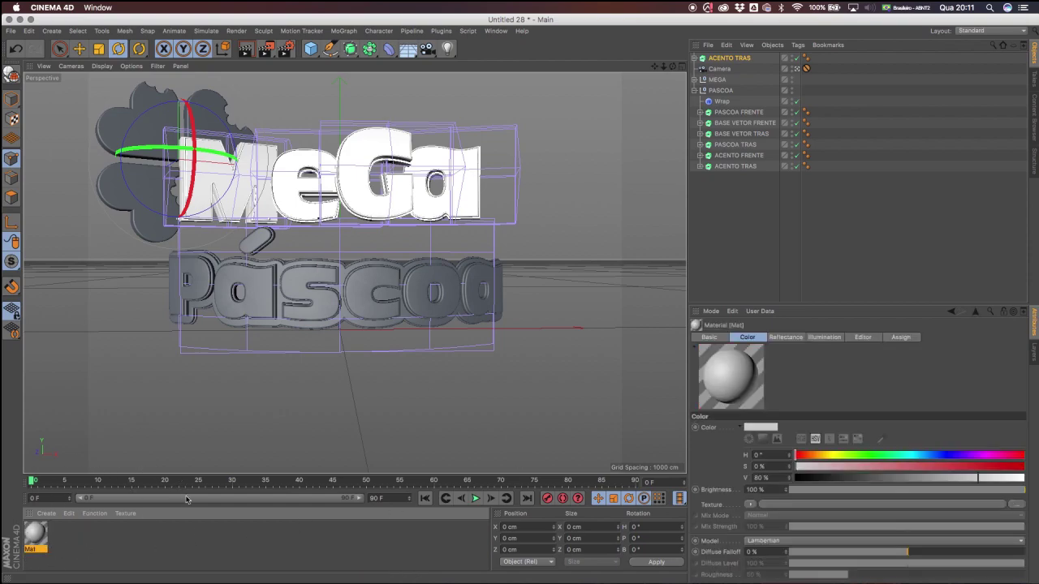
pyautogui.doubleClick(46, 538)
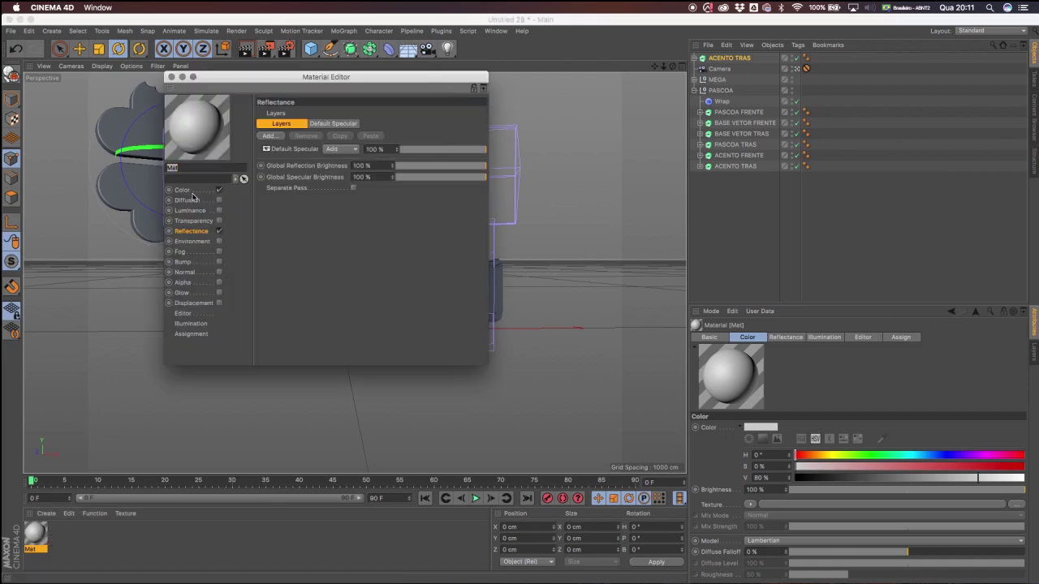
# Load Textura Waffle.jpg from the TEXTURAS folder as the material's Color texture, copying the image to the project location.
pyautogui.click(190, 191)
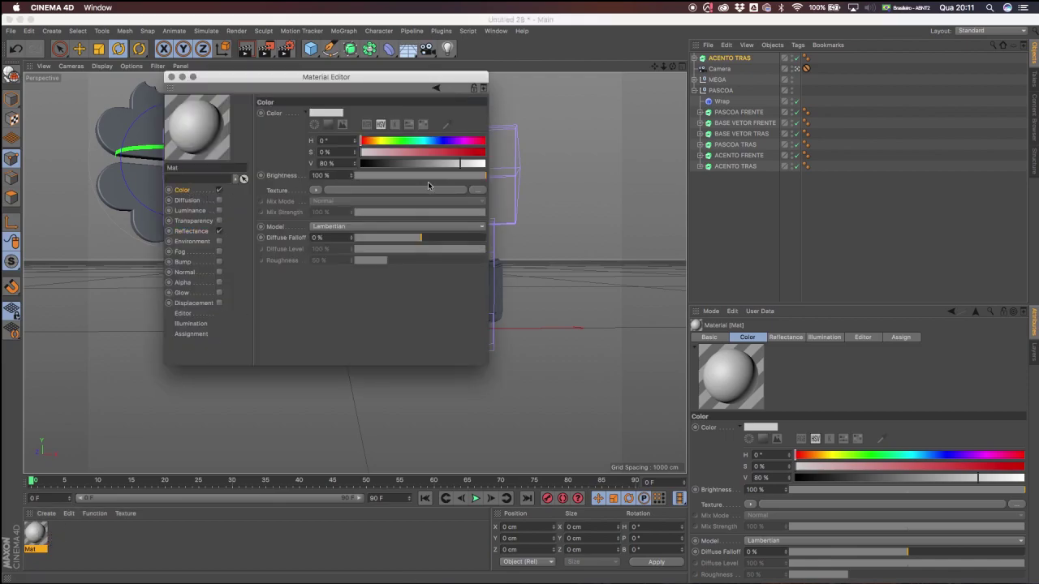
pyautogui.click(316, 190)
pyautogui.click(340, 210)
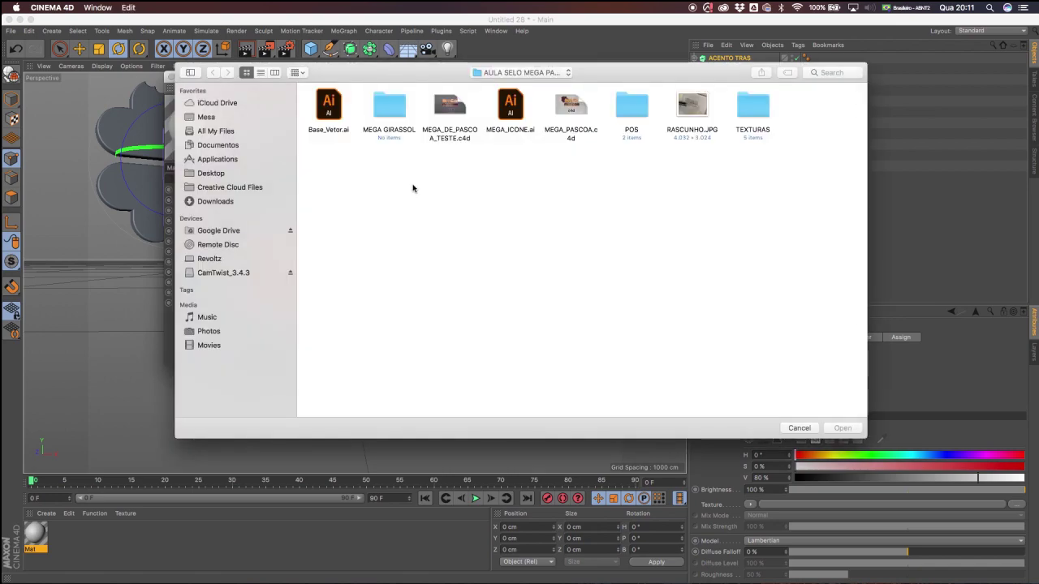
pyautogui.doubleClick(753, 109)
pyautogui.moveTo(600, 79); pyautogui.dragTo(574, 152)
pyautogui.click(363, 177)
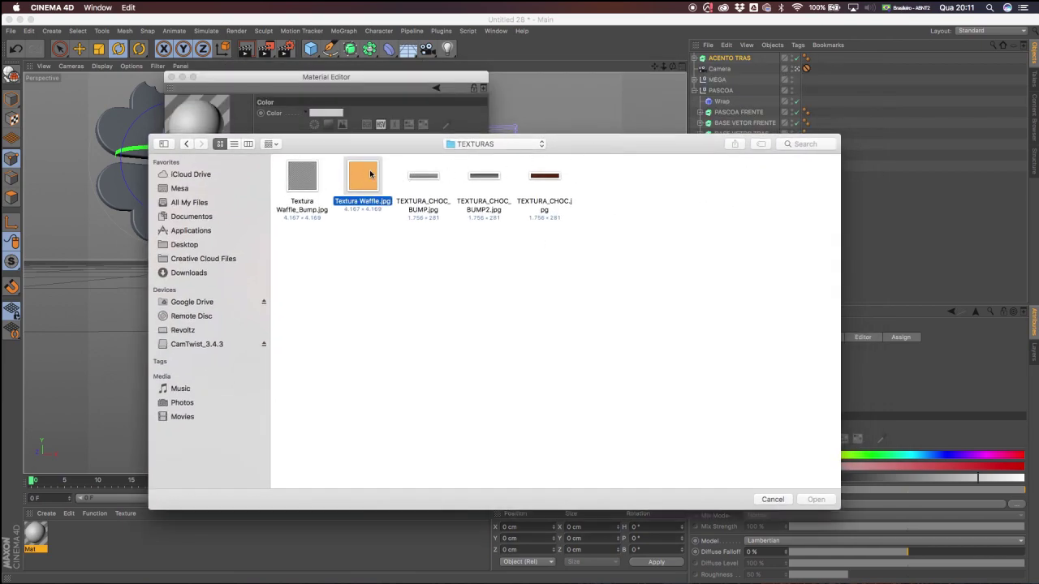
pyautogui.click(816, 499)
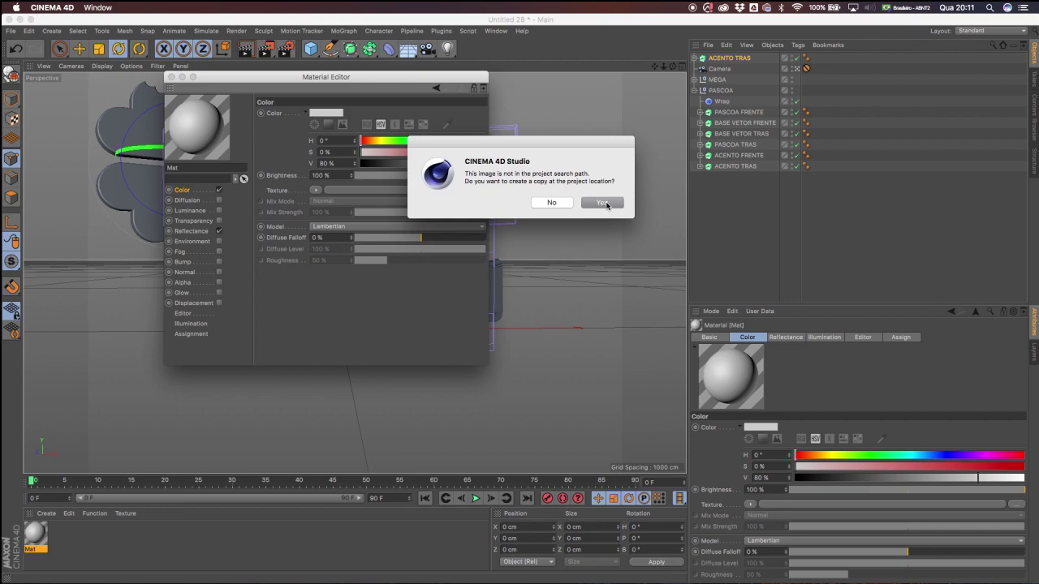
pyautogui.click(602, 203)
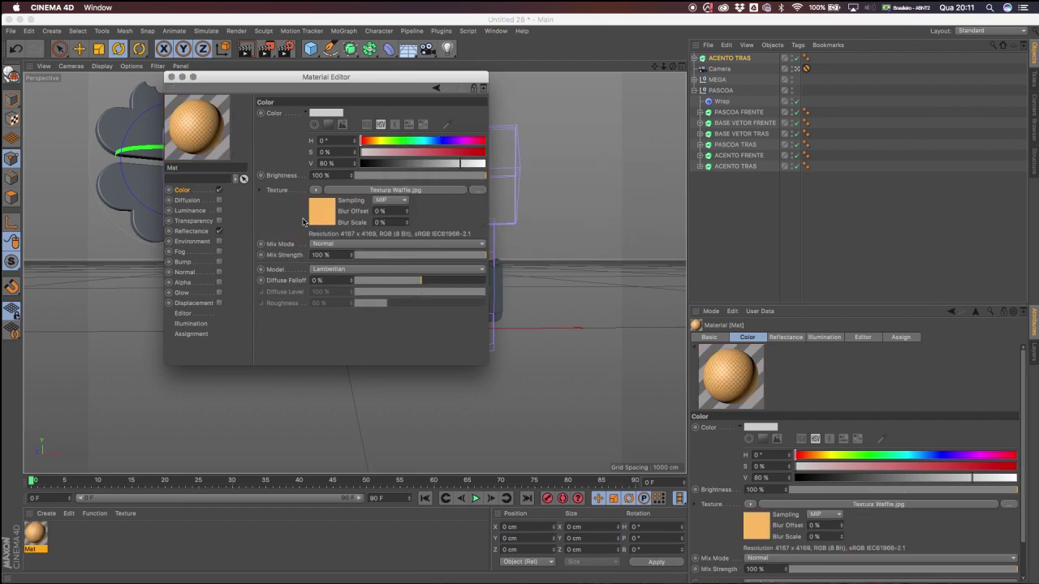
# Add a GGX reflectance layer to the waffle material and set Global Reflection Brightness to 9%.
pyautogui.moveTo(296, 80); pyautogui.dragTo(591, 126)
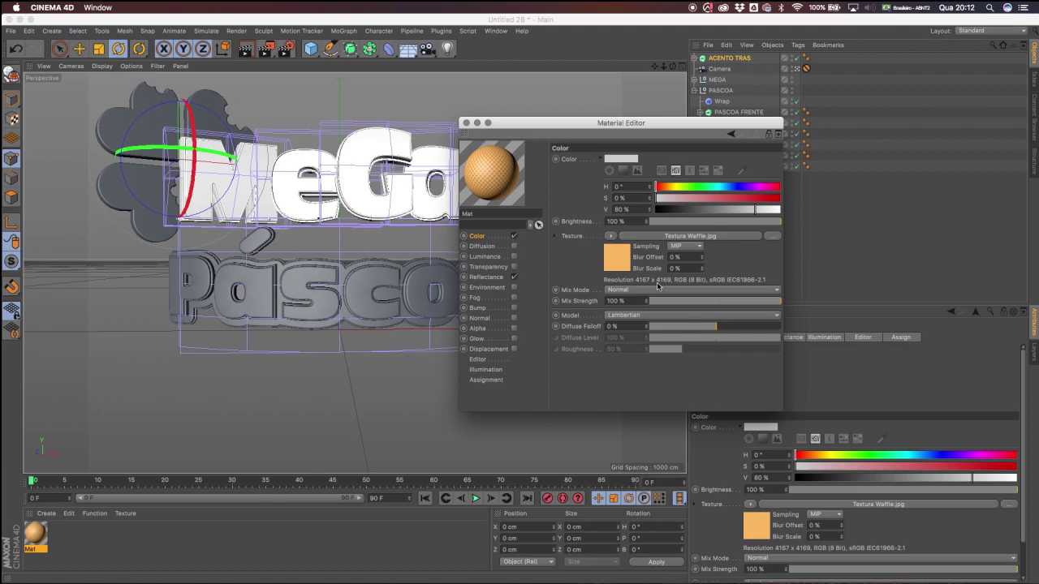
pyautogui.click(490, 277)
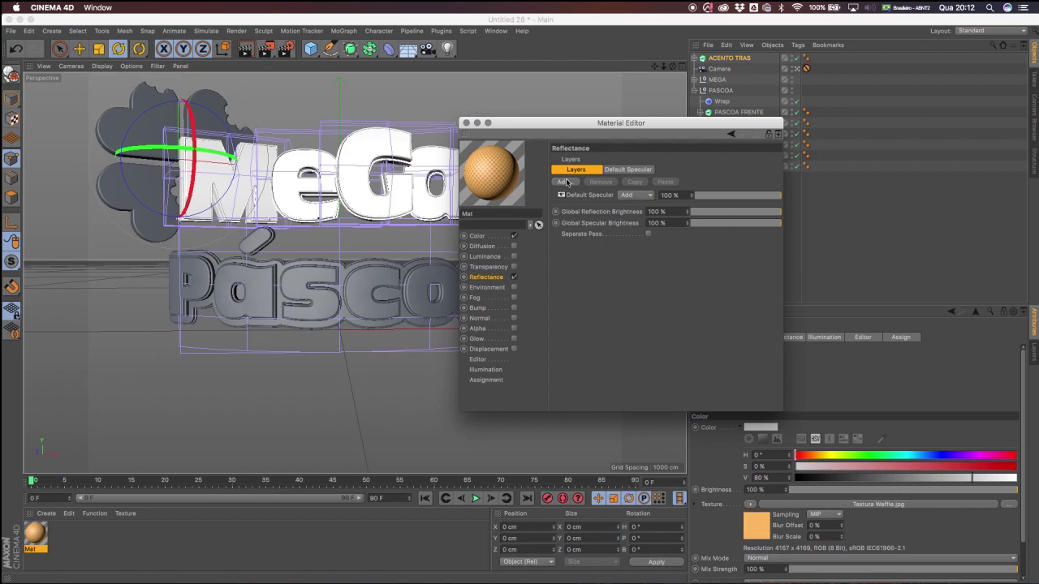
pyautogui.click(566, 182)
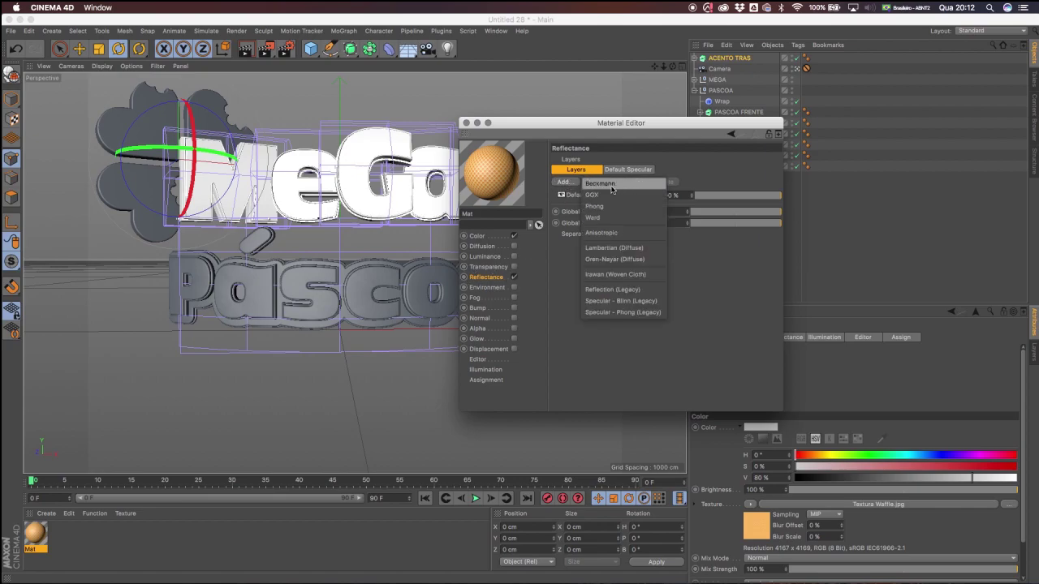
pyautogui.click(609, 195)
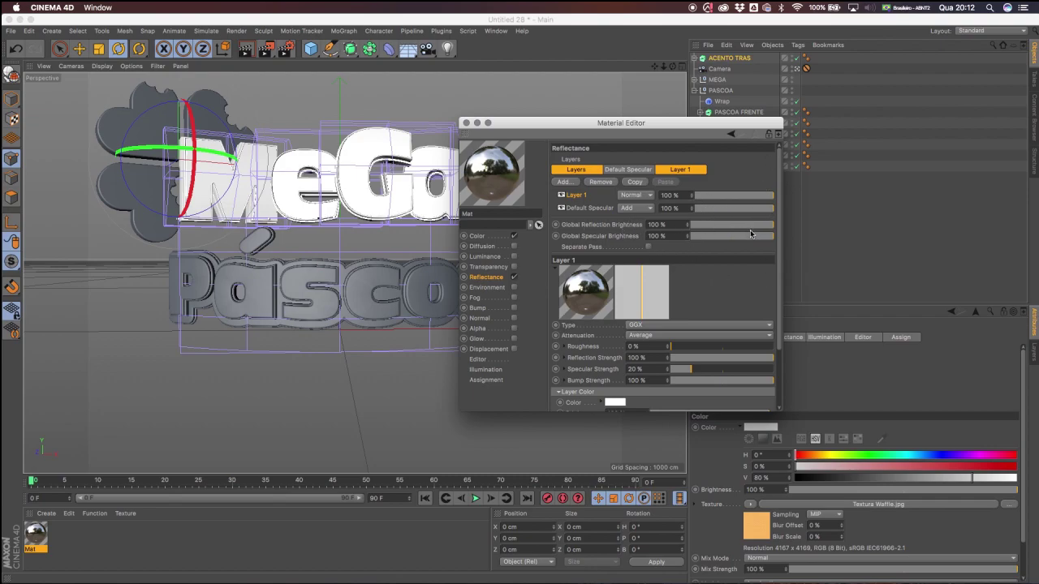
pyautogui.moveTo(747, 229); pyautogui.dragTo(700, 233)
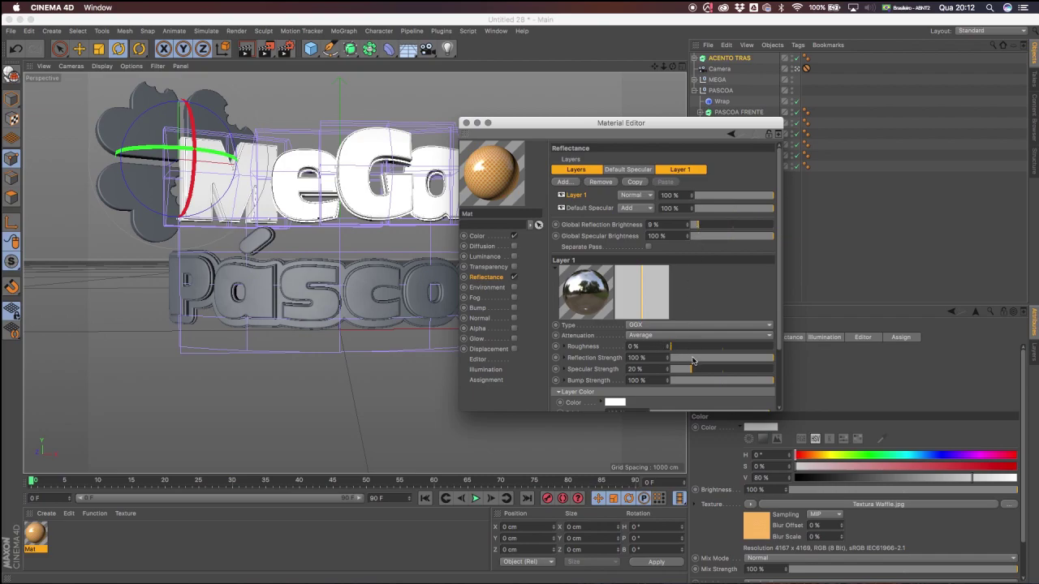
# Set the waffle material's GGX layer Reflection Strength to 56% and close the Material Editor.
pyautogui.moveTo(766, 362); pyautogui.dragTo(732, 364)
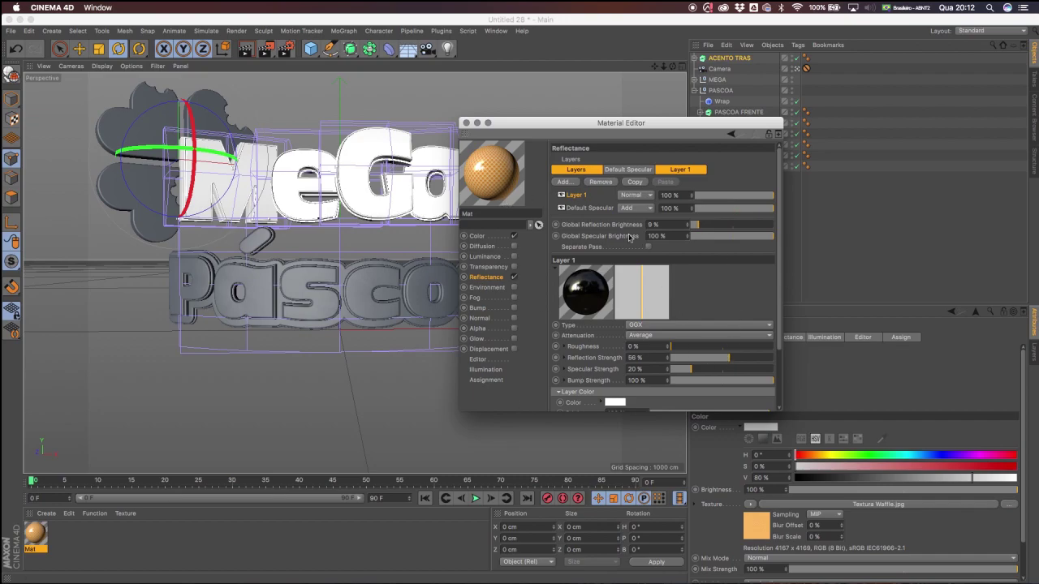
pyautogui.click(466, 123)
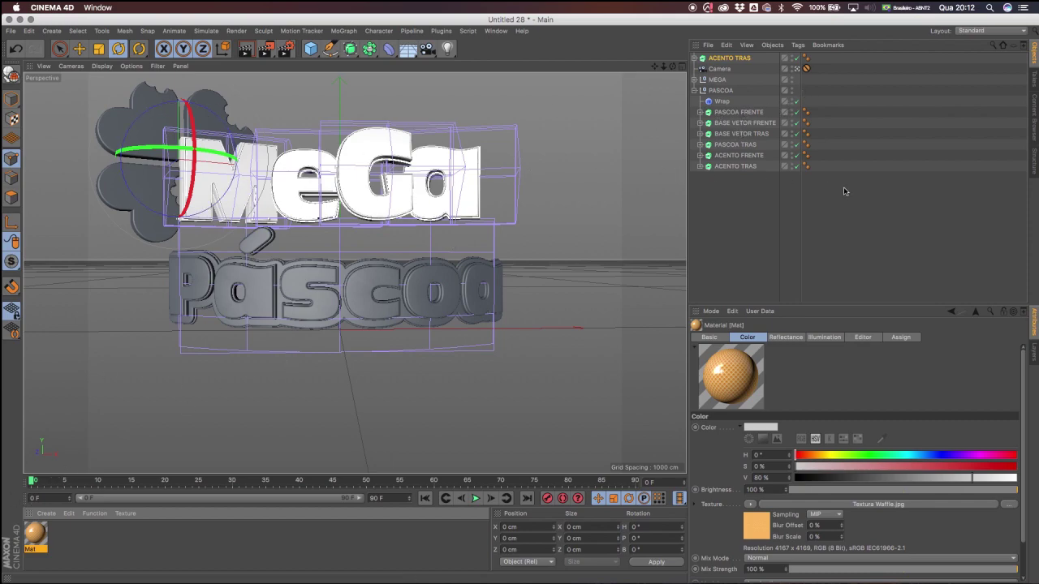
# Collapse the PASCOA group, expand MEGA and rename the null holding the letter G as g.
pyautogui.click(695, 92)
pyautogui.click(695, 81)
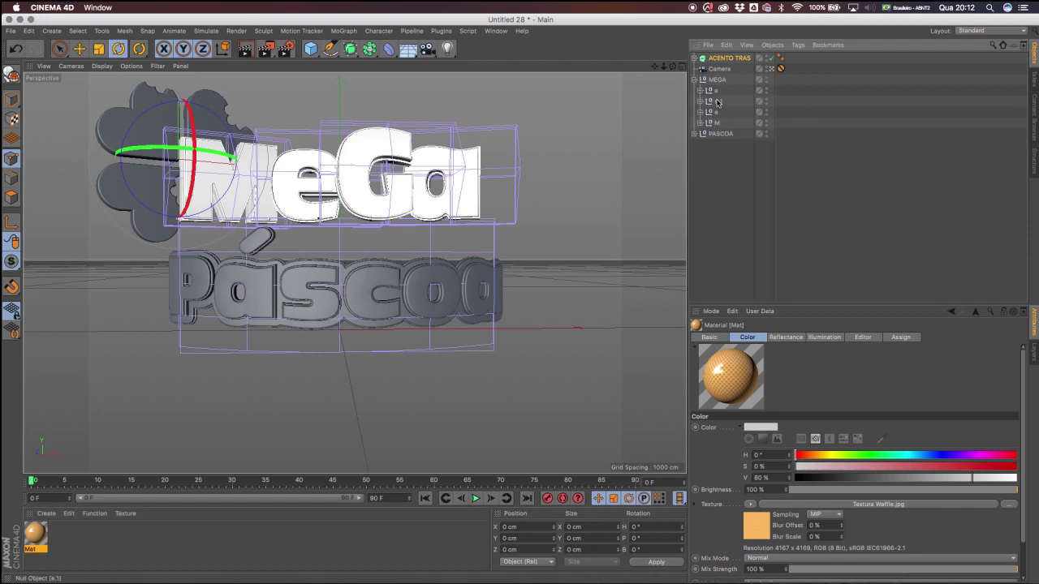
pyautogui.doubleClick(716, 102)
pyautogui.write('g')
pyautogui.click(715, 92)
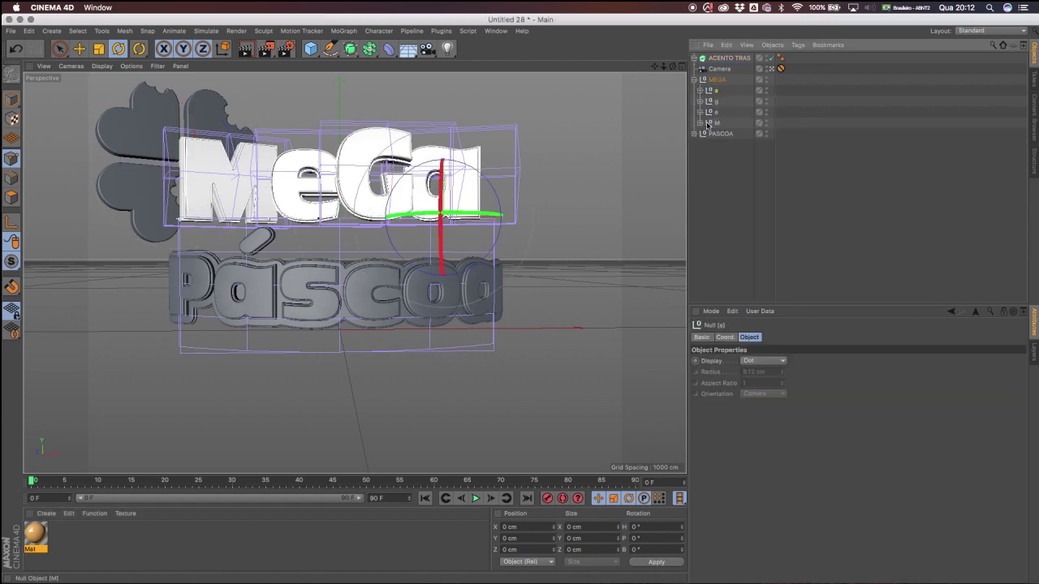
# Expand the a, g, e and M nulls and apply the waffle material to the M FRENTE object in each.
pyautogui.click(701, 91)
pyautogui.click(701, 134)
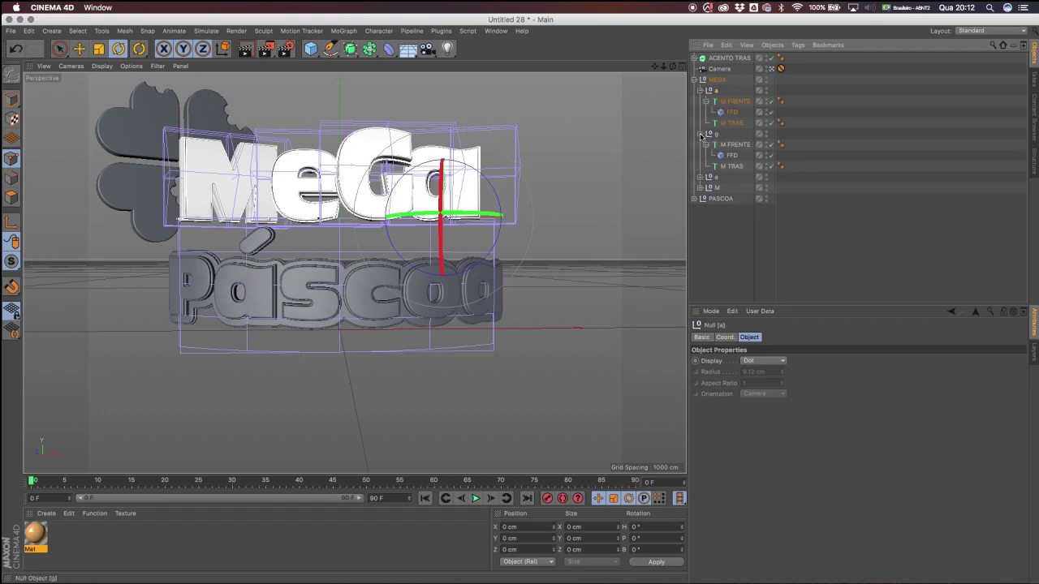
pyautogui.click(702, 177)
pyautogui.click(700, 220)
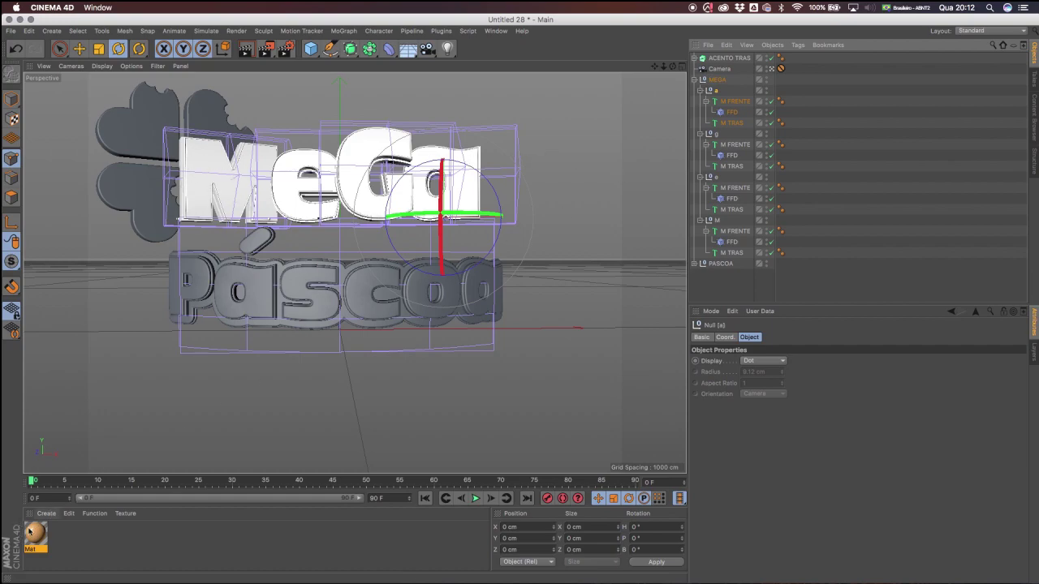
pyautogui.moveTo(42, 535); pyautogui.dragTo(741, 102)
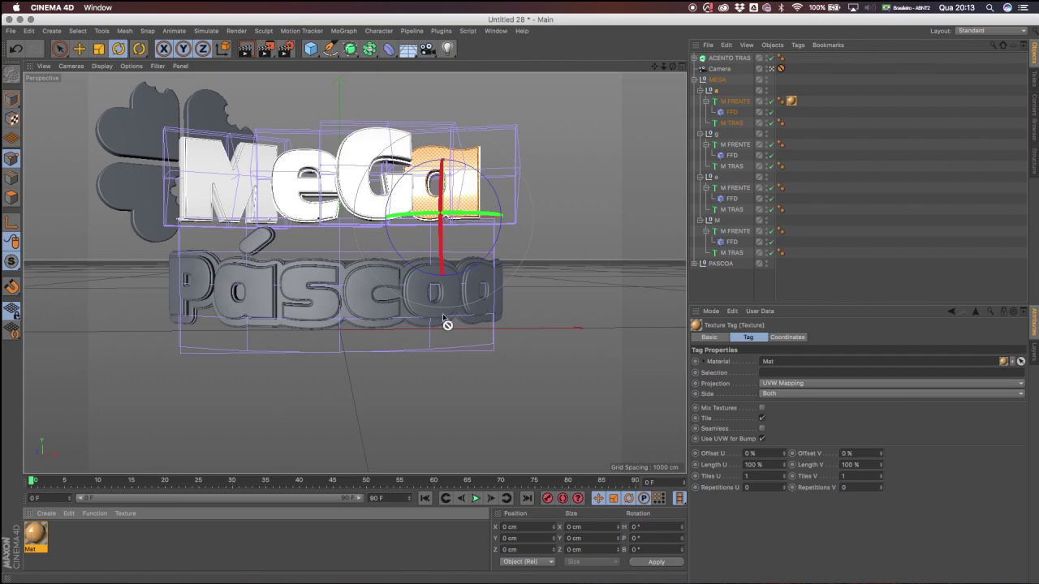
pyautogui.moveTo(738, 150); pyautogui.dragTo(735, 144)
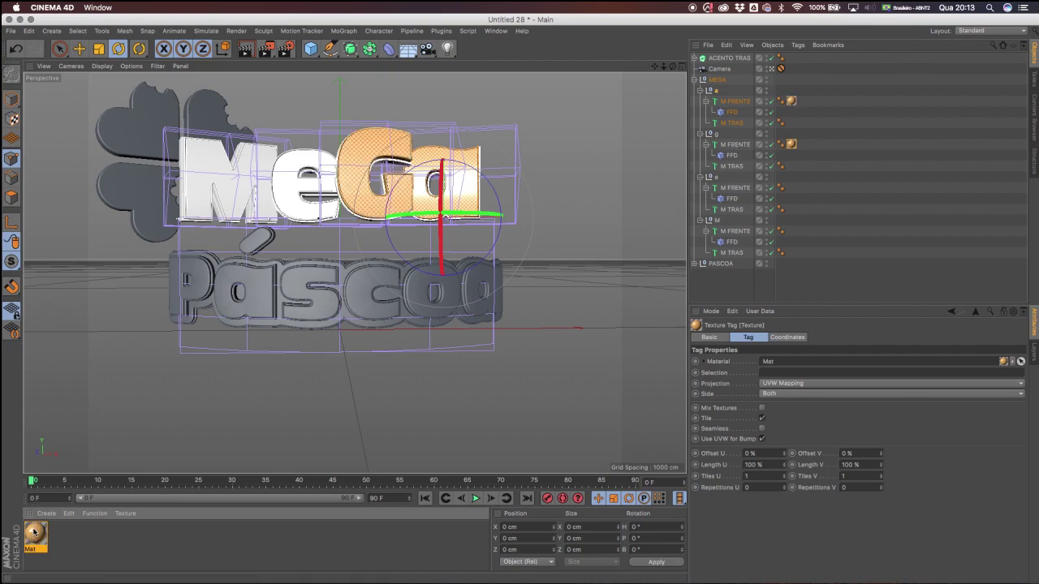
pyautogui.moveTo(659, 270); pyautogui.dragTo(735, 188)
pyautogui.moveTo(35, 536); pyautogui.dragTo(736, 232)
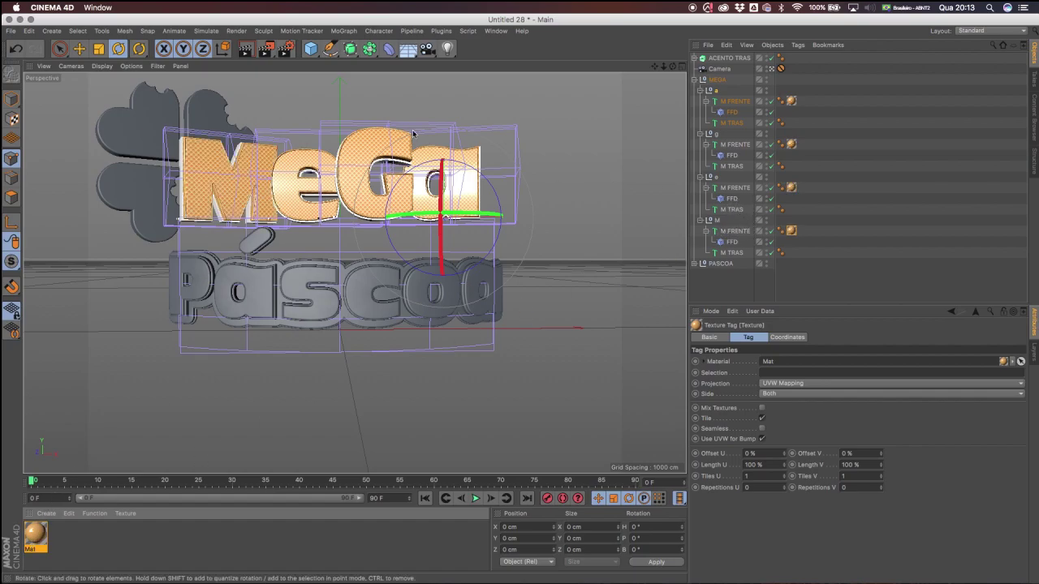
# Render a region around the MeGa lettering to check the waffle texture.
pyautogui.moveTo(265, 51); pyautogui.dragTo(305, 63)
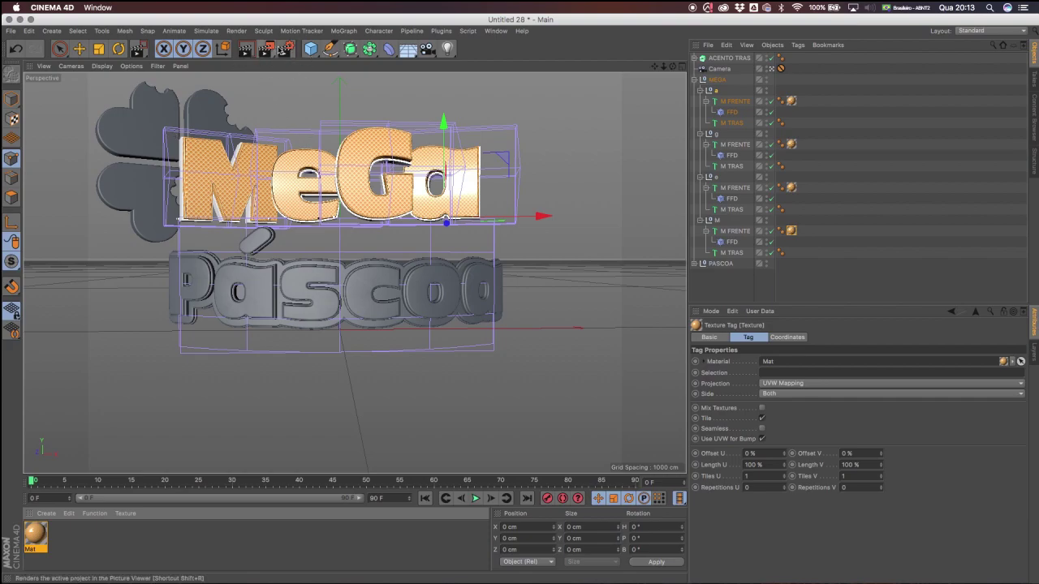
pyautogui.moveTo(268, 51); pyautogui.dragTo(271, 54)
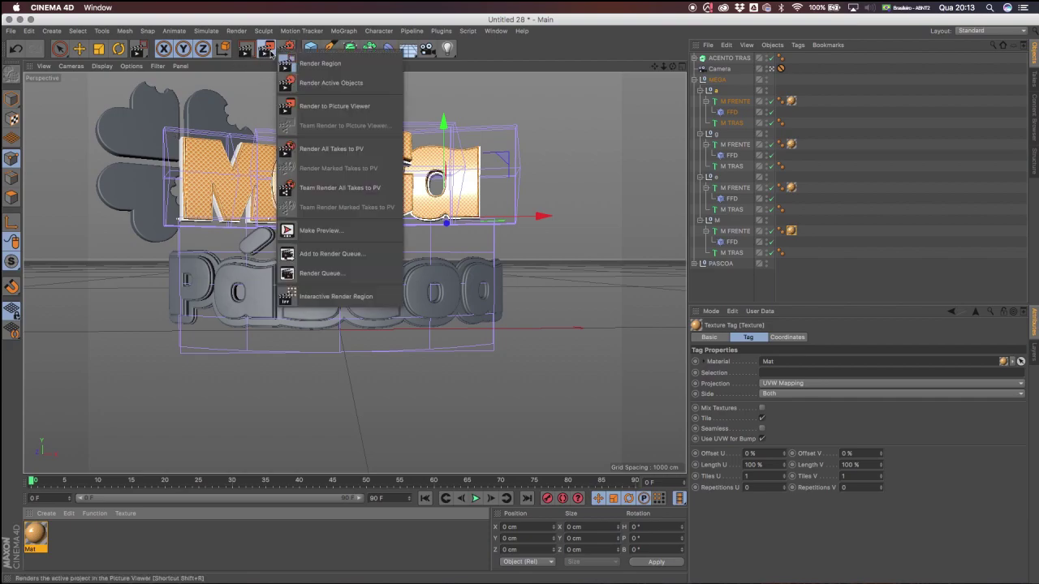
pyautogui.click(319, 68)
pyautogui.click(267, 50)
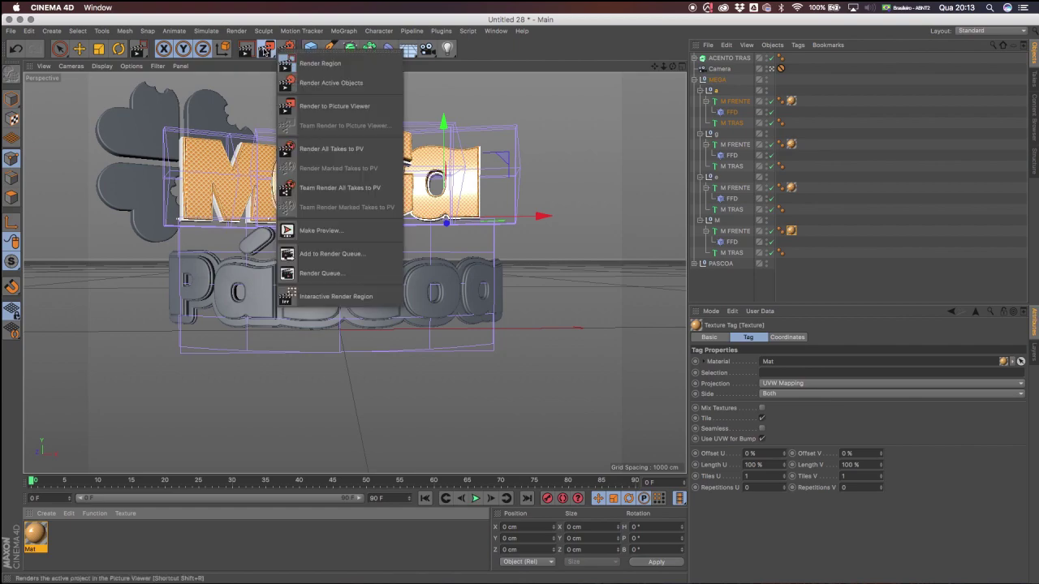
pyautogui.click(345, 66)
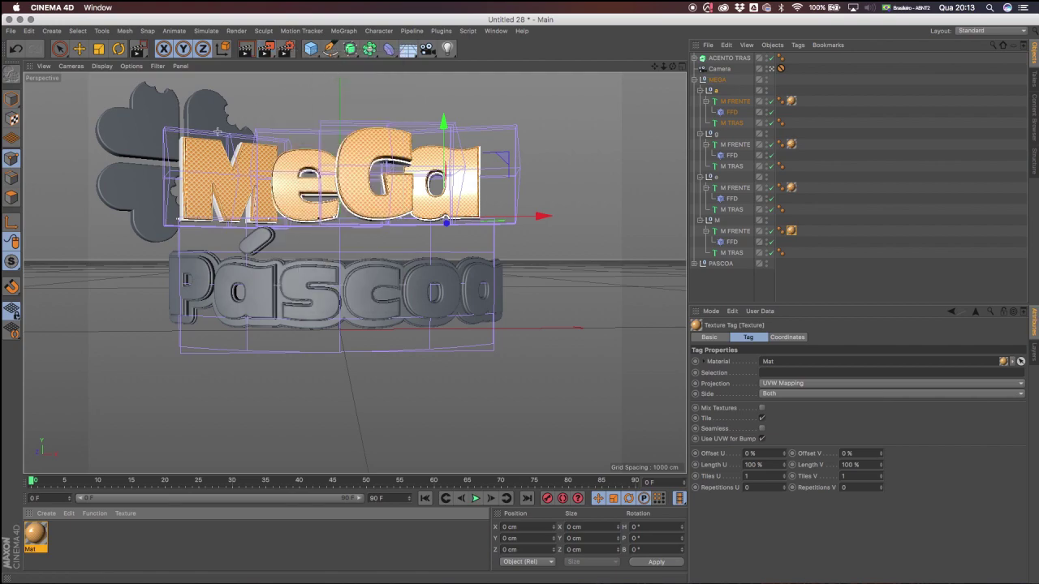
pyautogui.moveTo(168, 127); pyautogui.dragTo(521, 234)
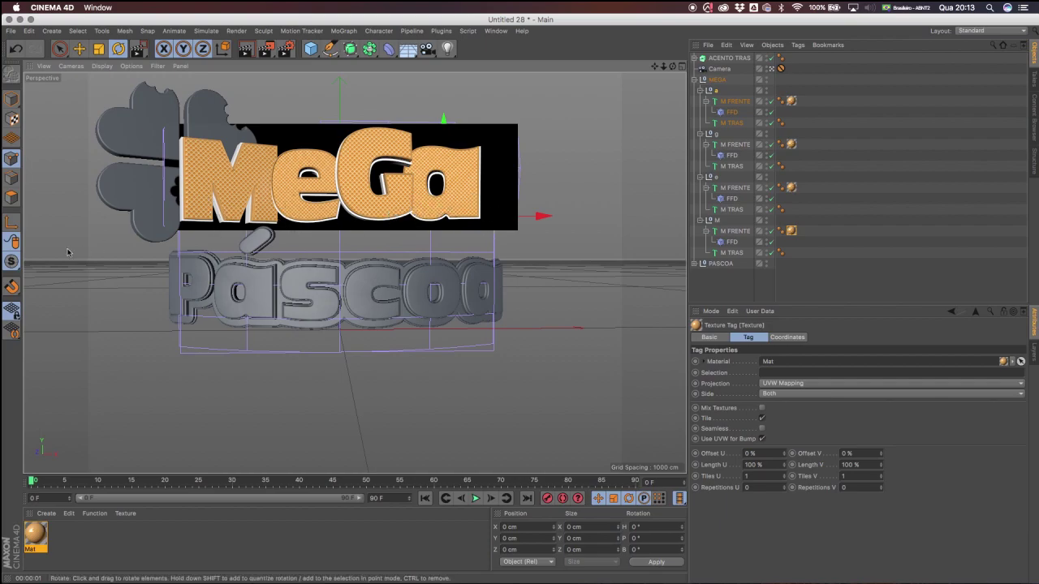
# Try Length U and Length V of 70% on the waffle texture of the letter a's front and test-render that region.
pyautogui.click(737, 102)
pyautogui.click(793, 101)
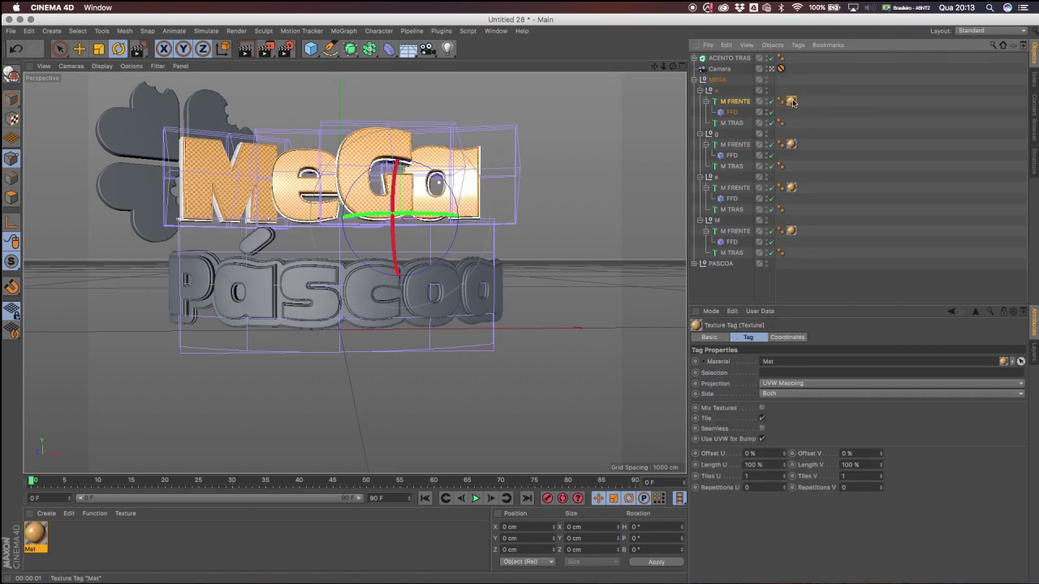
pyautogui.click(768, 464)
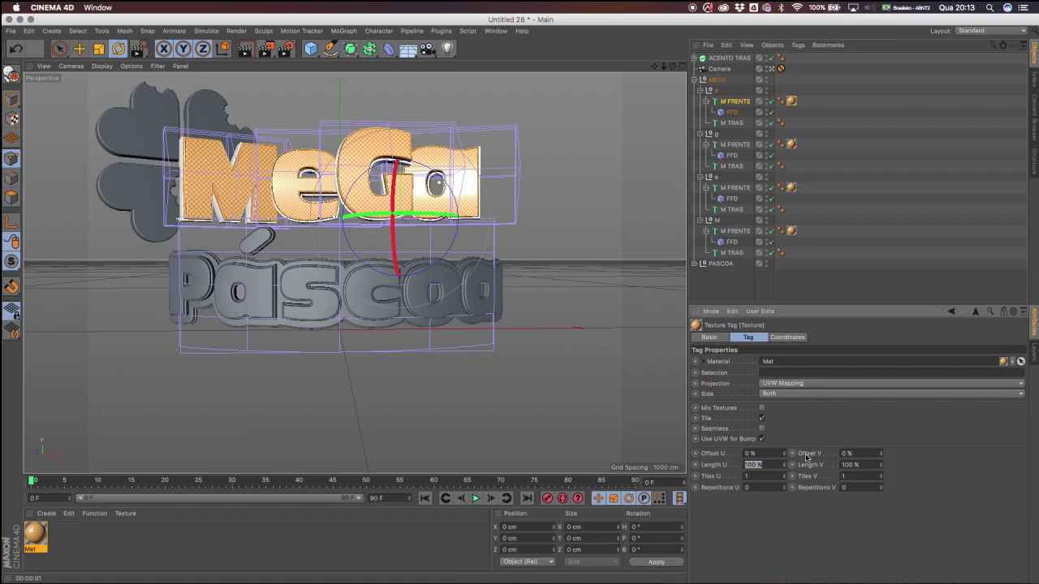
pyautogui.write('1')
pyautogui.click(857, 464)
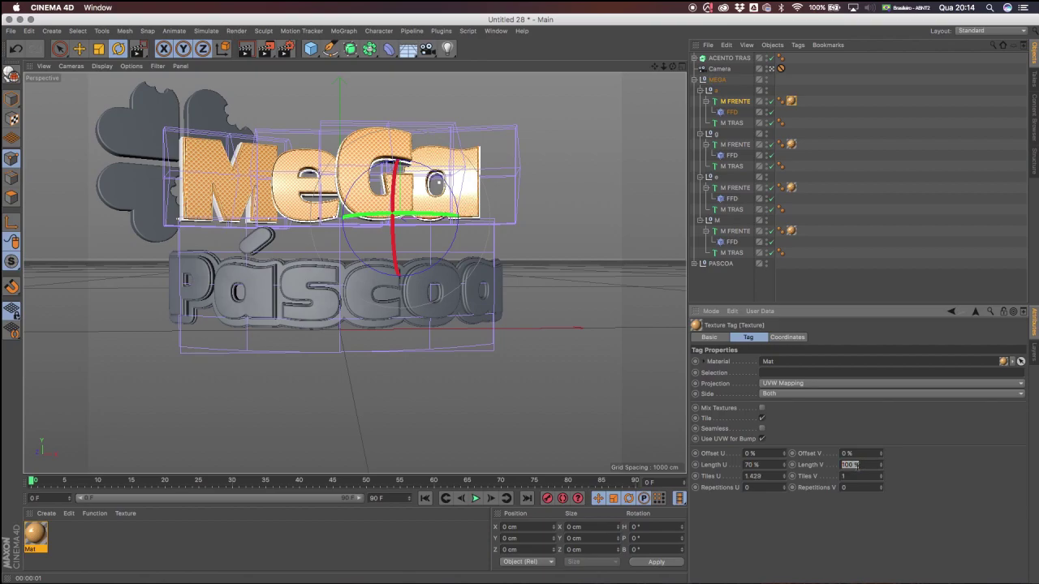
pyautogui.write('70')
pyautogui.press('Return')
pyautogui.moveTo(266, 48); pyautogui.dragTo(341, 241)
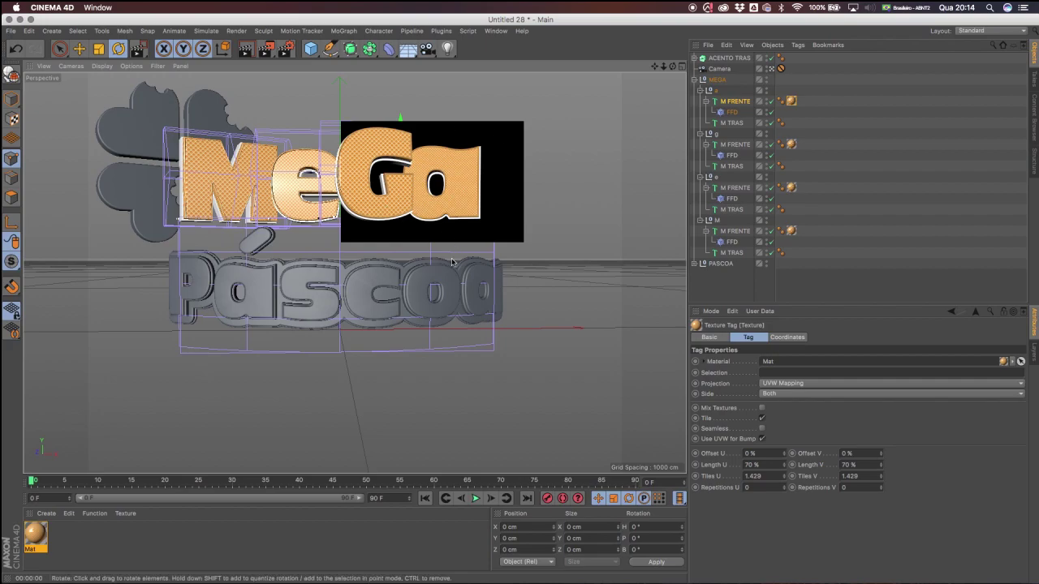
pyautogui.press('super+z')
pyautogui.press('super+z')
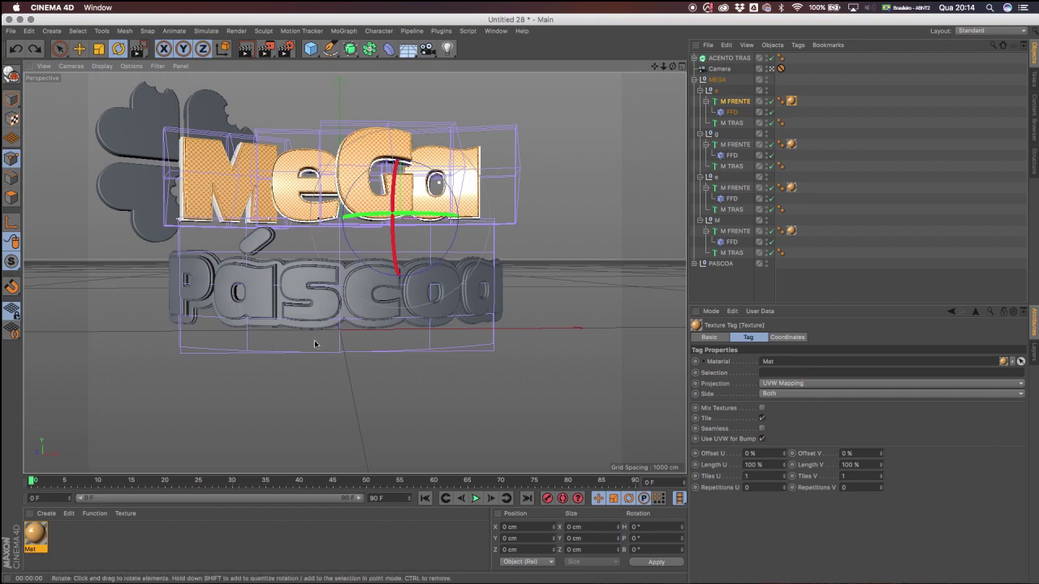
# Apply the waffle material to BASE VETOR FRENTE in the PASCOA group and test-render the Páscoa region.
pyautogui.click(695, 265)
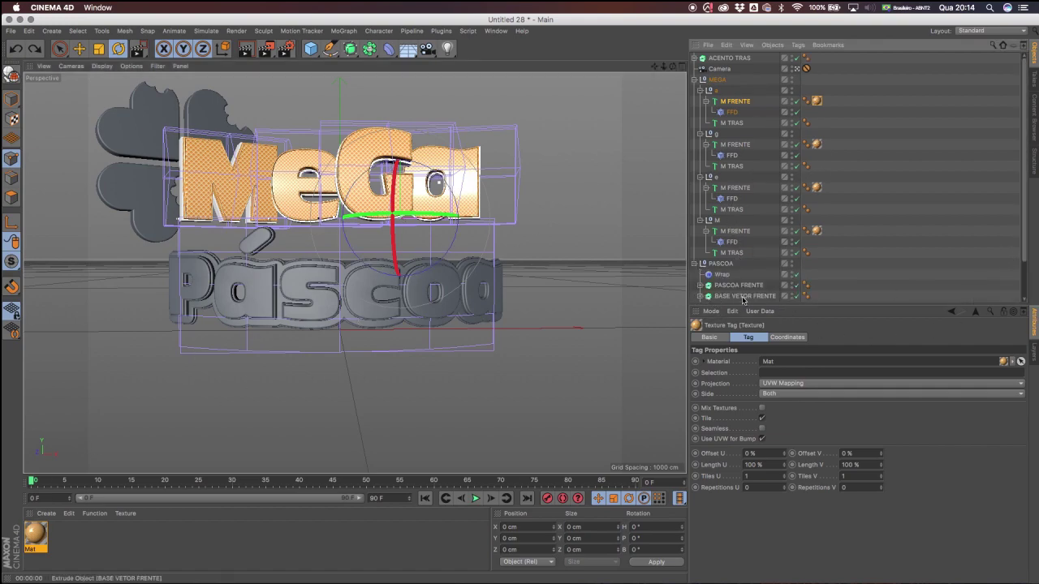
pyautogui.scroll(-2, 735, 268)
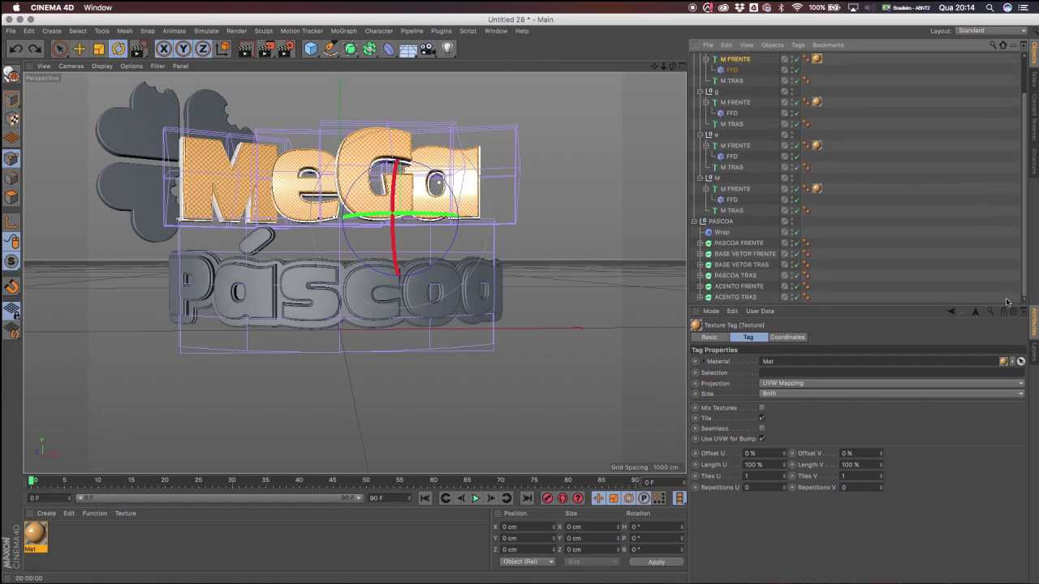
pyautogui.click(735, 265)
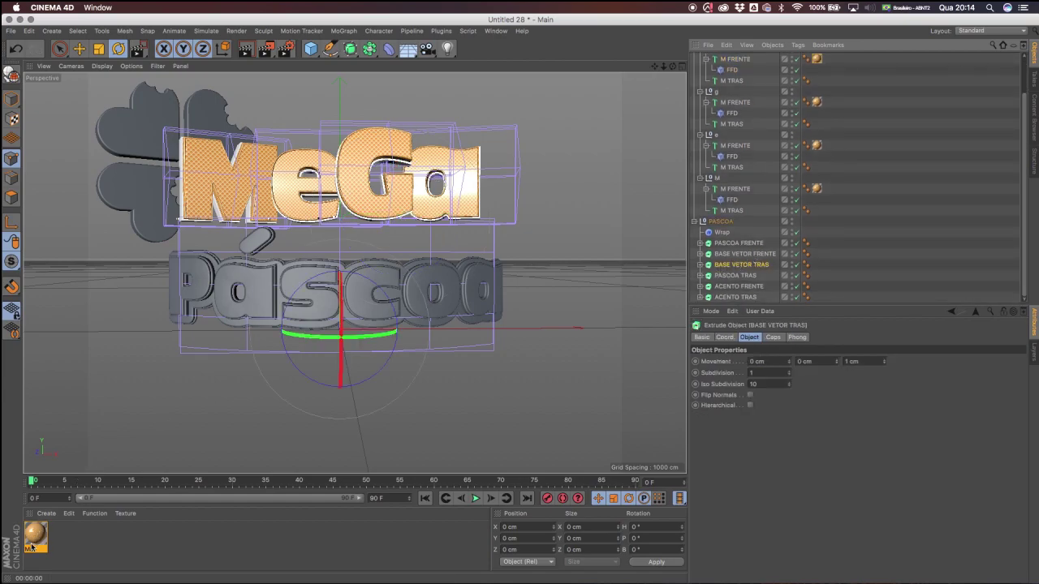
pyautogui.click(745, 254)
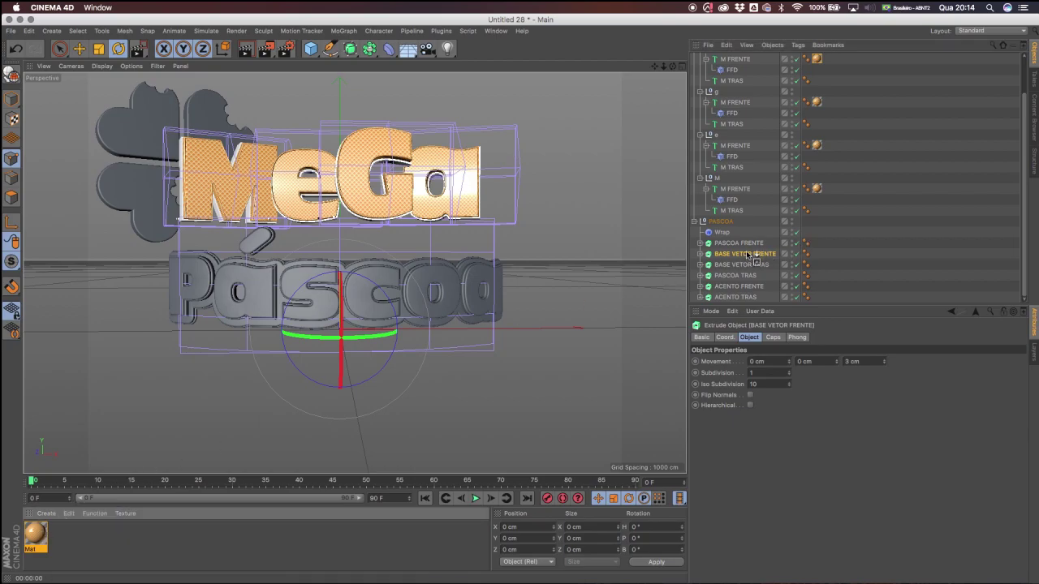
pyautogui.moveTo(748, 256); pyautogui.dragTo(748, 255)
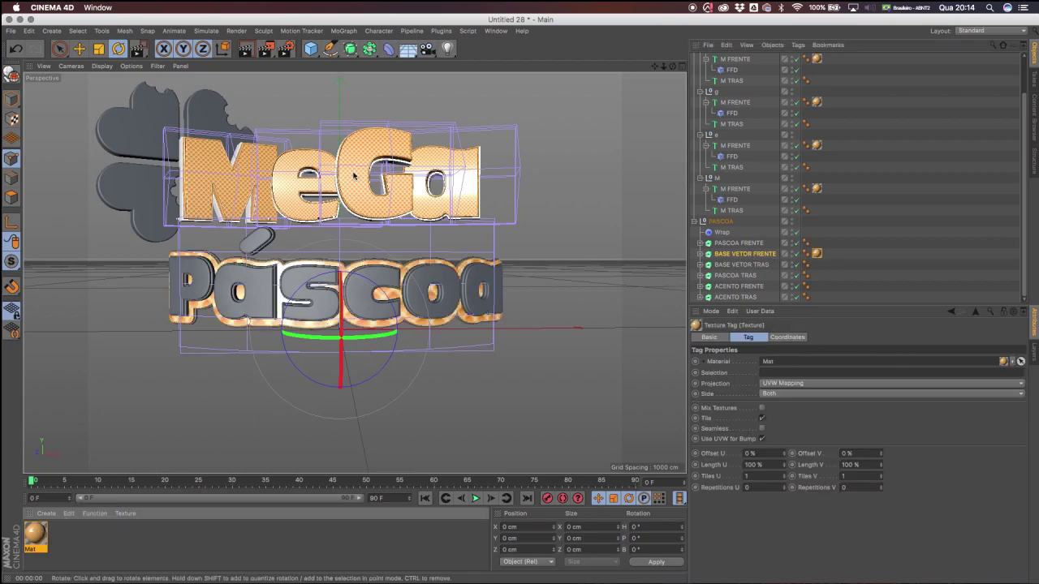
pyautogui.moveTo(266, 50); pyautogui.dragTo(272, 50)
pyautogui.moveTo(539, 240); pyautogui.dragTo(102, 355)
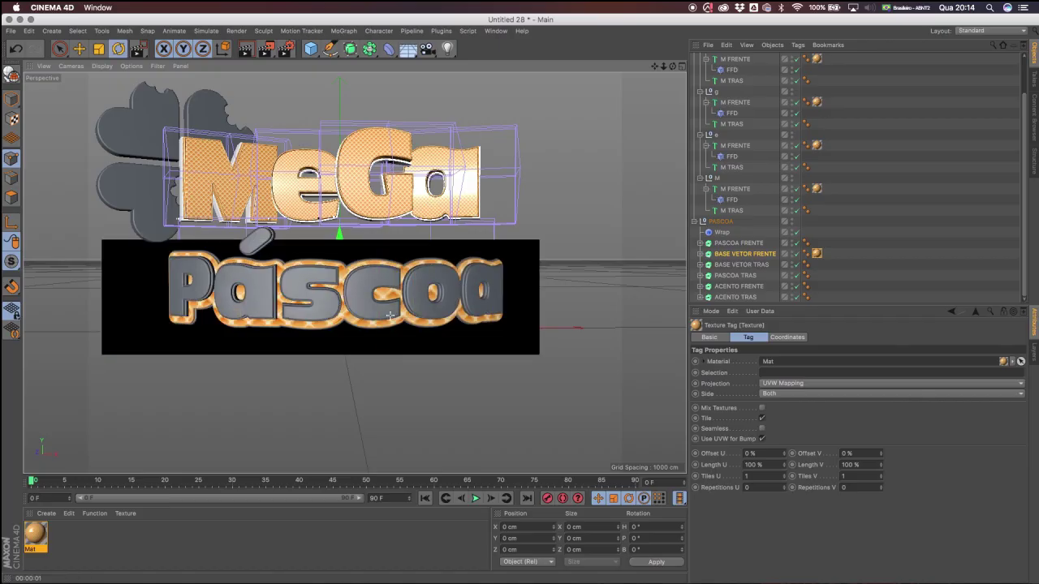
# Set Length U and Length V to 15% on BASE VETOR FRENTE's waffle texture and render the Páscoa region again.
pyautogui.click(737, 255)
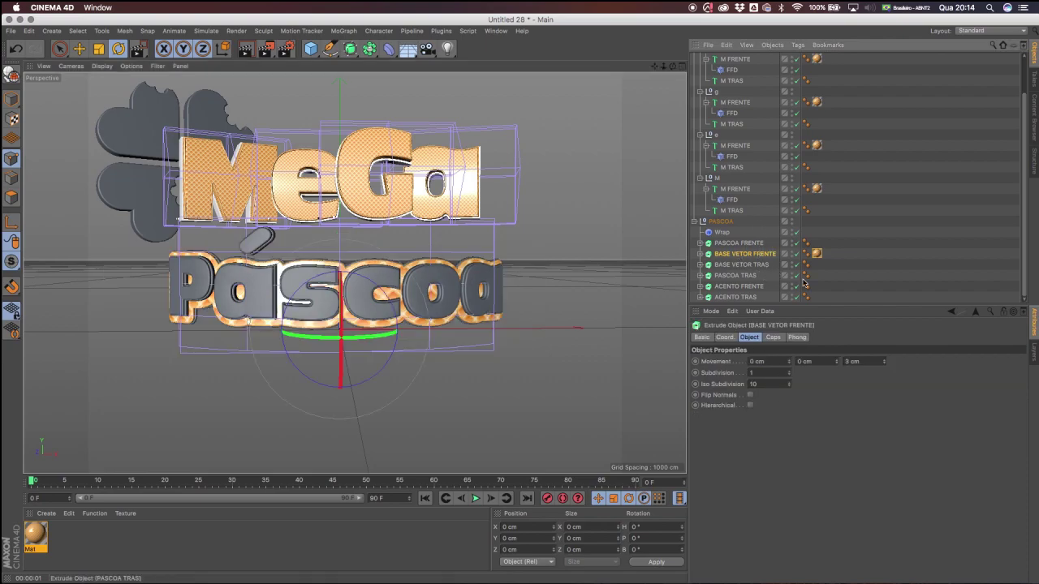
pyautogui.click(817, 254)
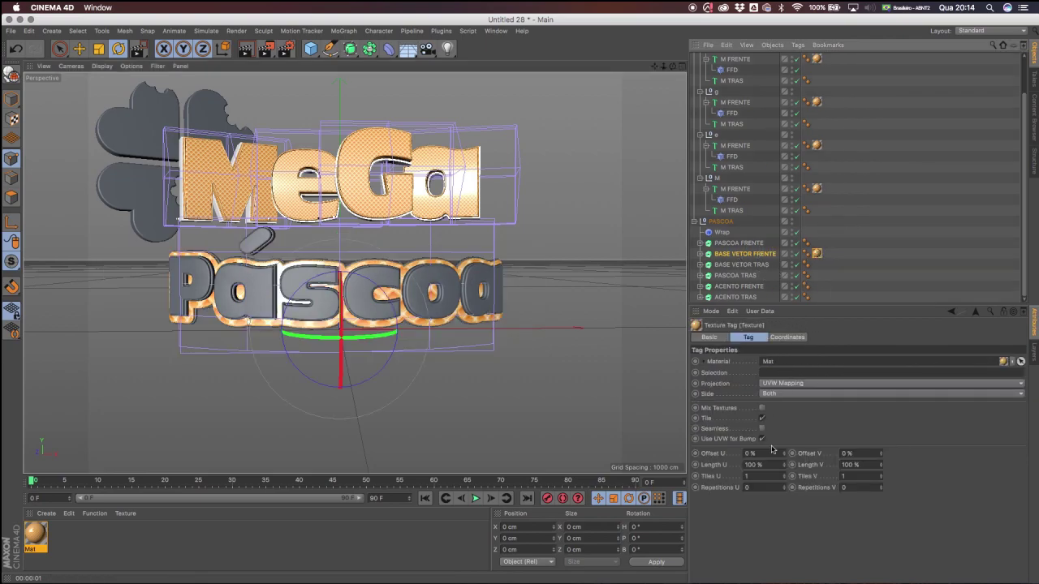
pyautogui.doubleClick(755, 465)
pyautogui.write('15')
pyautogui.doubleClick(852, 464)
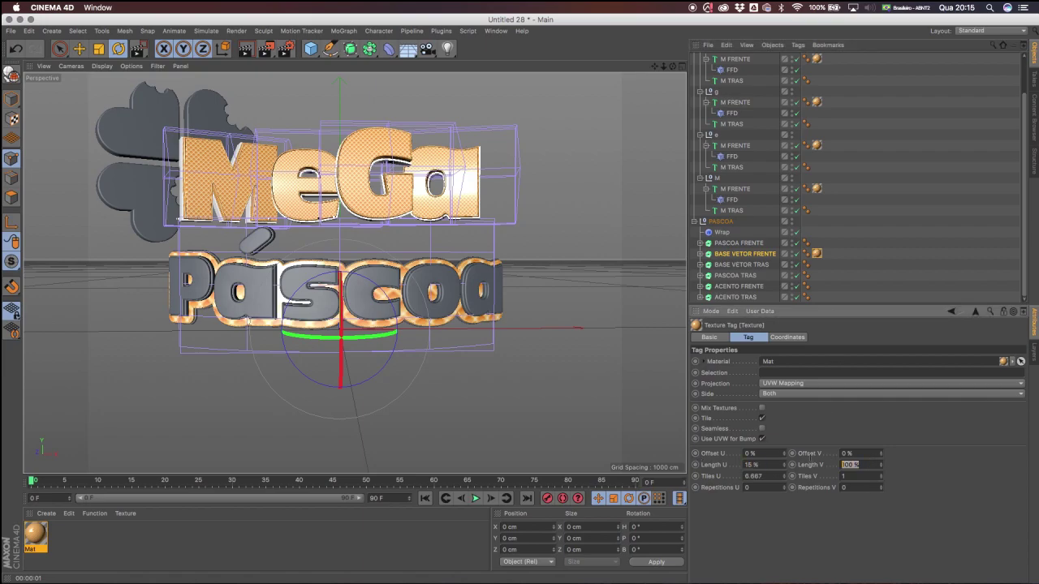
pyautogui.write('15')
pyautogui.press('Return')
pyautogui.moveTo(269, 52); pyautogui.dragTo(292, 64)
pyautogui.moveTo(531, 244); pyautogui.dragTo(104, 362)
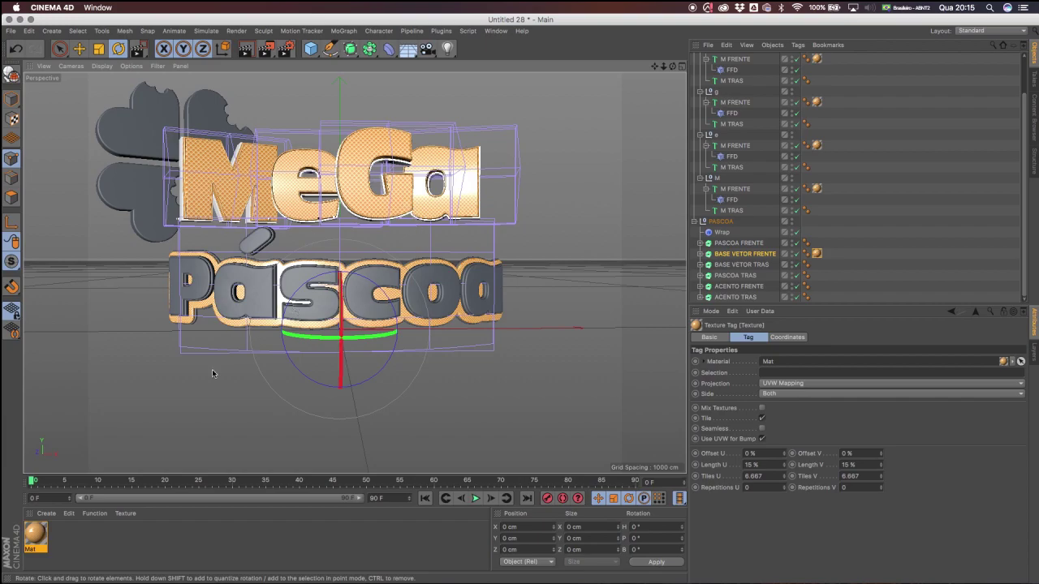
# Create a second material and load TEXTURA_CHOC.jpg as its Color texture, copying the image to the project location.
pyautogui.doubleClick(83, 546)
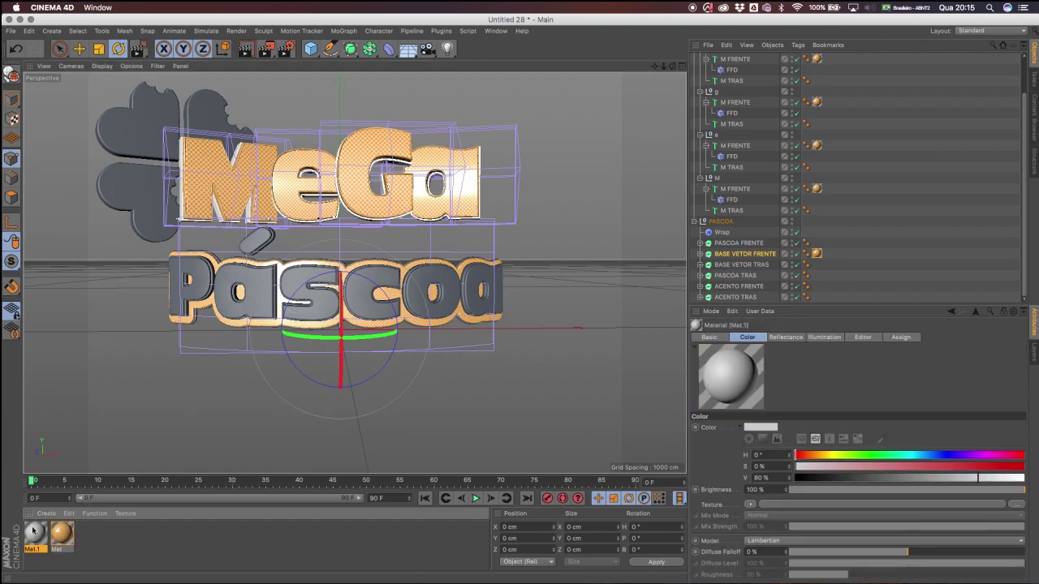
pyautogui.doubleClick(33, 532)
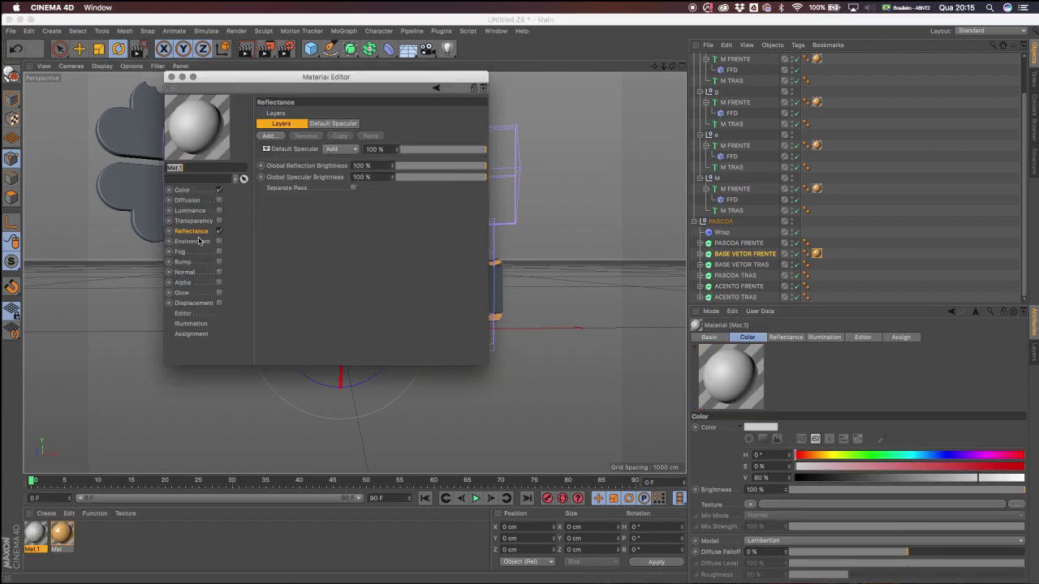
pyautogui.click(189, 192)
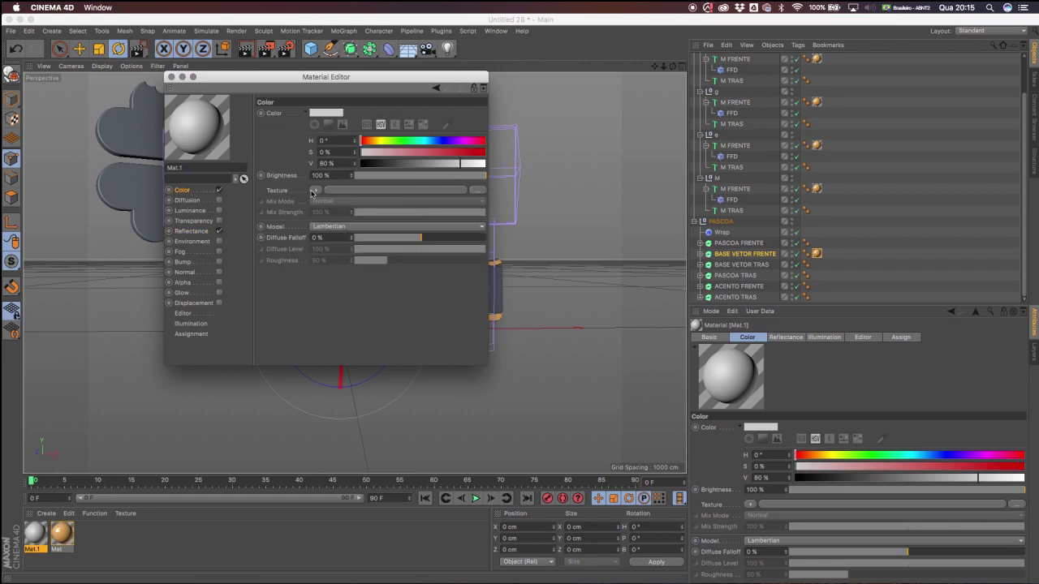
pyautogui.click(380, 194)
pyautogui.click(571, 106)
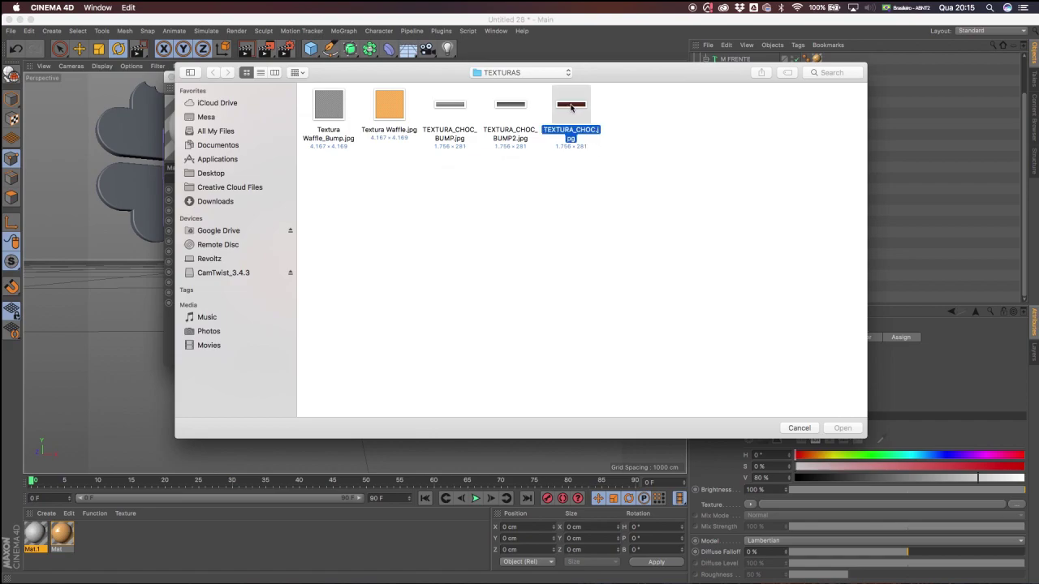
pyautogui.click(842, 428)
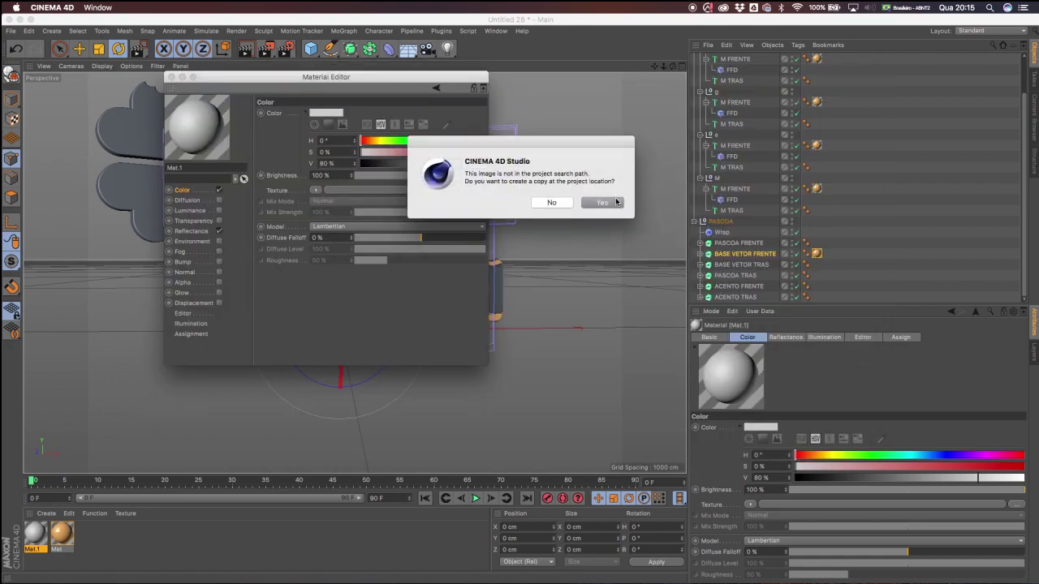
pyautogui.click(601, 202)
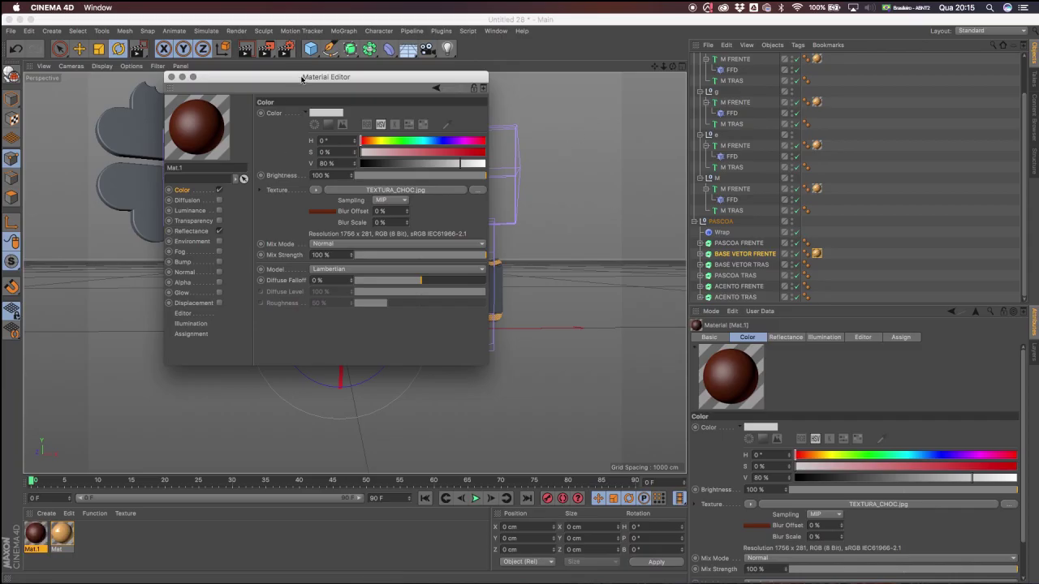
# Add a GGX layer to the chocolate material's Reflectance channel.
pyautogui.moveTo(297, 78); pyautogui.dragTo(515, 88)
pyautogui.click(429, 243)
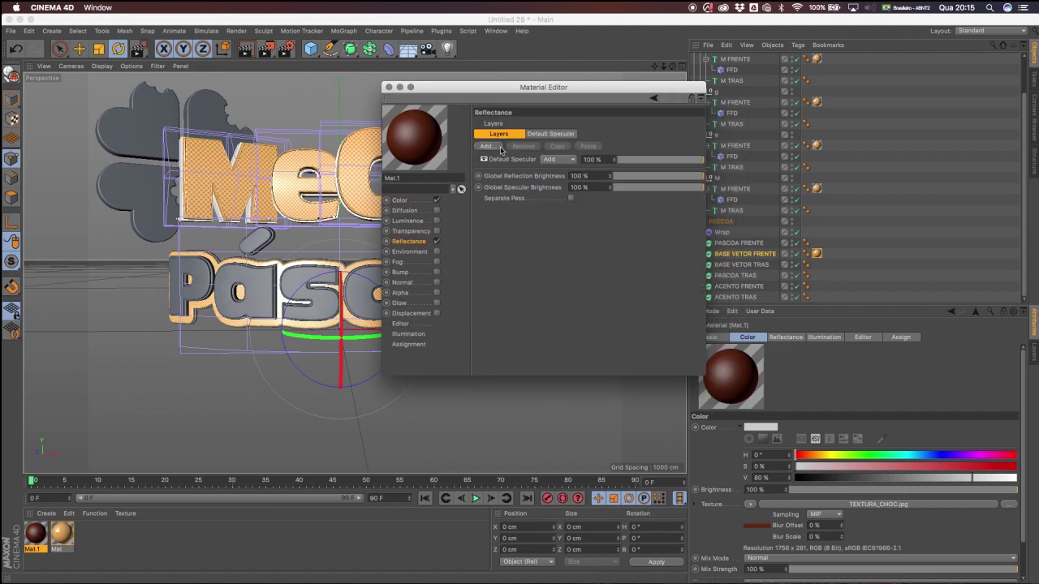
pyautogui.click(487, 146)
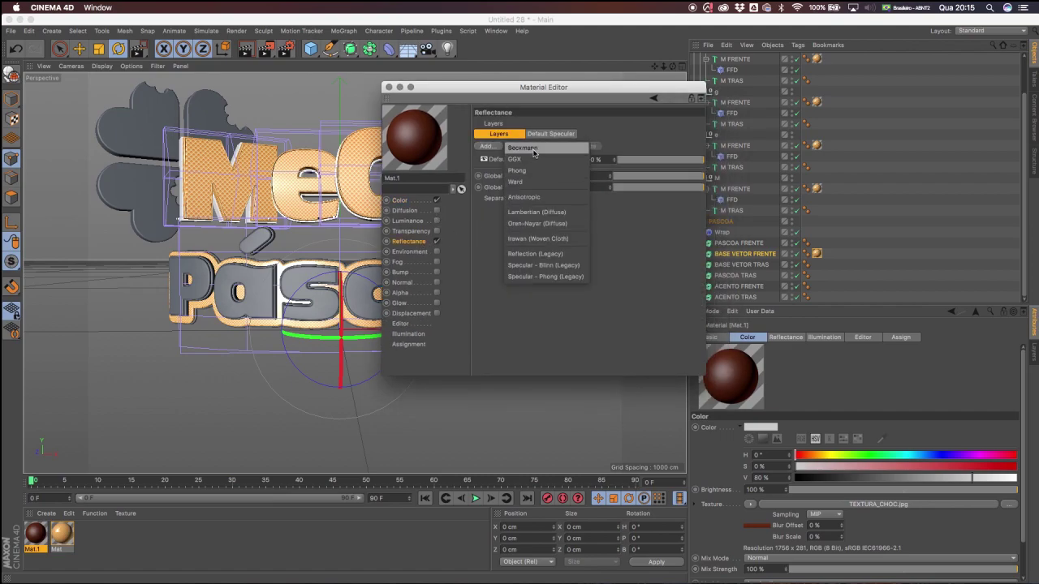
pyautogui.click(532, 159)
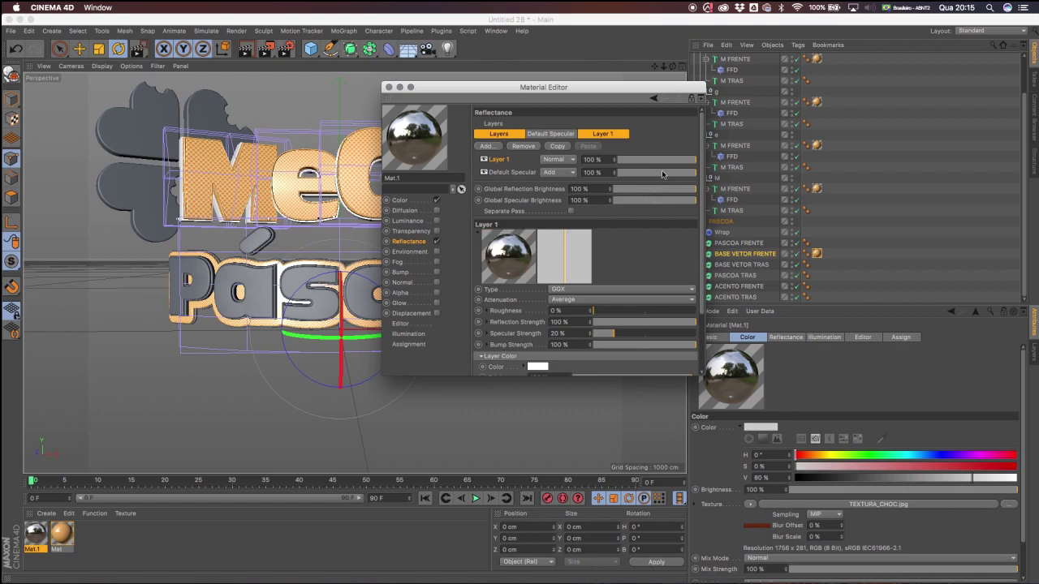
# Set the chocolate material's Global Reflection Brightness to 8% and Layer 1's Reflection Strength to 33%, and close its editor.
pyautogui.moveTo(672, 192); pyautogui.dragTo(621, 195)
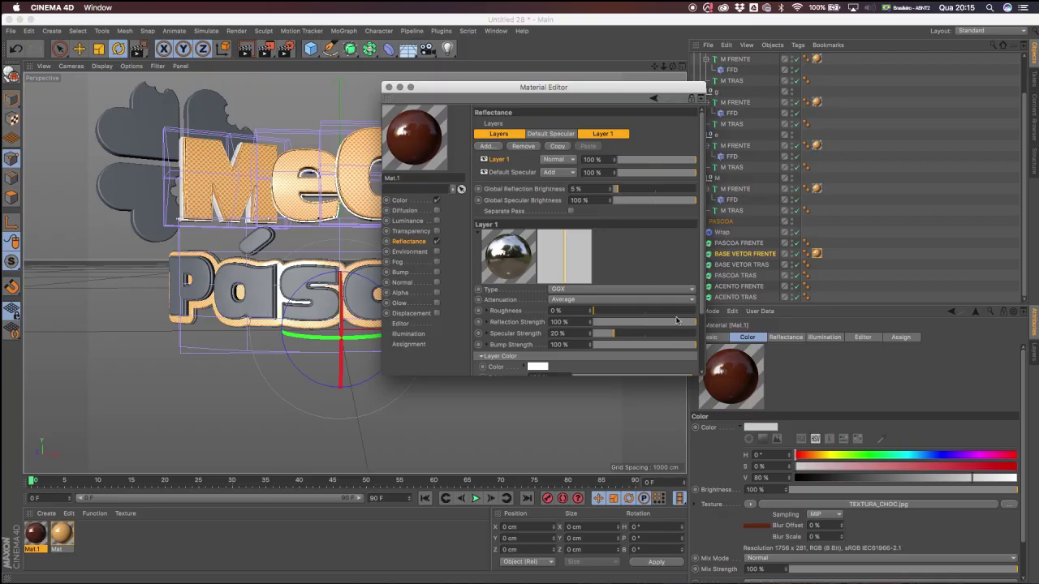
pyautogui.moveTo(682, 331); pyautogui.dragTo(626, 325)
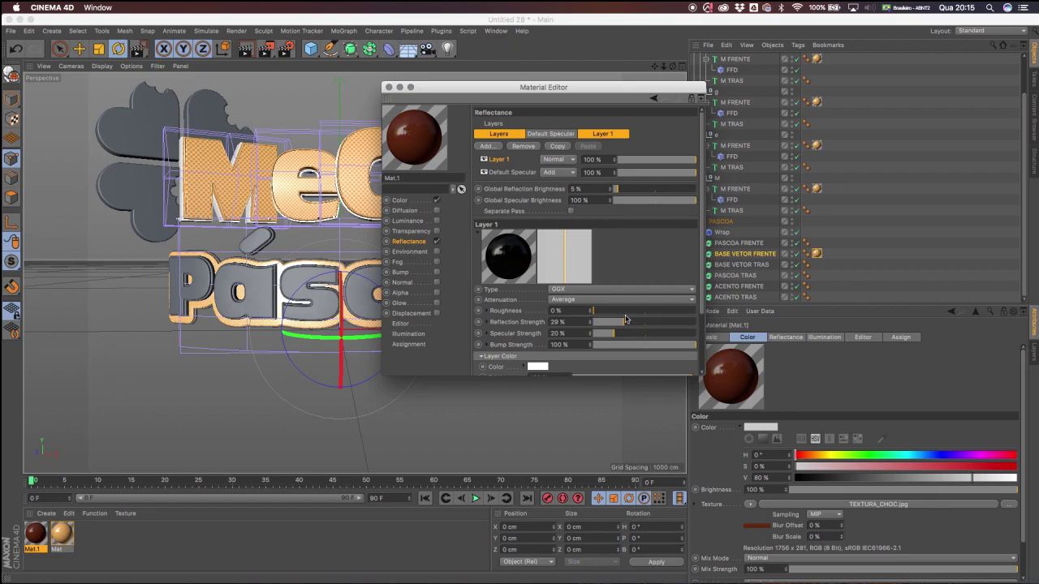
pyautogui.moveTo(619, 196); pyautogui.dragTo(621, 196)
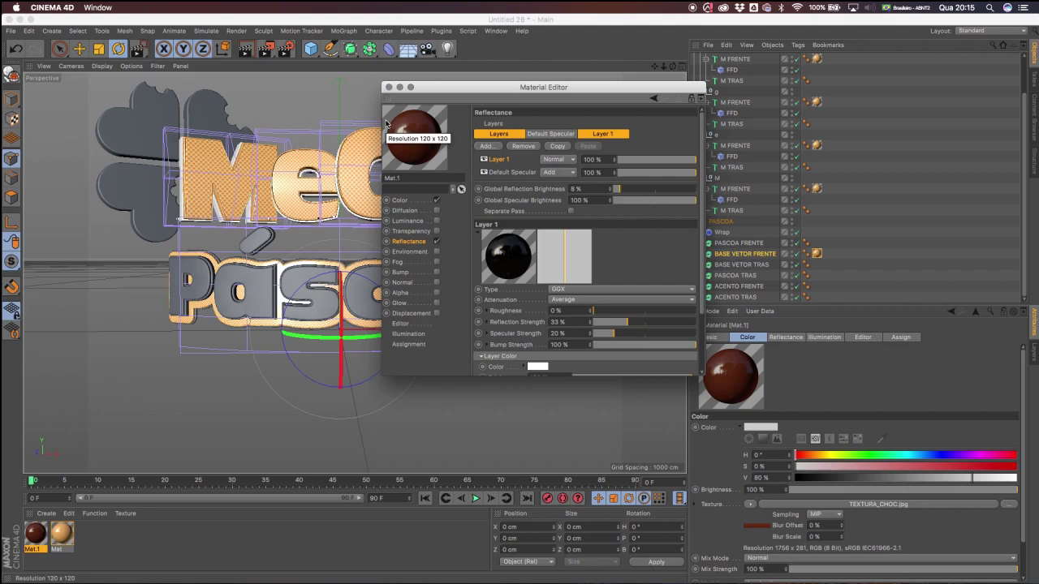
pyautogui.click(388, 87)
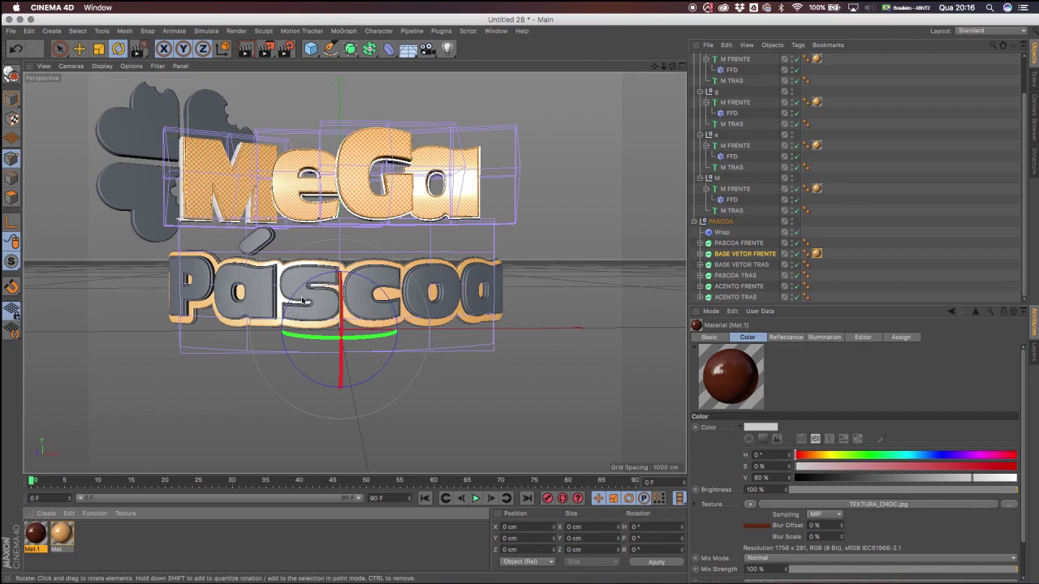
# Apply the chocolate material to PASCOA FRENTE and BASE VETOR TRAS in the PASCOA group.
pyautogui.moveTo(38, 535); pyautogui.dragTo(262, 297)
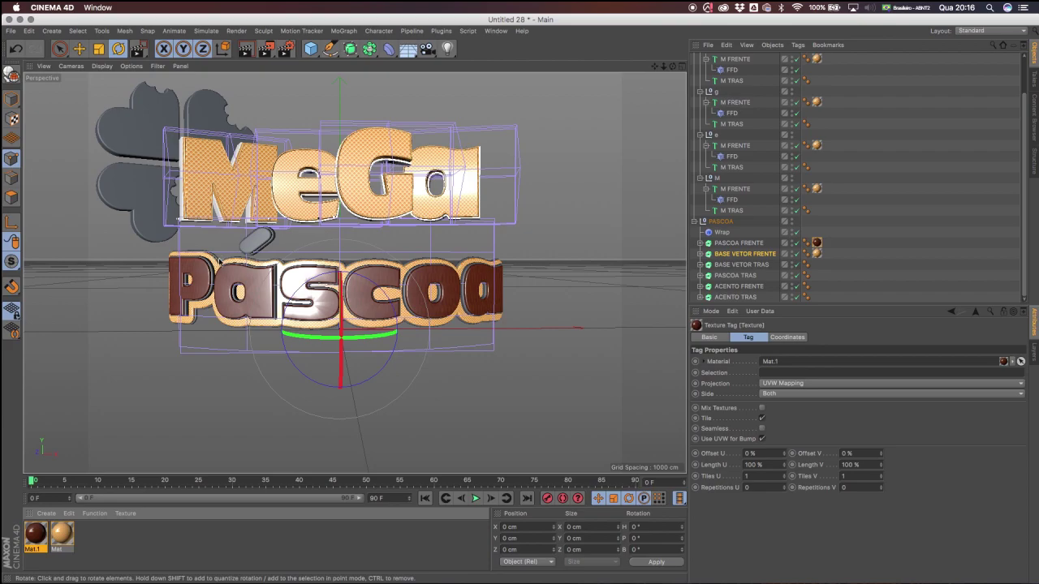
pyautogui.scroll(2, 755, 122)
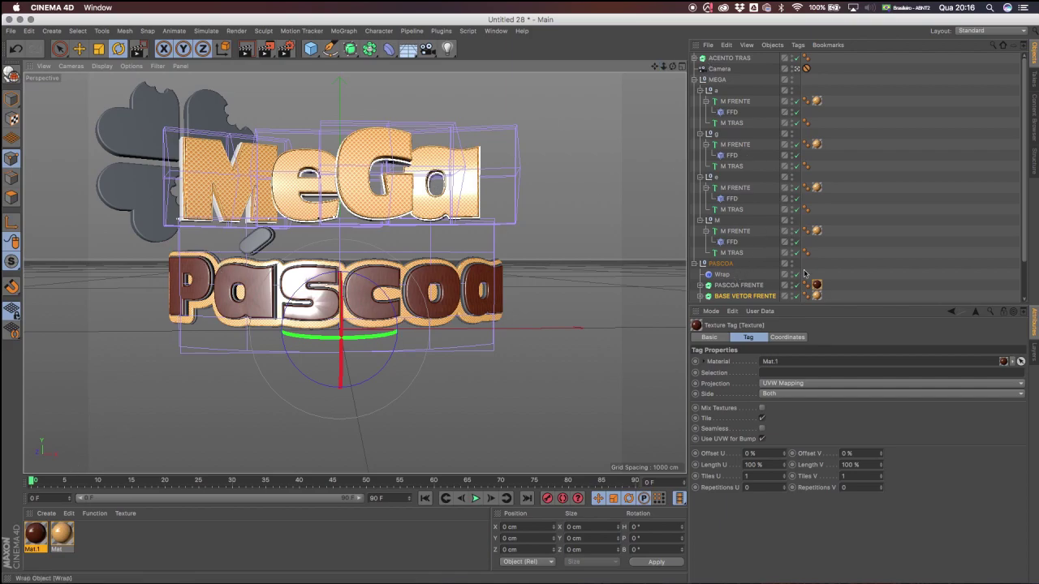
pyautogui.scroll(-2, 893, 268)
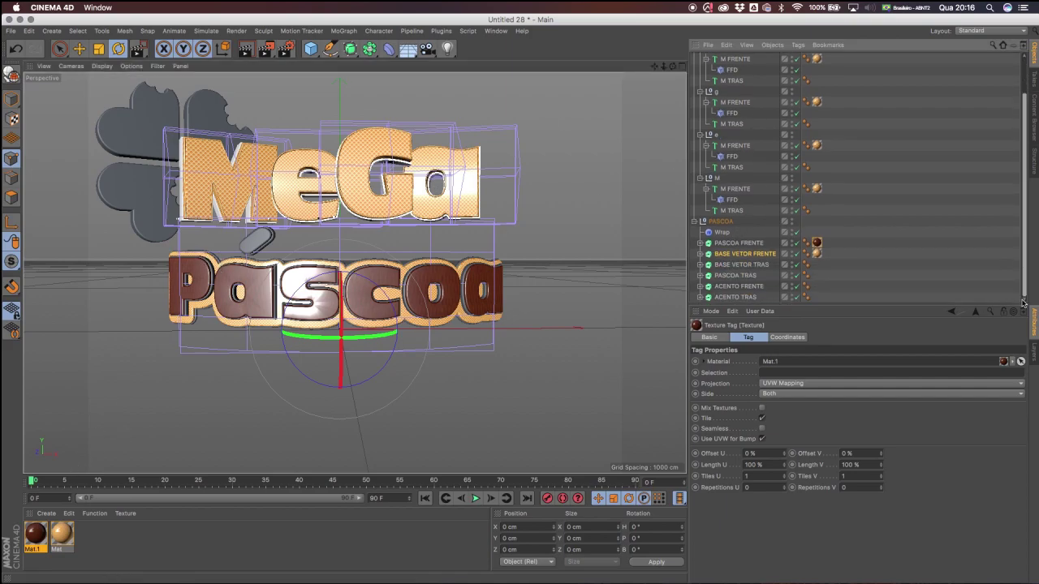
pyautogui.click(755, 265)
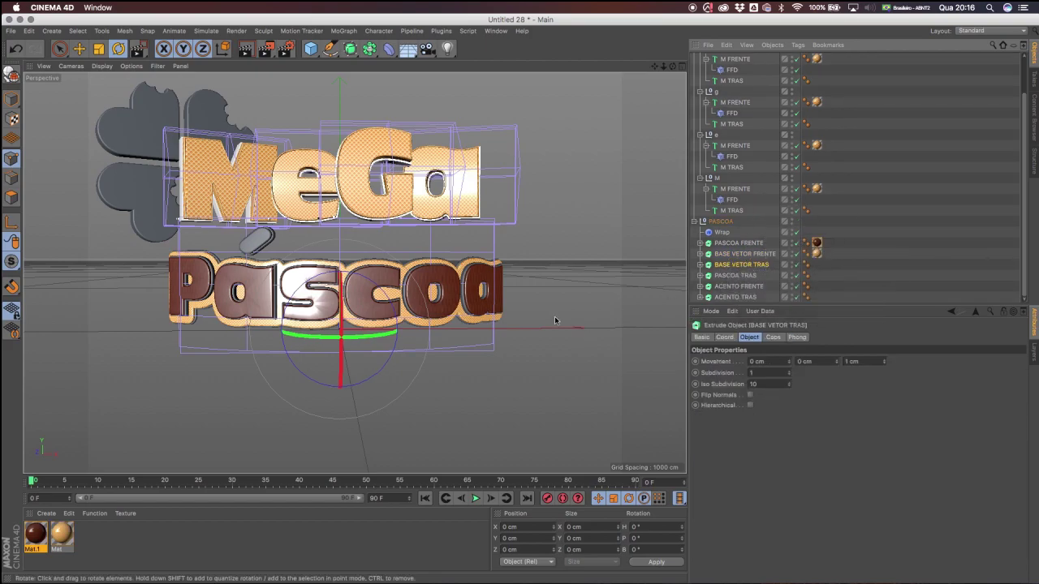
pyautogui.moveTo(75, 546); pyautogui.dragTo(745, 269)
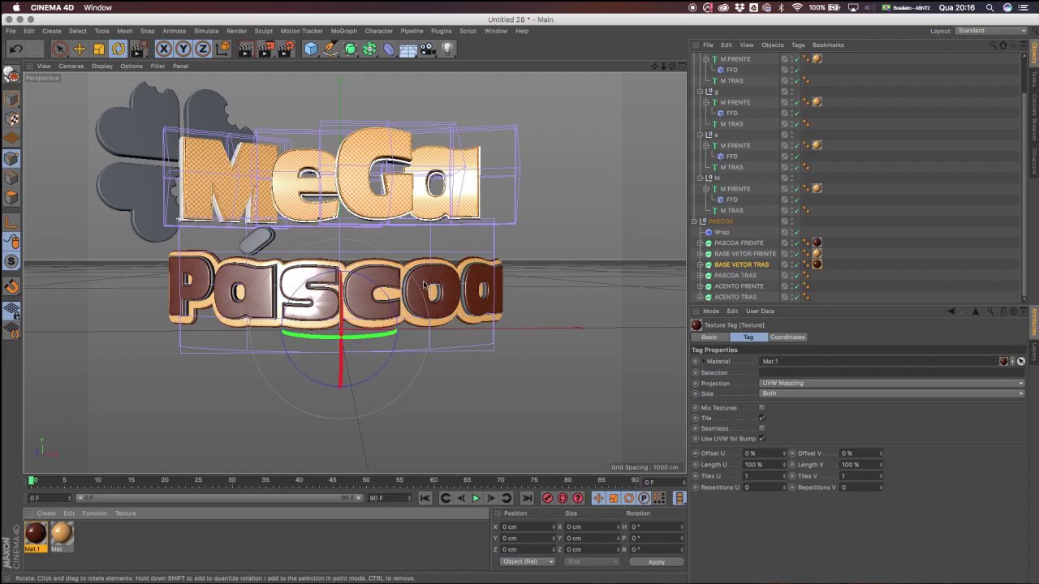
# Create a third material and load the Lumas effect shader as its Color texture.
pyautogui.doubleClick(125, 546)
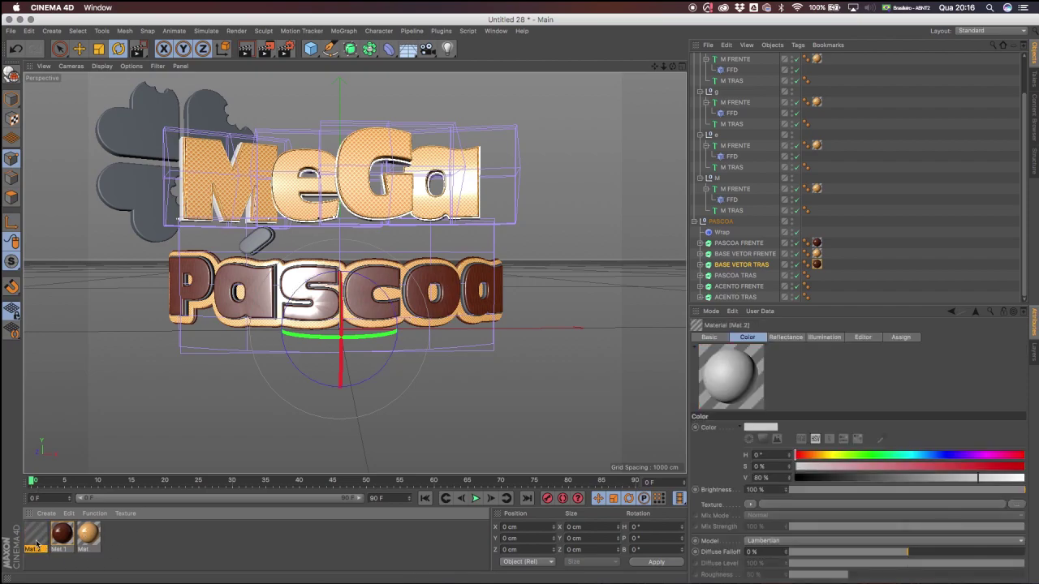
pyautogui.doubleClick(35, 532)
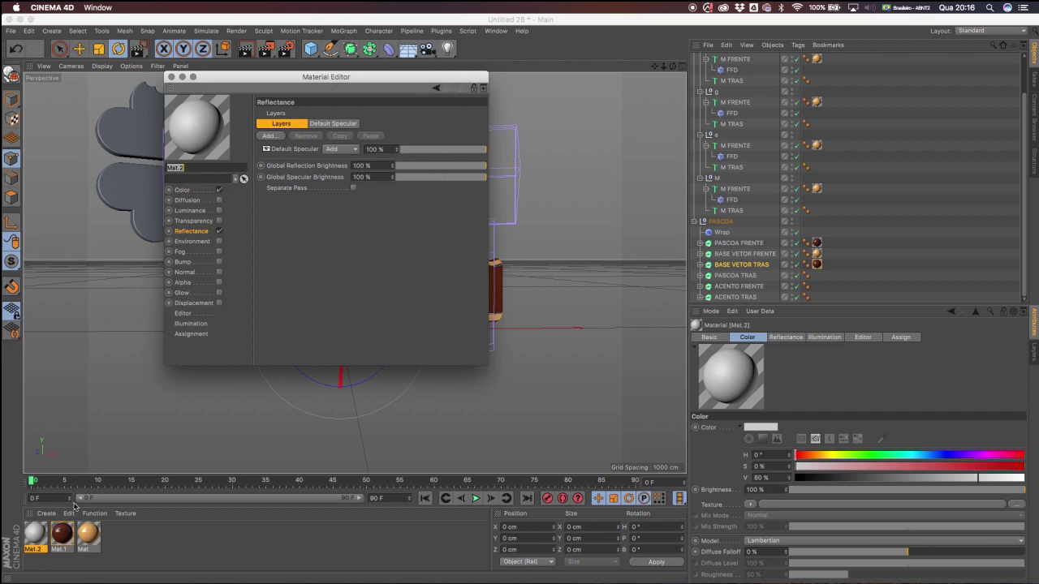
pyautogui.click(189, 192)
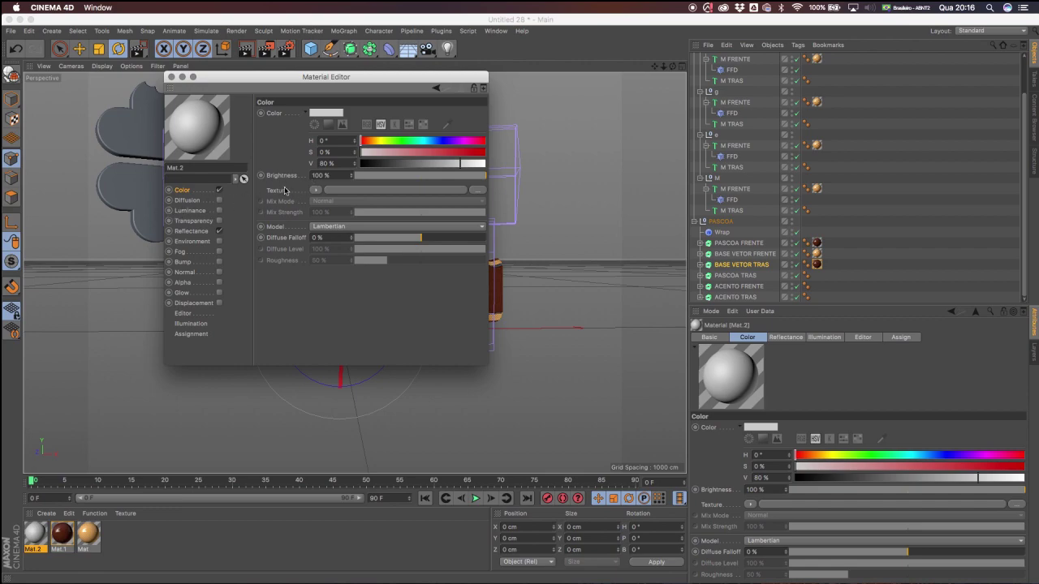
pyautogui.click(316, 190)
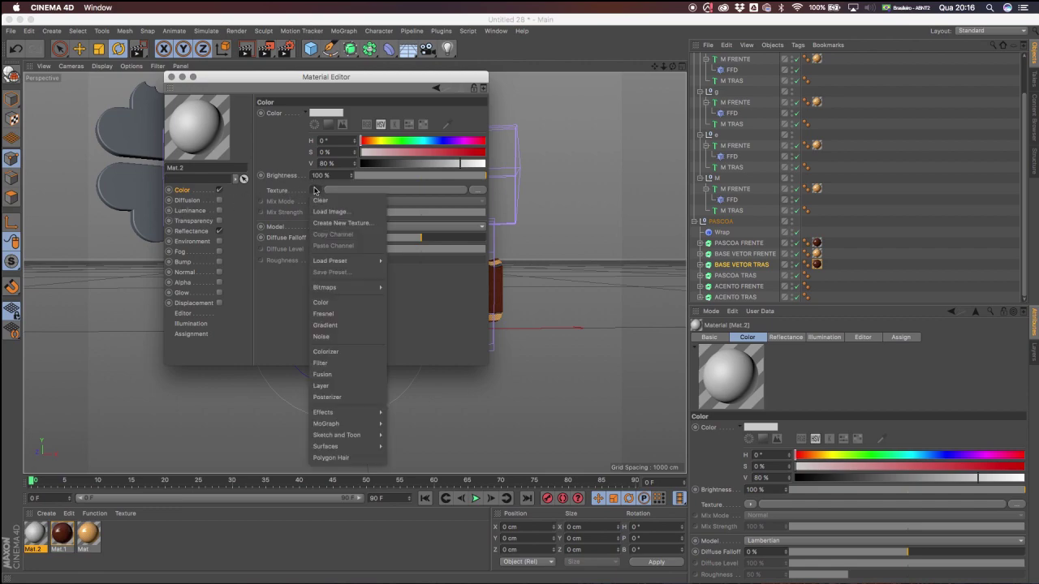
pyautogui.click(295, 187)
pyautogui.click(340, 189)
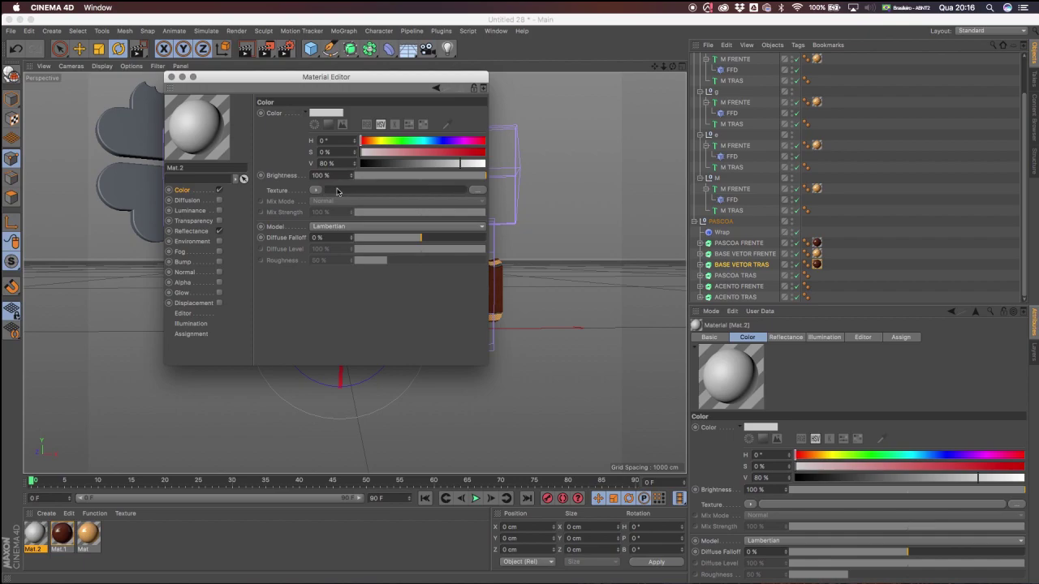
pyautogui.click(799, 428)
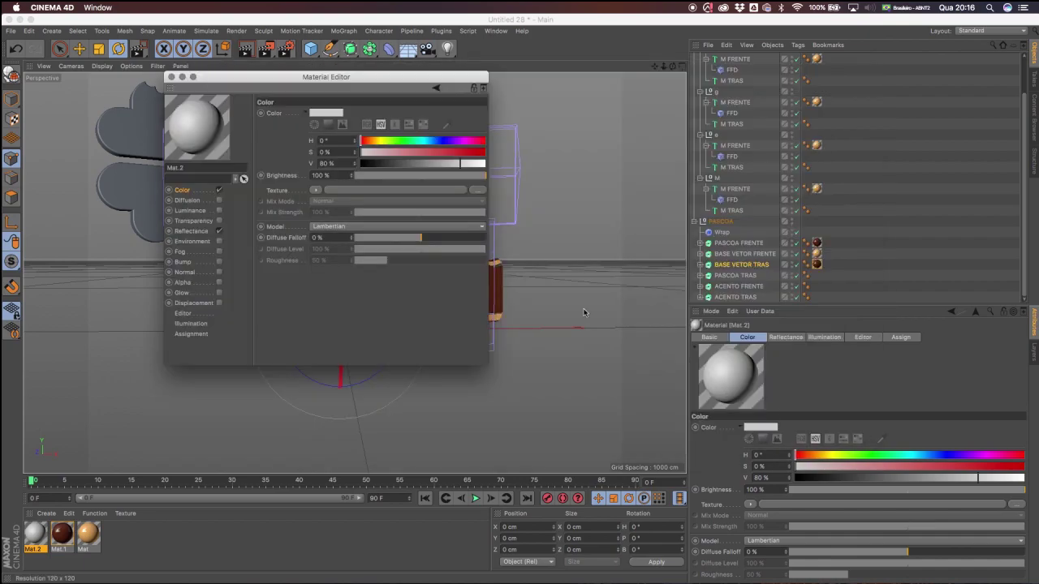
pyautogui.click(316, 190)
pyautogui.moveTo(353, 417)
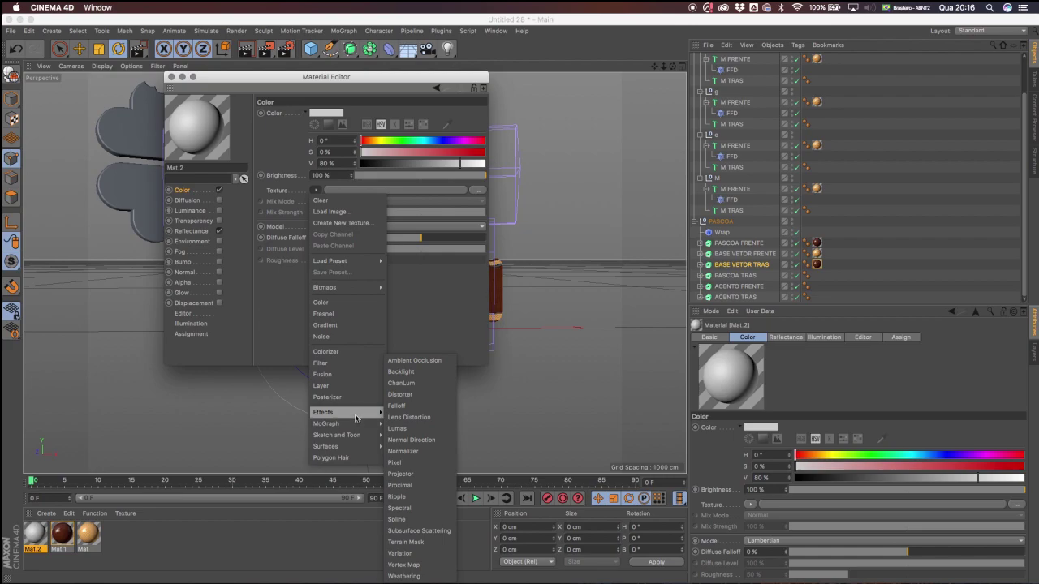
pyautogui.click(399, 428)
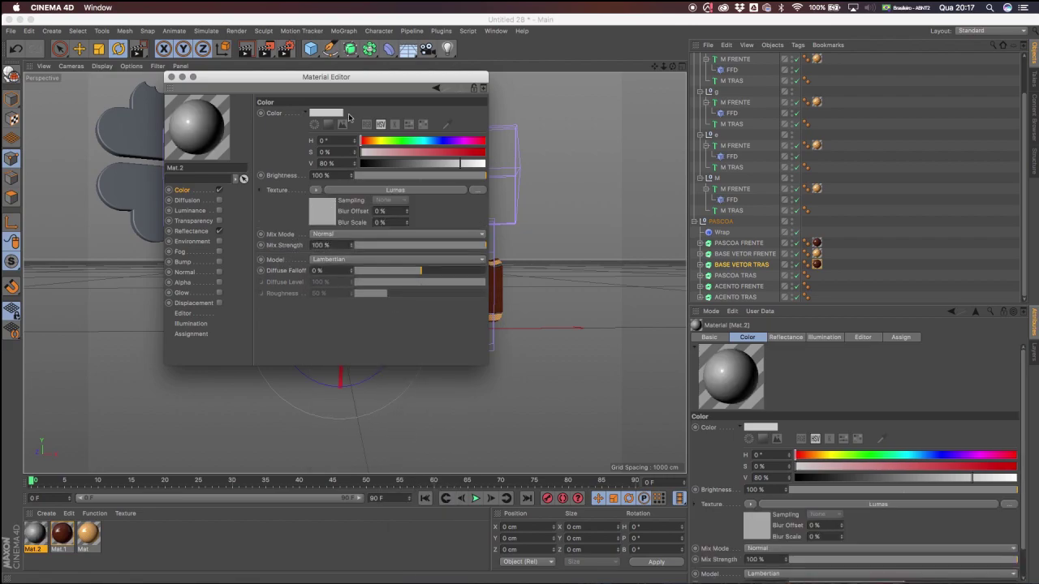
# Set the Lumas shader's base color to golden orange with hue 40°, saturation 100% and value 80%.
pyautogui.moveTo(336, 77); pyautogui.dragTo(540, 72)
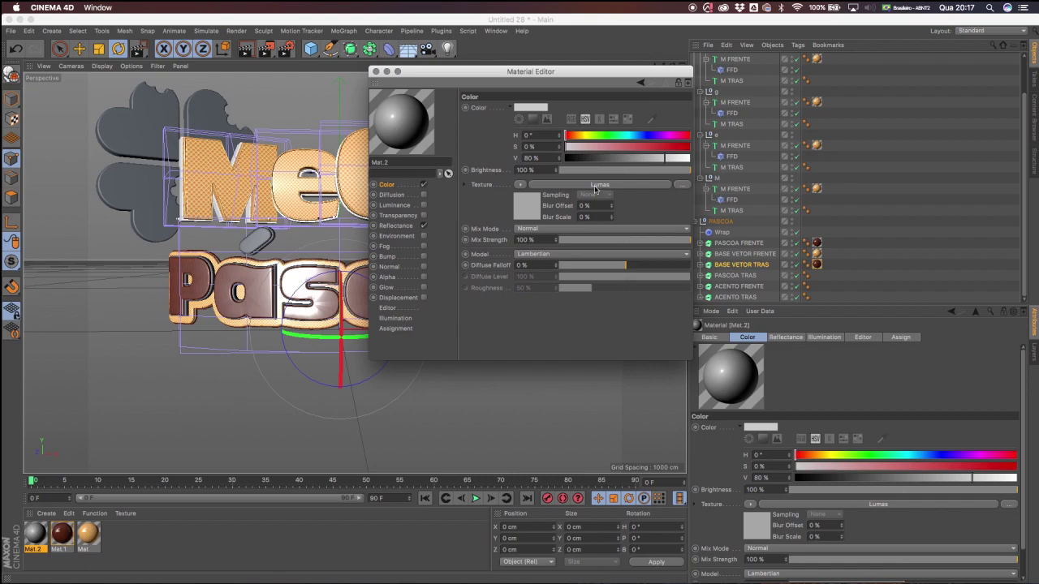
pyautogui.click(597, 185)
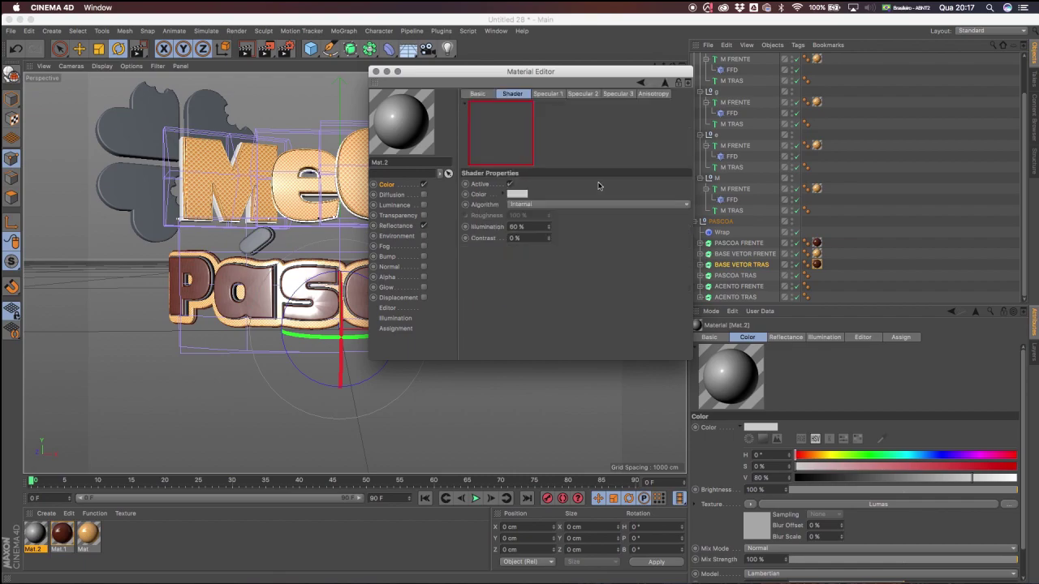
pyautogui.click(547, 96)
pyautogui.click(597, 97)
pyautogui.click(650, 96)
pyautogui.click(514, 96)
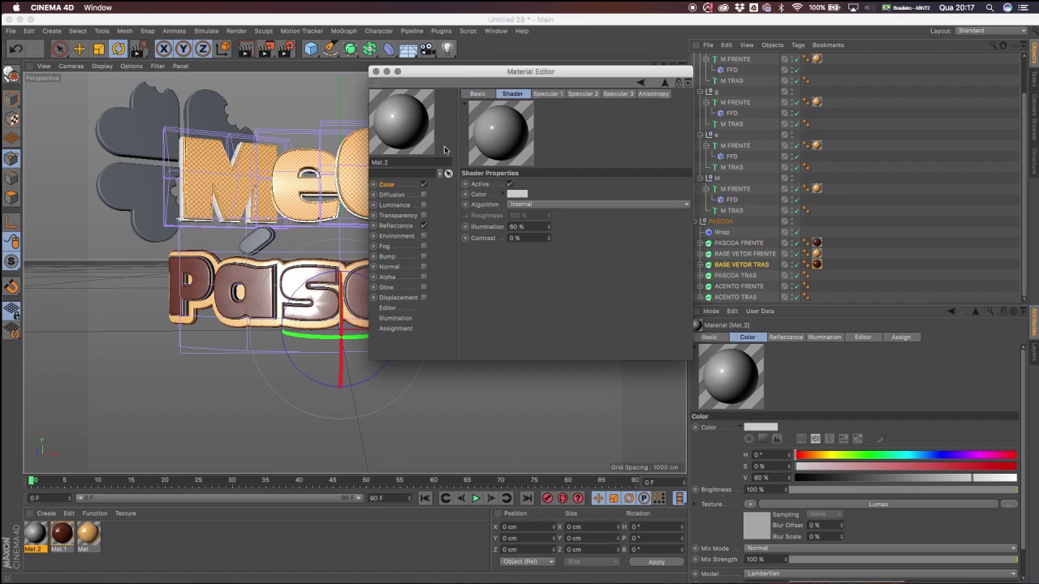
pyautogui.click(518, 195)
pyautogui.click(511, 195)
pyautogui.click(586, 205)
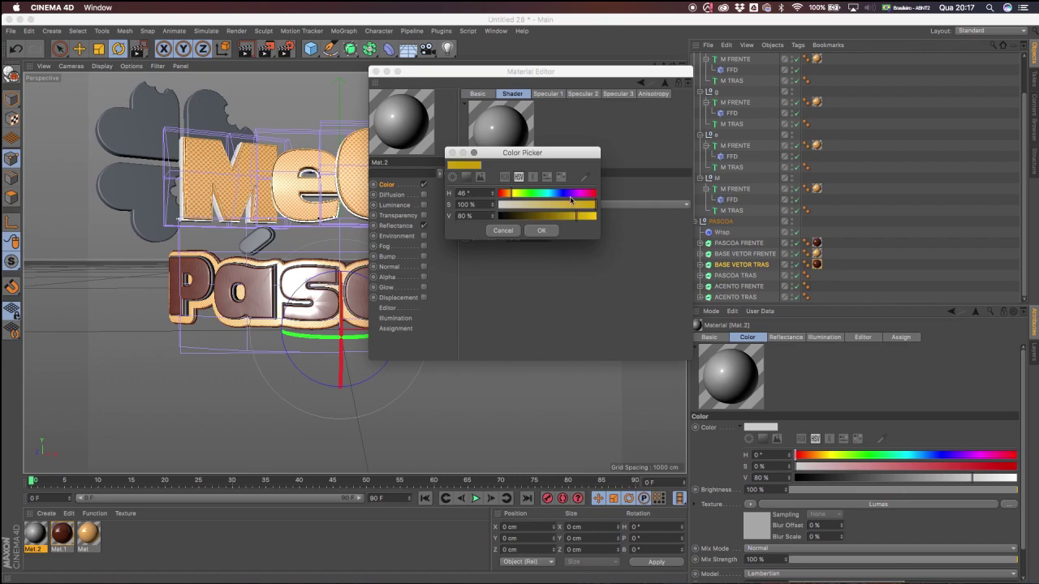
pyautogui.click(510, 195)
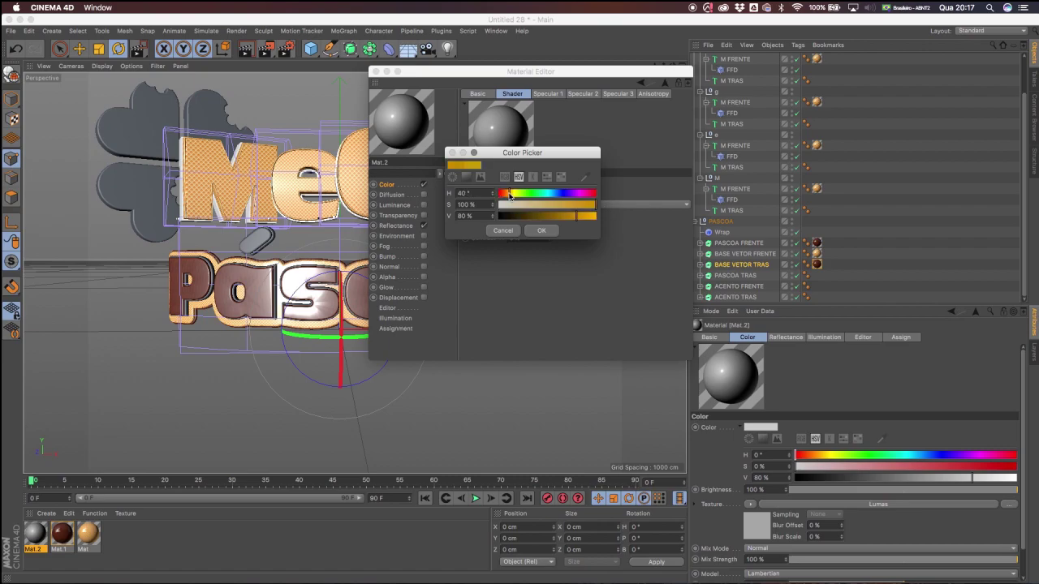
pyautogui.click(542, 231)
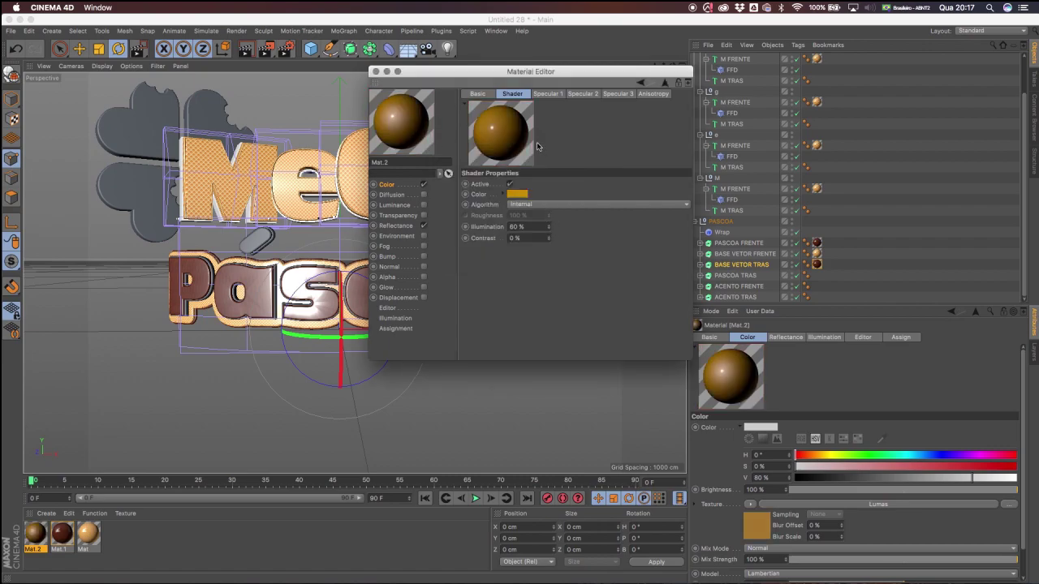
# Deactivate Specular 1 in the Lumas shader.
pyautogui.moveTo(526, 81); pyautogui.dragTo(533, 114)
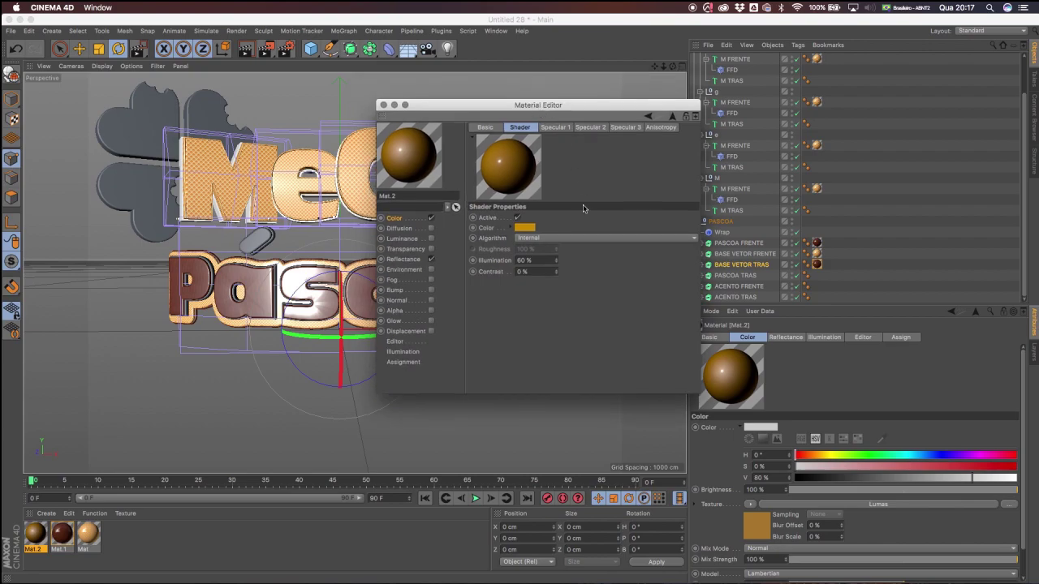
pyautogui.click(557, 127)
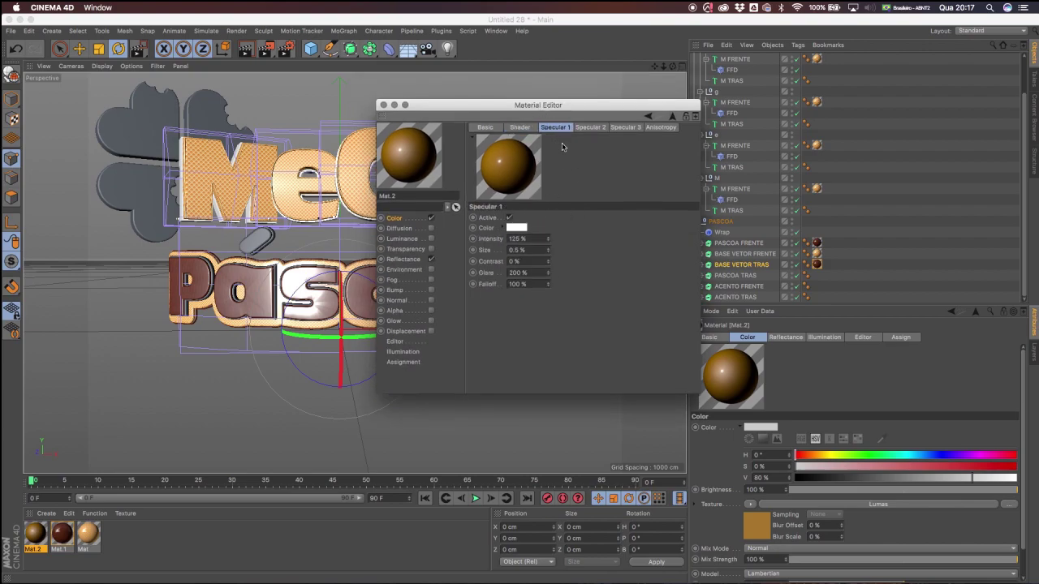
pyautogui.click(509, 217)
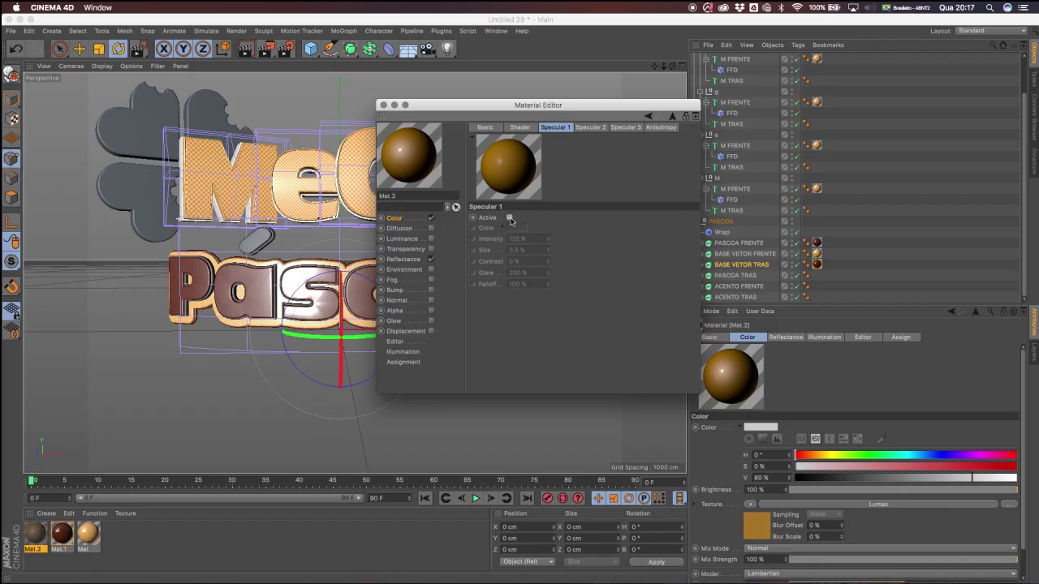
# Set the Lumas shader's Specular 2 color to a fully saturated golden yellow and its Intensity to 95%.
pyautogui.click(589, 128)
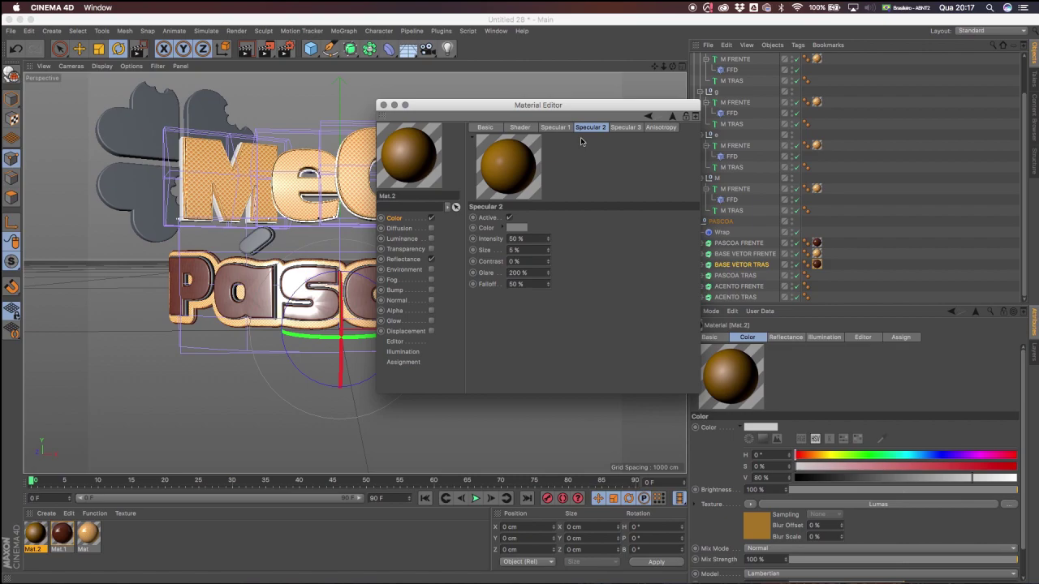
pyautogui.click(522, 228)
pyautogui.moveTo(505, 233)
pyautogui.mouseDown()
pyautogui.moveTo(576, 242)
pyautogui.moveTo(573, 252)
pyautogui.moveTo(509, 229)
pyautogui.mouseUp()
pyautogui.click(574, 250)
pyautogui.moveTo(574, 253); pyautogui.dragTo(572, 252)
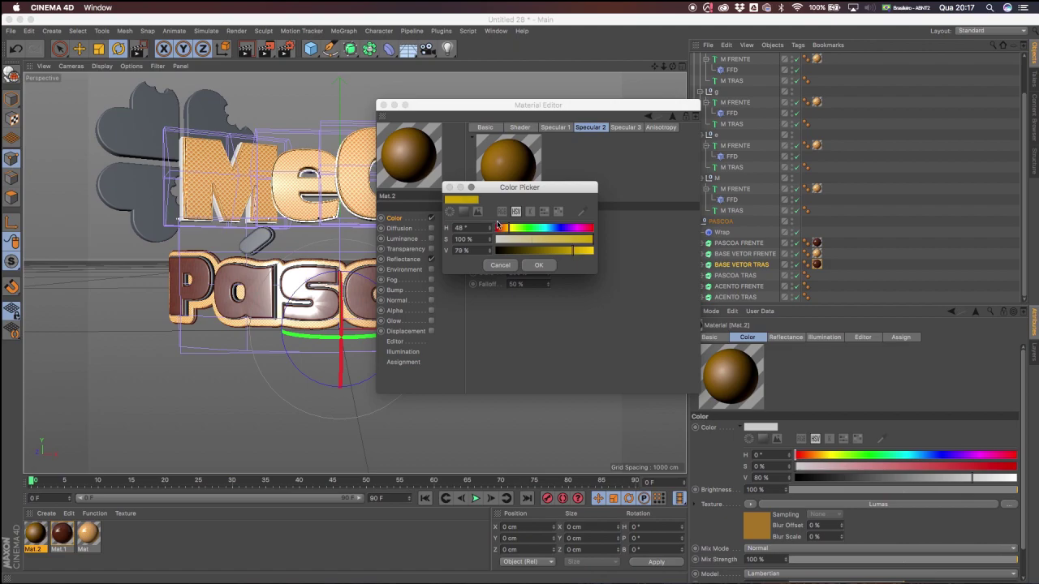
pyautogui.click(538, 264)
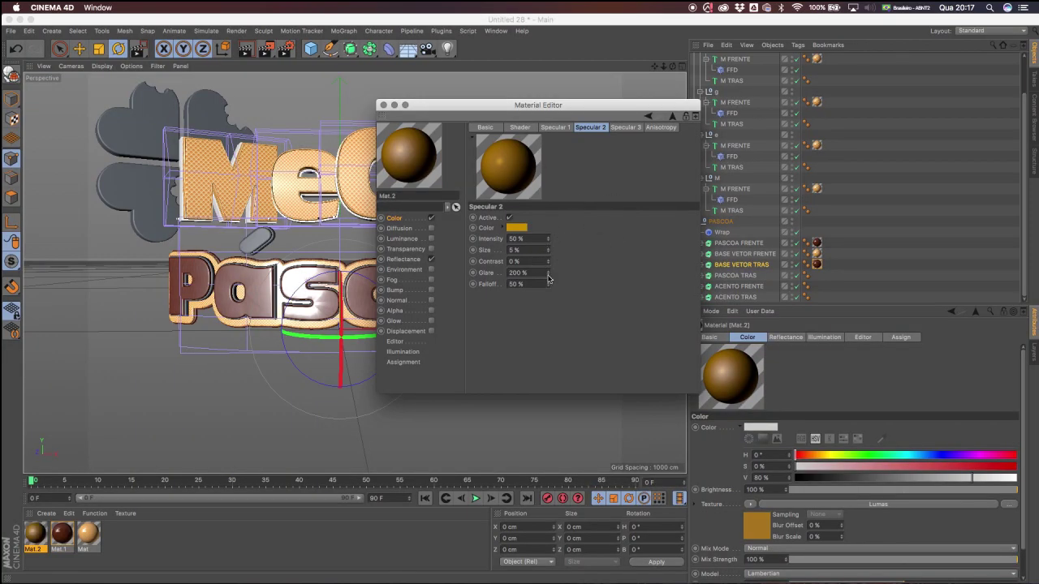
pyautogui.click(525, 239)
pyautogui.write('95')
pyautogui.press('Return')
# Set the Lumas shader's Specular 3 color to golden yellow with hue 44°, saturation 95% and value 100%, and its Size to 125%.
pyautogui.click(625, 127)
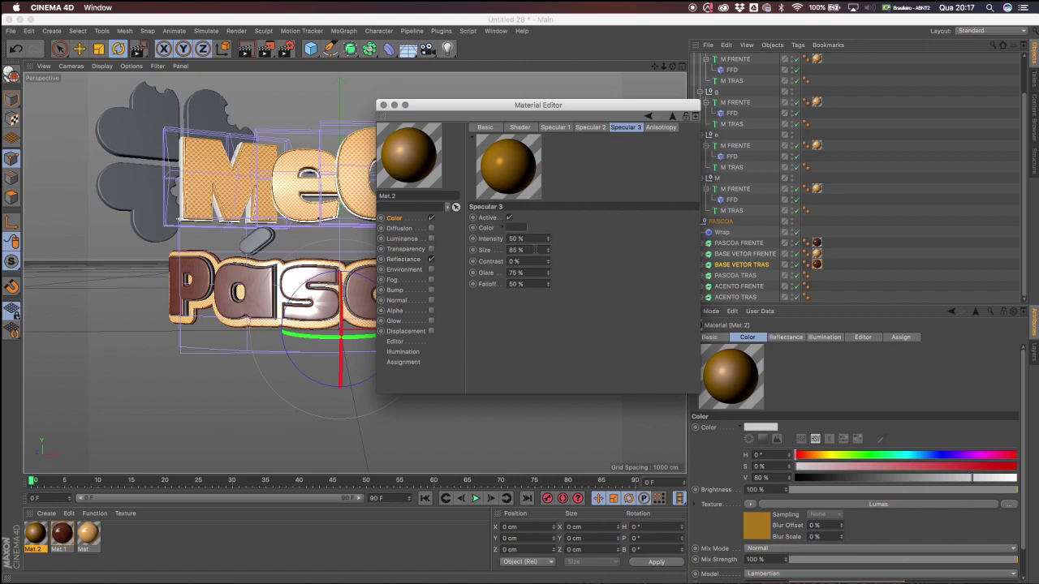
pyautogui.click(518, 228)
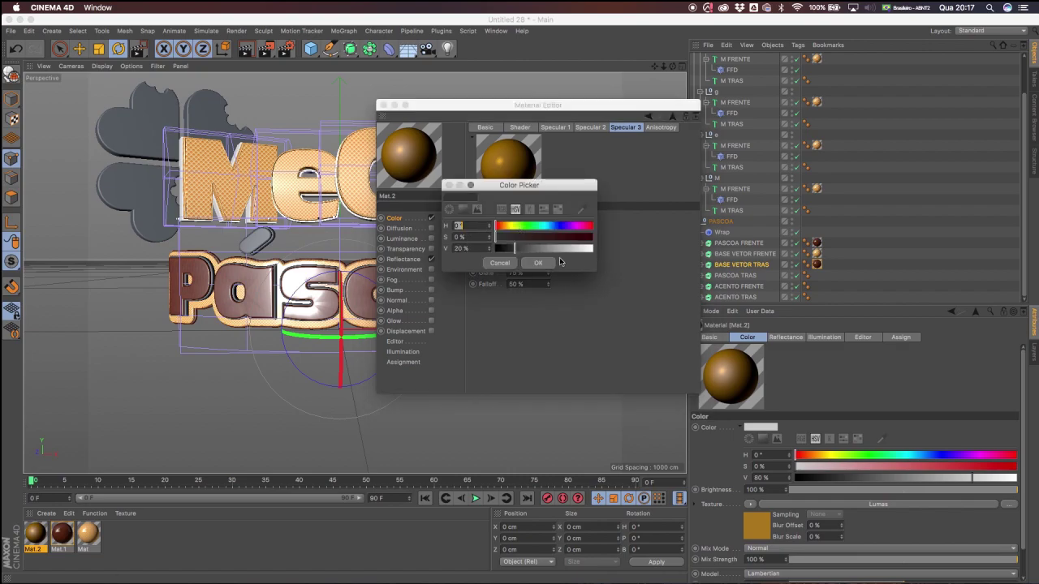
pyautogui.moveTo(524, 229); pyautogui.dragTo(509, 228)
pyautogui.click(588, 237)
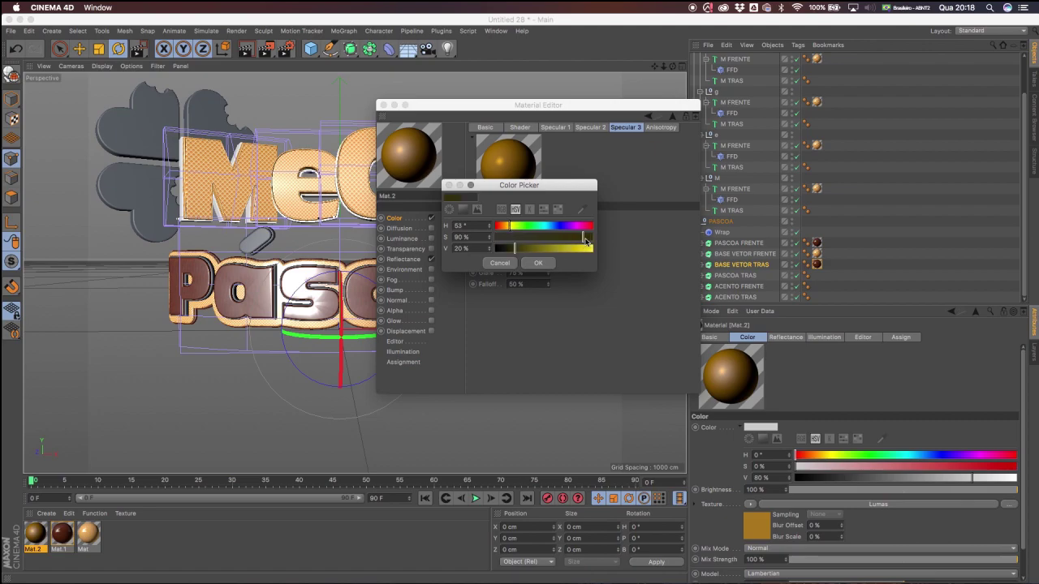
pyautogui.moveTo(590, 248); pyautogui.dragTo(609, 254)
pyautogui.moveTo(514, 228); pyautogui.dragTo(512, 229)
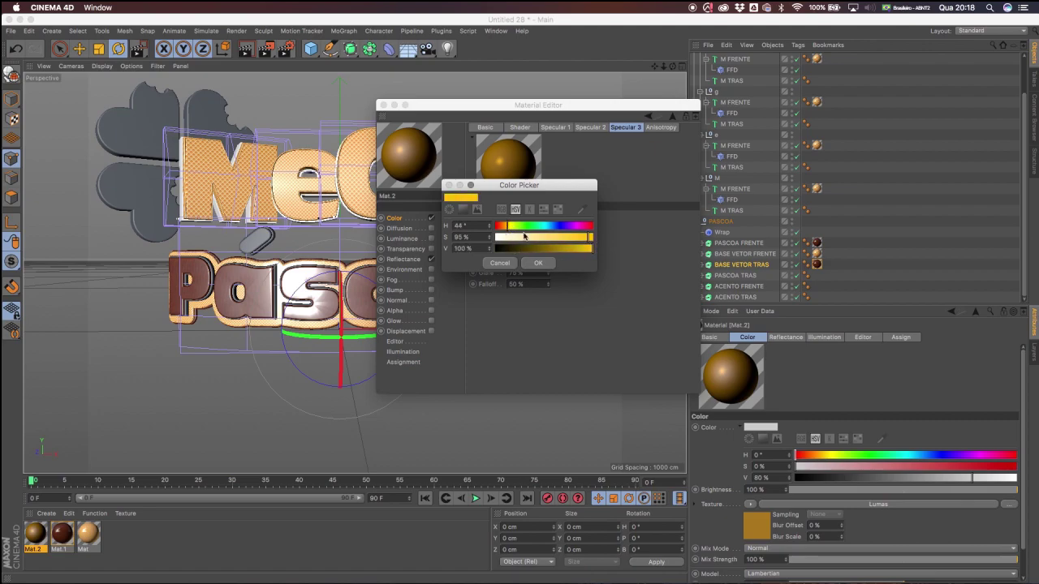
pyautogui.click(542, 263)
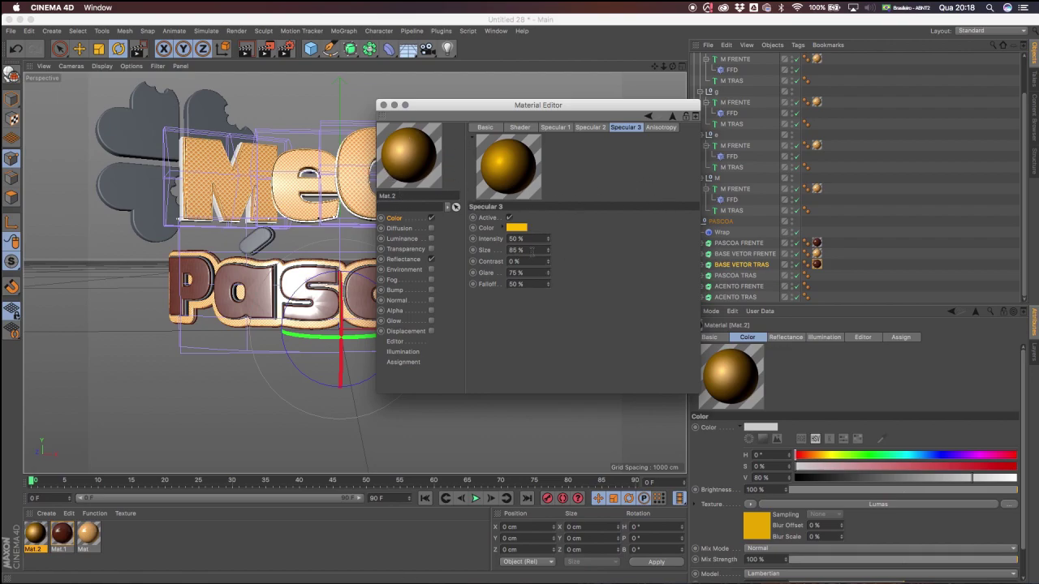
pyautogui.moveTo(546, 252)
pyautogui.mouseDown()
pyautogui.moveTo(558, 237)
pyautogui.moveTo(550, 248)
pyautogui.mouseUp()
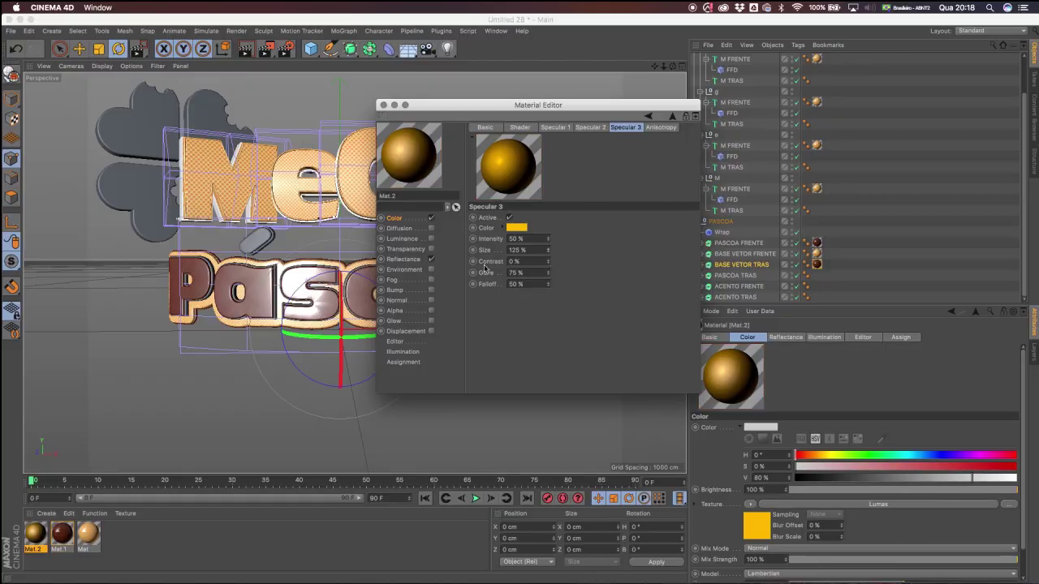
# Add a GGX layer to the golden material's Reflectance channel.
pyautogui.moveTo(558, 105); pyautogui.dragTo(572, 98)
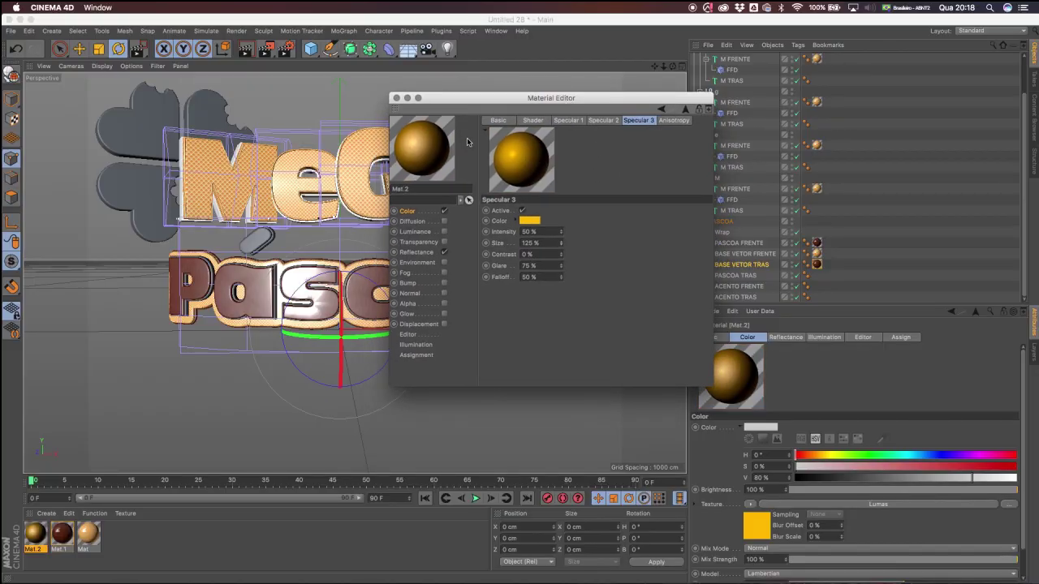
pyautogui.click(439, 252)
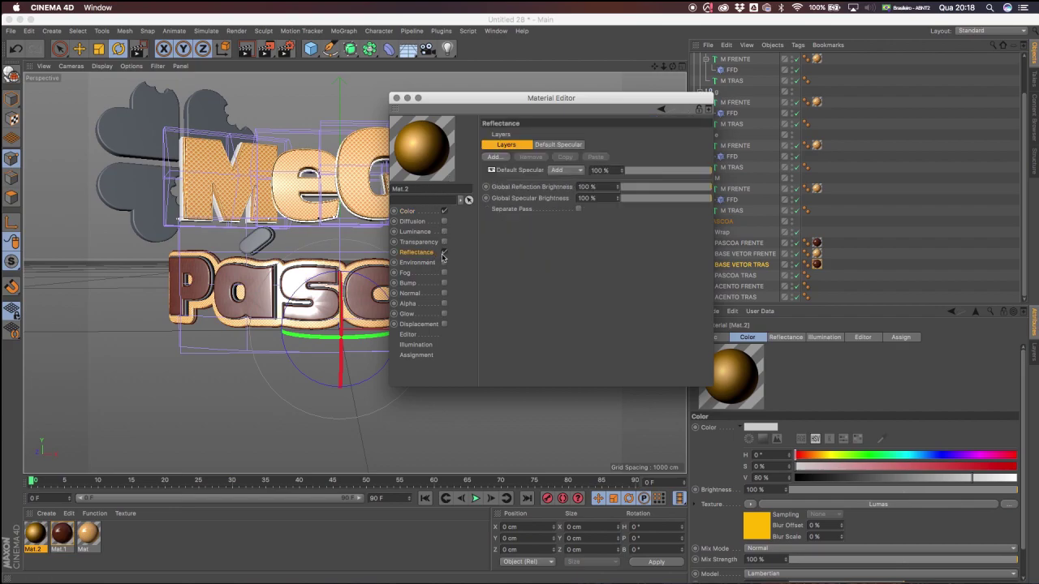
pyautogui.click(496, 158)
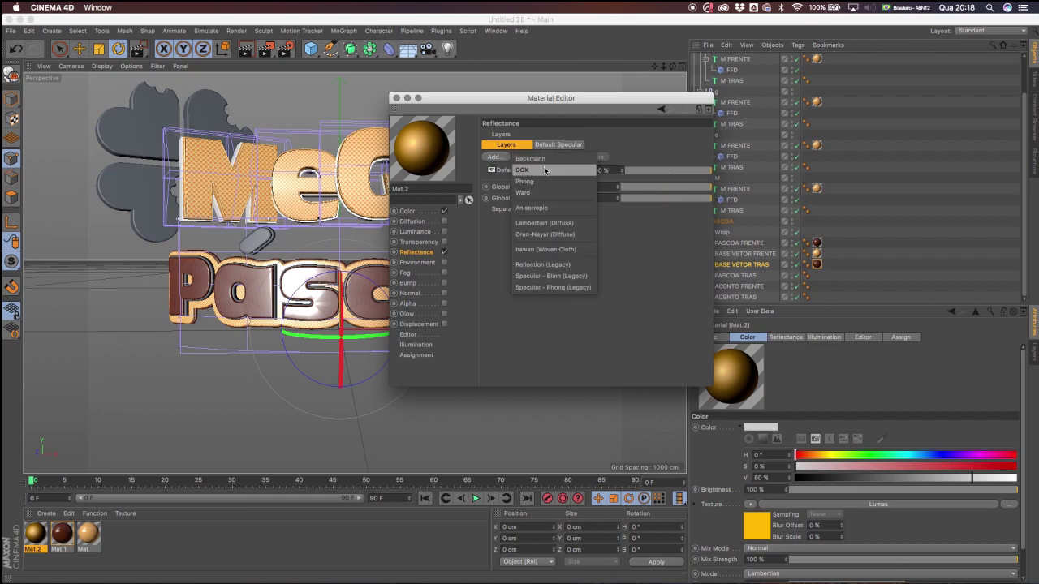
pyautogui.click(543, 172)
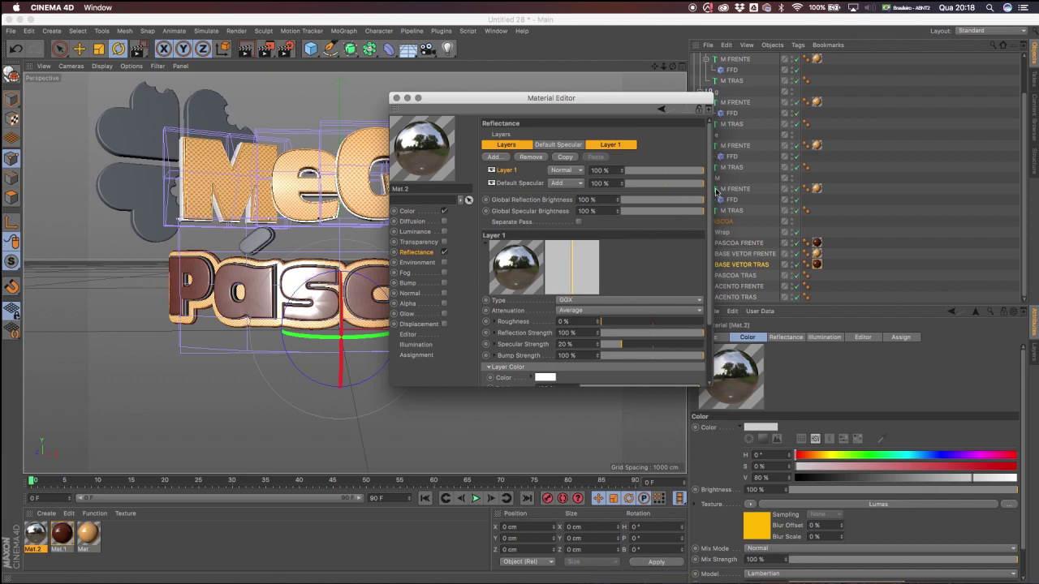
# Set the Layer Color of the golden material's GGX layer to a saturated yellow.
pyautogui.scroll(-2, 614, 288)
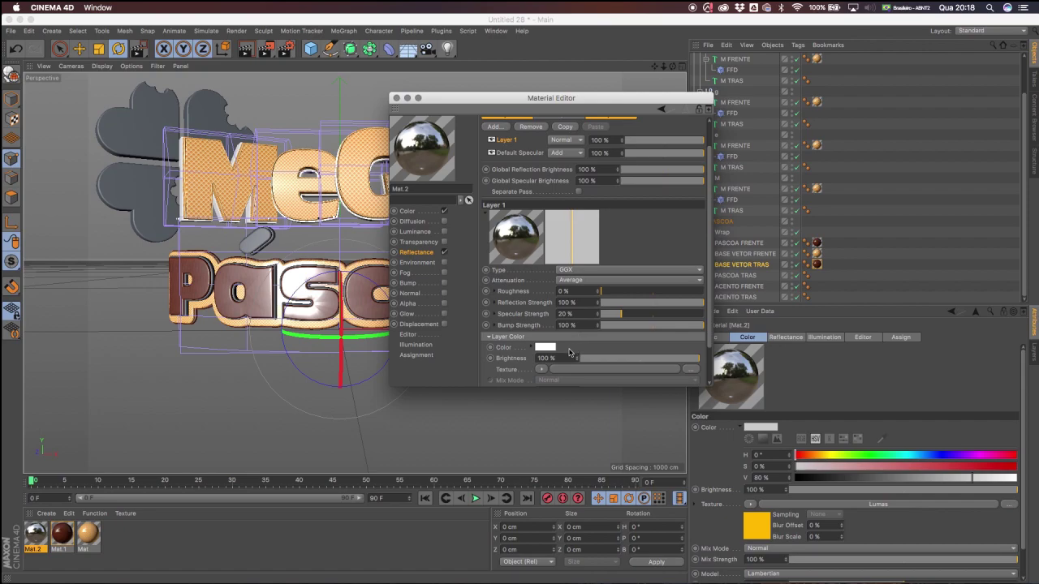
pyautogui.click(545, 347)
pyautogui.click(536, 346)
pyautogui.moveTo(602, 356); pyautogui.dragTo(619, 358)
pyautogui.click(578, 383)
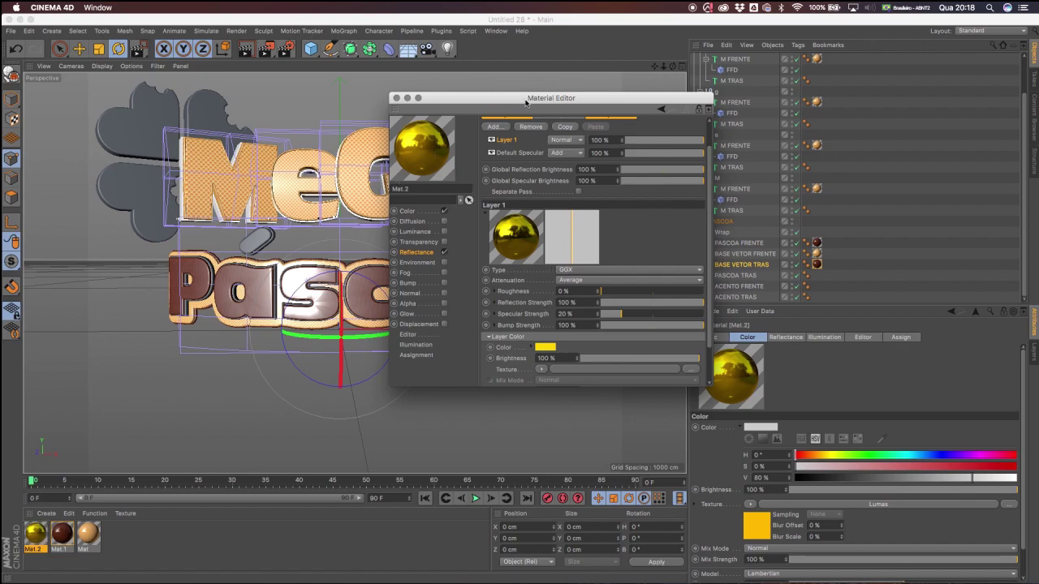
# Keep the GGX layer's Roughness at 0%, set Global Reflection Brightness to 69%, and close the golden material's editor.
pyautogui.moveTo(528, 99); pyautogui.dragTo(634, 95)
pyautogui.scroll(3, 808, 227)
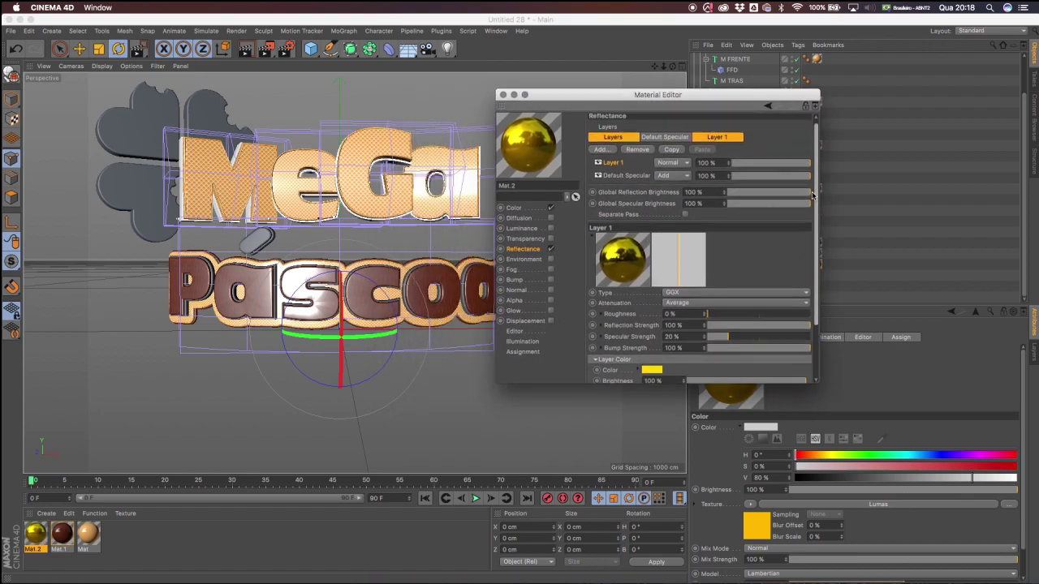
pyautogui.moveTo(703, 96); pyautogui.dragTo(615, 99)
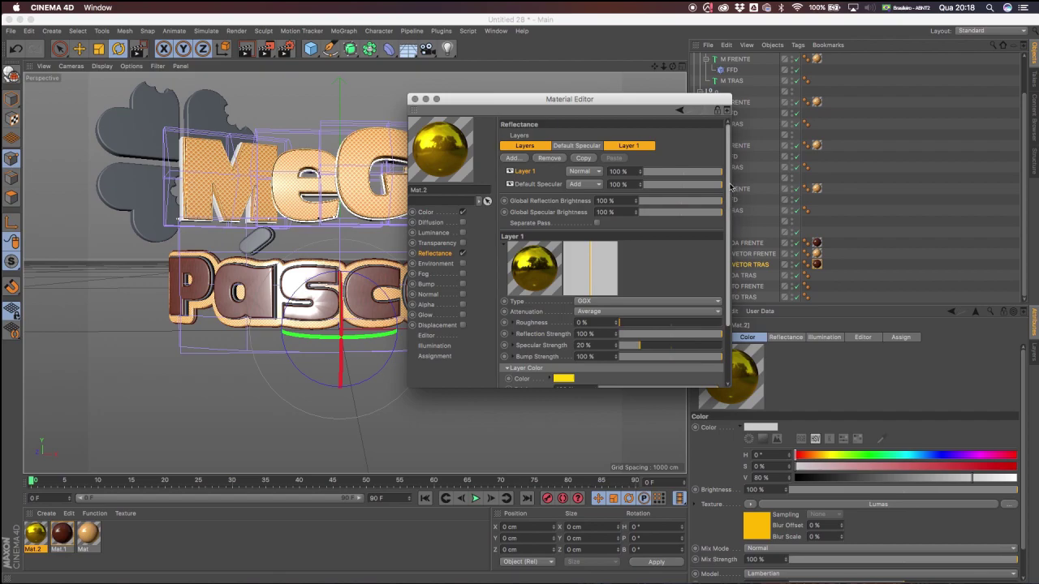
pyautogui.click(630, 323)
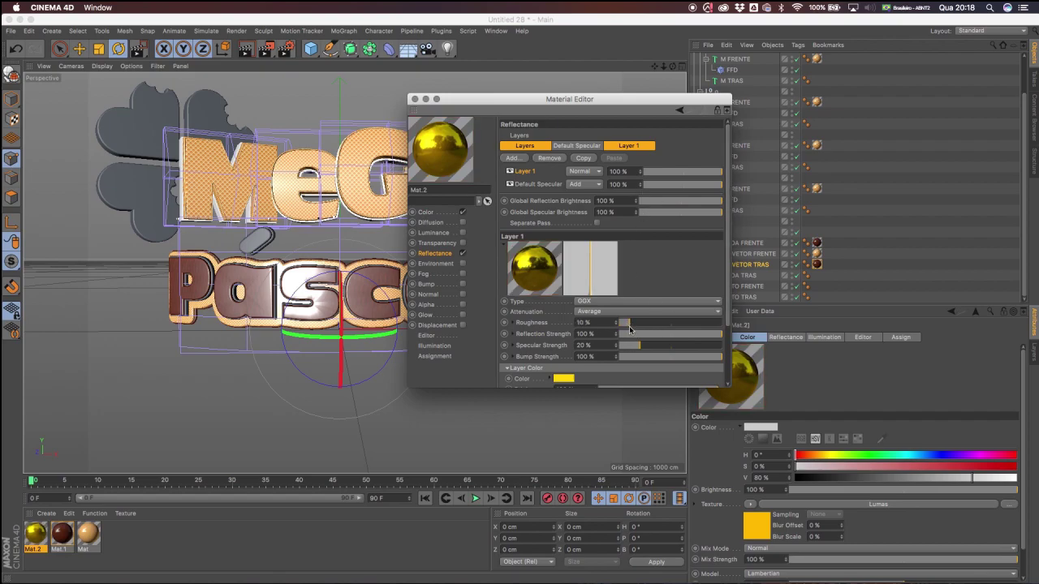
pyautogui.moveTo(631, 324); pyautogui.dragTo(596, 324)
pyautogui.click(714, 201)
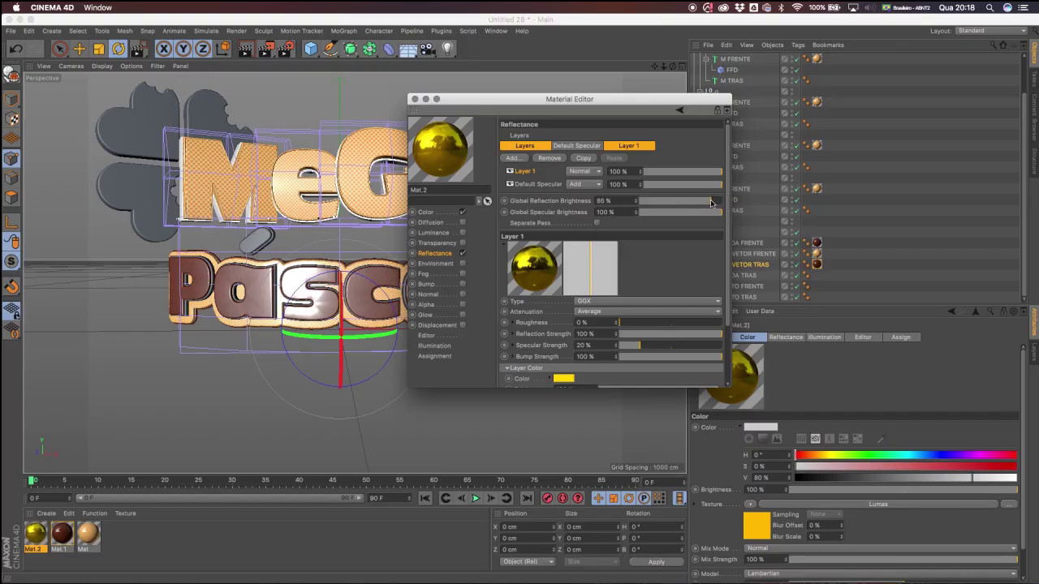
pyautogui.moveTo(712, 203); pyautogui.dragTo(699, 205)
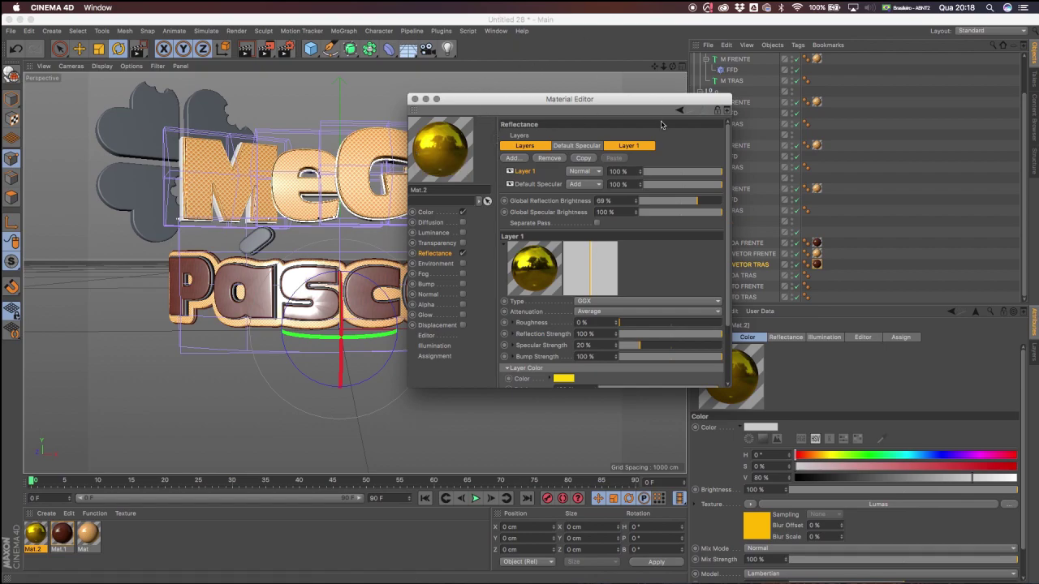
pyautogui.click(415, 100)
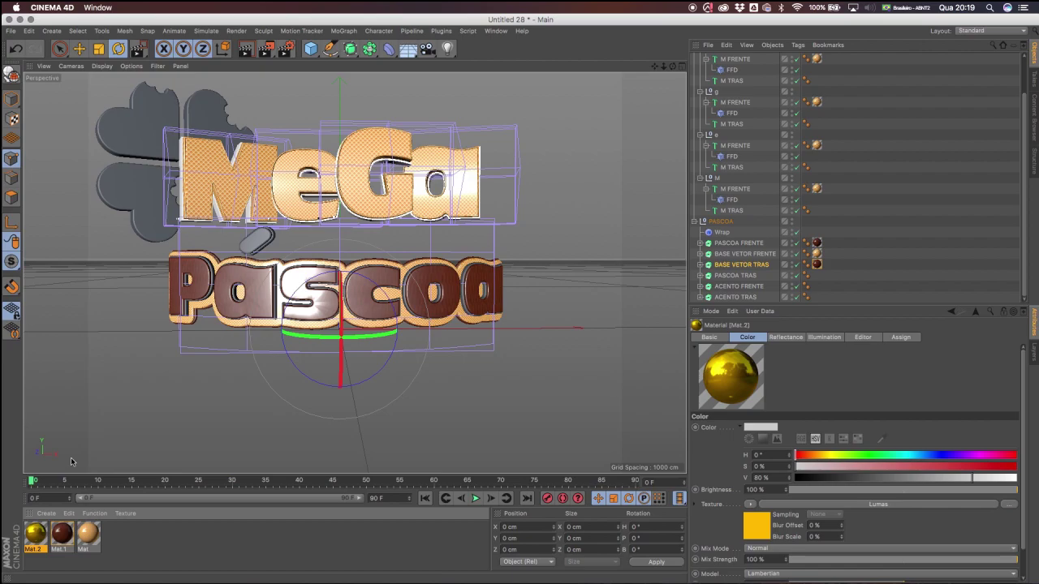
# Apply the golden material to PASCOA TRAS and ACENTO TRAS, and the chocolate material to ACENTO FRENTE.
pyautogui.click(734, 278)
pyautogui.moveTo(34, 537); pyautogui.dragTo(751, 277)
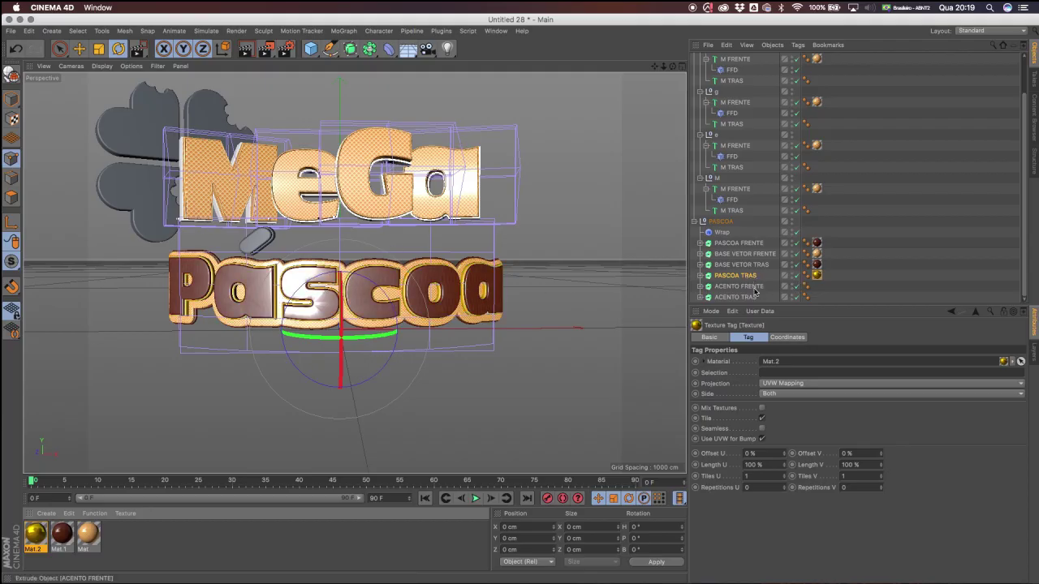
pyautogui.moveTo(42, 527); pyautogui.dragTo(762, 292)
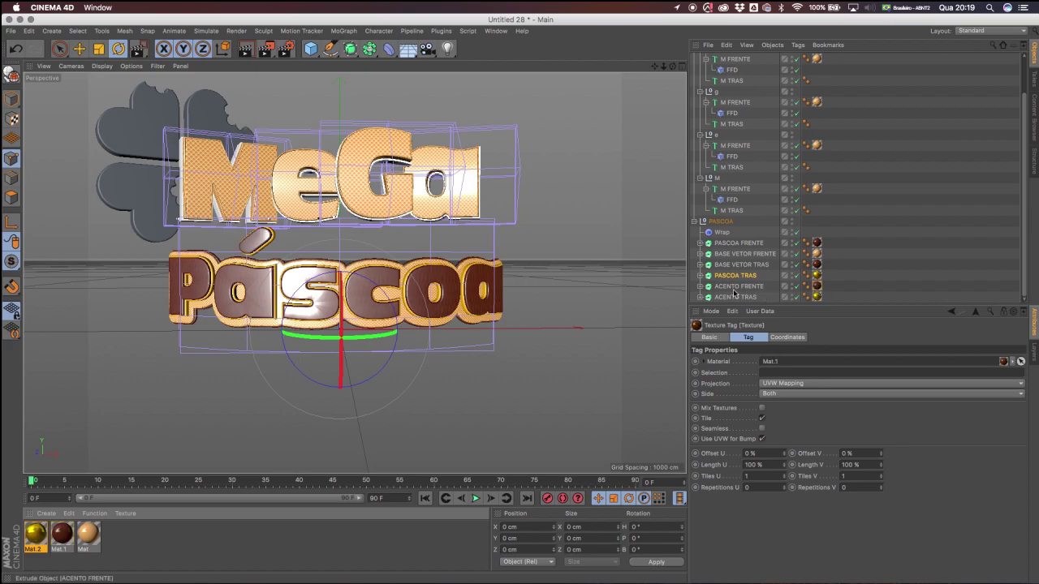
# Render a region around the Páscoa lettering to preview its materials.
pyautogui.click(271, 51)
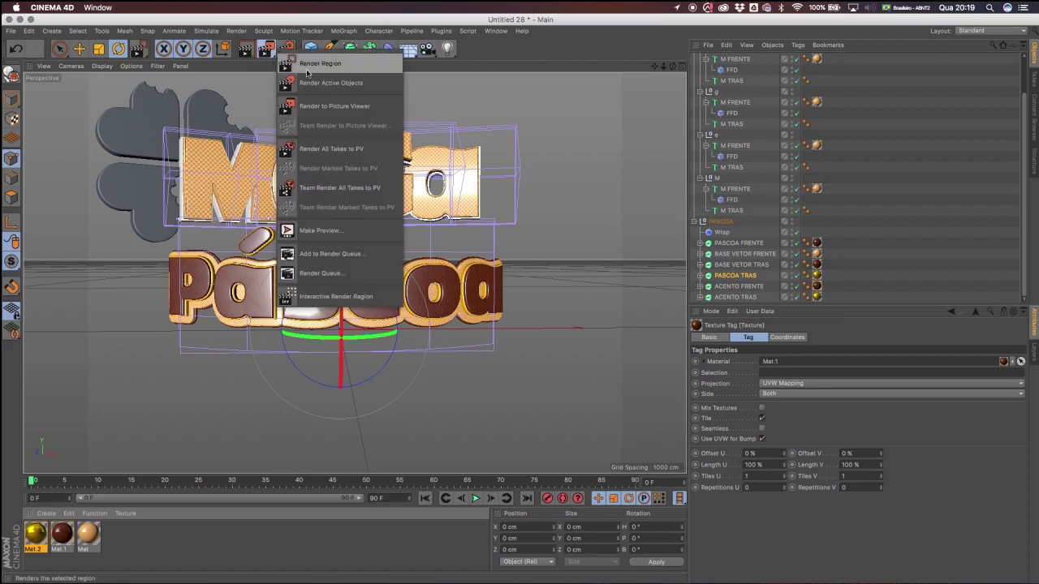
pyautogui.click(322, 63)
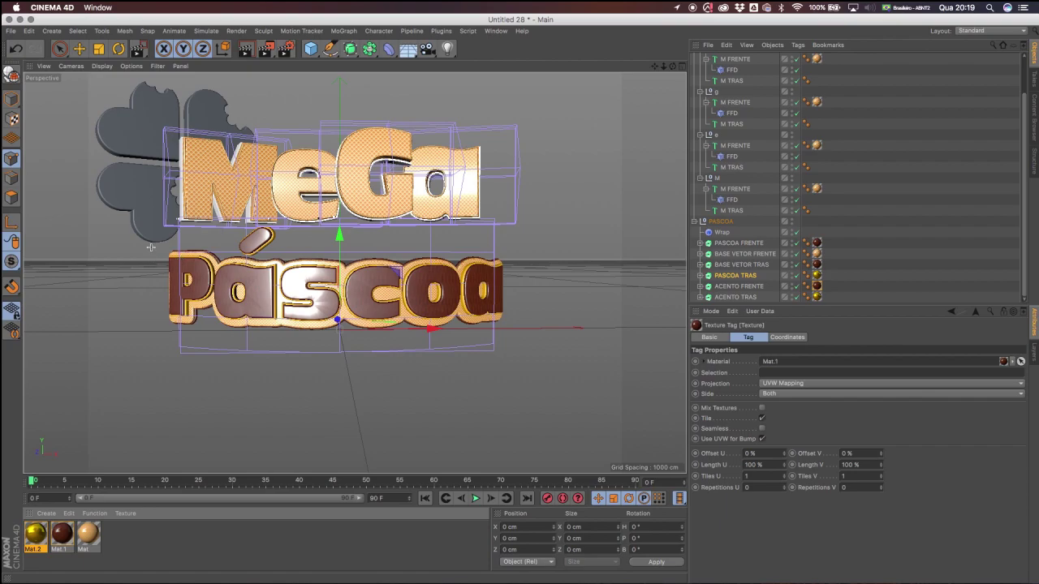
pyautogui.moveTo(151, 251); pyautogui.dragTo(541, 352)
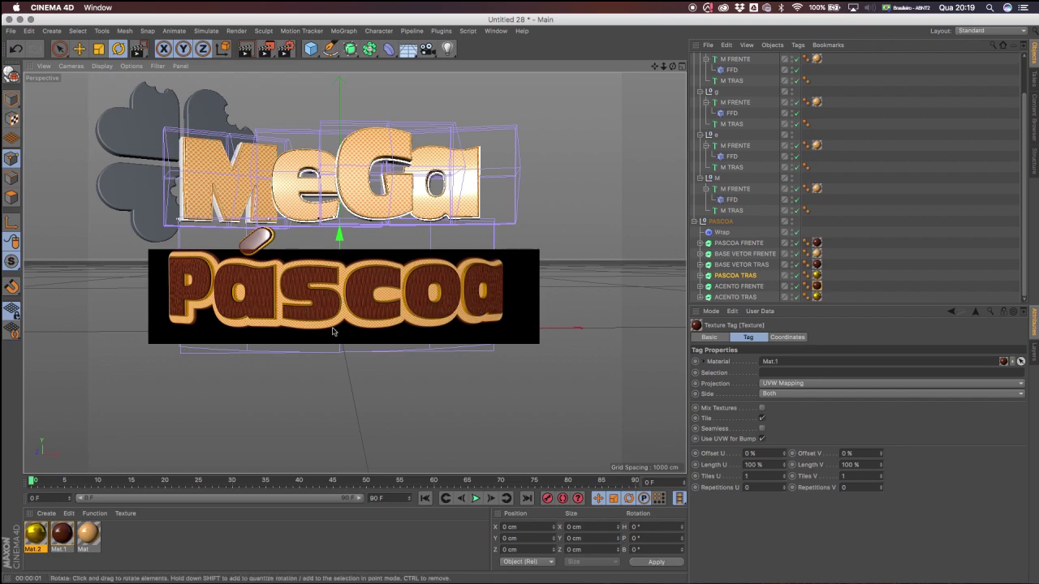
# Open the chocolate material Mat.1 for editing and enable its Bump channel.
pyautogui.click(55, 544)
pyautogui.doubleClick(62, 533)
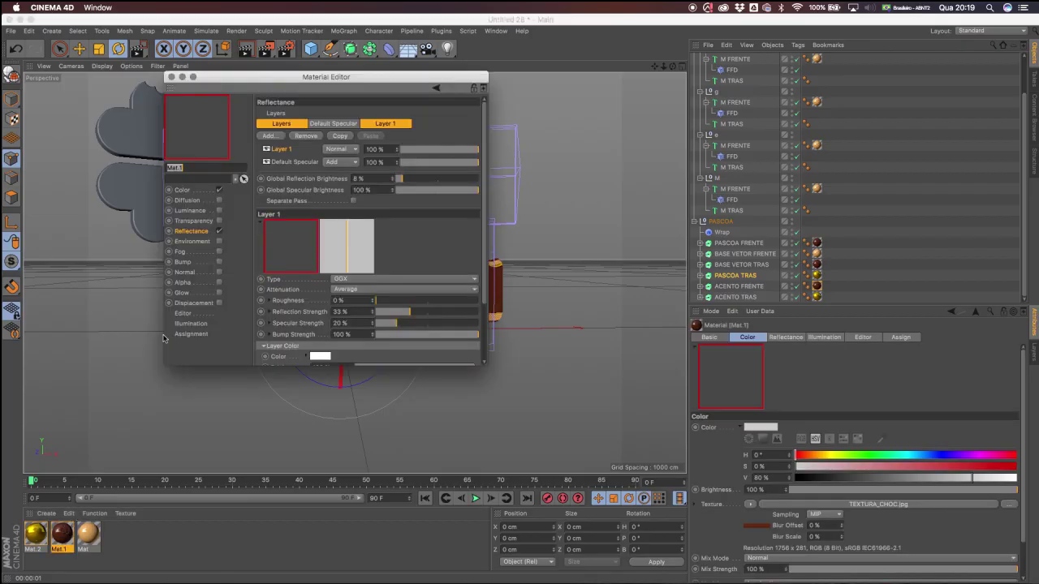
pyautogui.click(205, 263)
pyautogui.click(219, 262)
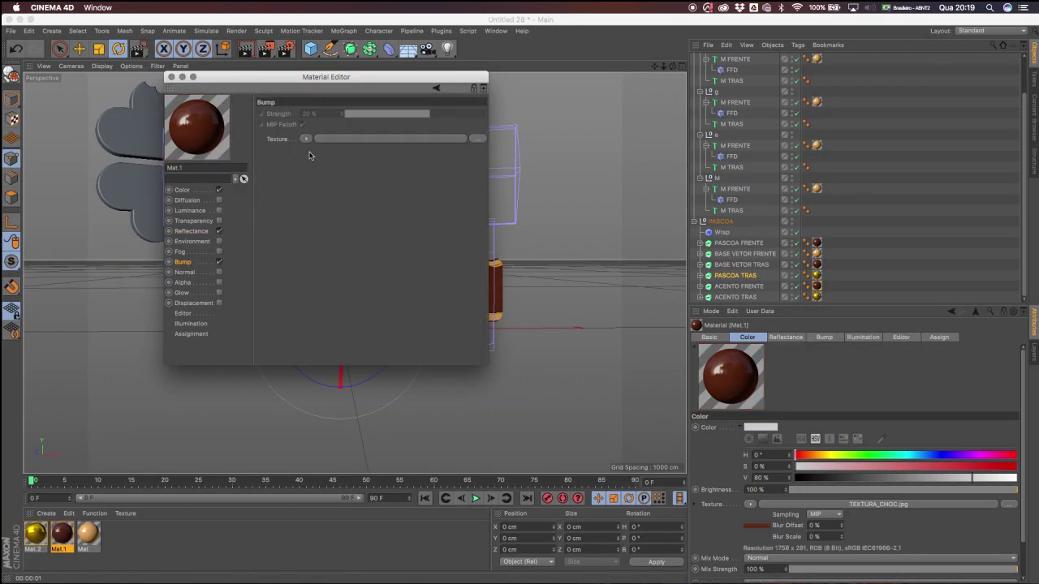
pyautogui.moveTo(325, 91); pyautogui.dragTo(538, 83)
# Set the chocolate material's reflectance Layer Color to golden yellow with hue 44°, saturation 93% and value 100%.
pyautogui.click(405, 223)
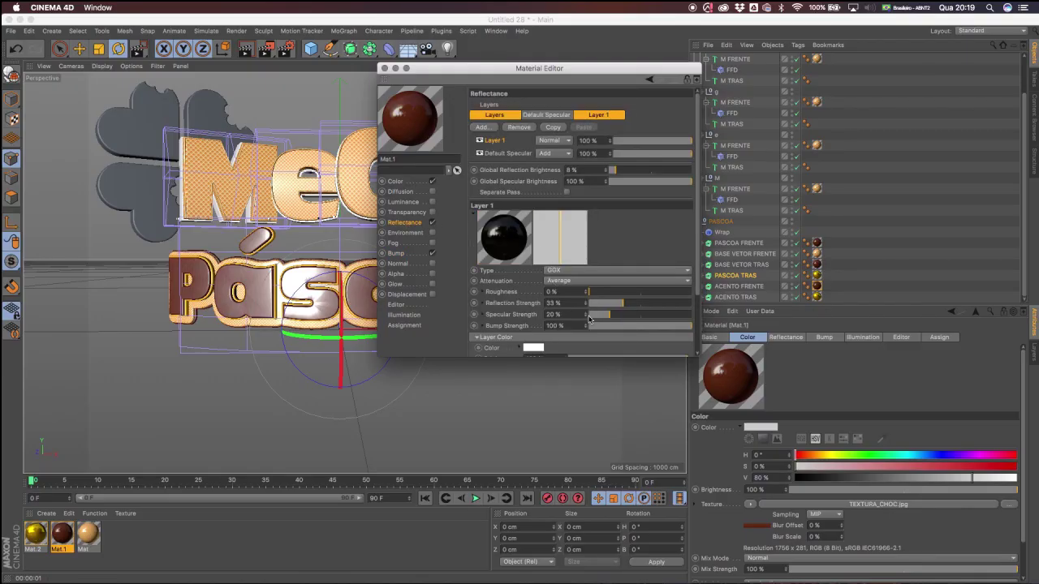
pyautogui.scroll(-2, 584, 268)
pyautogui.click(533, 317)
pyautogui.click(515, 317)
pyautogui.moveTo(514, 318); pyautogui.dragTo(518, 319)
pyautogui.moveTo(525, 277); pyautogui.dragTo(677, 239)
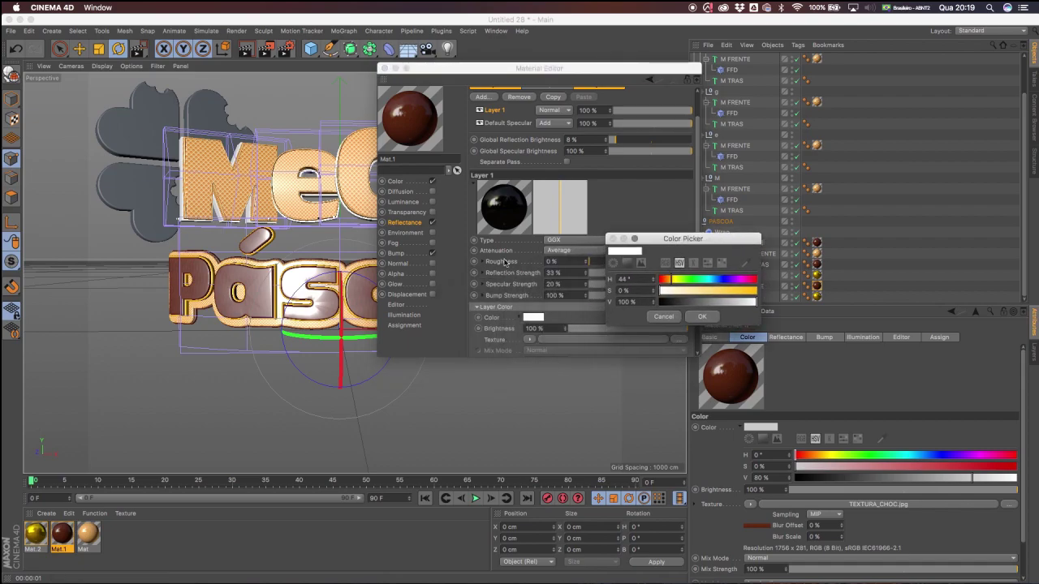
pyautogui.click(755, 291)
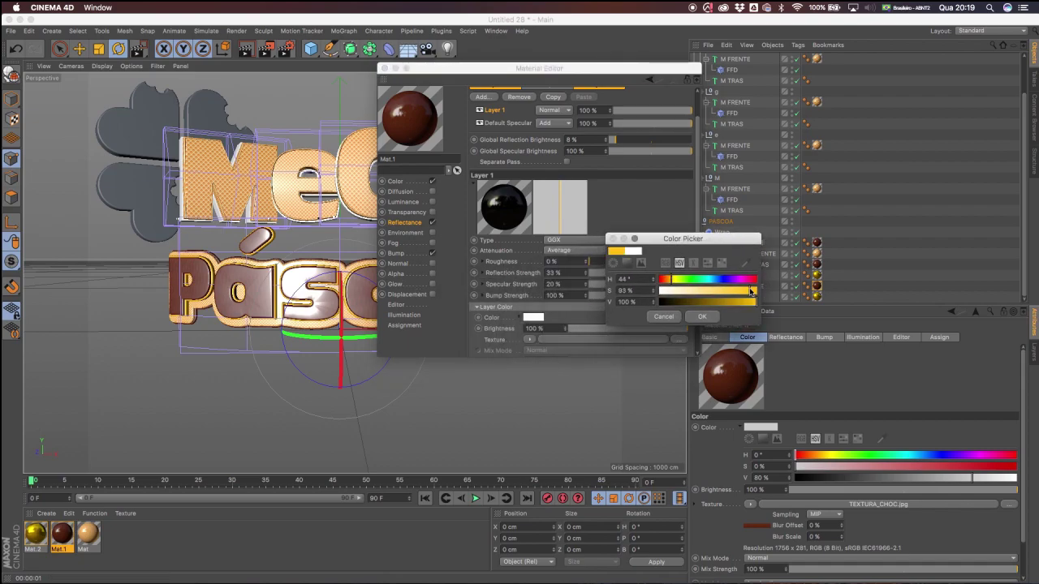
pyautogui.click(702, 317)
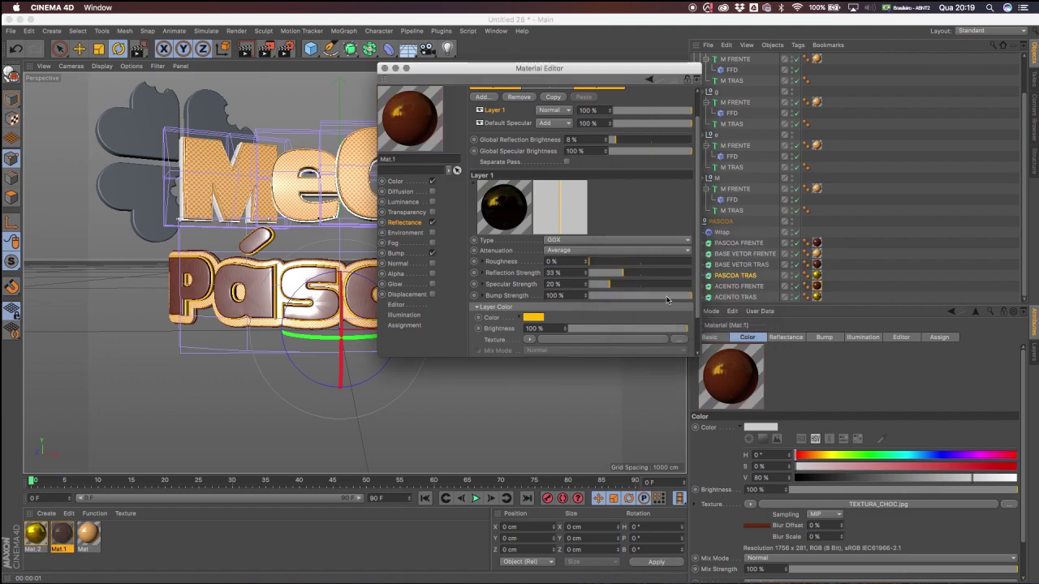
# Soften the chocolate material's reflectance Layer Color to 43% saturation.
pyautogui.click(542, 318)
pyautogui.moveTo(609, 328); pyautogui.dragTo(578, 342)
pyautogui.click(561, 330)
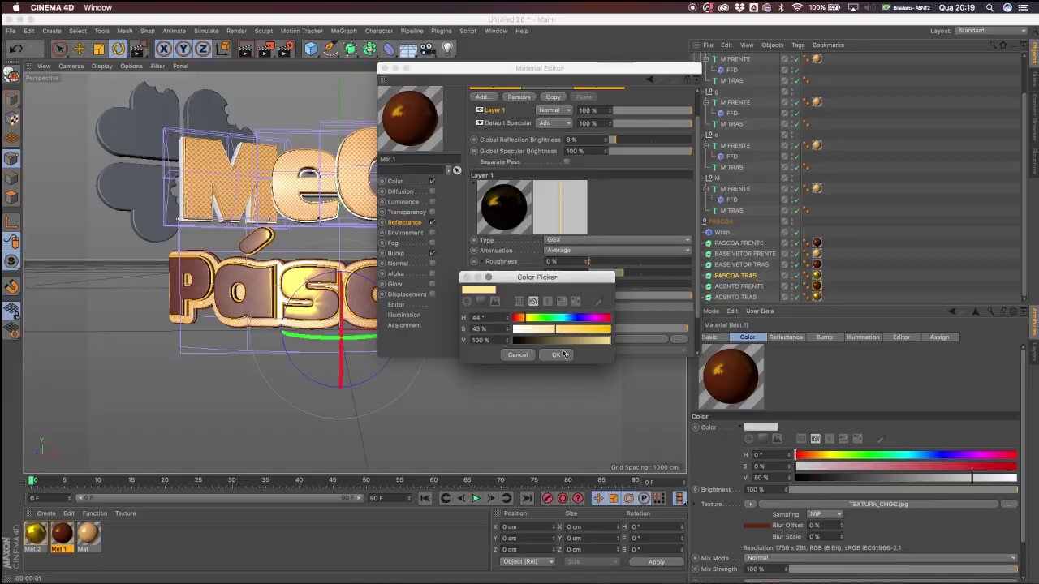
pyautogui.click(560, 355)
# Load TEXTURA_CHOC.jpg as the chocolate material's bump texture with a copy in the project, and set the bump strength to 28%.
pyautogui.moveTo(464, 72); pyautogui.dragTo(513, 77)
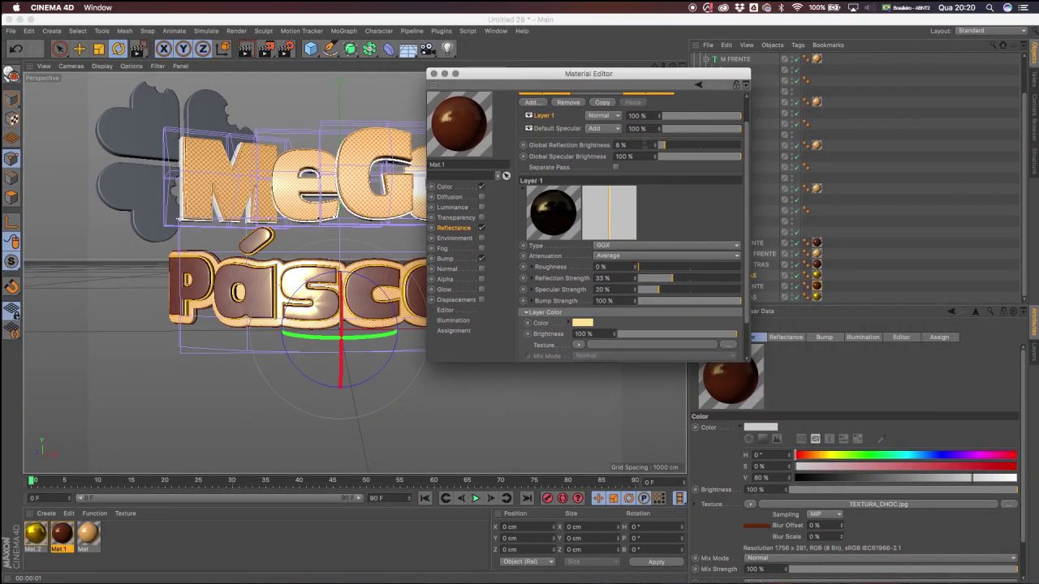
pyautogui.click(452, 260)
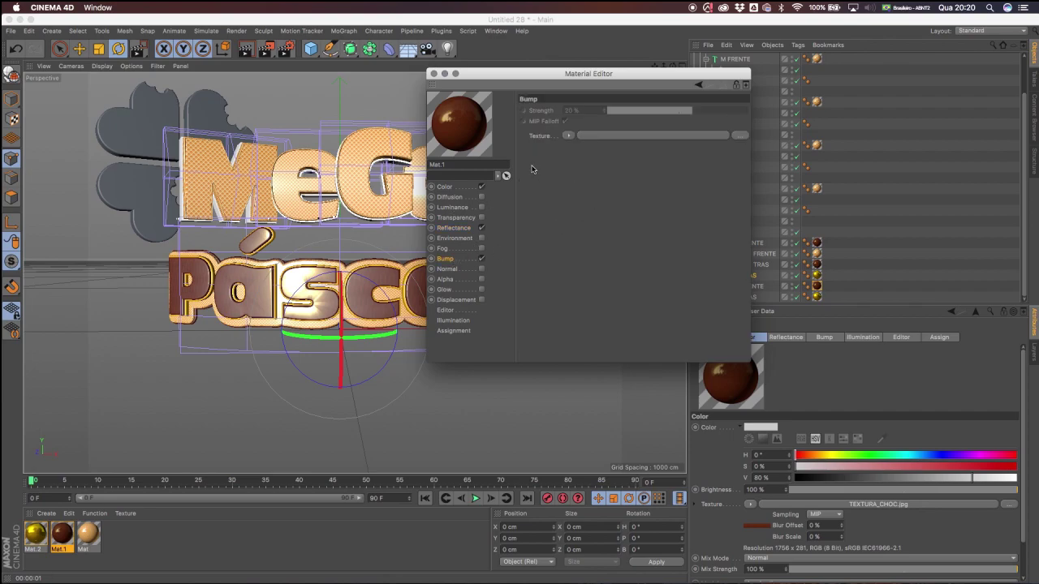
pyautogui.click(601, 136)
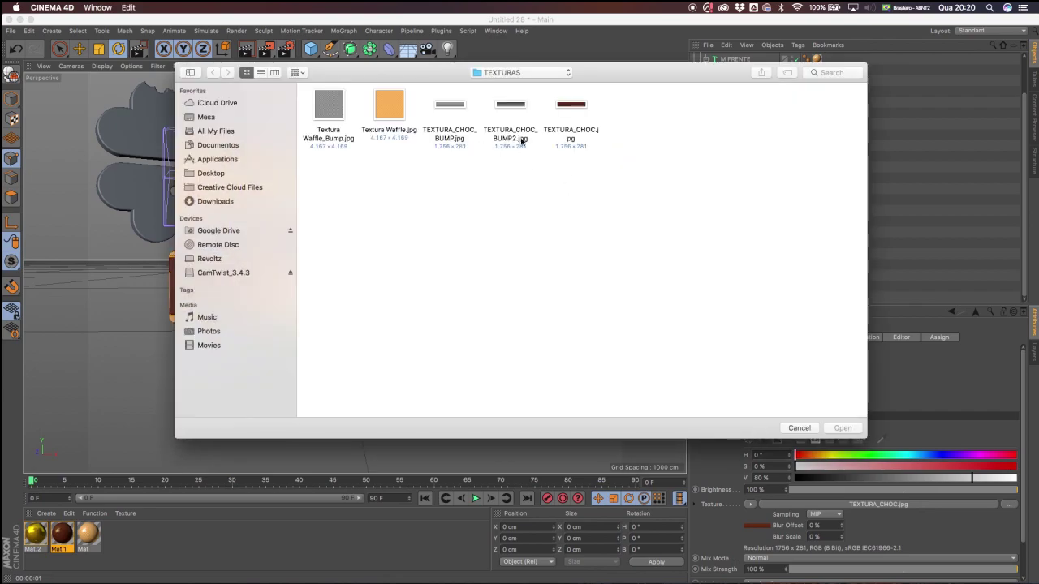
pyautogui.click(571, 107)
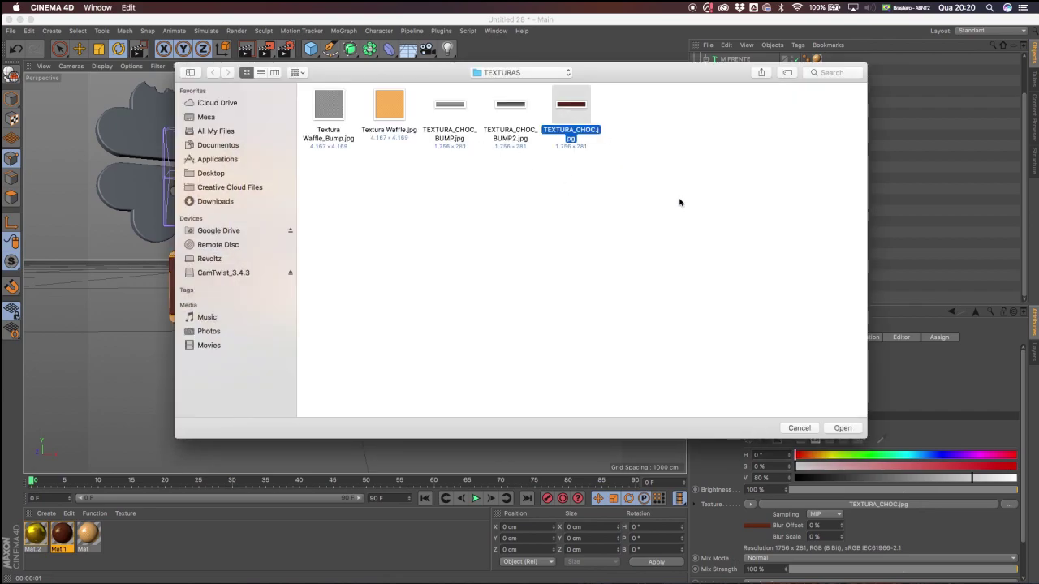
pyautogui.click(840, 428)
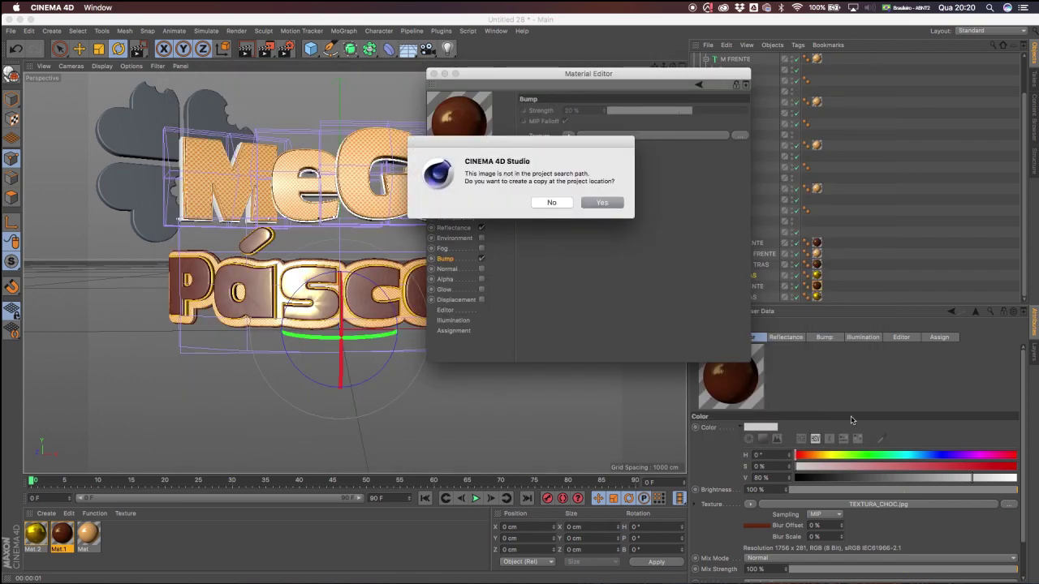
pyautogui.click(603, 200)
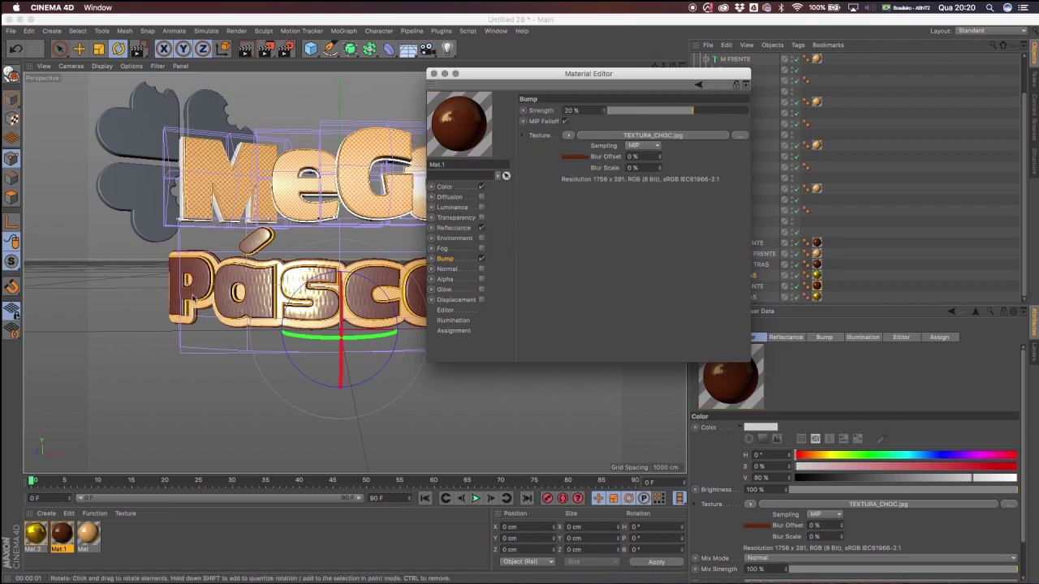
pyautogui.moveTo(687, 111)
pyautogui.mouseDown()
pyautogui.moveTo(705, 111)
pyautogui.moveTo(694, 112)
pyautogui.mouseUp()
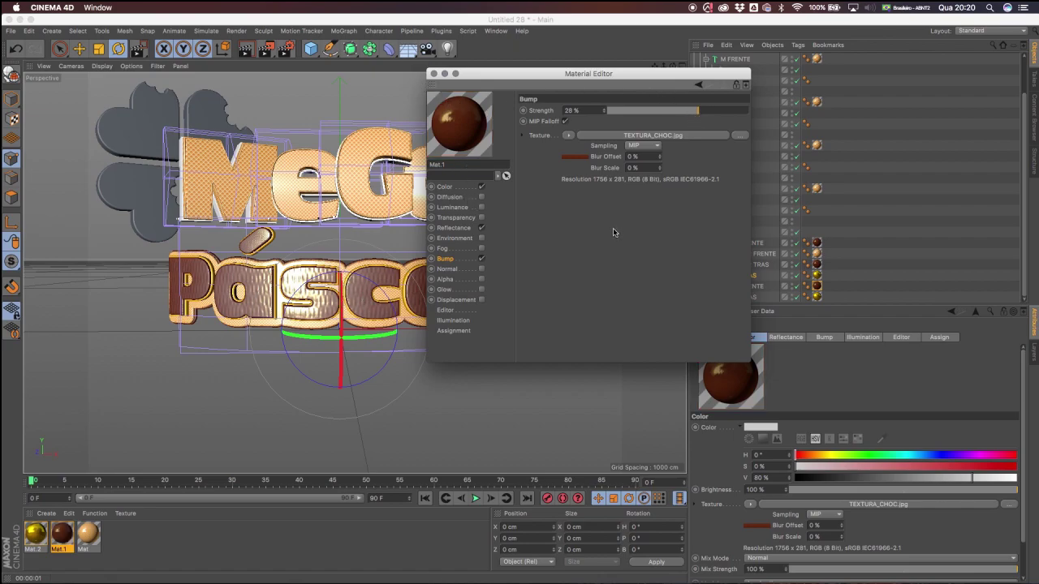
pyautogui.click(433, 73)
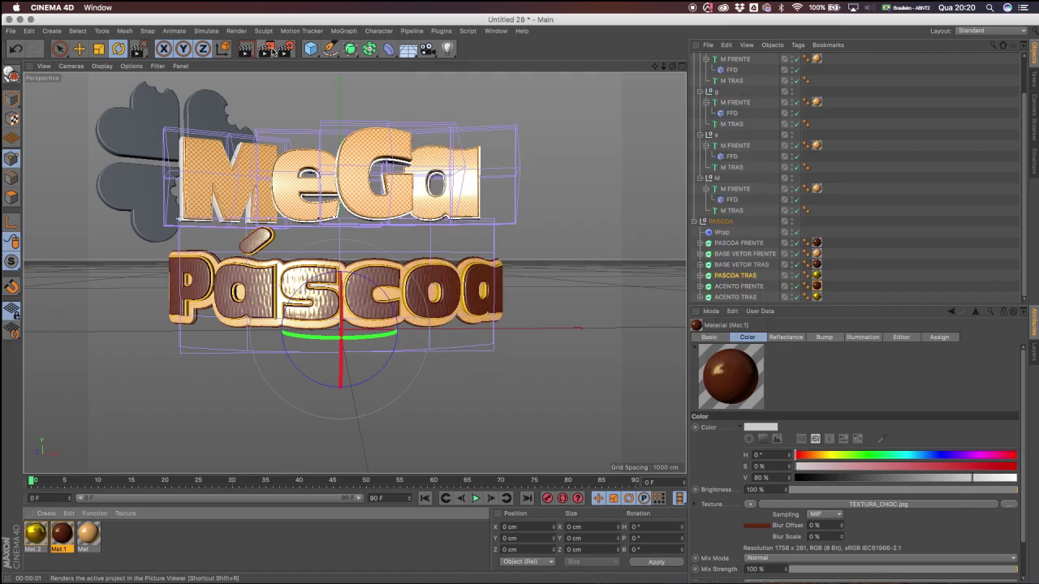
# Render a region around the Páscoa lettering to check the chocolate bump.
pyautogui.moveTo(272, 52); pyautogui.dragTo(297, 69)
pyautogui.moveTo(537, 235); pyautogui.dragTo(124, 352)
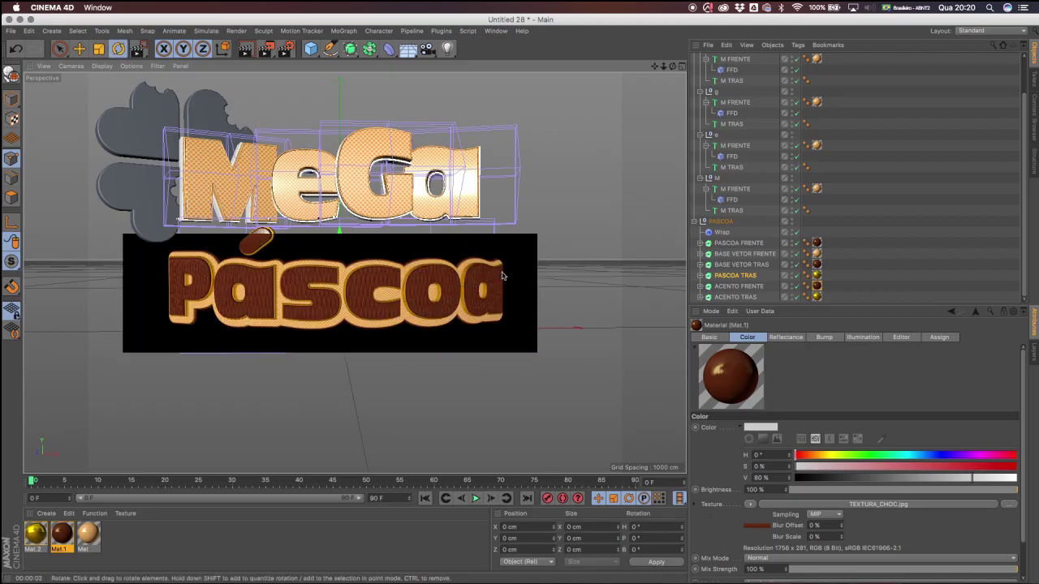
pyautogui.click(379, 292)
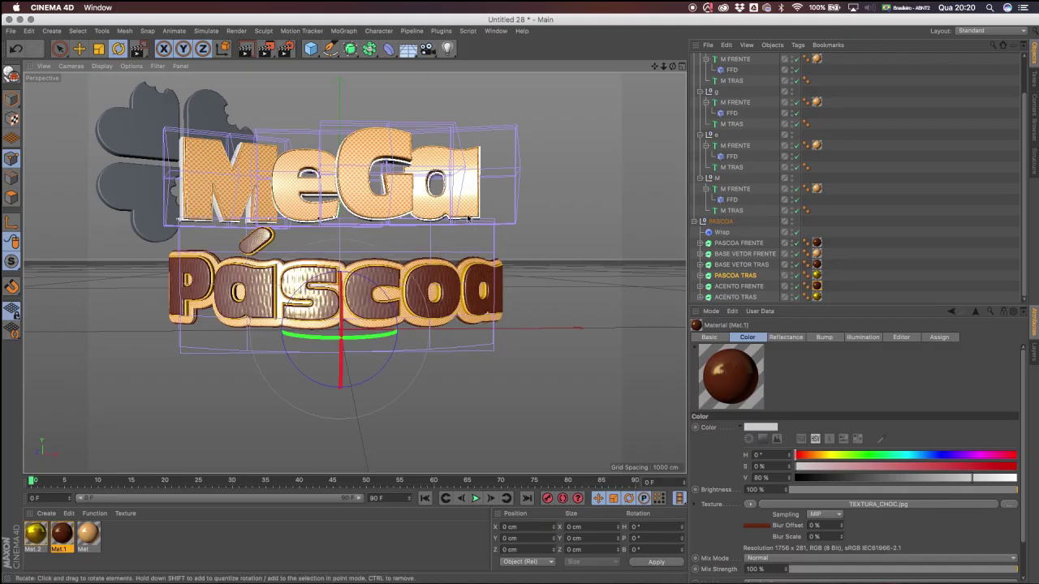
# Apply the chocolate material Mat.1 to the bitten clover and render a region around it as a preview.
pyautogui.moveTo(68, 528); pyautogui.dragTo(231, 206)
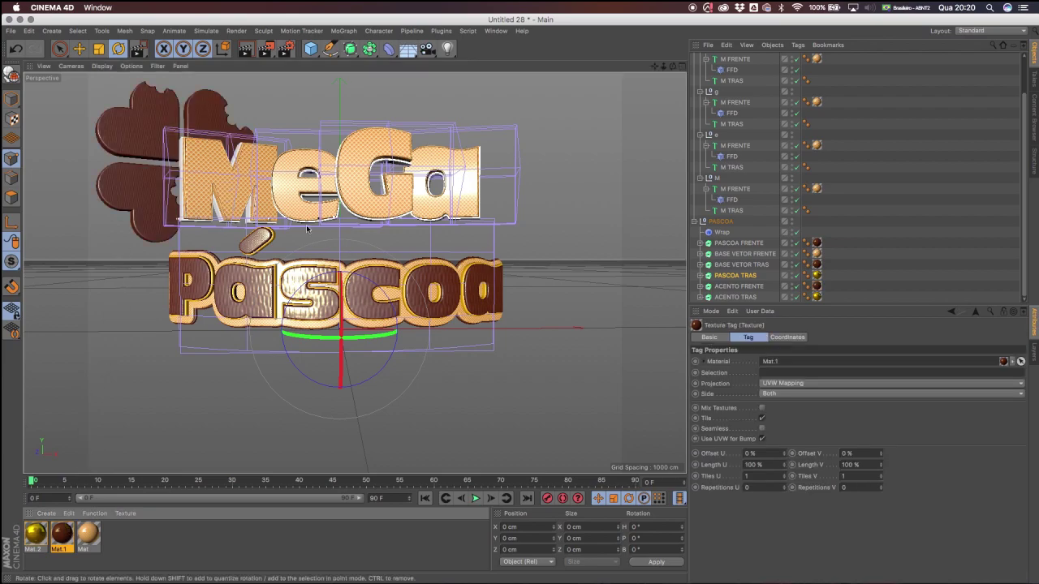
pyautogui.moveTo(266, 50); pyautogui.dragTo(69, 271)
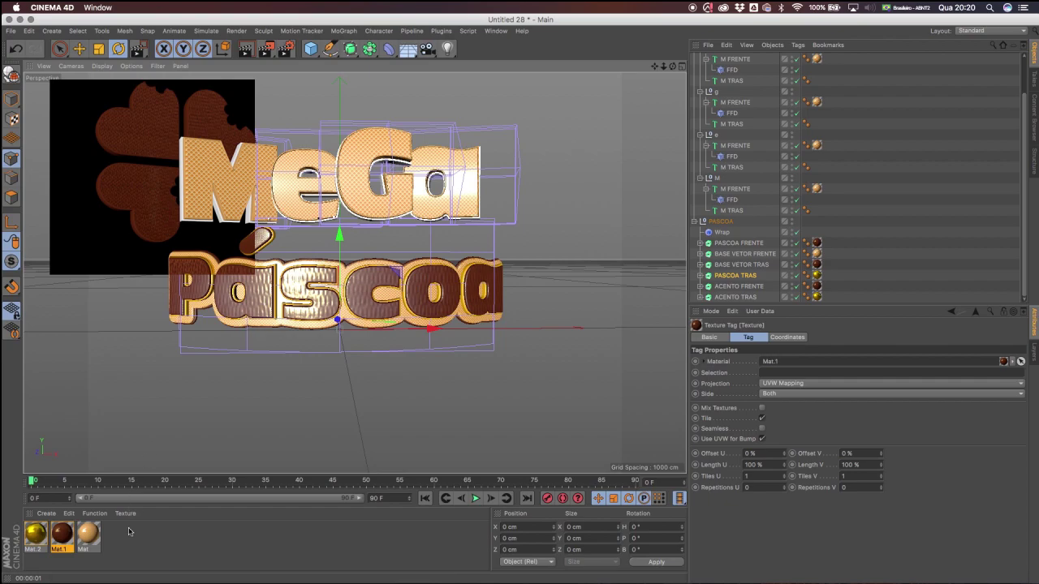
pyautogui.click(103, 548)
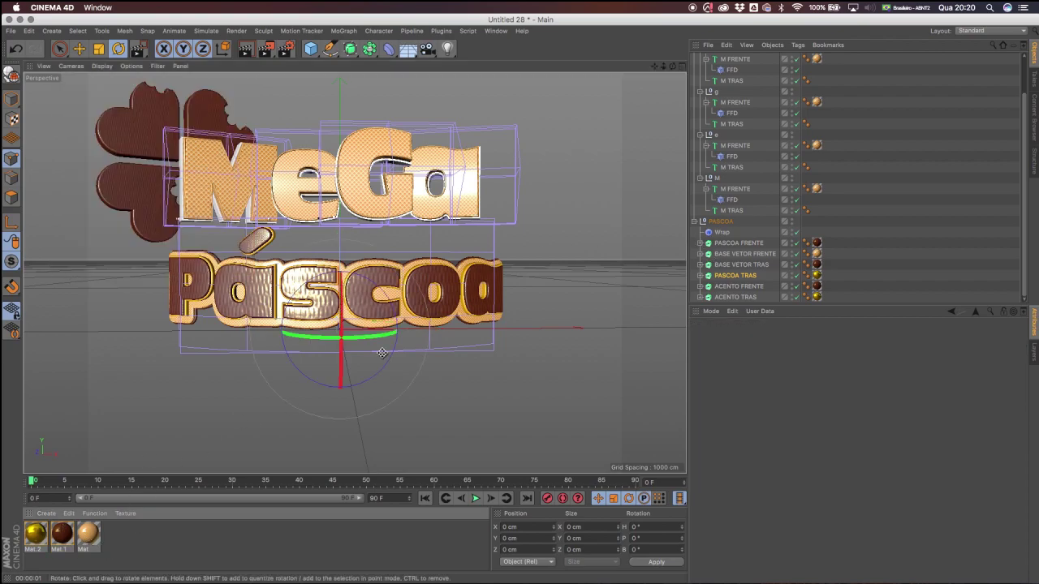
# Collapse the object hierarchy and rename the clover's ACENTO TRAS extrude object as MEGA.
pyautogui.scroll(1, 1027, 138)
pyautogui.scroll(3, 1026, 138)
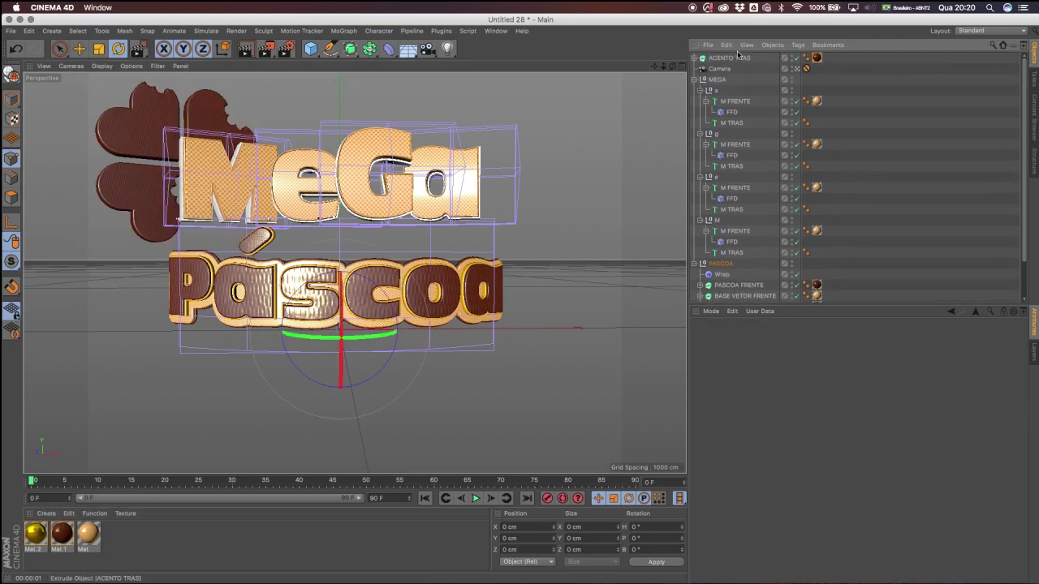
pyautogui.click(734, 57)
pyautogui.click(696, 80)
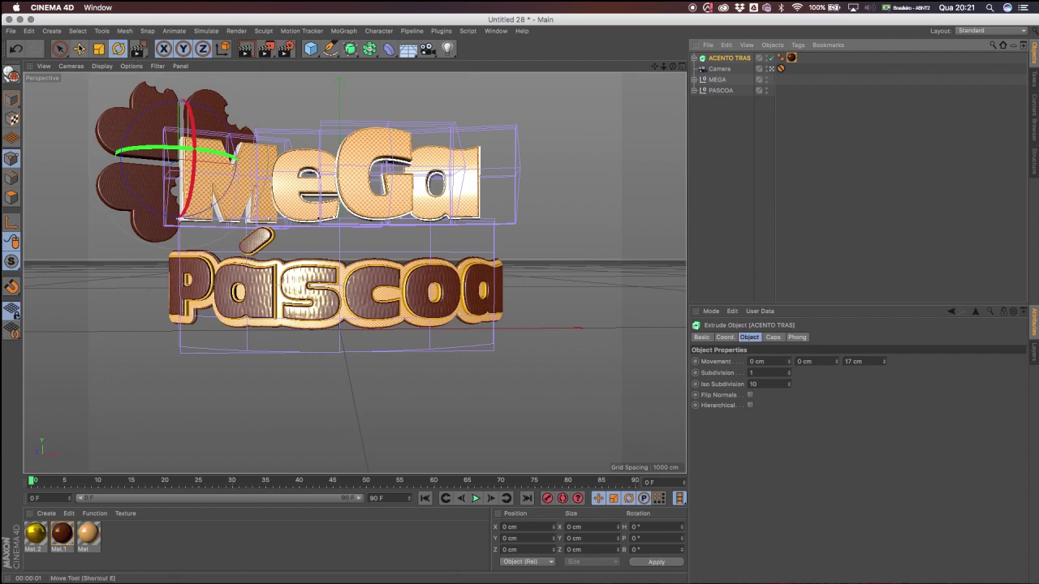
pyautogui.doubleClick(733, 58)
pyautogui.write('mega')
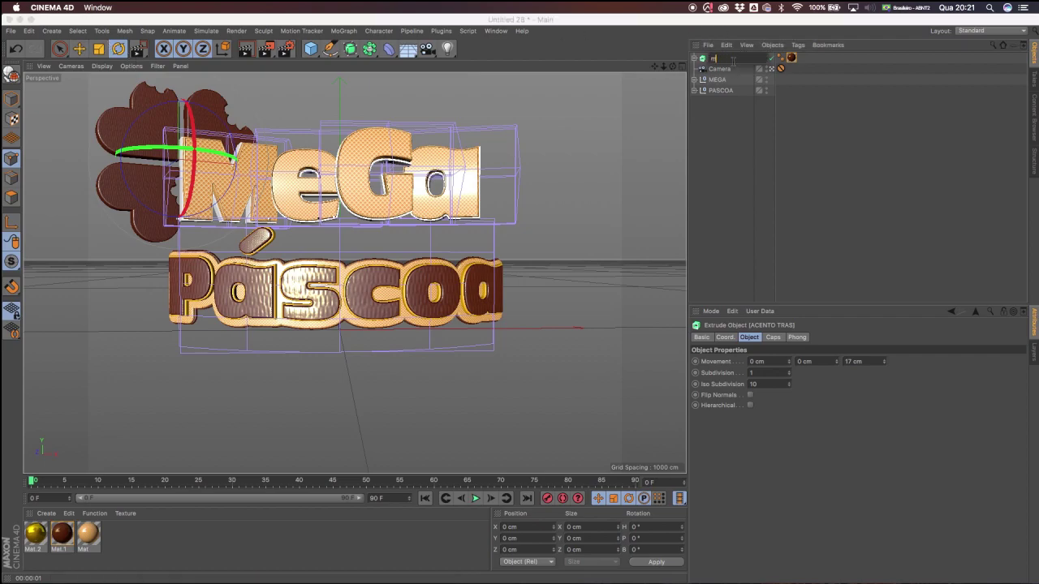
pyautogui.press('Return')
# Set the clover's chocolate texture tag to 600% Length U and 600% Length V.
pyautogui.click(774, 58)
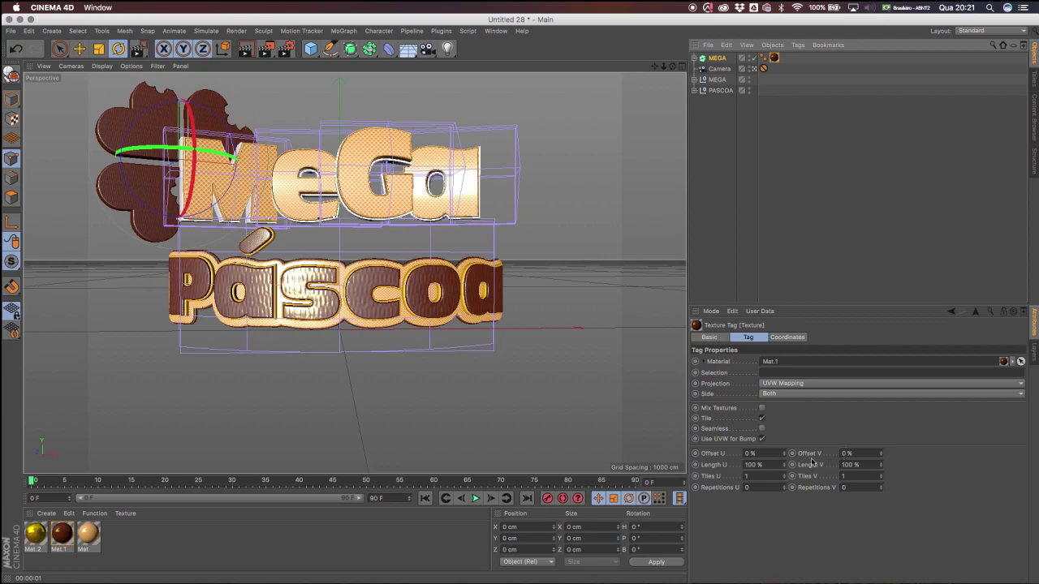
pyautogui.click(765, 465)
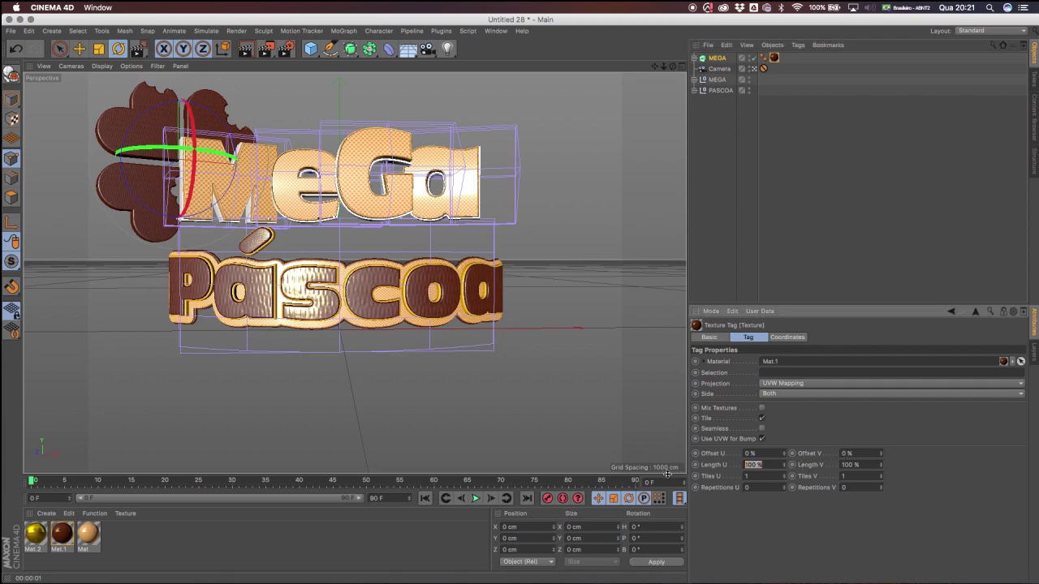
pyautogui.press('Tab')
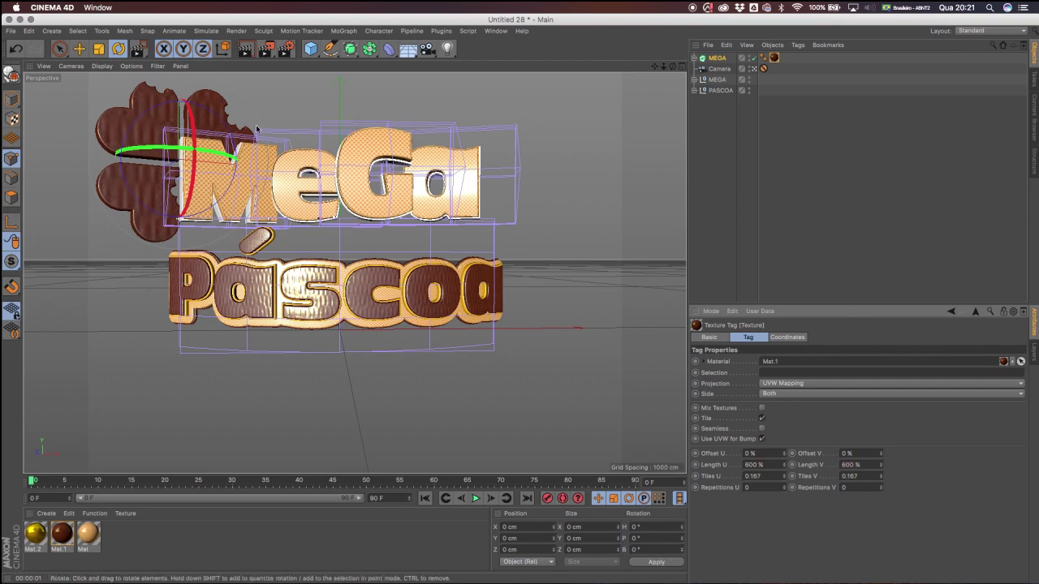
# Set the clover's Mat.1 texture length to 400% in U and V, previewing the clover with interactive region renders.
pyautogui.press('e')
pyautogui.moveTo(252, 77); pyautogui.dragTo(85, 232)
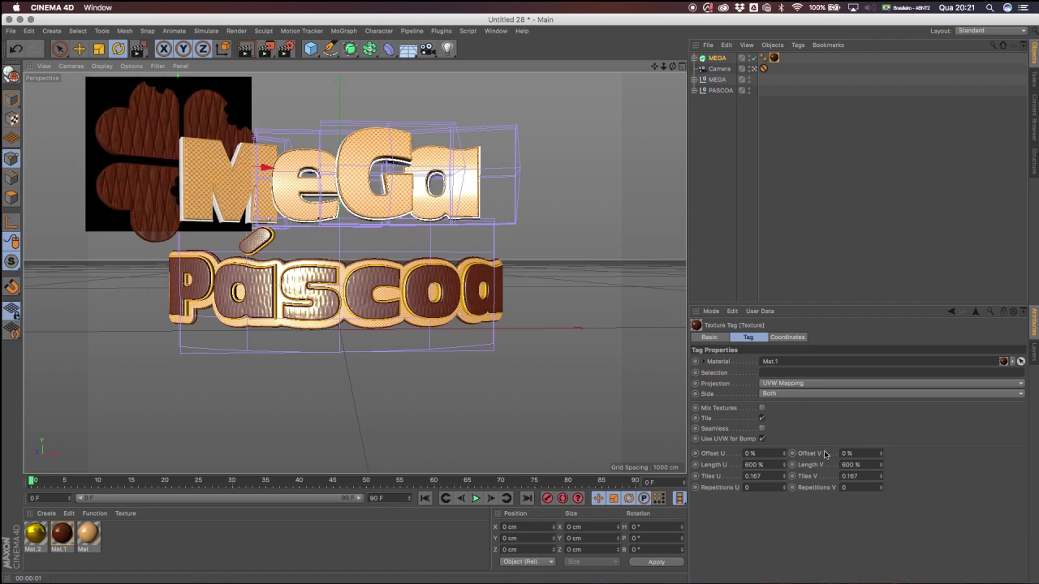
pyautogui.doubleClick(763, 465)
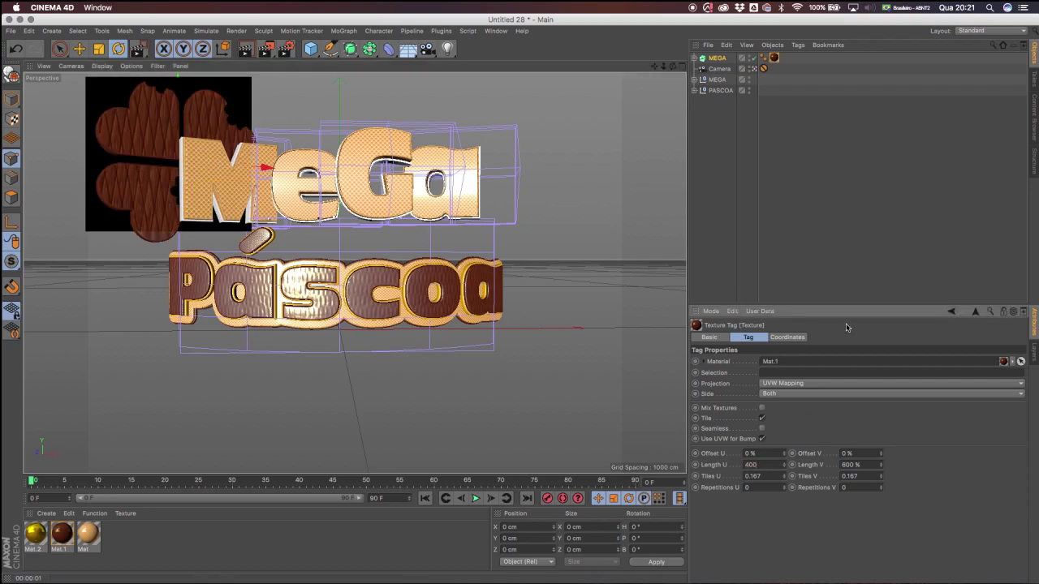
pyautogui.write('400')
pyautogui.press('Tab')
pyautogui.write('400')
pyautogui.press('Return')
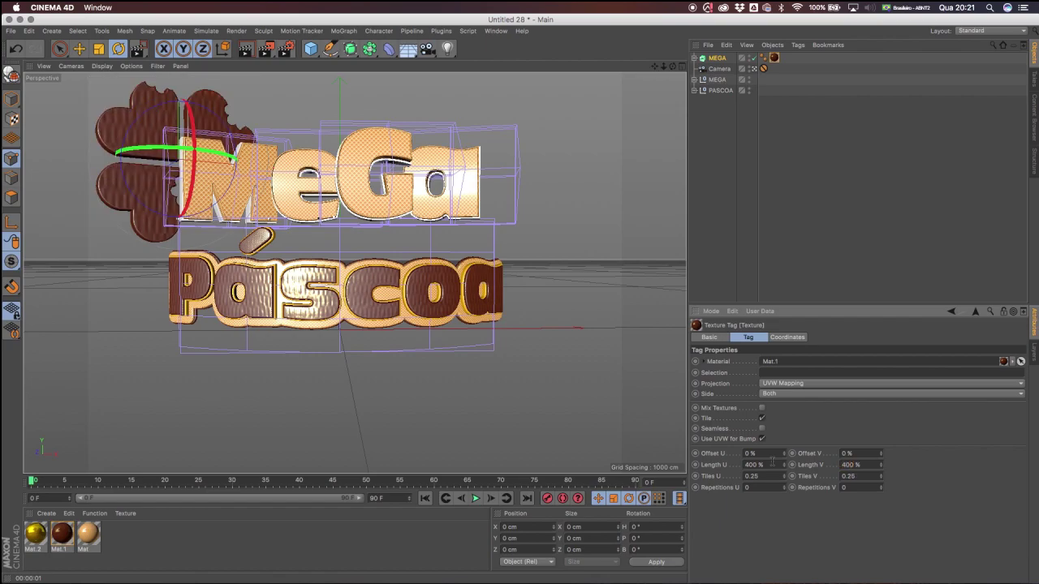
pyautogui.press('e')
pyautogui.moveTo(94, 90); pyautogui.dragTo(260, 281)
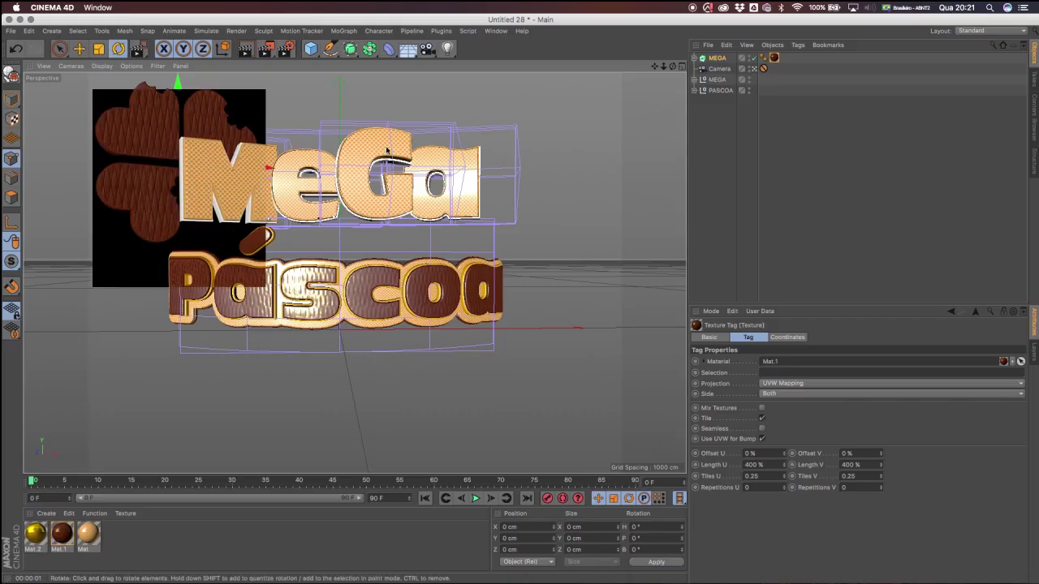
# Raise the global reflection brightness of the chocolate material Mat.1 to about 13% in its reflectance settings.
pyautogui.doubleClick(62, 533)
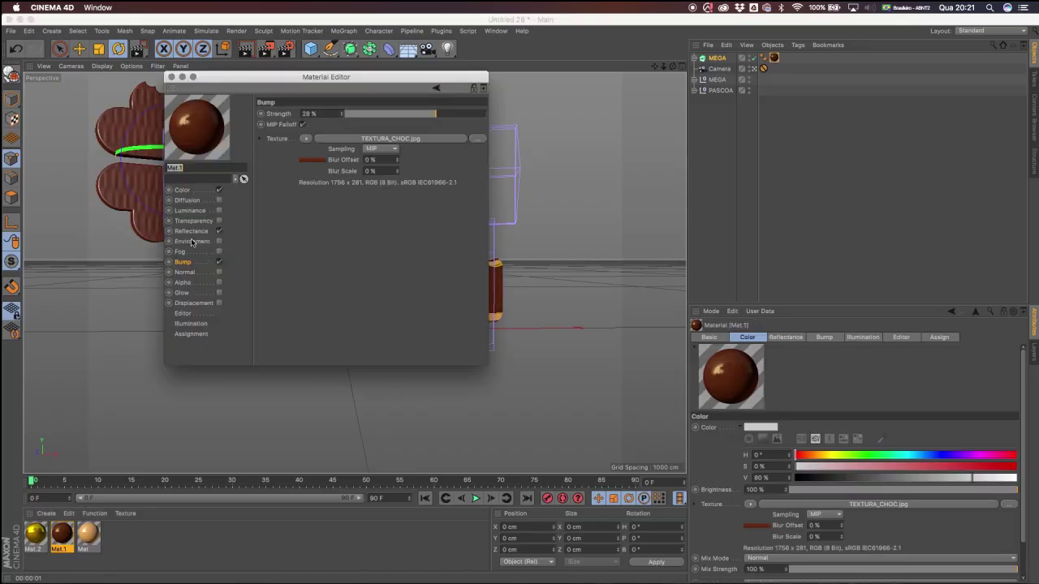
pyautogui.click(191, 232)
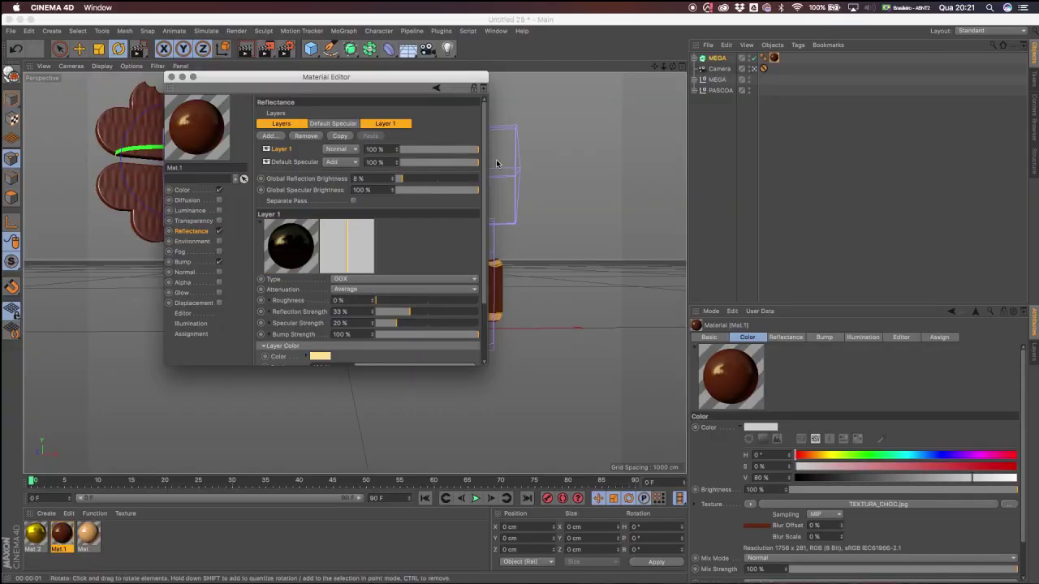
pyautogui.moveTo(407, 178); pyautogui.dragTo(404, 178)
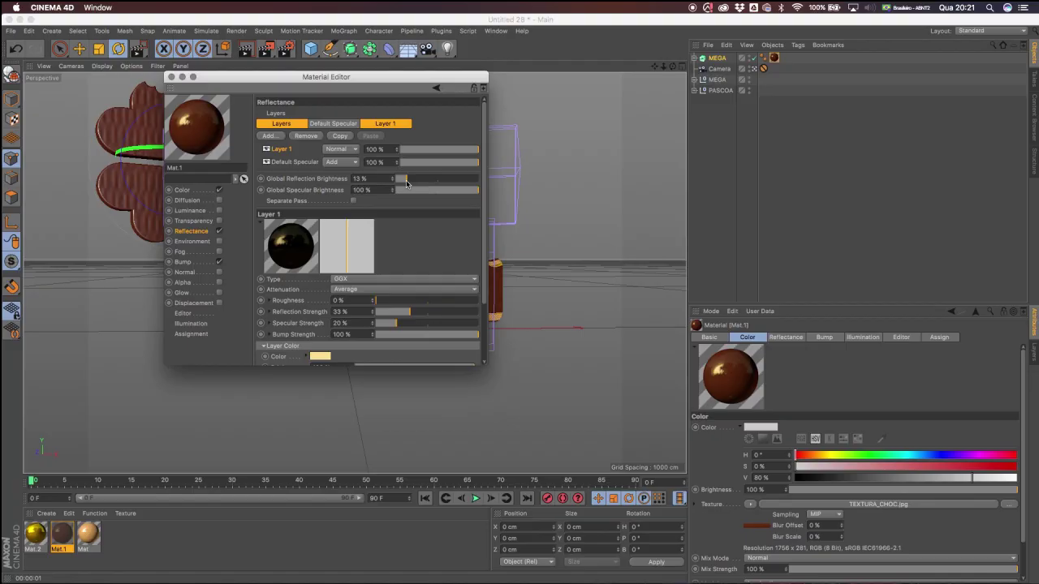
pyautogui.click(171, 77)
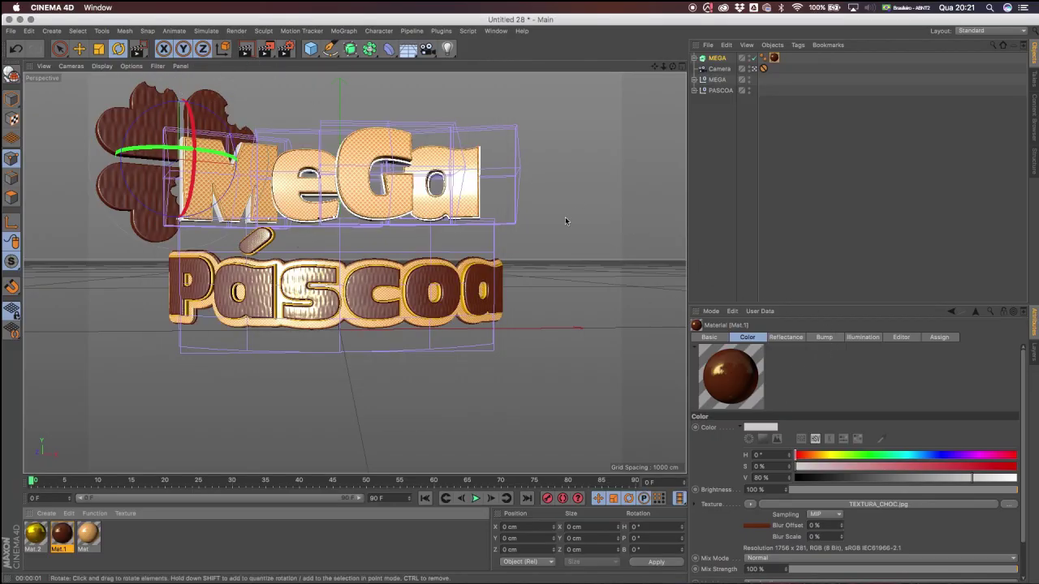
# Set the Mat.1 texture length on ACENTO FRENTE to 400% in U and V and preview the accent with a region render.
pyautogui.click(695, 90)
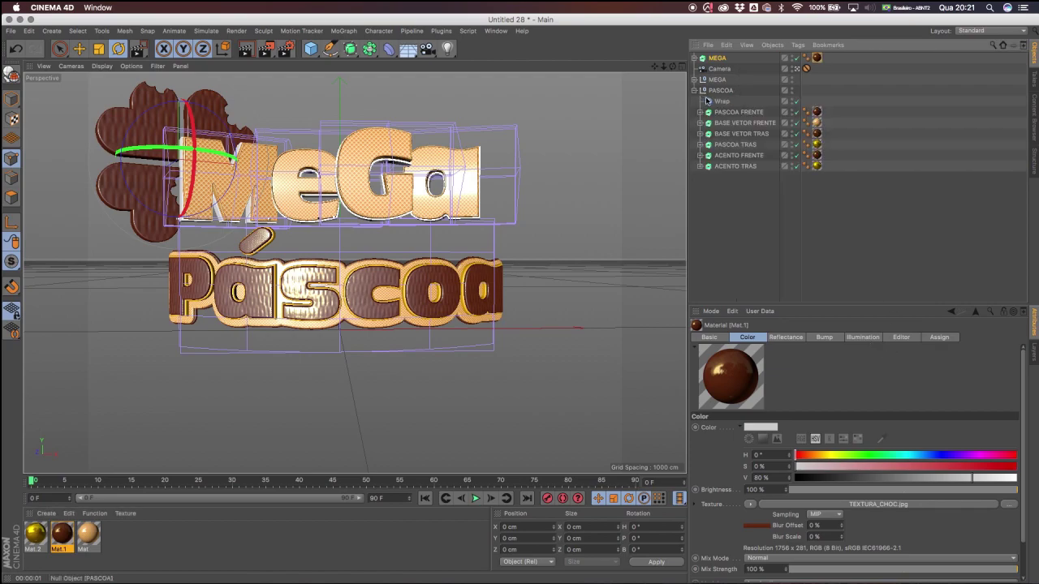
pyautogui.click(743, 155)
pyautogui.click(817, 155)
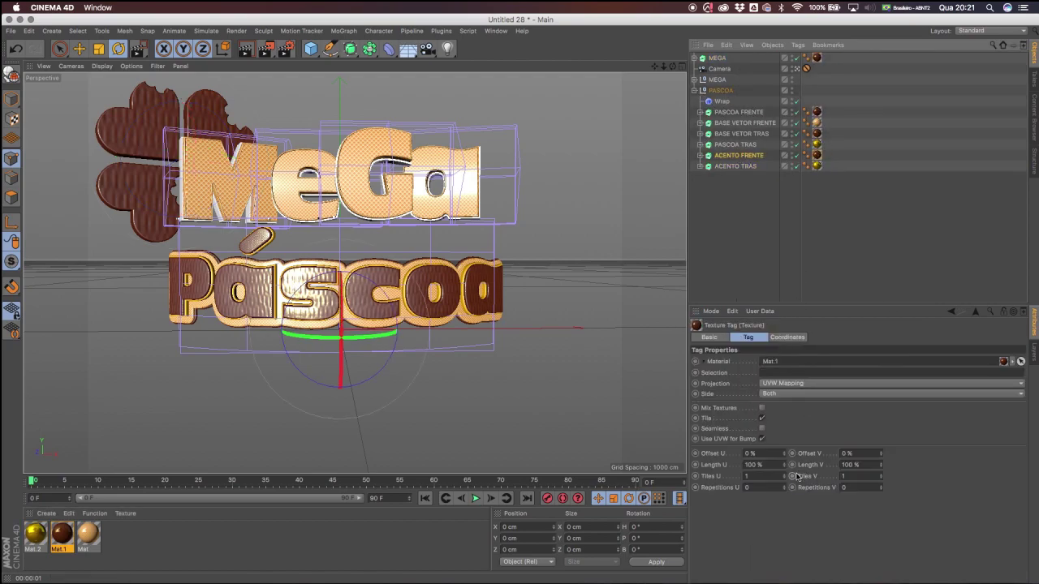
pyautogui.click(772, 465)
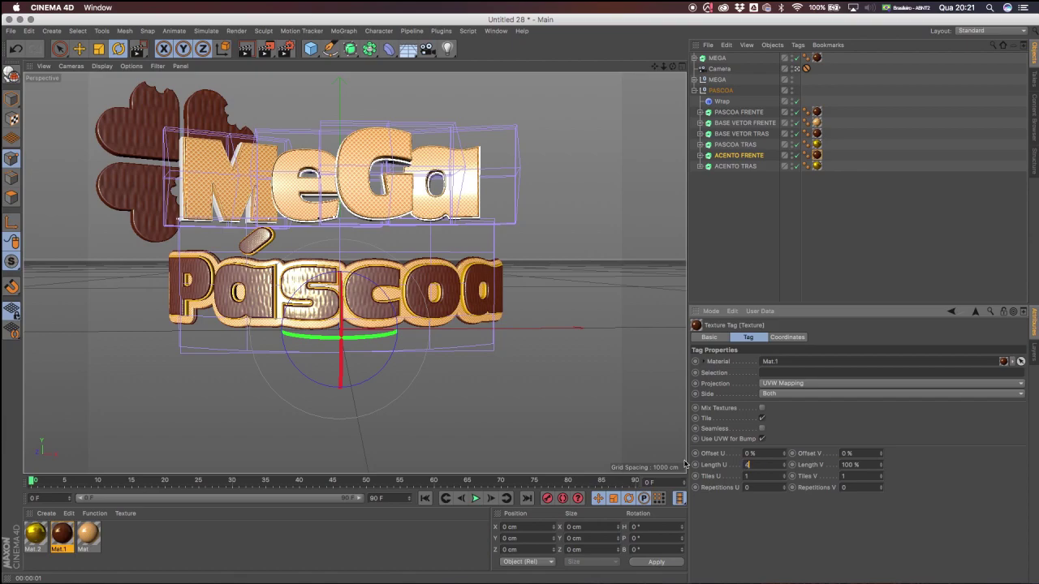
pyautogui.write('400')
pyautogui.press('Tab')
pyautogui.click(264, 48)
pyautogui.moveTo(227, 220); pyautogui.dragTo(294, 268)
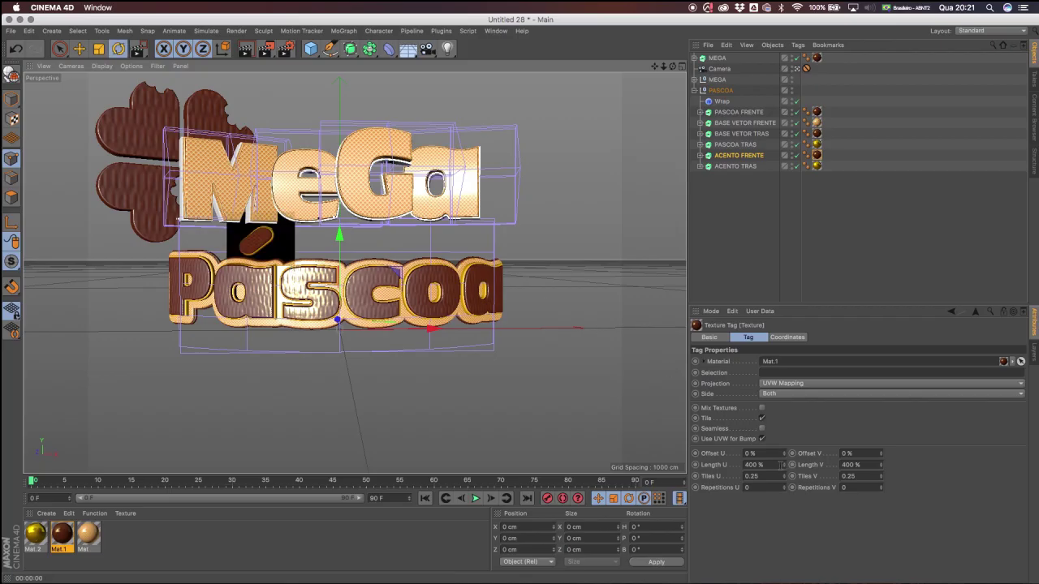
# Set the accent's texture length to 800% in U and V and preview it with a region render.
pyautogui.click(753, 465)
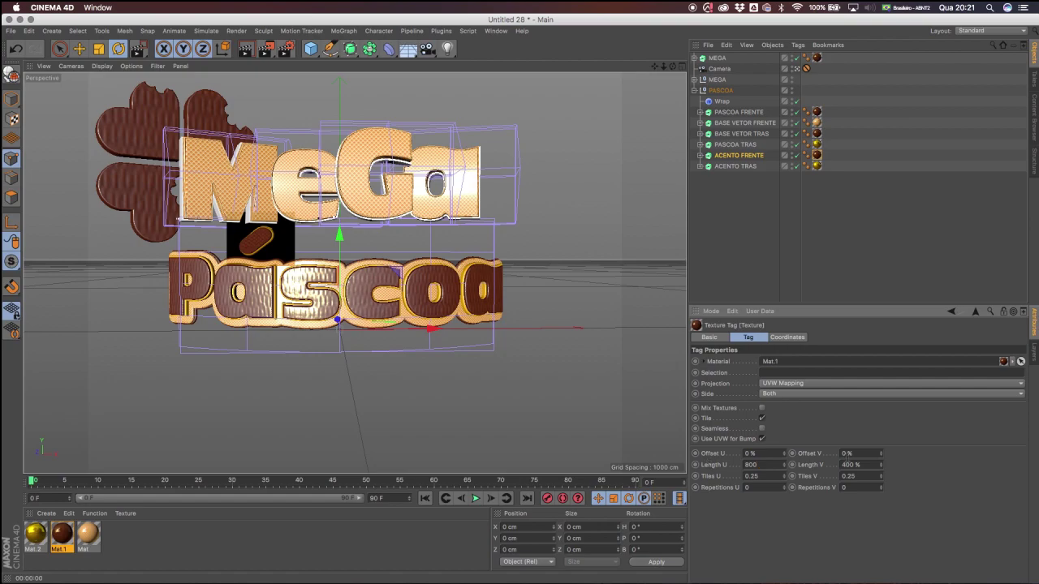
pyautogui.moveTo(860, 465); pyautogui.dragTo(769, 467)
pyautogui.write('800')
pyautogui.press('Return')
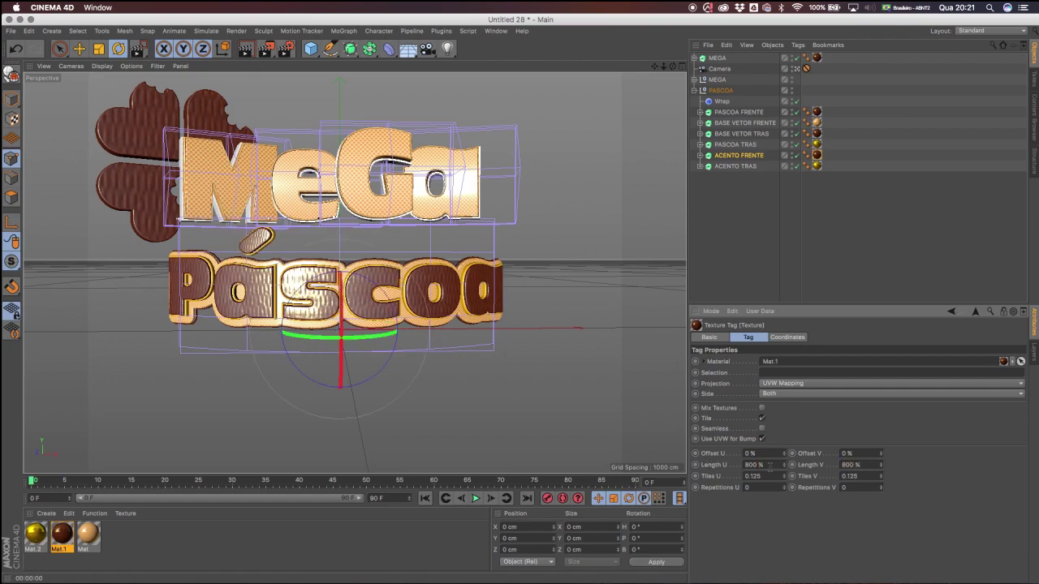
pyautogui.moveTo(266, 50); pyautogui.dragTo(285, 63)
pyautogui.moveTo(229, 218); pyautogui.dragTo(285, 268)
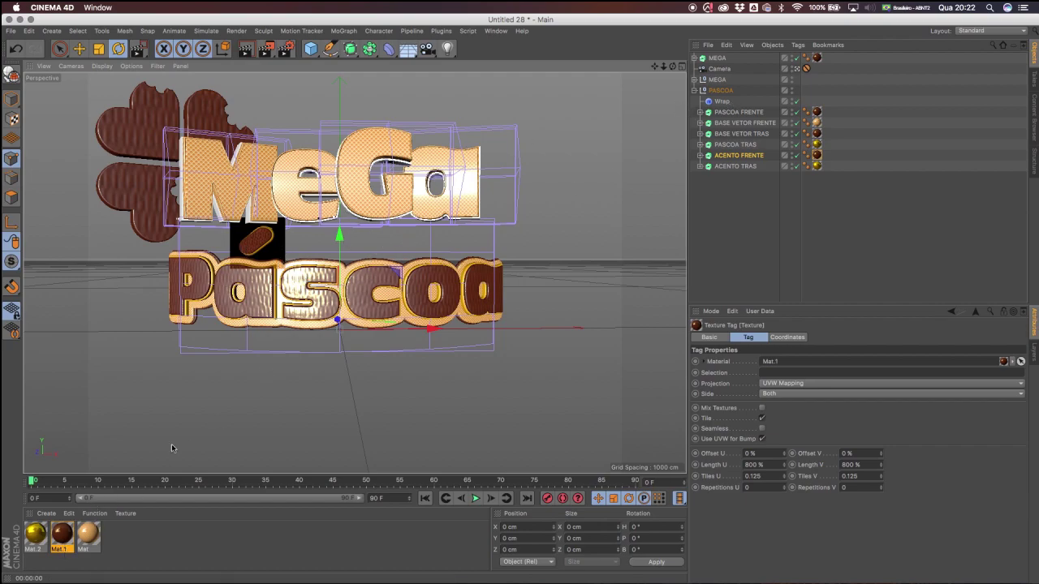
# Apply Mat.1 to the M TRAS text of all four MEGA letters and preview the whole logo with a region render.
pyautogui.click(694, 58)
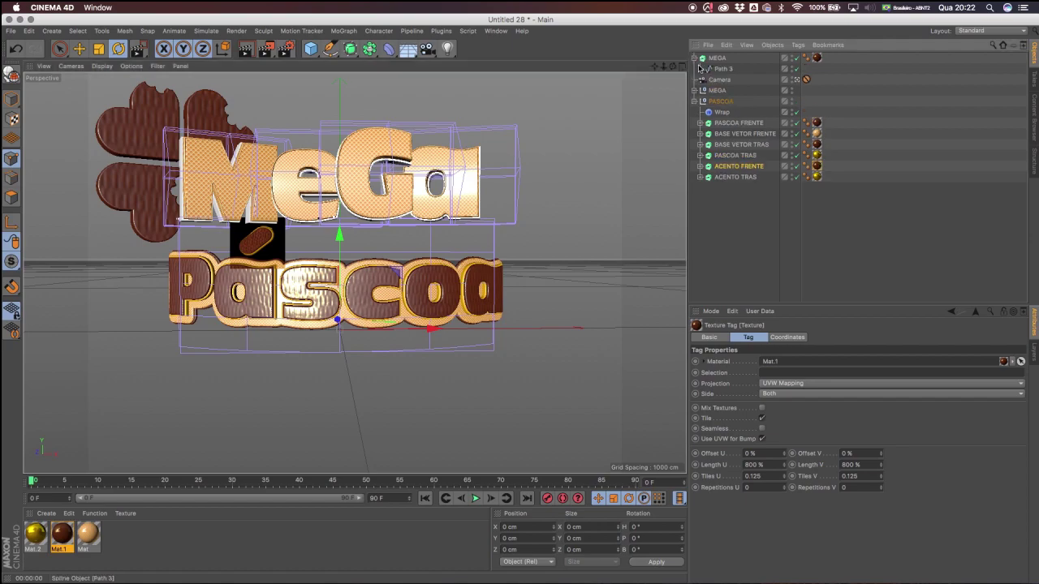
pyautogui.click(701, 91)
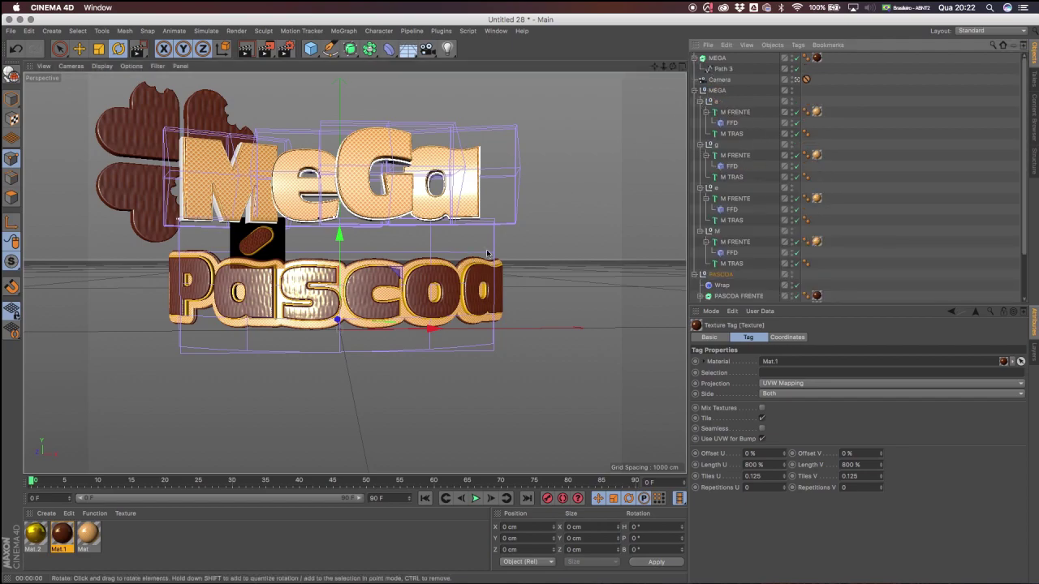
pyautogui.click(705, 112)
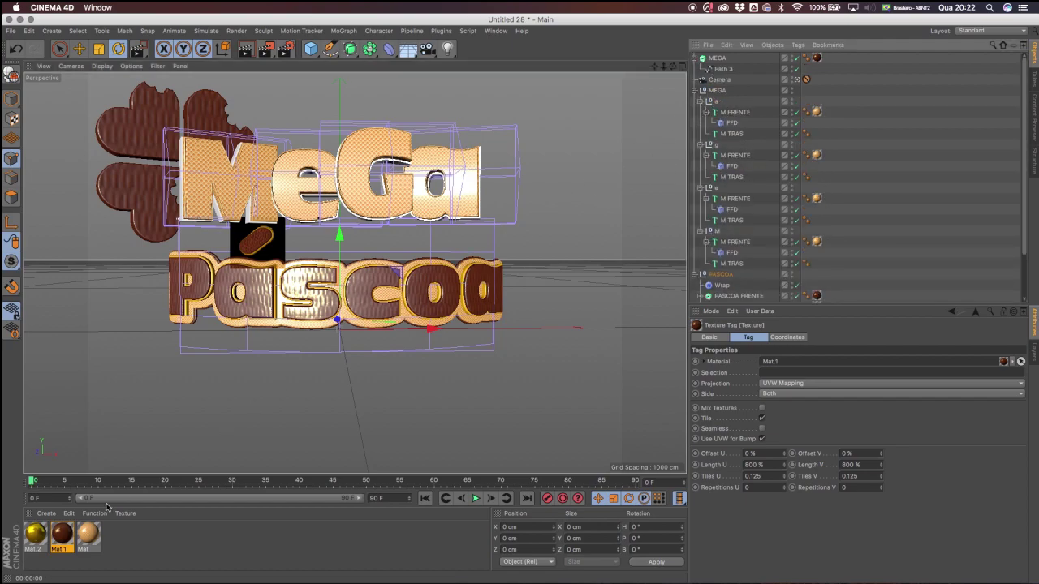
pyautogui.moveTo(731, 166); pyautogui.dragTo(738, 134)
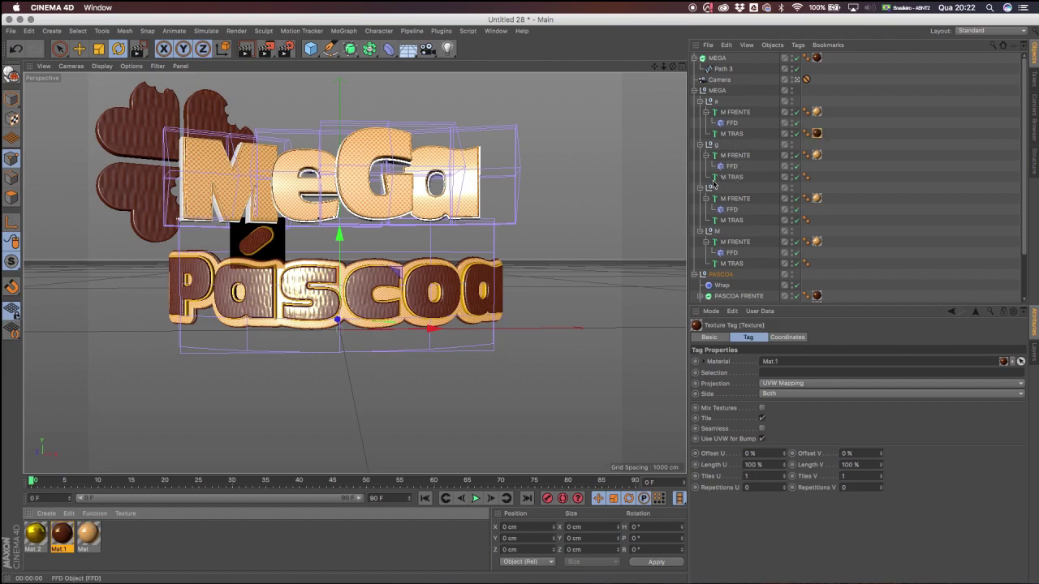
pyautogui.moveTo(61, 534); pyautogui.dragTo(736, 220)
pyautogui.moveTo(65, 548); pyautogui.dragTo(735, 264)
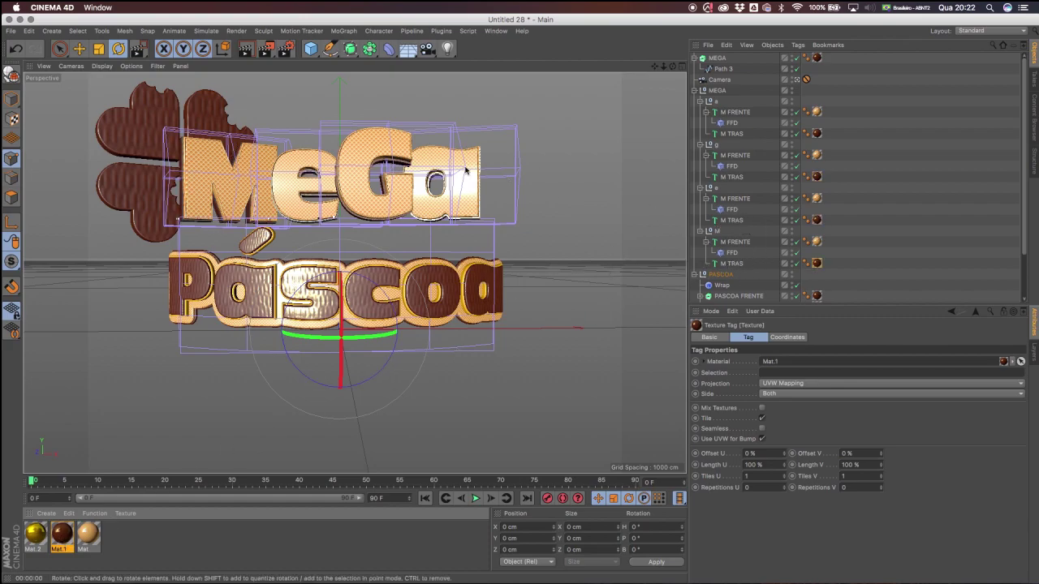
pyautogui.moveTo(269, 51); pyautogui.dragTo(285, 64)
pyautogui.moveTo(86, 84); pyautogui.dragTo(557, 412)
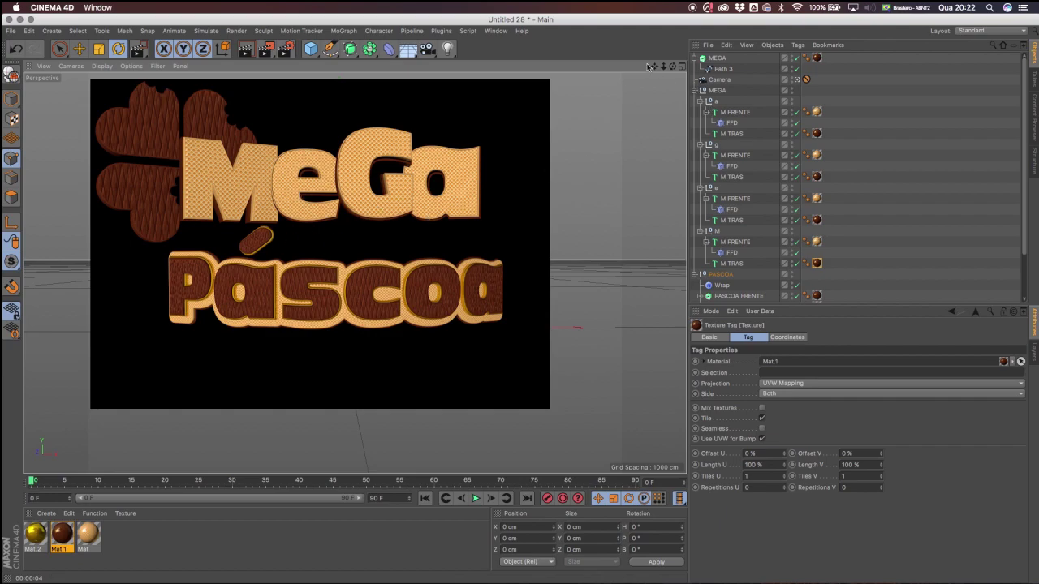
# Collapse the expanded object groups and duplicate the MEGA letter null "a" outside its group, directly above the Camera.
pyautogui.click(706, 59)
pyautogui.click(695, 59)
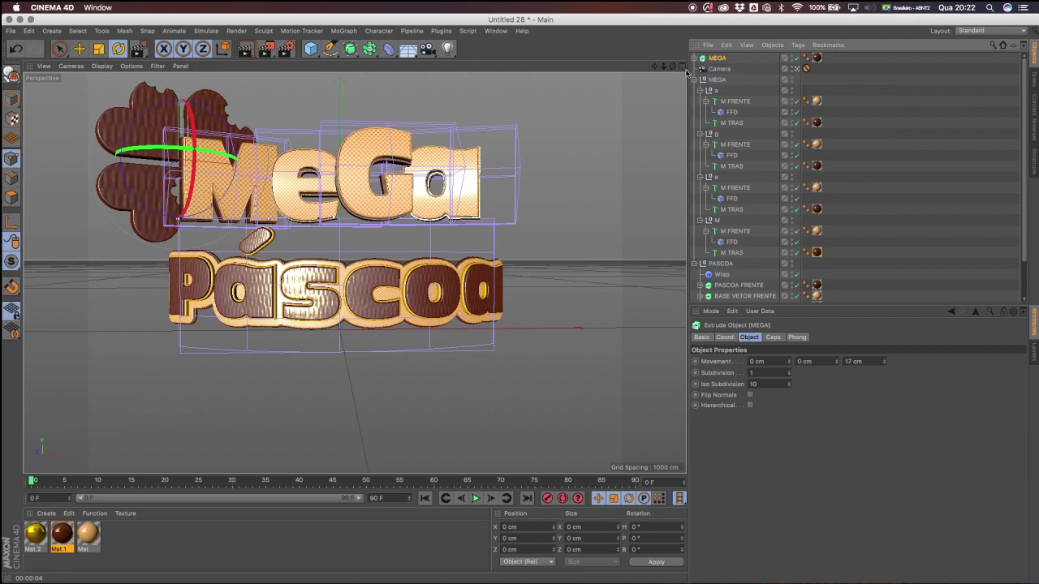
pyautogui.click(695, 79)
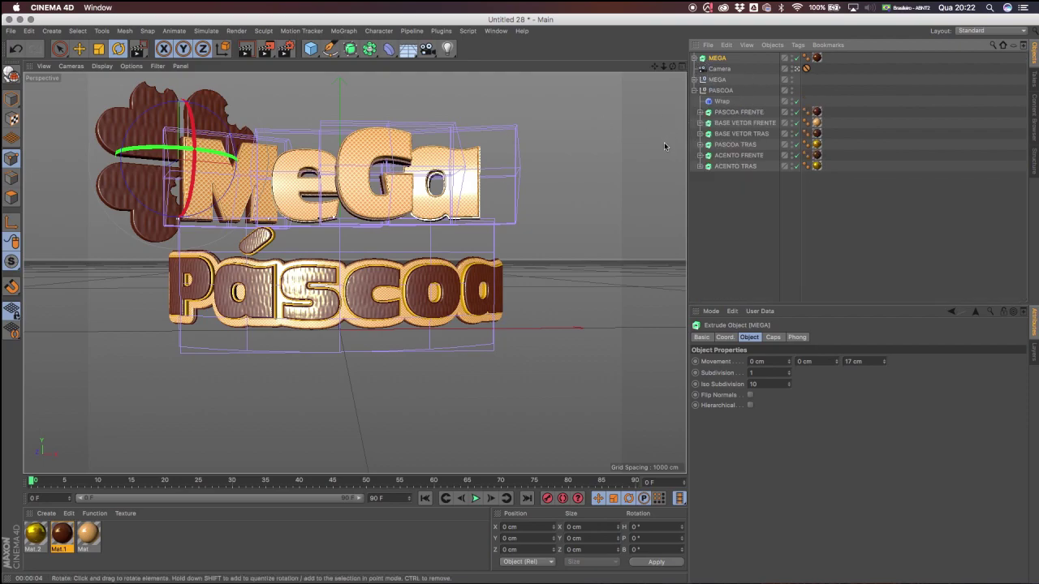
pyautogui.click(736, 113)
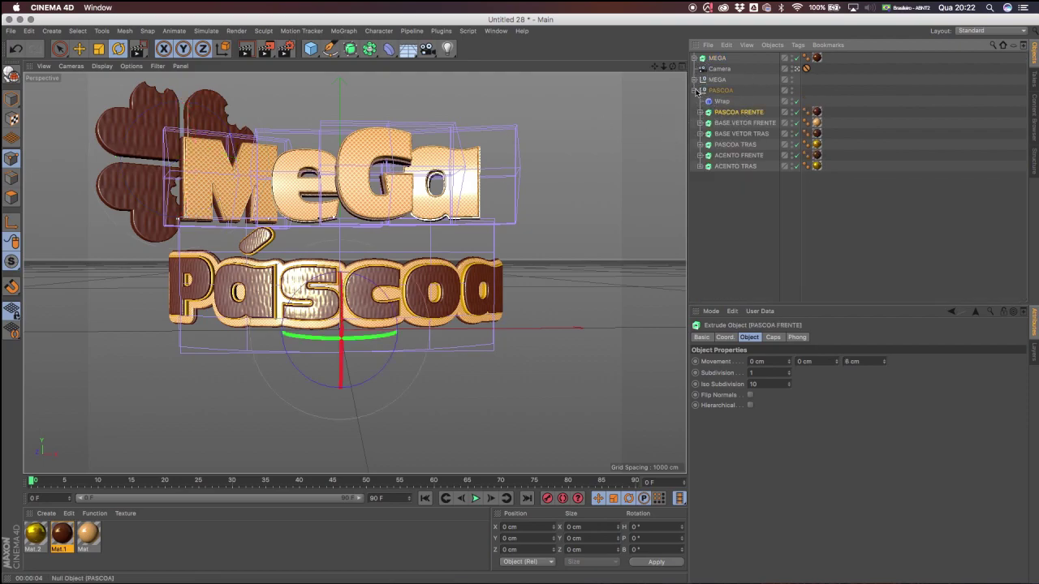
pyautogui.click(695, 80)
pyautogui.click(703, 91)
pyautogui.click(714, 91)
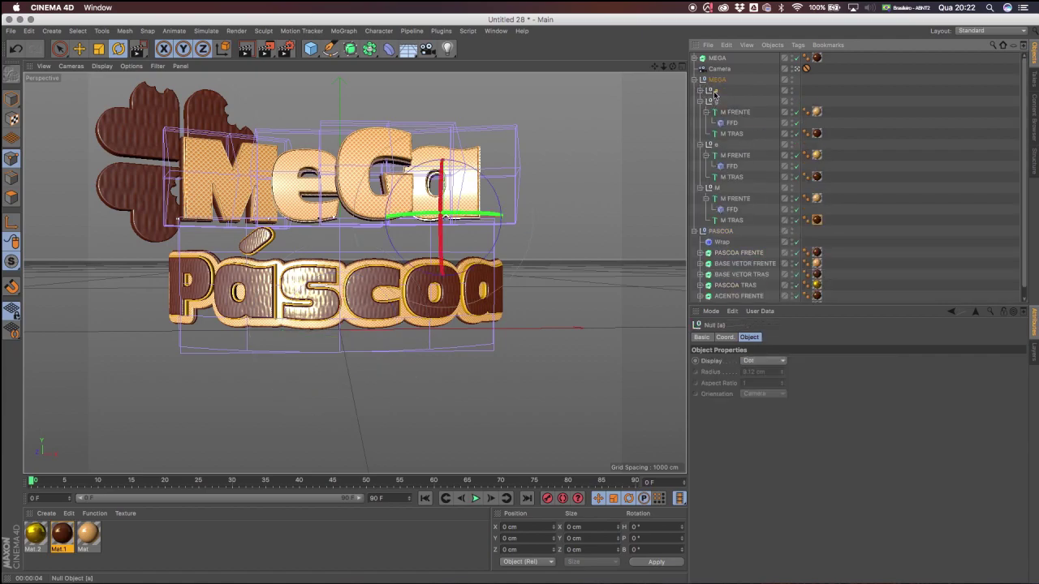
pyautogui.moveTo(719, 73)
pyautogui.mouseDown()
pyautogui.moveTo(717, 91)
pyautogui.moveTo(719, 68)
pyautogui.mouseUp()
pyautogui.moveTo(719, 68); pyautogui.dragTo(718, 70)
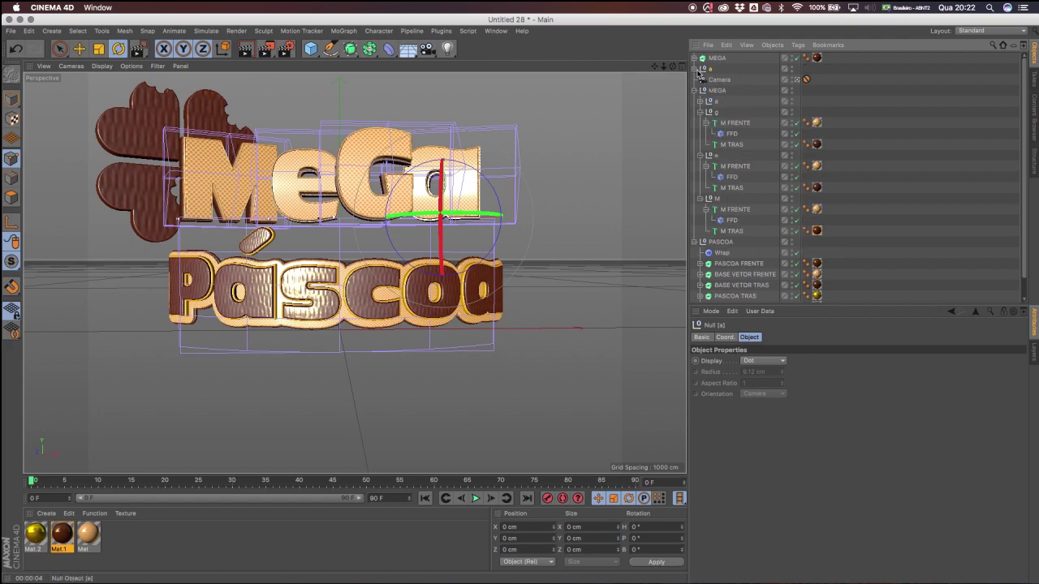
# Move the duplicated letter "a" down below the original so it overlaps the end of Páscoa.
pyautogui.click(696, 70)
pyautogui.click(80, 49)
pyautogui.moveTo(444, 155); pyautogui.dragTo(442, 223)
# Change the text of the copy's M FRENTE and M TRAS objects to "de".
pyautogui.click(729, 80)
pyautogui.keyDown('shift'); pyautogui.click(727, 101); pyautogui.keyUp('shift')
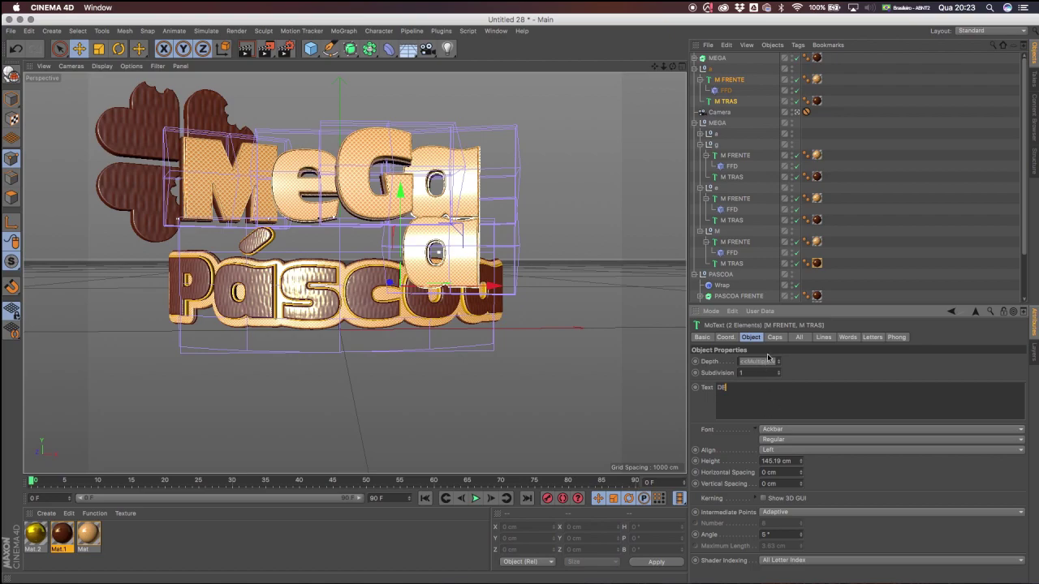
pyautogui.write('e')
# Undo the separate move of the front text and move the whole "de" group to the right of Páscoa.
pyautogui.click(728, 80)
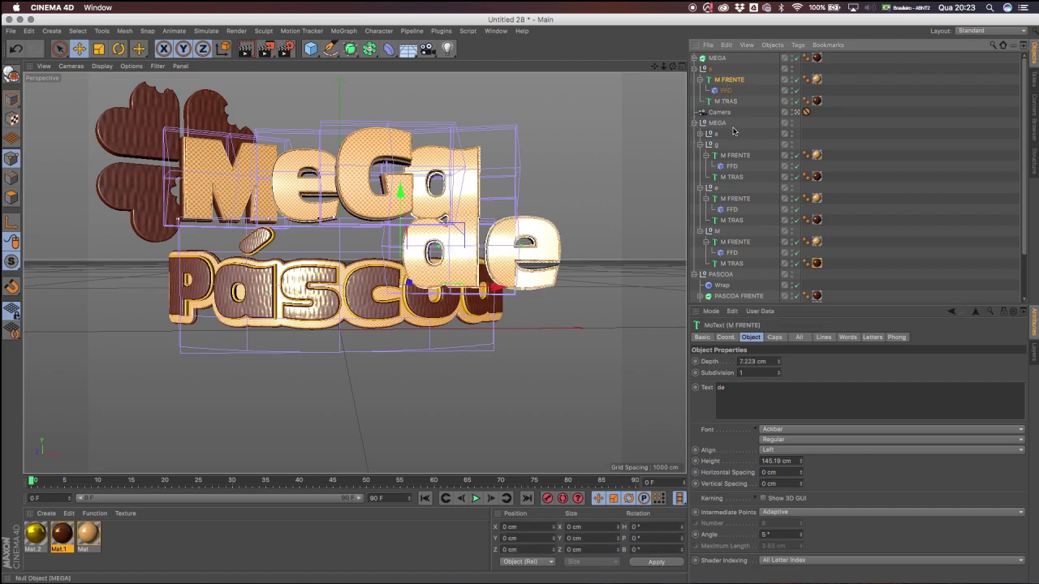
pyautogui.moveTo(503, 293); pyautogui.dragTo(656, 289)
pyautogui.press('super+z')
pyautogui.click(710, 69)
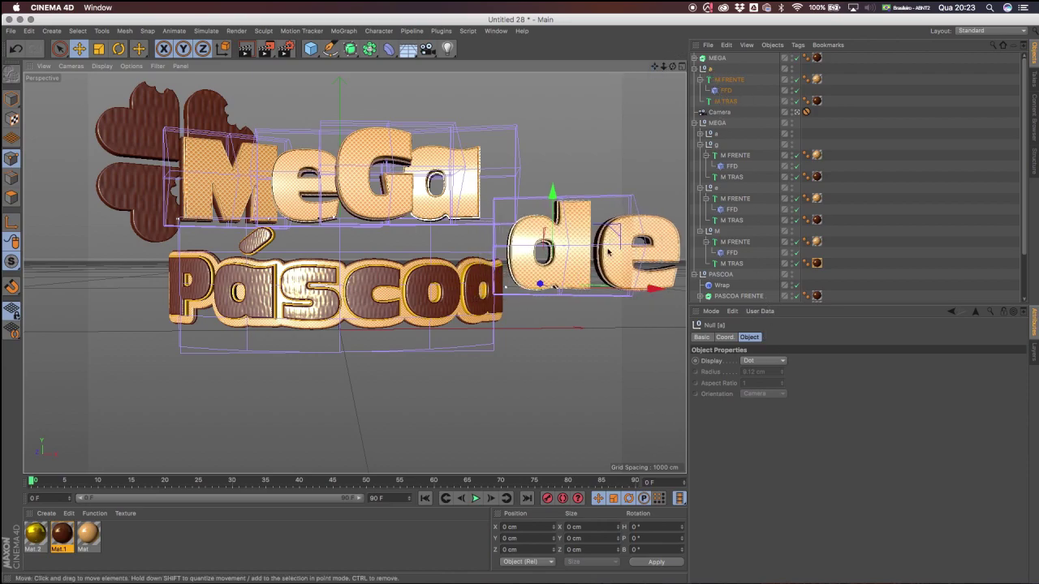
# Try widening the FFD grid on the "de" front text to 221.921 cm in X, and undo it.
pyautogui.click(724, 90)
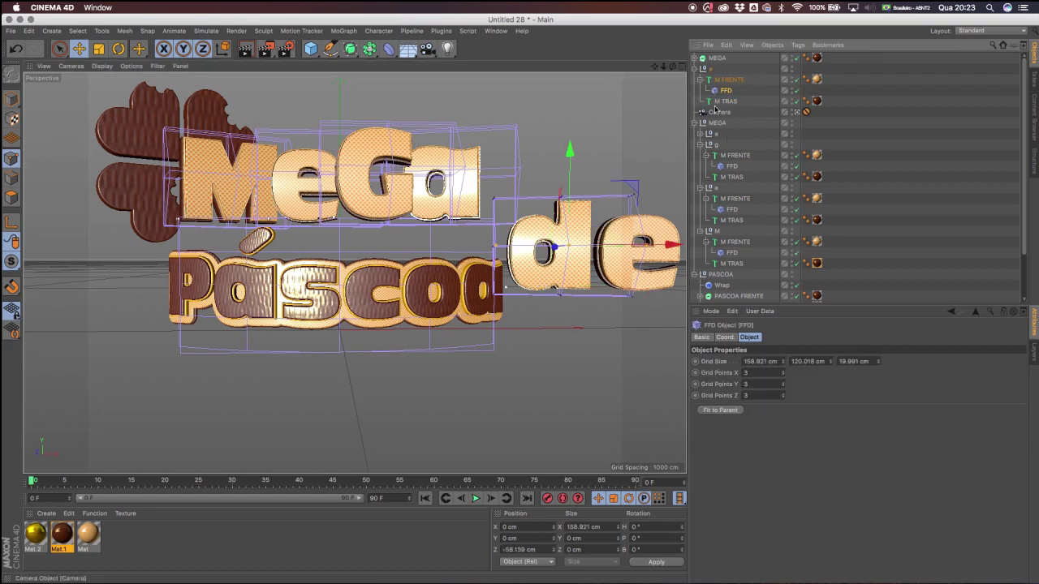
pyautogui.moveTo(784, 363); pyautogui.dragTo(792, 333)
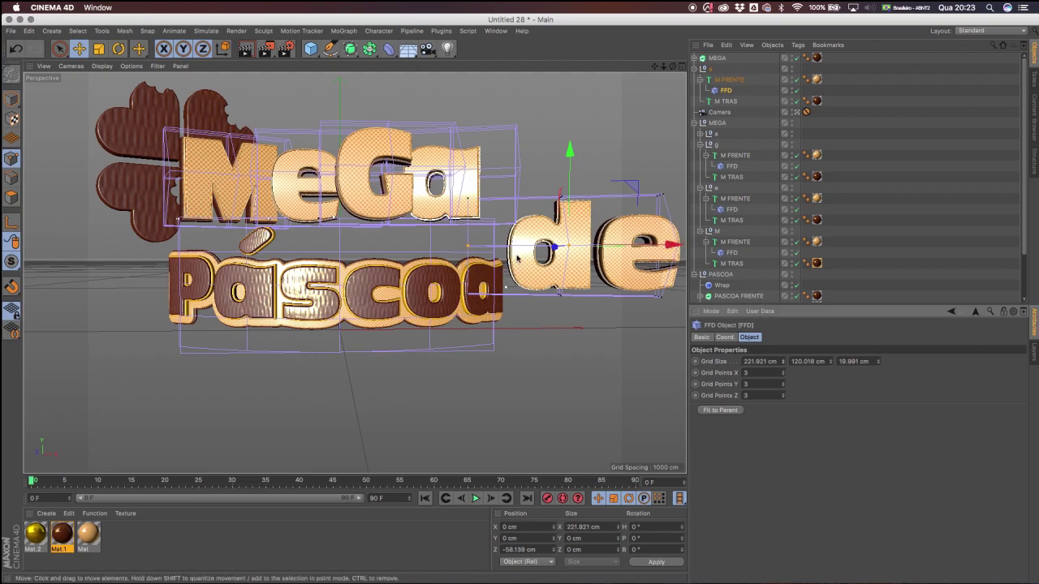
pyautogui.hotkey('ctrl', 'z')
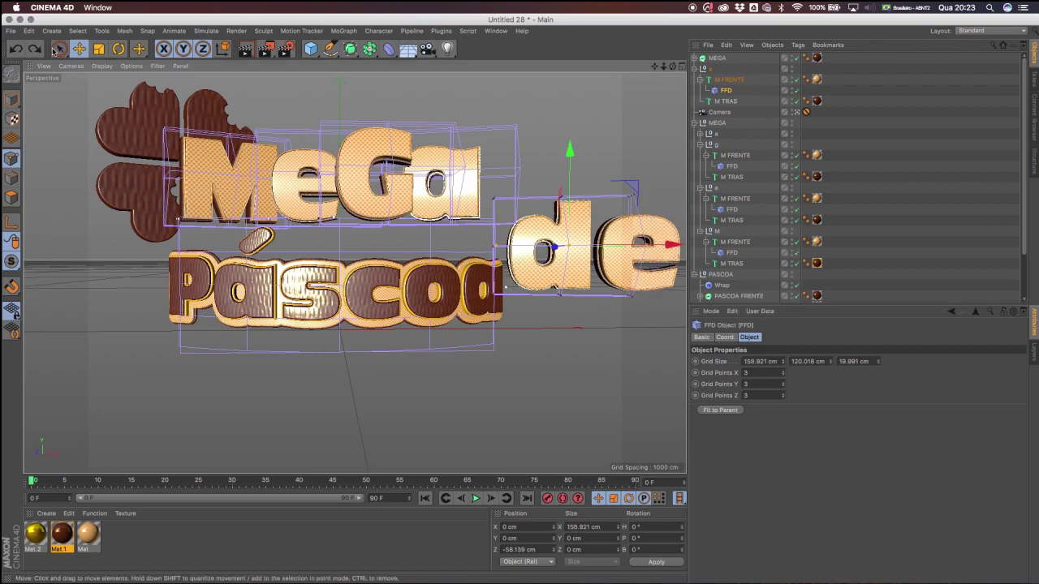
# Reselect the FFD on the "de" front text and widen its grid to 202.921 cm in X.
pyautogui.click(60, 49)
pyautogui.click(102, 82)
pyautogui.click(592, 206)
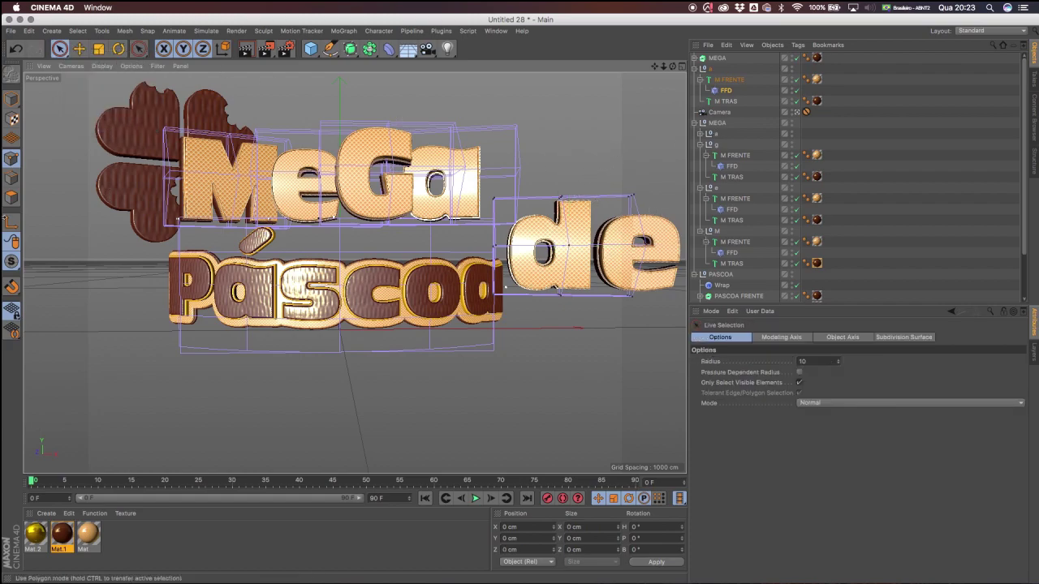
pyautogui.click(726, 92)
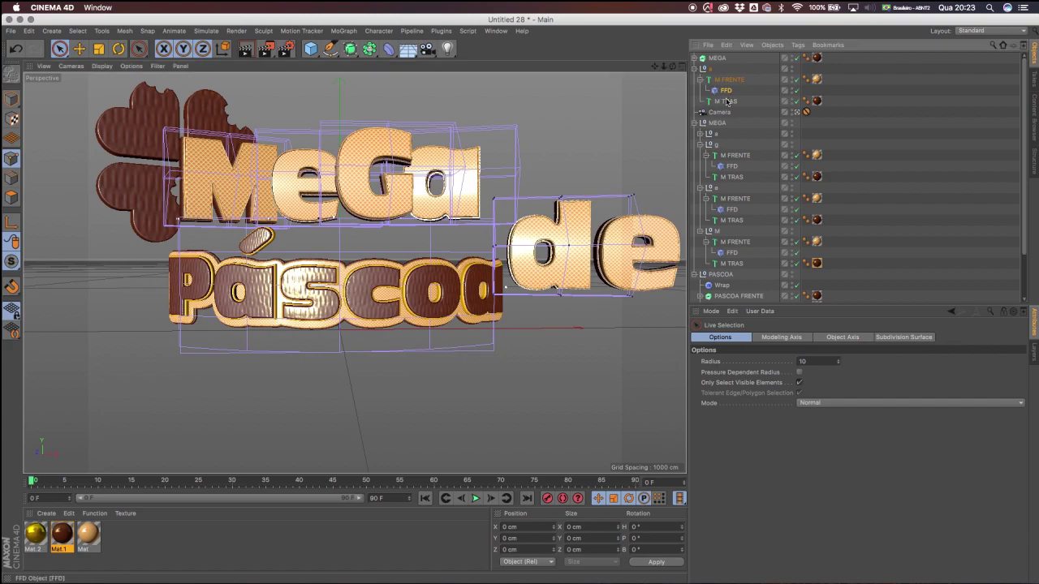
pyautogui.click(79, 50)
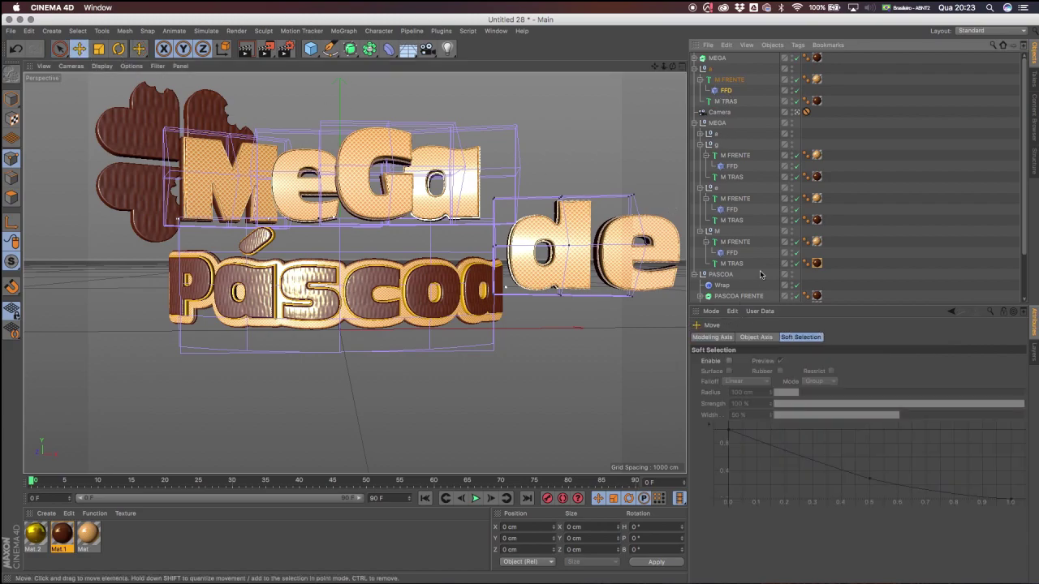
pyautogui.click(724, 91)
pyautogui.moveTo(784, 362); pyautogui.dragTo(793, 341)
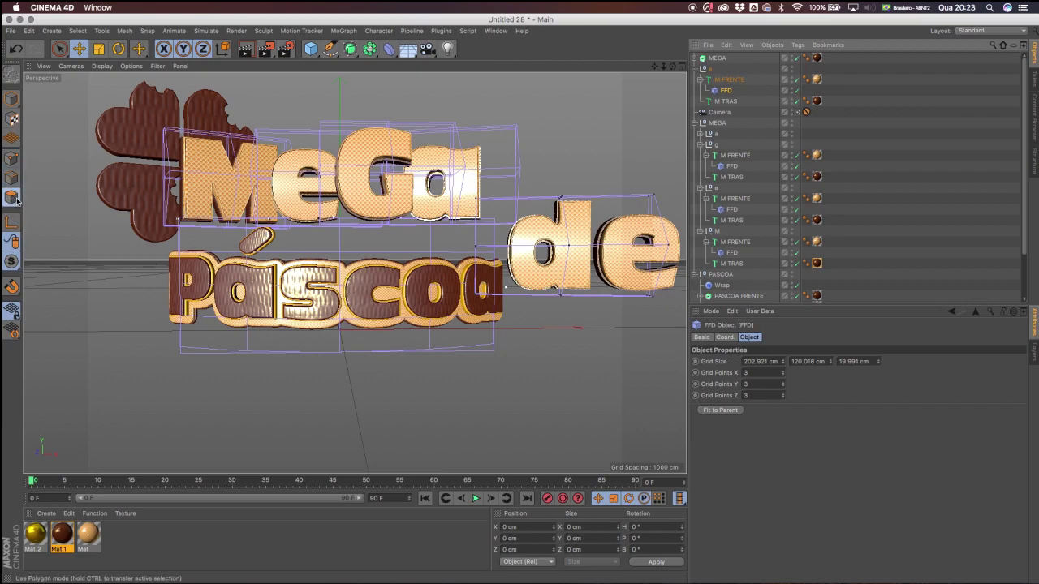
# Move the FFD cage along X to about 99.3 cm to centre it on "de", and widen its X grid size to 216.921 cm.
pyautogui.click(79, 49)
pyautogui.click(725, 91)
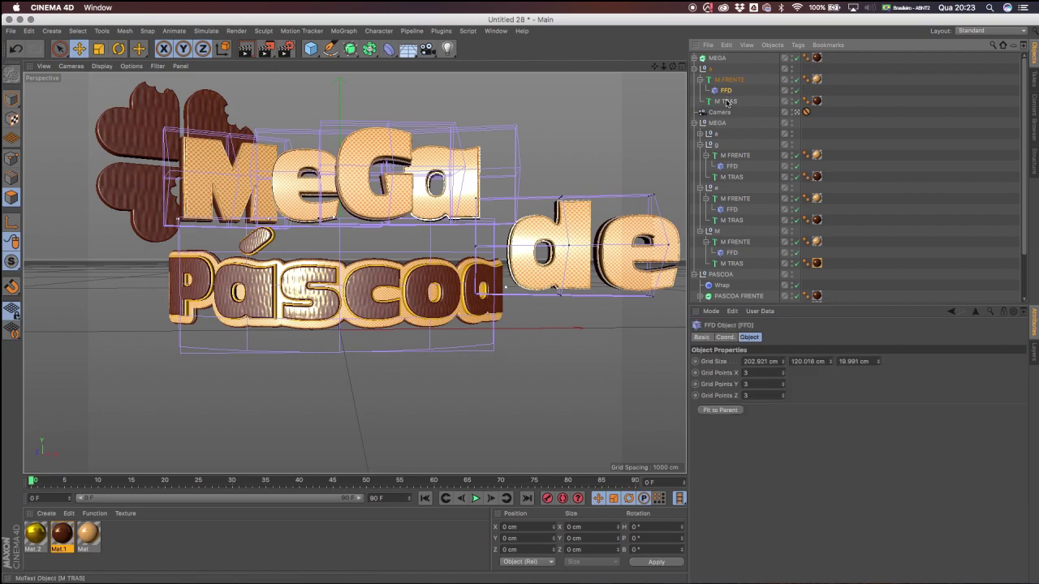
pyautogui.click(719, 102)
pyautogui.click(720, 91)
pyautogui.click(12, 98)
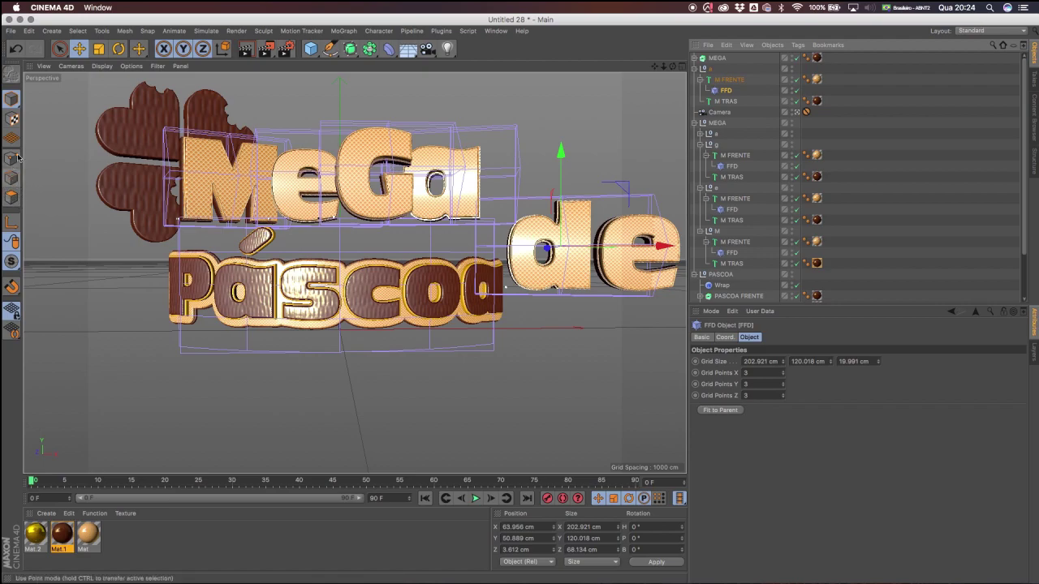
pyautogui.click(12, 101)
pyautogui.moveTo(659, 247); pyautogui.dragTo(685, 252)
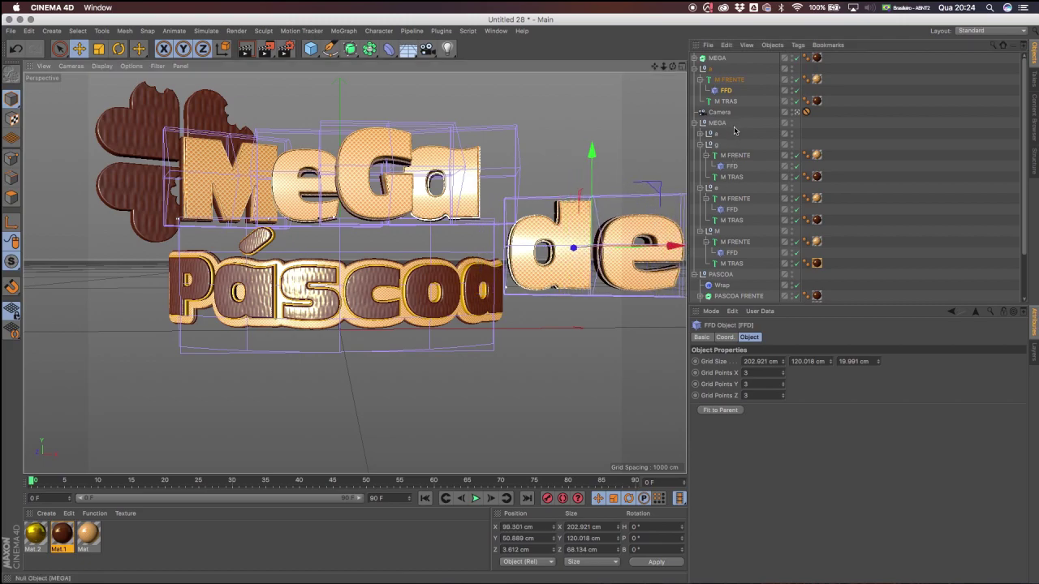
pyautogui.moveTo(784, 362); pyautogui.dragTo(763, 312)
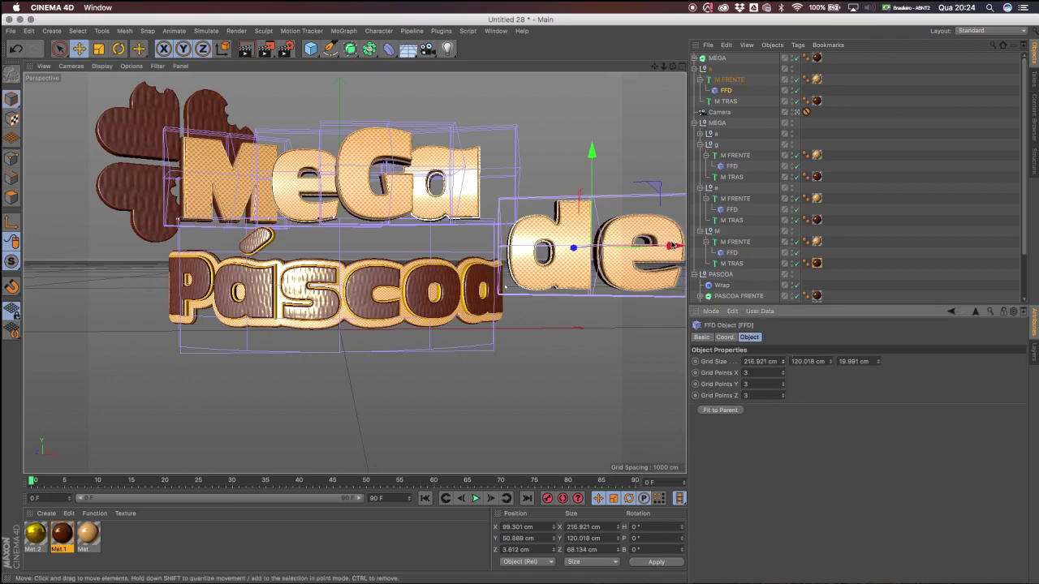
pyautogui.click(729, 79)
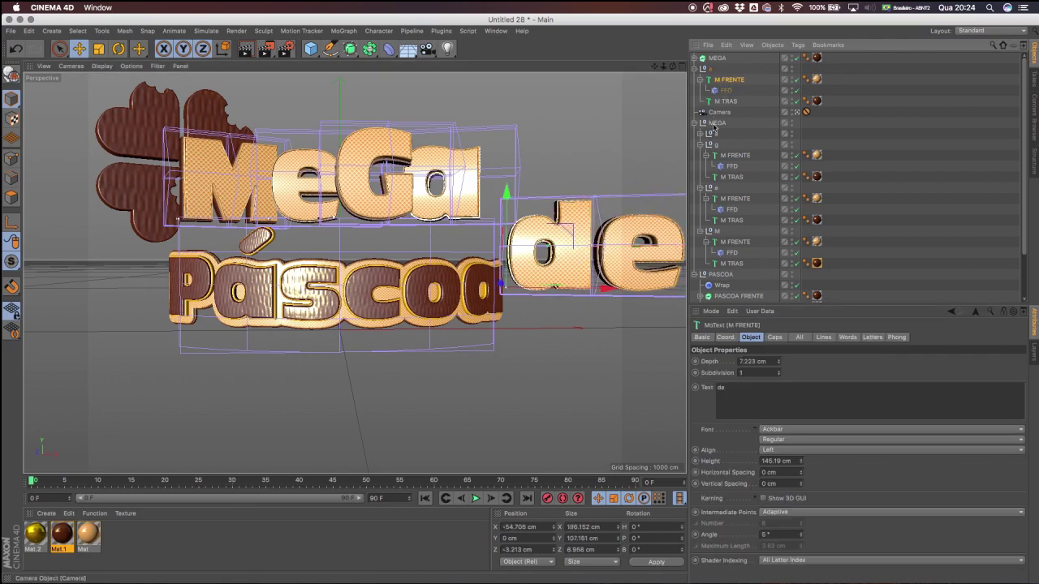
pyautogui.moveTo(418, 287); pyautogui.dragTo(355, 287)
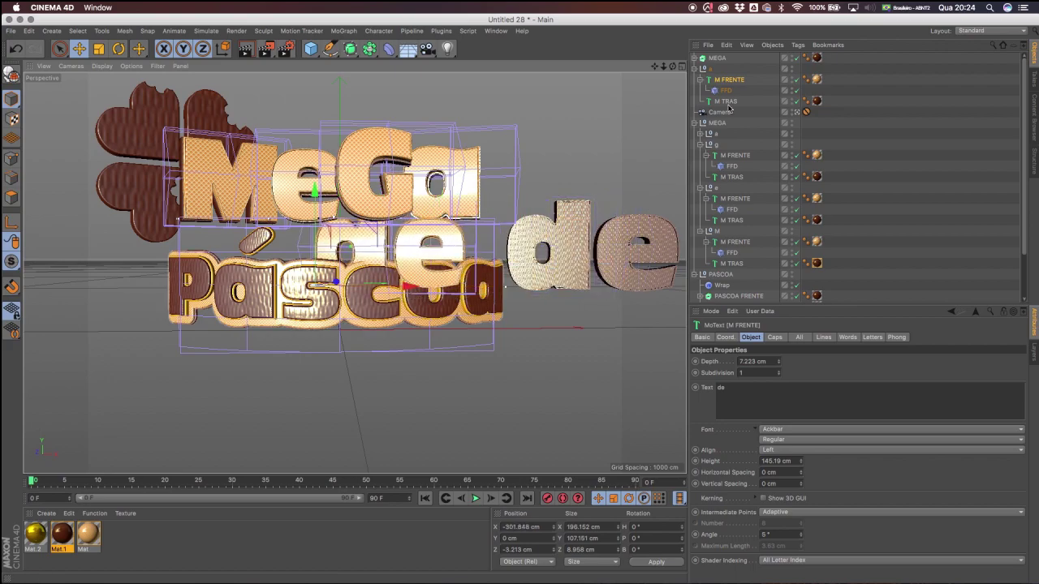
pyautogui.press('super+z')
# Move the whole duplicated letter group left in front of Páscoa and rename the group "de".
pyautogui.click(711, 71)
pyautogui.moveTo(649, 290); pyautogui.dragTo(479, 290)
pyautogui.doubleClick(712, 69)
pyautogui.write('de')
pyautogui.click(725, 90)
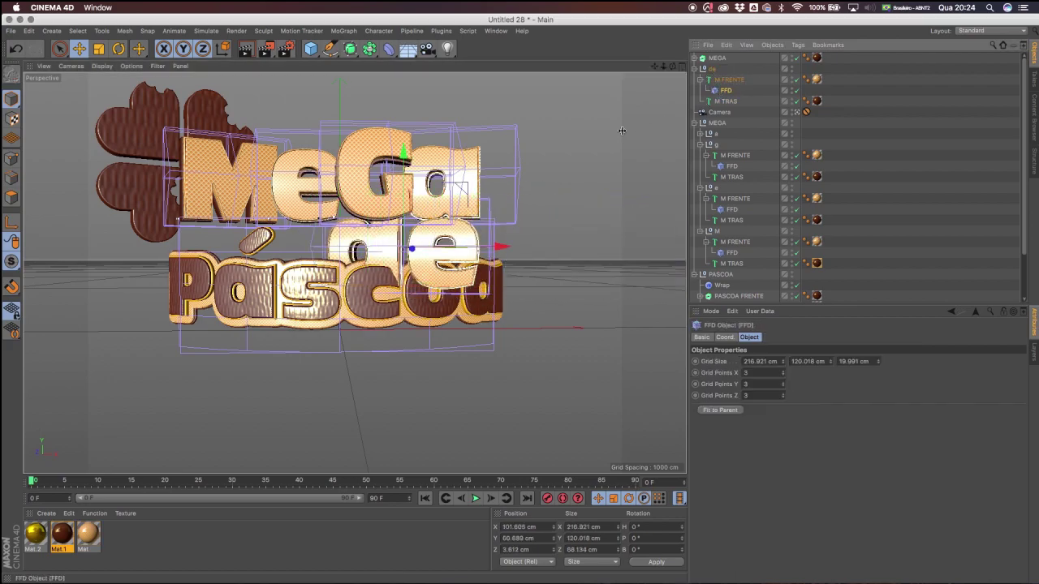
pyautogui.moveTo(578, 79); pyautogui.dragTo(487, 173)
pyautogui.press('super+z')
pyautogui.press('super+z')
# Scale the "de" group down to small lettering and place it in the gap between MeGa and Páscoa.
pyautogui.click(711, 69)
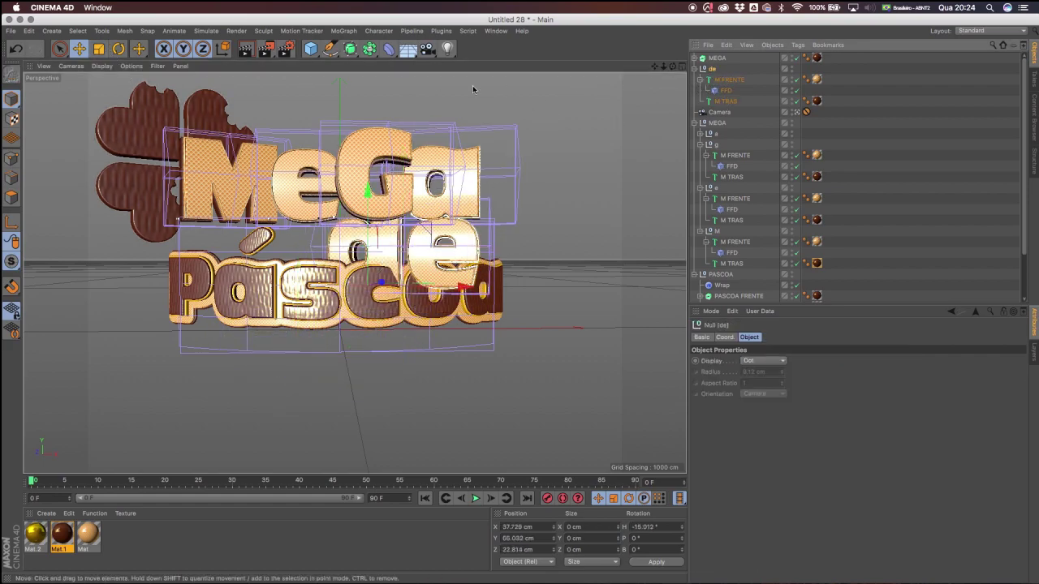
pyautogui.press('t')
pyautogui.moveTo(495, 87); pyautogui.dragTo(310, 288)
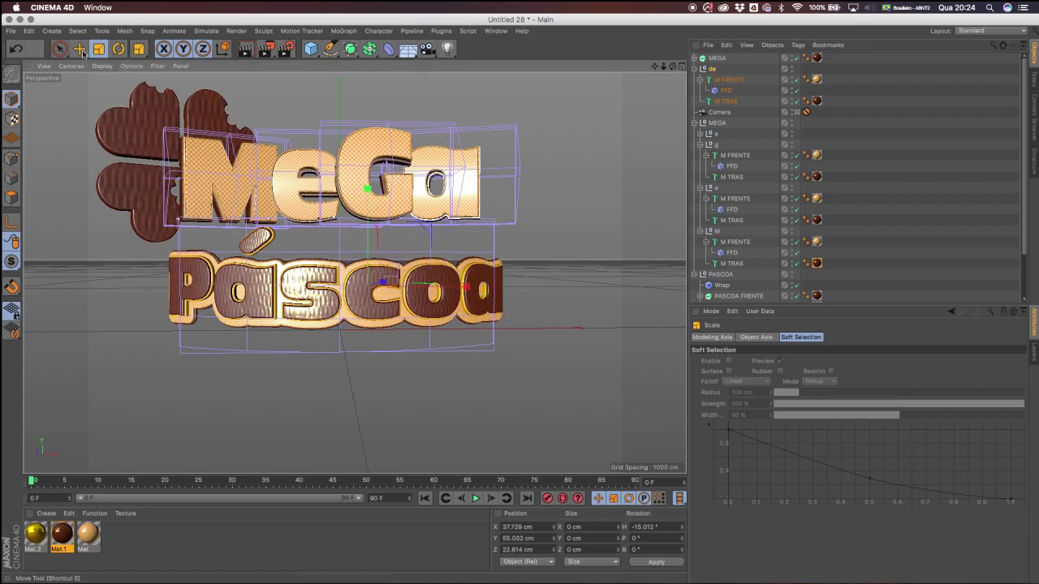
pyautogui.press('e')
pyautogui.moveTo(368, 188); pyautogui.dragTo(326, 167)
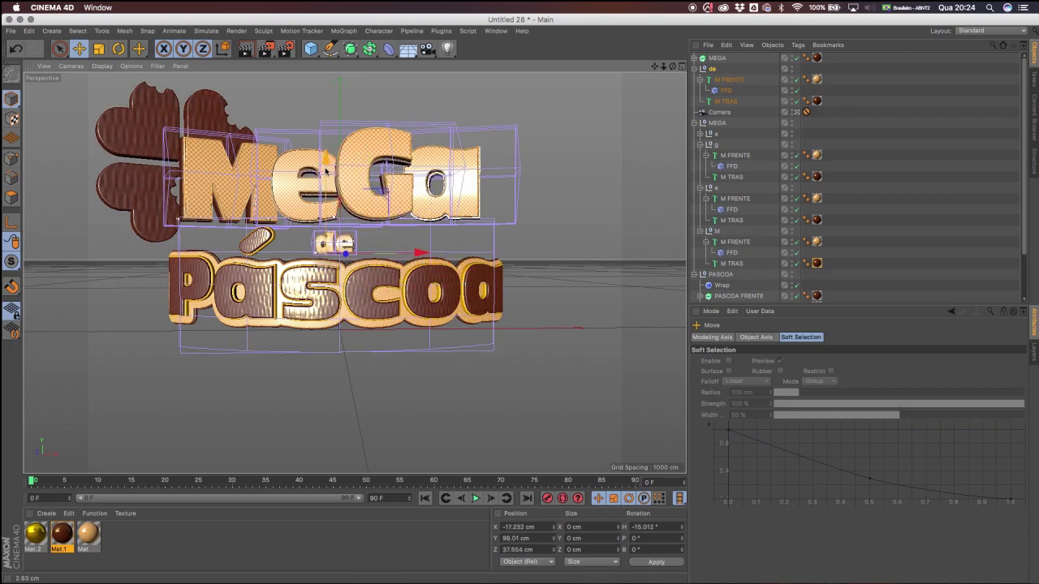
# Rotate the "de" group to a heading of about -3° and check its alignment in the top view.
pyautogui.press('r')
pyautogui.moveTo(354, 256); pyautogui.dragTo(376, 257)
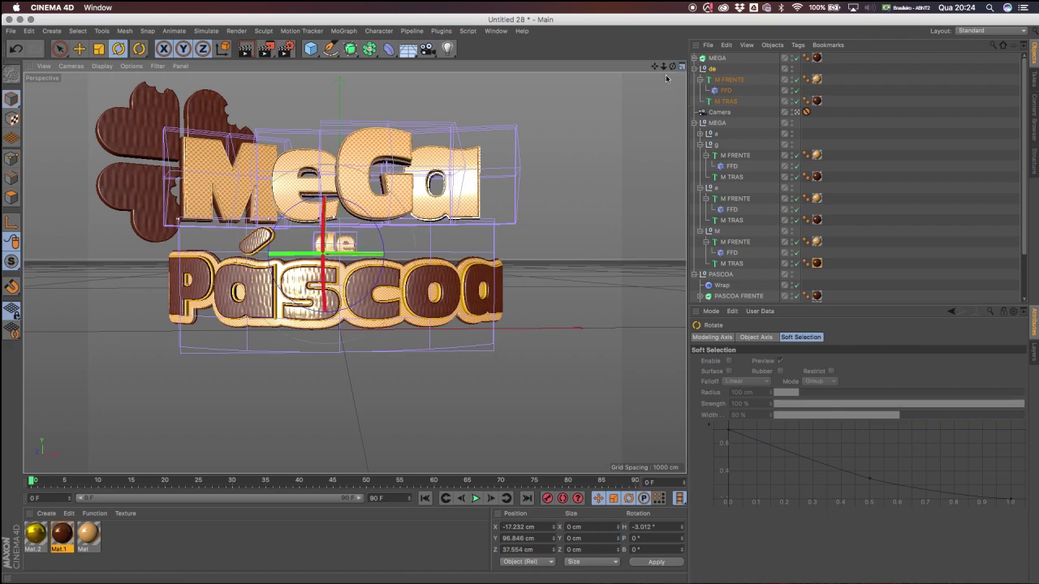
pyautogui.middleClick(647, 127)
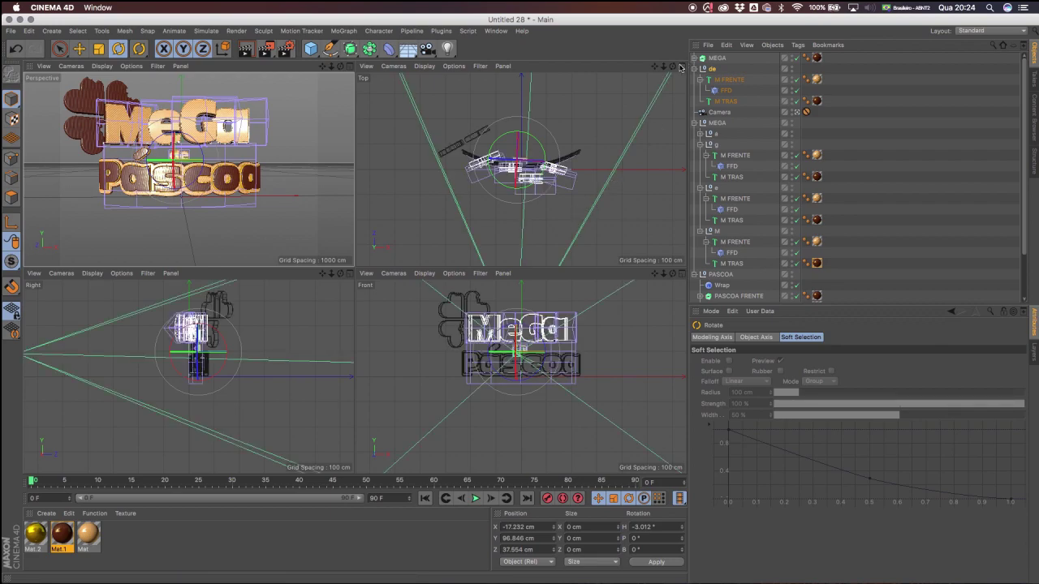
pyautogui.click(683, 67)
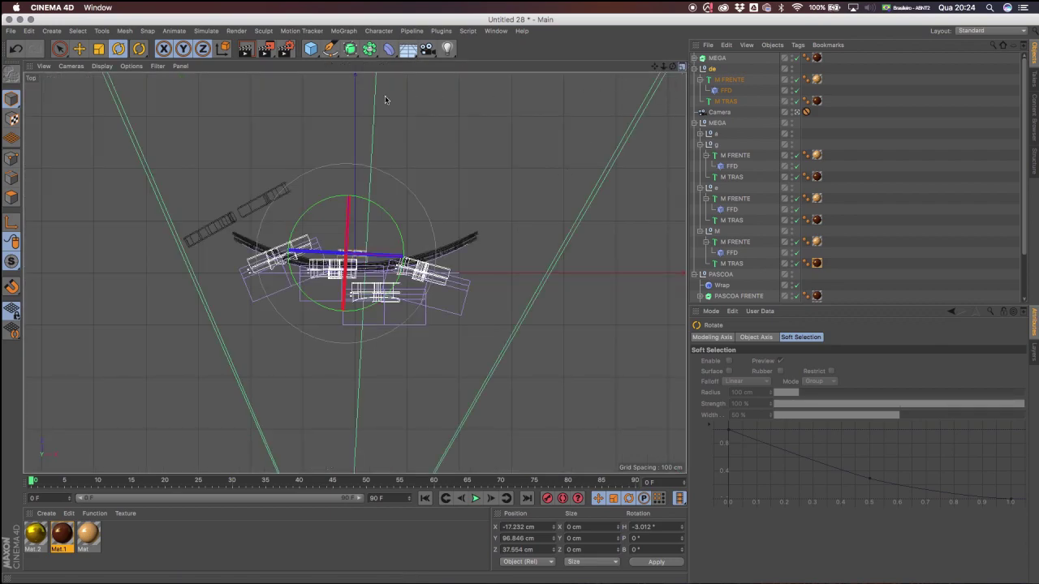
pyautogui.middleClick(285, 101)
pyautogui.press('F1')
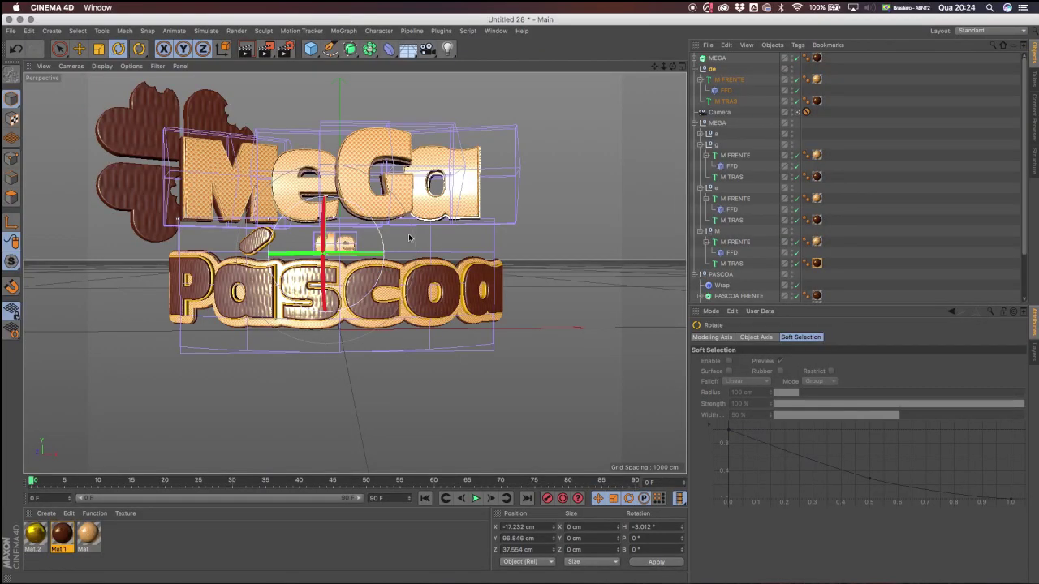
# Leave the scene camera's view and bring the "de" group forward in depth to about 3.2 cm in Z.
pyautogui.click(696, 69)
pyautogui.click(695, 90)
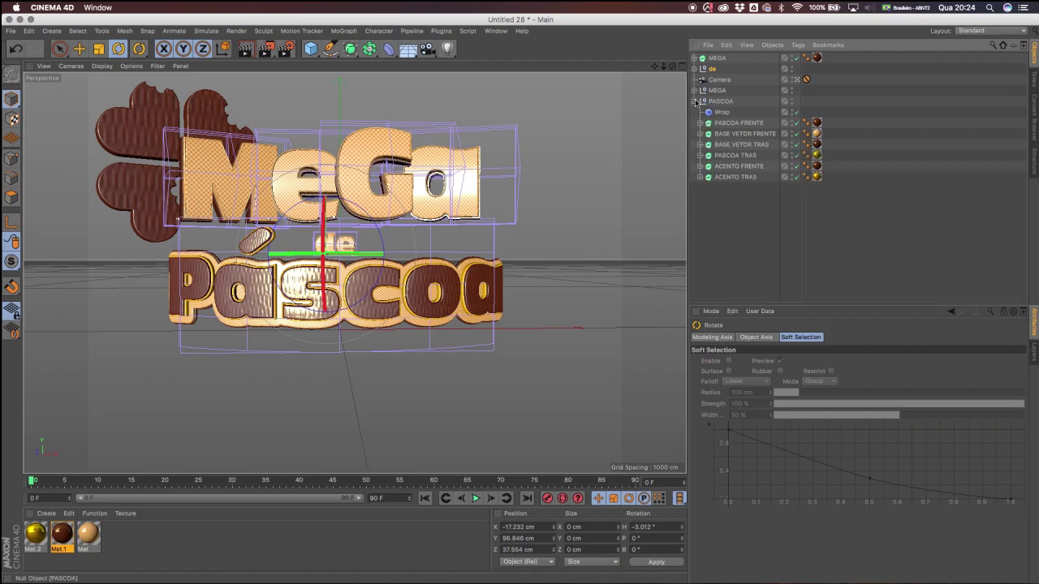
pyautogui.click(804, 79)
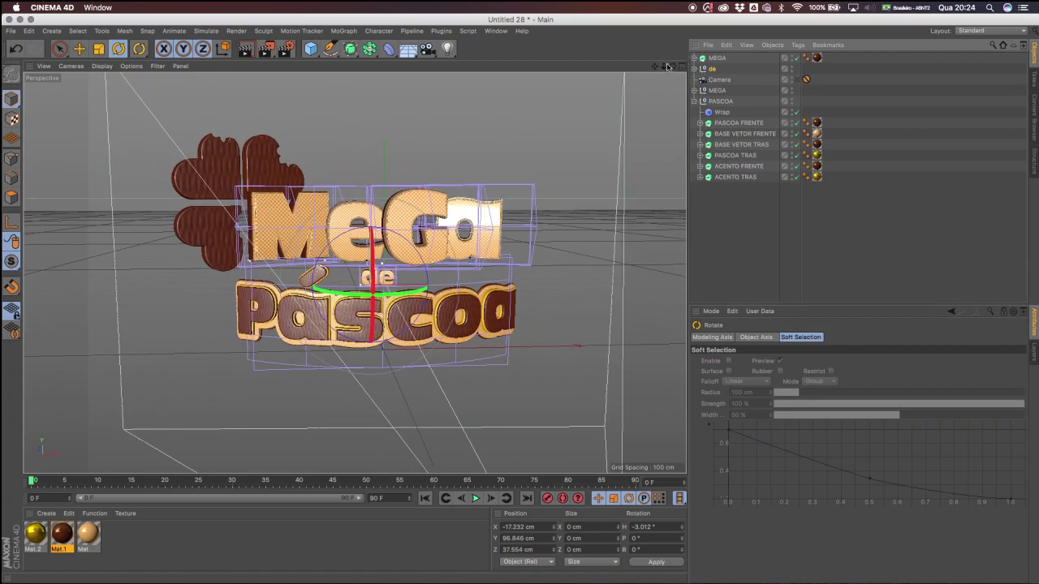
pyautogui.moveTo(672, 67); pyautogui.dragTo(759, 93)
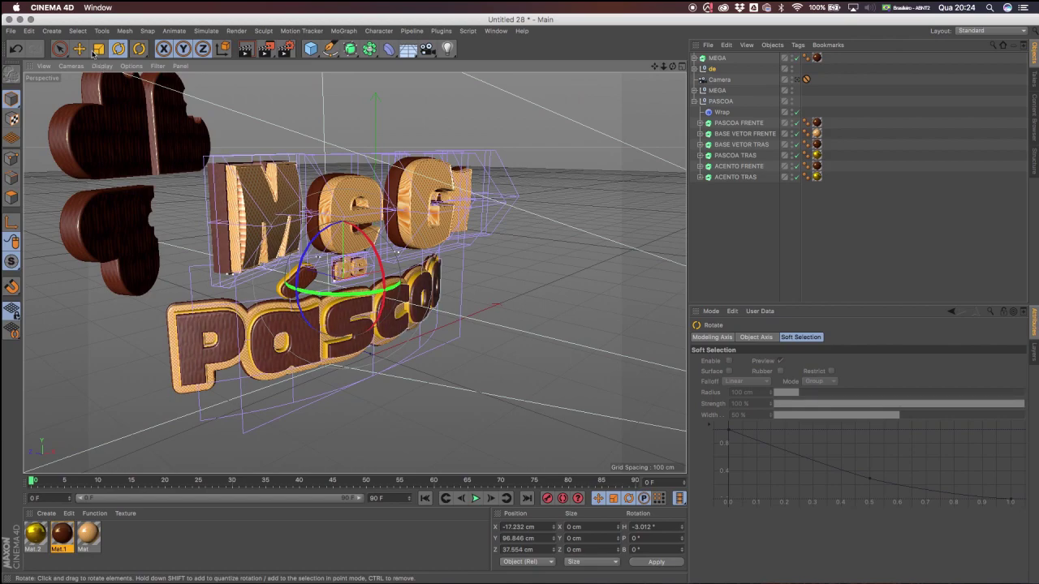
pyautogui.press('e')
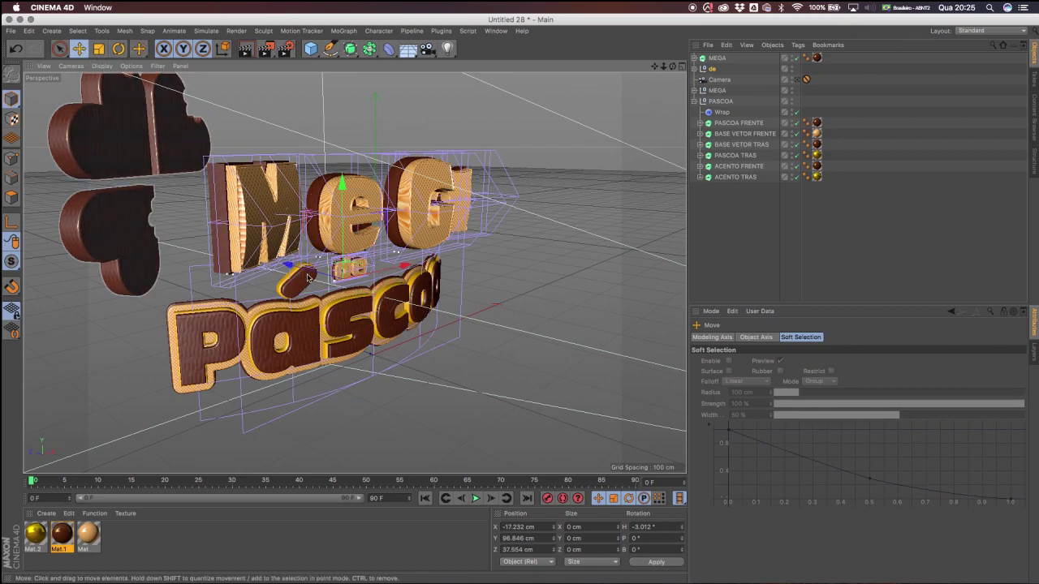
pyautogui.moveTo(296, 271); pyautogui.dragTo(321, 278)
pyautogui.keyDown('alt'); pyautogui.moveTo(379, 245); pyautogui.dragTo(392, 201); pyautogui.keyUp('alt')
# Select the MEGA extrude and the MEGA group together, push them back in depth and lower them slightly towards Páscoa.
pyautogui.click(717, 90)
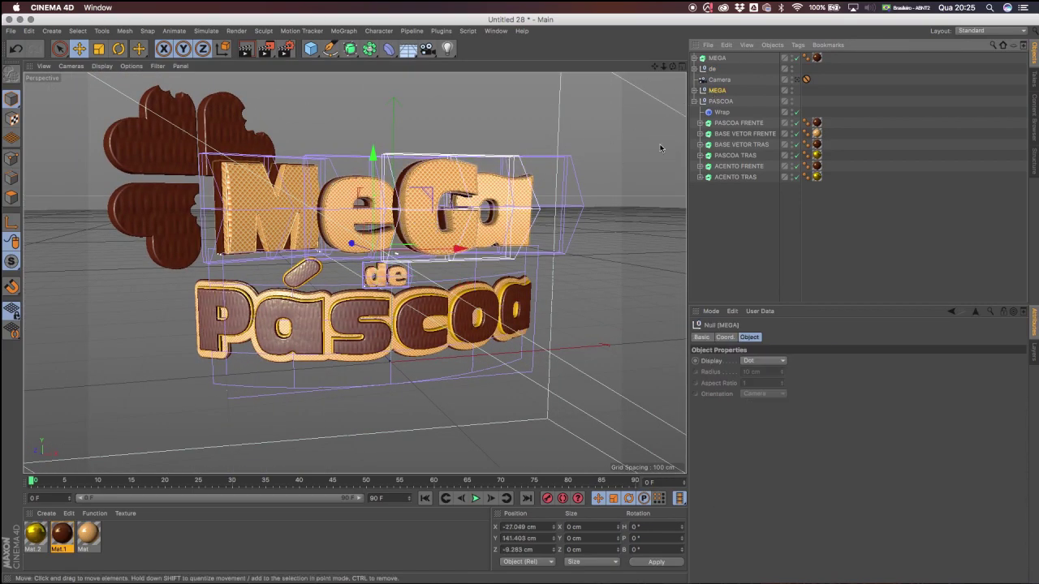
pyautogui.keyDown('ctrl'); pyautogui.click(716, 58); pyautogui.keyUp('ctrl')
pyautogui.keyDown('alt'); pyautogui.moveTo(341, 193); pyautogui.dragTo(408, 210); pyautogui.keyUp('alt')
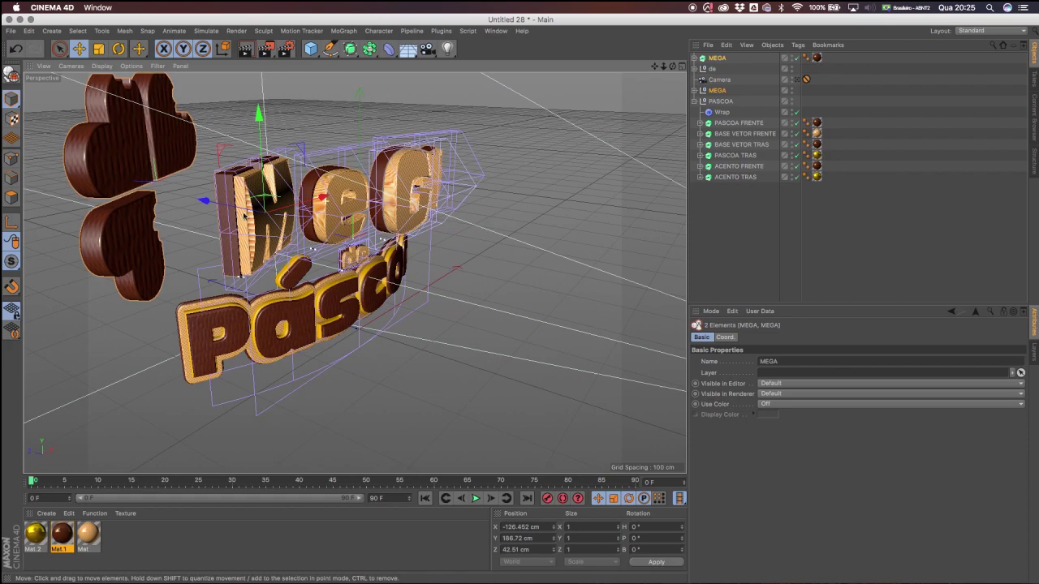
pyautogui.moveTo(200, 206); pyautogui.dragTo(178, 202)
pyautogui.keyDown('alt'); pyautogui.moveTo(262, 216); pyautogui.dragTo(326, 200); pyautogui.keyUp('alt')
pyautogui.moveTo(162, 207); pyautogui.dragTo(151, 207)
pyautogui.keyDown('alt'); pyautogui.moveTo(229, 212); pyautogui.dragTo(295, 142); pyautogui.keyUp('alt')
pyautogui.moveTo(251, 107); pyautogui.dragTo(250, 118)
pyautogui.keyDown('alt'); pyautogui.moveTo(424, 217); pyautogui.dragTo(391, 206); pyautogui.keyUp('alt')
# Apply the chocolate material Mat.1 to the "de" group's M FRENTE and the gold Mat.2 to its M TRAS.
pyautogui.click(181, 538)
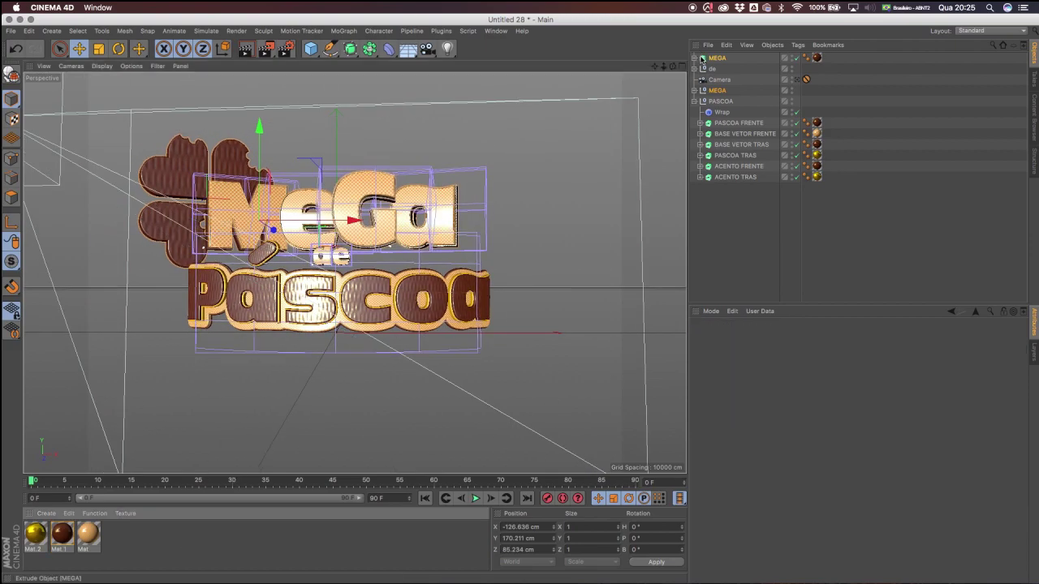
pyautogui.click(695, 68)
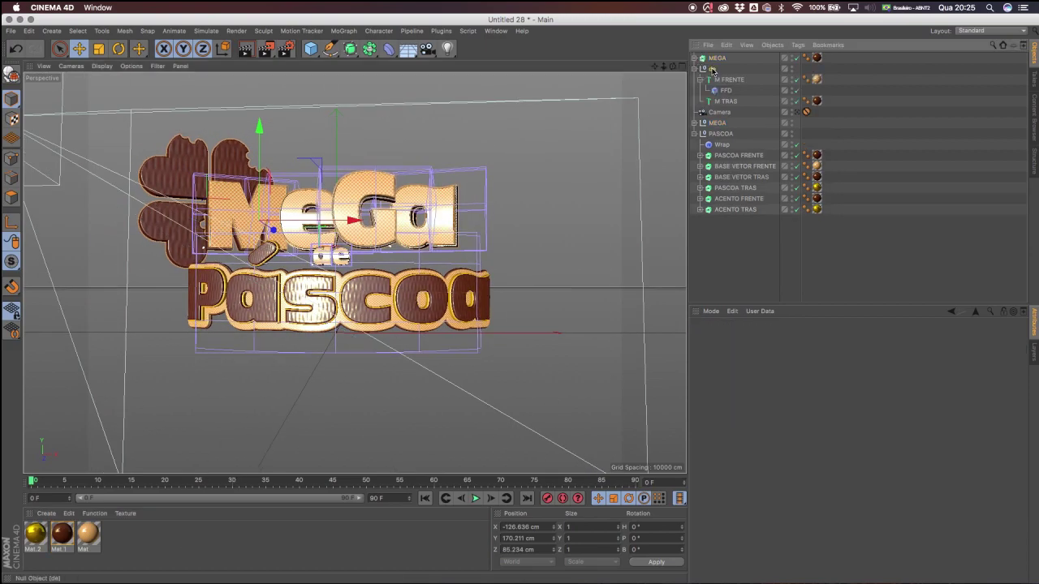
pyautogui.click(713, 68)
pyautogui.moveTo(61, 532); pyautogui.dragTo(817, 81)
pyautogui.moveTo(52, 534); pyautogui.dragTo(822, 100)
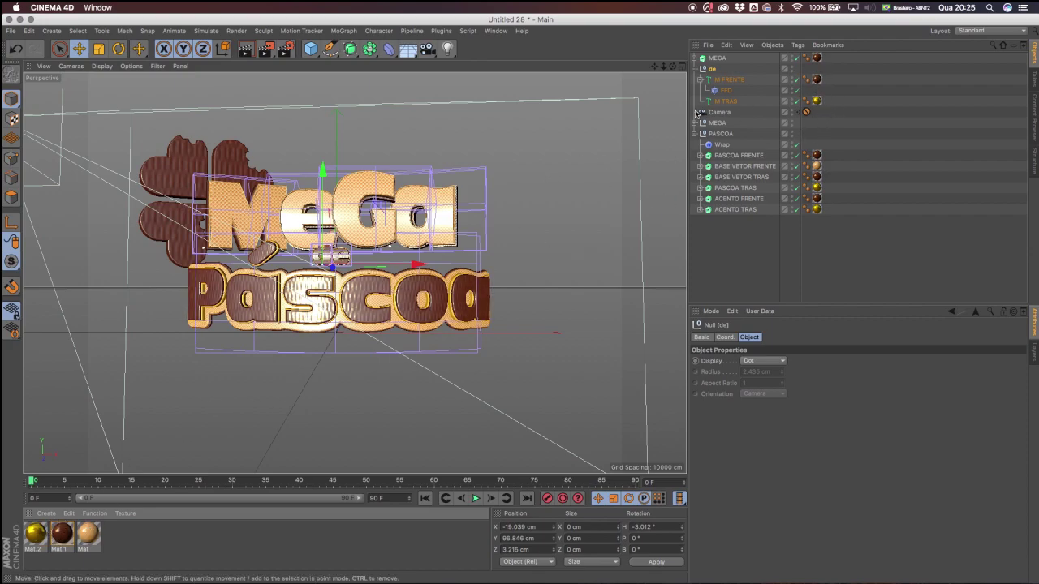
pyautogui.click(703, 69)
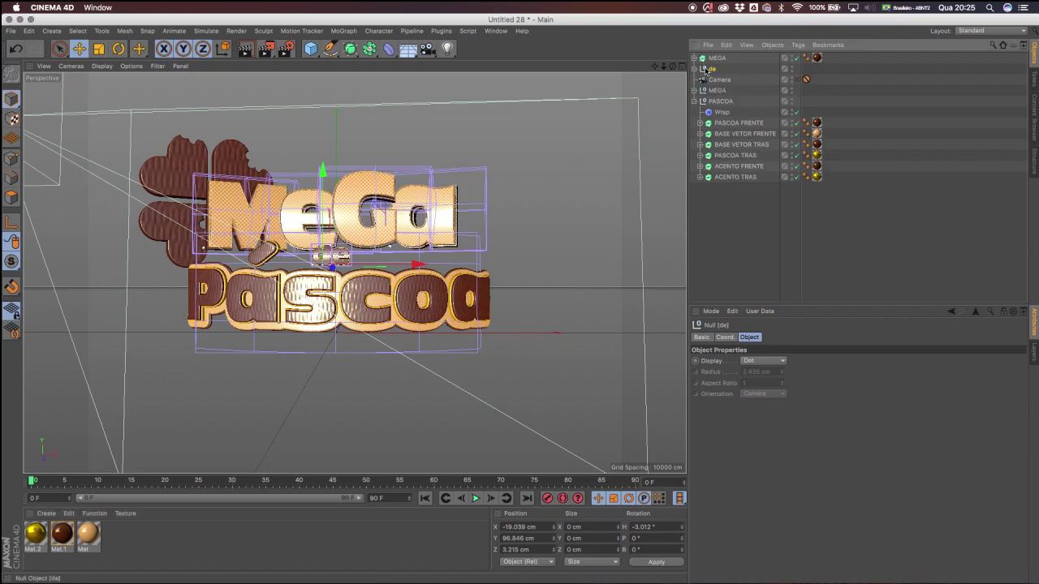
# Nudge the "de" group slightly down and right, to about -13.7 cm in X, between the two words.
pyautogui.moveTo(324, 180); pyautogui.dragTo(324, 182)
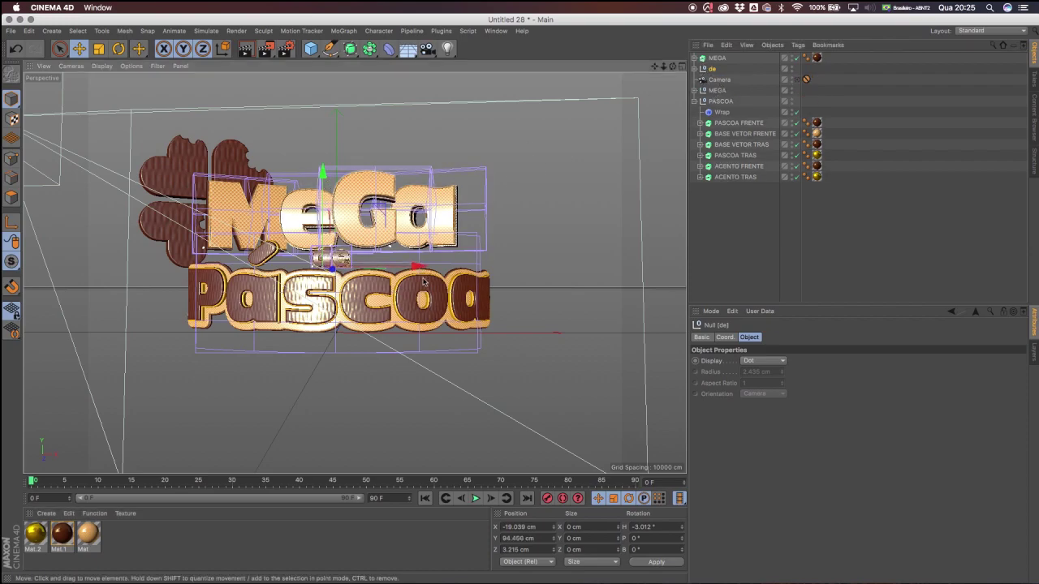
pyautogui.moveTo(420, 268); pyautogui.dragTo(424, 269)
pyautogui.moveTo(327, 180); pyautogui.dragTo(326, 182)
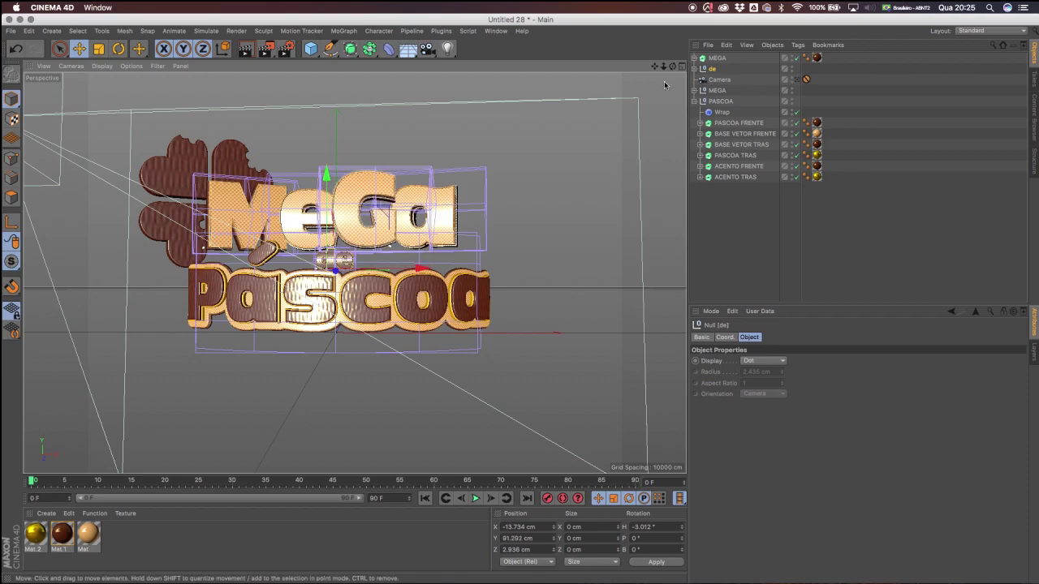
# Shift the PASCOA group left to about -12.4 cm in X and move the clover extrude to about X -236 cm, Y 232 cm.
pyautogui.click(717, 59)
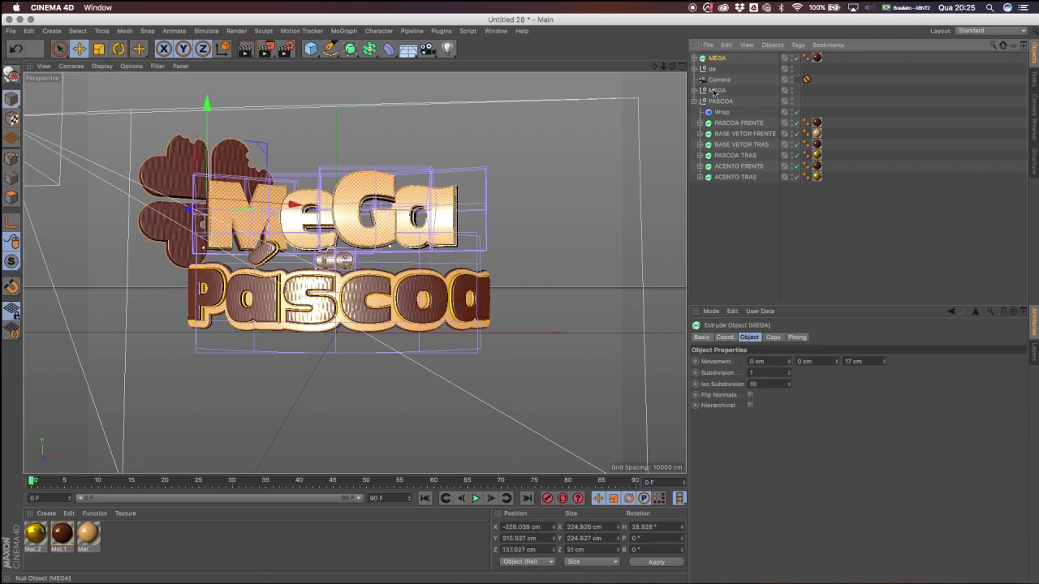
pyautogui.click(721, 101)
pyautogui.moveTo(423, 338); pyautogui.dragTo(415, 338)
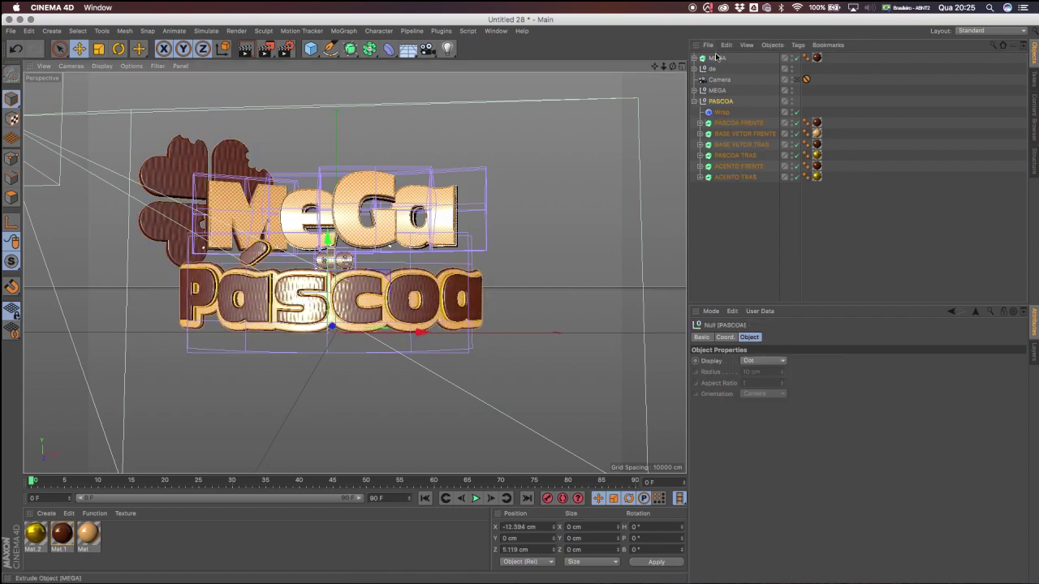
pyautogui.click(242, 188)
pyautogui.moveTo(242, 188); pyautogui.dragTo(281, 194)
pyautogui.moveTo(201, 89); pyautogui.dragTo(201, 93)
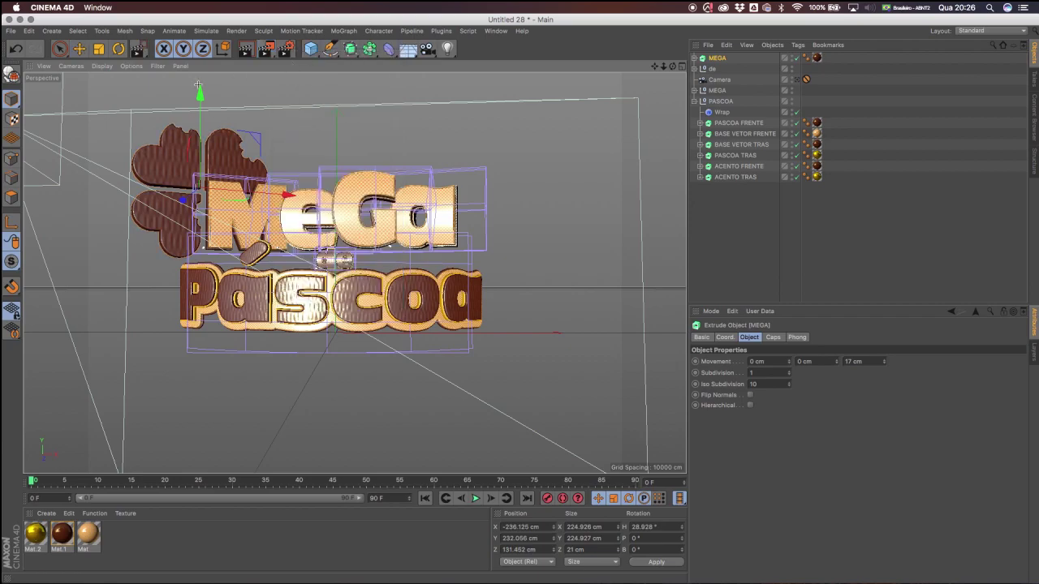
# Render a test region around the whole logo and open the render settings.
pyautogui.moveTo(114, 103); pyautogui.dragTo(537, 397)
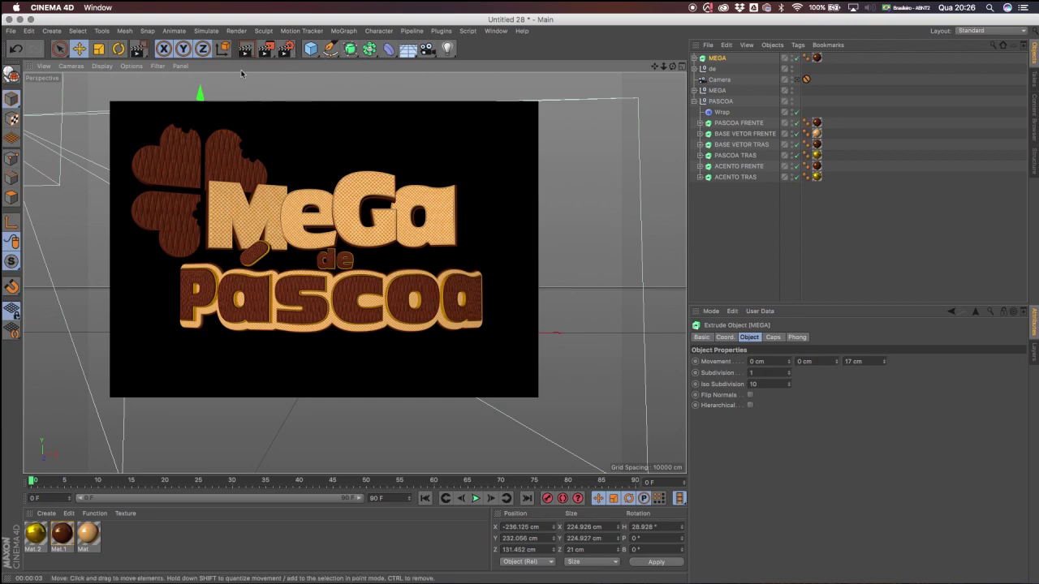
pyautogui.click(285, 51)
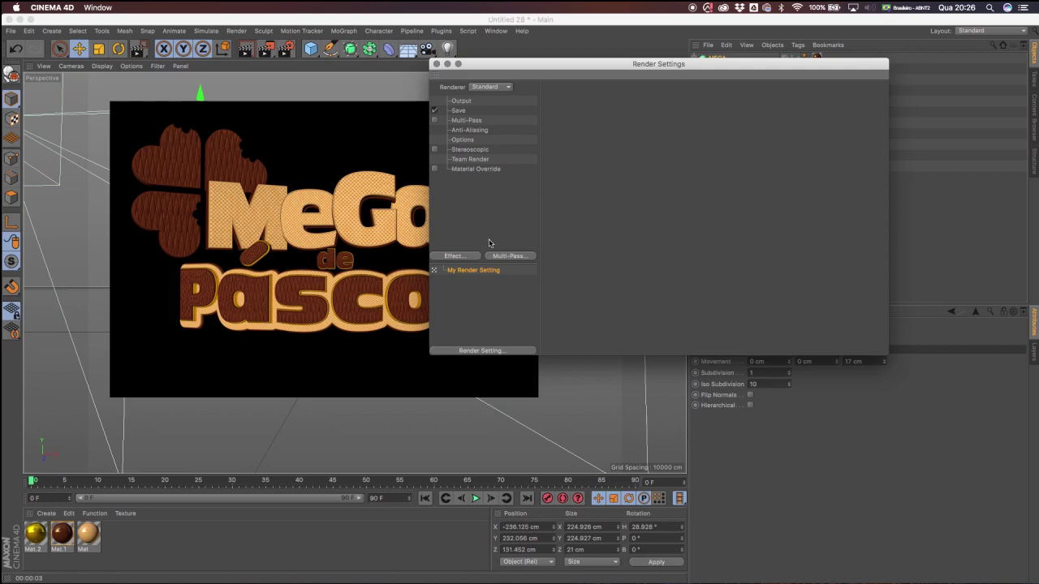
# Add the Global Illumination effect to the render settings and render a test region around the whole logo.
pyautogui.click(468, 257)
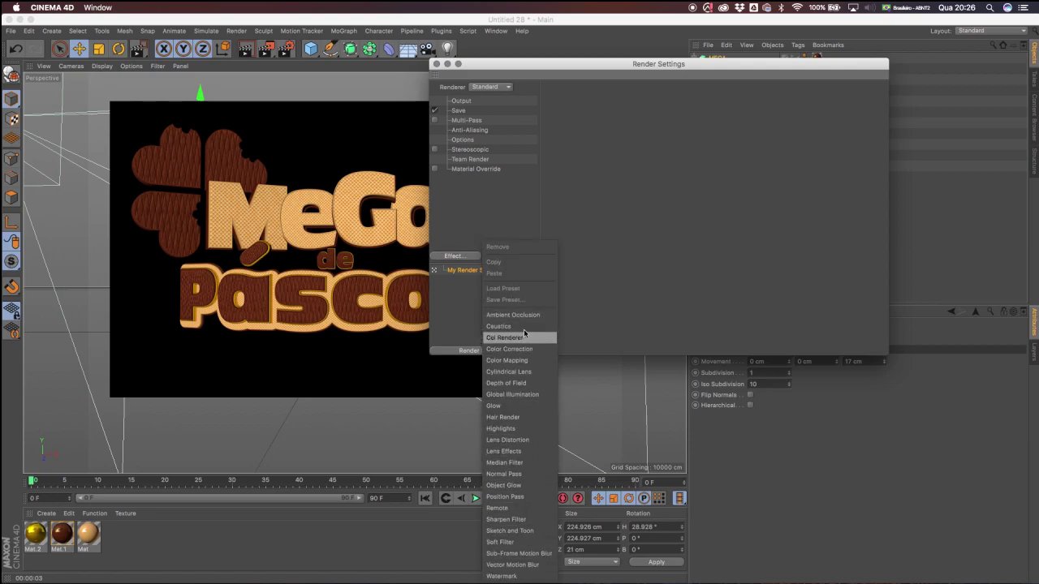
pyautogui.click(518, 396)
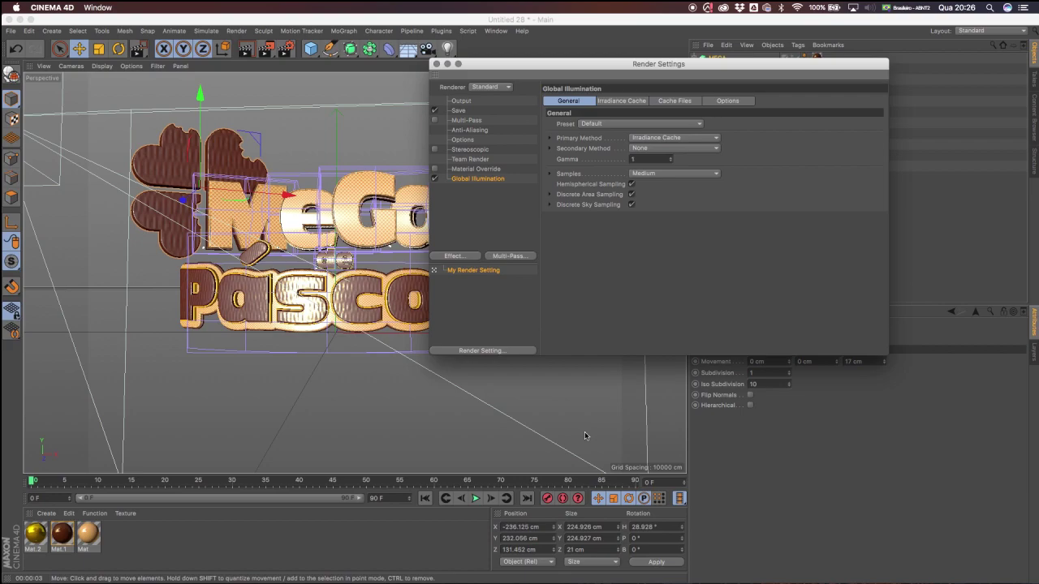
pyautogui.click(437, 64)
pyautogui.moveTo(268, 50); pyautogui.dragTo(332, 66)
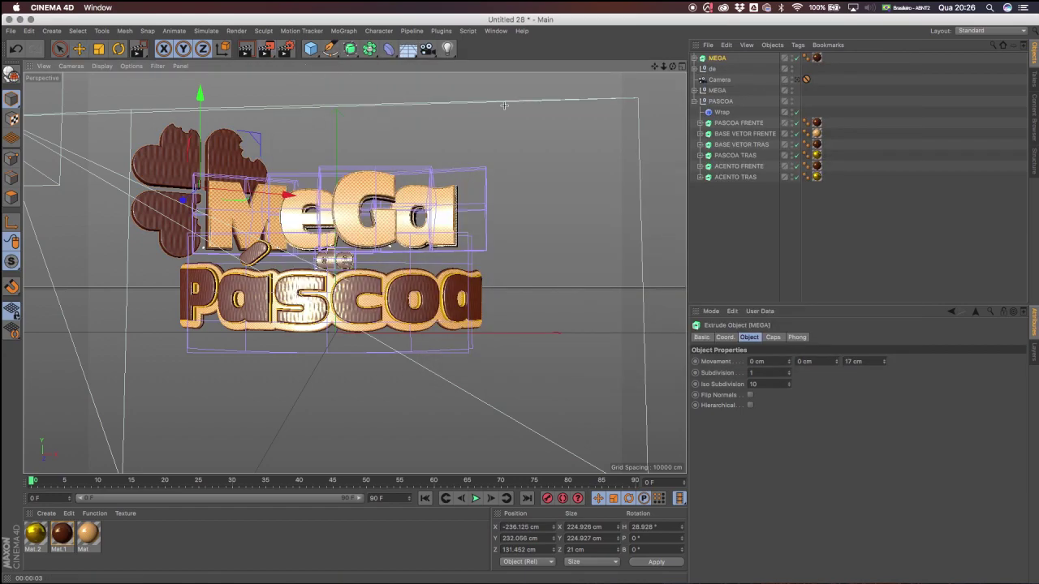
pyautogui.moveTo(112, 108); pyautogui.dragTo(523, 398)
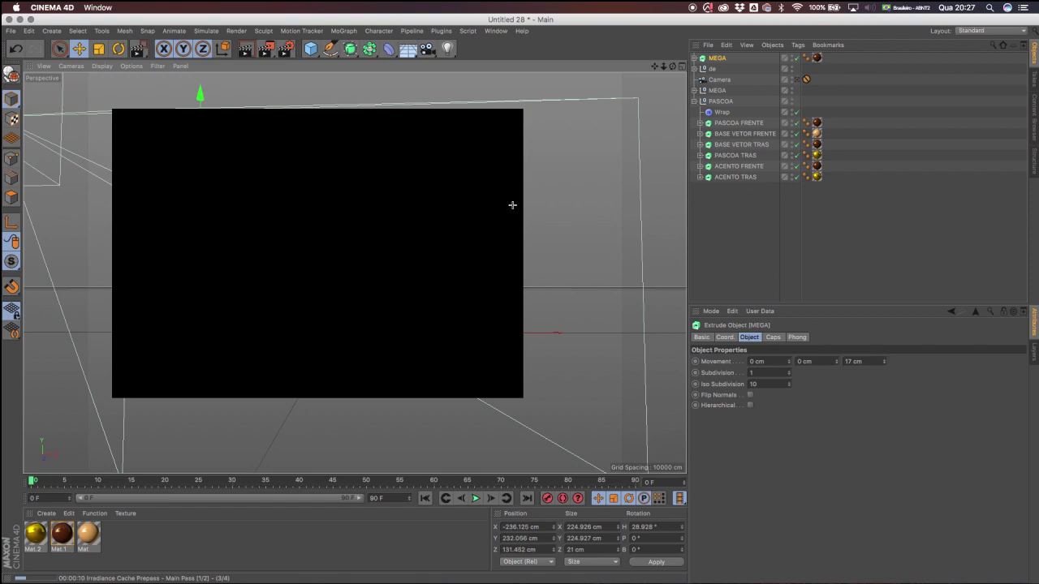
# Set the Global Illumination Samples to Custom Accuracy in the render settings.
pyautogui.click(284, 50)
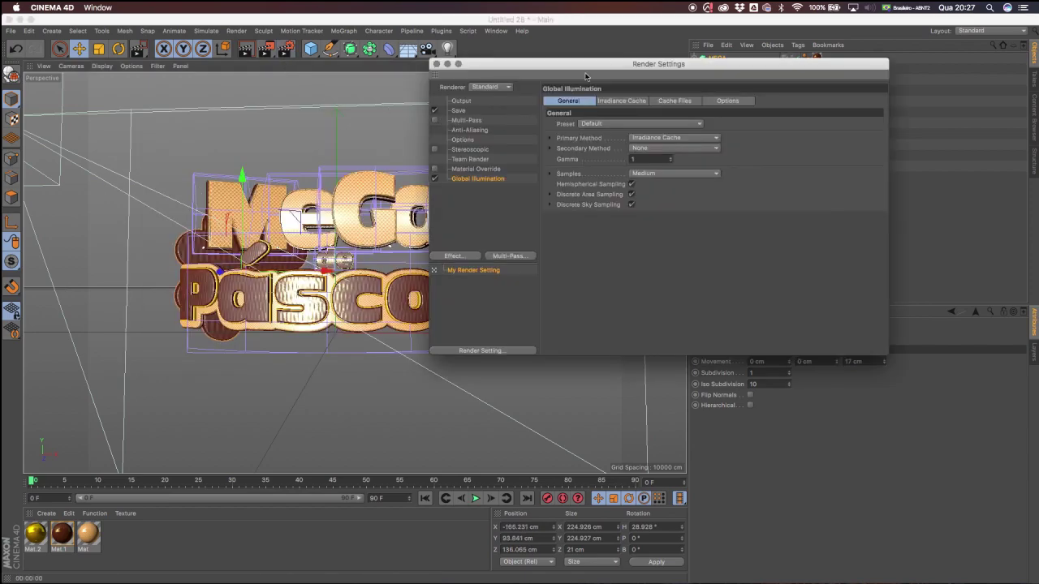
pyautogui.click(436, 63)
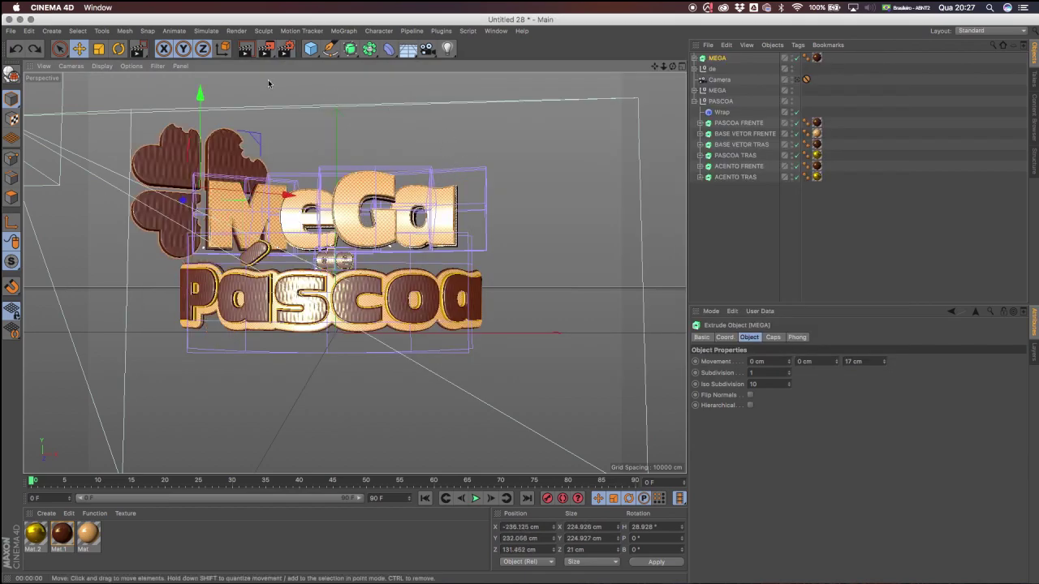
pyautogui.click(285, 49)
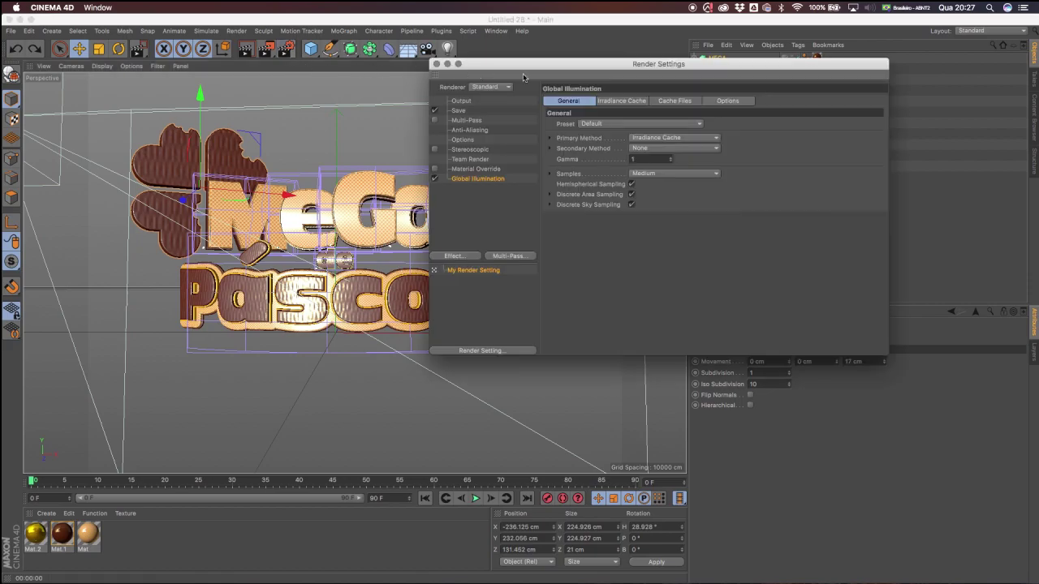
pyautogui.moveTo(673, 68); pyautogui.dragTo(730, 67)
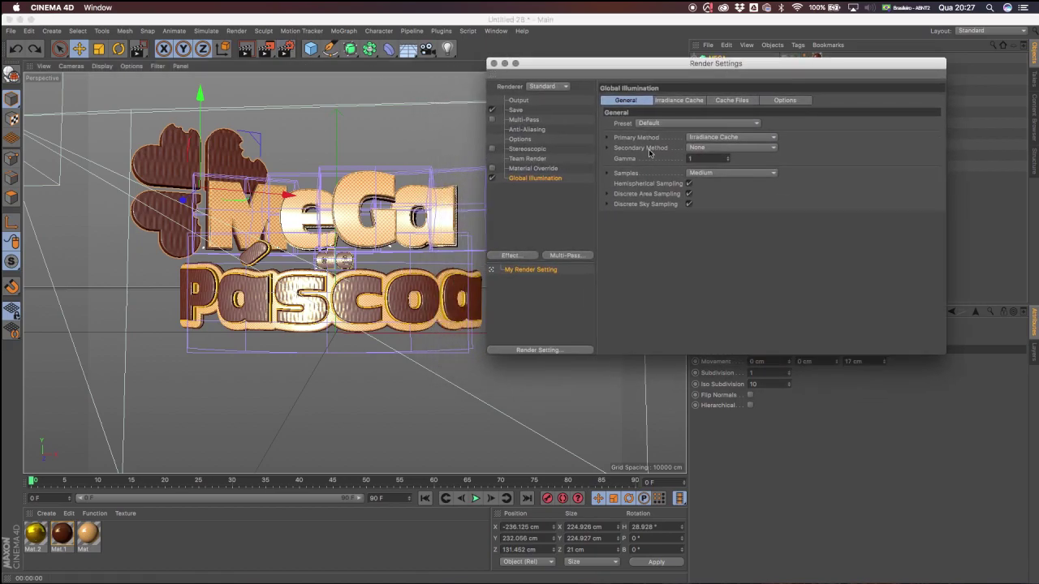
pyautogui.click(736, 173)
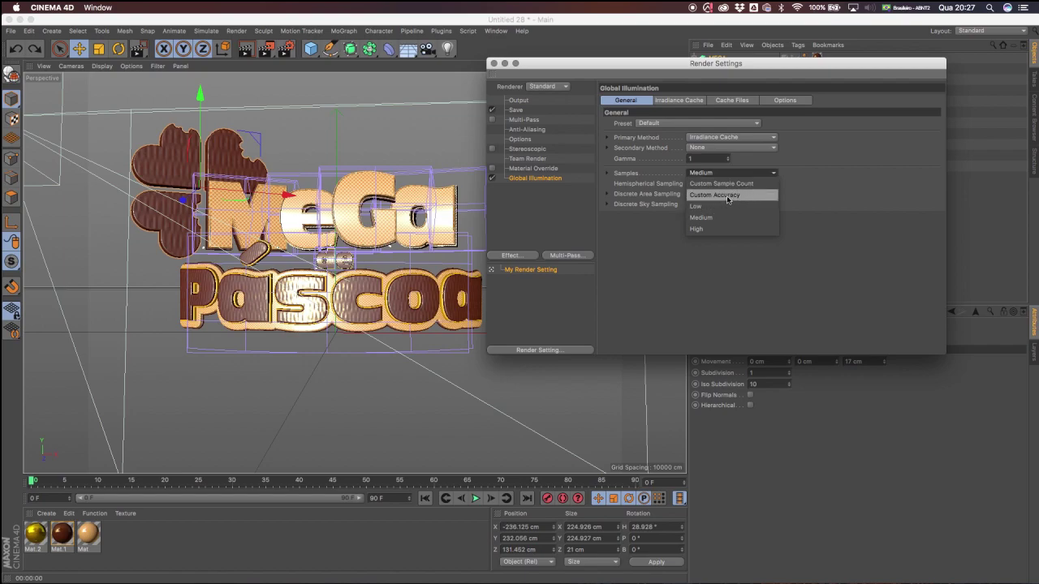
pyautogui.click(728, 196)
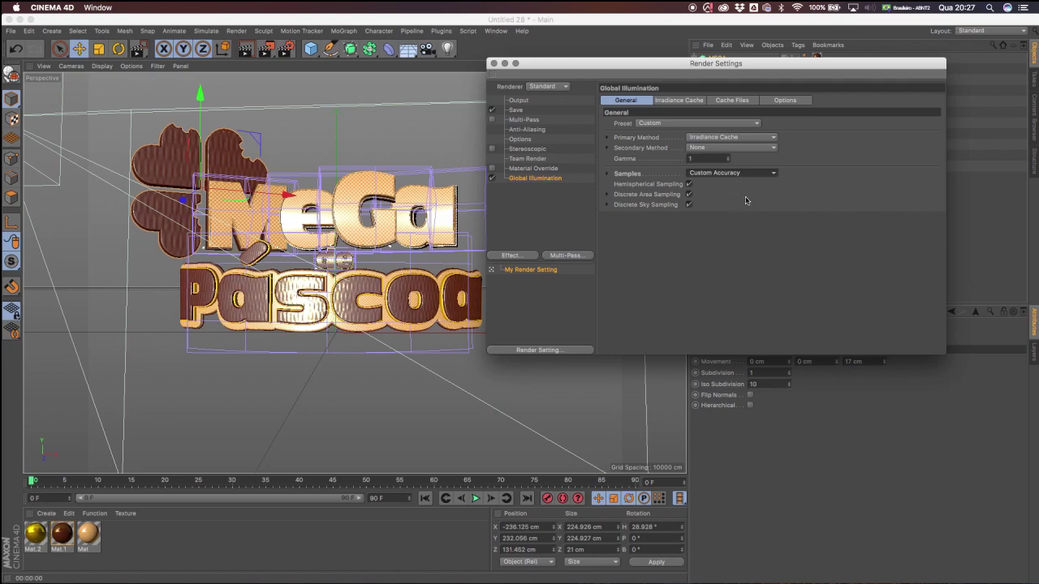
# Set the Record Density of the Irradiance Cache to Low.
pyautogui.click(682, 101)
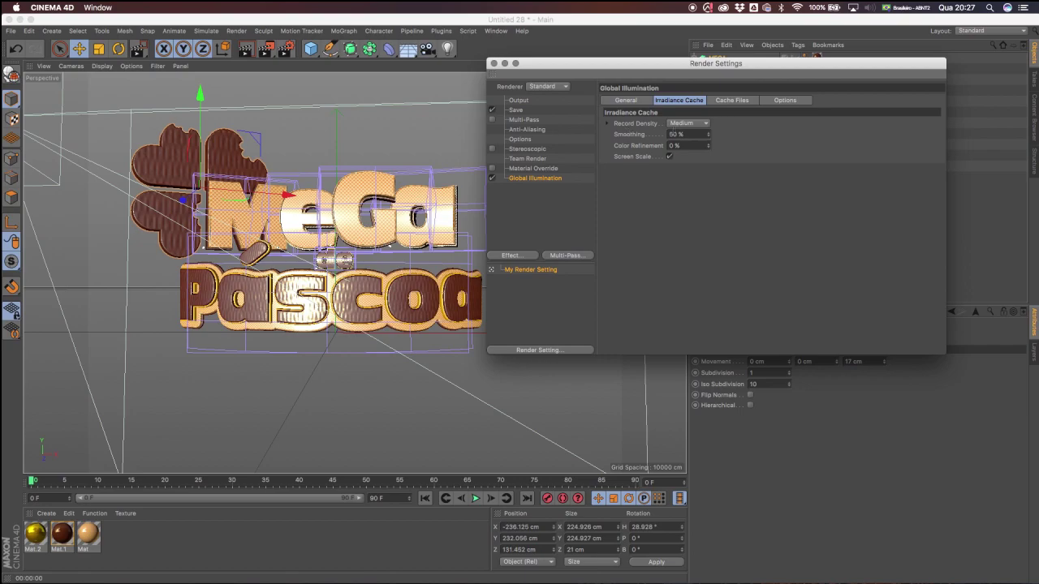
pyautogui.click(702, 126)
pyautogui.click(698, 155)
pyautogui.click(702, 128)
pyautogui.click(698, 144)
# Enable Full Animation Mode for the Global Illumination cache files and review the cache and general settings.
pyautogui.click(729, 100)
pyautogui.click(694, 185)
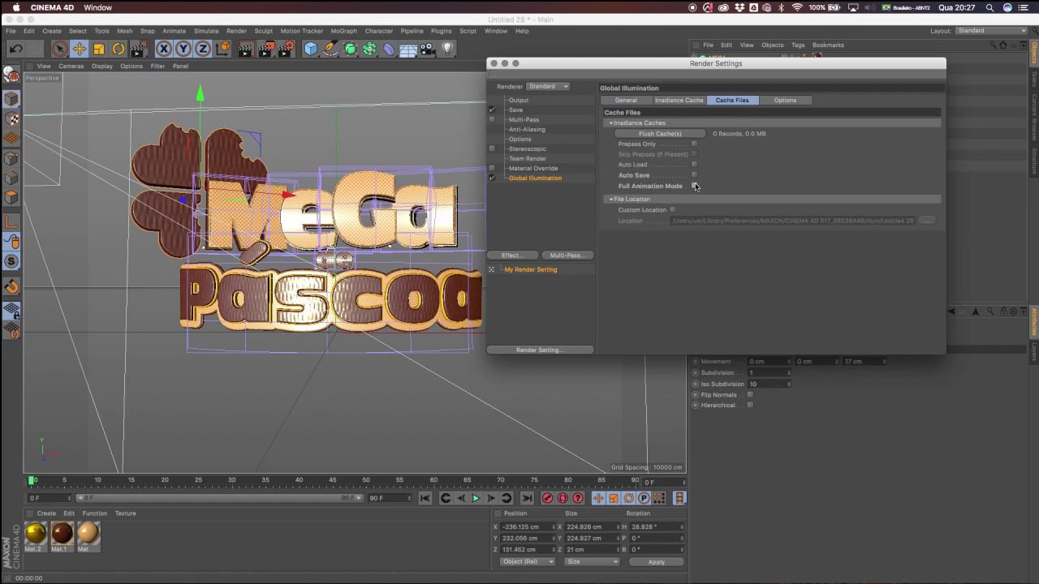
pyautogui.click(741, 104)
pyautogui.click(687, 103)
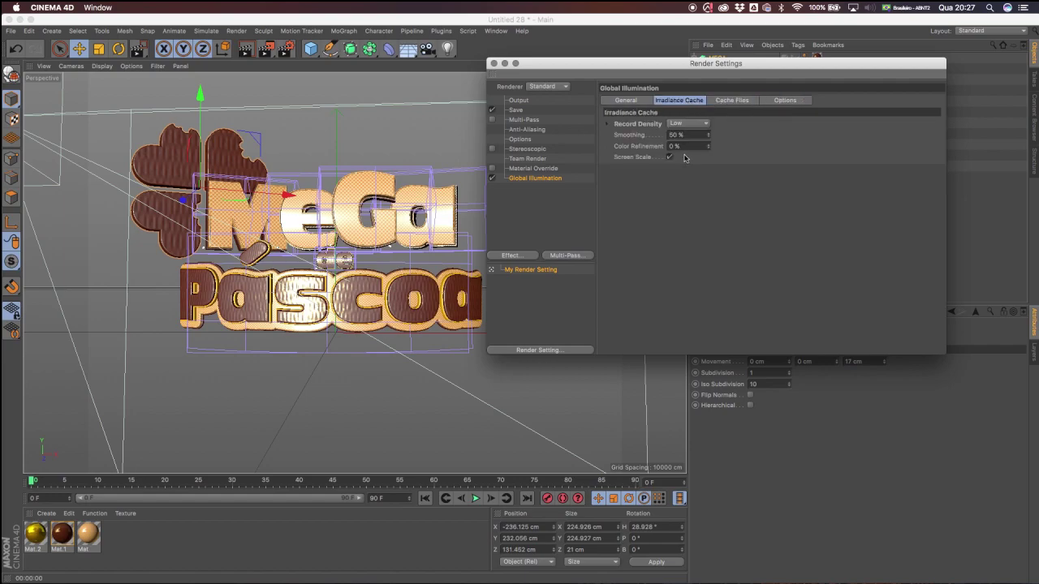
pyautogui.click(638, 104)
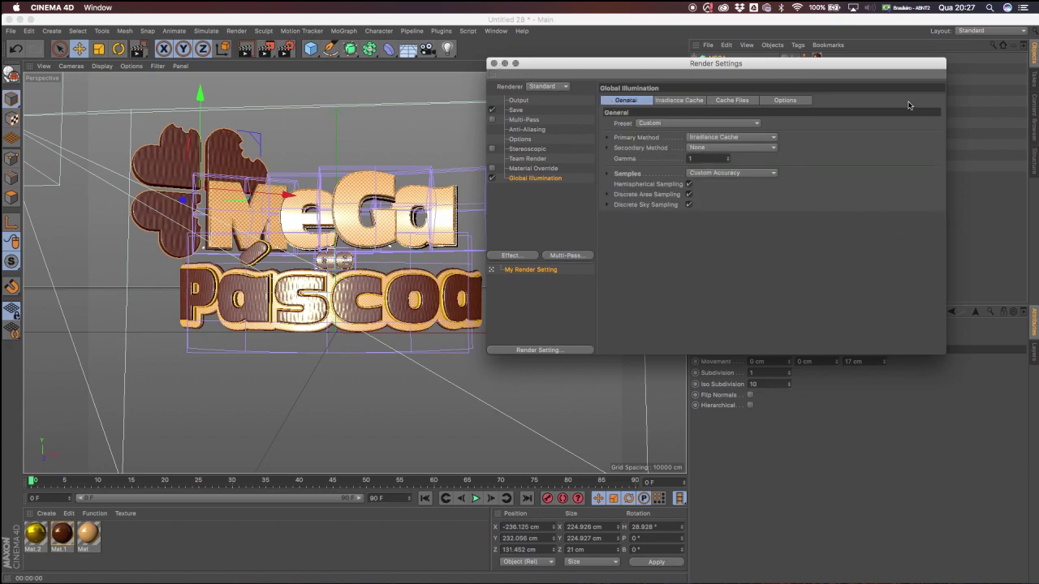
# Set the render output to the Film (4K) preset, 4096 x 3112 pixels.
pyautogui.click(525, 122)
pyautogui.click(520, 111)
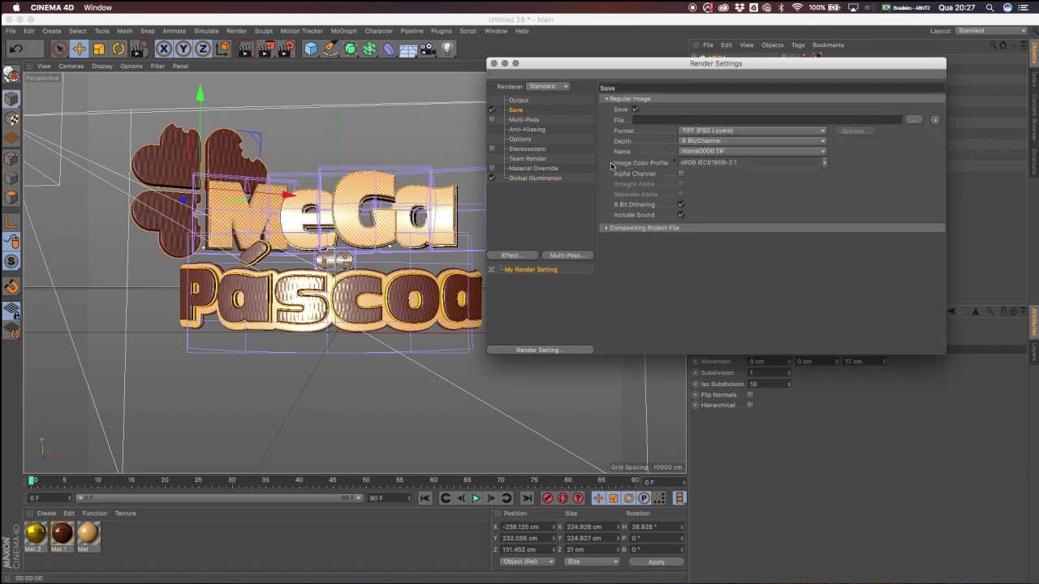
pyautogui.click(519, 100)
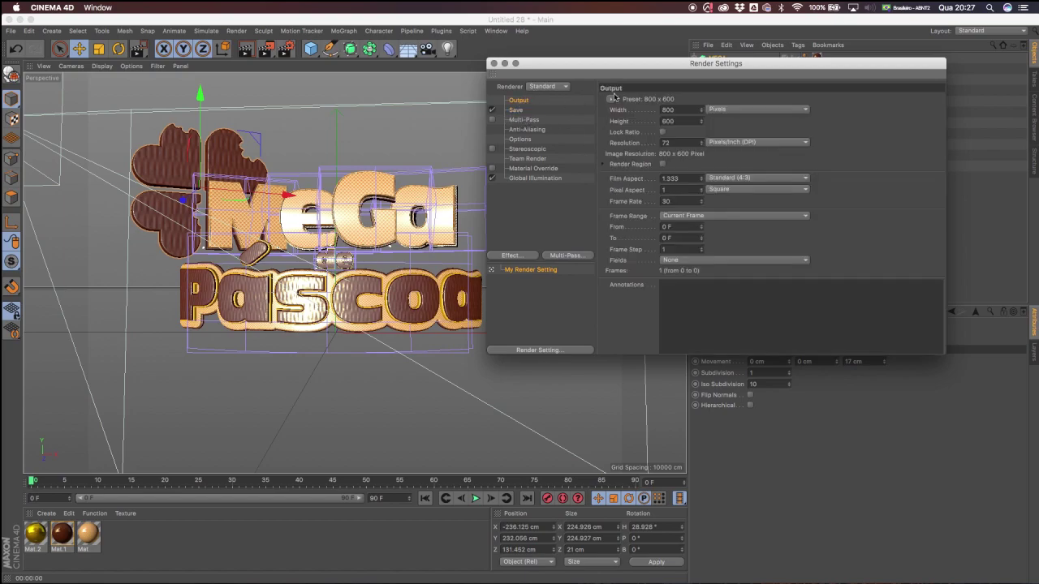
pyautogui.moveTo(668, 64); pyautogui.dragTo(621, 58)
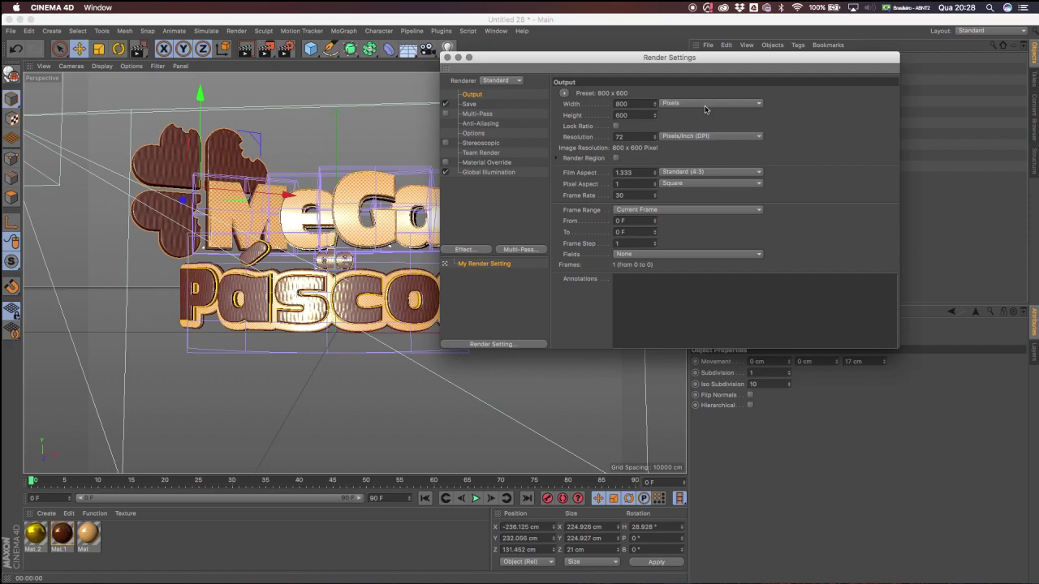
pyautogui.click(573, 95)
pyautogui.moveTo(593, 127)
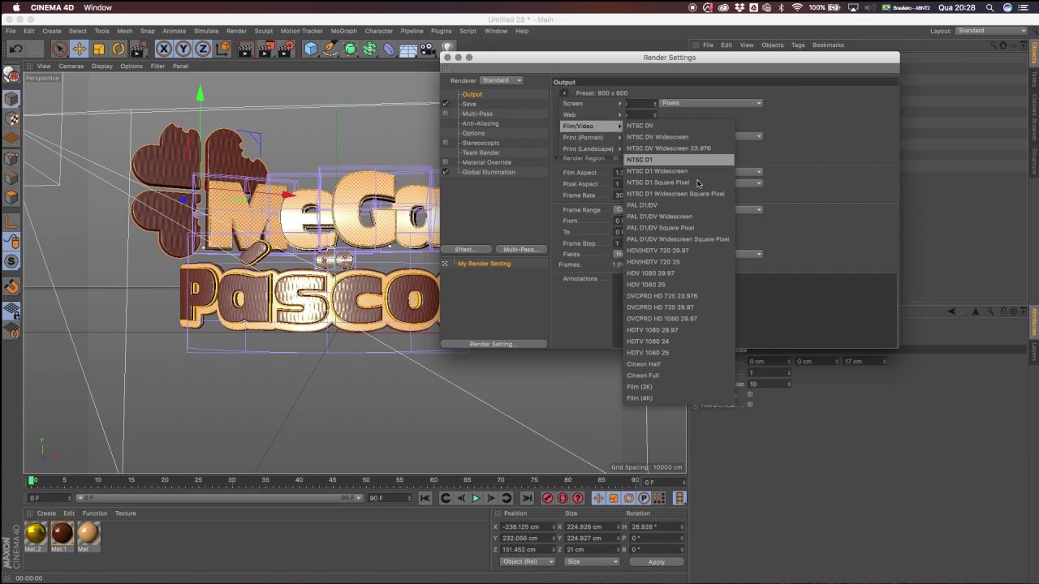
pyautogui.click(656, 398)
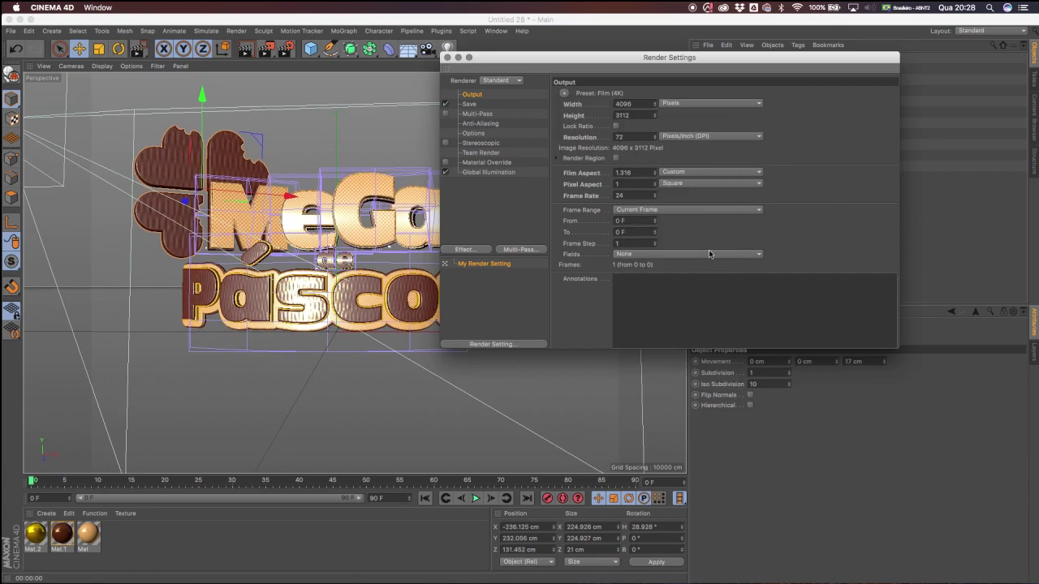
# Enable the Alpha Channel for the saved render image and close the render settings.
pyautogui.click(470, 105)
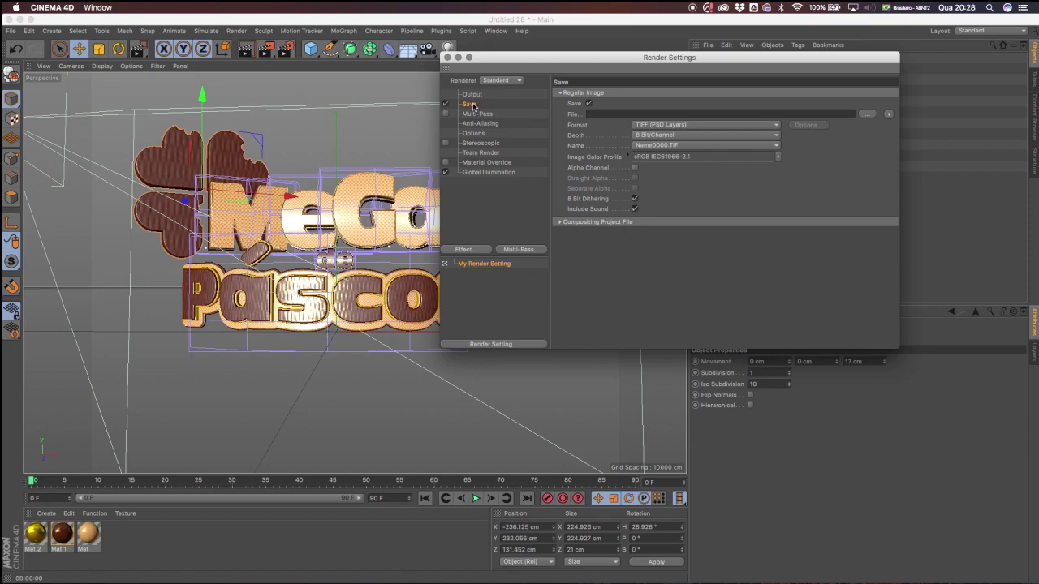
pyautogui.click(635, 168)
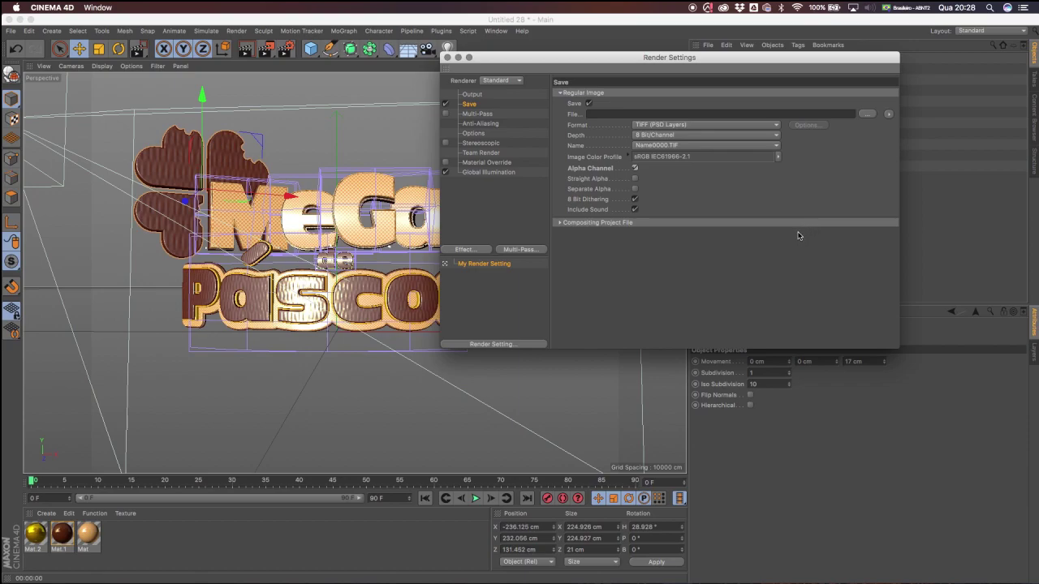
pyautogui.moveTo(604, 62); pyautogui.dragTo(504, 69)
pyautogui.click(389, 180)
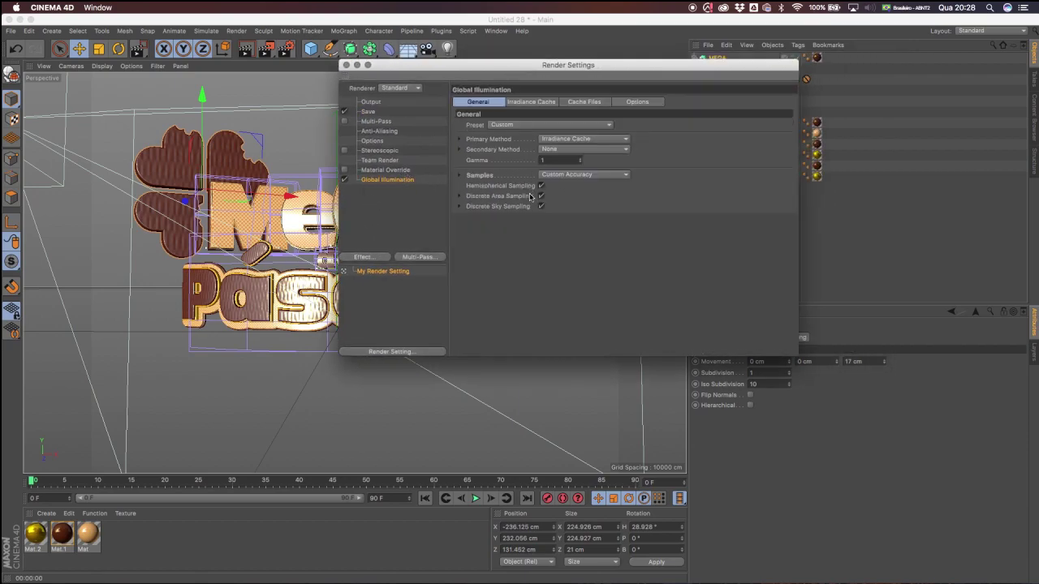
pyautogui.click(345, 65)
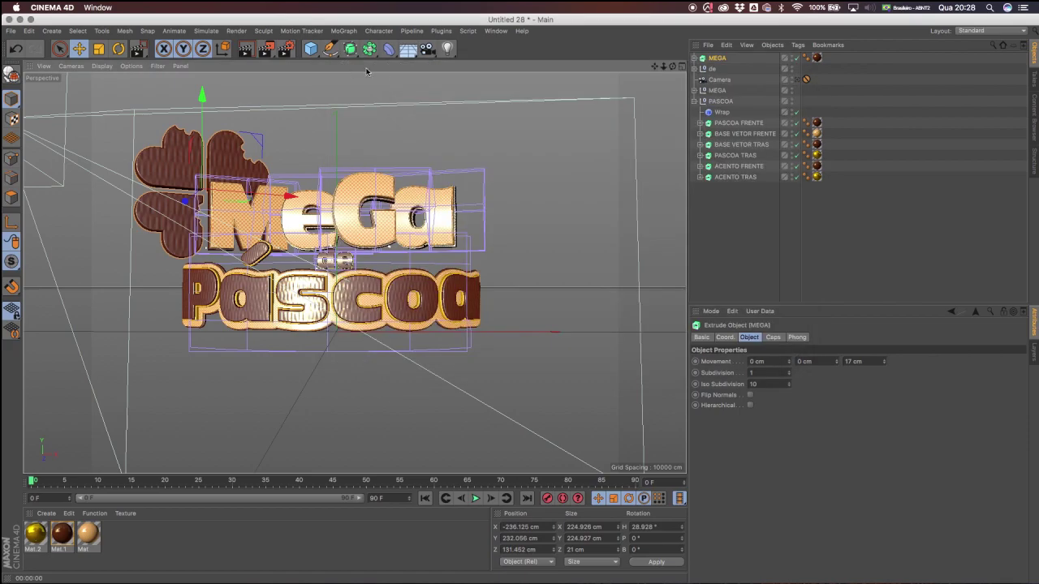
# Collapse the PASCOA group and add a Sky object to the scene.
pyautogui.click(694, 100)
pyautogui.click(449, 51)
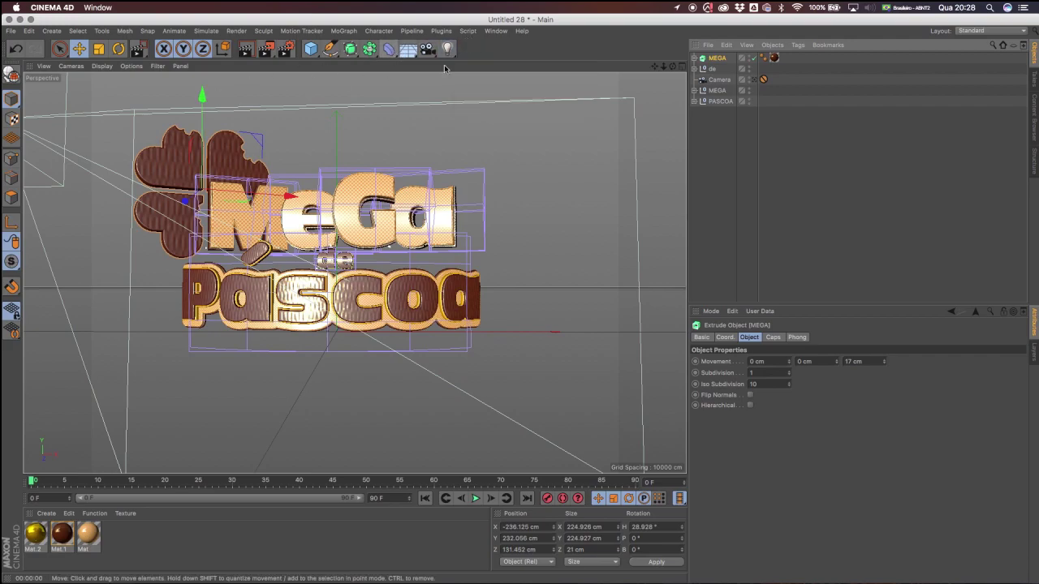
pyautogui.click(388, 48)
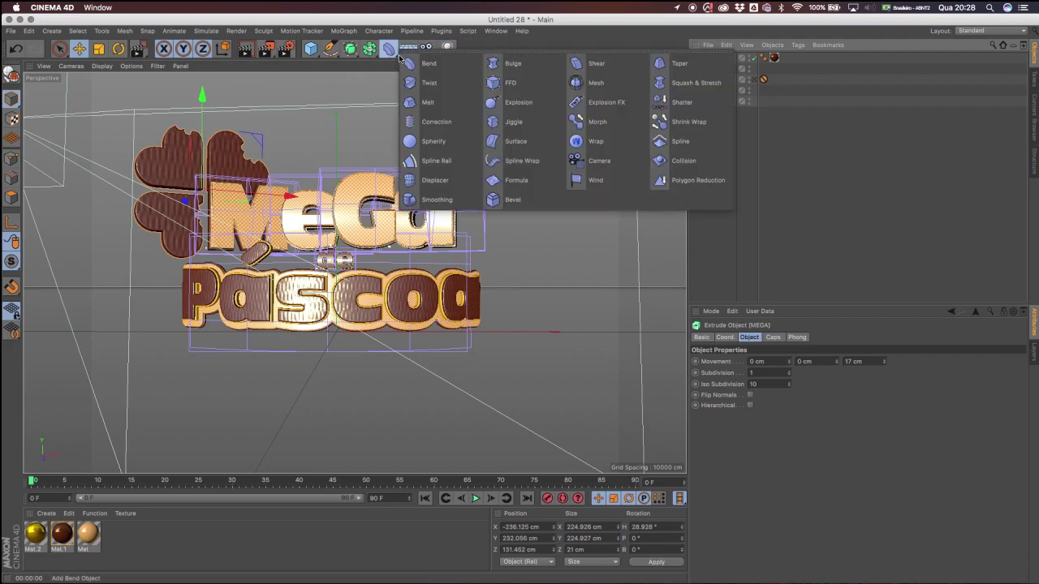
pyautogui.click(407, 48)
pyautogui.click(446, 82)
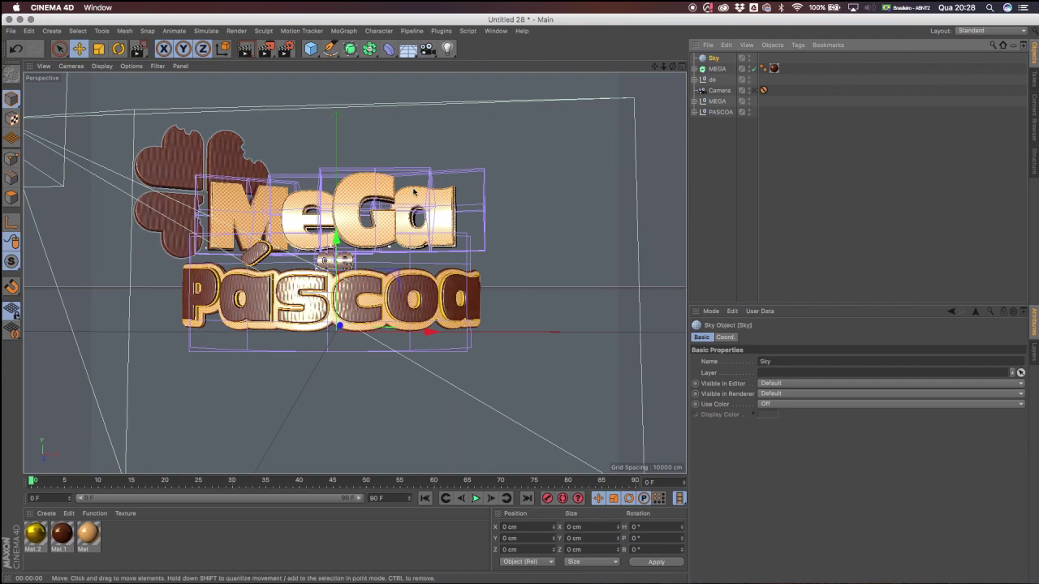
# Add a Compositing tag to the Sky and toggle its visibility options for transparency, refraction and reflection.
pyautogui.rightClick(713, 60)
pyautogui.moveTo(771, 65)
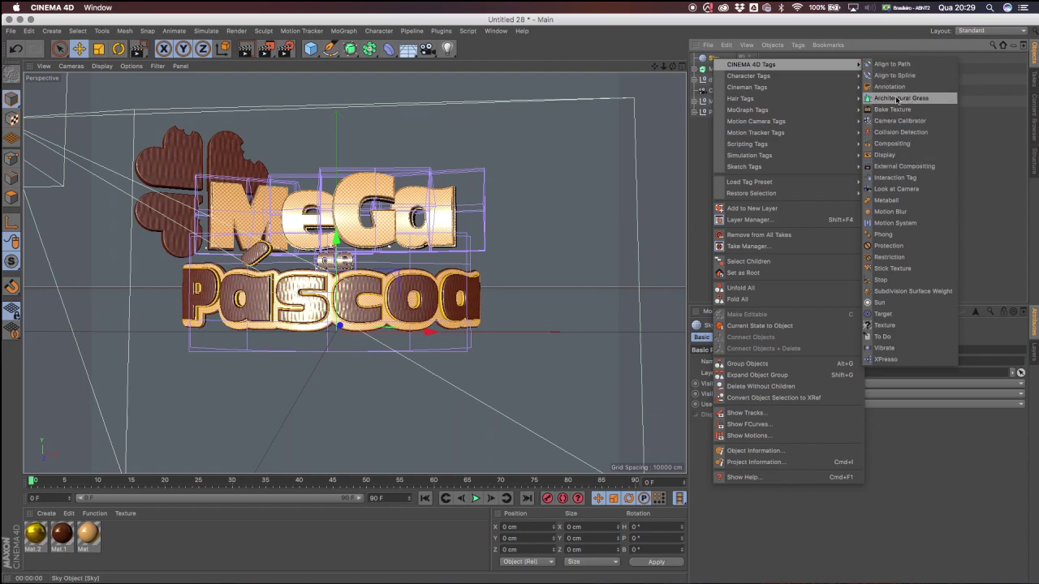
pyautogui.click(900, 145)
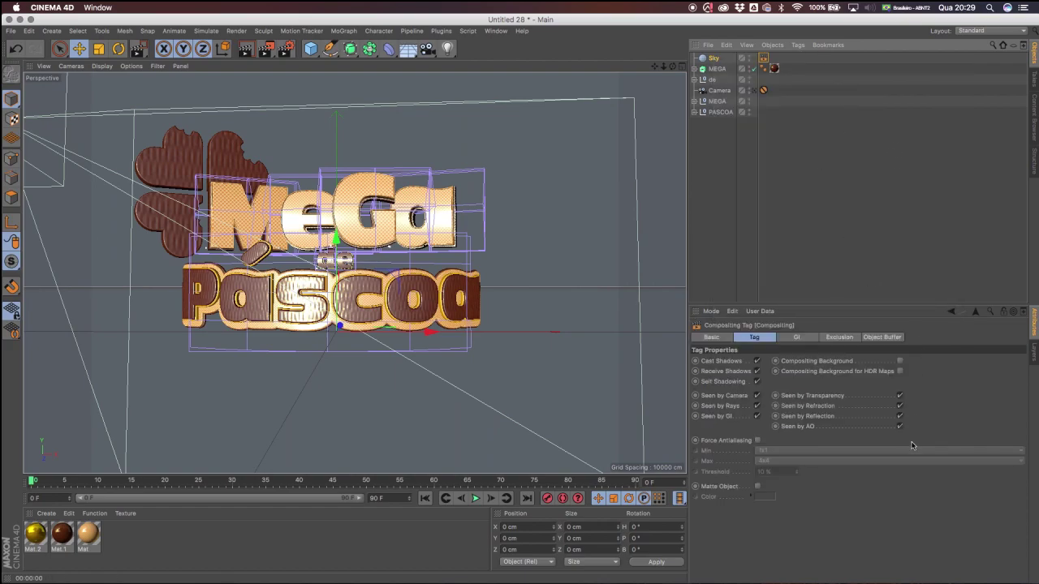
pyautogui.click(900, 396)
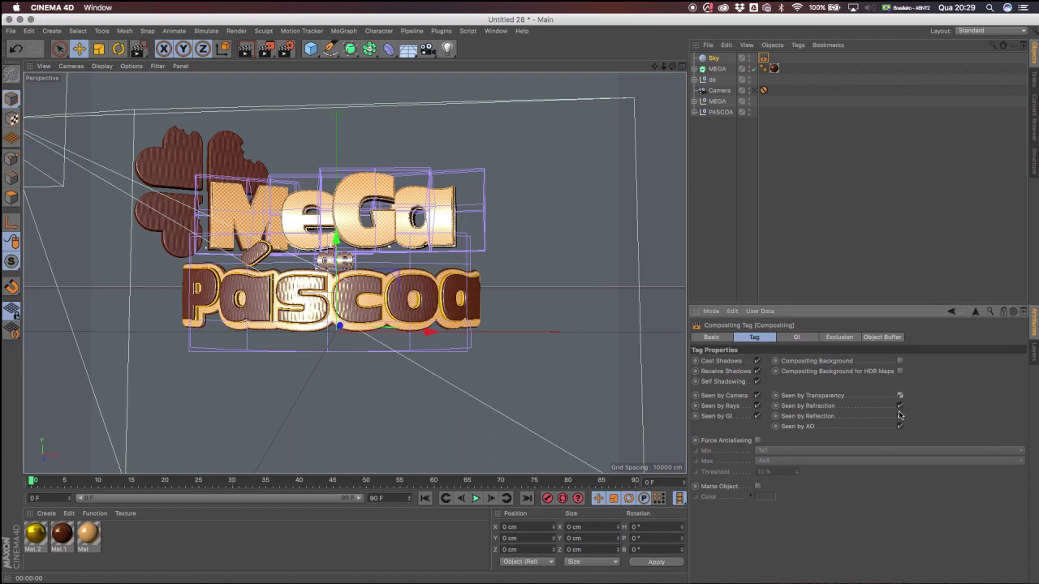
pyautogui.click(900, 397)
pyautogui.click(900, 407)
pyautogui.click(900, 417)
pyautogui.click(745, 235)
# Set the project's default object color to a neutral light gray with H 0°, S 0% and V 80%.
pyautogui.click(711, 312)
pyautogui.click(698, 205)
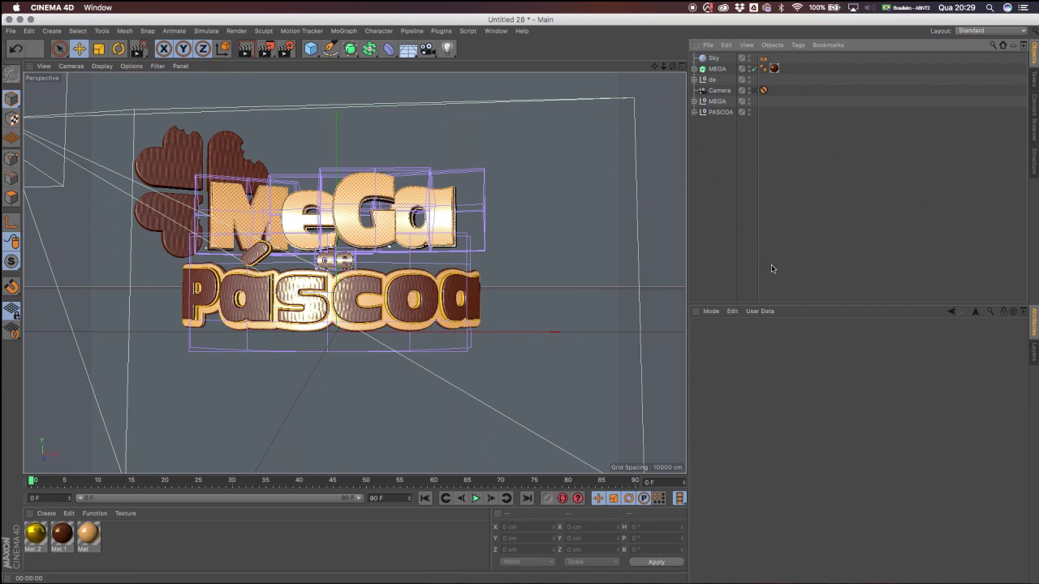
pyautogui.click(712, 312)
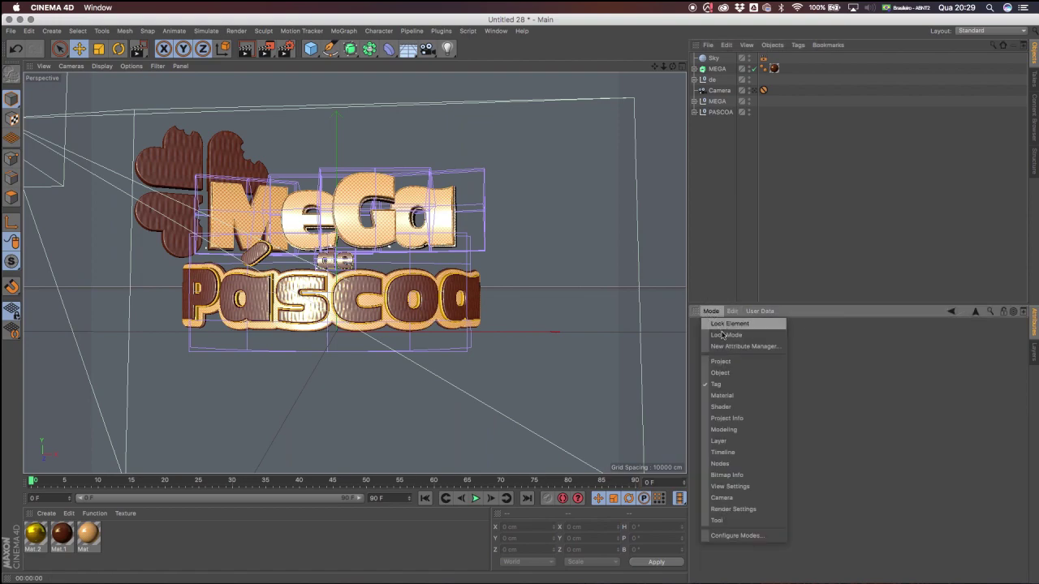
pyautogui.click(733, 418)
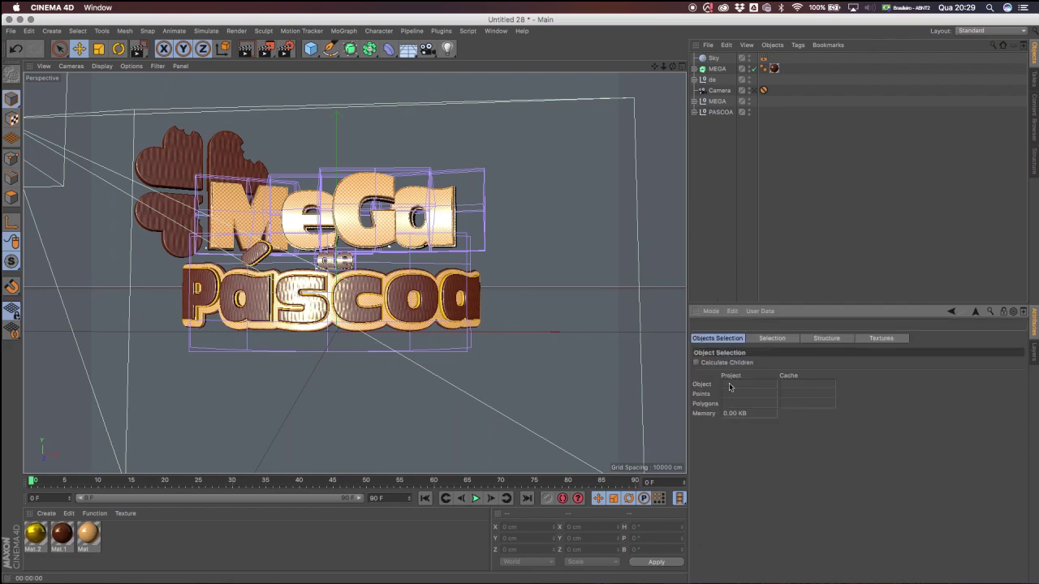
pyautogui.click(712, 313)
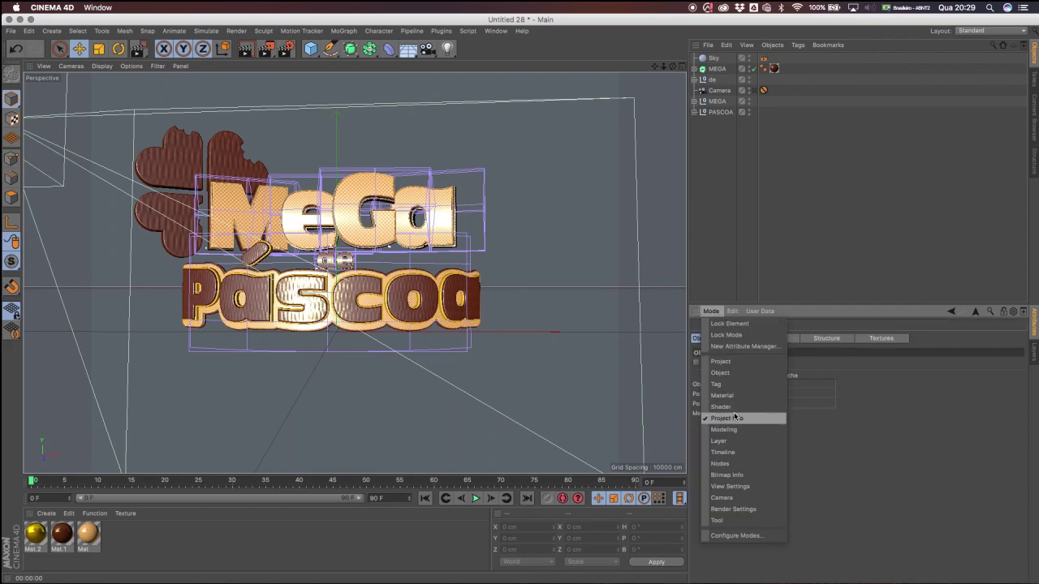
pyautogui.click(735, 362)
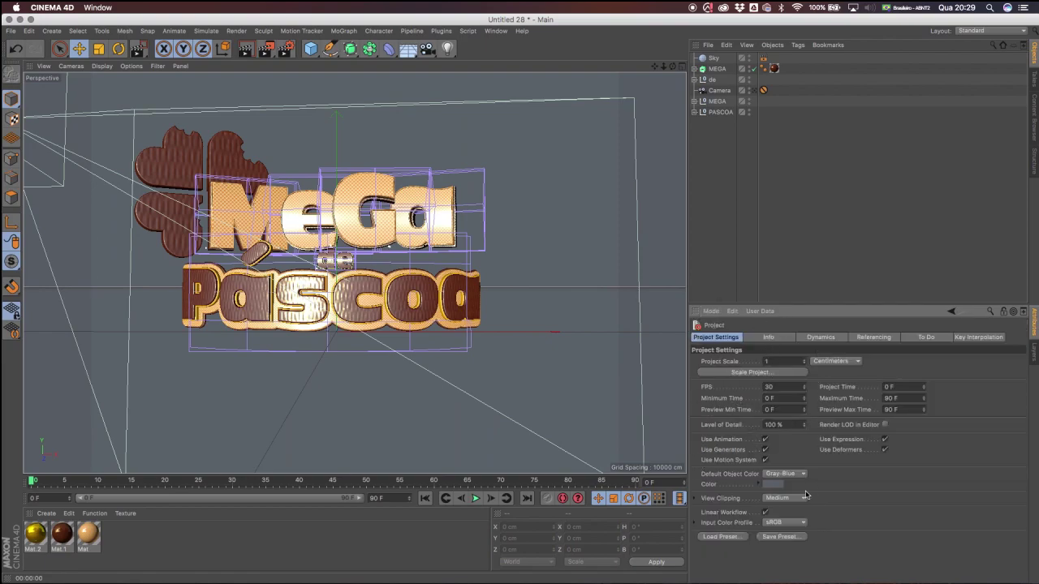
pyautogui.click(771, 484)
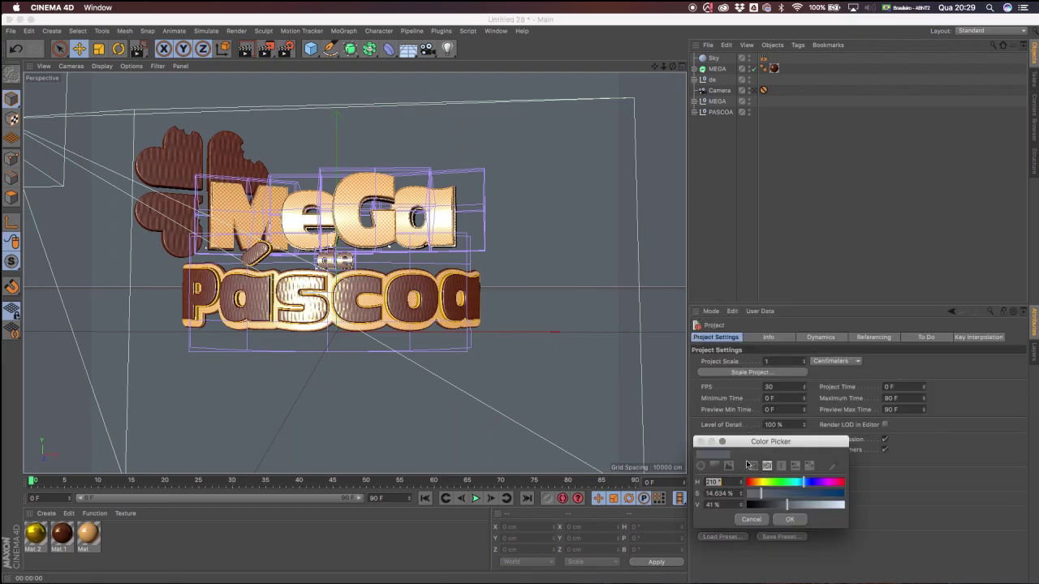
pyautogui.moveTo(763, 486); pyautogui.dragTo(722, 491)
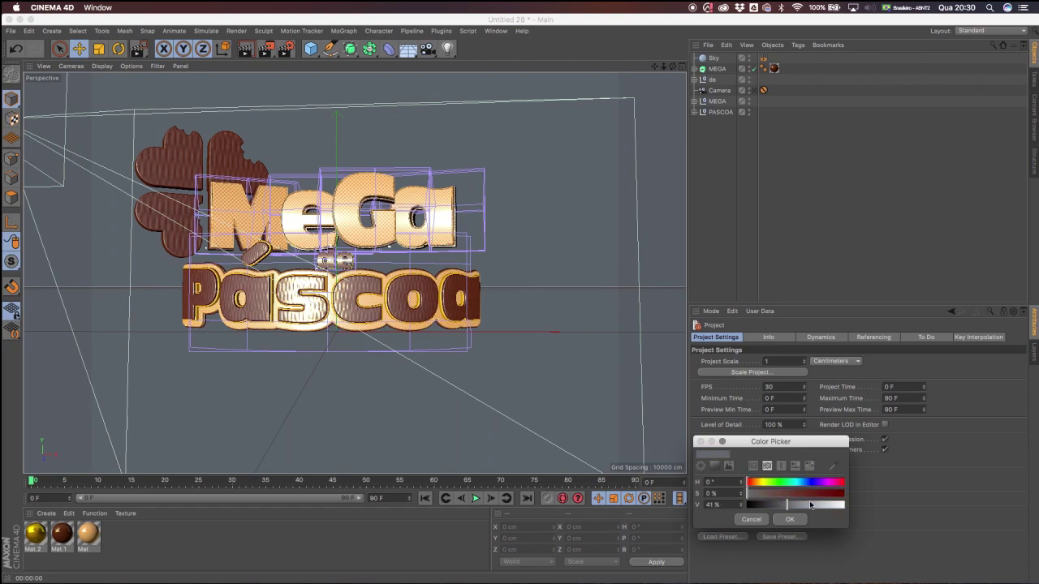
pyautogui.click(724, 505)
pyautogui.write('80')
pyautogui.press('Tab')
pyautogui.click(792, 518)
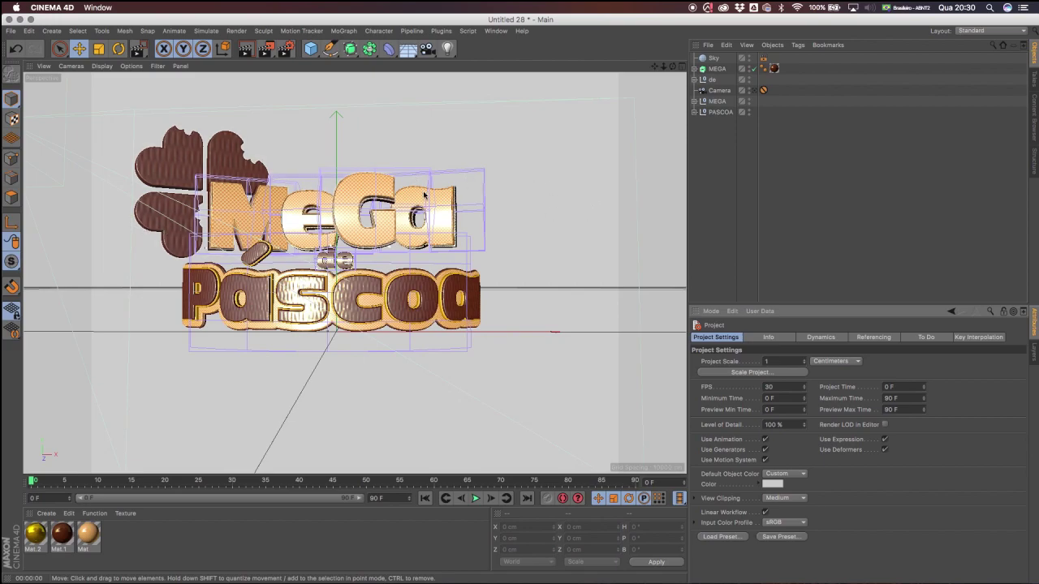
# Render a region around the whole logo in the viewport to preview it.
pyautogui.click(267, 50)
pyautogui.click(284, 64)
pyautogui.moveTo(127, 110); pyautogui.dragTo(520, 379)
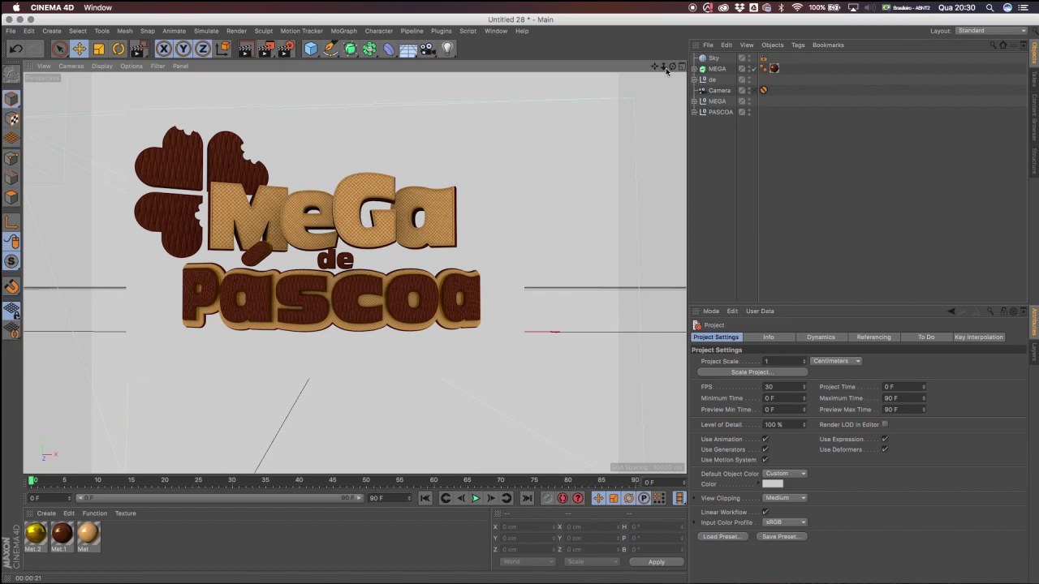
# Add a Plane to the scene and enlarge it to about 1055 by 336 cm.
pyautogui.moveTo(670, 68); pyautogui.dragTo(656, 151)
pyautogui.keyDown('alt'); pyautogui.moveTo(339, 209); pyautogui.dragTo(430, 199); pyautogui.keyUp('alt')
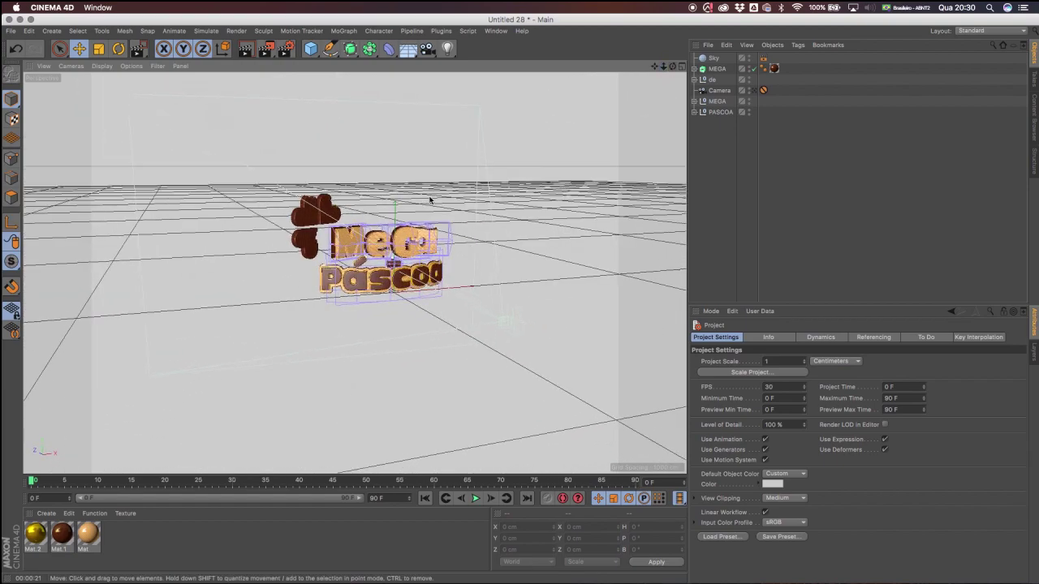
pyautogui.click(310, 48)
pyautogui.click(408, 83)
pyautogui.click(313, 53)
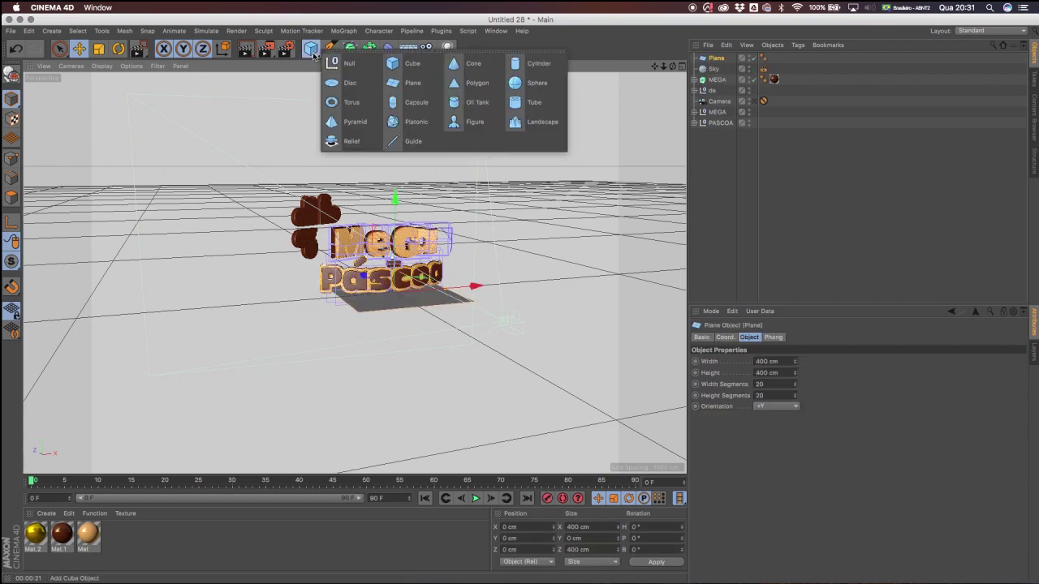
pyautogui.moveTo(449, 285); pyautogui.dragTo(522, 279)
# Raise the Plane above and in front of the logo to about Y 352 cm and tilt it to about 45° pitch.
pyautogui.keyDown('alt'); pyautogui.moveTo(354, 264); pyautogui.dragTo(463, 284); pyautogui.keyUp('alt')
pyautogui.moveTo(447, 198); pyautogui.dragTo(443, 101)
pyautogui.press('r')
pyautogui.moveTo(424, 136); pyautogui.dragTo(364, 179)
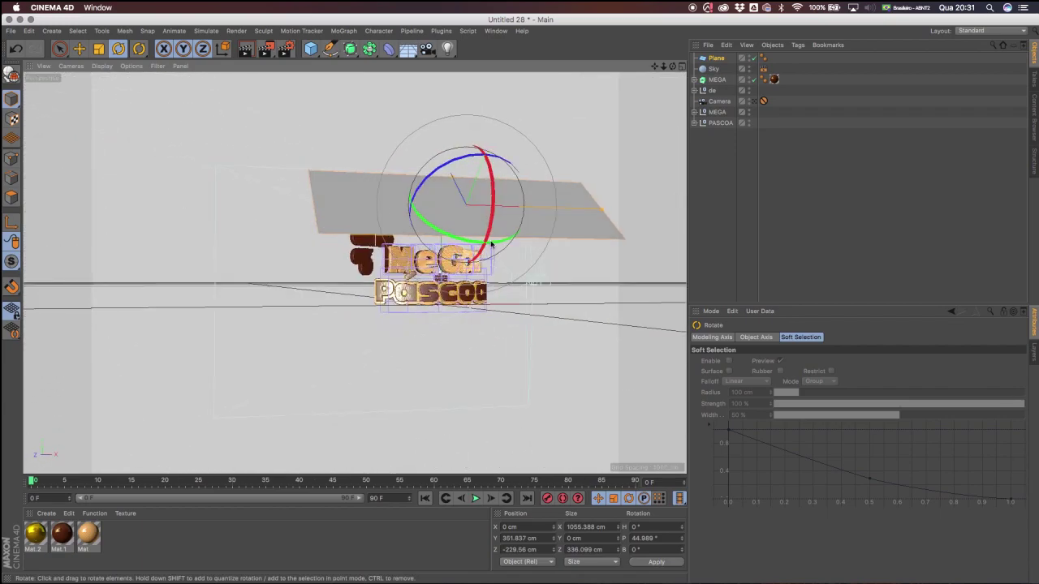
# Move the MEGA clover extrusion to about X -219, Y 226, Z 79 cm and return to the camera view.
pyautogui.keyDown('alt'); pyautogui.moveTo(476, 248); pyautogui.dragTo(568, 238); pyautogui.keyUp('alt')
pyautogui.click(719, 81)
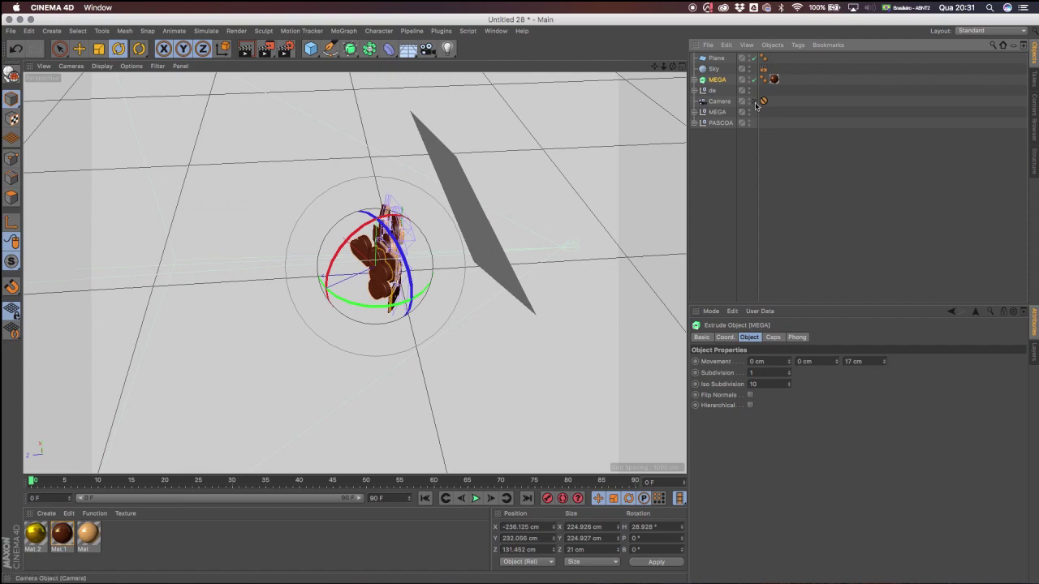
pyautogui.keyDown('alt'); pyautogui.moveTo(469, 228); pyautogui.dragTo(448, 230); pyautogui.keyUp('alt')
pyautogui.click(79, 50)
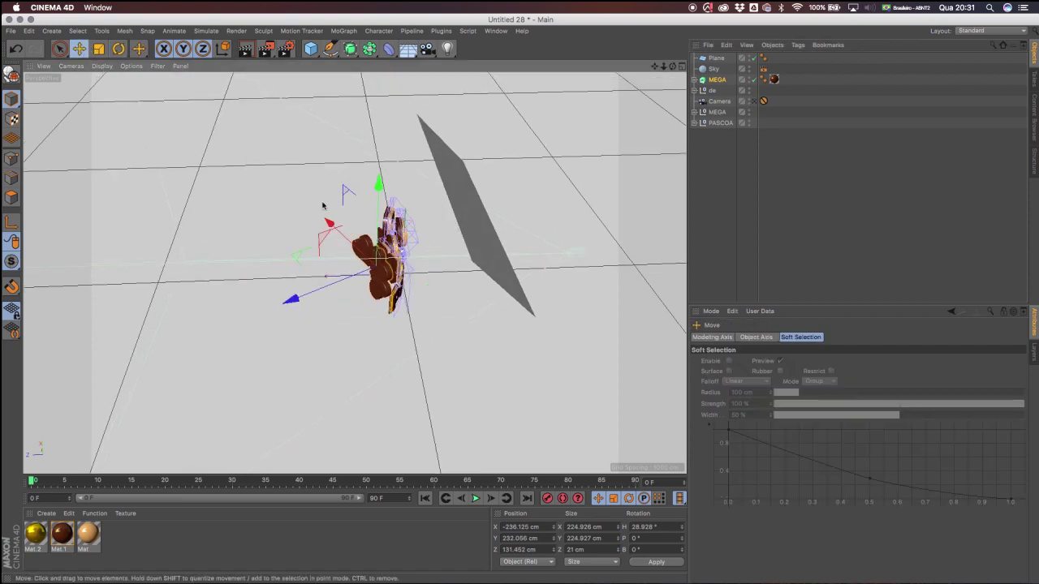
pyautogui.moveTo(291, 301); pyautogui.dragTo(301, 298)
pyautogui.keyDown('alt'); pyautogui.moveTo(416, 228); pyautogui.dragTo(348, 285); pyautogui.keyUp('alt')
pyautogui.moveTo(254, 272); pyautogui.dragTo(259, 171)
pyautogui.click(755, 101)
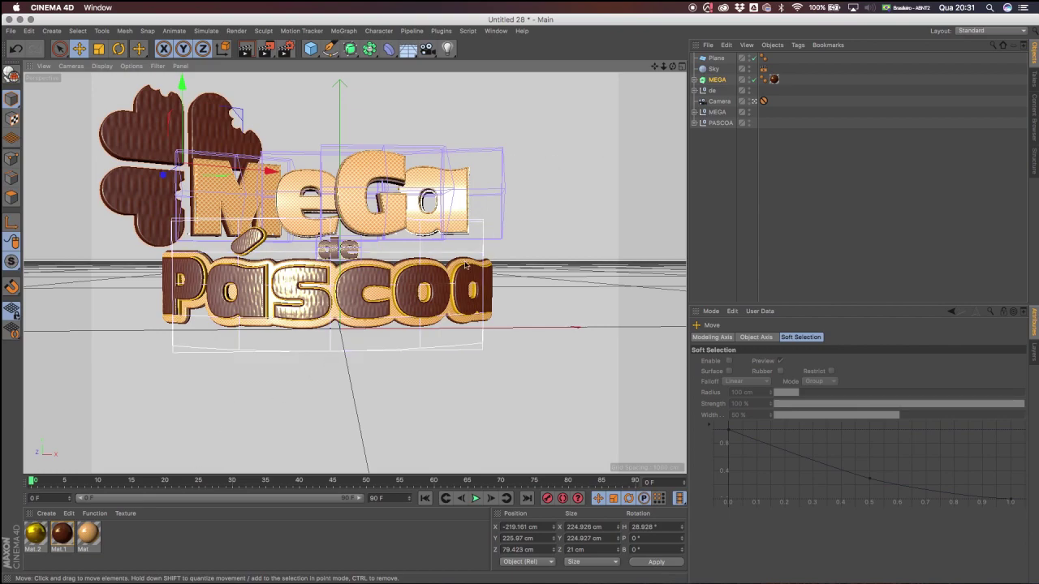
# Create a material with only Luminance enabled, turning off Color and Reflectance, and apply it to the Plane.
pyautogui.click(41, 538)
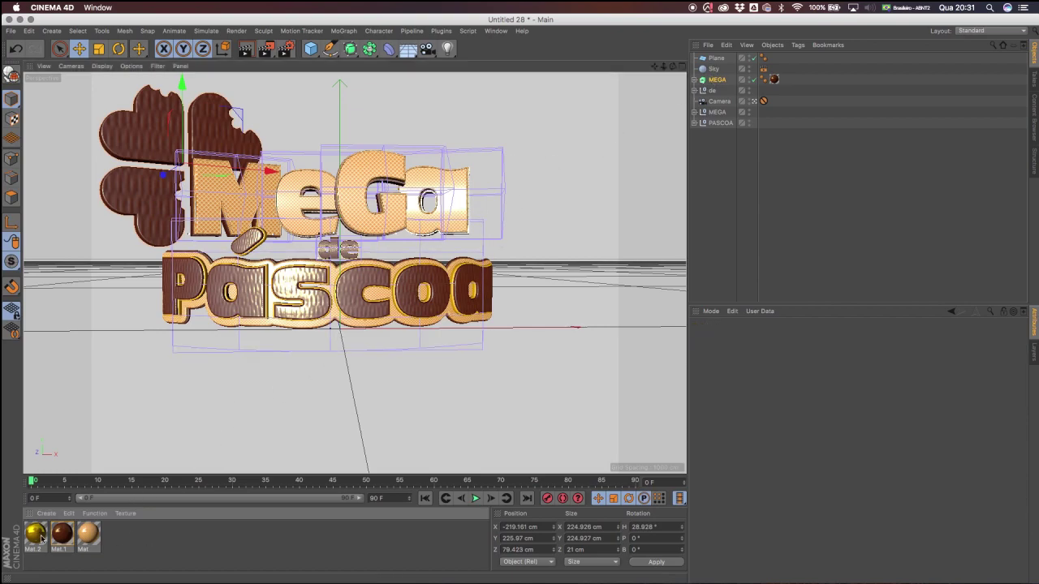
pyautogui.doubleClick(139, 533)
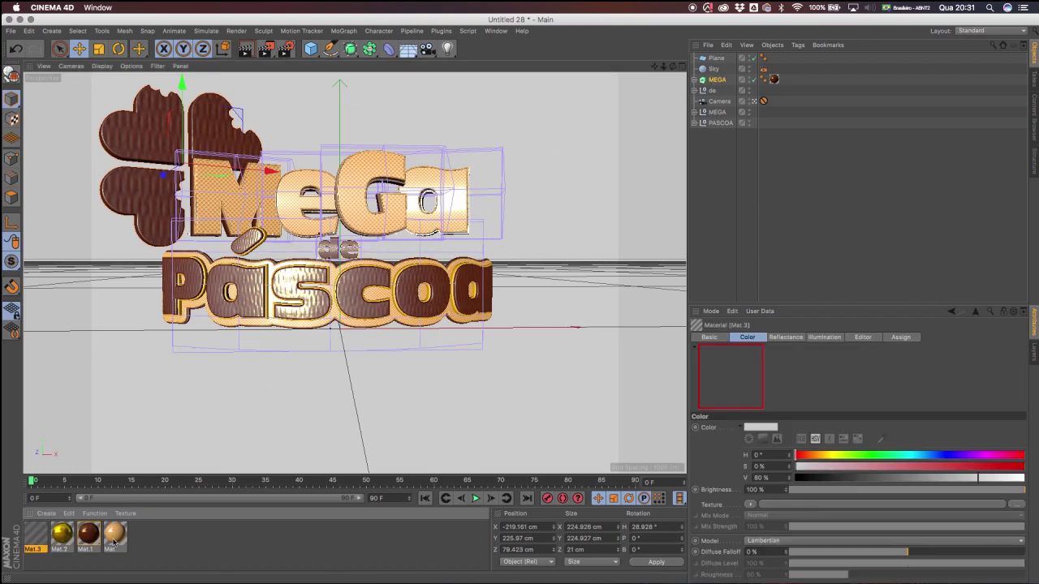
pyautogui.doubleClick(35, 534)
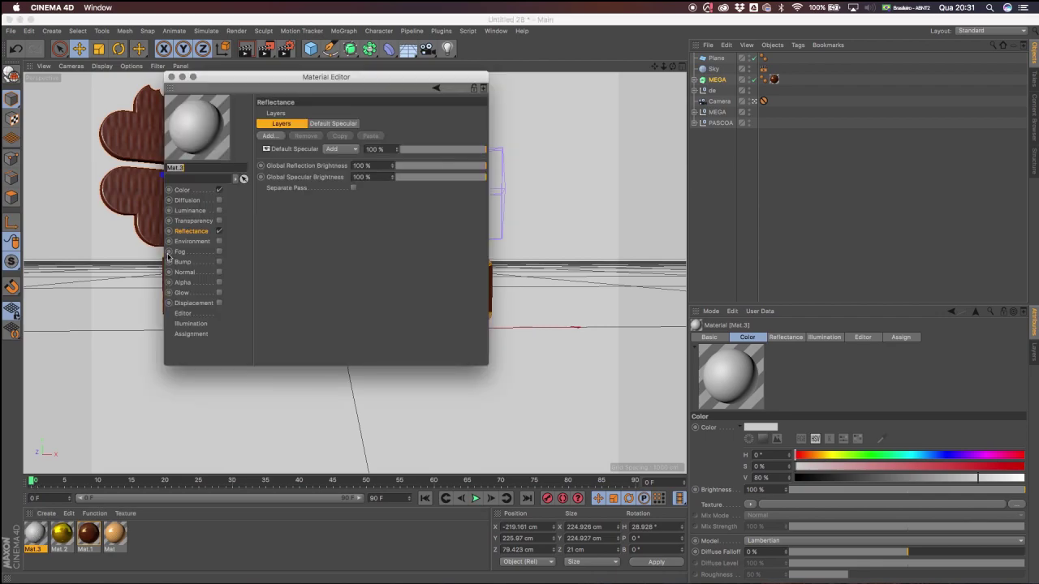
pyautogui.click(220, 190)
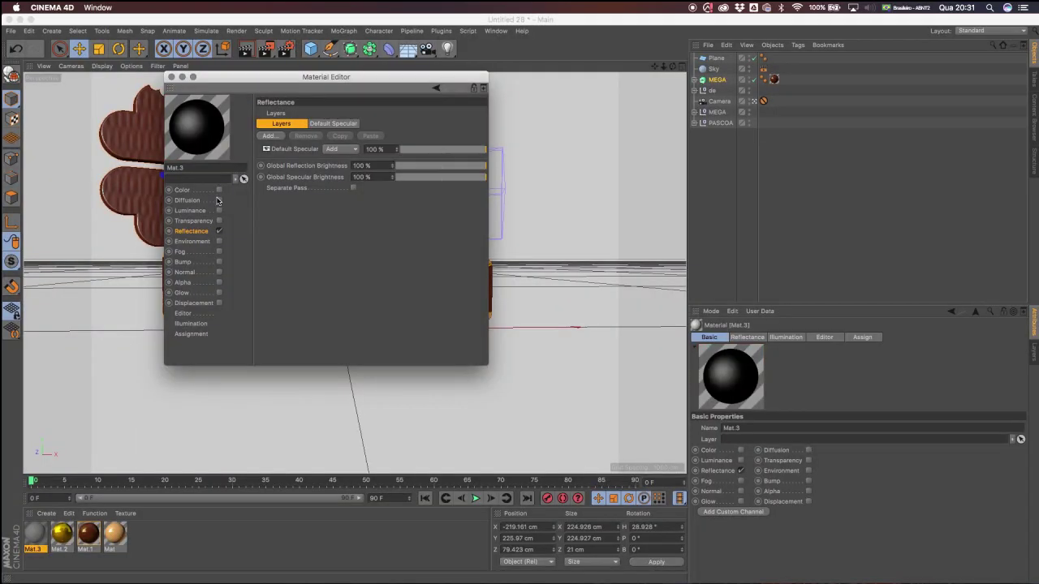
pyautogui.click(218, 231)
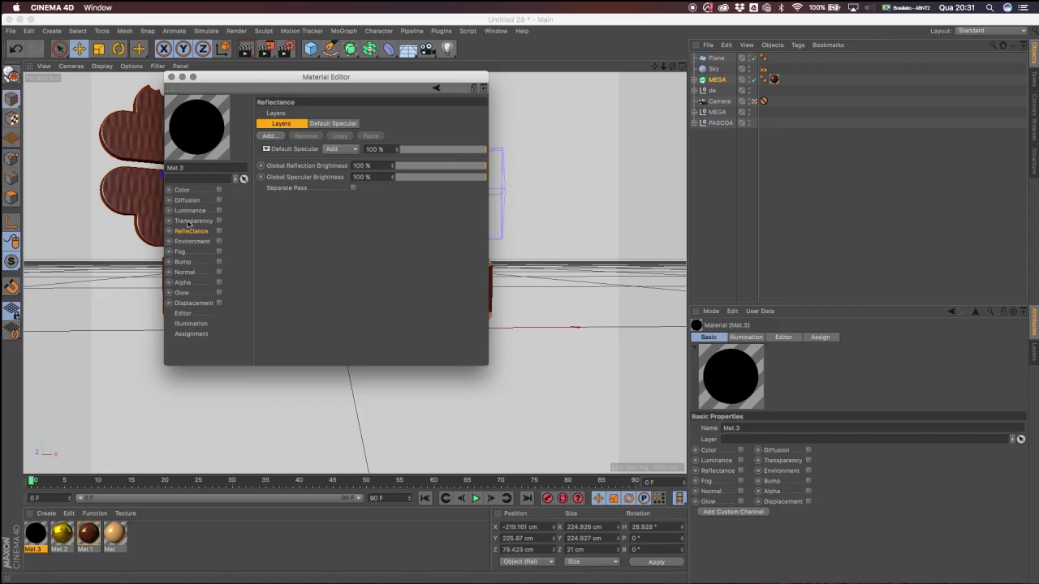
pyautogui.click(218, 210)
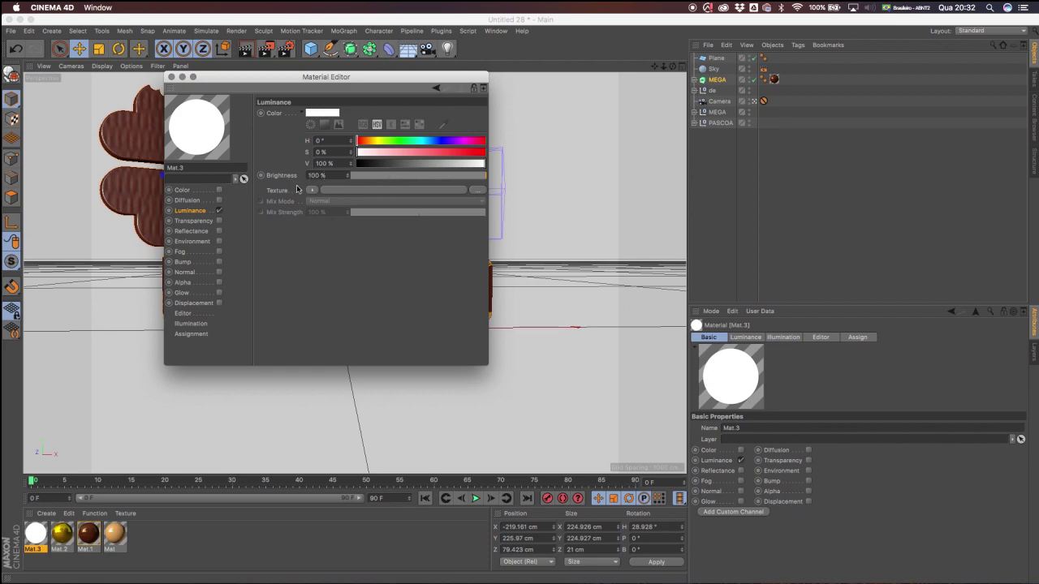
pyautogui.click(171, 76)
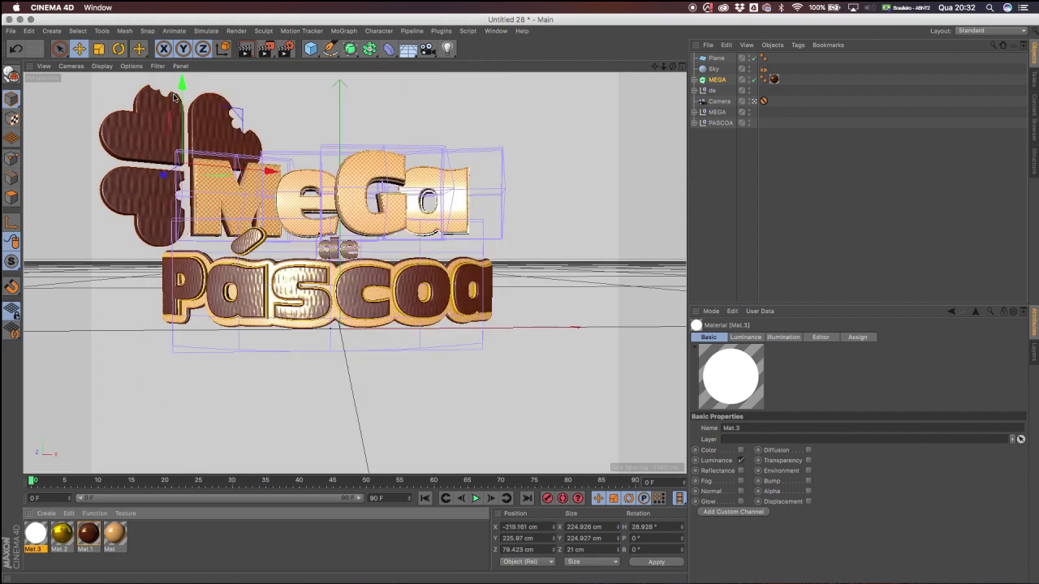
pyautogui.moveTo(683, 87); pyautogui.dragTo(718, 60)
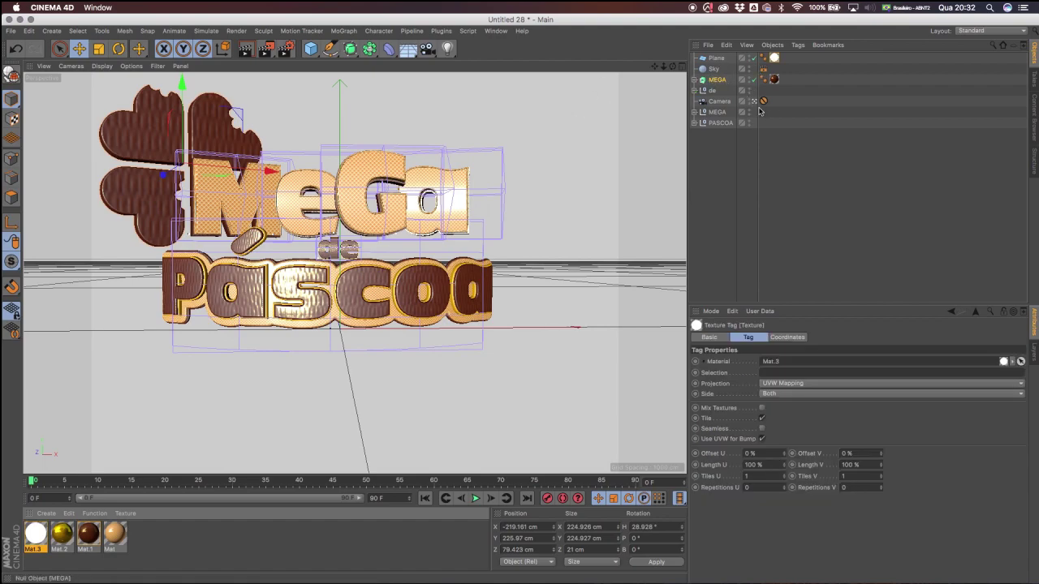
# Move the luminous Plane to about Y 383 cm and Z -158 cm, higher and closer to the logo.
pyautogui.click(754, 104)
pyautogui.scroll(-10, 592, 155)
pyautogui.keyDown('alt'); pyautogui.moveTo(414, 202); pyautogui.dragTo(577, 231); pyautogui.keyUp('alt')
pyautogui.click(715, 60)
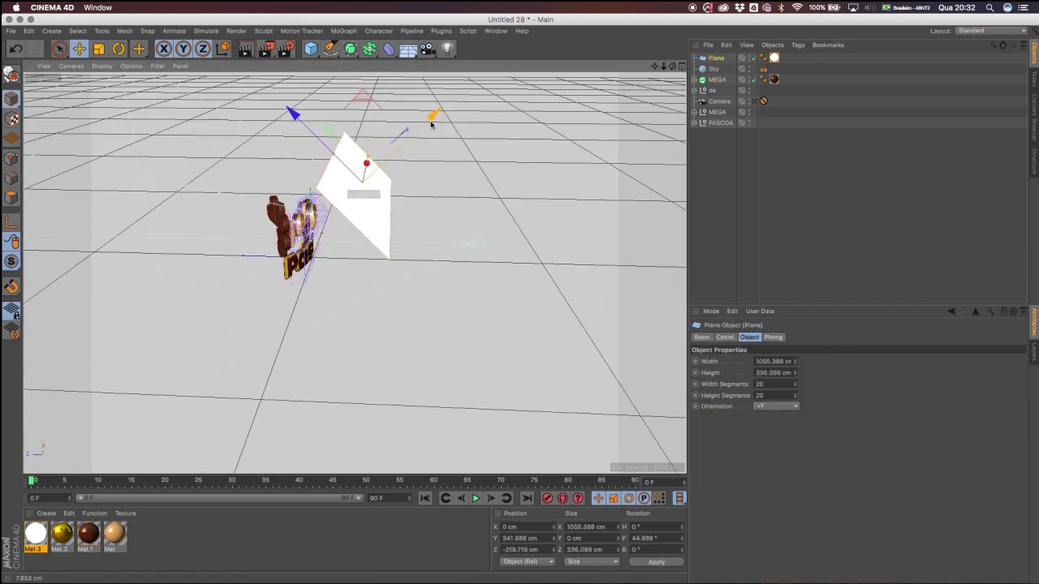
pyautogui.moveTo(303, 126); pyautogui.dragTo(283, 110)
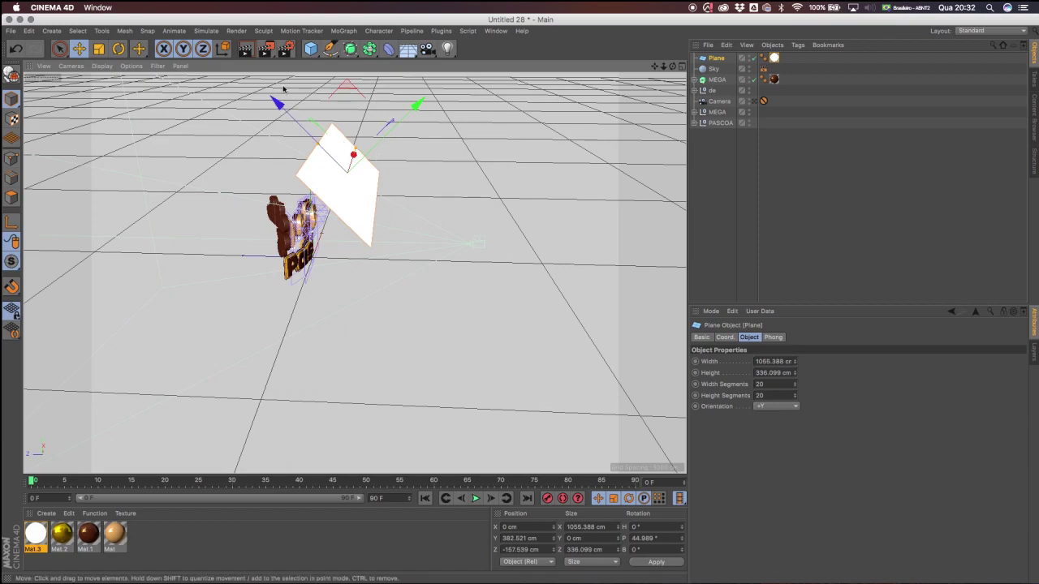
pyautogui.moveTo(372, 181)
pyautogui.keyDown('alt'); pyautogui.mouseDown()
pyautogui.moveTo(251, 144)
pyautogui.moveTo(371, 163)
pyautogui.mouseUp(); pyautogui.keyUp('alt')
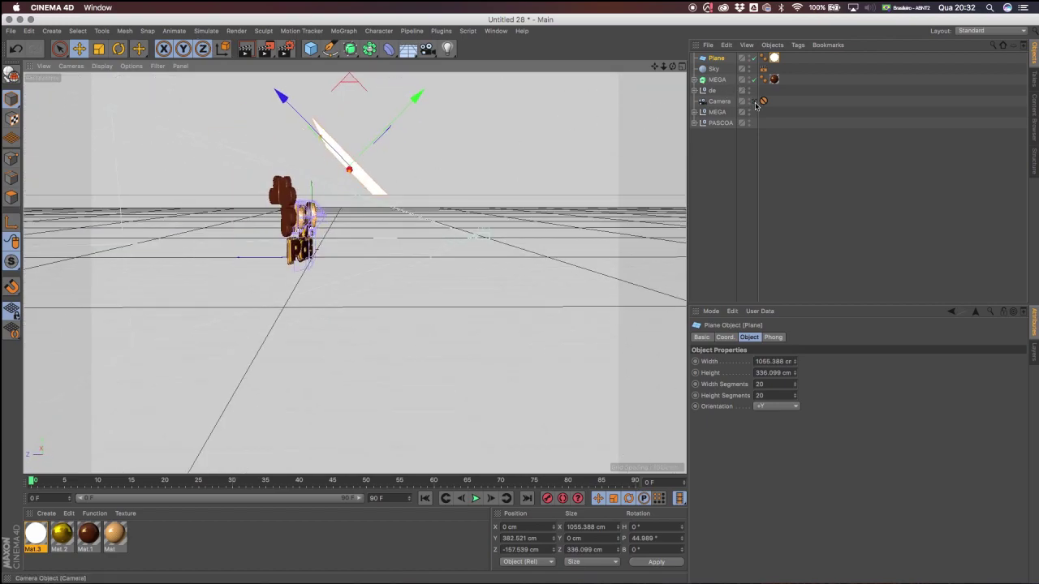
# Return to the camera view and render a region around the logo to check the Plane's light.
pyautogui.click(753, 101)
pyautogui.click(285, 49)
pyautogui.click(320, 63)
pyautogui.moveTo(95, 82); pyautogui.dragTo(526, 373)
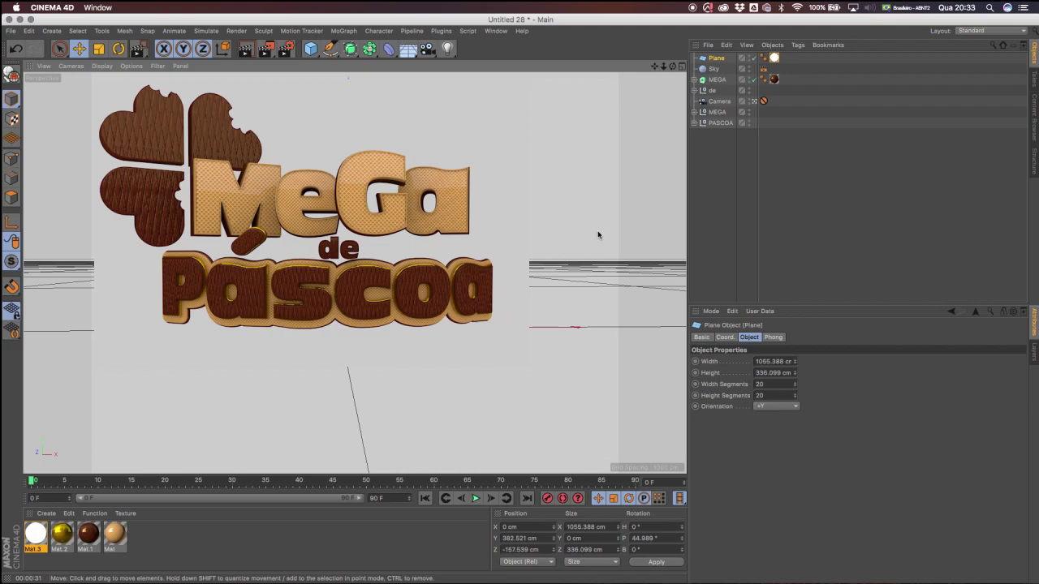
# Set the Luminance brightness of the Plane's white material Mat.3 to 150%.
pyautogui.doubleClick(36, 533)
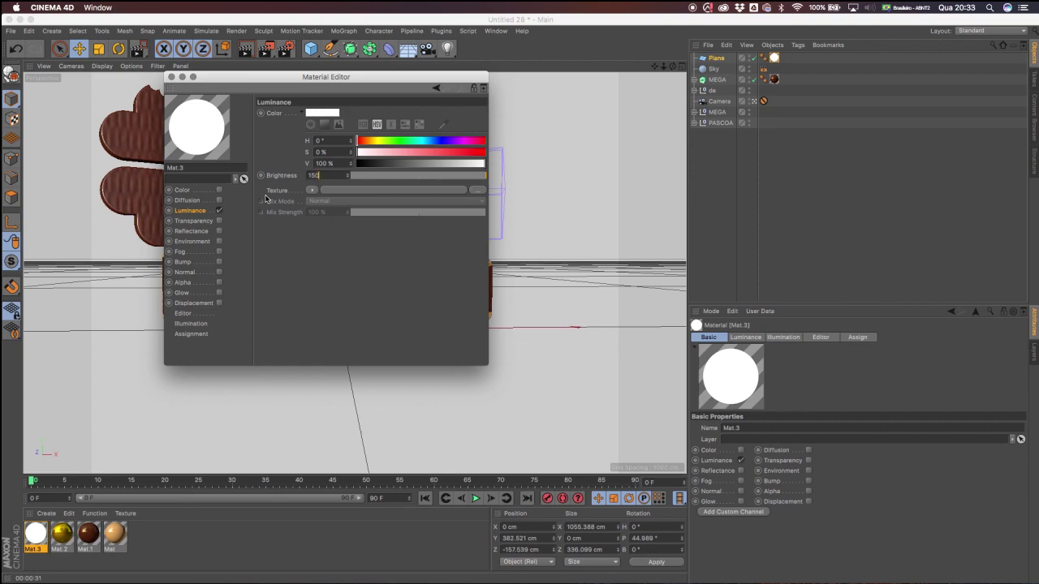
pyautogui.click(172, 76)
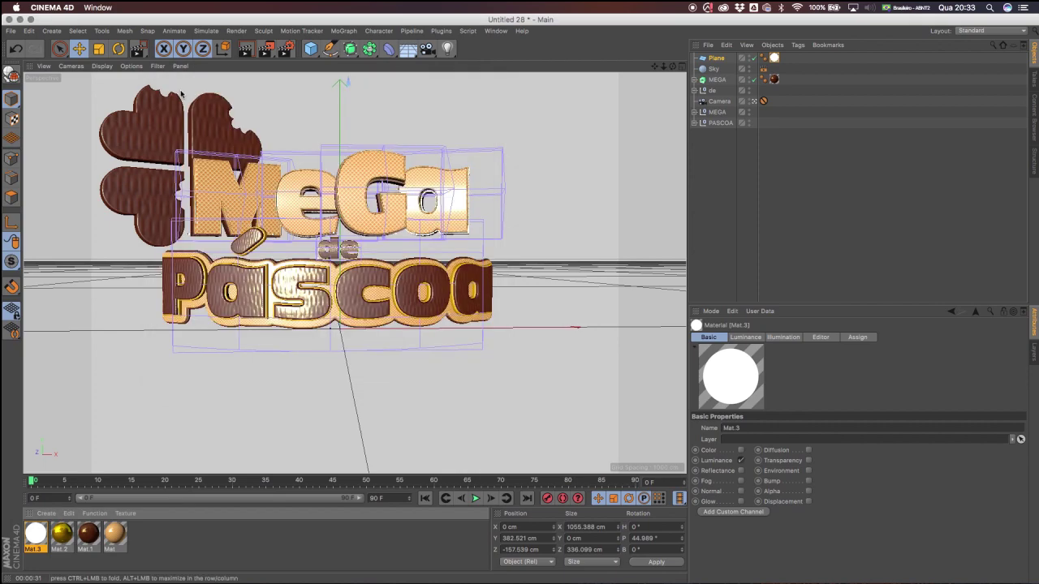
# In the chocolate material Mat.1, set Global Reflection Brightness to about 32% and Layer 1 Reflection Strength to about 42%.
pyautogui.click(89, 538)
pyautogui.doubleClick(90, 539)
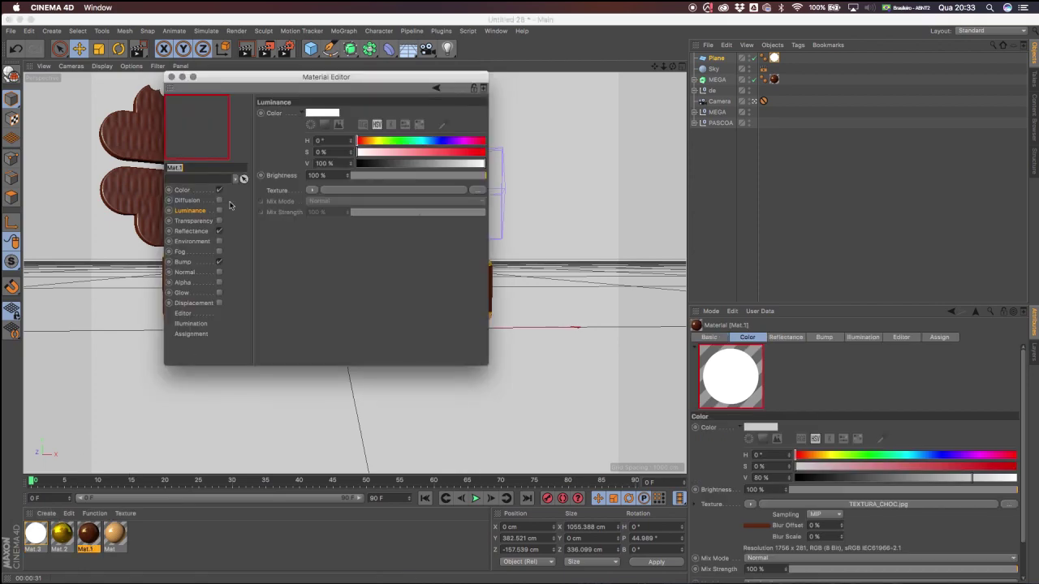
pyautogui.click(191, 231)
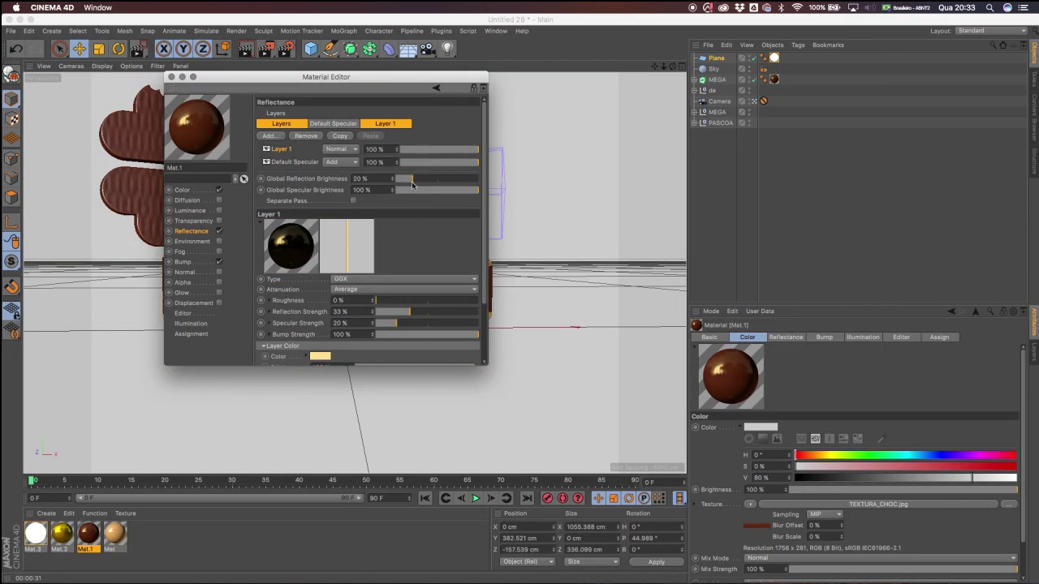
pyautogui.moveTo(412, 185); pyautogui.dragTo(422, 186)
pyautogui.click(418, 313)
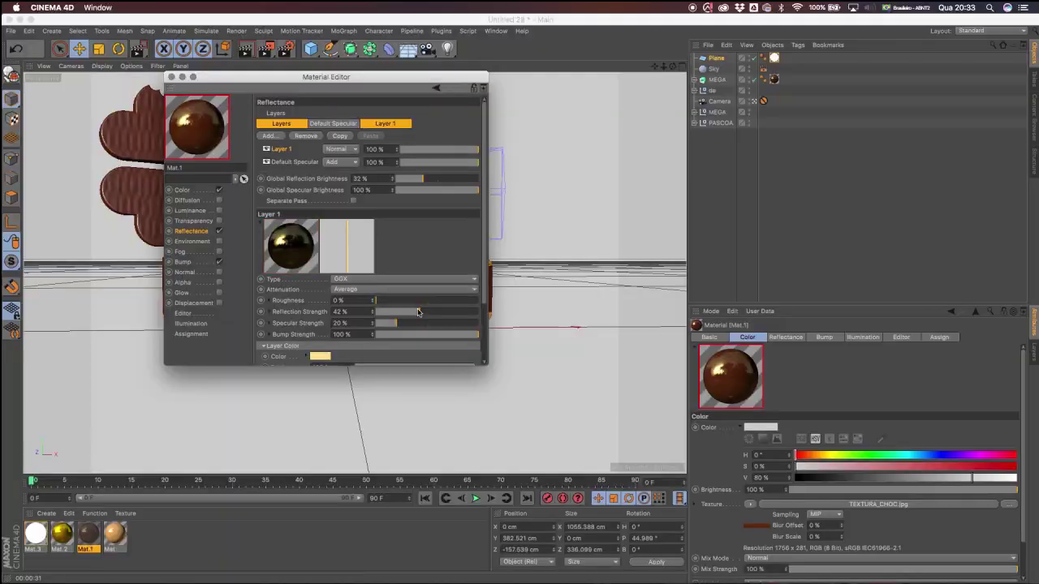
pyautogui.click(171, 77)
# Render a region across the Páscoa lettering to check the chocolate material's reflections.
pyautogui.click(288, 50)
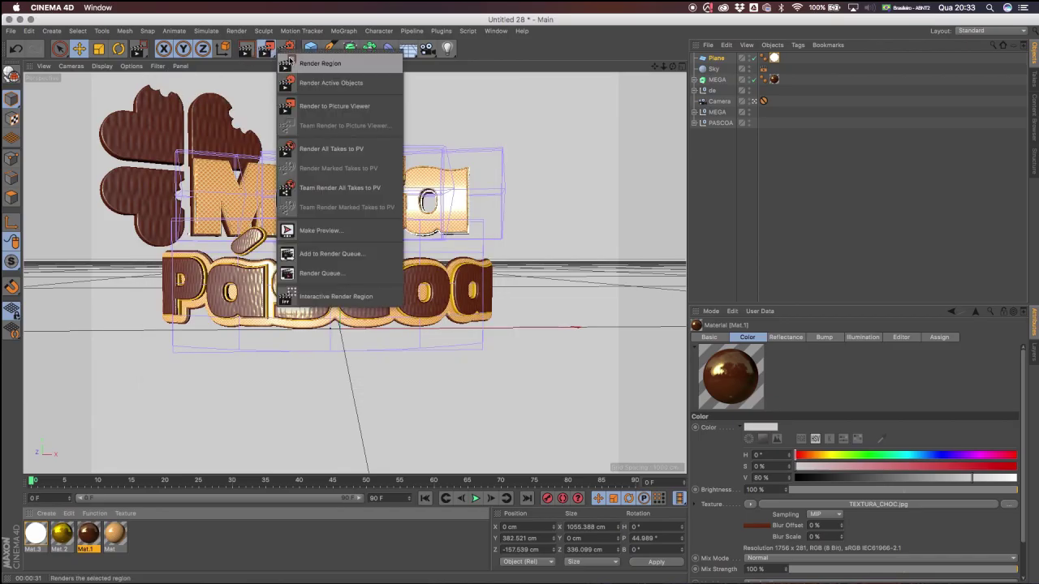
pyautogui.click(322, 64)
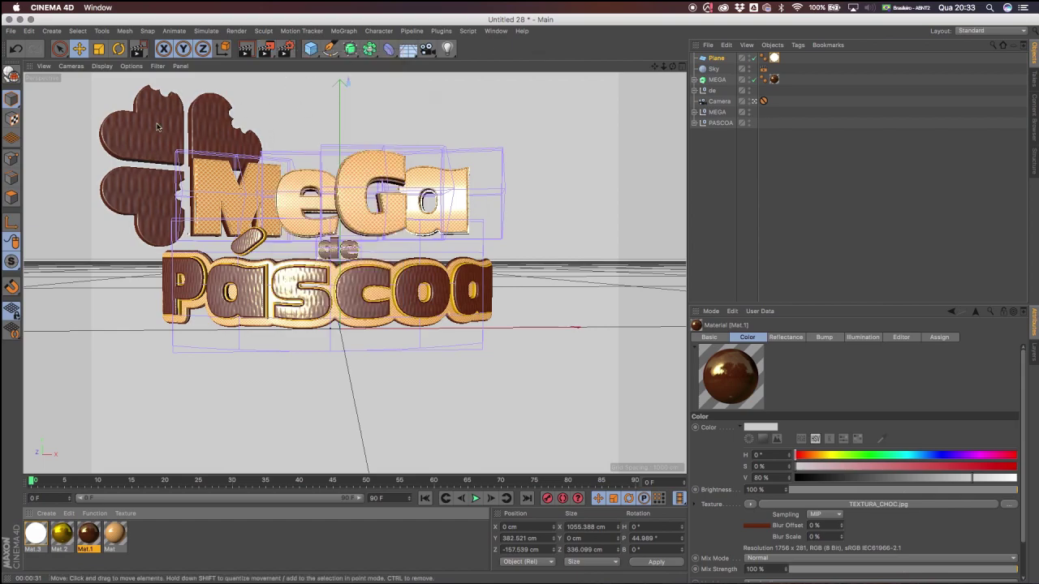
pyautogui.click(267, 50)
pyautogui.click(305, 64)
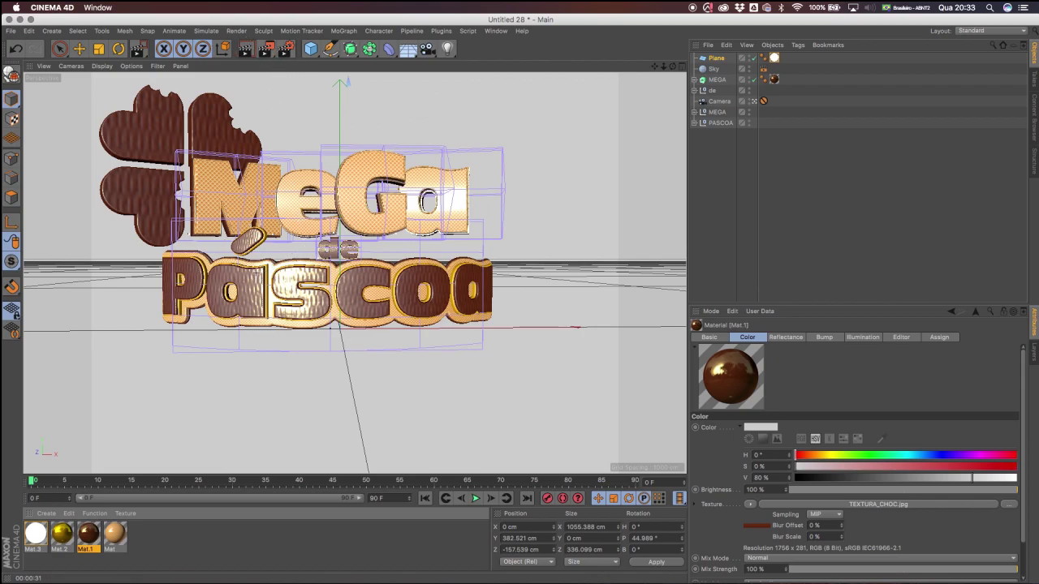
pyautogui.moveTo(248, 256); pyautogui.dragTo(436, 307)
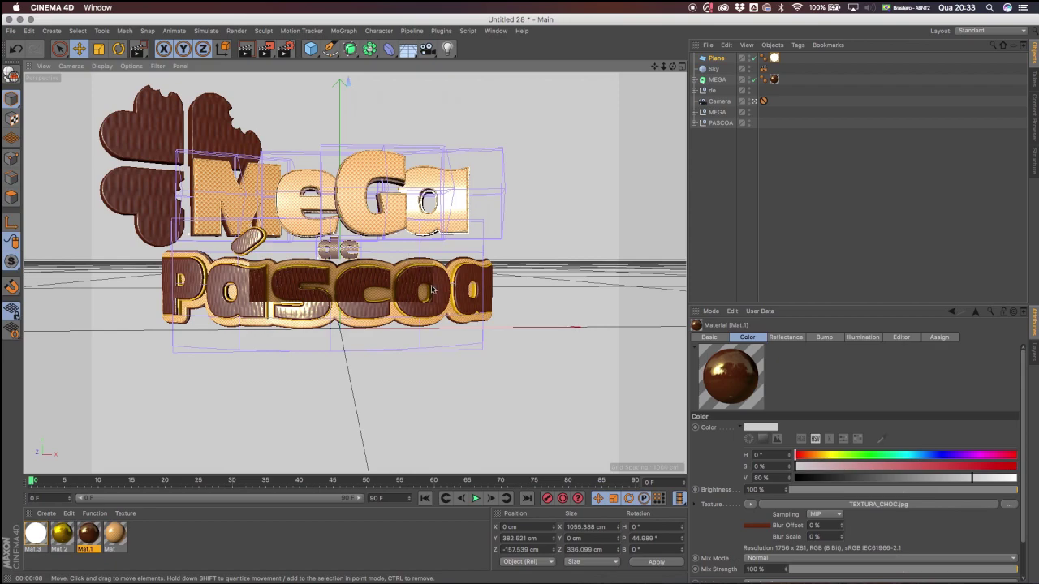
# Replace Layer 1 in the chocolate material Mat.1's reflectance with a Beckmann layer and set Global Reflection Brightness to 18%.
pyautogui.doubleClick(89, 534)
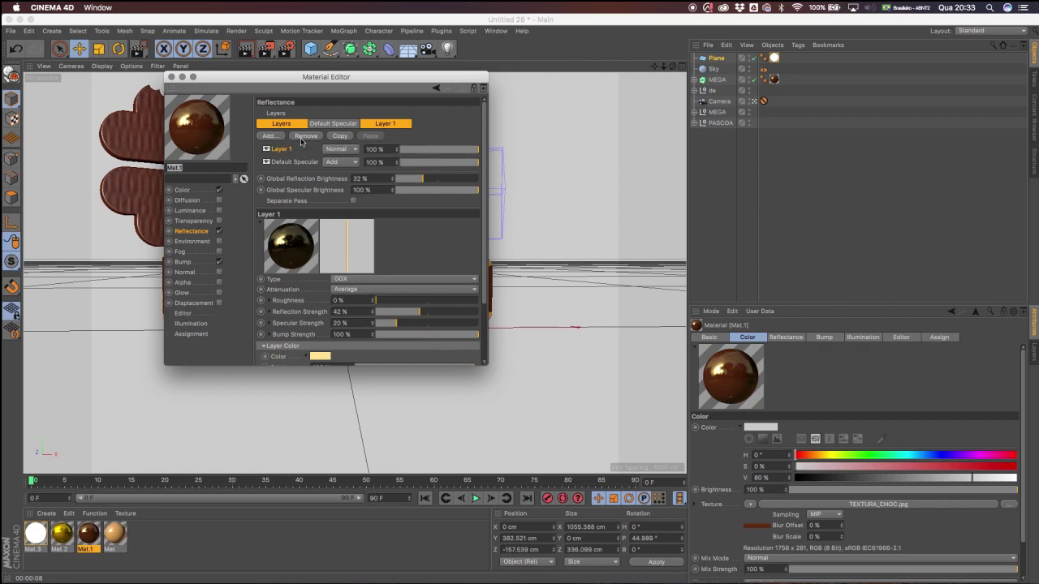
pyautogui.click(309, 138)
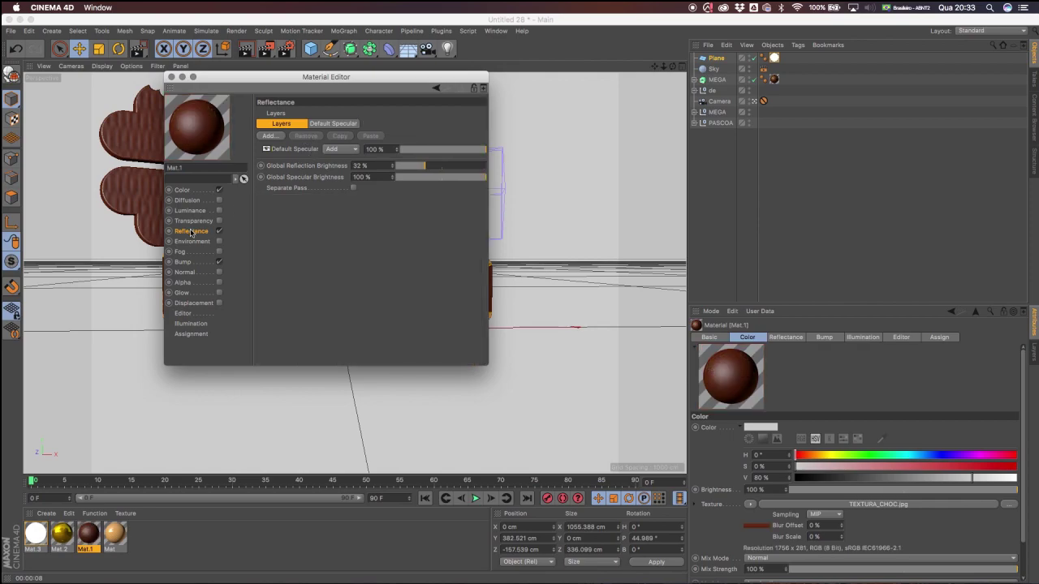
pyautogui.click(269, 137)
pyautogui.click(325, 153)
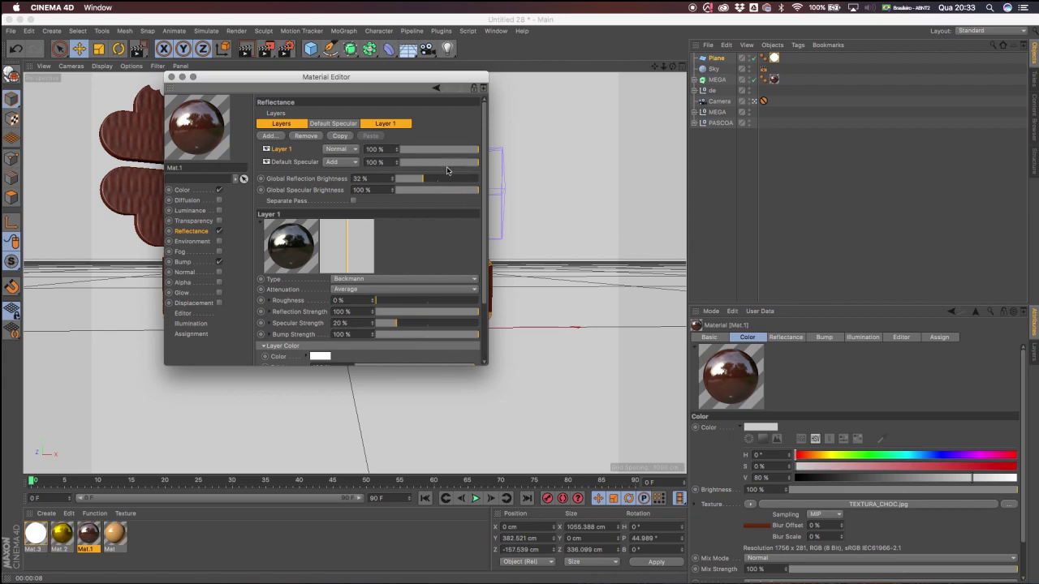
pyautogui.moveTo(350, 87); pyautogui.dragTo(515, 78)
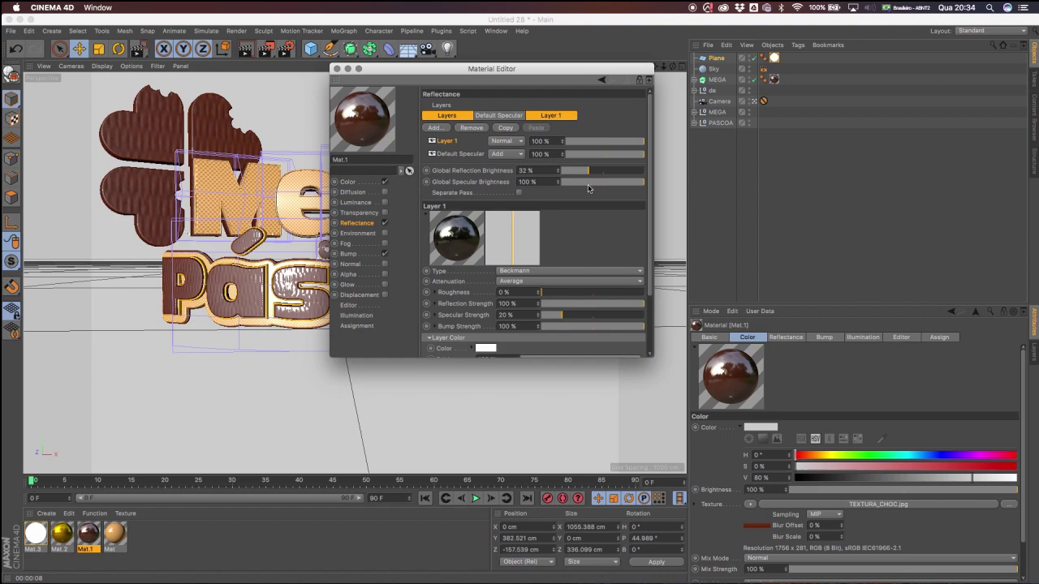
pyautogui.moveTo(581, 171); pyautogui.dragTo(576, 172)
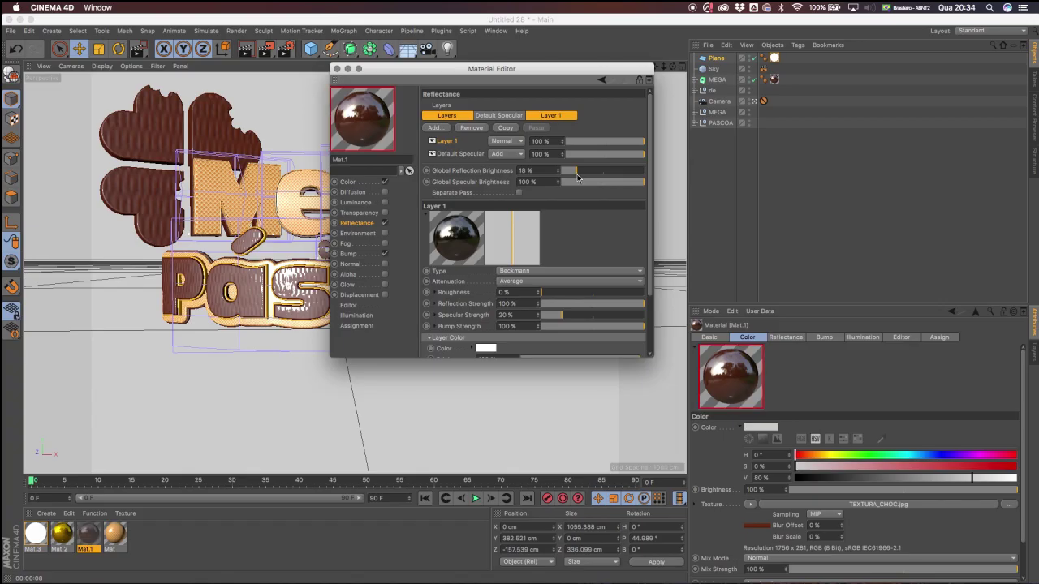
# Tint the Beckmann layer pale yellow, and set its Reflection Strength to about 59% and Specular Strength to 100%.
pyautogui.click(487, 347)
pyautogui.click(477, 346)
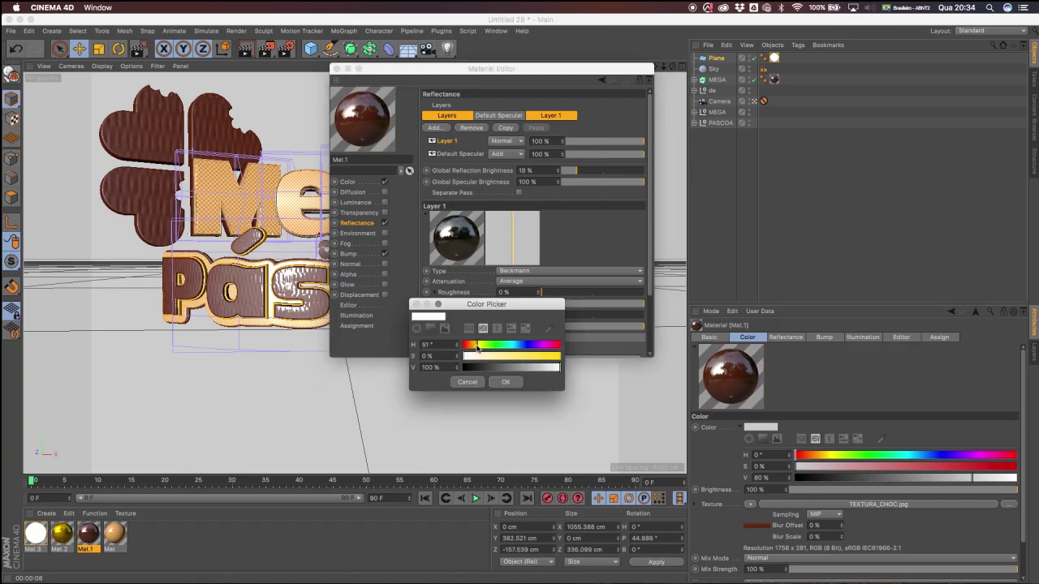
pyautogui.moveTo(512, 358); pyautogui.dragTo(509, 358)
pyautogui.click(506, 382)
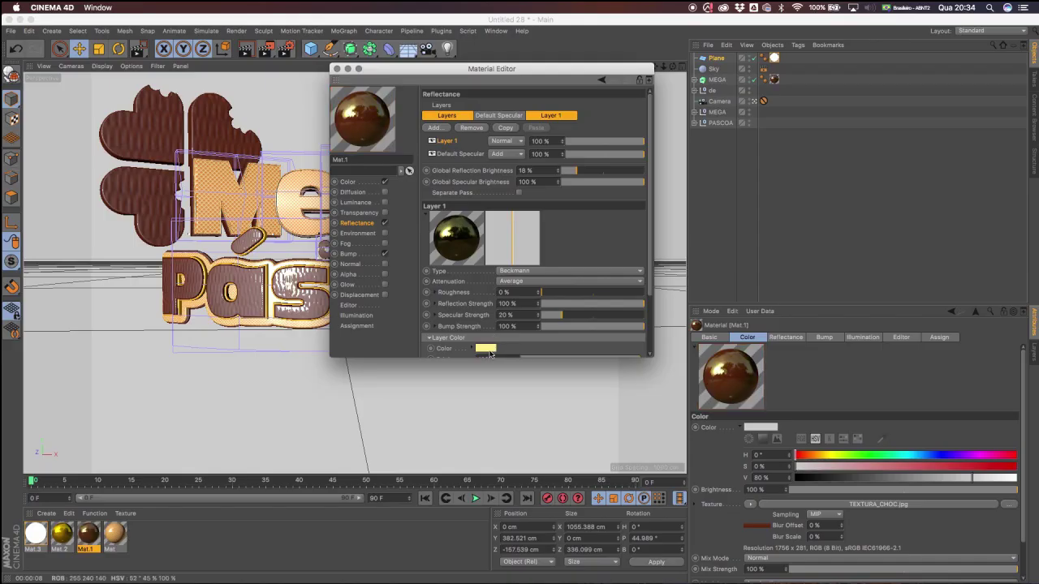
pyautogui.click(488, 347)
pyautogui.click(503, 386)
pyautogui.moveTo(623, 309); pyautogui.dragTo(651, 320)
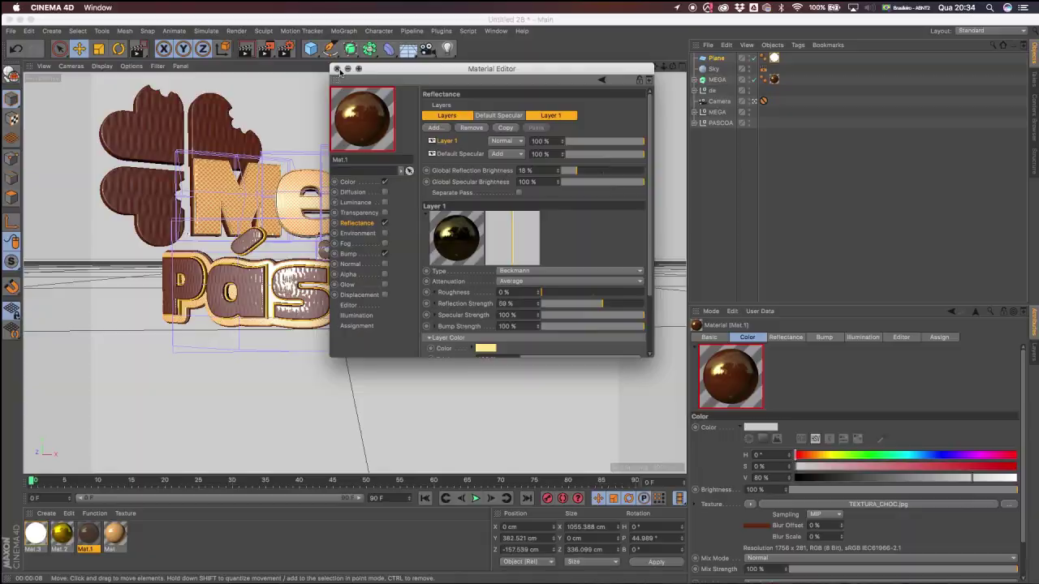
pyautogui.click(337, 68)
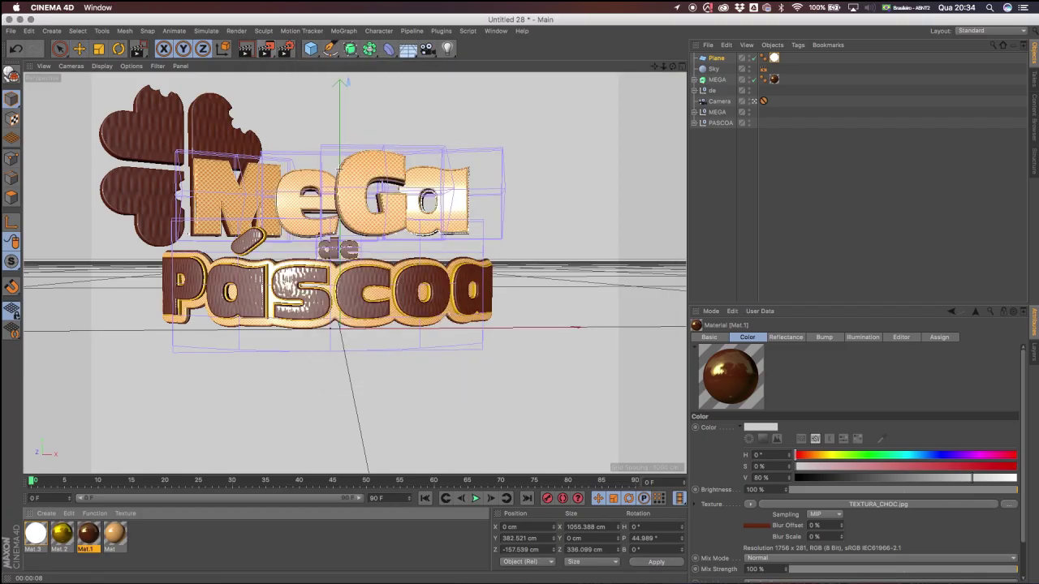
# Render a region around the whole Páscoa word to check the new yellowish Beckmann reflection.
pyautogui.hotkey('ctrl', 'r')
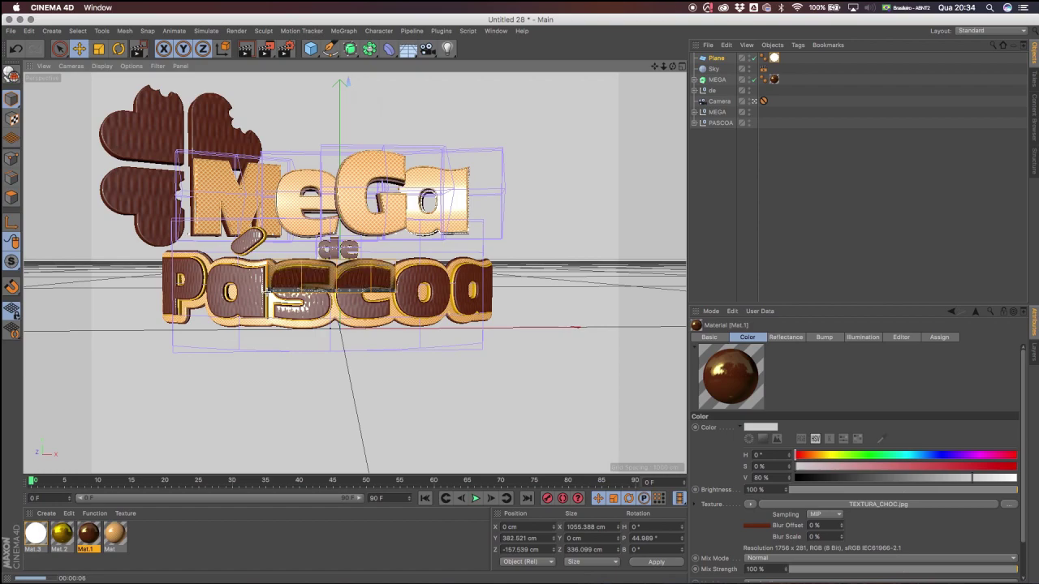
pyautogui.moveTo(266, 49); pyautogui.dragTo(281, 64)
pyautogui.moveTo(157, 234); pyautogui.dragTo(539, 383)
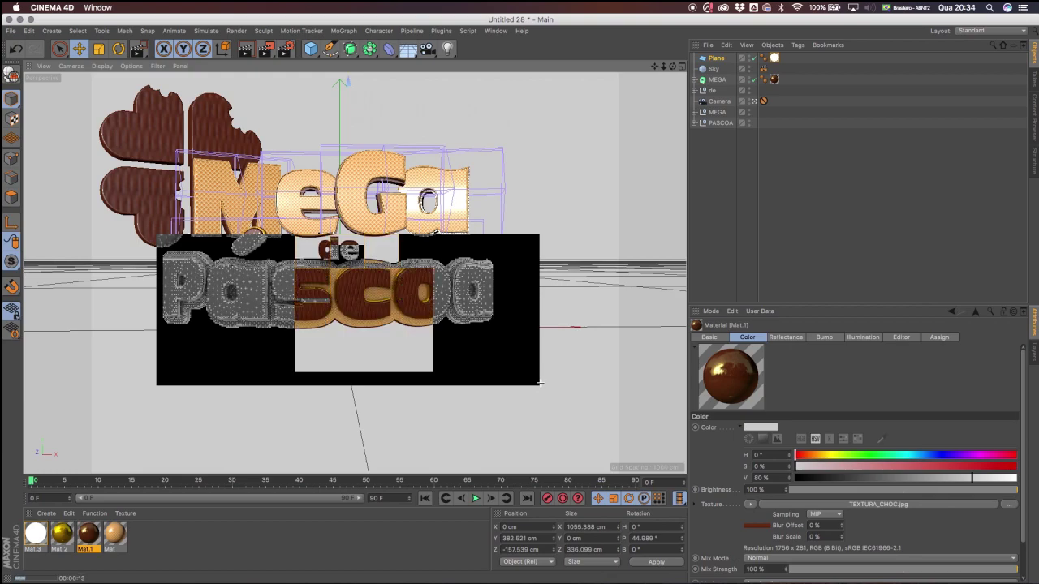
pyautogui.click(371, 259)
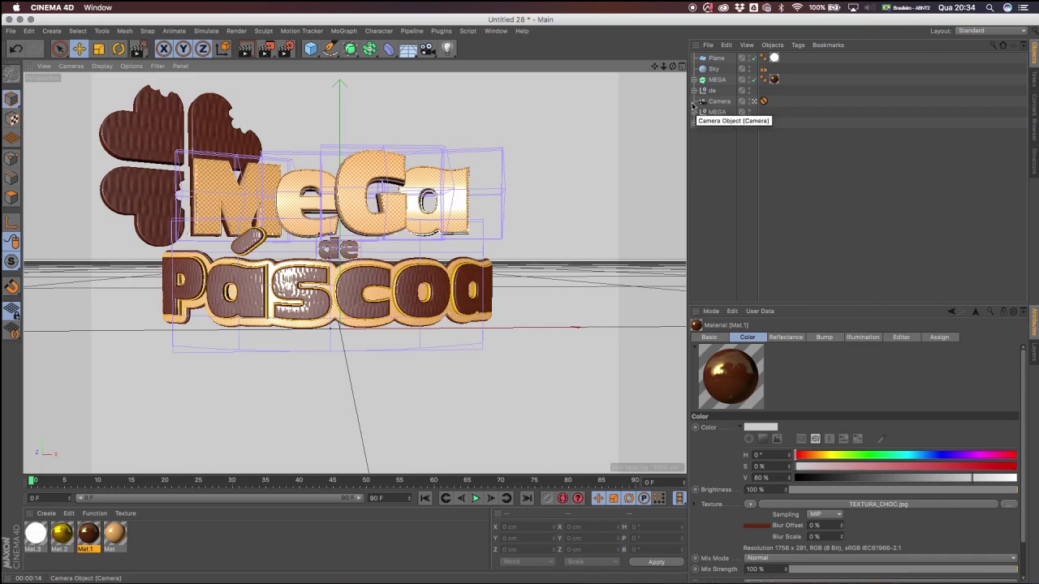
# Leave the camera view and move the luminous Plane to about Y 318 cm and Z -222 cm.
pyautogui.click(754, 103)
pyautogui.keyDown('alt'); pyautogui.moveTo(460, 170); pyautogui.dragTo(362, 183); pyautogui.keyUp('alt')
pyautogui.click(715, 58)
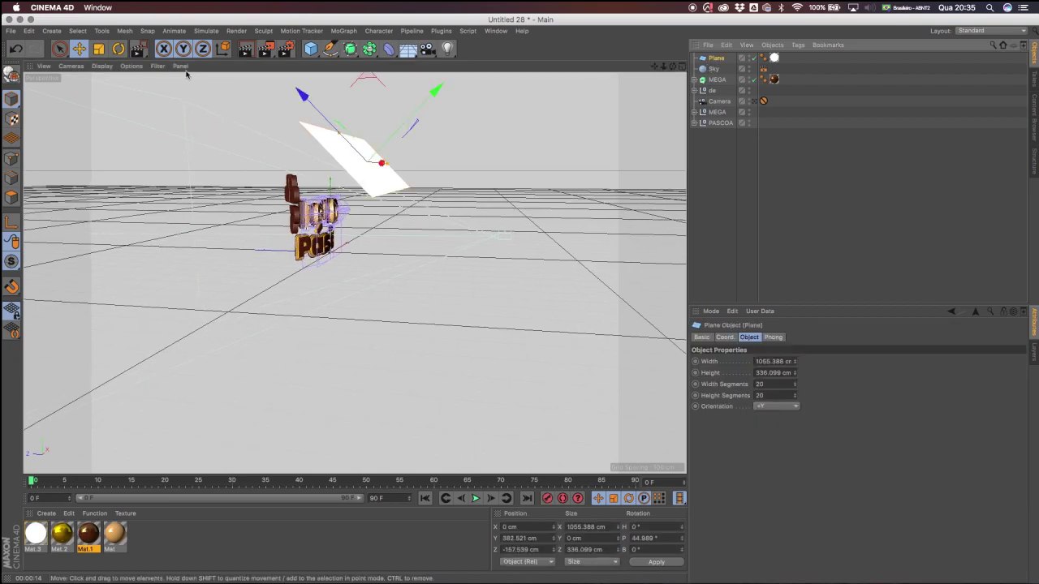
pyautogui.moveTo(308, 117); pyautogui.dragTo(318, 126)
pyautogui.keyDown('alt'); pyautogui.moveTo(388, 155); pyautogui.dragTo(314, 151); pyautogui.keyUp('alt')
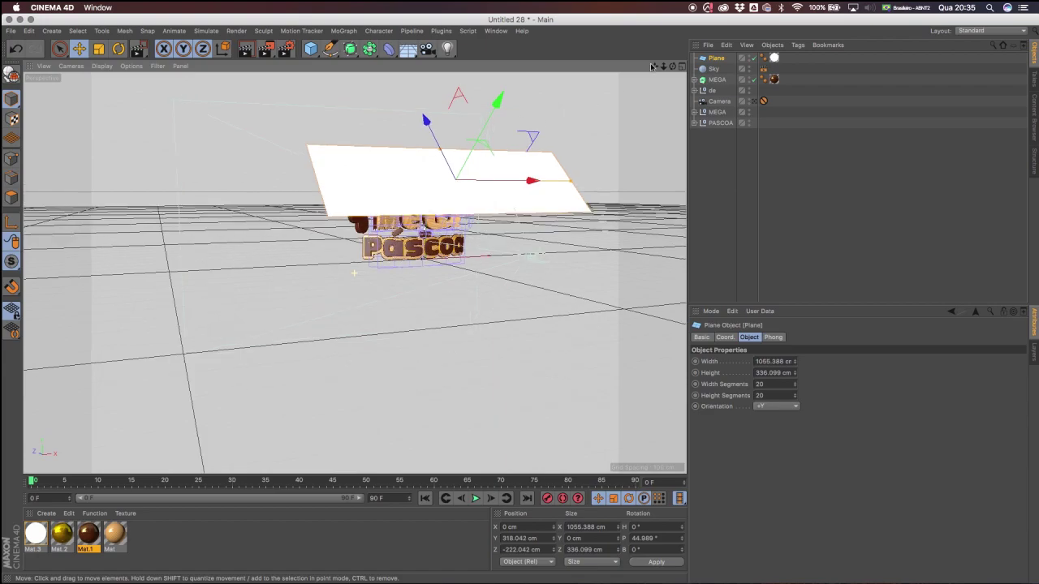
# Display the viewport objects as lines and convert the Plane into an editable polygon object.
pyautogui.moveTo(654, 68); pyautogui.dragTo(652, 85)
pyautogui.keyDown('alt'); pyautogui.moveTo(398, 143); pyautogui.dragTo(476, 154); pyautogui.keyUp('alt')
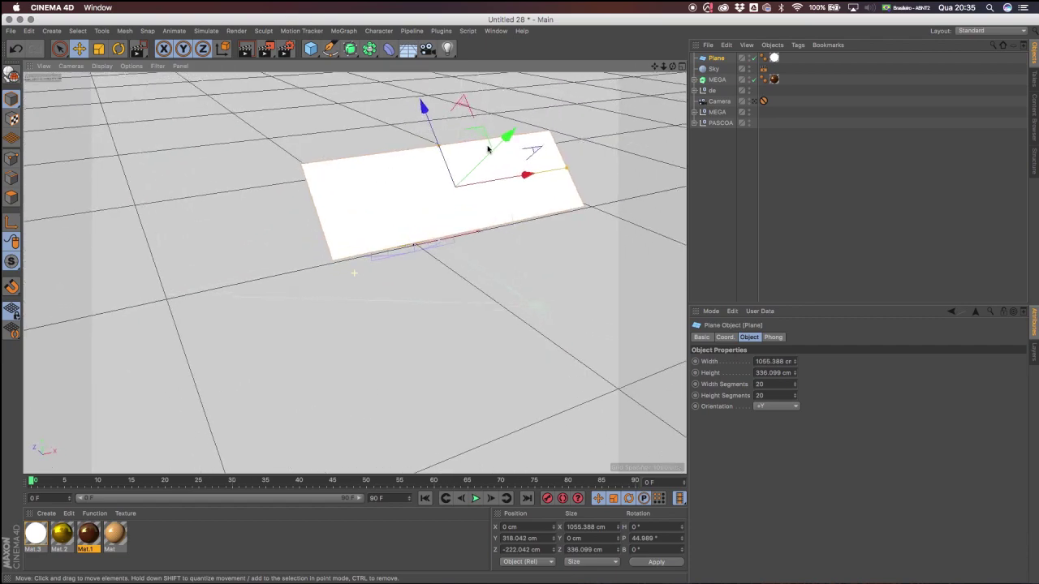
pyautogui.click(102, 67)
pyautogui.click(134, 139)
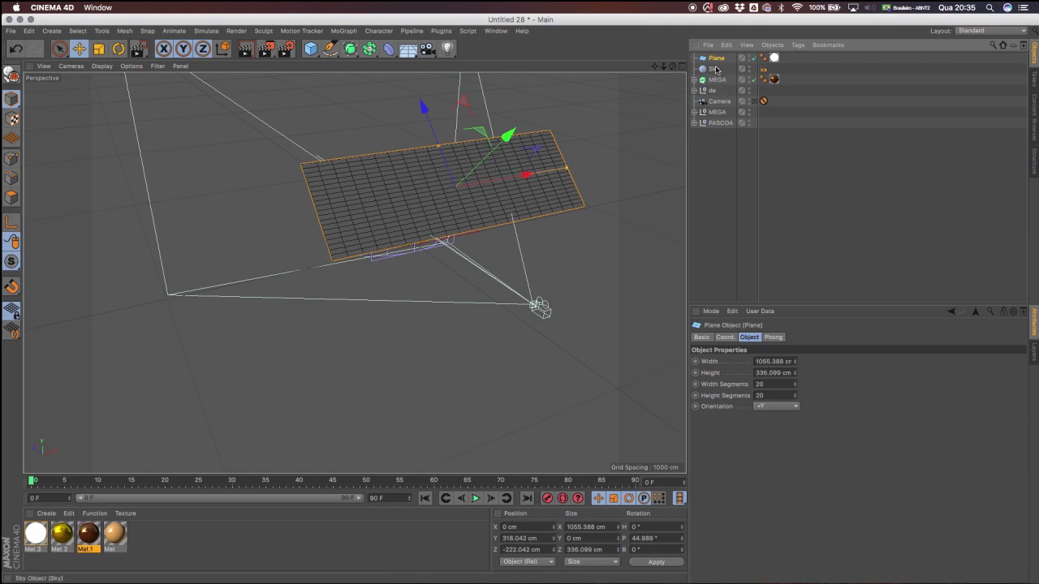
pyautogui.press('c')
pyautogui.moveTo(413, 206)
pyautogui.keyDown('alt'); pyautogui.mouseDown()
pyautogui.moveTo(557, 184)
pyautogui.moveTo(517, 186)
pyautogui.moveTo(520, 211)
pyautogui.moveTo(525, 186)
pyautogui.moveTo(560, 188)
pyautogui.mouseUp(); pyautogui.keyUp('alt')
pyautogui.keyDown('alt'); pyautogui.moveTo(504, 227); pyautogui.dragTo(549, 77); pyautogui.keyUp('alt')
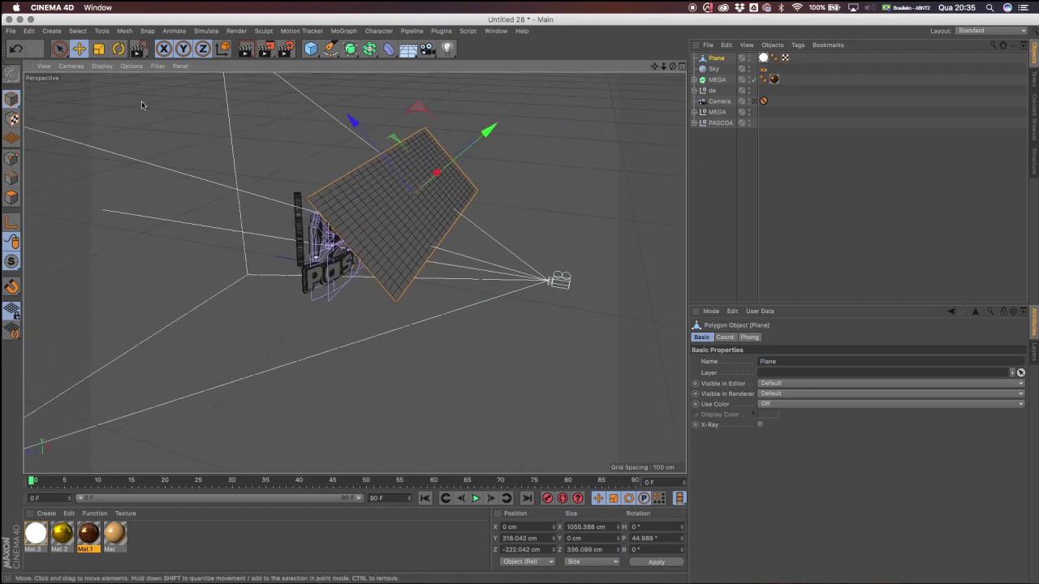
# In polygon mode, use Live Selection without the visible-elements limit to select the five columns at the Plane's negative X end.
pyautogui.moveTo(60, 48); pyautogui.dragTo(89, 80)
pyautogui.keyDown('alt'); pyautogui.moveTo(485, 221); pyautogui.dragTo(423, 227); pyautogui.keyUp('alt')
pyautogui.moveTo(59, 49); pyautogui.dragTo(88, 82)
pyautogui.click(12, 197)
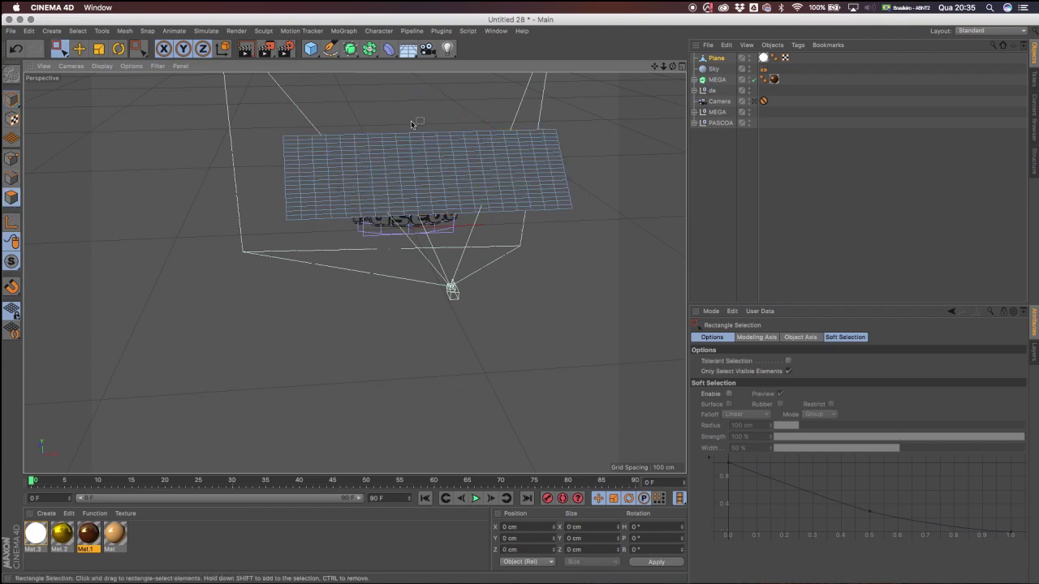
pyautogui.keyDown('alt'); pyautogui.moveTo(344, 220); pyautogui.dragTo(329, 225); pyautogui.keyUp('alt')
pyautogui.moveTo(60, 48); pyautogui.dragTo(102, 71)
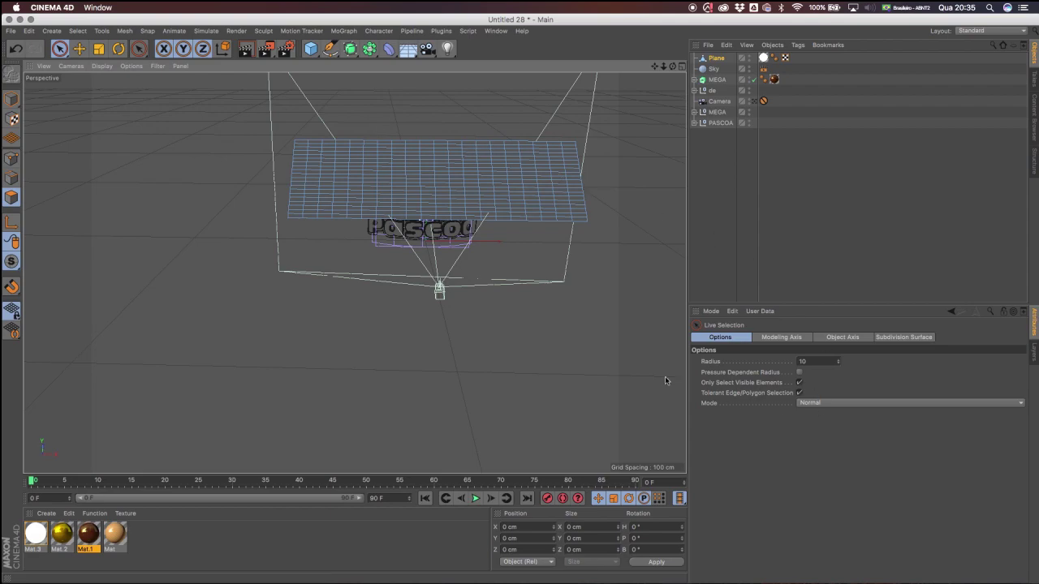
pyautogui.click(800, 383)
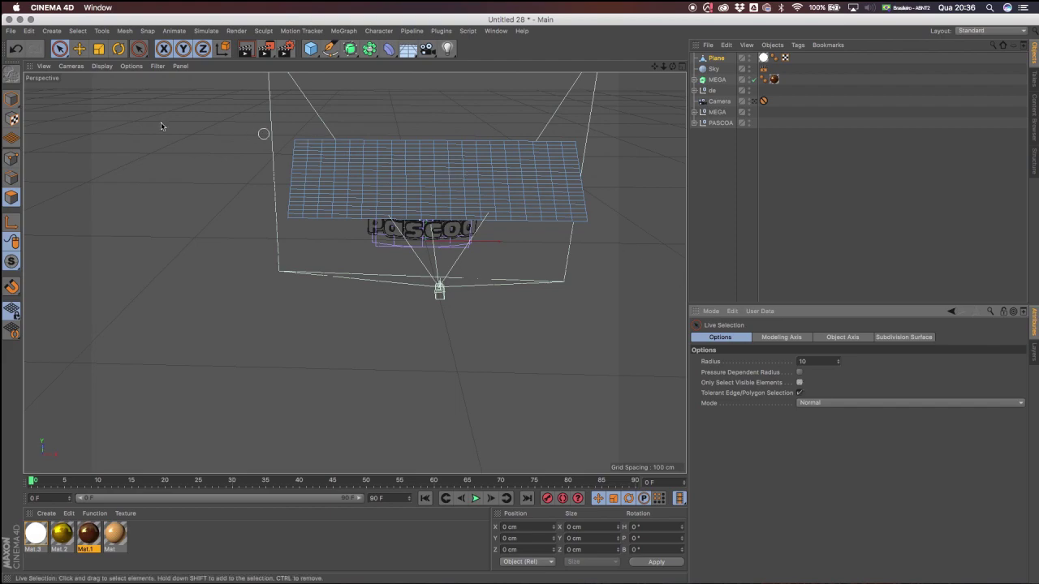
pyautogui.moveTo(349, 223)
pyautogui.mouseDown()
pyautogui.moveTo(357, 132)
pyautogui.moveTo(338, 213)
pyautogui.moveTo(309, 226)
pyautogui.moveTo(288, 213)
pyautogui.moveTo(211, 261)
pyautogui.mouseUp()
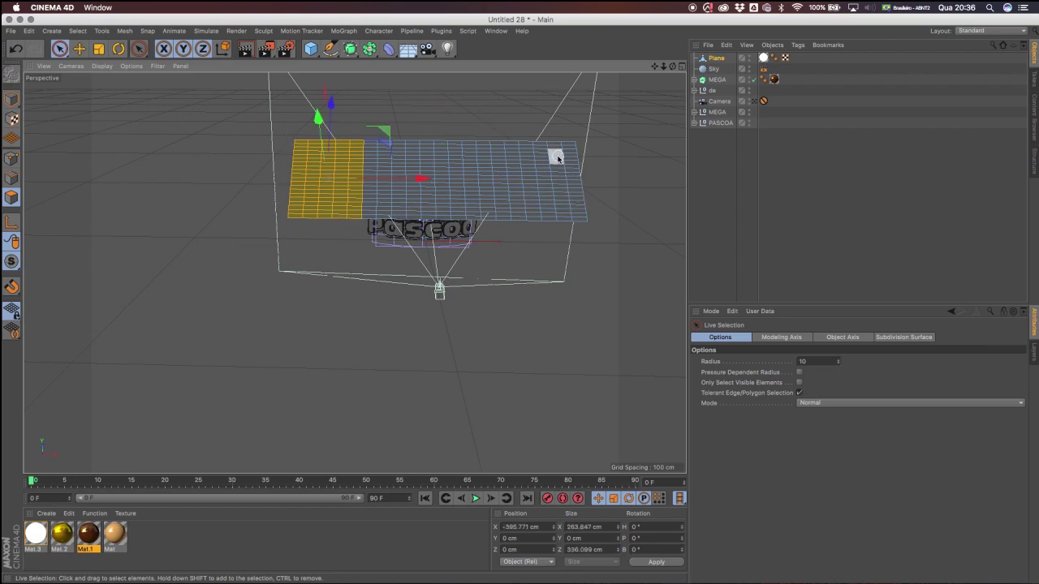
# Try to add the Plane's opposite end to the selection and move both ends together.
pyautogui.moveTo(519, 140)
pyautogui.keyDown('shift'); pyautogui.mouseDown()
pyautogui.moveTo(518, 228)
pyautogui.moveTo(528, 190)
pyautogui.moveTo(535, 218)
pyautogui.mouseUp(); pyautogui.keyUp('shift')
pyautogui.press('super+z')
pyautogui.moveTo(529, 138)
pyautogui.keyDown('shift'); pyautogui.mouseDown()
pyautogui.moveTo(523, 124)
pyautogui.moveTo(578, 214)
pyautogui.mouseUp(); pyautogui.keyUp('shift')
pyautogui.keyDown('shift'); pyautogui.moveTo(552, 175); pyautogui.dragTo(520, 144); pyautogui.keyUp('shift')
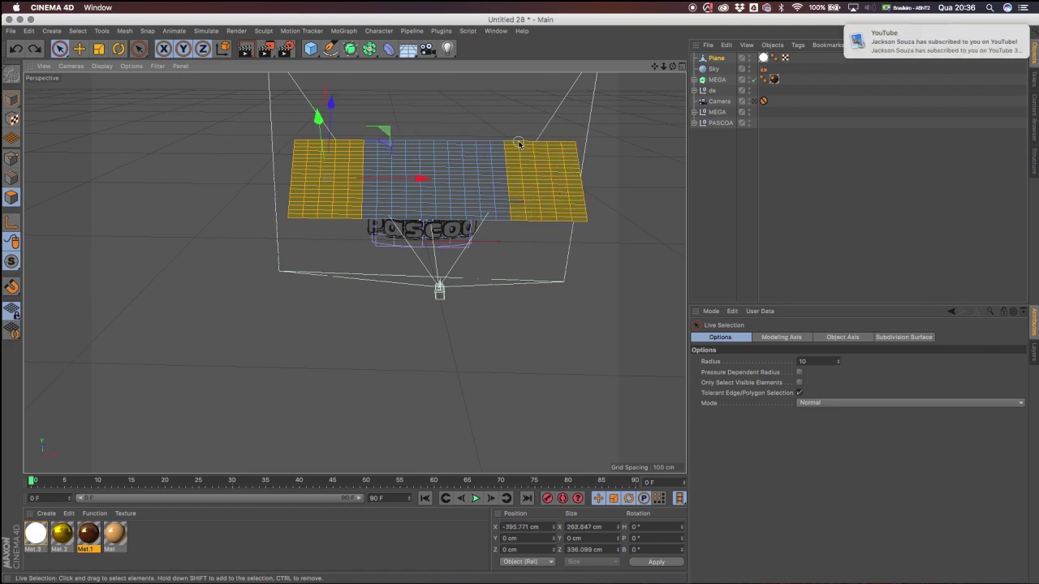
pyautogui.keyDown('shift'); pyautogui.moveTo(526, 227); pyautogui.dragTo(537, 222); pyautogui.keyUp('shift')
pyautogui.moveTo(342, 192)
pyautogui.keyDown('alt'); pyautogui.mouseDown()
pyautogui.moveTo(471, 179)
pyautogui.moveTo(463, 146)
pyautogui.mouseUp(); pyautogui.keyUp('alt')
pyautogui.moveTo(414, 106); pyautogui.dragTo(394, 129)
pyautogui.keyDown('alt'); pyautogui.moveTo(295, 138); pyautogui.dragTo(355, 135); pyautogui.keyUp('alt')
pyautogui.press('super+z')
pyautogui.press('super+z')
# Rotate the selected negative X end of the Plane so that it slopes down towards the outside.
pyautogui.click(118, 50)
pyautogui.keyDown('alt'); pyautogui.moveTo(501, 163); pyautogui.dragTo(365, 180); pyautogui.keyUp('alt')
pyautogui.moveTo(460, 155); pyautogui.dragTo(434, 136)
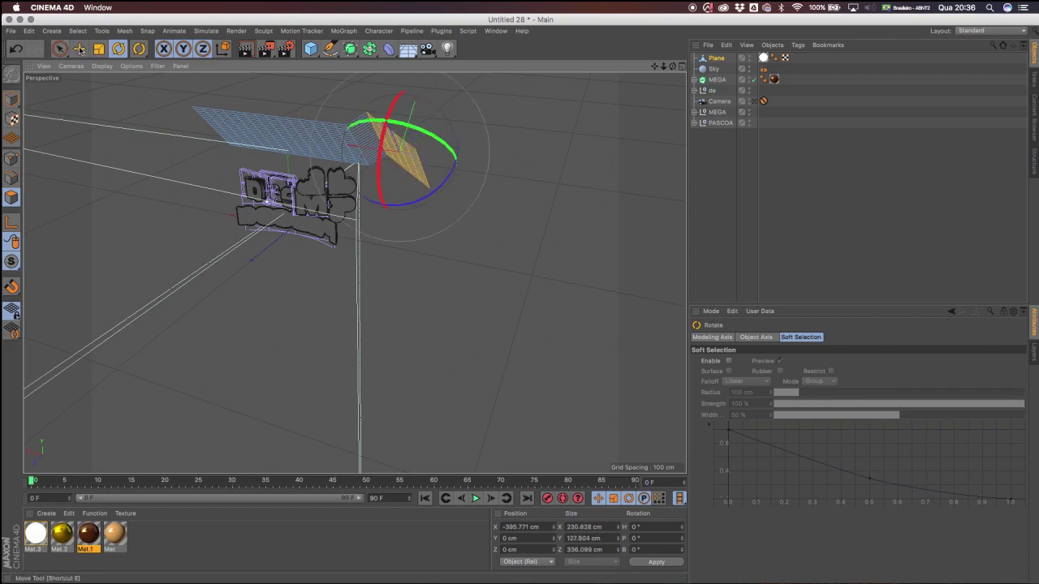
# Move the rotated end of the Plane outward and down to about X -425 cm and Y -103 cm.
pyautogui.press('e')
pyautogui.moveTo(377, 96); pyautogui.dragTo(388, 125)
pyautogui.keyDown('alt'); pyautogui.moveTo(356, 195); pyautogui.dragTo(294, 161); pyautogui.keyUp('alt')
pyautogui.press('super+z')
pyautogui.keyDown('alt'); pyautogui.moveTo(468, 154); pyautogui.dragTo(500, 153); pyautogui.keyUp('alt')
pyautogui.keyDown('alt'); pyautogui.moveTo(413, 113); pyautogui.dragTo(446, 119); pyautogui.keyUp('alt')
pyautogui.keyDown('alt'); pyautogui.moveTo(497, 157); pyautogui.dragTo(536, 158); pyautogui.keyUp('alt')
pyautogui.keyDown('alt'); pyautogui.moveTo(606, 199); pyautogui.dragTo(583, 185); pyautogui.keyUp('alt')
pyautogui.press('super+z')
pyautogui.moveTo(654, 67); pyautogui.dragTo(391, 124)
pyautogui.keyDown('alt'); pyautogui.moveTo(402, 223); pyautogui.dragTo(432, 254); pyautogui.keyUp('alt')
# Select the five columns at the Plane's positive X end and rotate them to slope down towards the outside.
pyautogui.click(717, 58)
pyautogui.moveTo(65, 51); pyautogui.dragTo(89, 63)
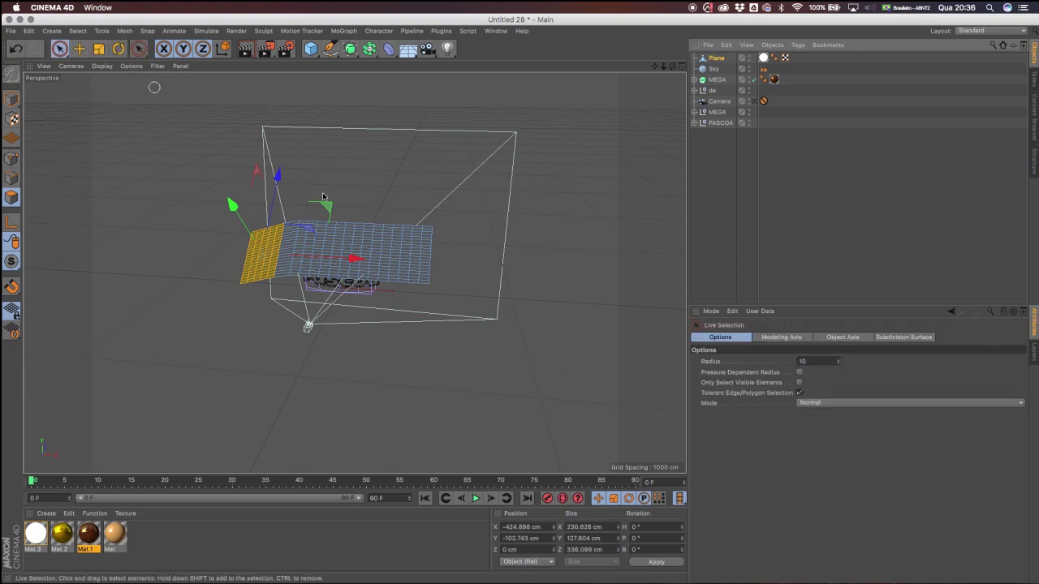
pyautogui.moveTo(430, 252)
pyautogui.mouseDown()
pyautogui.moveTo(416, 248)
pyautogui.moveTo(402, 191)
pyautogui.moveTo(471, 234)
pyautogui.mouseUp()
pyautogui.click(118, 49)
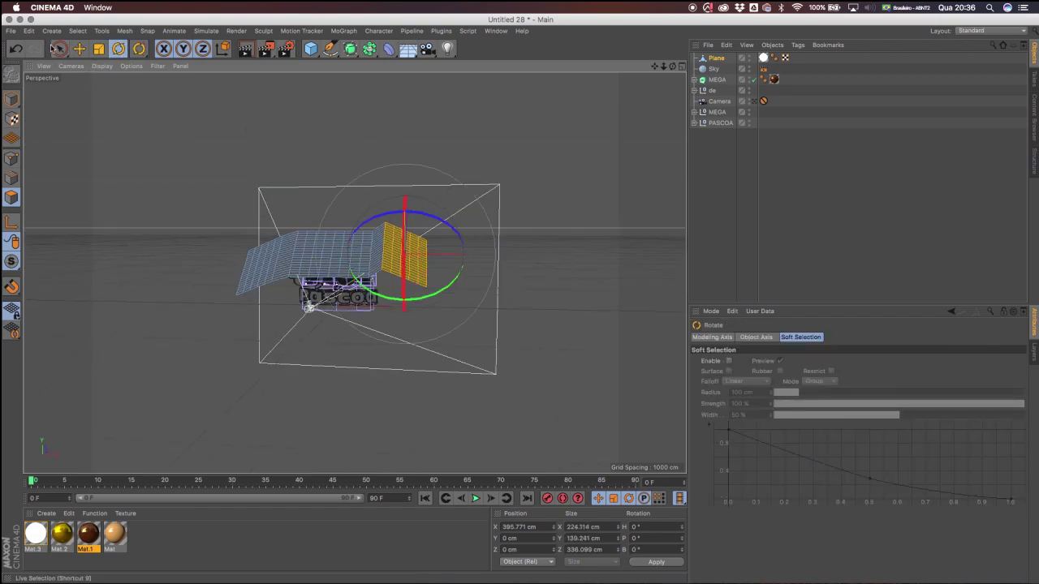
# Lower the rotated positive X end of the Plane to about Y -103 cm, matching the opposite end.
pyautogui.press('e')
pyautogui.moveTo(405, 182); pyautogui.dragTo(405, 207)
pyautogui.keyDown('alt'); pyautogui.moveTo(306, 229); pyautogui.dragTo(339, 201); pyautogui.keyUp('alt')
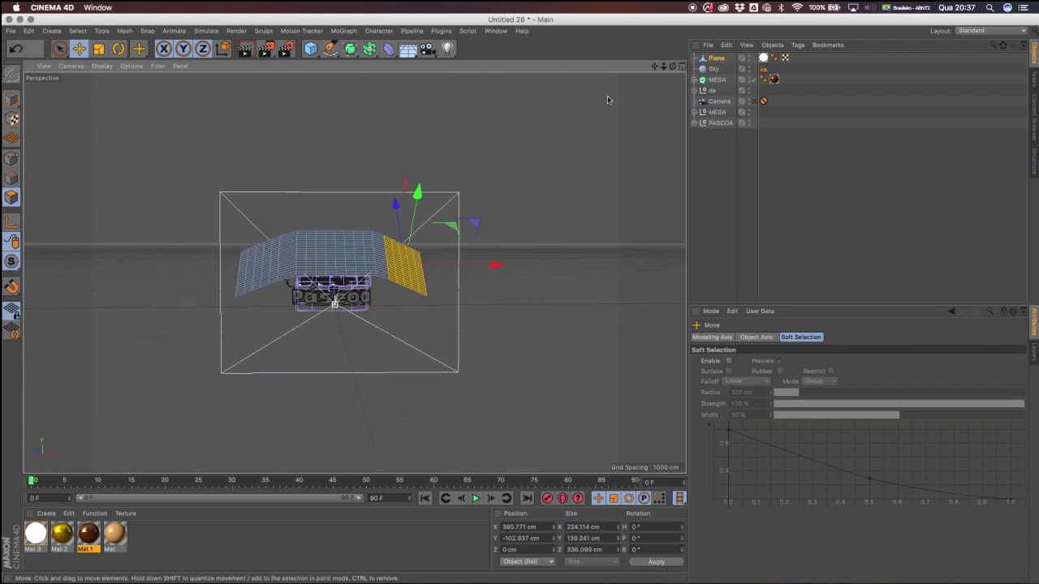
# Add a Subdivision Surface object to the scene for smoothing the bent Plane.
pyautogui.click(229, 535)
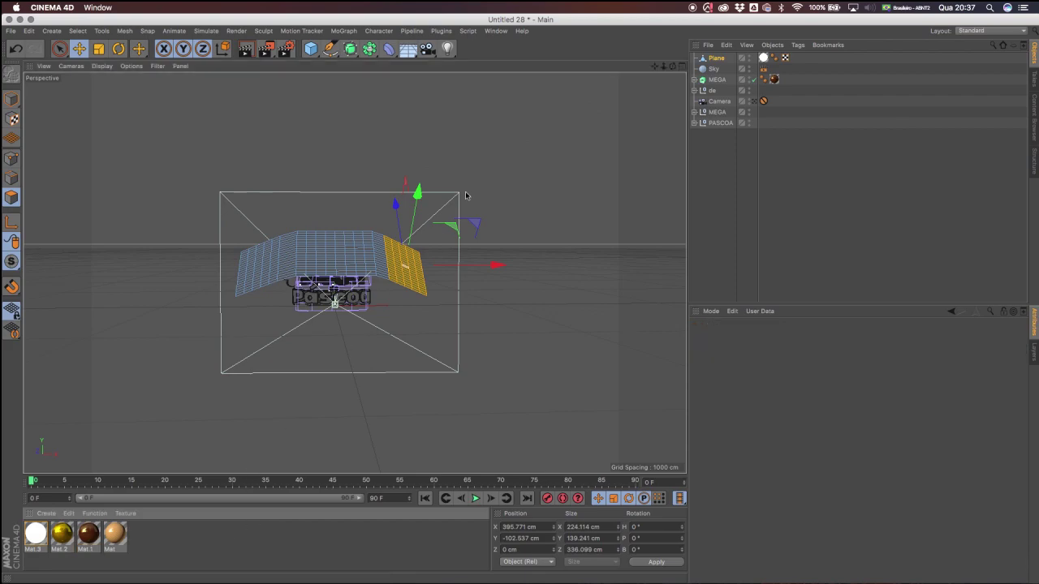
pyautogui.click(351, 50)
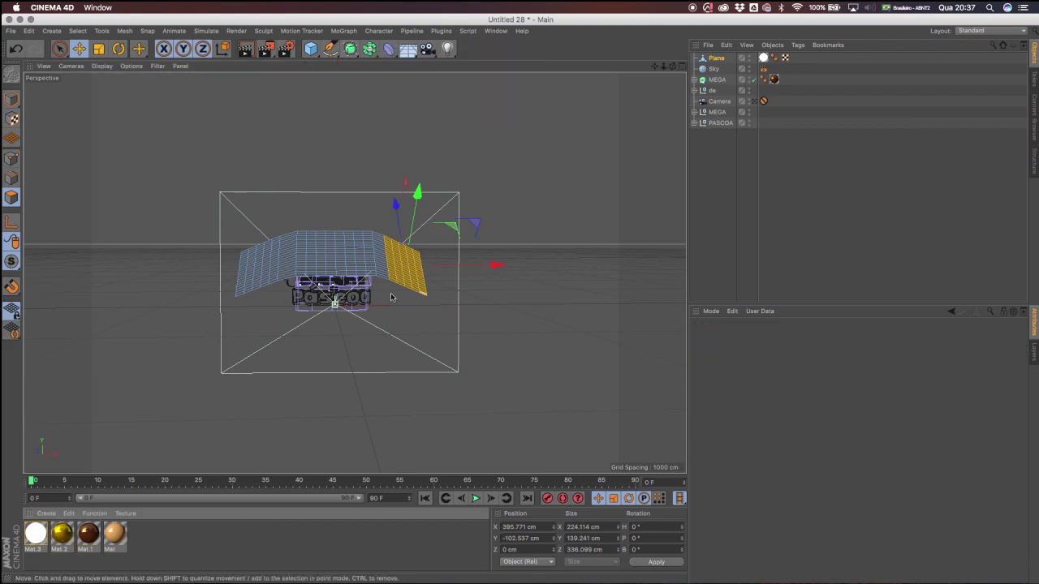
pyautogui.keyDown('alt'); pyautogui.moveTo(363, 259); pyautogui.dragTo(341, 255); pyautogui.keyUp('alt')
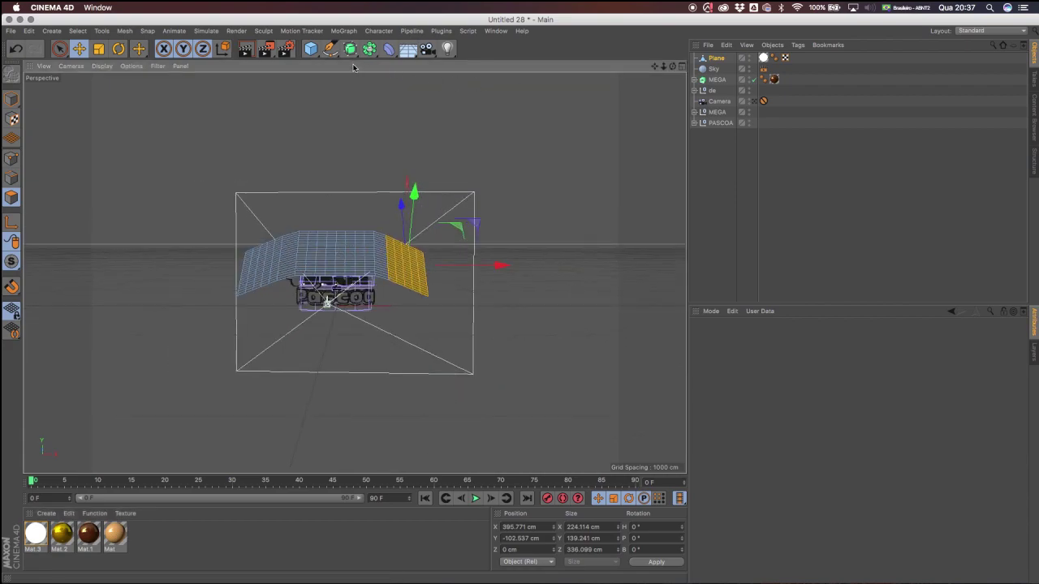
pyautogui.moveTo(350, 52); pyautogui.dragTo(401, 64)
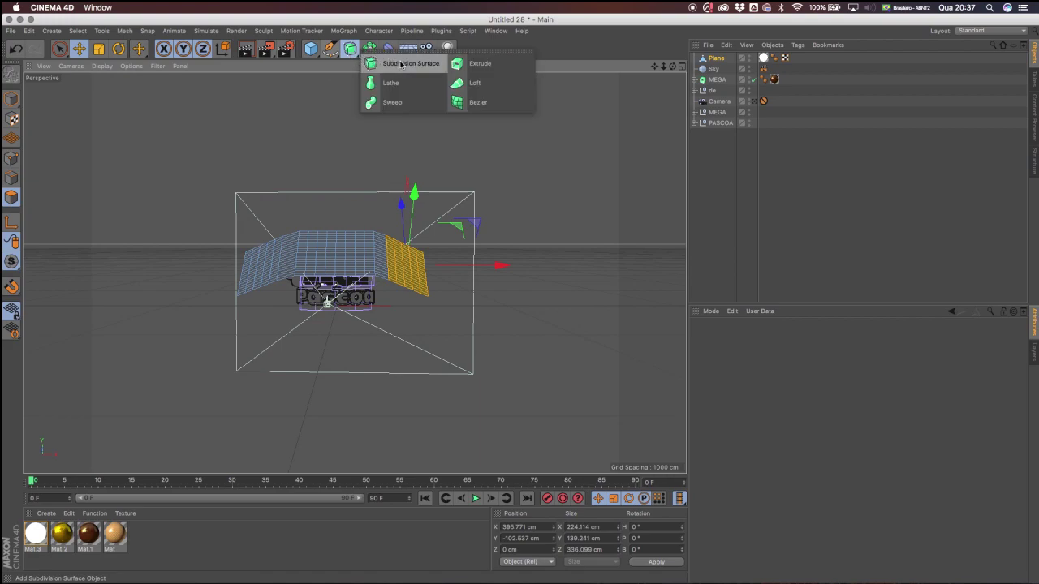
pyautogui.click(401, 65)
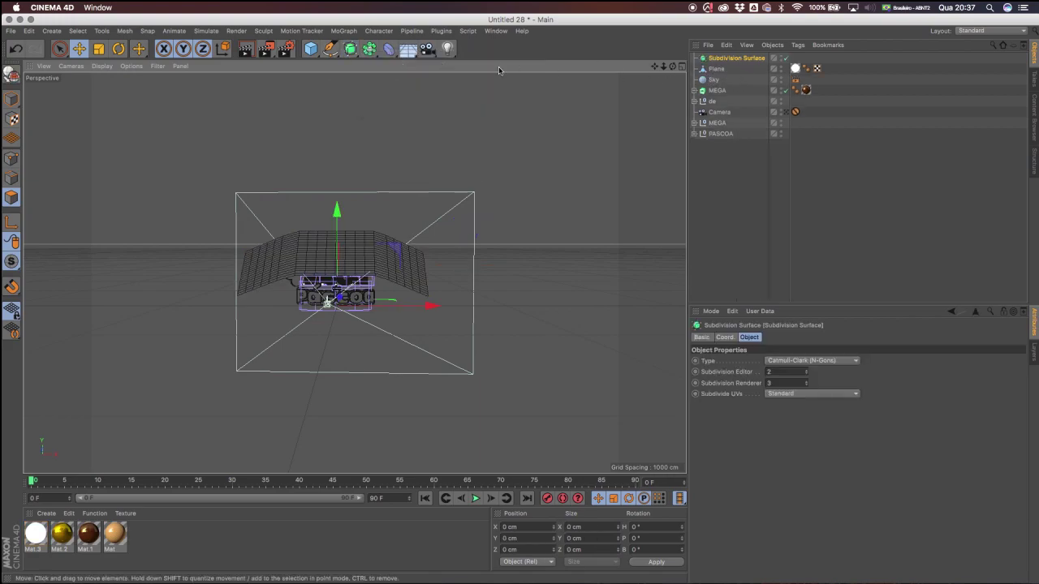
# Nest the bent Plane under the Subdivision Surface so the smoothing applies to it.
pyautogui.click(351, 55)
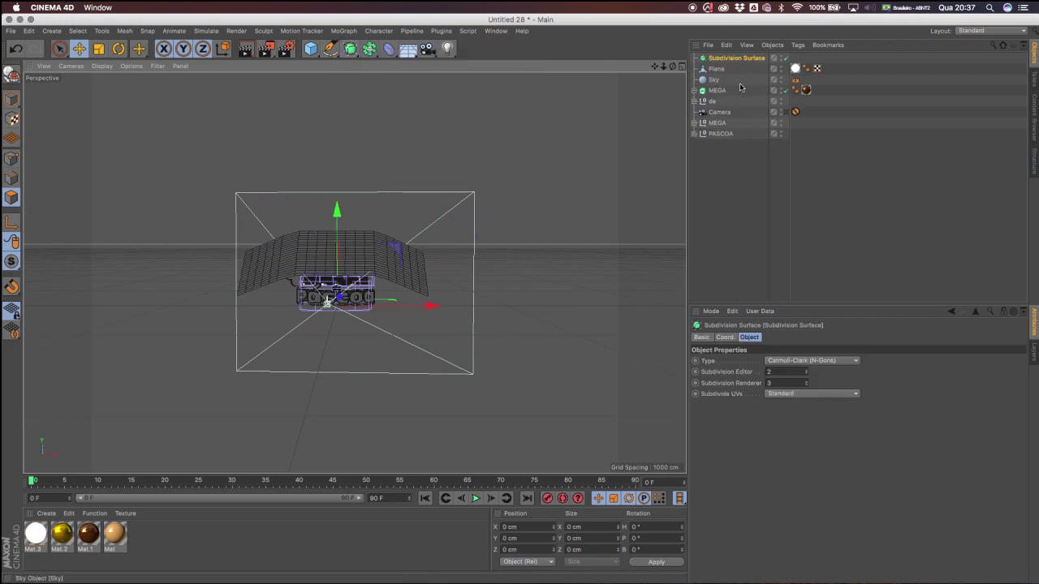
pyautogui.moveTo(716, 72); pyautogui.dragTo(725, 59)
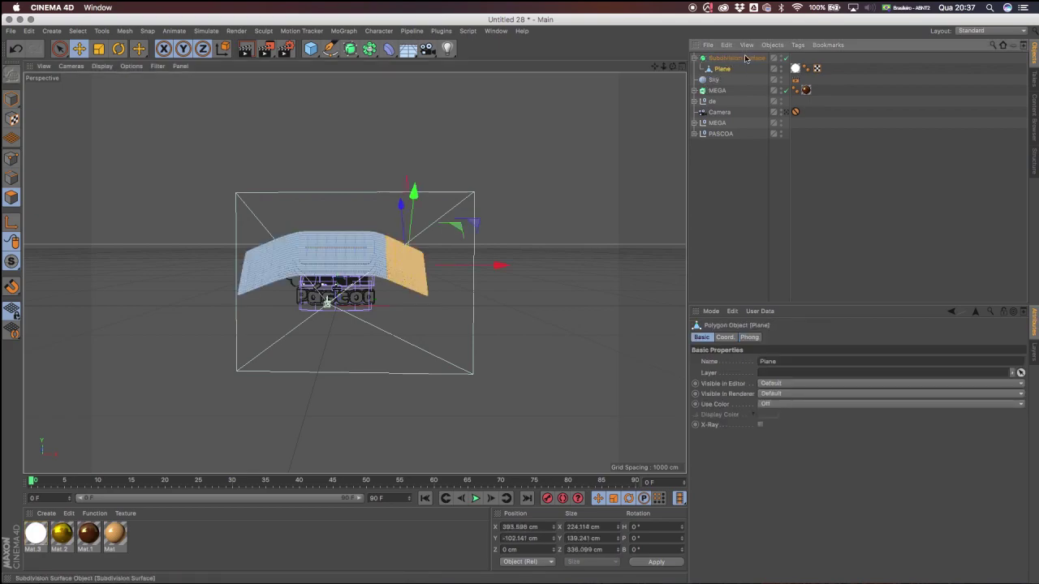
pyautogui.keyDown('alt'); pyautogui.moveTo(343, 271); pyautogui.dragTo(422, 268); pyautogui.keyUp('alt')
# Set the Subdivision Surface to 4 editor subdivisions and 5 renderer subdivisions.
pyautogui.click(725, 59)
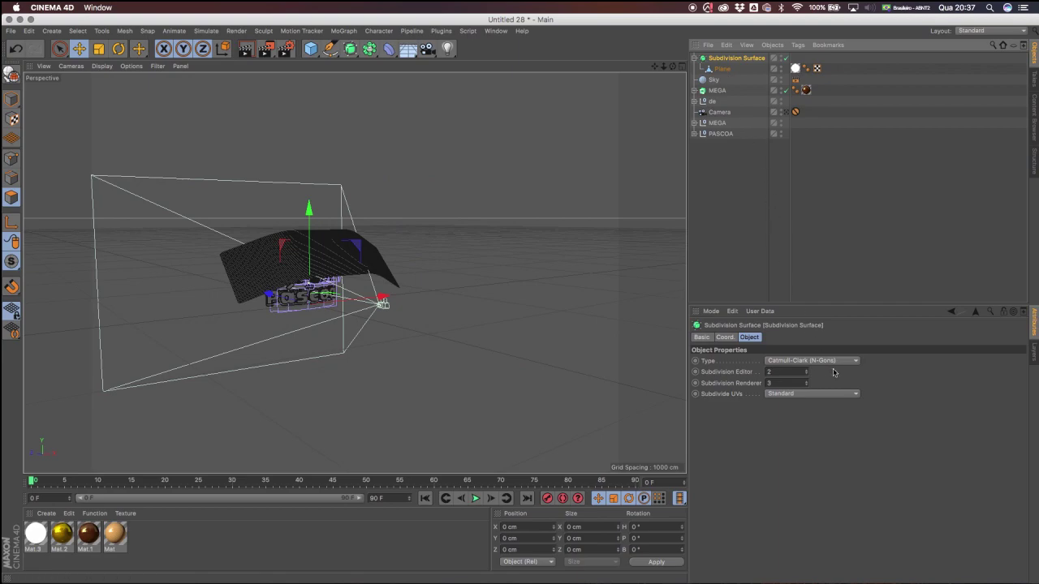
pyautogui.moveTo(806, 372); pyautogui.dragTo(807, 368)
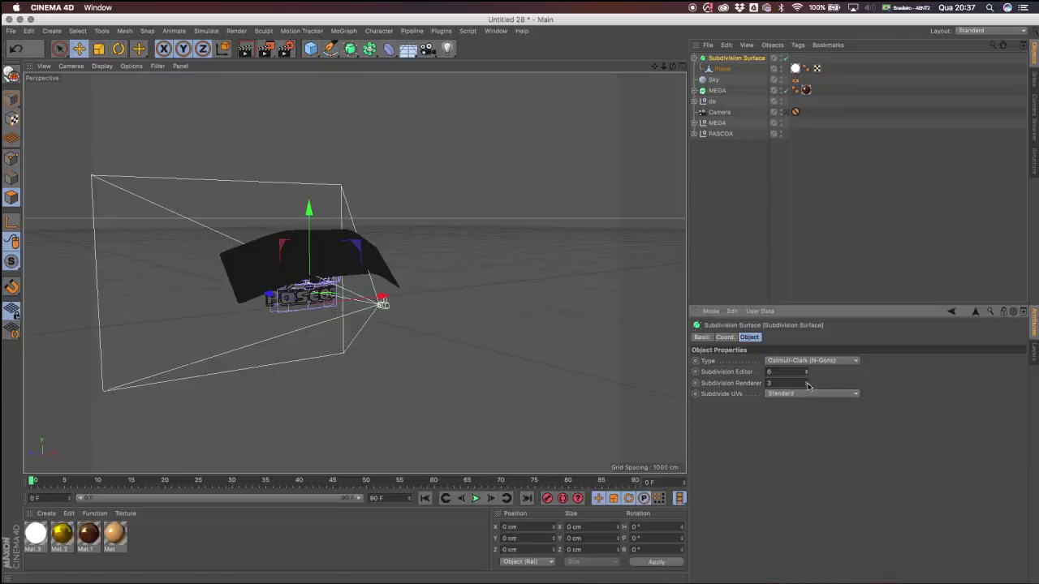
pyautogui.click(808, 382)
pyautogui.moveTo(808, 375); pyautogui.dragTo(808, 371)
pyautogui.moveTo(336, 190)
pyautogui.keyDown('alt'); pyautogui.mouseDown()
pyautogui.moveTo(413, 211)
pyautogui.moveTo(346, 205)
pyautogui.mouseUp(); pyautogui.keyUp('alt')
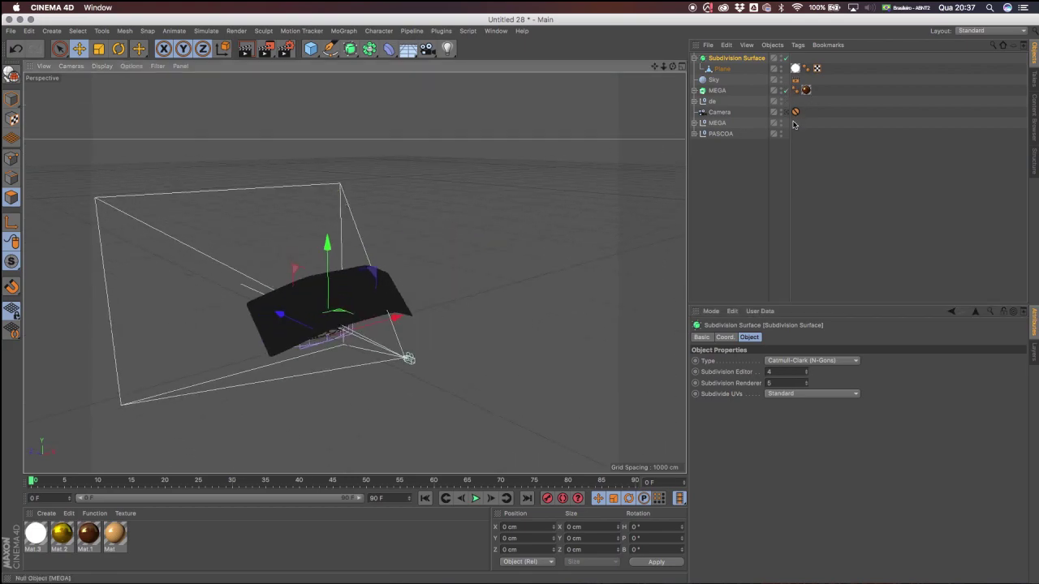
# Leave the camera view and reposition the Subdivision Surface with its Plane relative to the logo.
pyautogui.click(785, 112)
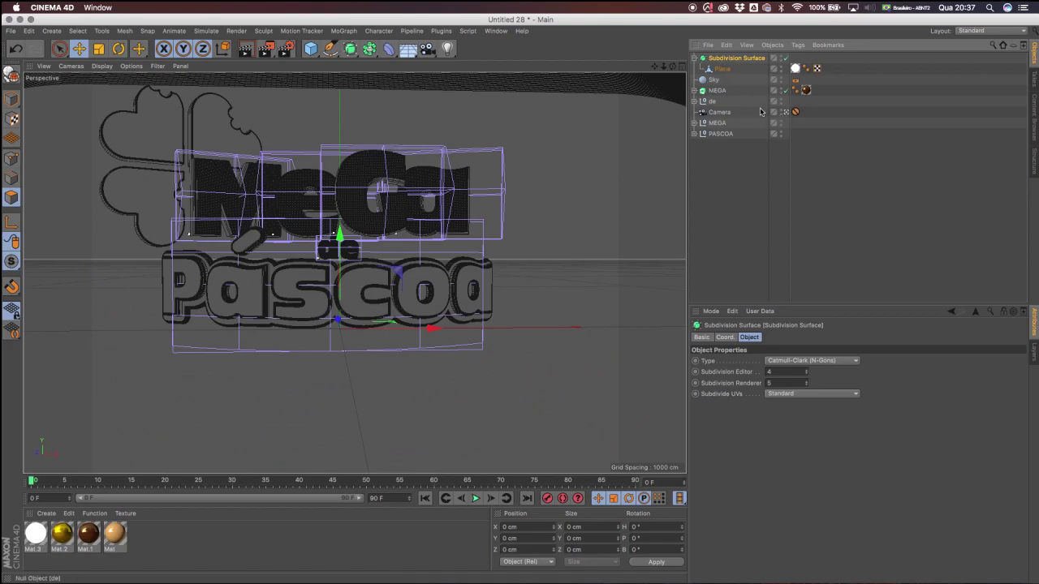
pyautogui.click(785, 111)
pyautogui.moveTo(337, 247)
pyautogui.mouseDown()
pyautogui.moveTo(337, 229)
pyautogui.moveTo(386, 238)
pyautogui.moveTo(436, 229)
pyautogui.moveTo(408, 235)
pyautogui.mouseUp()
# Render a region covering the whole logo through the scene camera to check the Plane's lighting.
pyautogui.click(785, 112)
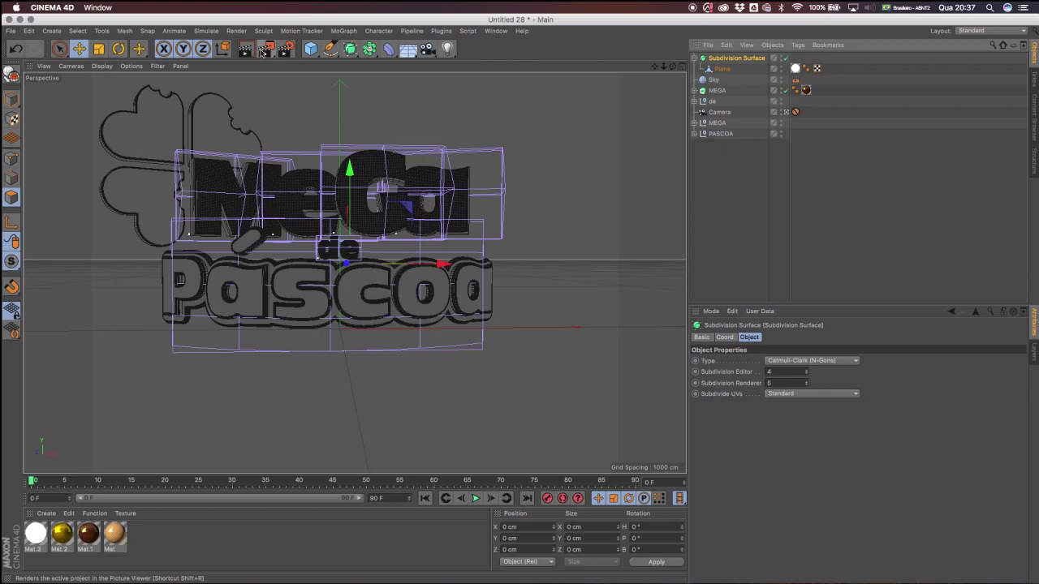
pyautogui.moveTo(266, 51); pyautogui.dragTo(275, 52)
pyautogui.moveTo(97, 81); pyautogui.dragTo(573, 407)
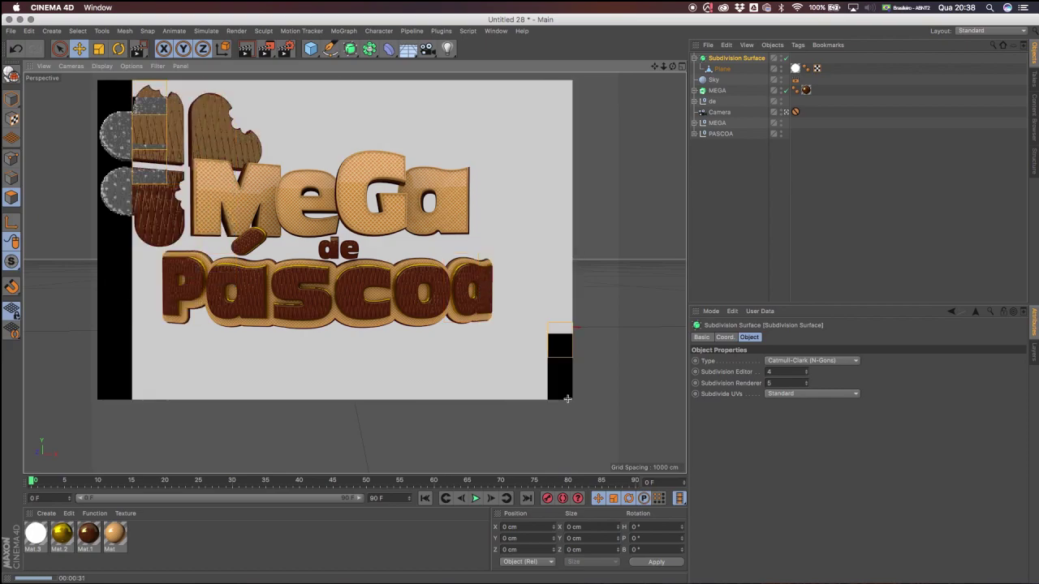
# Outside the camera view, adjust the smoothed Plane's placement and tilt it to face the front of the logo.
pyautogui.click(786, 112)
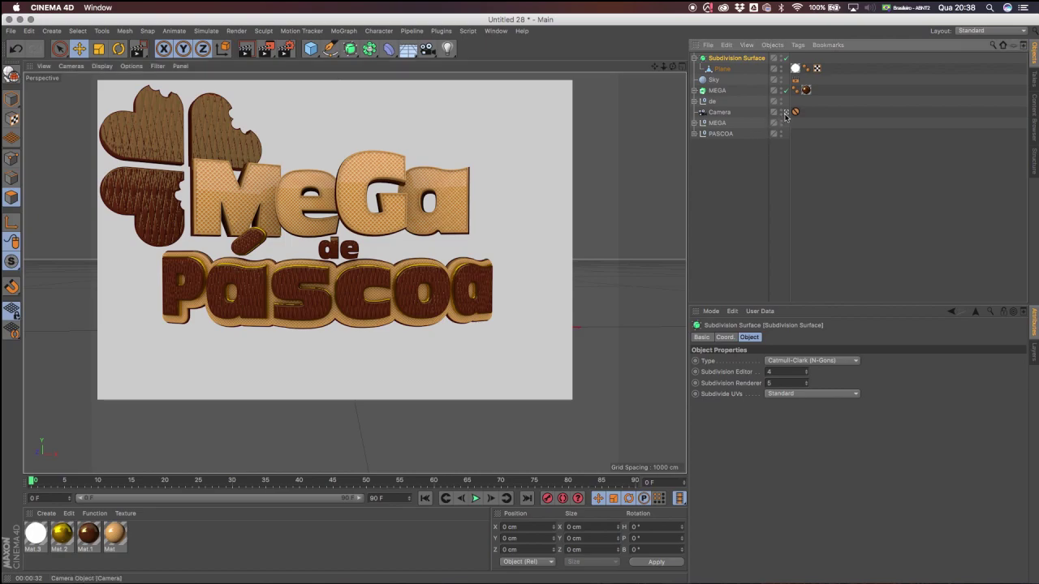
pyautogui.moveTo(378, 288)
pyautogui.mouseDown()
pyautogui.moveTo(397, 292)
pyautogui.moveTo(369, 270)
pyautogui.moveTo(488, 276)
pyautogui.moveTo(386, 298)
pyautogui.mouseUp()
pyautogui.moveTo(472, 185); pyautogui.dragTo(615, 168)
pyautogui.press('super+z')
pyautogui.click(98, 49)
pyautogui.moveTo(413, 185)
pyautogui.keyDown('alt'); pyautogui.mouseDown()
pyautogui.moveTo(529, 176)
pyautogui.moveTo(580, 232)
pyautogui.moveTo(503, 211)
pyautogui.moveTo(401, 157)
pyautogui.moveTo(447, 160)
pyautogui.moveTo(403, 137)
pyautogui.mouseUp(); pyautogui.keyUp('alt')
pyautogui.click(119, 49)
pyautogui.moveTo(560, 253); pyautogui.dragTo(579, 275)
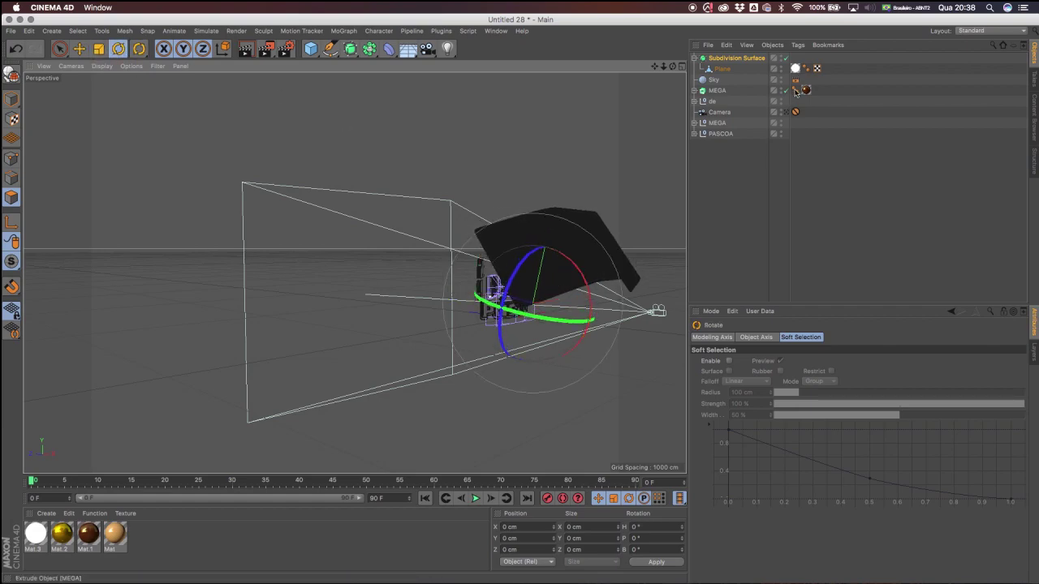
# Render a test region over the last letters of "Páscoa" through the scene camera.
pyautogui.click(786, 112)
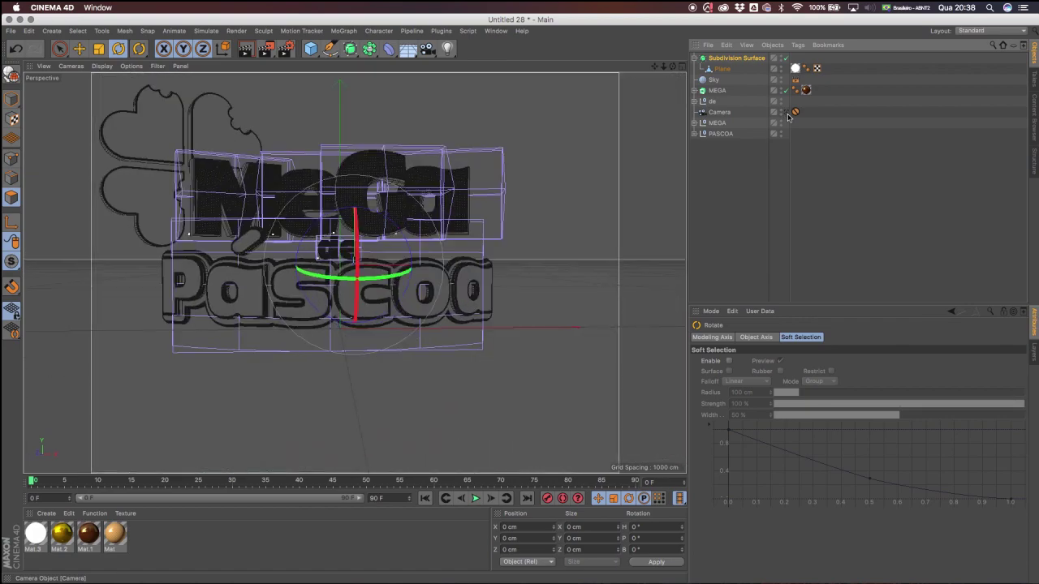
pyautogui.moveTo(265, 50); pyautogui.dragTo(284, 68)
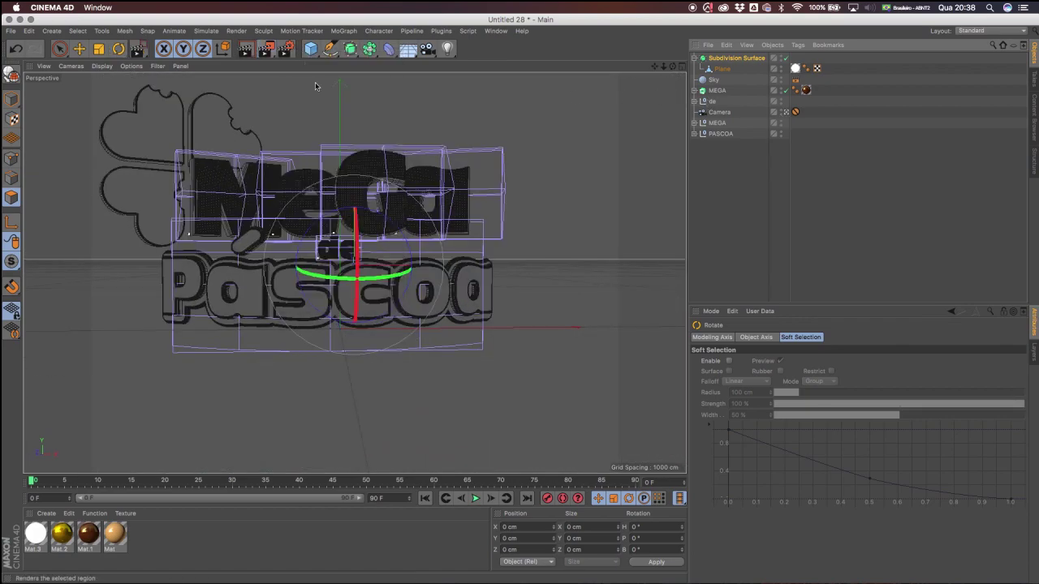
pyautogui.moveTo(509, 334); pyautogui.dragTo(364, 241)
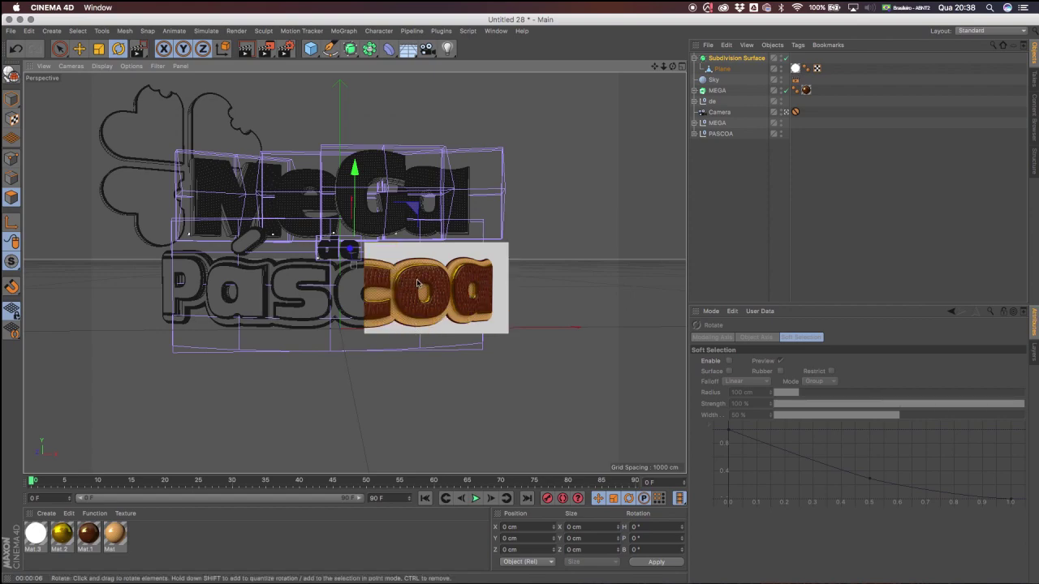
# In Mat.1, set Global Reflection Brightness to 28% and Layer 1 Reflection Strength to 63%, and fine-tune the bump.
pyautogui.doubleClick(88, 533)
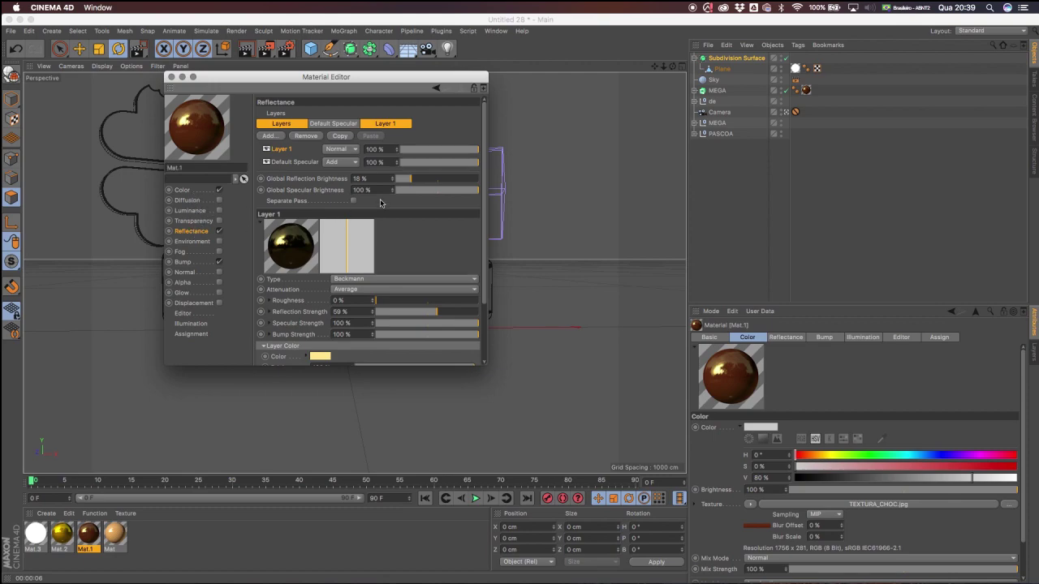
pyautogui.moveTo(409, 180); pyautogui.dragTo(420, 180)
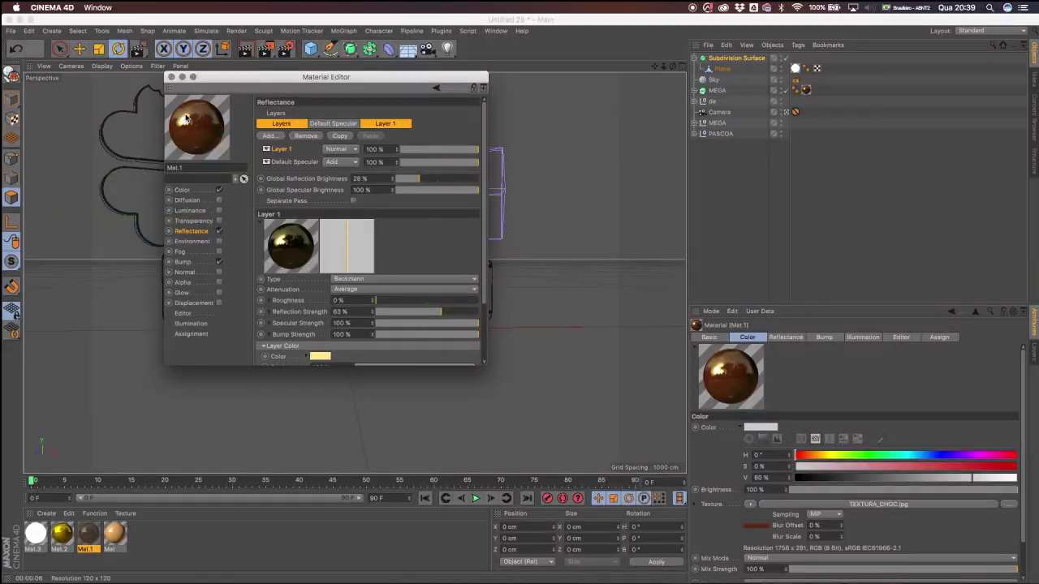
pyautogui.click(206, 266)
pyautogui.moveTo(438, 113); pyautogui.dragTo(442, 115)
pyautogui.click(170, 76)
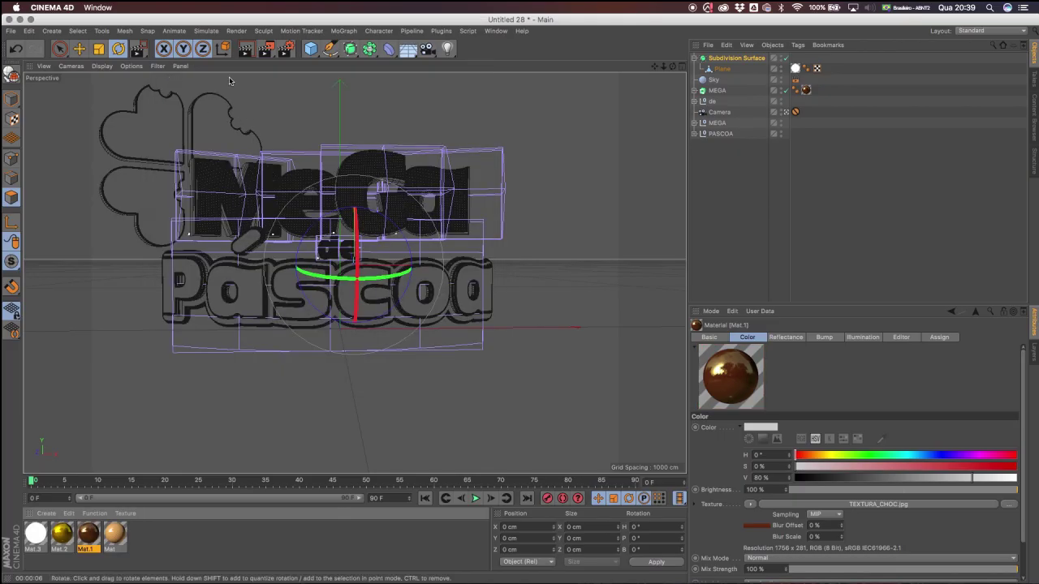
# Render the whole logo region again to check the updated chocolate reflections.
pyautogui.hotkey('ctrl', 'r')
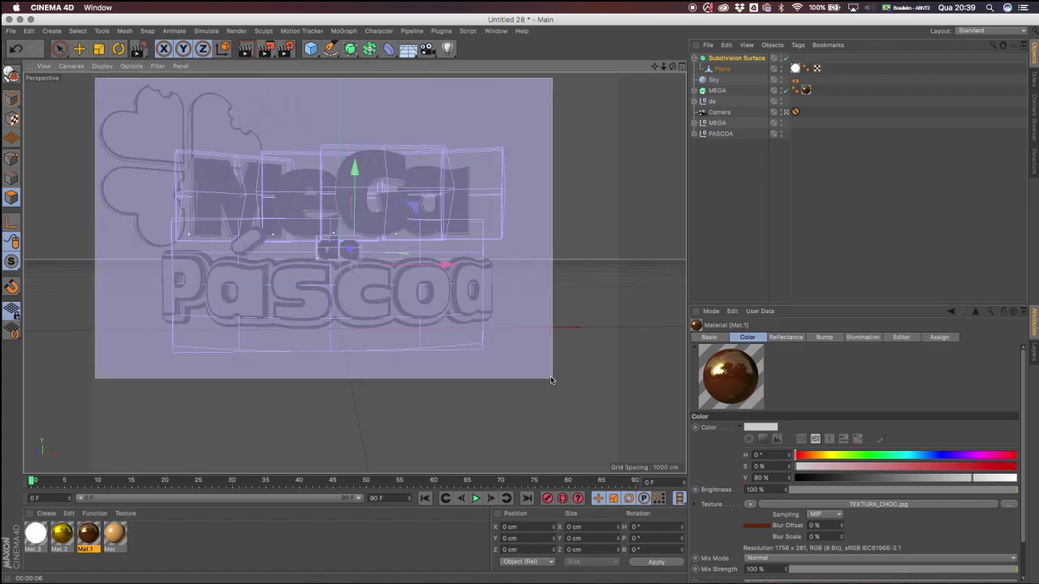
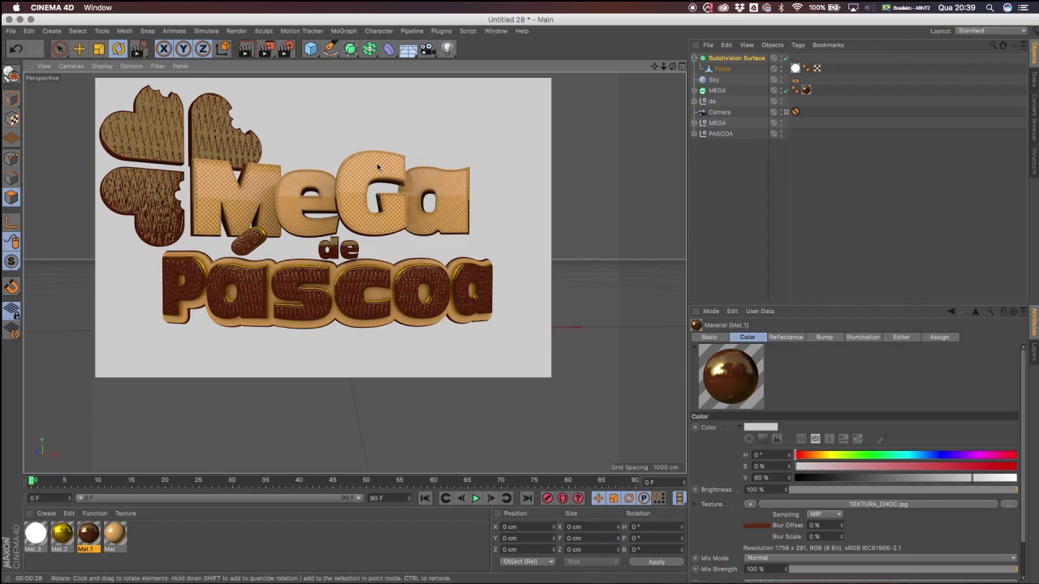
pyautogui.click(658, 71)
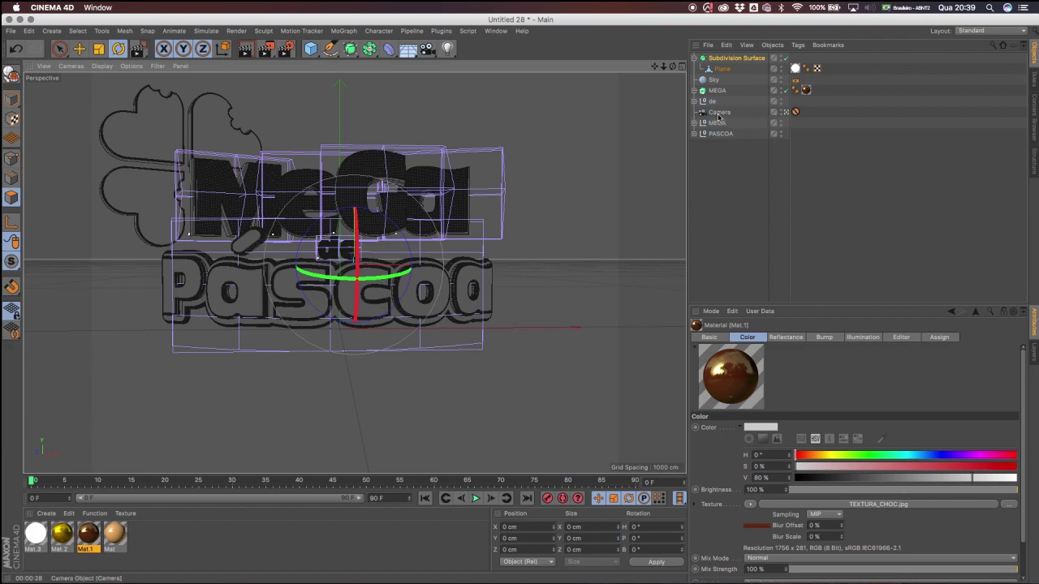
# Unlock the Camera by setting P, S and R in its Protection tag to None.
pyautogui.click(795, 112)
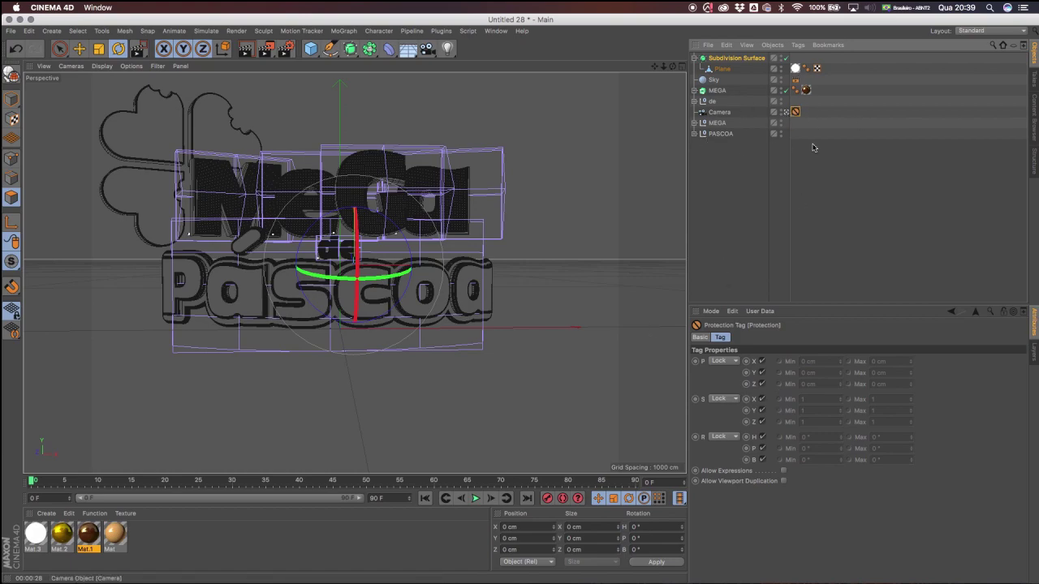
pyautogui.click(721, 362)
pyautogui.click(720, 366)
pyautogui.click(724, 400)
pyautogui.click(722, 400)
pyautogui.click(721, 437)
pyautogui.click(722, 442)
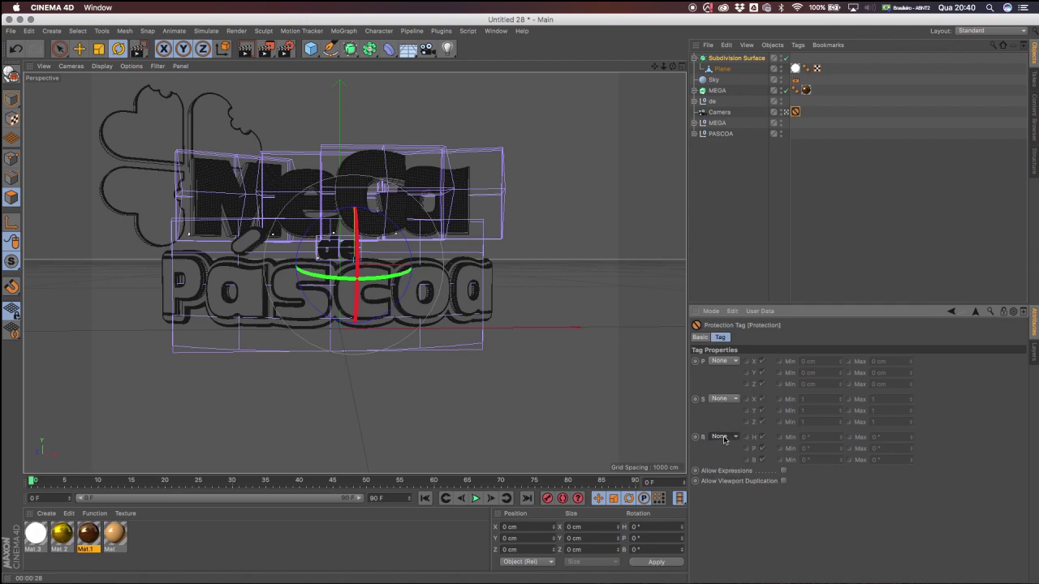
# Reframe the camera view to centre the logo and change the viewing angle slightly.
pyautogui.moveTo(655, 66); pyautogui.dragTo(684, 71)
pyautogui.keyDown('alt'); pyautogui.moveTo(432, 218); pyautogui.dragTo(426, 220); pyautogui.keyUp('alt')
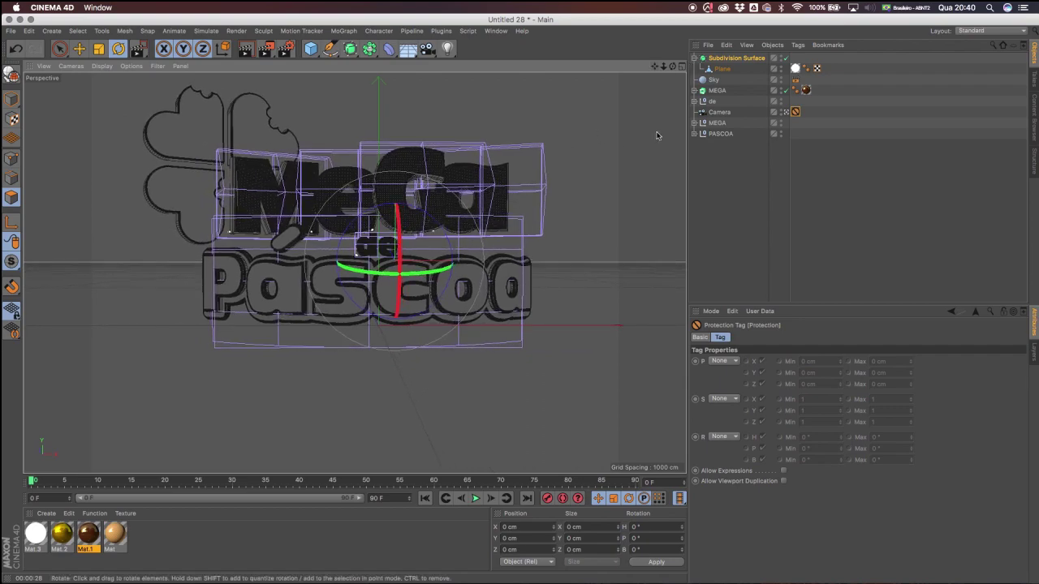
pyautogui.moveTo(654, 68)
pyautogui.mouseDown()
pyautogui.moveTo(656, 83)
pyautogui.moveTo(674, 64)
pyautogui.mouseUp()
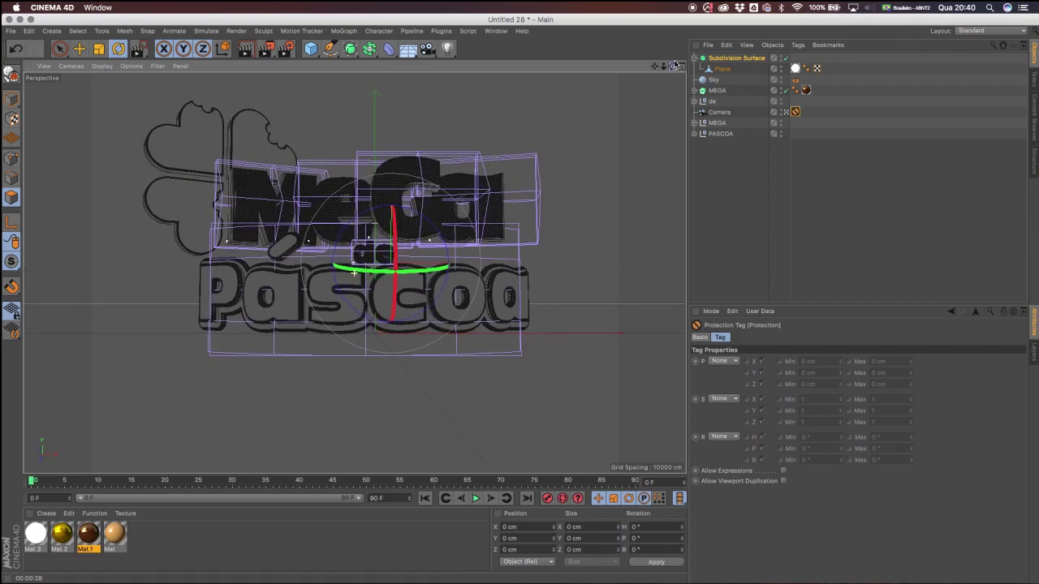
# Outside the camera view, rotate the Subdivision Surface to readjust the Plane's tilt over the logo.
pyautogui.click(785, 112)
pyautogui.click(785, 112)
pyautogui.keyDown('alt'); pyautogui.moveTo(503, 280); pyautogui.dragTo(549, 296); pyautogui.keyUp('alt')
pyautogui.click(117, 50)
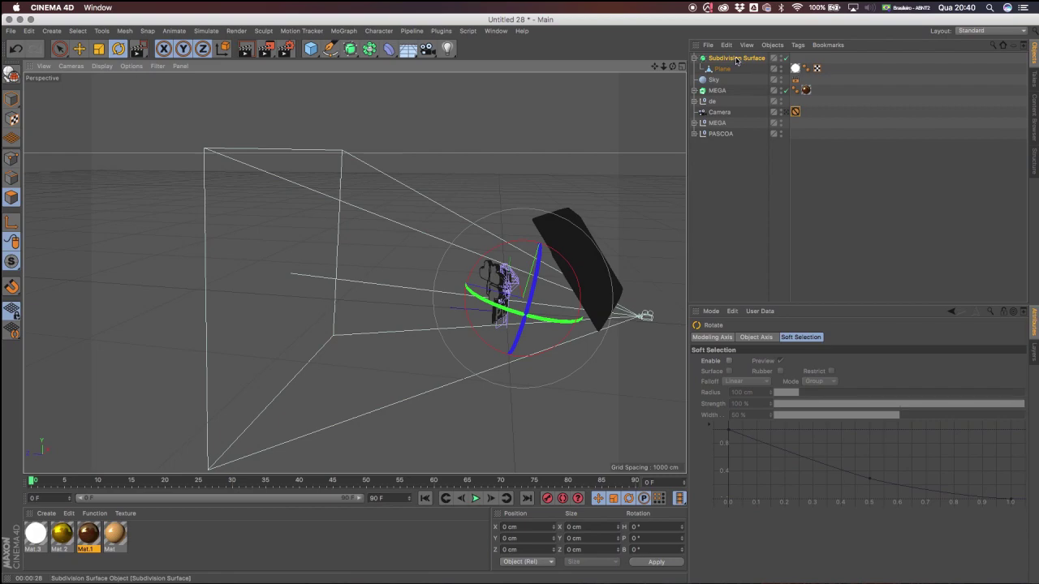
pyautogui.moveTo(560, 256); pyautogui.dragTo(549, 213)
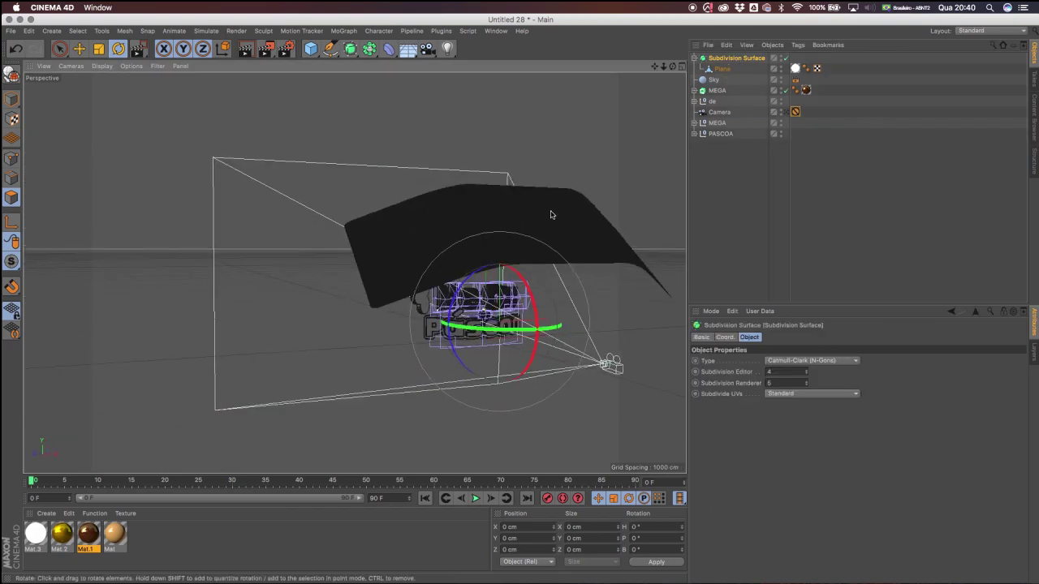
# Return to the camera view and set P, S and R in the Camera's Protection tag to Lock.
pyautogui.click(785, 112)
pyautogui.click(795, 112)
pyautogui.click(722, 361)
pyautogui.click(720, 382)
pyautogui.click(724, 398)
pyautogui.click(727, 422)
pyautogui.click(723, 436)
pyautogui.click(722, 458)
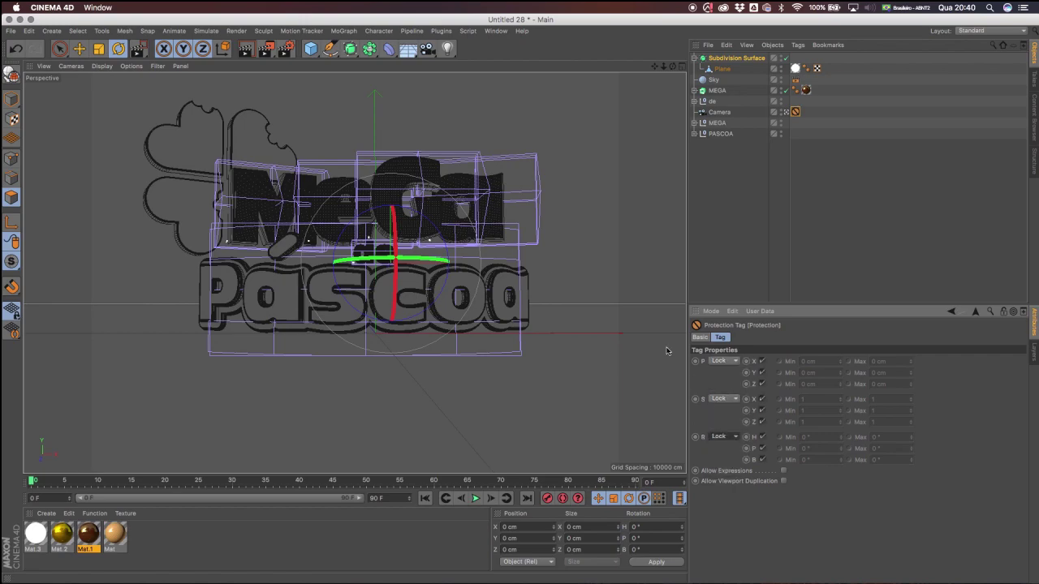
# Render the scene in an enlarged Picture Viewer and compare it with the earlier MEGA_PASCOA render in the history.
pyautogui.click(273, 51)
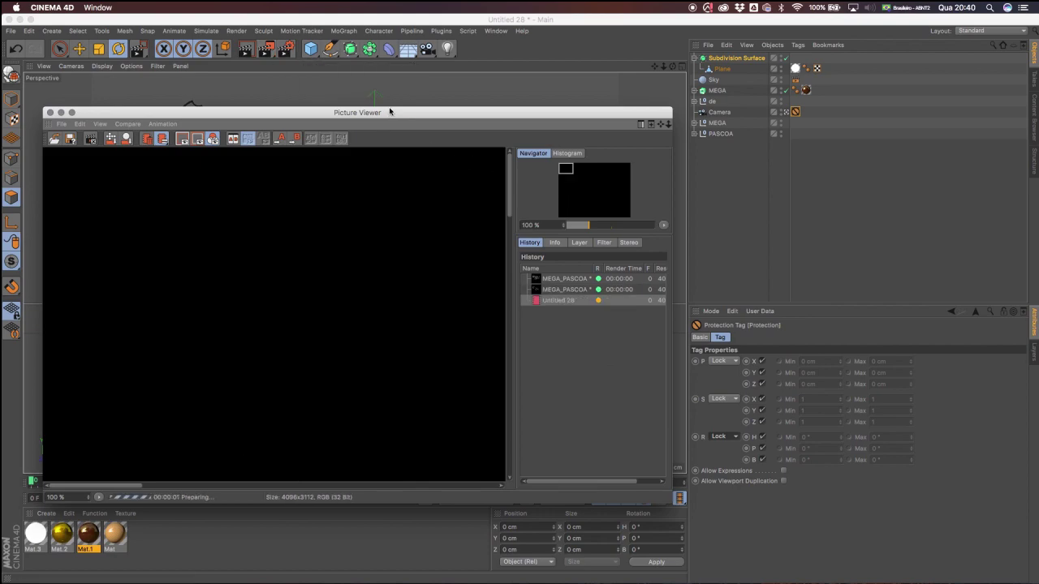
pyautogui.moveTo(388, 110); pyautogui.dragTo(378, 49)
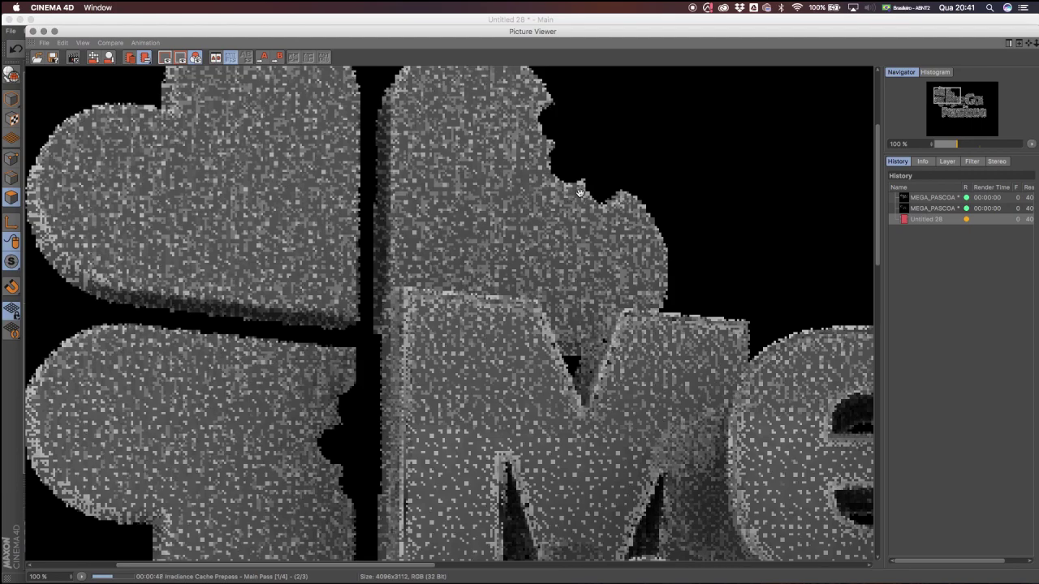
pyautogui.click(917, 210)
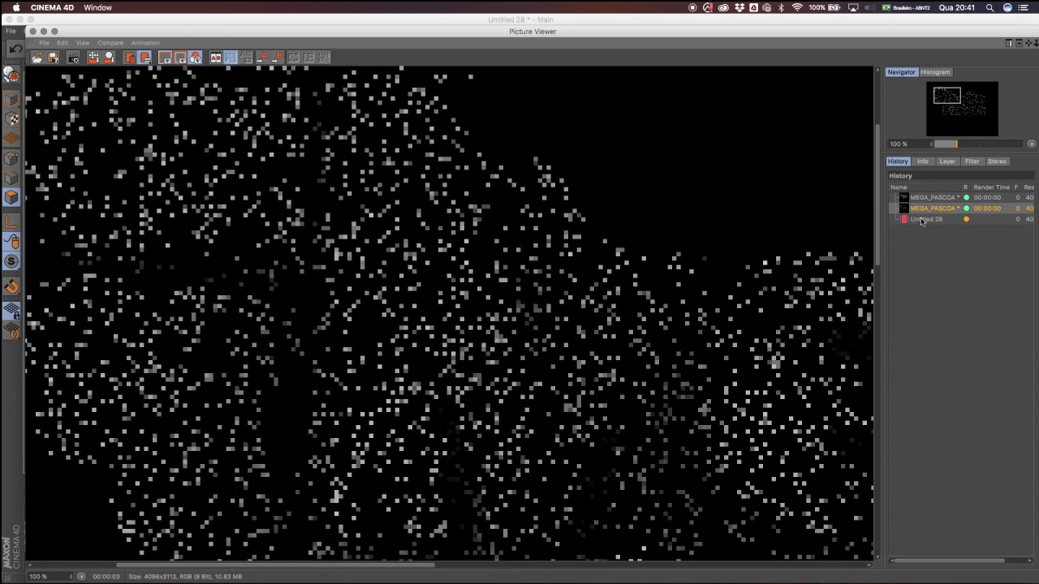
pyautogui.click(919, 220)
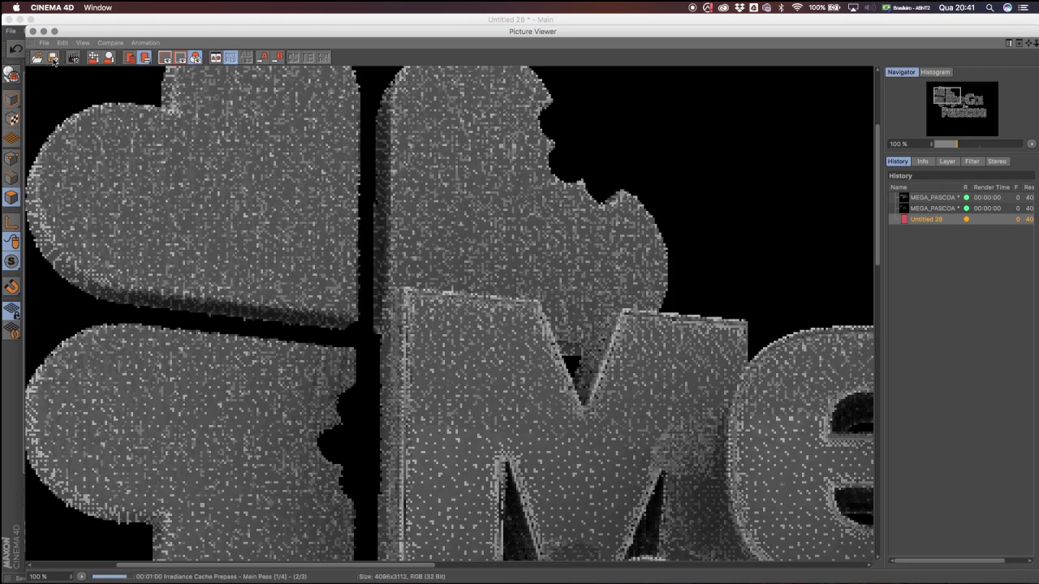
# Review the render's still-image save formats without saving, and close the Picture Viewer, stopping the running render.
pyautogui.click(52, 57)
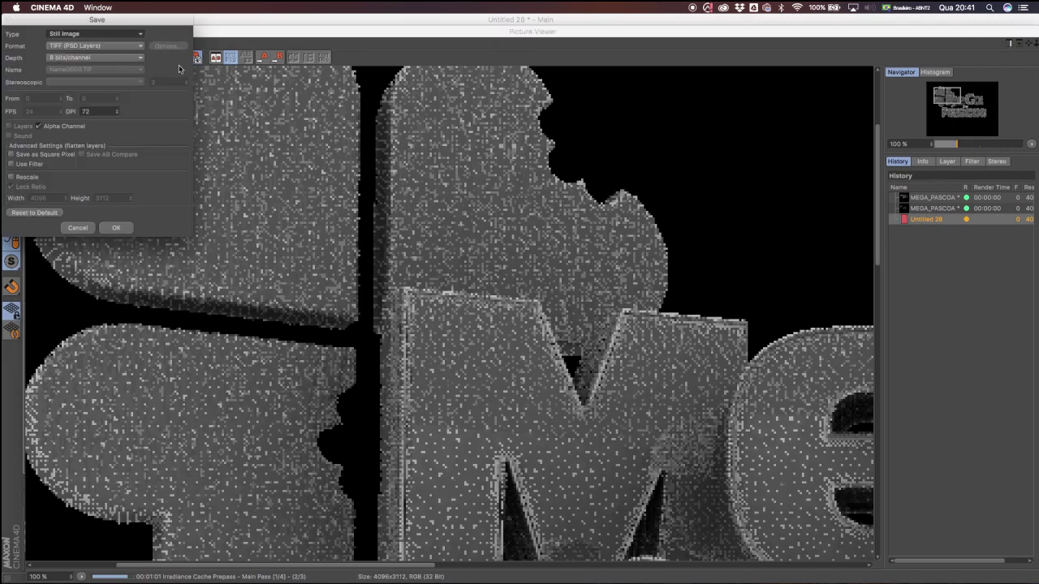
pyautogui.click(104, 47)
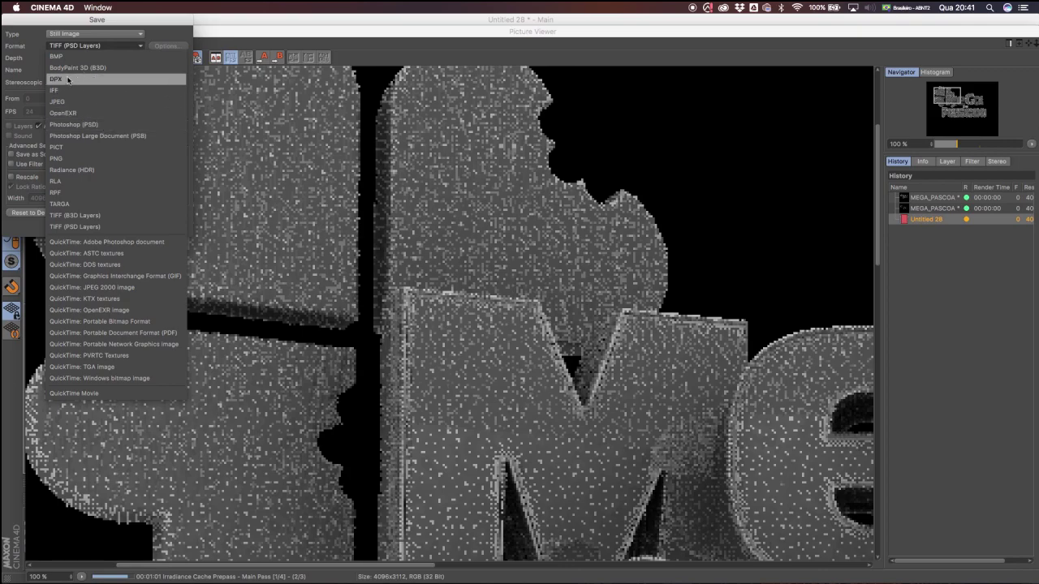
pyautogui.click(29, 64)
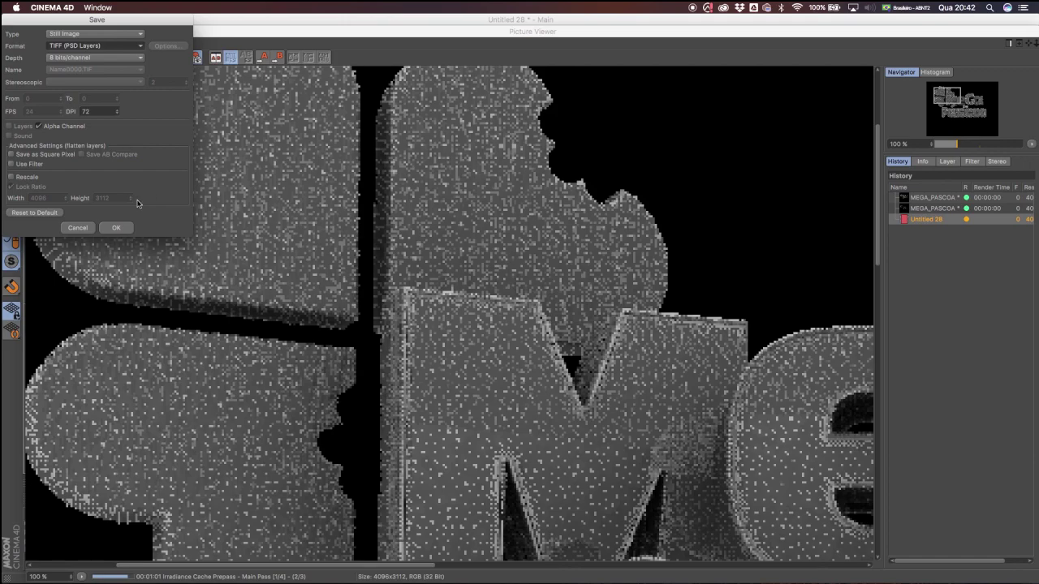
pyautogui.click(91, 230)
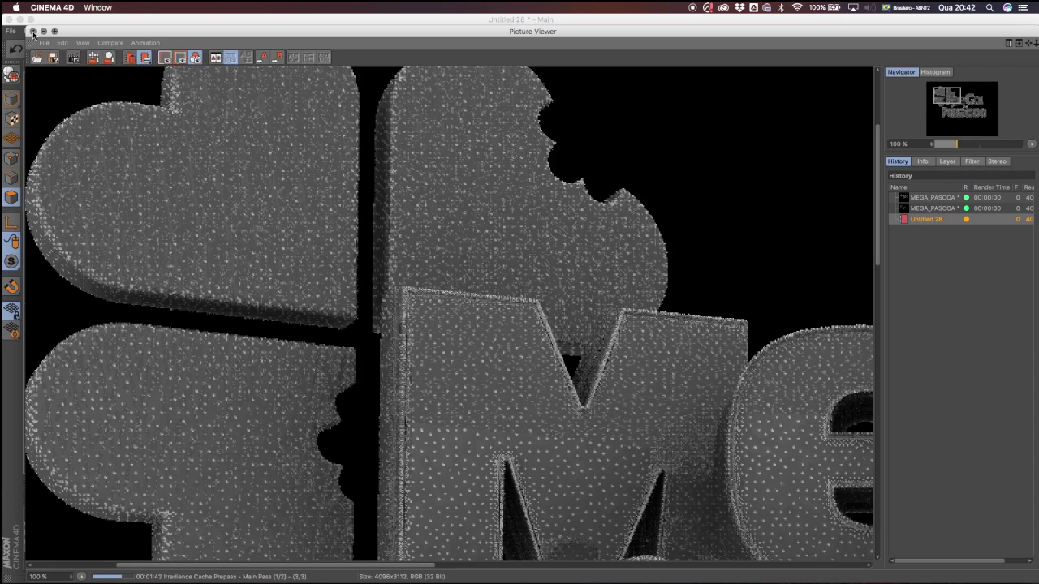
pyautogui.click(33, 32)
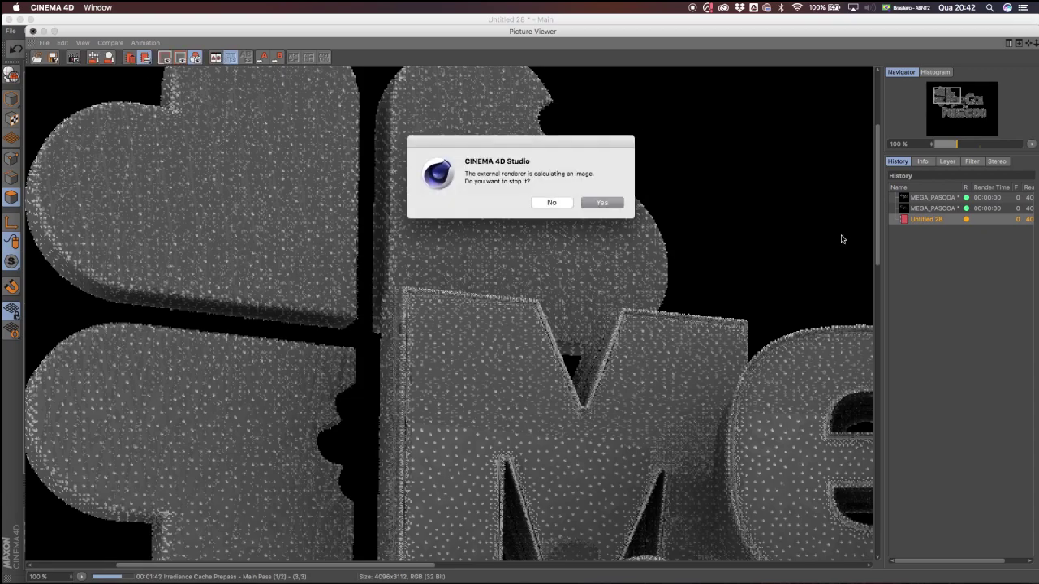
pyautogui.click(602, 203)
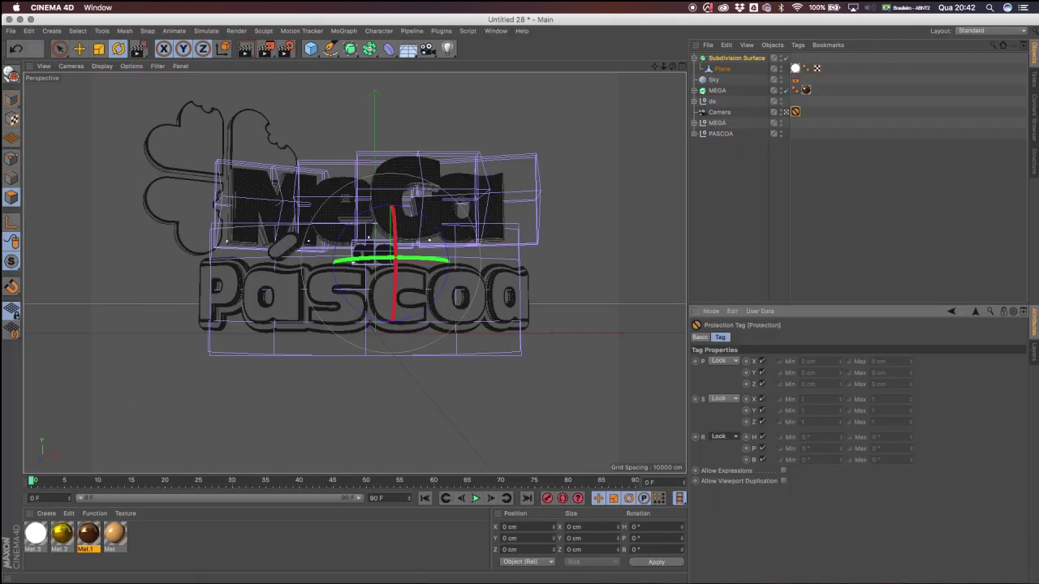
# Switch to Finder and browse Google Drive's shared drives through Orbital Cloud, 4. CRIAÇÃO, 2020, MANADA and MEGASORTE to the ABRIL folder.
pyautogui.click(46, 549)
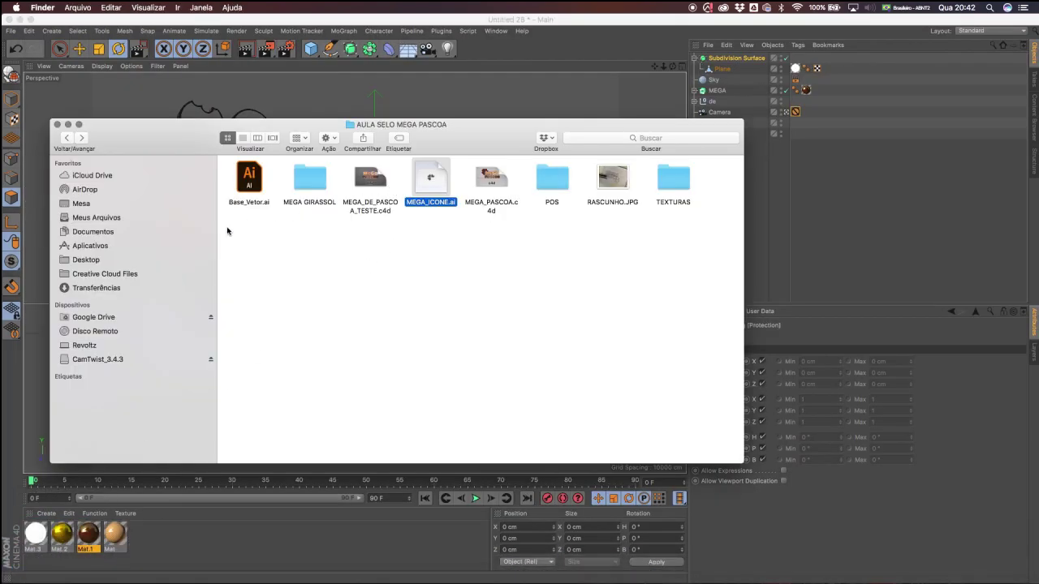
pyautogui.click(118, 320)
pyautogui.doubleClick(612, 177)
pyautogui.click(375, 178)
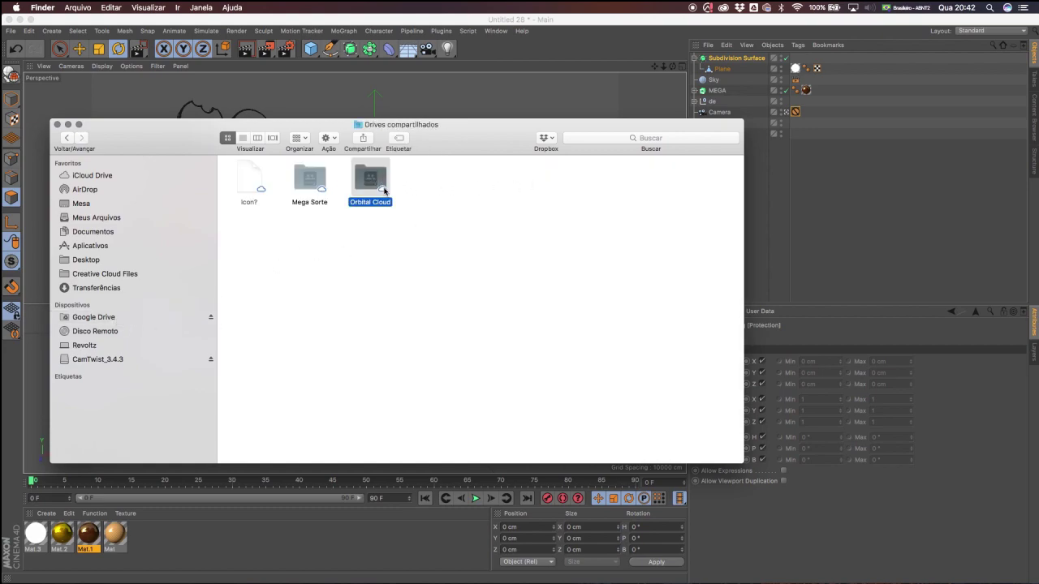
pyautogui.click(373, 236)
pyautogui.click(377, 177)
pyautogui.doubleClick(378, 177)
pyautogui.doubleClick(429, 176)
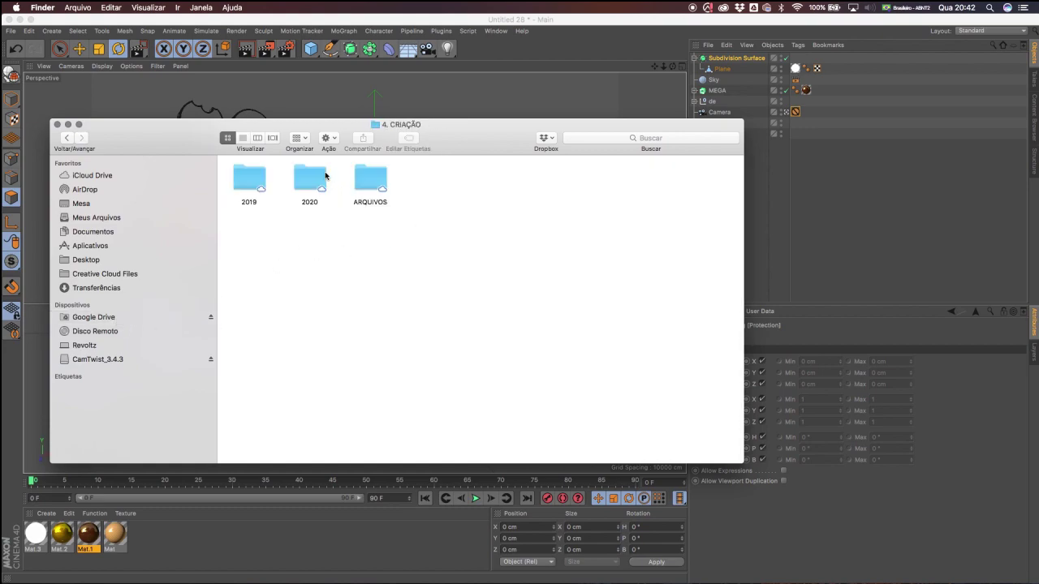
pyautogui.doubleClick(310, 177)
pyautogui.doubleClick(513, 242)
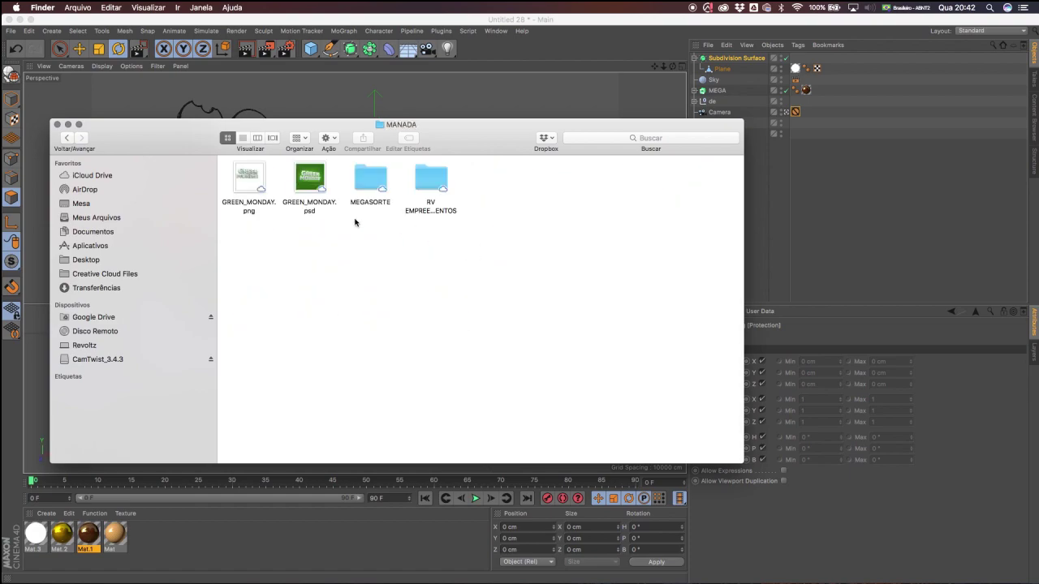
pyautogui.doubleClick(375, 178)
pyautogui.doubleClick(382, 177)
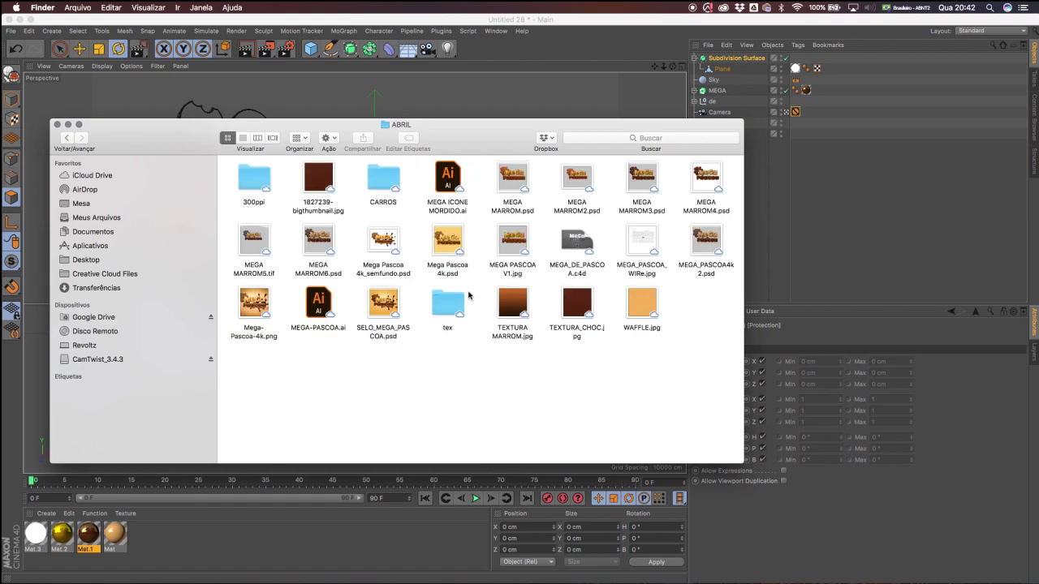
# Preview Mega Pascoa 4k_semfundo.psd, and open MEGA_PASCOA4k2.psd in Photoshop using its embedded colour profile.
pyautogui.click(383, 242)
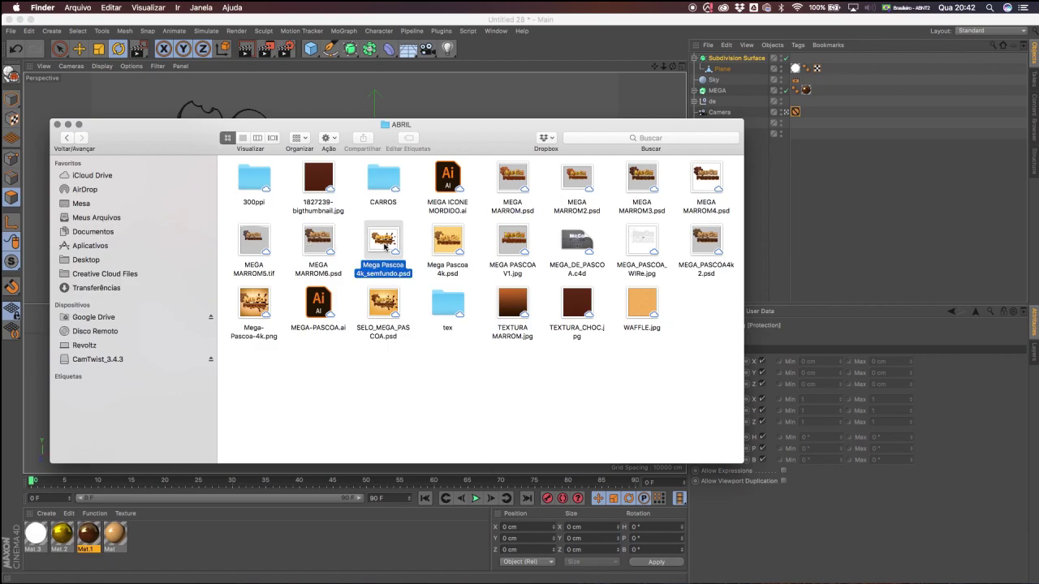
pyautogui.press('space')
pyautogui.press('space')
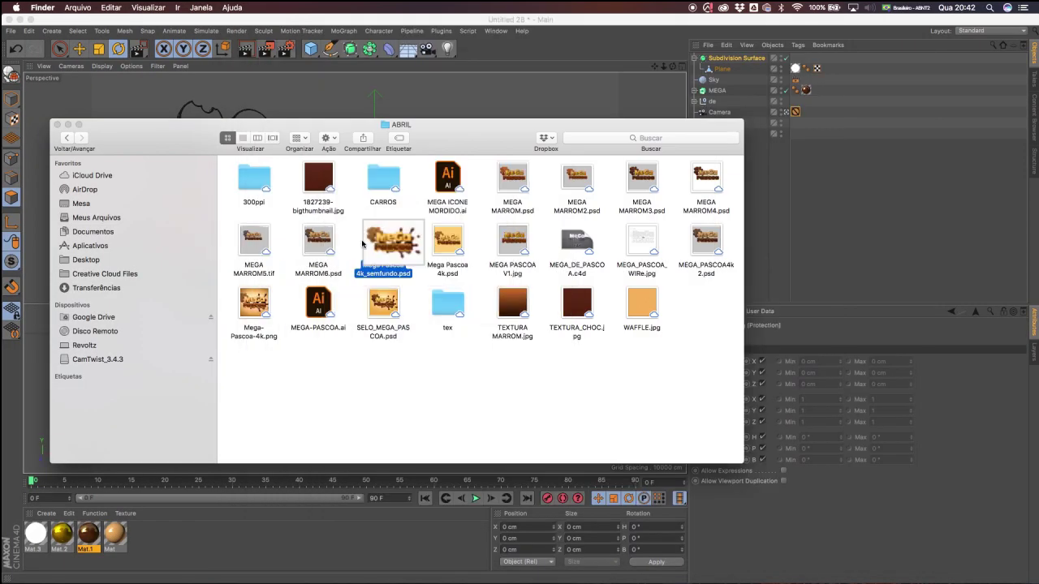
pyautogui.click(322, 248)
pyautogui.click(344, 252)
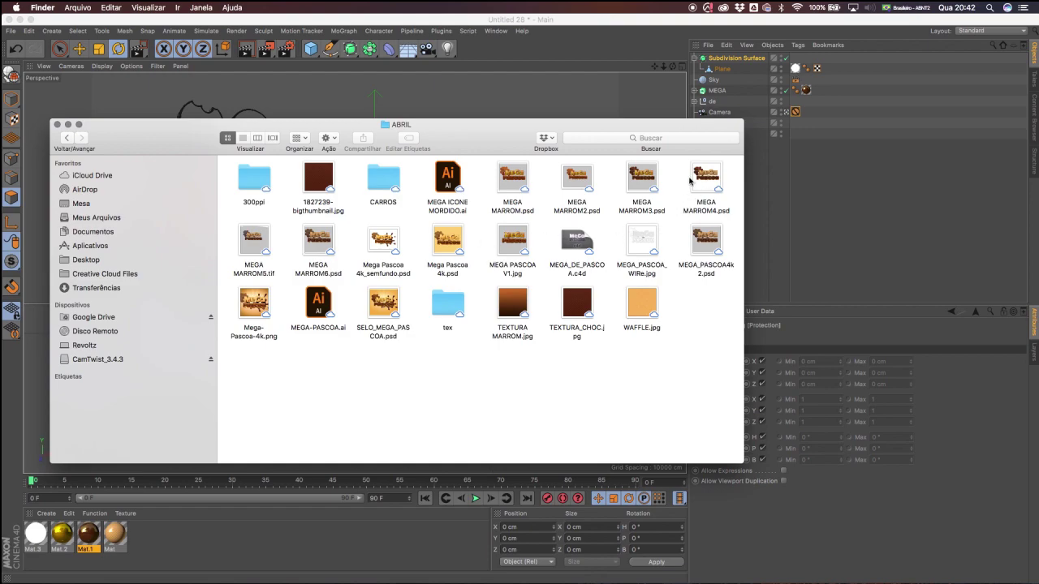
pyautogui.doubleClick(705, 242)
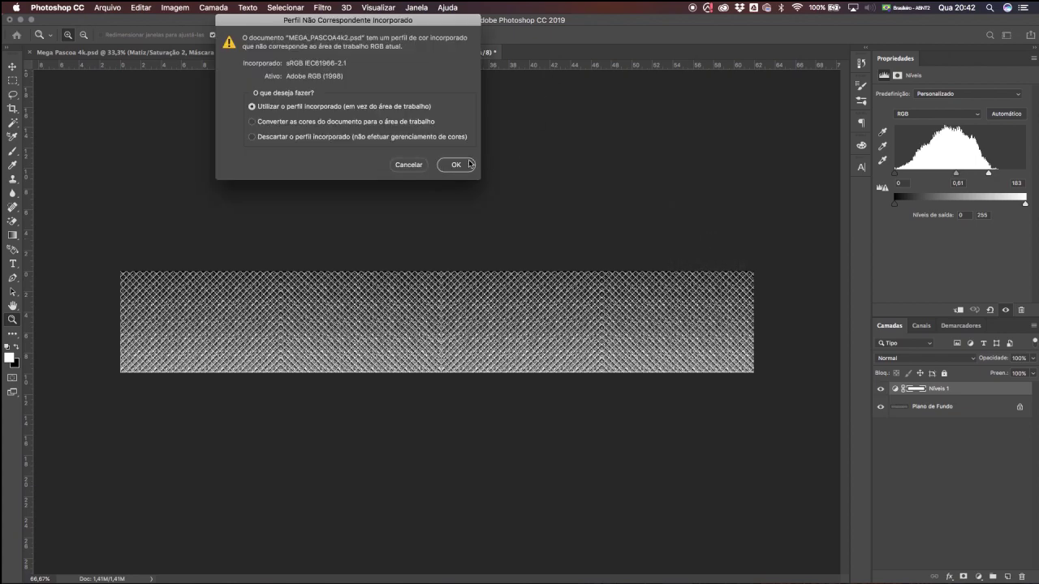
pyautogui.click(468, 164)
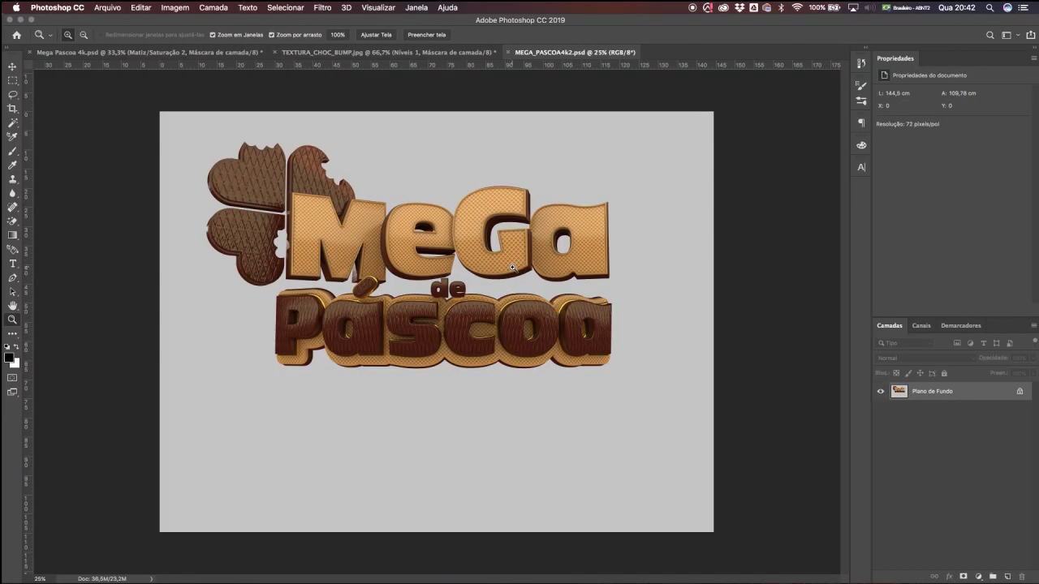
# Examine the rendered logo's waffle and chocolate textures up close and as a whole.
pyautogui.click(435, 247)
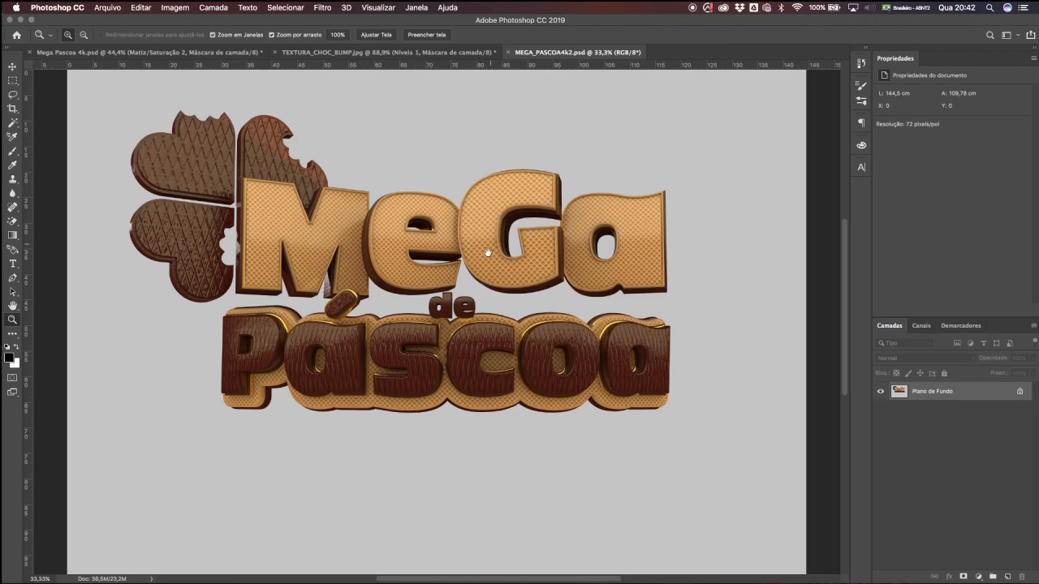
pyautogui.moveTo(488, 250); pyautogui.dragTo(467, 244)
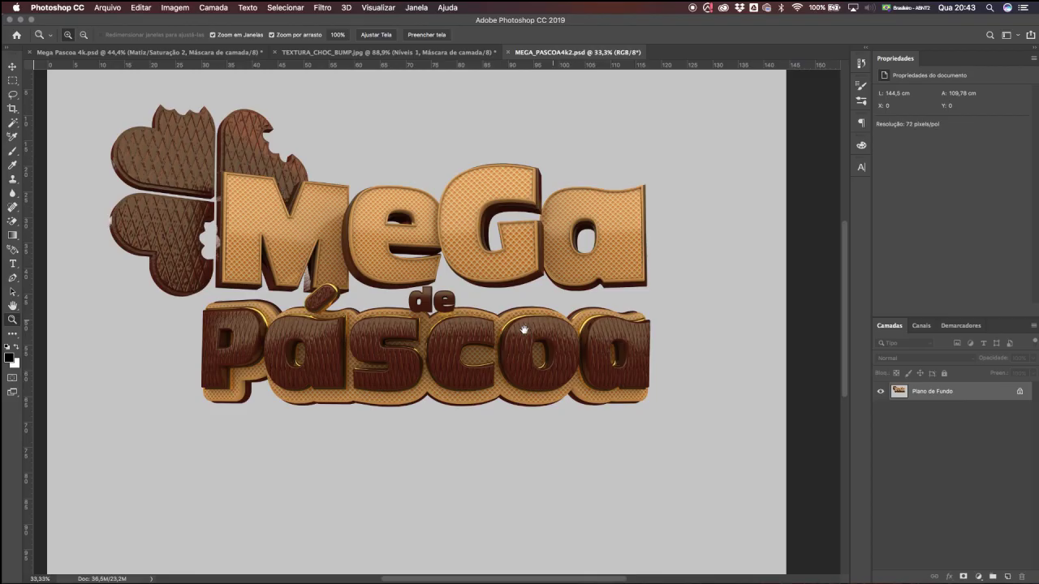
pyautogui.moveTo(525, 329); pyautogui.dragTo(519, 347)
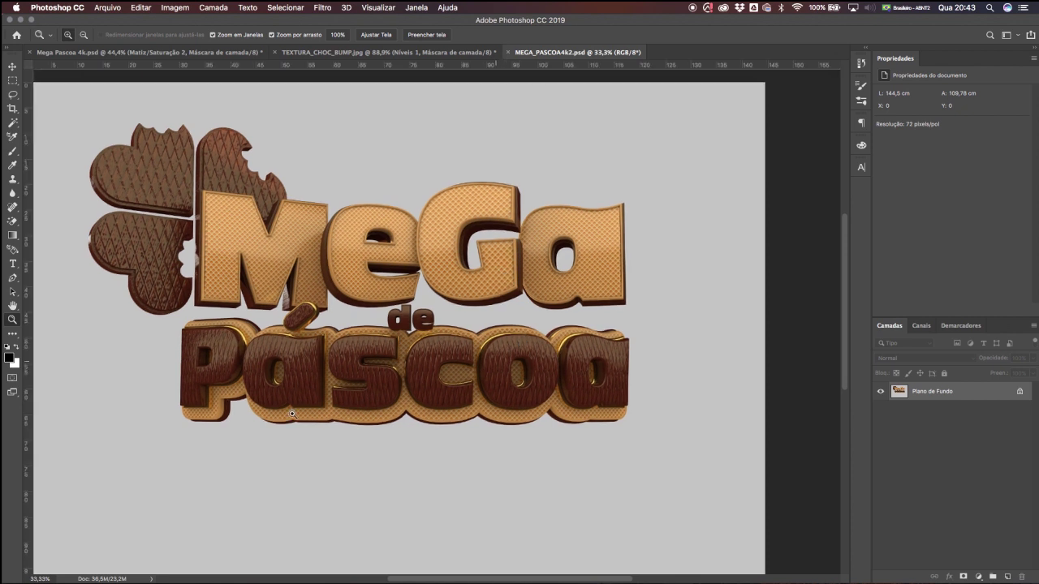
pyautogui.click(551, 273)
pyautogui.keyDown('alt'); pyautogui.click(409, 310); pyautogui.keyUp('alt')
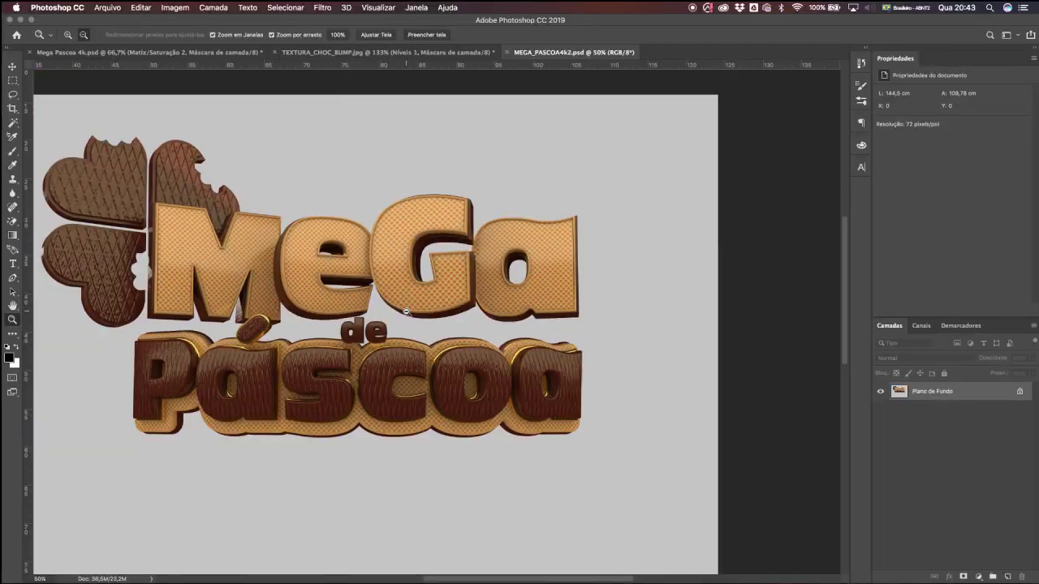
pyautogui.click(399, 306)
pyautogui.click(402, 305)
pyautogui.click(410, 305)
pyautogui.keyDown('alt'); pyautogui.click(412, 306); pyautogui.keyUp('alt')
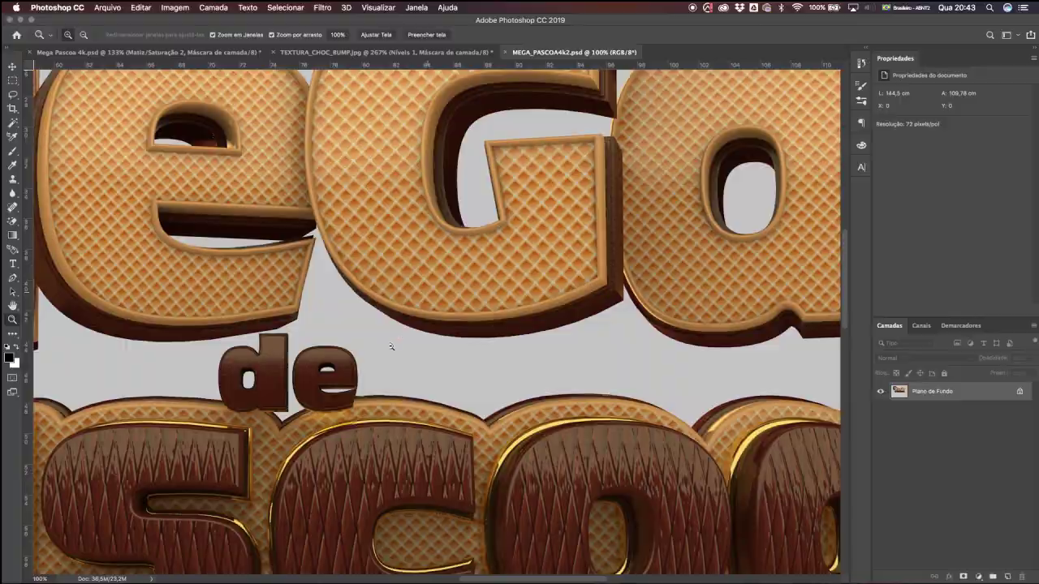
pyautogui.keyDown('alt'); pyautogui.click(378, 349); pyautogui.keyUp('alt')
pyautogui.keyDown('alt'); pyautogui.click(382, 352); pyautogui.keyUp('alt')
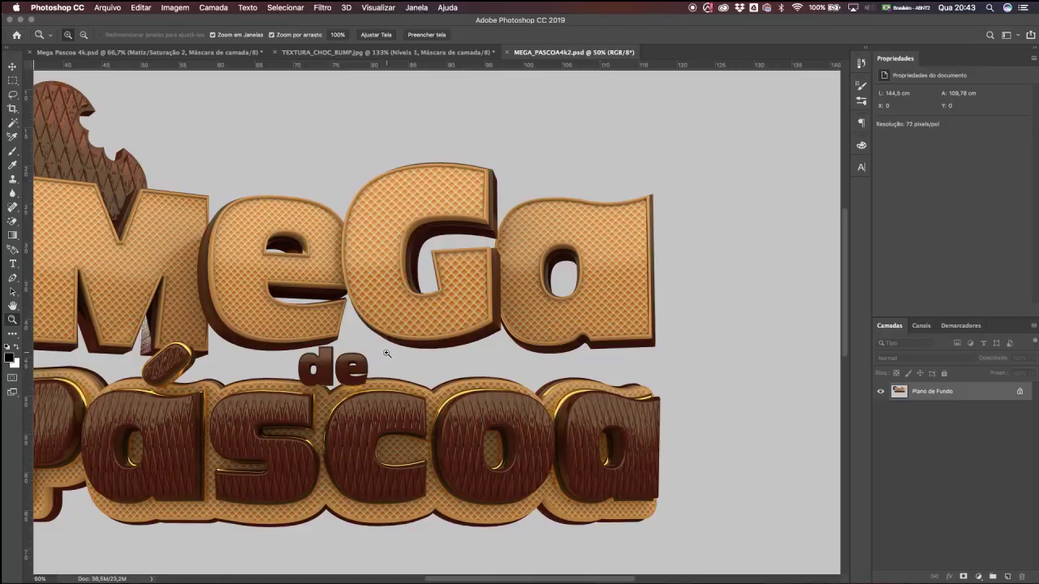
pyautogui.keyDown('alt'); pyautogui.click(358, 351); pyautogui.keyUp('alt')
pyautogui.keyDown('alt'); pyautogui.click(362, 345); pyautogui.keyUp('alt')
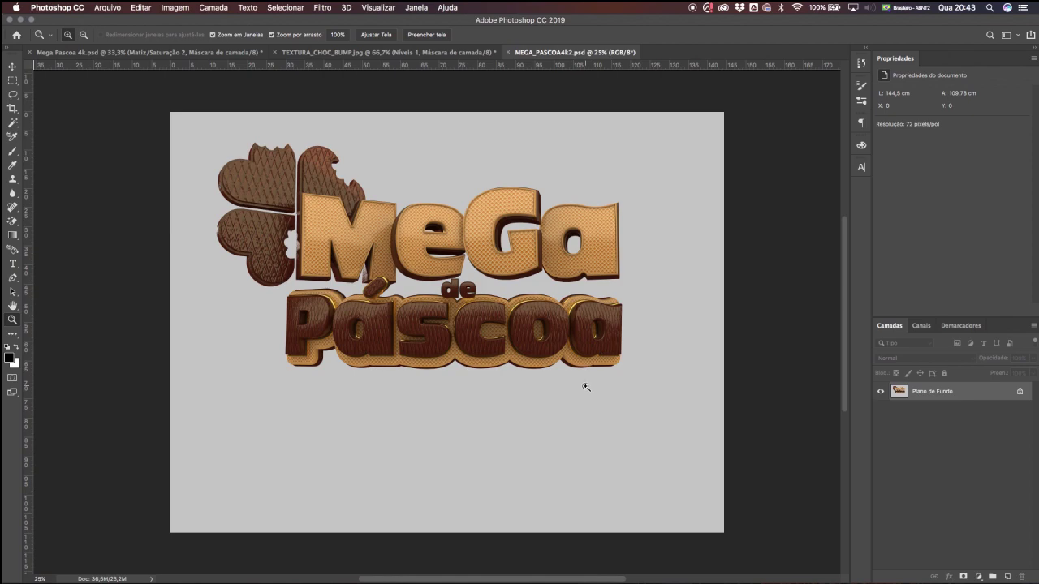
# Load the Alpha channel as a selection and apply it as a layer mask to the background layer.
pyautogui.click(922, 326)
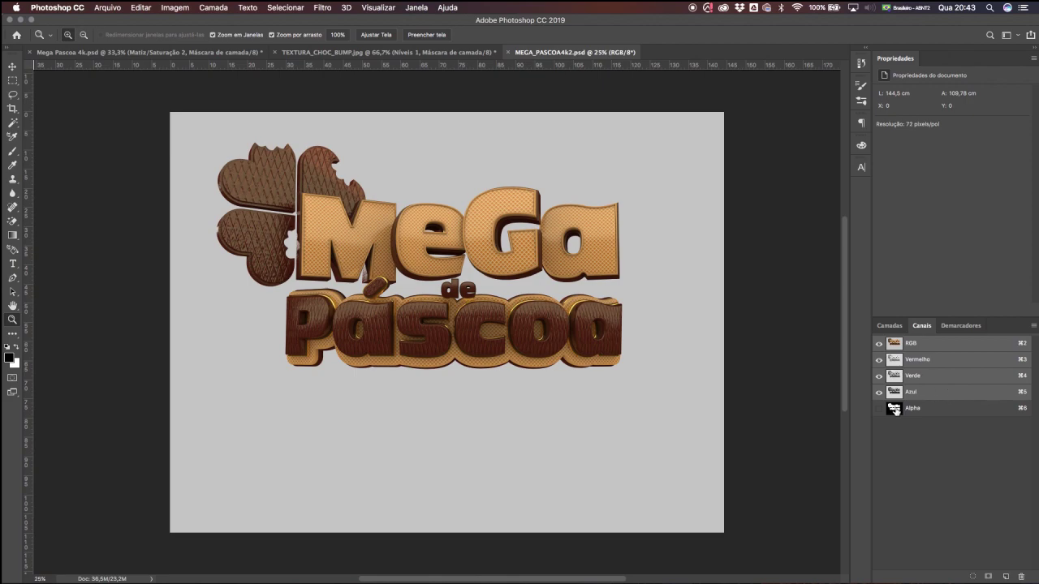
pyautogui.keyDown('super'); pyautogui.click(899, 412); pyautogui.keyUp('super')
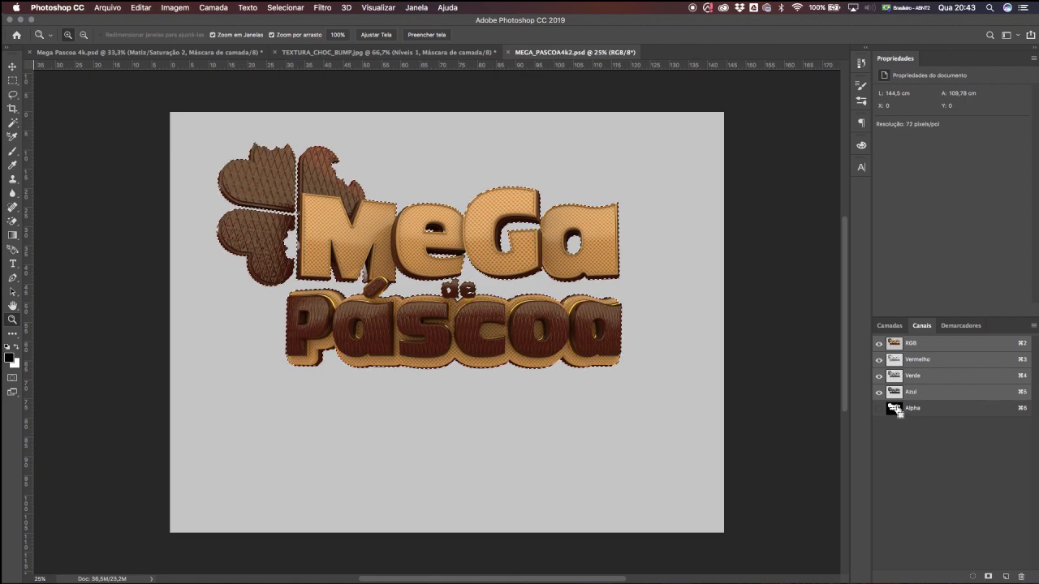
pyautogui.press('F7')
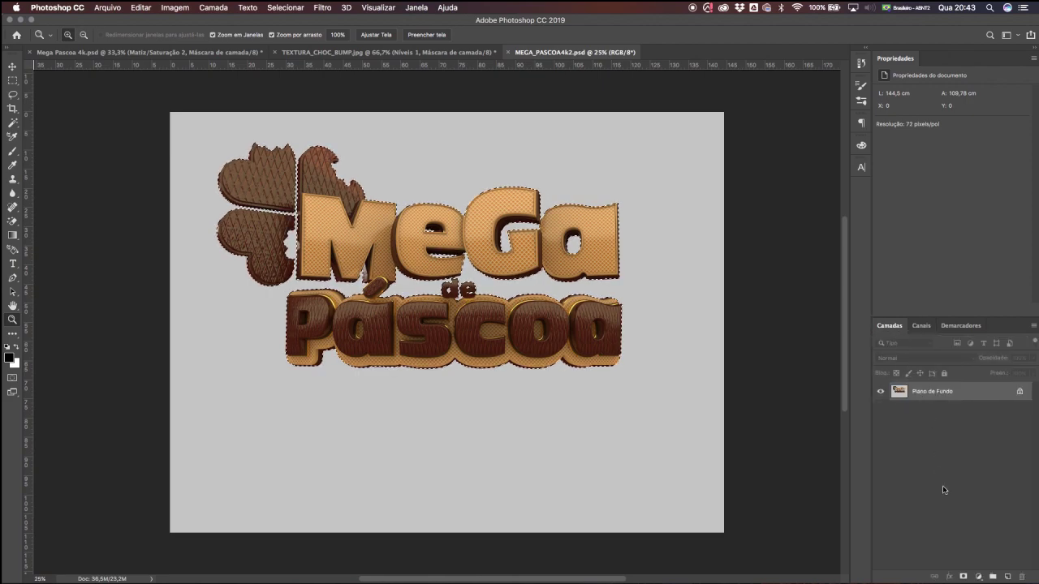
pyautogui.click(963, 577)
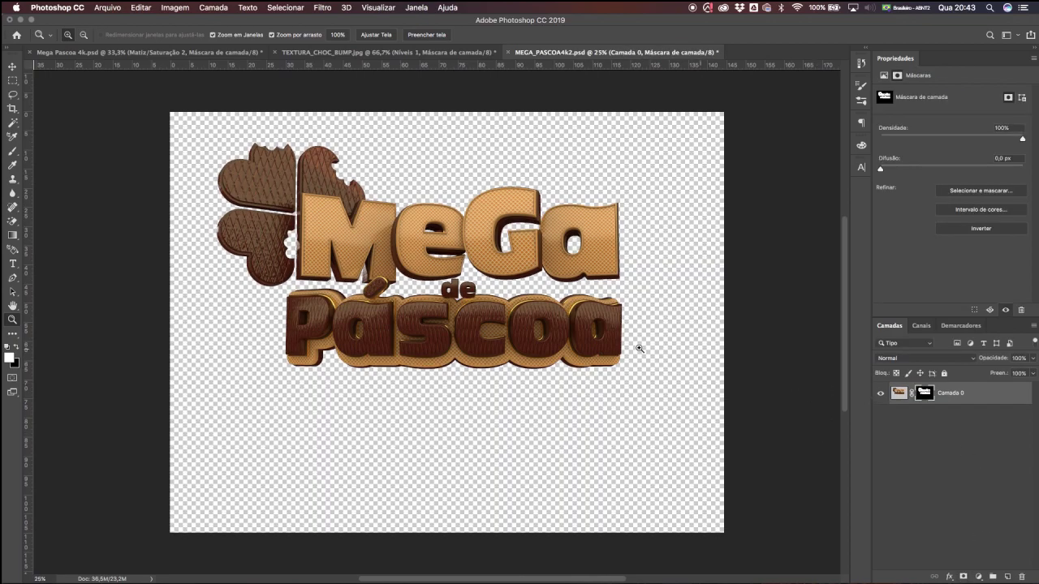
# Move the masked logo down and slightly left on the canvas, and convert its layer to a smart object.
pyautogui.press('v')
pyautogui.moveTo(485, 253); pyautogui.dragTo(475, 285)
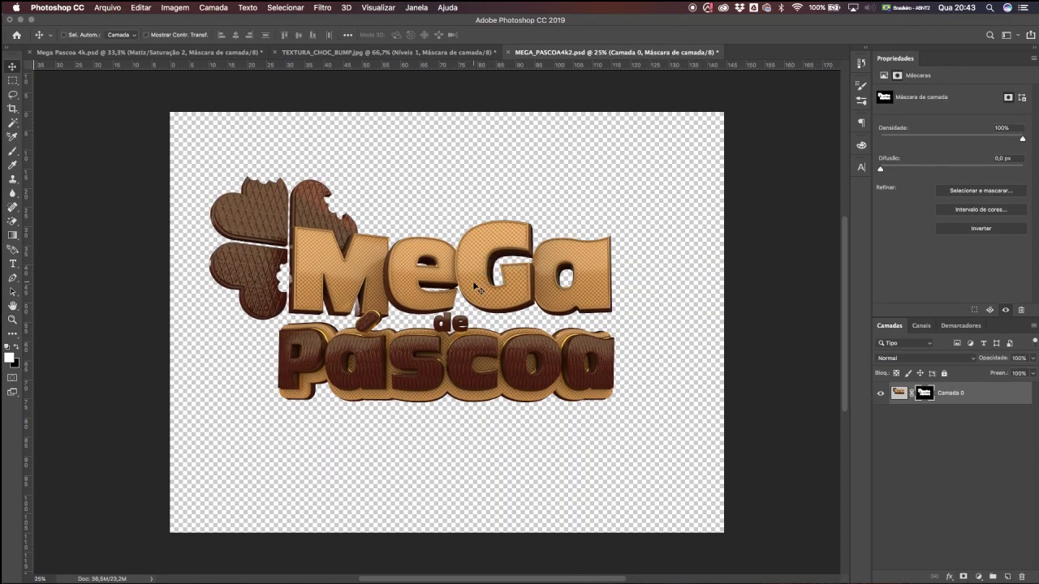
pyautogui.press('z')
pyautogui.click(794, 364)
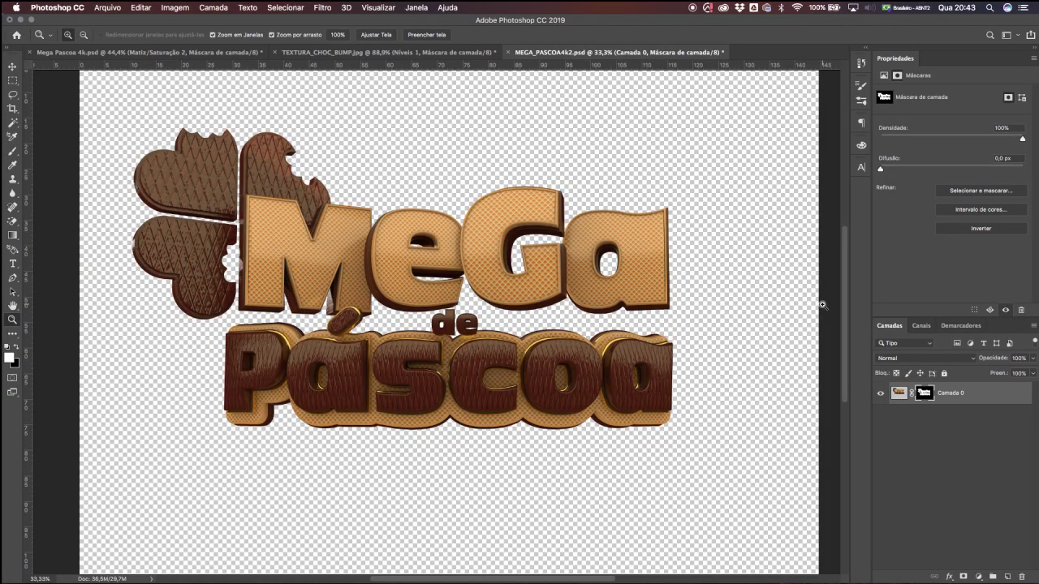
pyautogui.press('super+shift+o')
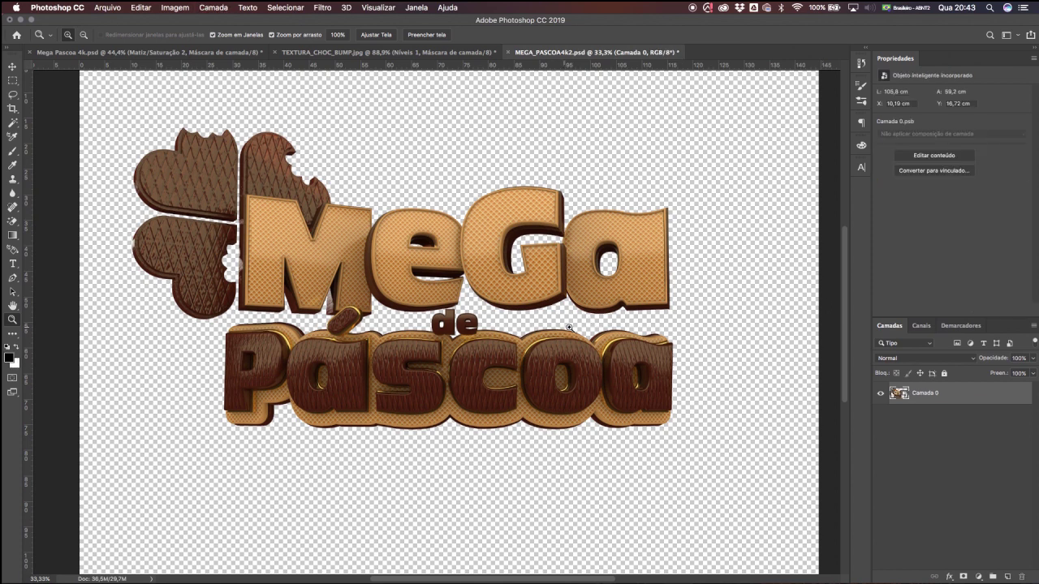
# Add a Curves adjustment layer above Camada 0.
pyautogui.keyDown('alt'); pyautogui.click(533, 347); pyautogui.keyUp('alt')
pyautogui.click(531, 346)
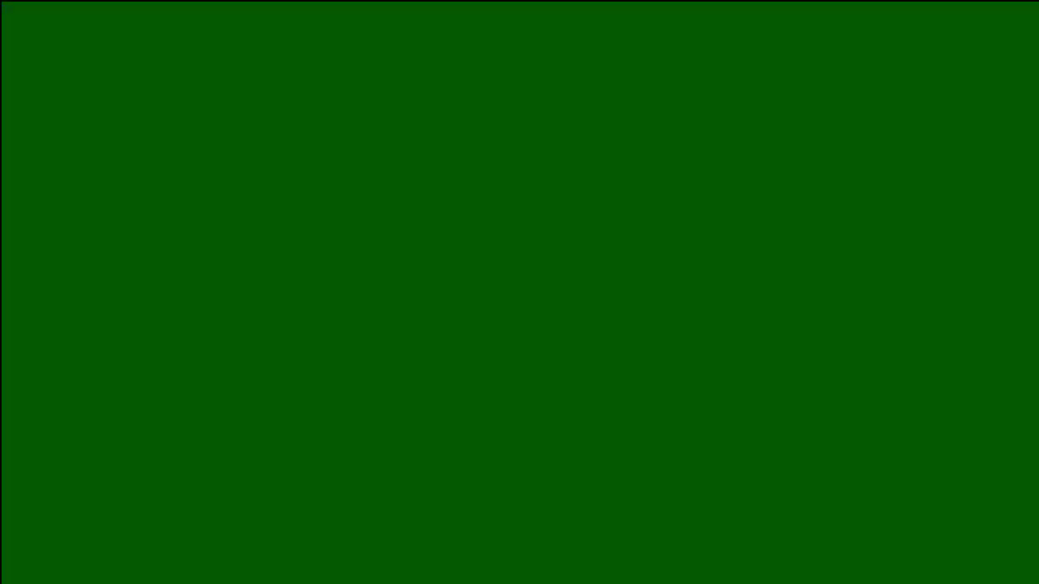
pyautogui.click(464, 319)
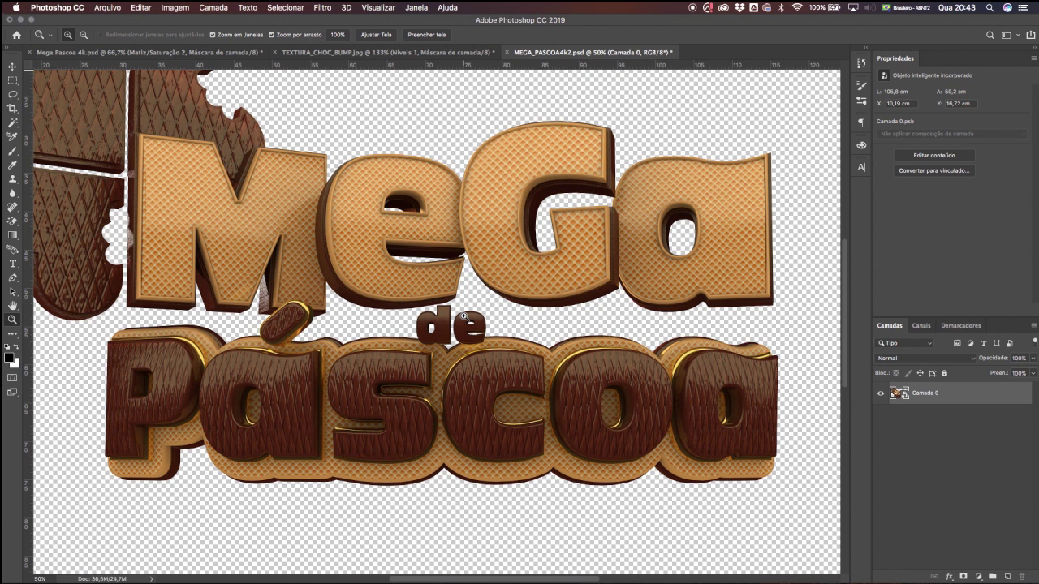
pyautogui.click(667, 341)
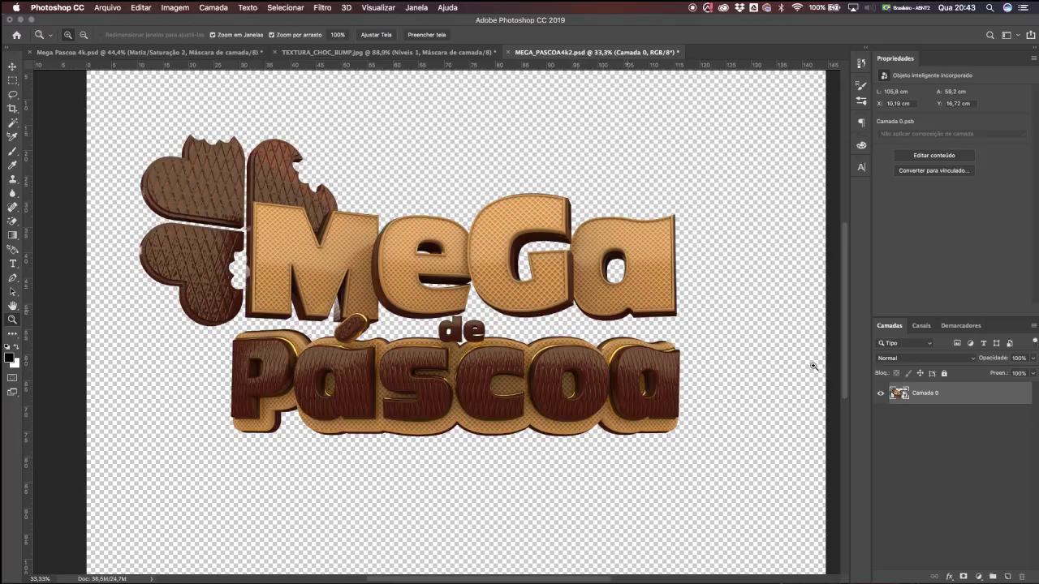
pyautogui.click(979, 573)
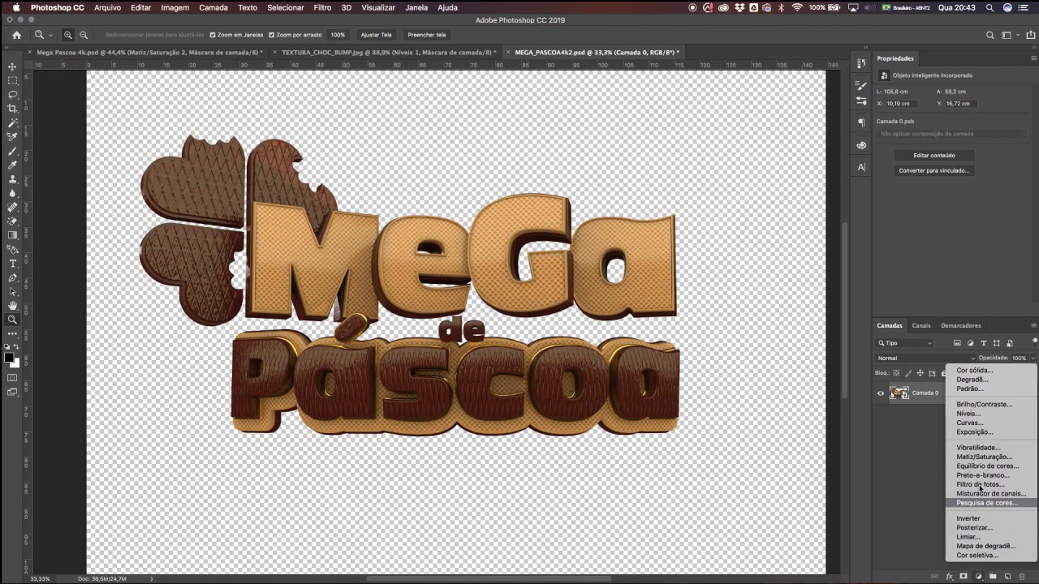
pyautogui.click(969, 424)
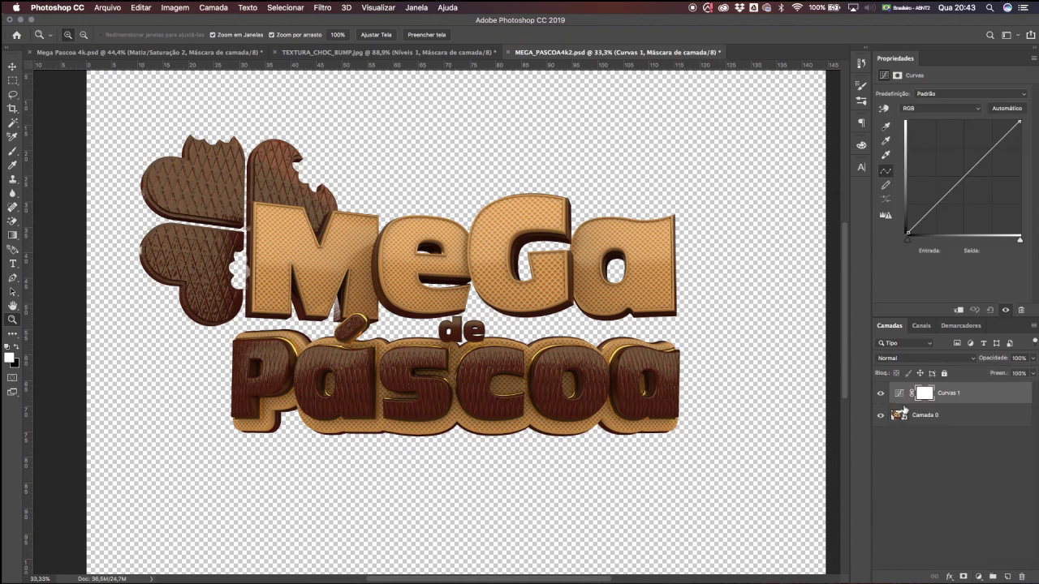
# Brighten the logo with Curvas 1 clipped to Camada 0, lifting the shadows and raising highlights to input 175, output 215.
pyautogui.moveTo(988, 152); pyautogui.dragTo(982, 139)
pyautogui.moveTo(923, 207); pyautogui.dragTo(928, 203)
pyautogui.click(880, 393)
pyautogui.click(880, 394)
pyautogui.click(985, 141)
pyautogui.moveTo(985, 142); pyautogui.dragTo(983, 139)
pyautogui.click(881, 393)
pyautogui.click(880, 392)
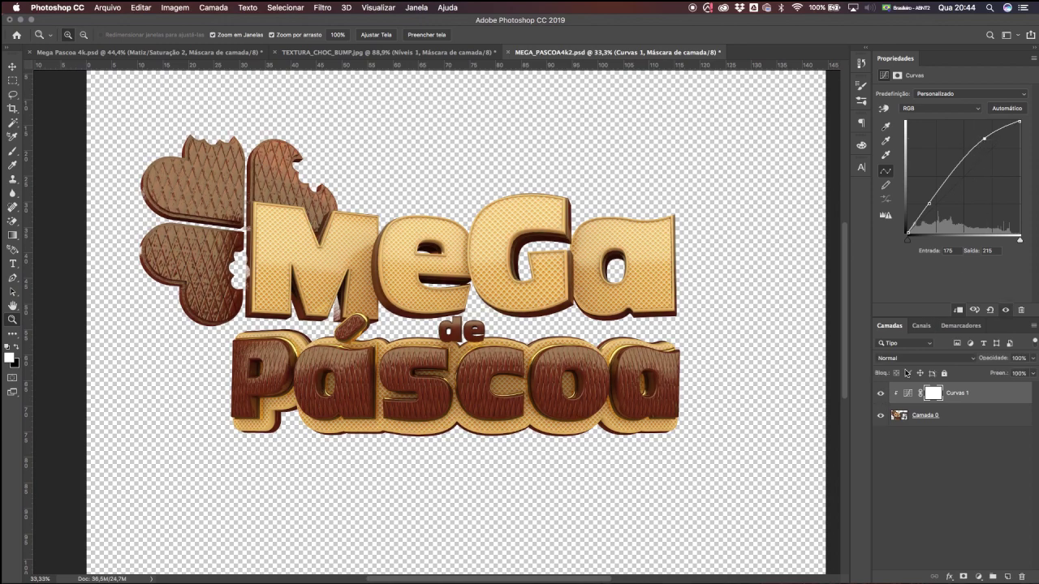
# Add a Matiz/Saturação adjustment layer above Curvas 1 and set the saturation of the Amarelos range to +30.
pyautogui.click(979, 578)
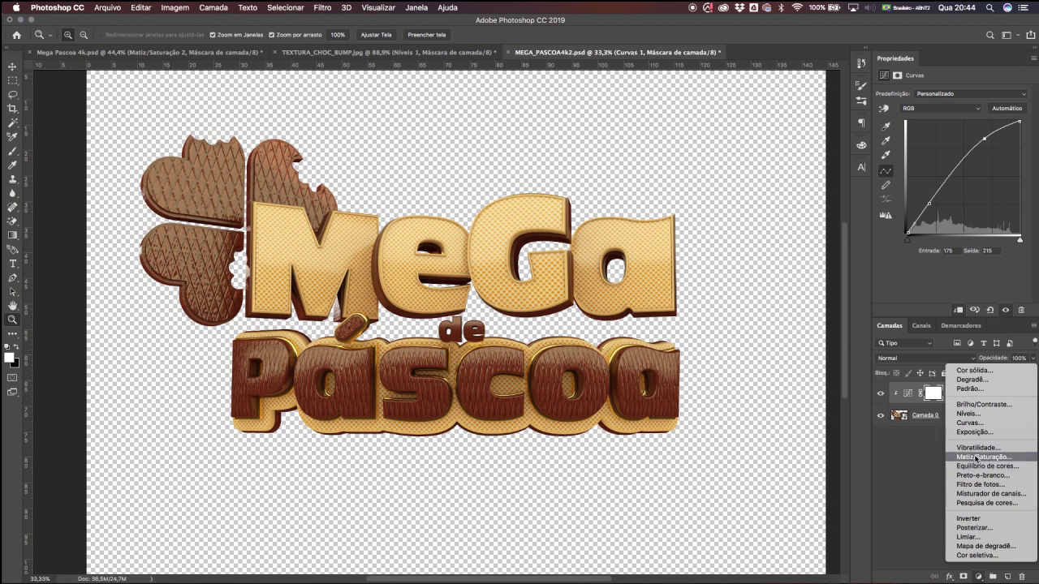
pyautogui.click(976, 458)
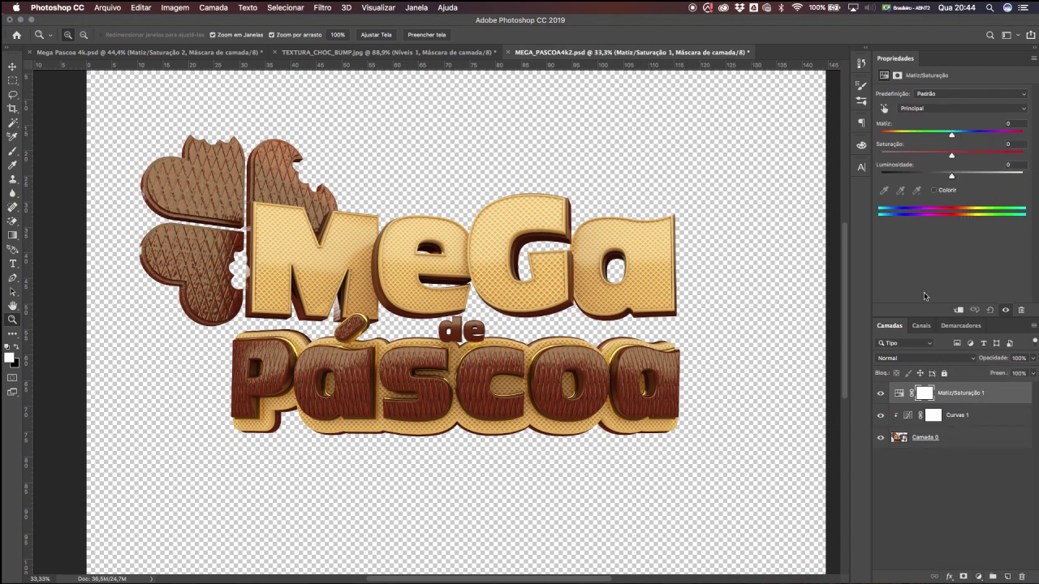
pyautogui.click(926, 110)
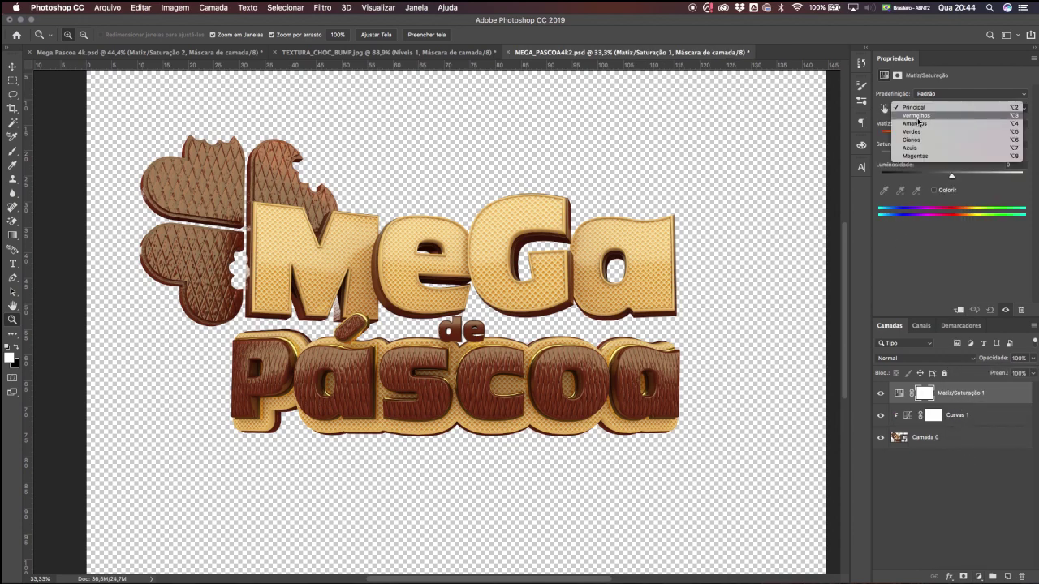
pyautogui.click(921, 259)
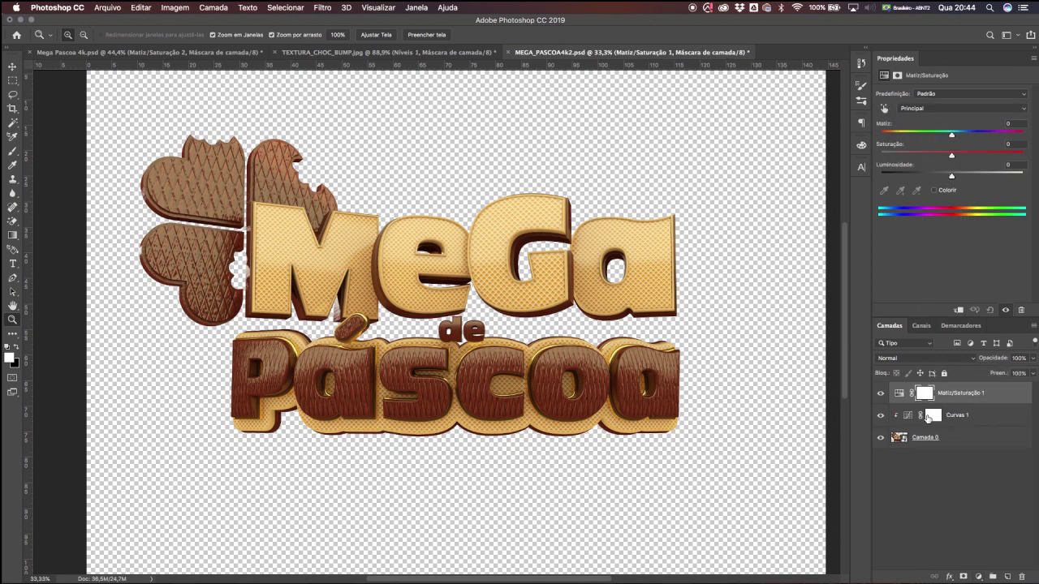
pyautogui.click(923, 108)
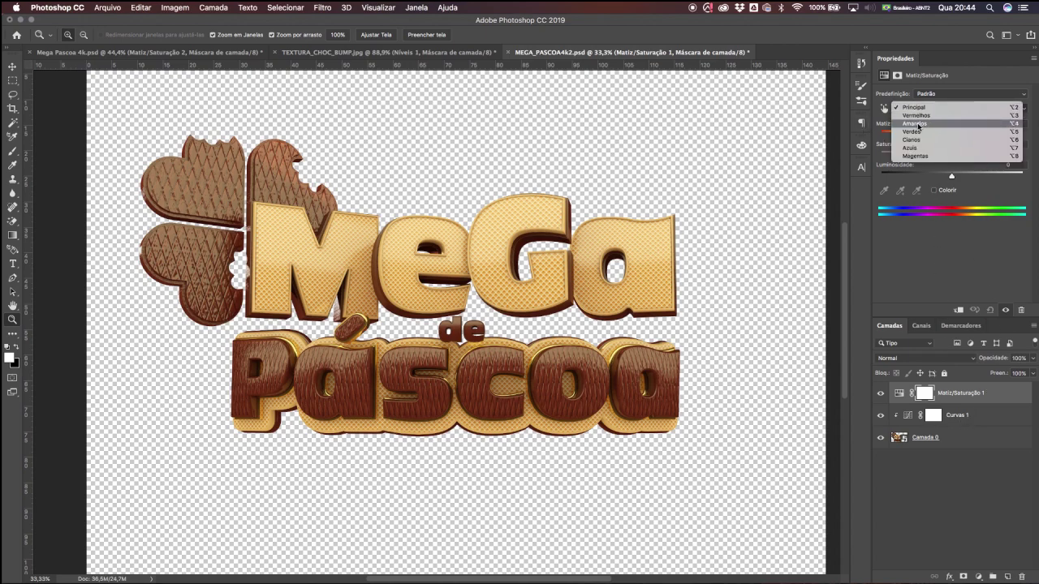
pyautogui.click(918, 124)
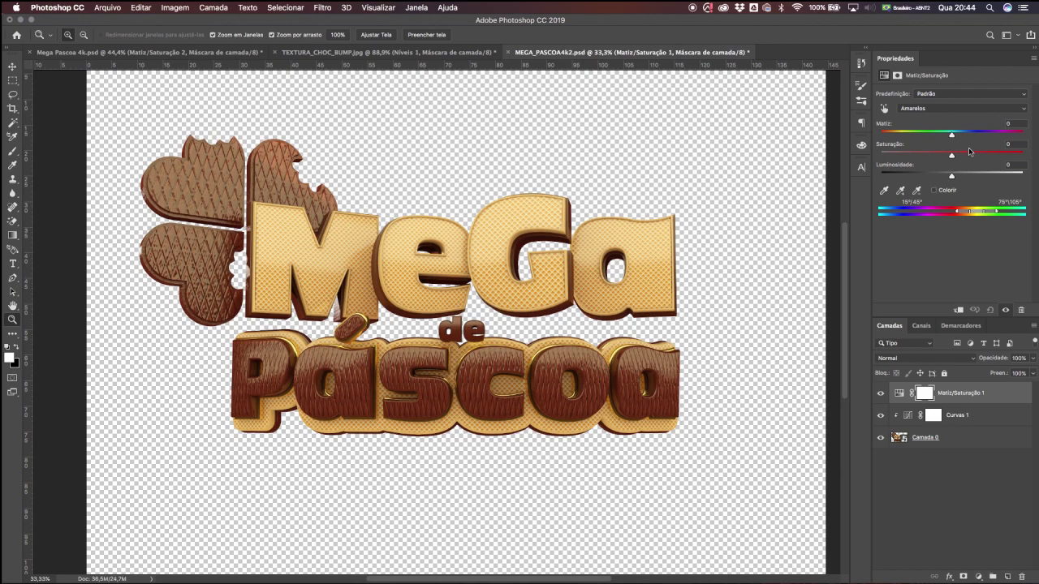
pyautogui.moveTo(955, 154); pyautogui.dragTo(975, 156)
pyautogui.keyDown('alt'); pyautogui.click(487, 309); pyautogui.keyUp('alt')
pyautogui.click(501, 306)
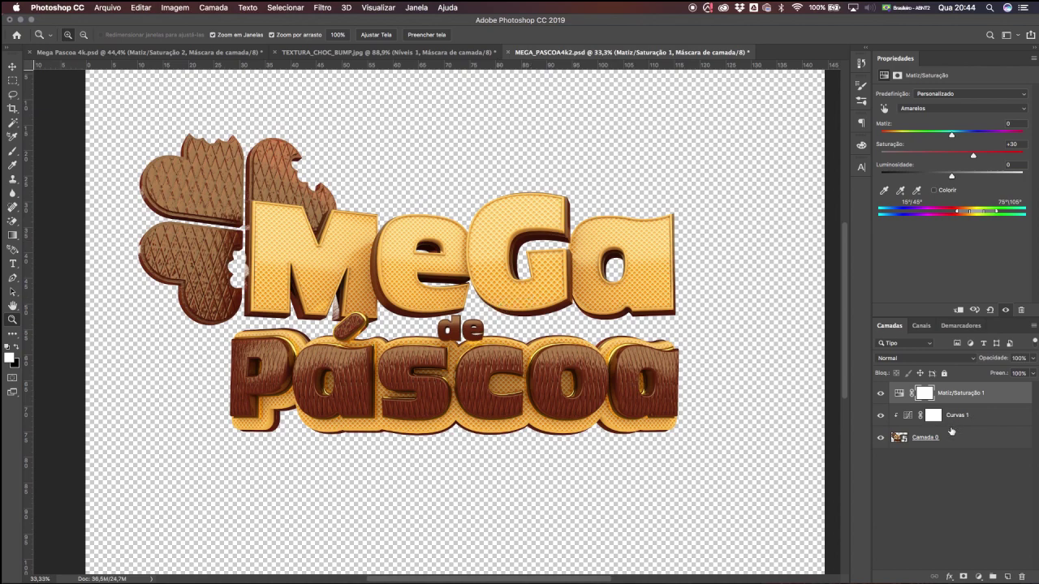
# Clip the Matiz/Saturação 1 adjustment layer to Camada 0 along with the Curves adjustment.
pyautogui.click(939, 439)
pyautogui.click(964, 397)
pyautogui.keyDown('shift'); pyautogui.click(941, 439); pyautogui.keyUp('shift')
pyautogui.click(961, 401)
pyautogui.press('super+alt+g')
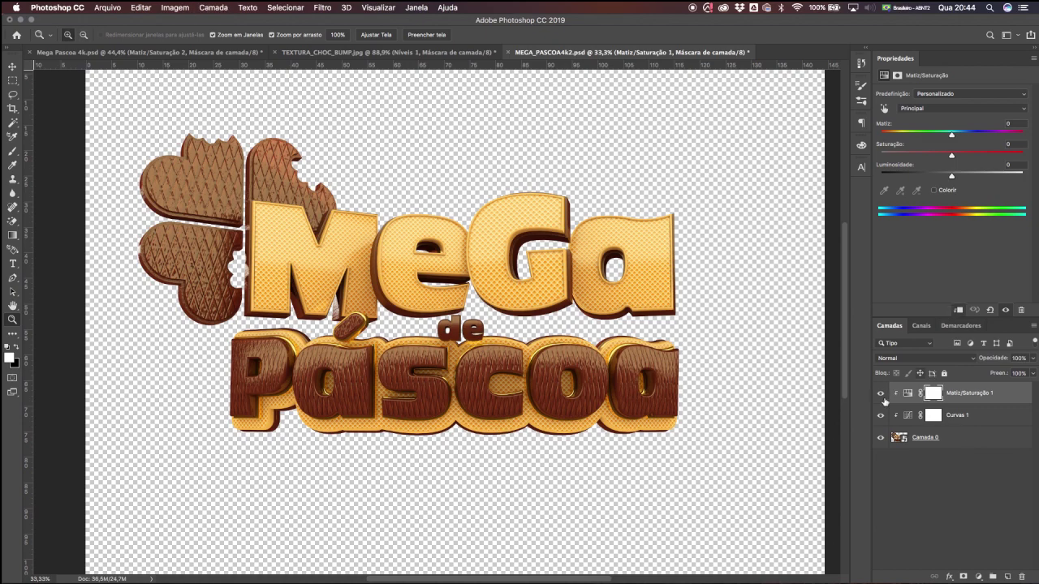
# Group Camada 0 and its two adjustment layers, and name the group MEGA.
pyautogui.click(929, 443)
pyautogui.keyDown('shift'); pyautogui.click(980, 403); pyautogui.keyUp('shift')
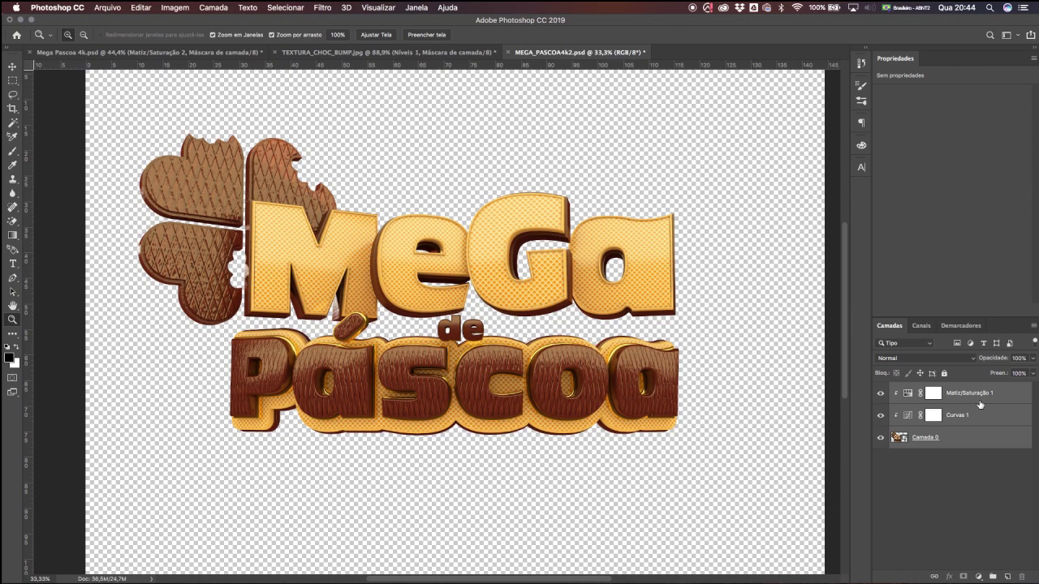
pyautogui.press('super+g')
pyautogui.write('MEGA')
pyautogui.press('Return')
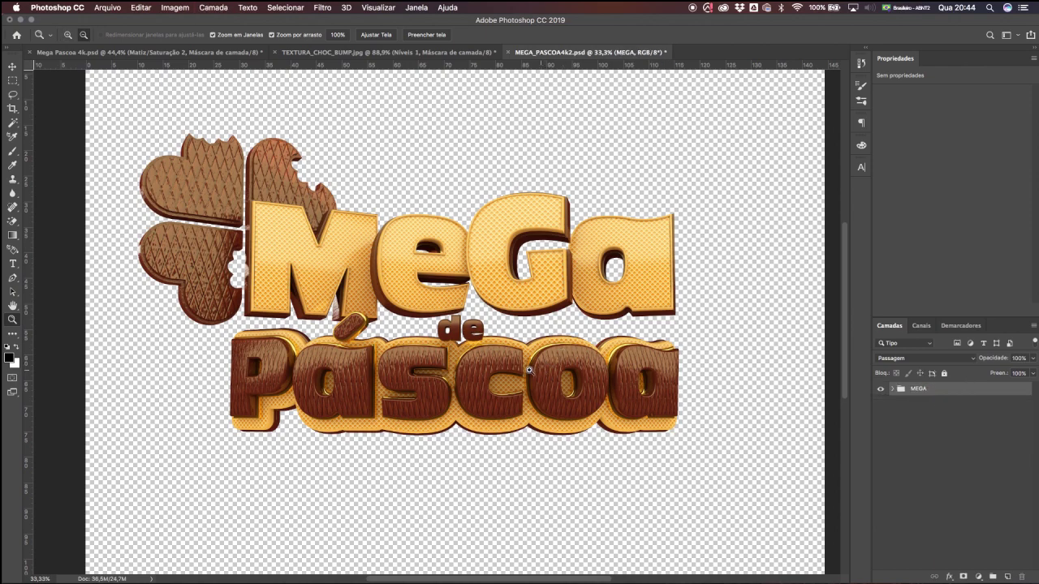
# Add a dark red (781a1a) solid colour fill layer and place it beneath the MEGA group.
pyautogui.keyDown('alt'); pyautogui.click(543, 371); pyautogui.keyUp('alt')
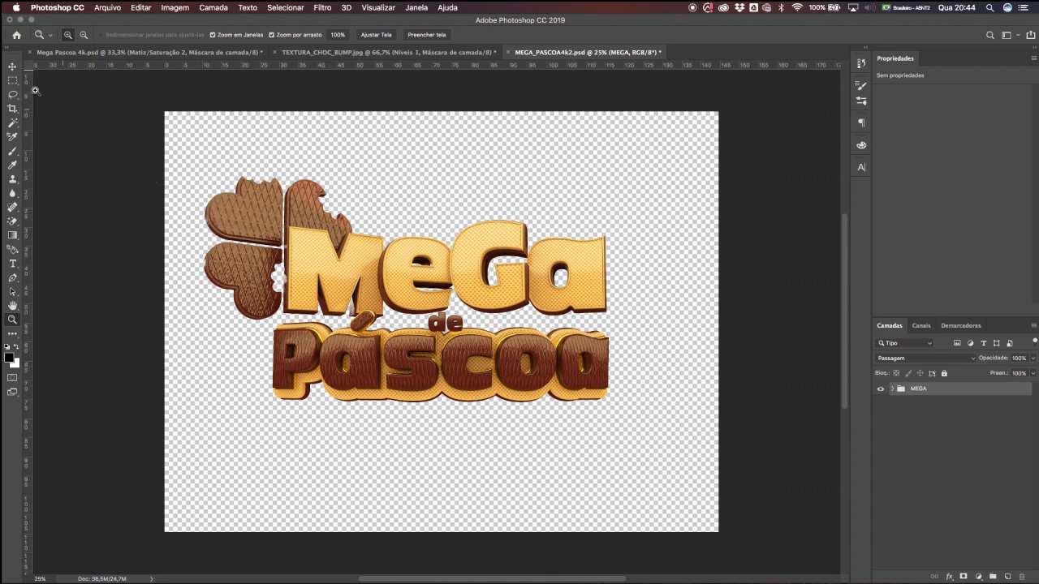
pyautogui.click(11, 68)
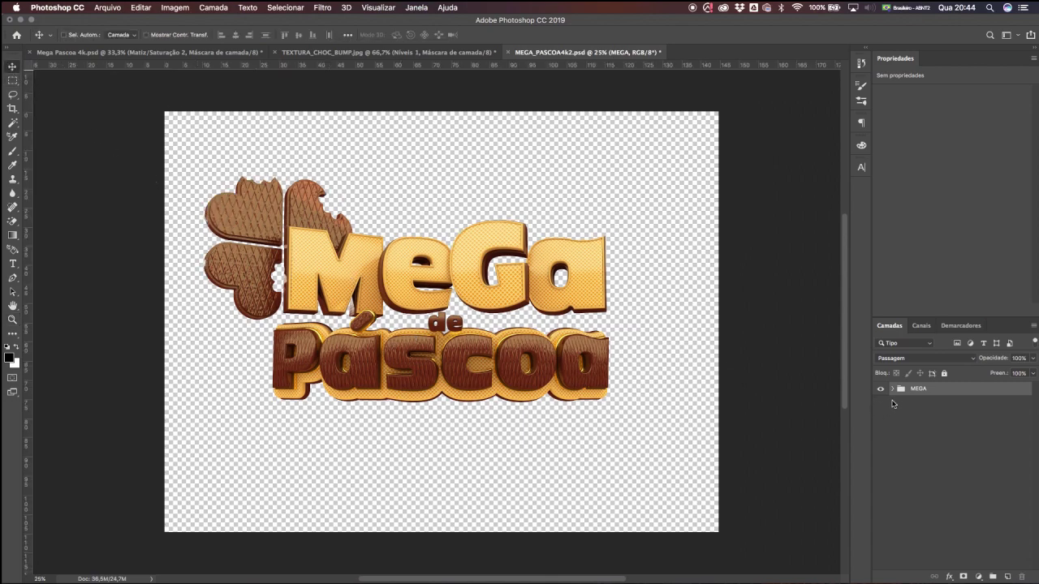
pyautogui.press('z')
pyautogui.click(411, 294)
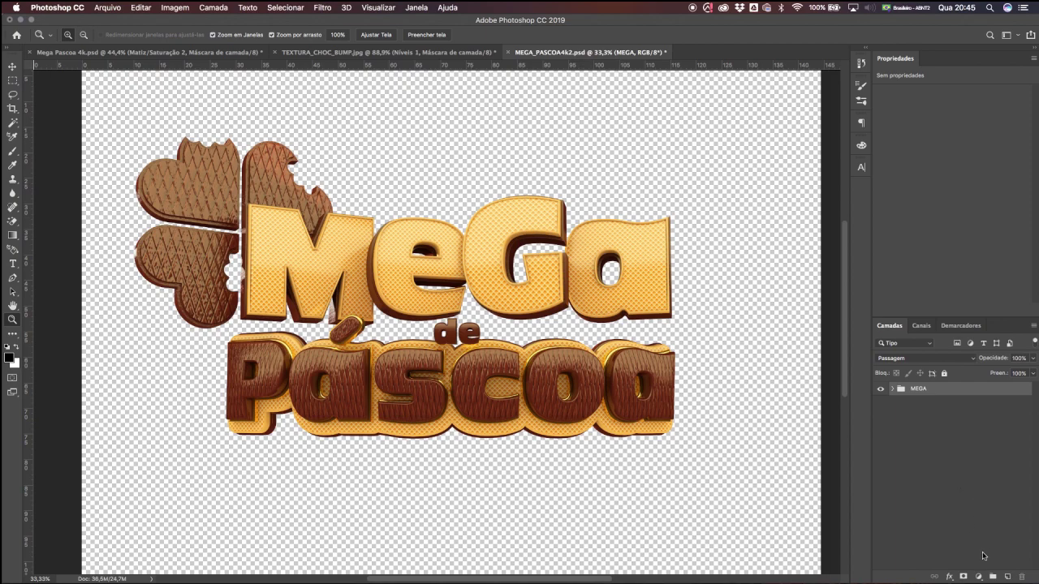
pyautogui.click(978, 577)
pyautogui.click(975, 372)
pyautogui.click(766, 428)
pyautogui.moveTo(907, 393); pyautogui.dragTo(901, 412)
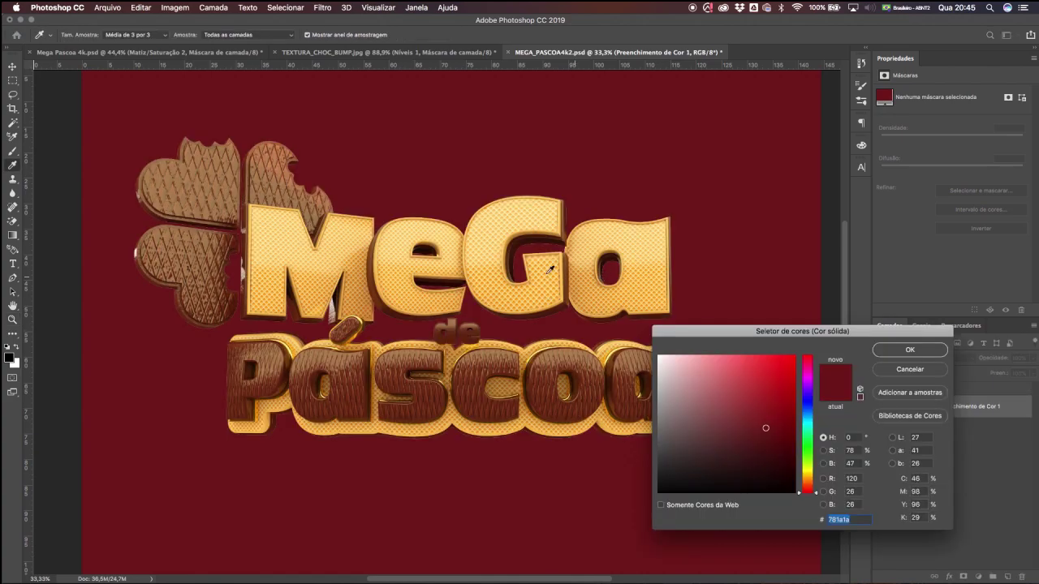
# Recolour the background fill to golden yellow ecc15e, starting from a colour sampled on the logo's waffle texture.
pyautogui.click(555, 276)
pyautogui.click(542, 277)
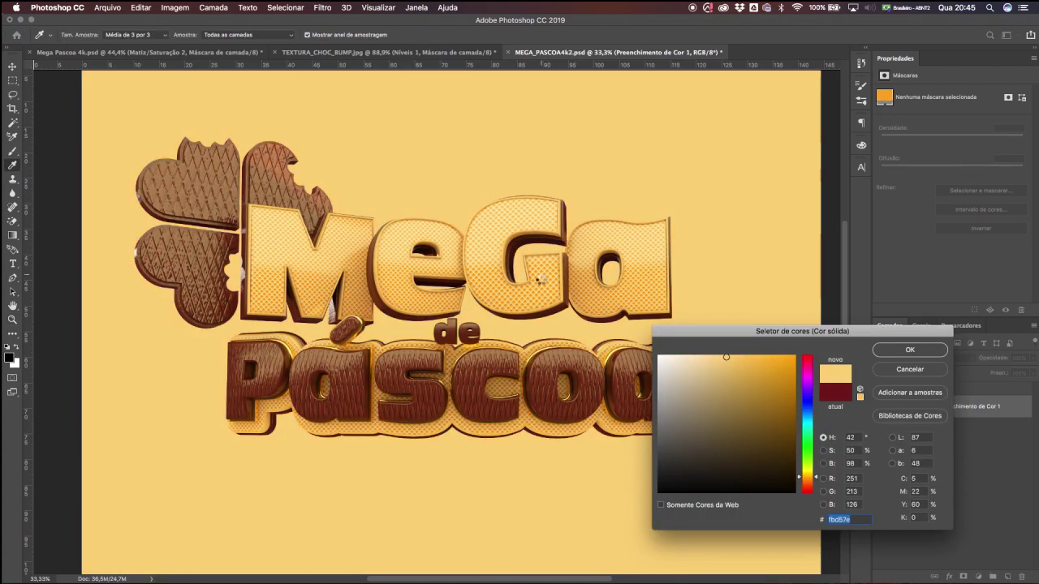
pyautogui.click(748, 369)
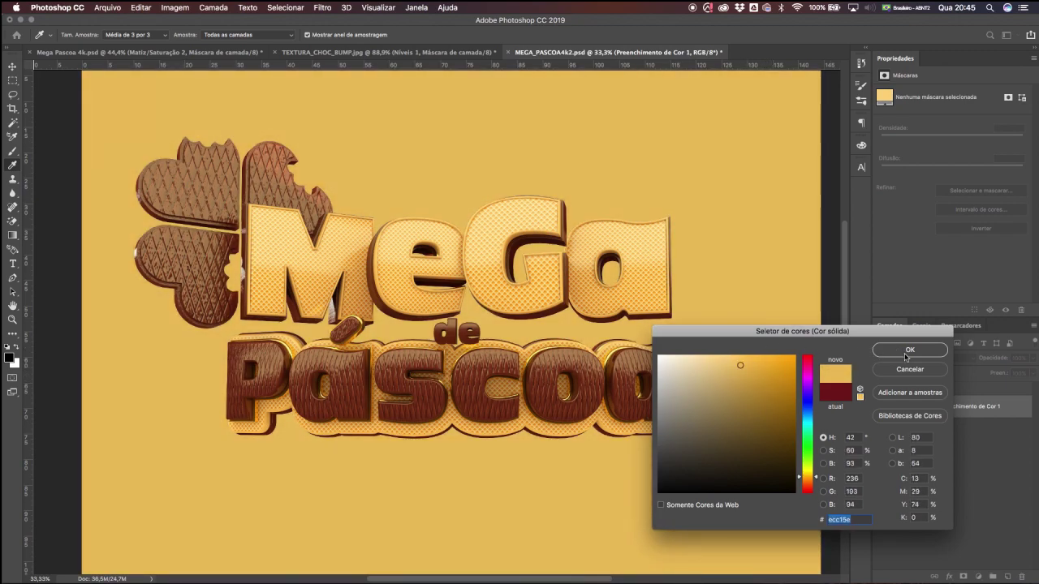
pyautogui.click(909, 350)
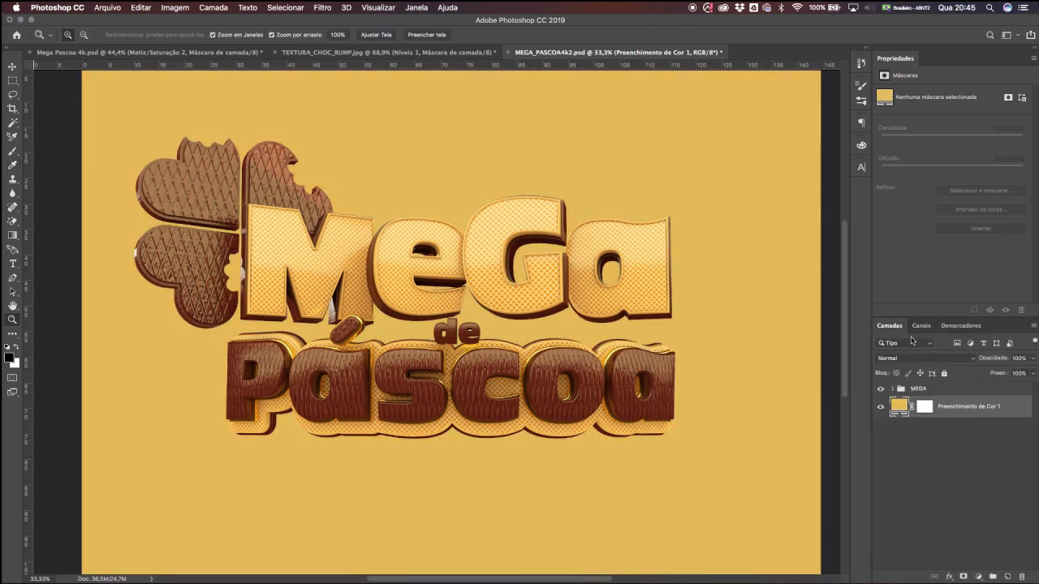
# Switch to Finder and open the POS folder inside Documentos, VIDEOS CANON, AULA SELO MEGA PASCOA.
pyautogui.scroll(-1, 453, 310)
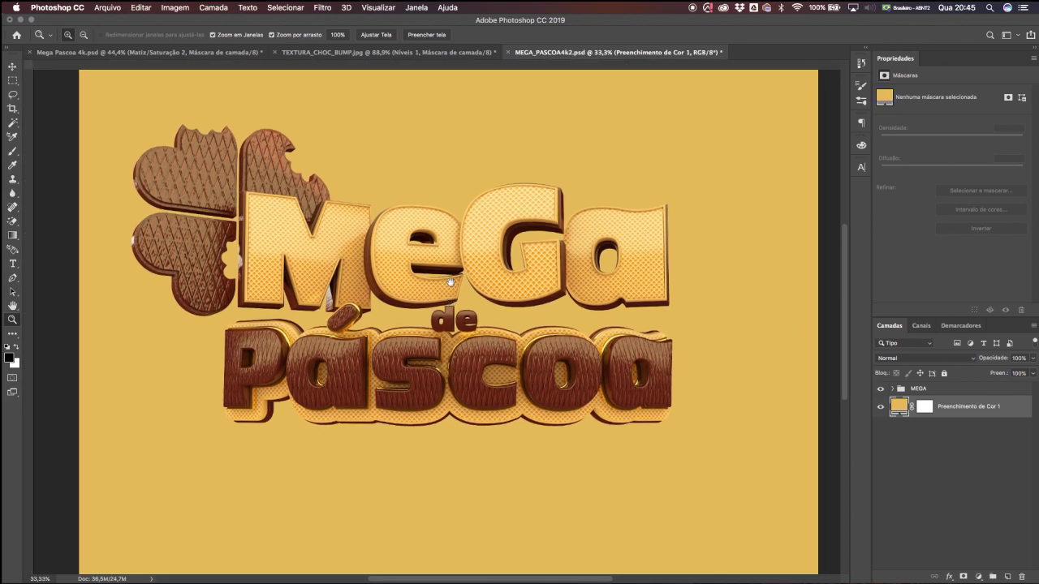
pyautogui.click(12, 65)
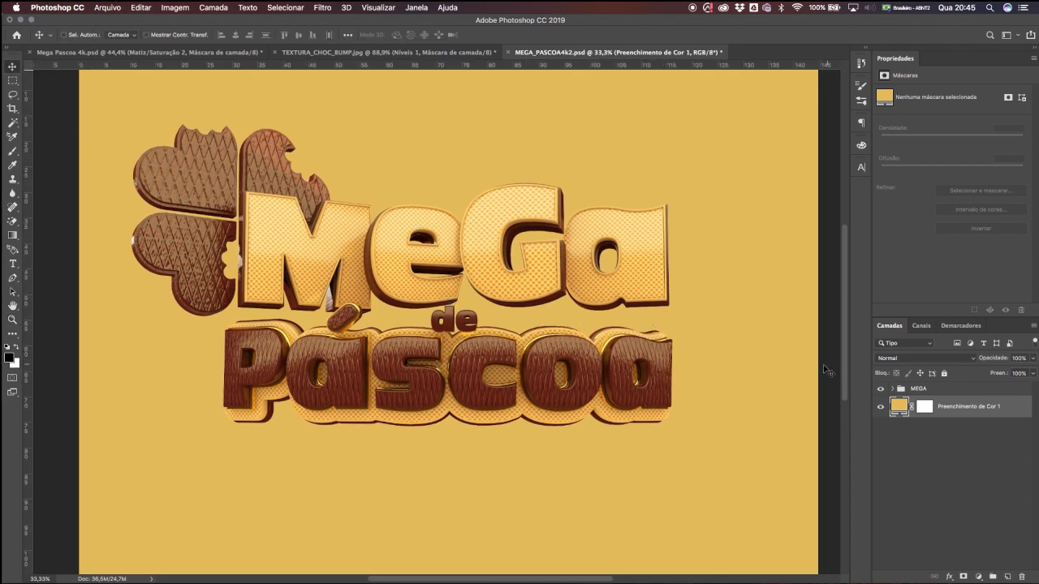
pyautogui.moveTo(56, 560)
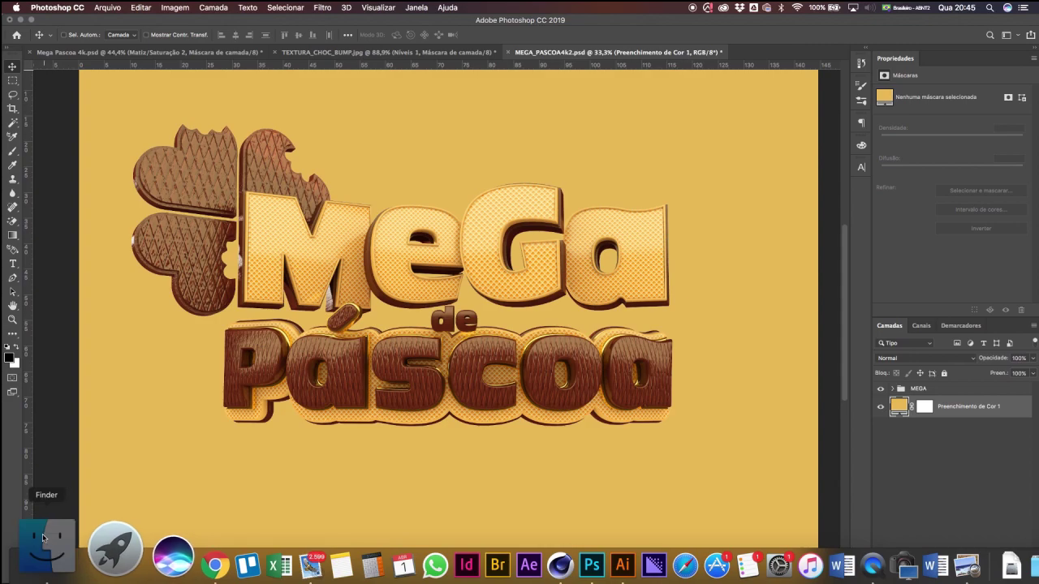
pyautogui.click(43, 537)
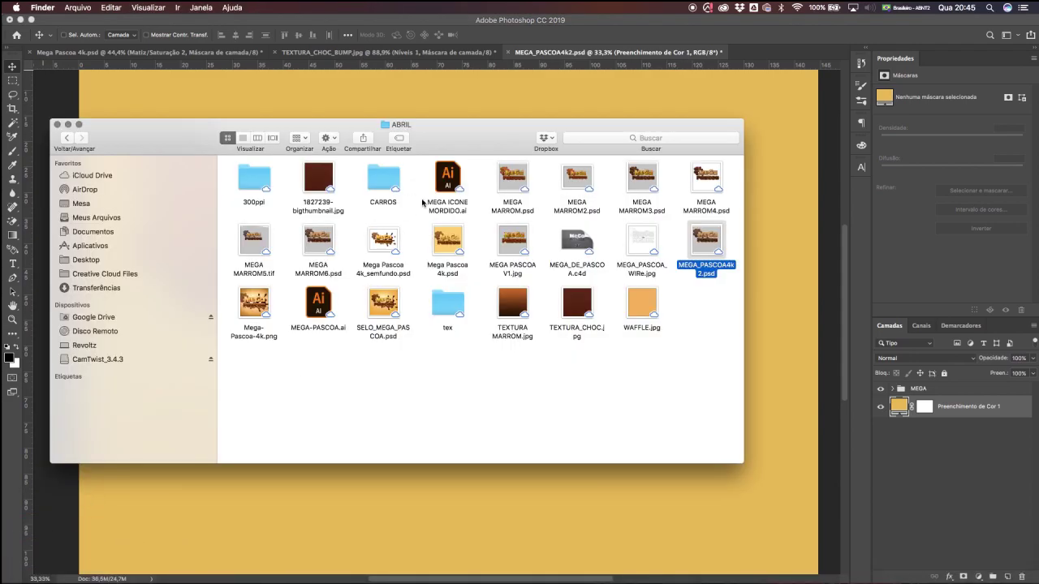
pyautogui.moveTo(475, 155); pyautogui.dragTo(476, 194)
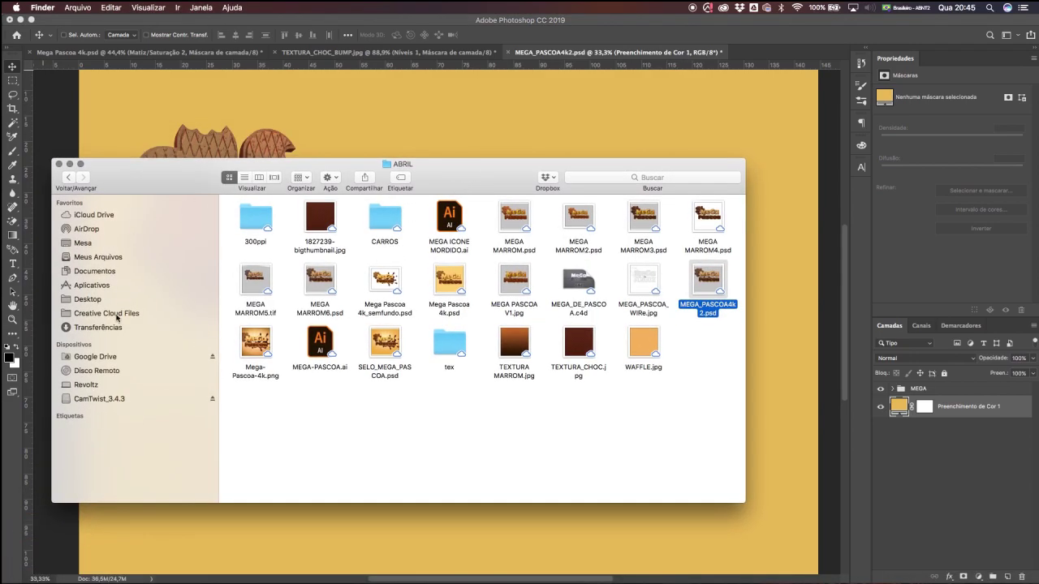
pyautogui.click(109, 273)
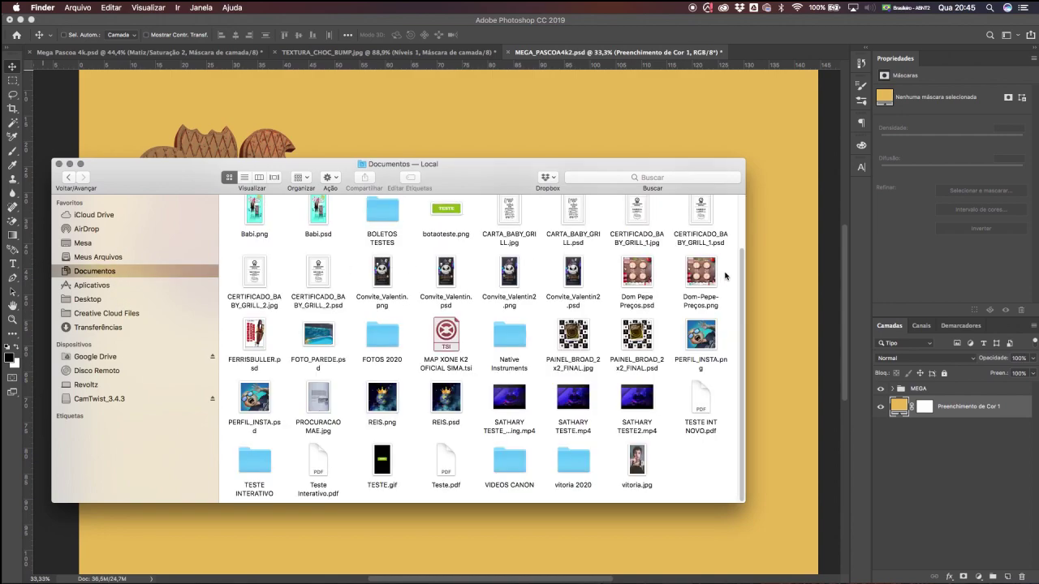
pyautogui.doubleClick(507, 459)
pyautogui.click(647, 348)
pyautogui.doubleClick(302, 220)
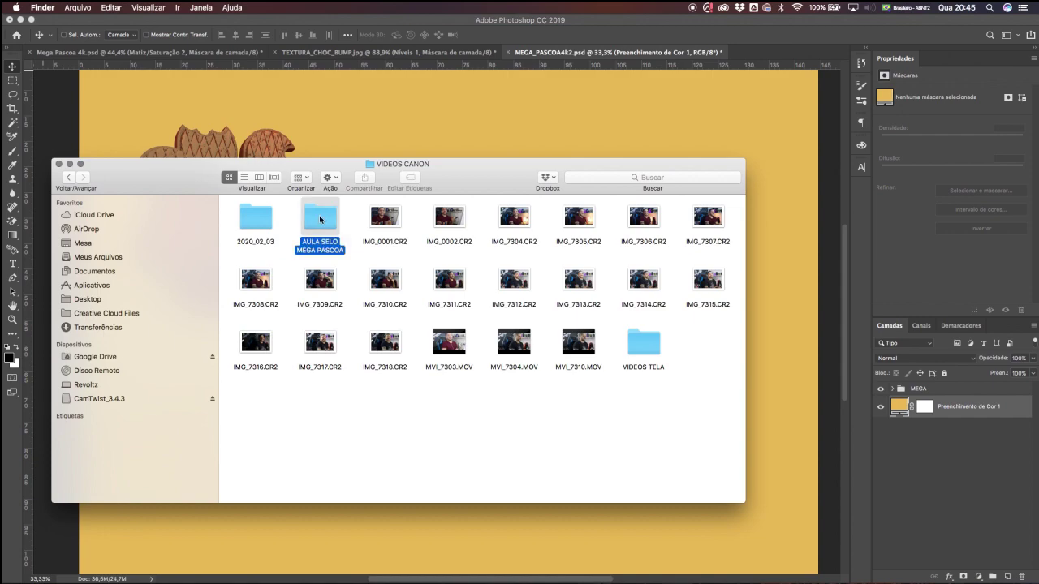
pyautogui.click(548, 215)
pyautogui.doubleClick(548, 216)
pyautogui.moveTo(495, 176); pyautogui.dragTo(486, 281)
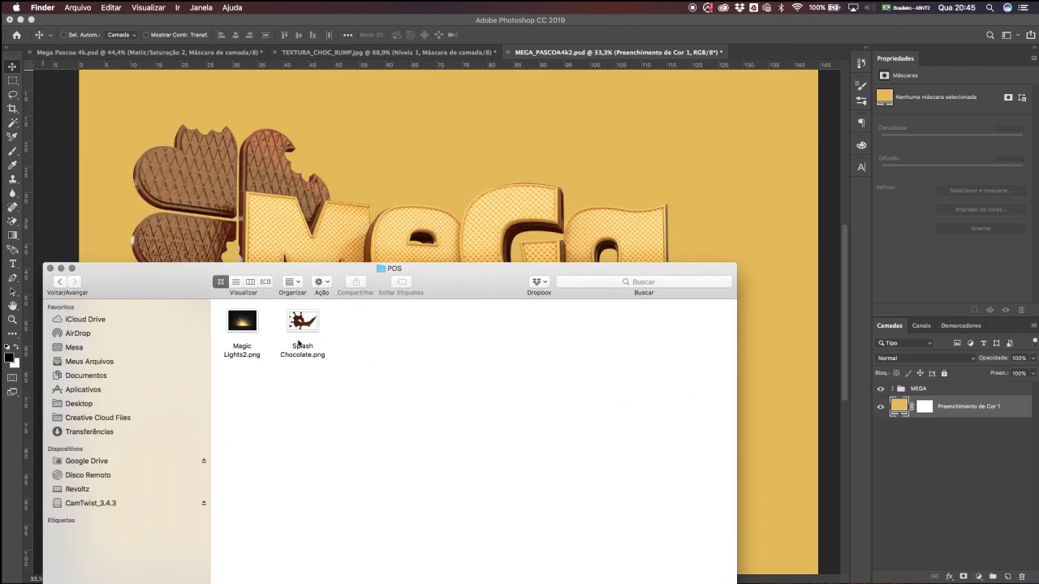
# Place Magic Lights2.png in the Photoshop document beneath the MEGA group and shift it up so the glow sits behind the logo.
pyautogui.moveTo(243, 326); pyautogui.dragTo(743, 106)
pyautogui.press('Return')
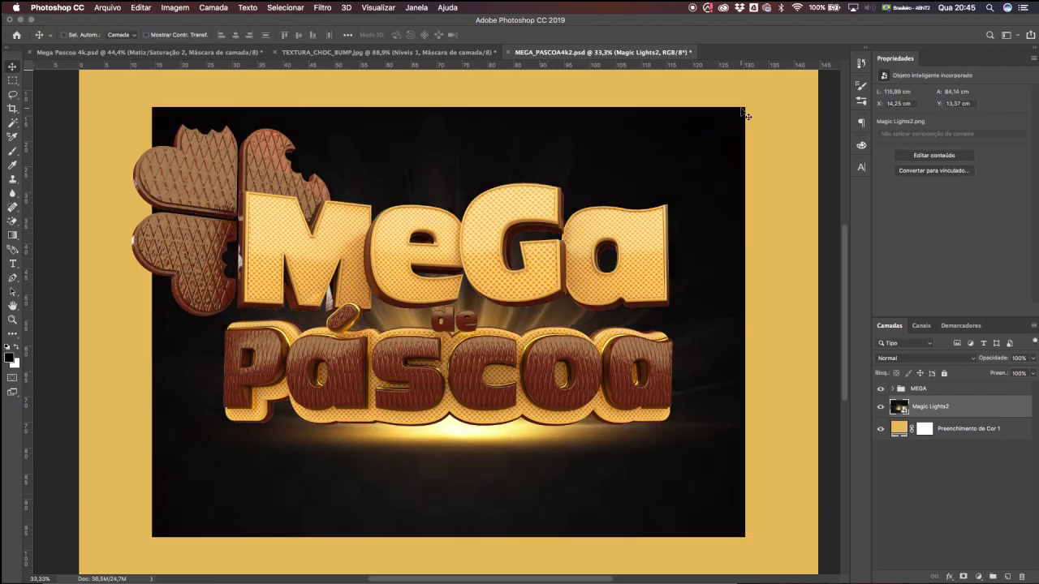
pyautogui.moveTo(469, 381); pyautogui.dragTo(469, 286)
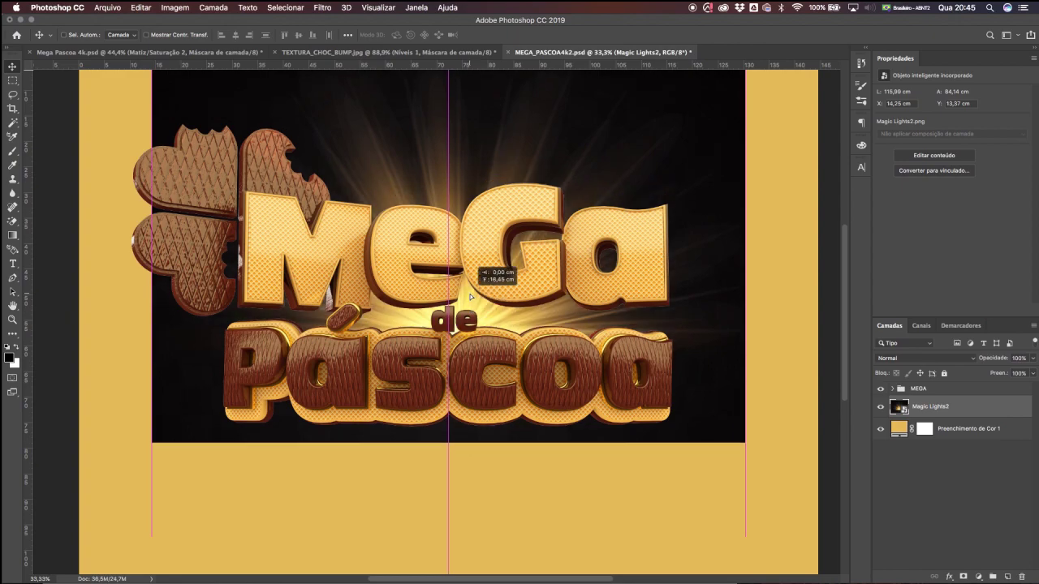
# Set the Magic Lights2 layer's blend mode to Divisão and move the layer slightly further up.
pyautogui.click(898, 359)
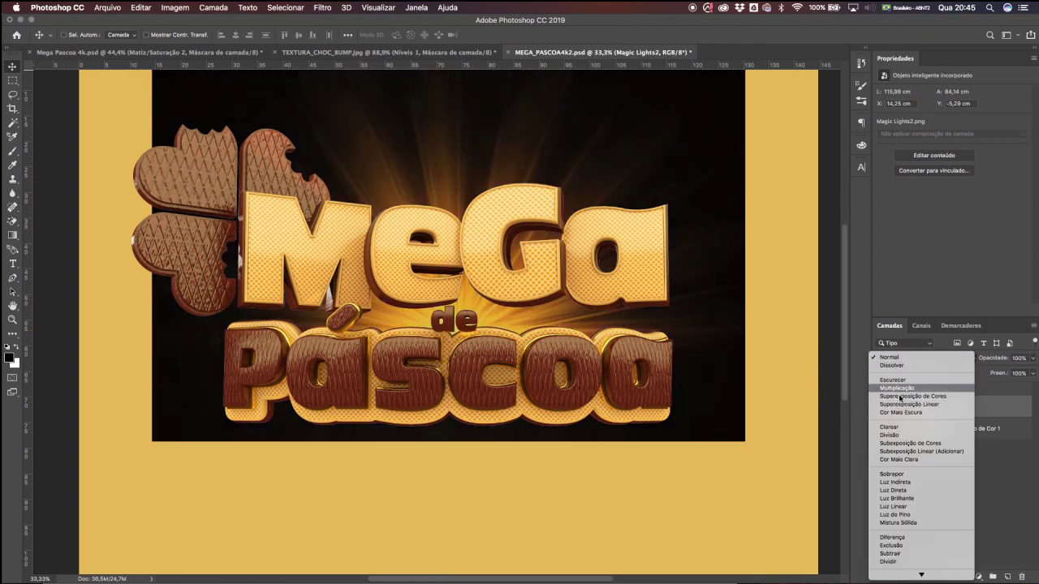
pyautogui.click(900, 436)
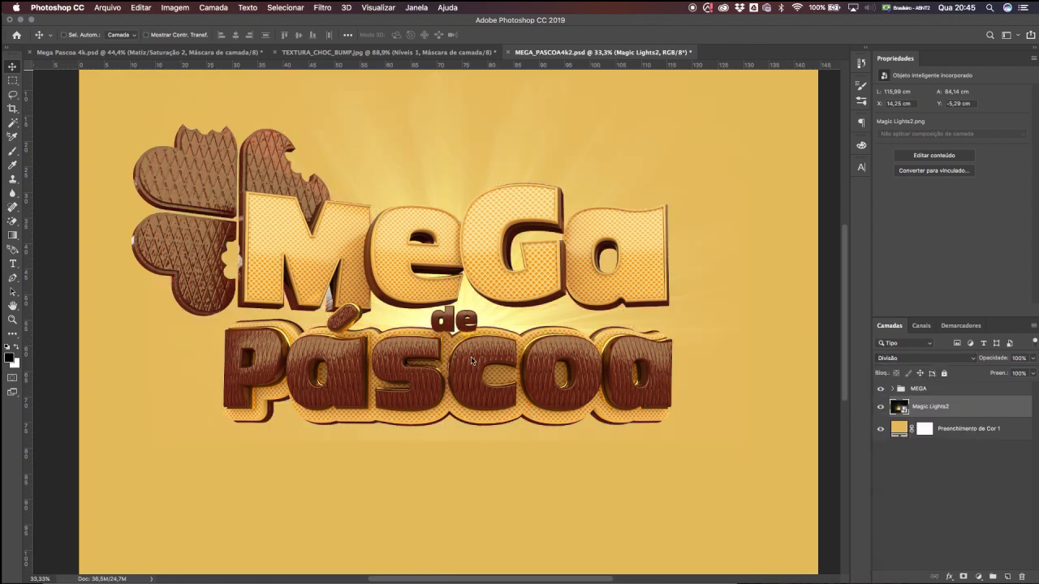
pyautogui.press('z')
pyautogui.click(440, 326)
pyautogui.press('v')
pyautogui.moveTo(477, 313); pyautogui.dragTo(478, 302)
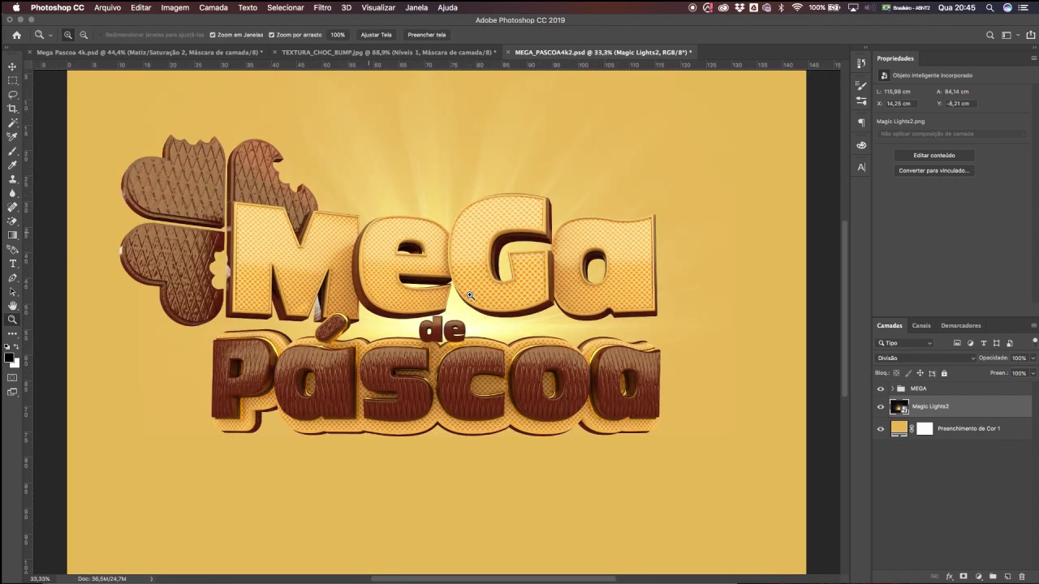
pyautogui.press('z')
pyautogui.click(468, 293)
# Bring Splash Chocolate.png from the Finder folder into the document, between the MEGA group and Magic Lights2.
pyautogui.click(13, 69)
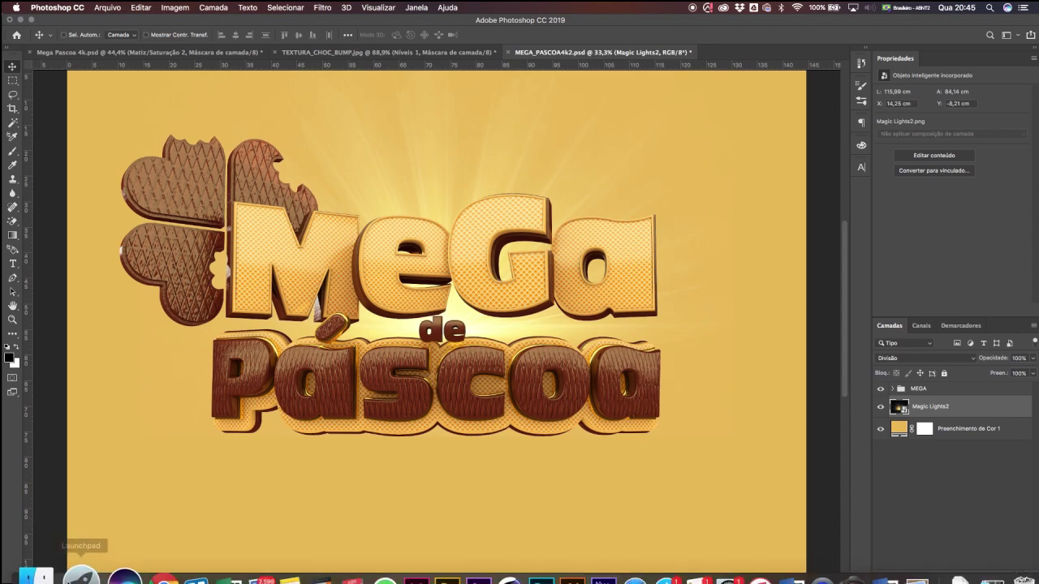
pyautogui.click(41, 552)
pyautogui.moveTo(302, 322); pyautogui.dragTo(470, 248)
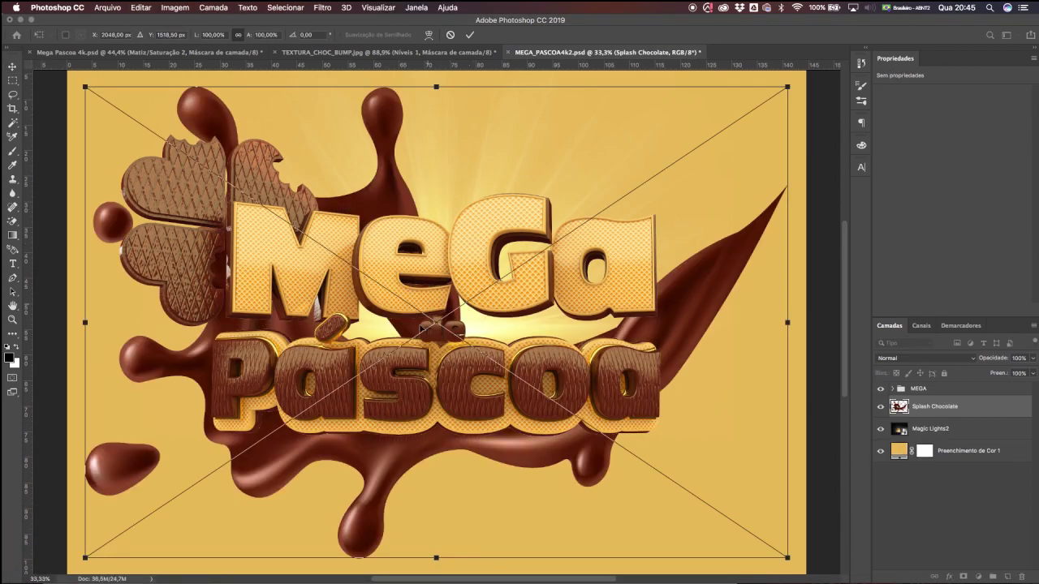
# Flip the Splash Chocolate image horizontally so its long chocolate tail points to the opposite side of the logo.
pyautogui.rightClick(410, 306)
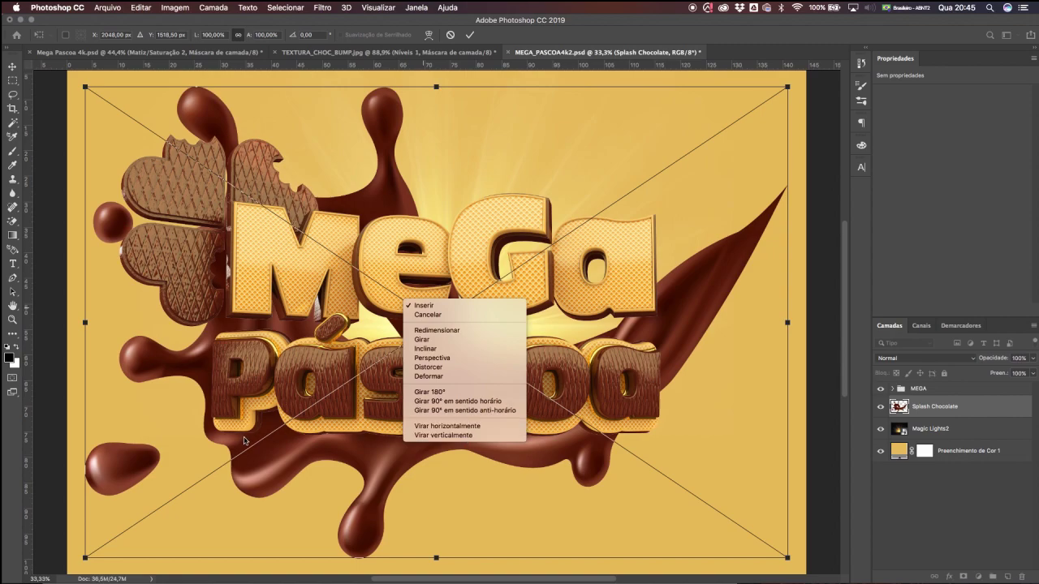
pyautogui.click(461, 435)
pyautogui.rightClick(410, 396)
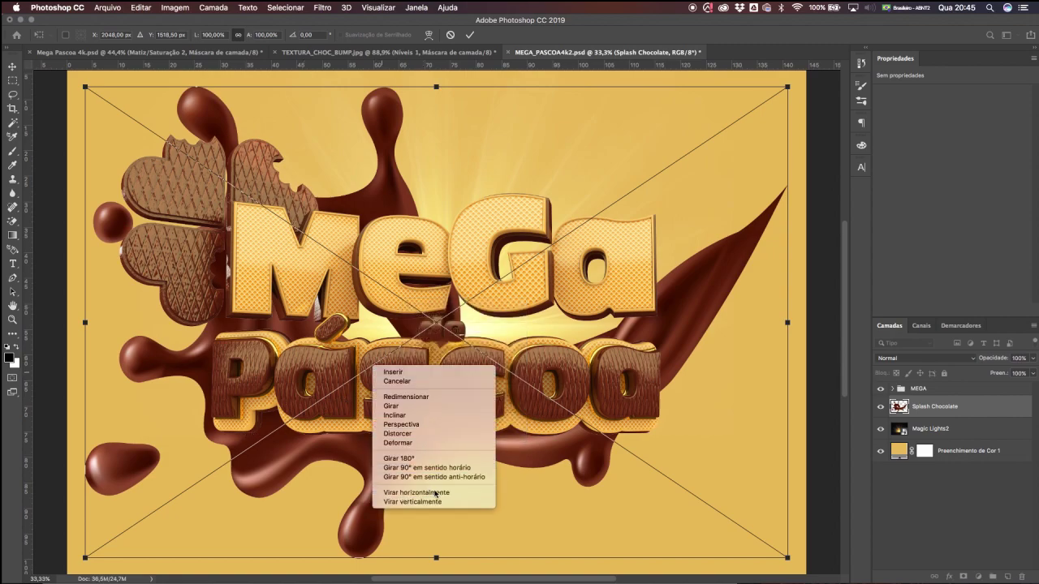
pyautogui.click(430, 492)
pyautogui.moveTo(790, 87); pyautogui.dragTo(664, 173)
pyautogui.press('super+z')
pyautogui.moveTo(787, 88); pyautogui.dragTo(605, 207)
pyautogui.press('super+z')
pyautogui.moveTo(788, 87); pyautogui.dragTo(691, 141)
pyautogui.press('super+z')
# Scale the chocolate splash down proportionally about its centre to about 105 × 74 cm, nudge it sideways behind the logo, and commit.
pyautogui.keyDown('alt'); pyautogui.moveTo(786, 86); pyautogui.dragTo(672, 163); pyautogui.keyUp('alt')
pyautogui.moveTo(588, 265)
pyautogui.mouseDown()
pyautogui.moveTo(575, 253)
pyautogui.moveTo(596, 265)
pyautogui.mouseUp()
pyautogui.keyDown('alt'); pyautogui.moveTo(683, 163); pyautogui.dragTo(719, 128); pyautogui.keyUp('alt')
pyautogui.press('Return')
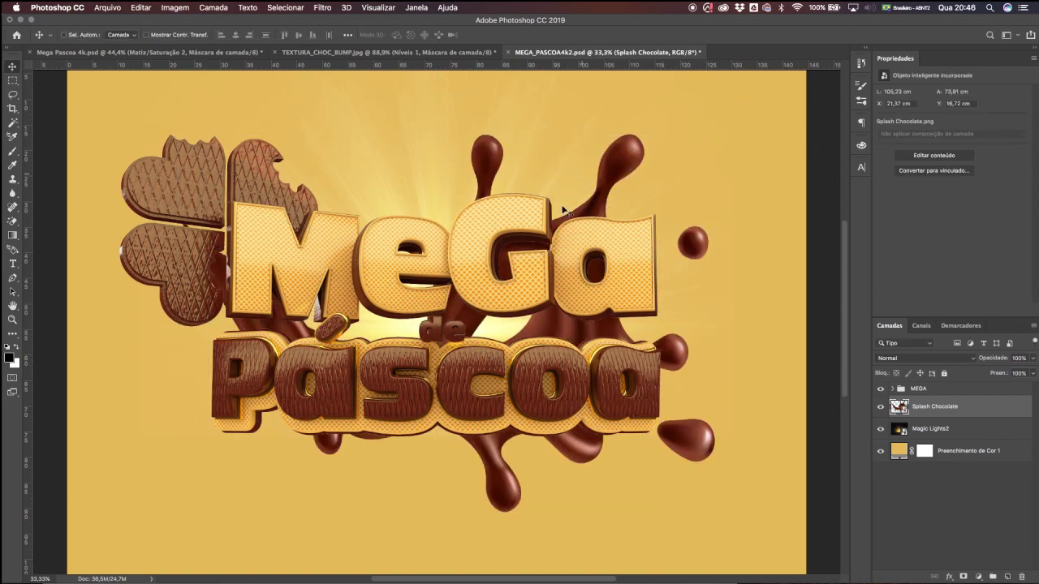
# Move the Splash Chocolate layer slightly up behind the lettering, to a vertical position of about 14.85 cm.
pyautogui.press('z')
pyautogui.keyDown('alt'); pyautogui.click(510, 323); pyautogui.keyUp('alt')
pyautogui.press('v')
pyautogui.moveTo(525, 327); pyautogui.dragTo(525, 319)
pyautogui.press('z')
pyautogui.click(547, 377)
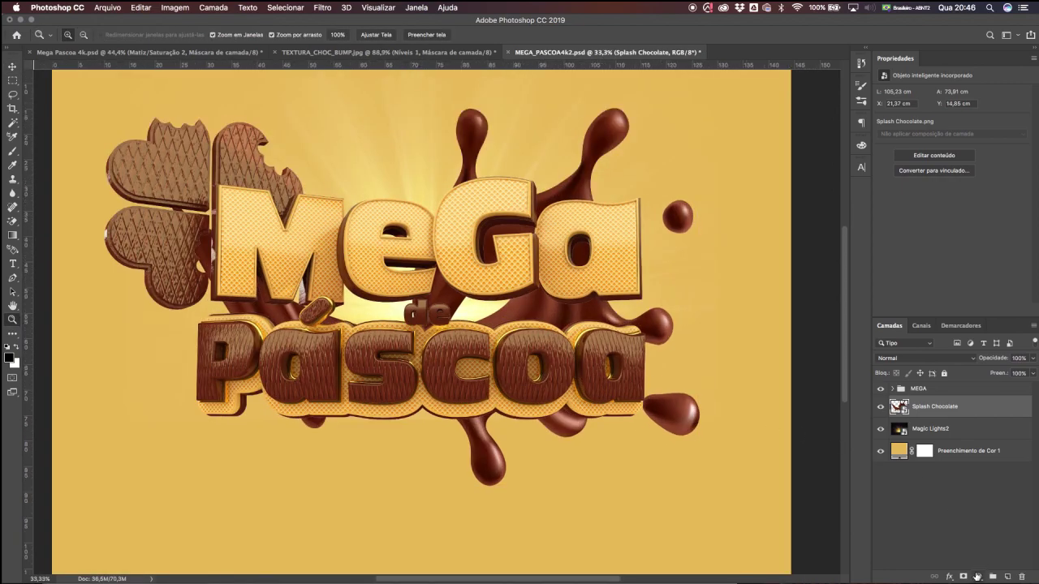
# Clip a Matiz/Saturação adjustment to the Splash Chocolate layer and set the saturation of Vermelhos to -27.
pyautogui.click(977, 576)
pyautogui.click(978, 460)
pyautogui.press('super+alt+g')
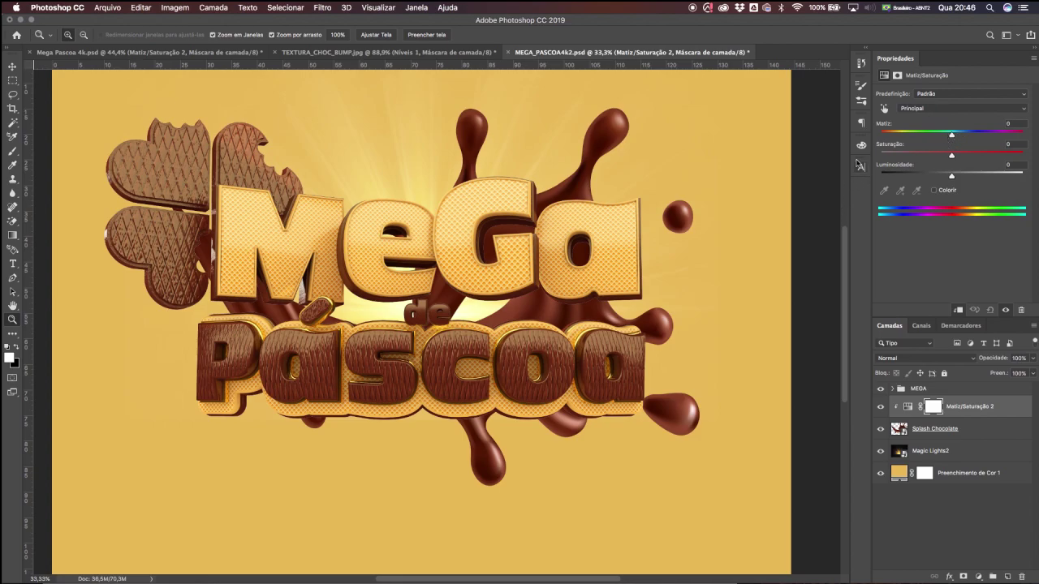
pyautogui.click(923, 110)
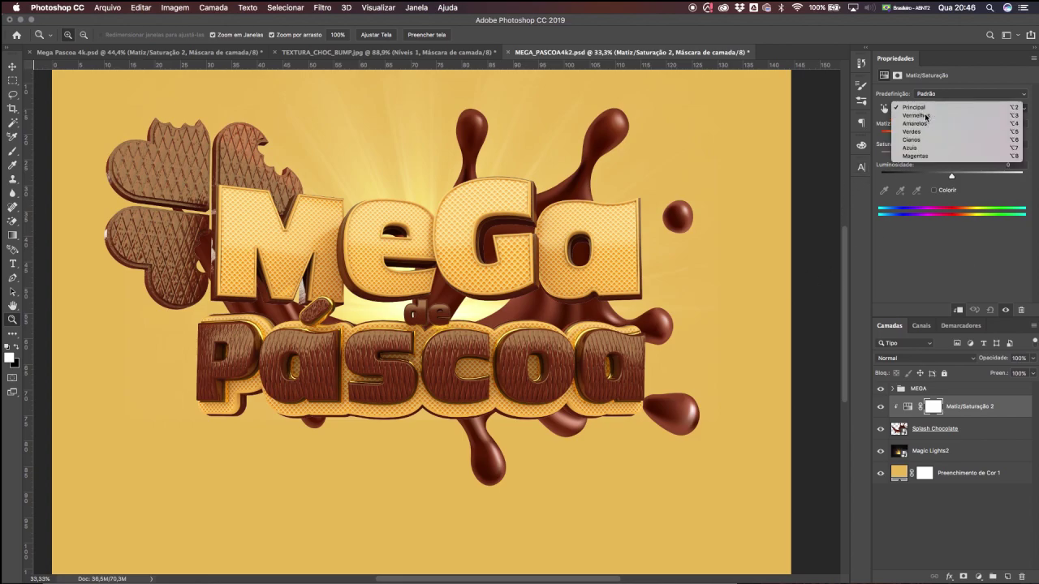
pyautogui.click(925, 121)
pyautogui.moveTo(952, 156); pyautogui.dragTo(932, 162)
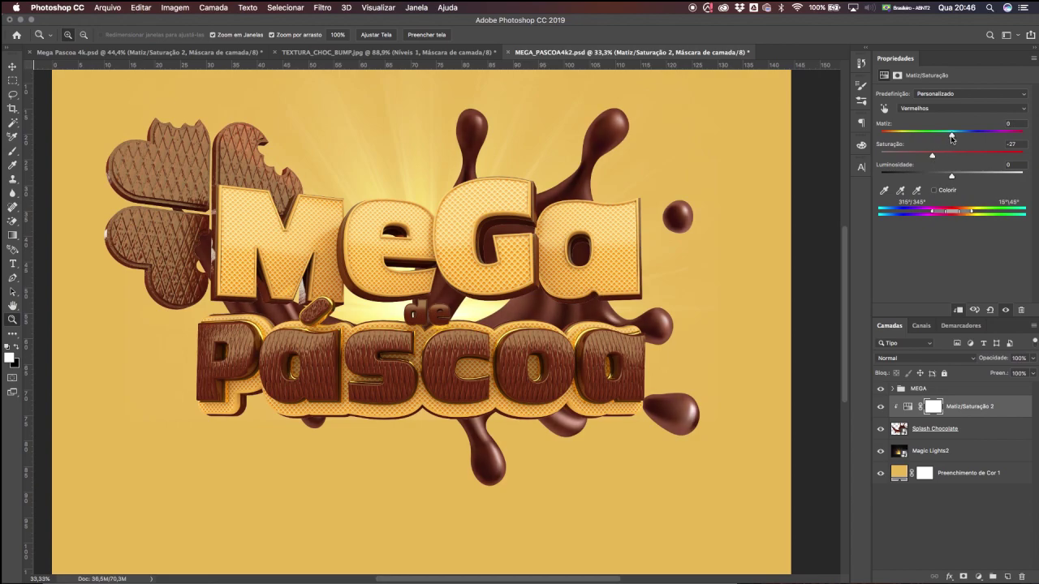
# Clip a Níveis adjustment to the chocolate splash above the Matiz/Saturação adjustment and raise its black input level to 18.
pyautogui.click(978, 577)
pyautogui.click(977, 420)
pyautogui.keyDown('alt'); pyautogui.click(979, 416); pyautogui.keyUp('alt')
pyautogui.moveTo(896, 174); pyautogui.dragTo(902, 174)
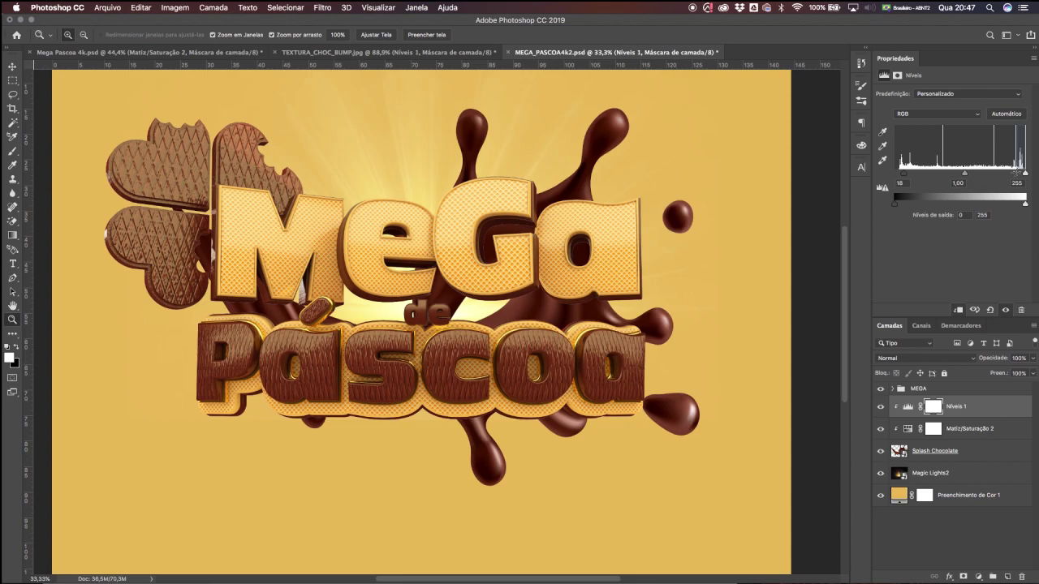
pyautogui.keyDown('alt'); pyautogui.click(453, 289); pyautogui.keyUp('alt')
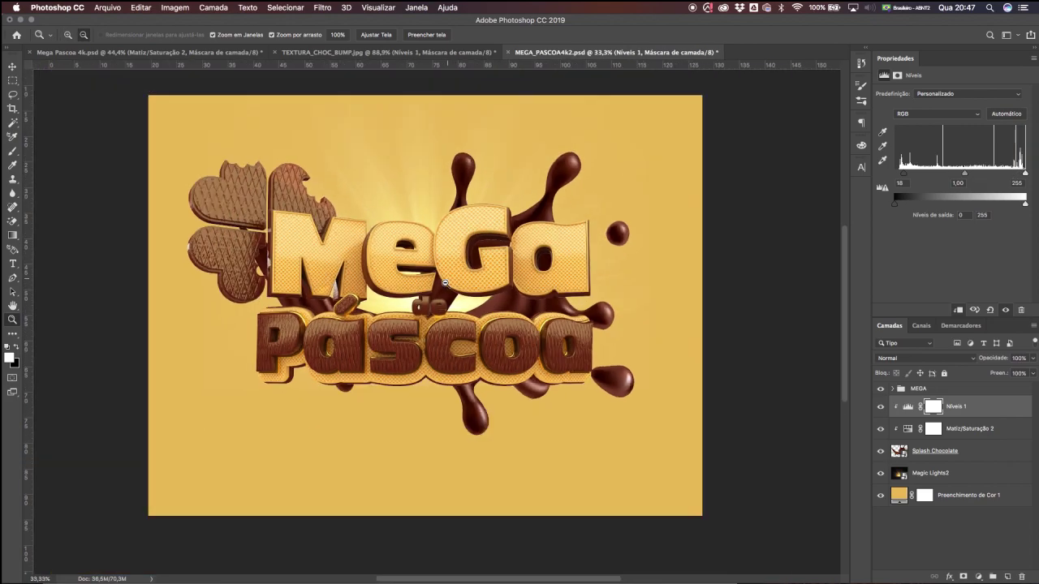
pyautogui.click(448, 280)
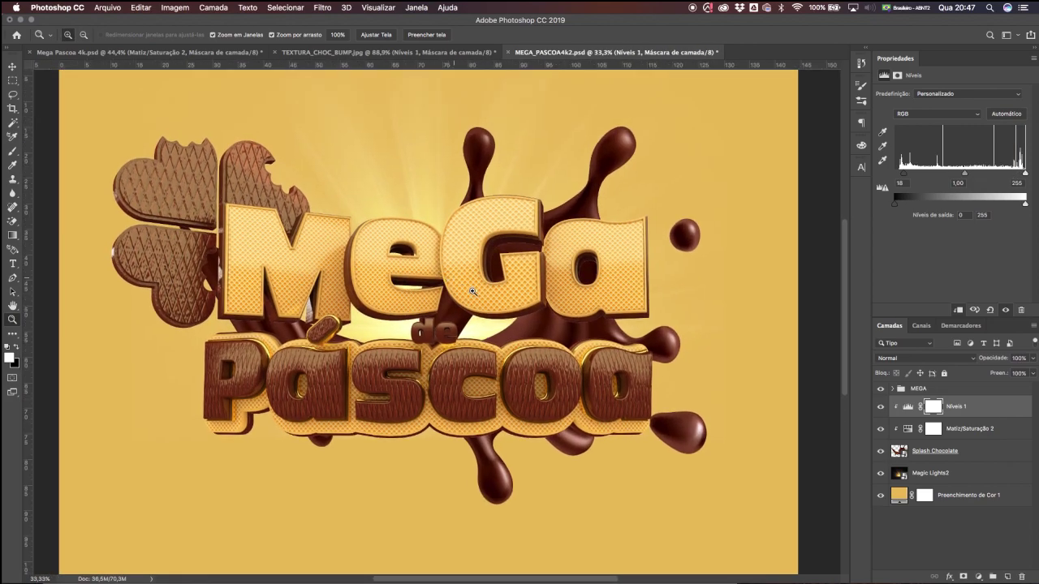
pyautogui.keyDown('alt'); pyautogui.click(471, 290); pyautogui.keyUp('alt')
# Change the Preenchimento de Cor 1 background fill to a slightly darker, more saturated golden yellow.
pyautogui.click(967, 391)
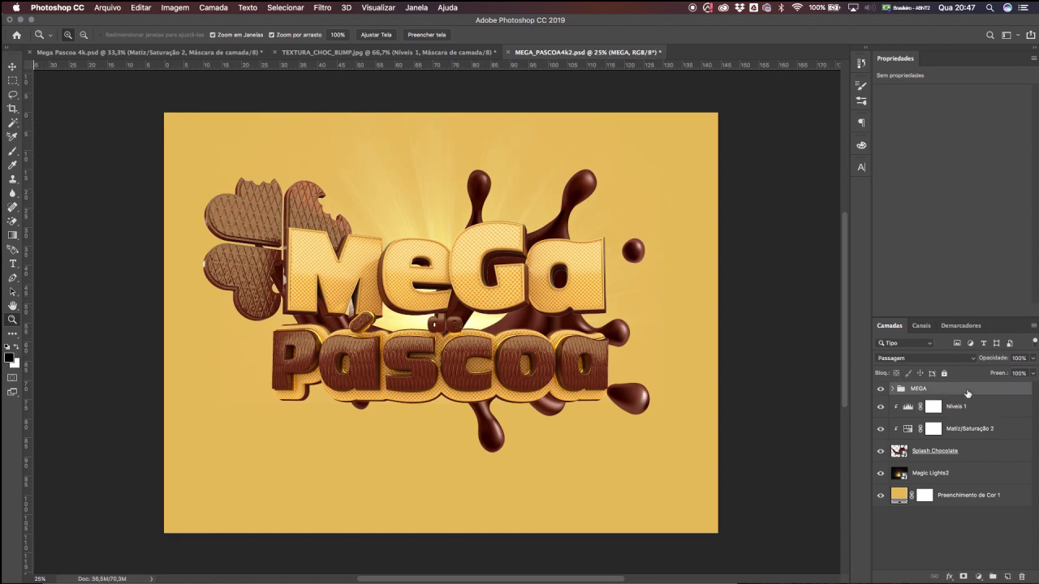
pyautogui.doubleClick(898, 494)
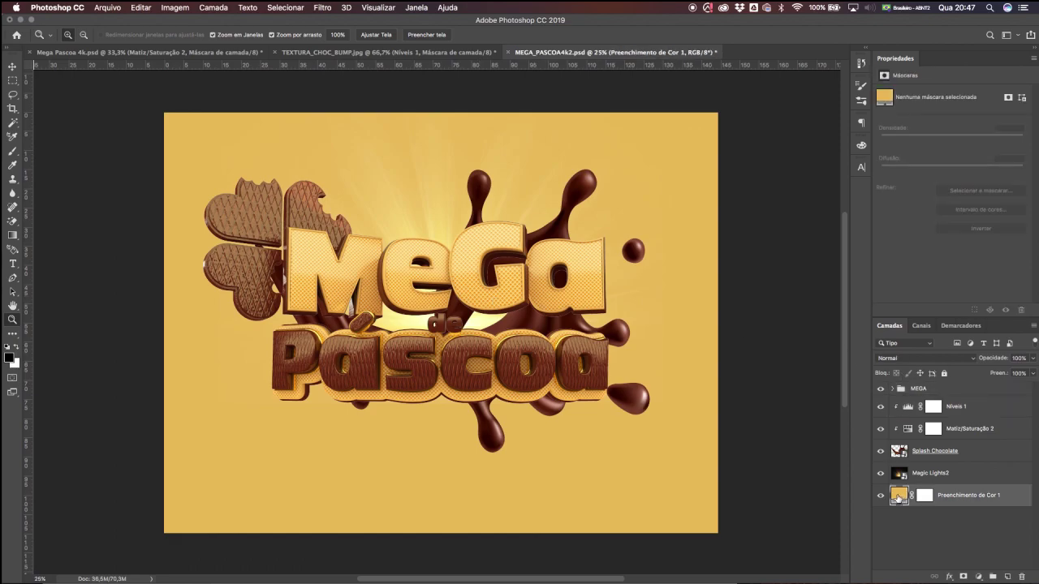
pyautogui.click(760, 372)
pyautogui.moveTo(760, 372); pyautogui.dragTo(757, 368)
pyautogui.click(911, 350)
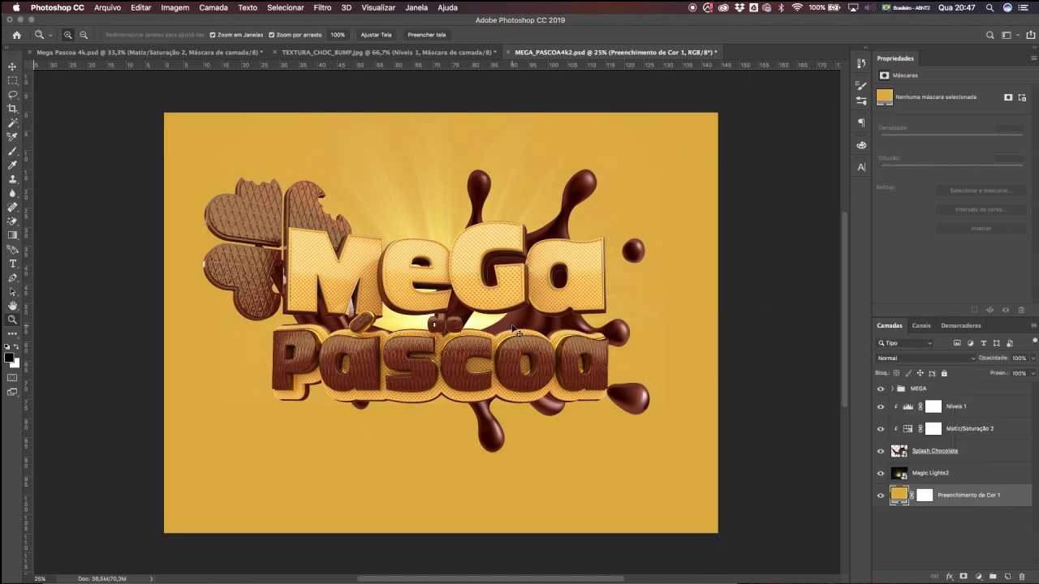
# Stamp all visible layers into a new layer above the MEGA group and convert it to a smart object.
pyautogui.click(973, 390)
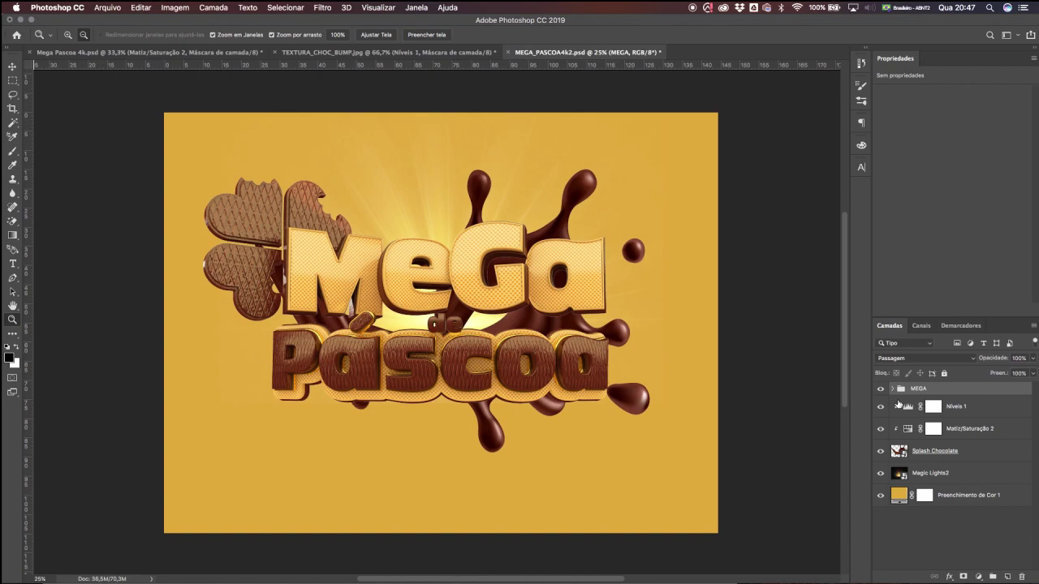
pyautogui.press('super+alt+shift+e')
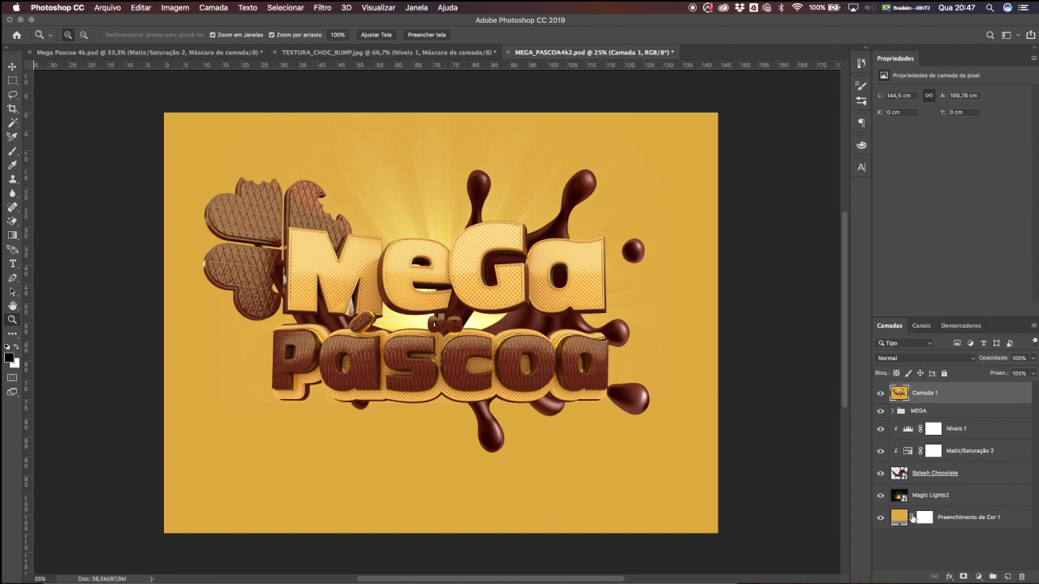
pyautogui.click(479, 258)
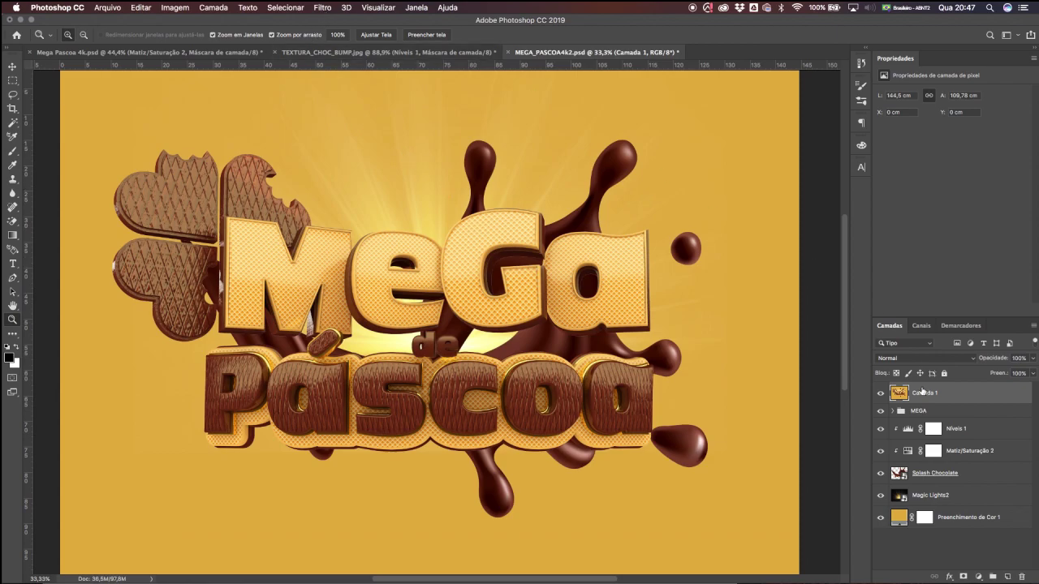
pyautogui.press('super+shift+o')
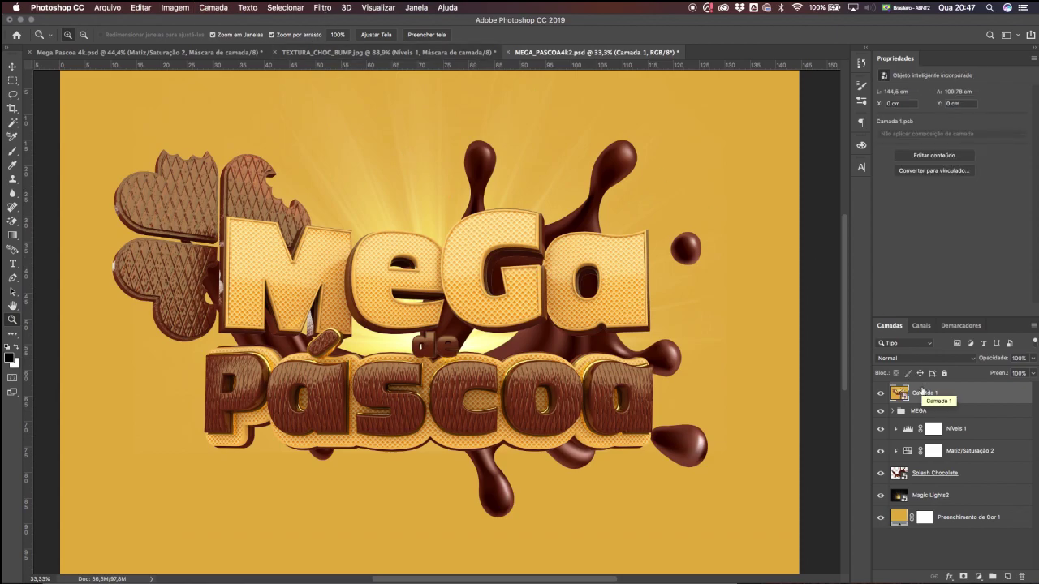
pyautogui.click(528, 268)
# Open the Camera Raw filter on the merged smart object and set Contraste +15, Realces -27, Sombras +22, Brancos +24 and Pretos -6.
pyautogui.click(323, 8)
pyautogui.click(385, 80)
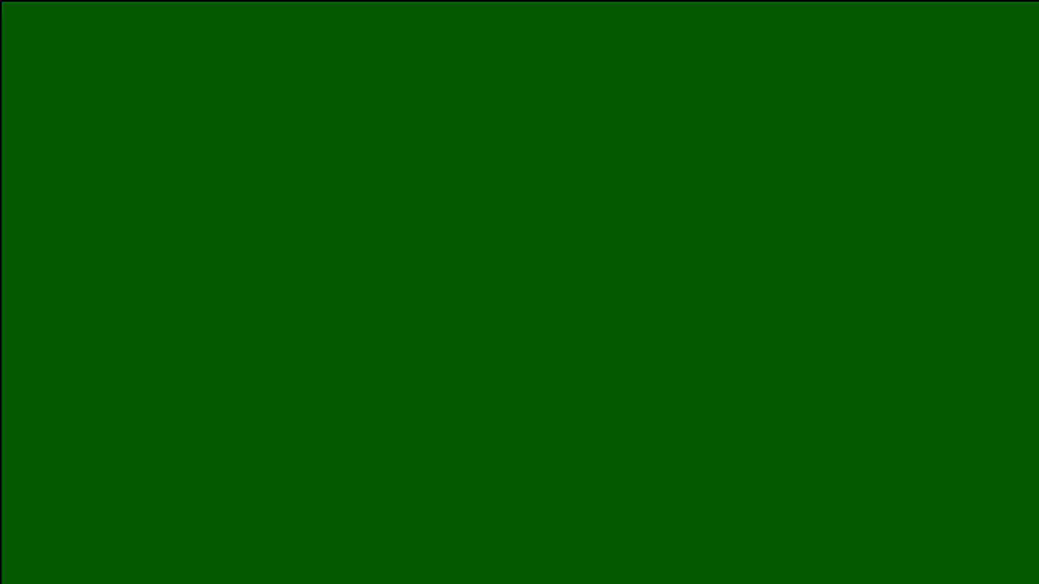
pyautogui.moveTo(822, 328); pyautogui.dragTo(804, 313)
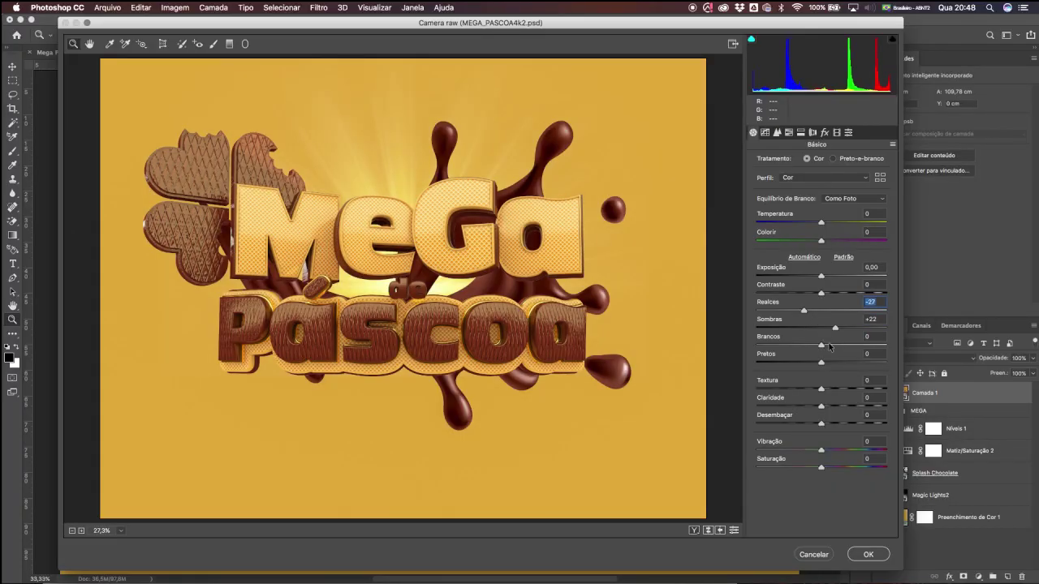
pyautogui.moveTo(821, 362); pyautogui.dragTo(845, 362)
pyautogui.moveTo(821, 297); pyautogui.dragTo(830, 294)
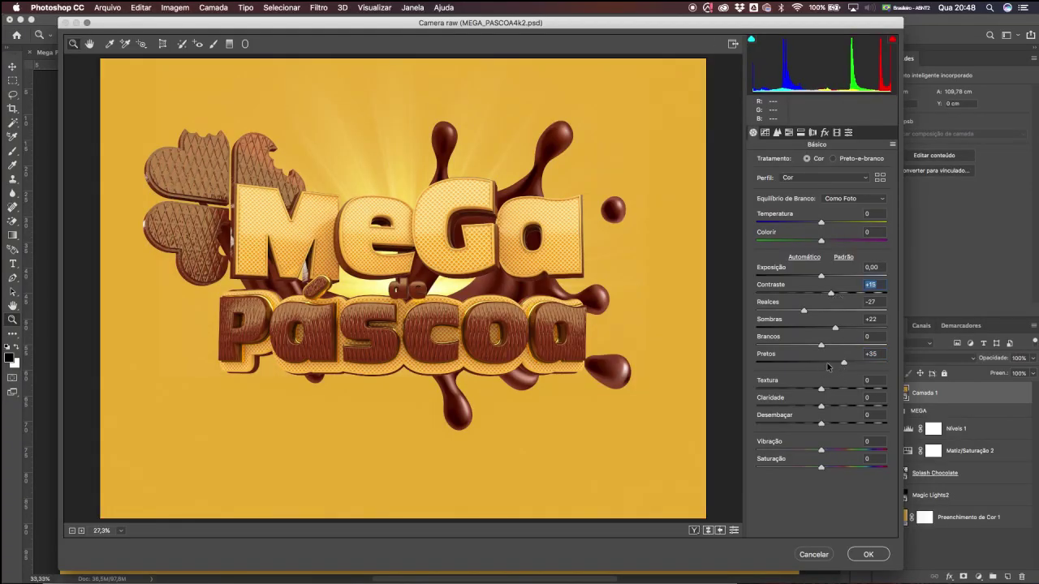
pyautogui.moveTo(842, 363)
pyautogui.mouseDown()
pyautogui.moveTo(817, 364)
pyautogui.moveTo(837, 346)
pyautogui.mouseUp()
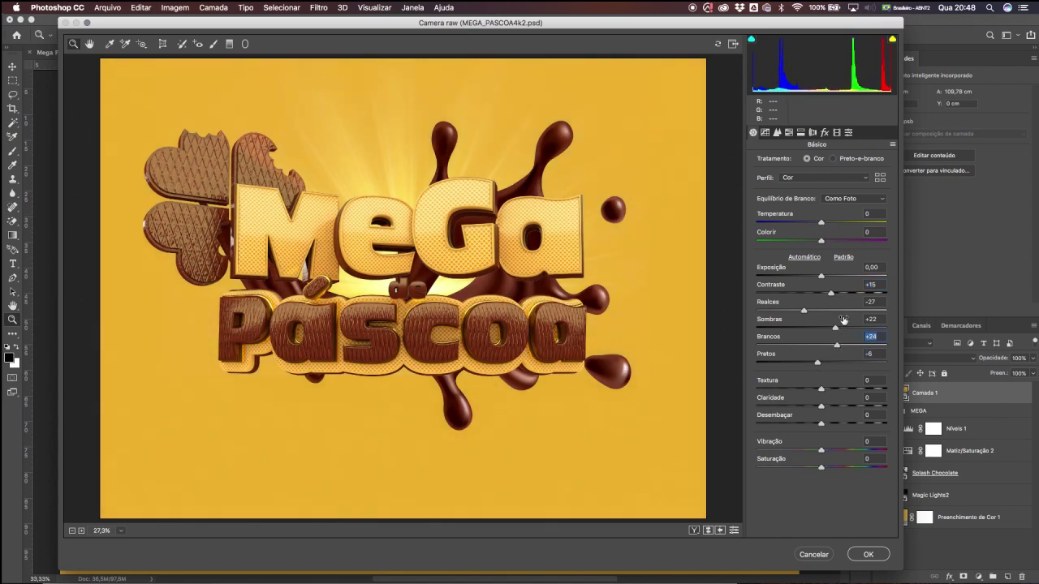
# Set Temperatura to +5 and Textura to +12 in the Camera Raw basic adjustments, and raise Claridade slightly.
pyautogui.moveTo(821, 222); pyautogui.dragTo(824, 222)
pyautogui.click(825, 223)
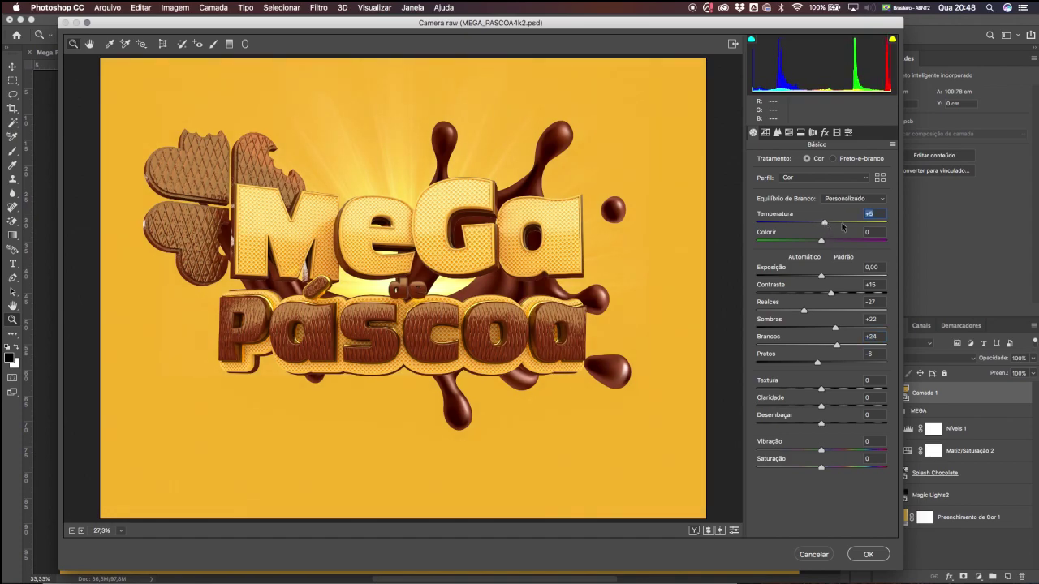
pyautogui.moveTo(822, 389); pyautogui.dragTo(825, 390)
pyautogui.click(828, 390)
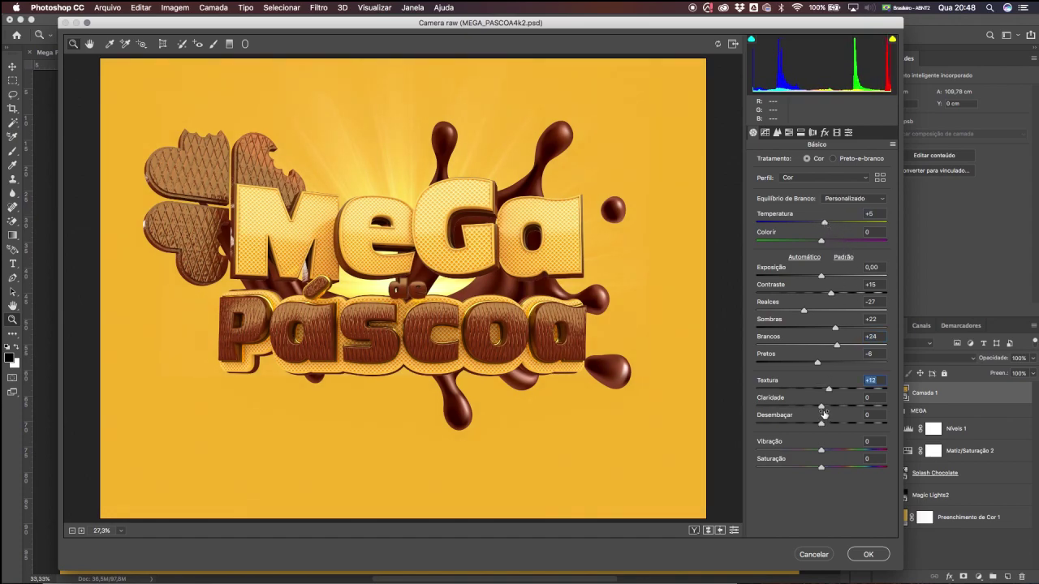
pyautogui.click(826, 408)
# Add a post-crop vignette with intensity -29 and grain with intensity 15 in the Camera Raw effects.
pyautogui.click(824, 133)
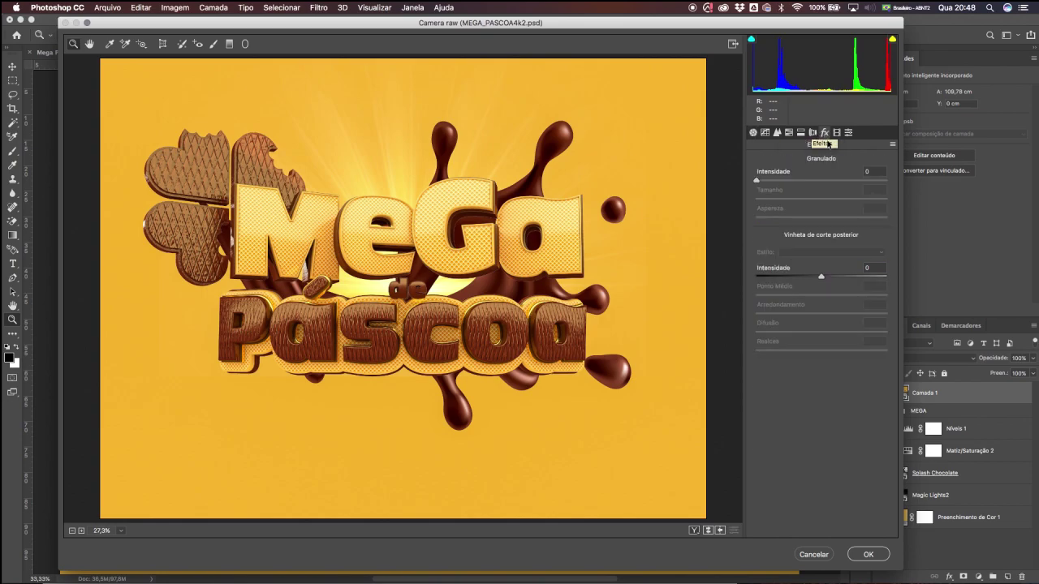
pyautogui.moveTo(821, 278)
pyautogui.mouseDown()
pyautogui.moveTo(784, 277)
pyautogui.moveTo(802, 275)
pyautogui.mouseUp()
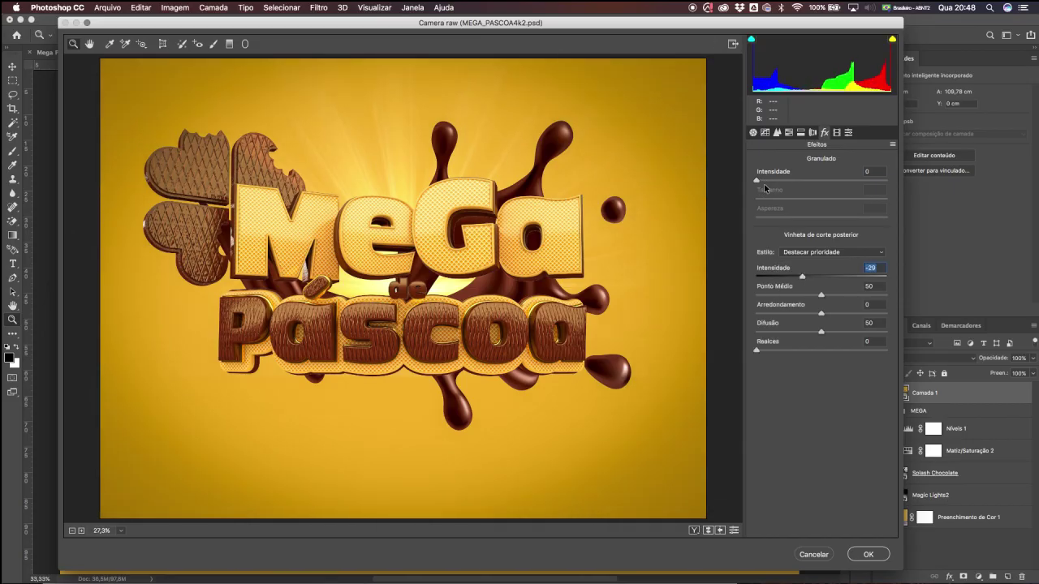
pyautogui.moveTo(762, 180); pyautogui.dragTo(776, 182)
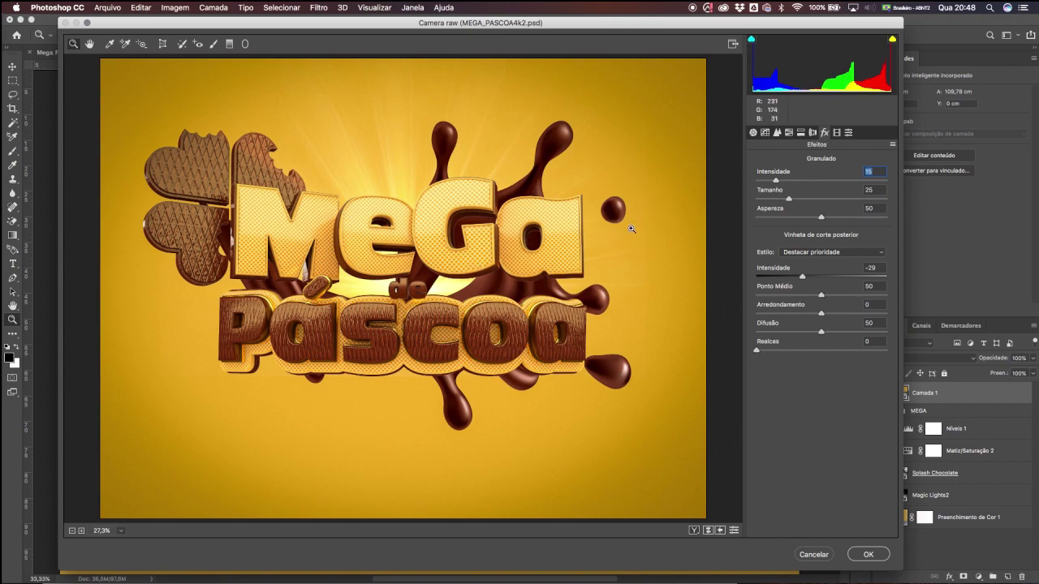
# Shift the hue of Amarelos to -9 in the Camera Raw HSL adjustments.
pyautogui.click(801, 133)
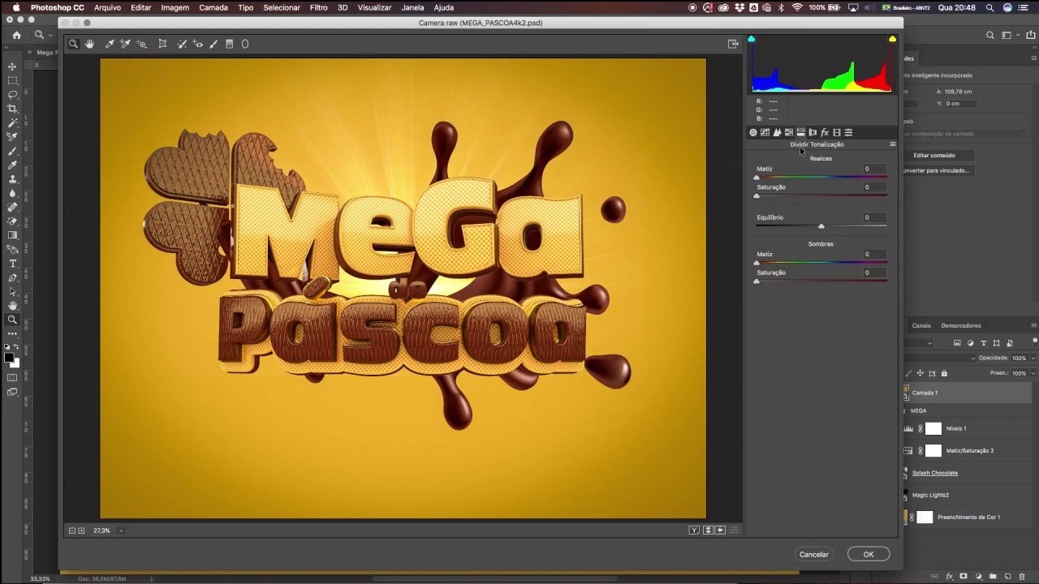
pyautogui.click(787, 133)
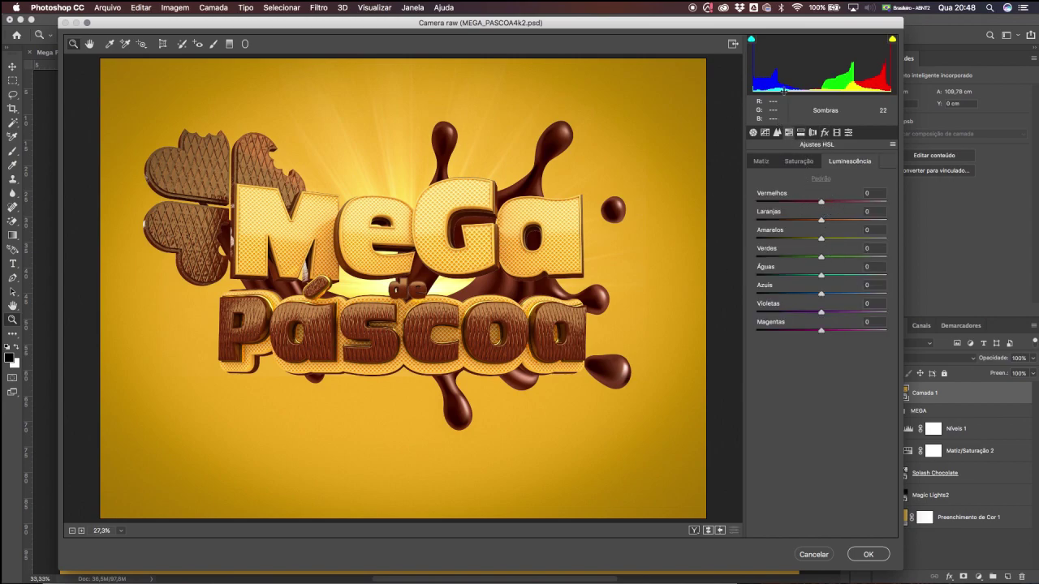
pyautogui.click(765, 161)
pyautogui.moveTo(821, 240)
pyautogui.mouseDown()
pyautogui.moveTo(793, 241)
pyautogui.moveTo(816, 242)
pyautogui.mouseUp()
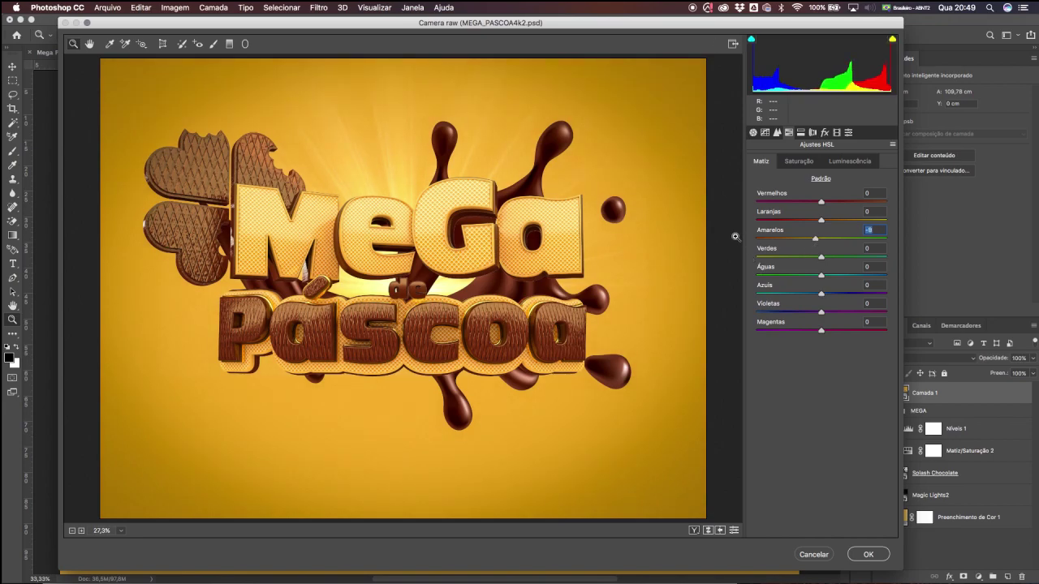